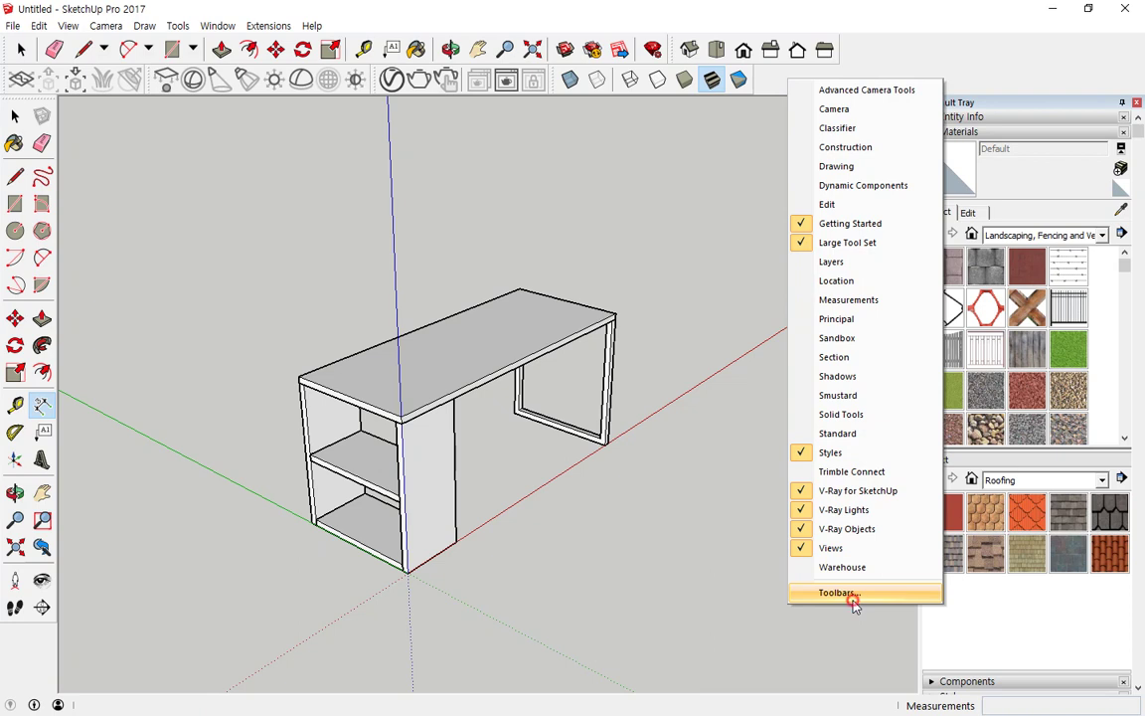
Open the toolbar settings and switch the Large Tool Set off and back on
{"action": "left_click", "coordinate": [838, 592]}
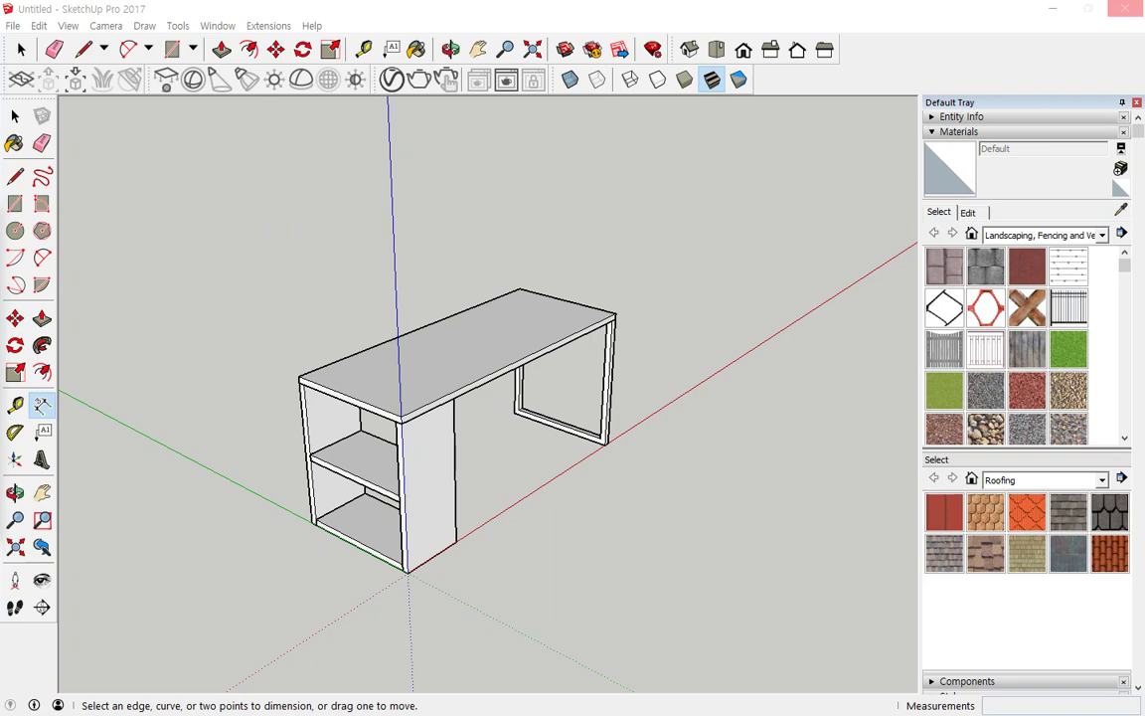
{"action": "left_click_drag", "start_coordinate": [2, 218], "coordinate": [613, 179]}
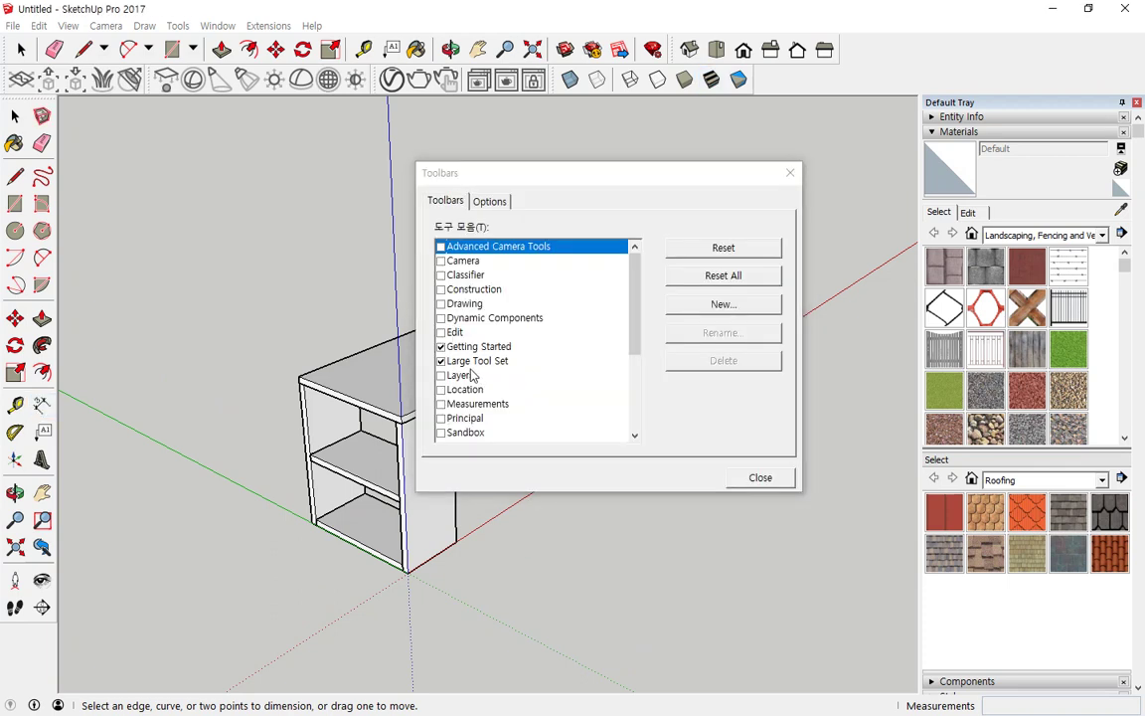
{"action": "left_click", "coordinate": [461, 361]}
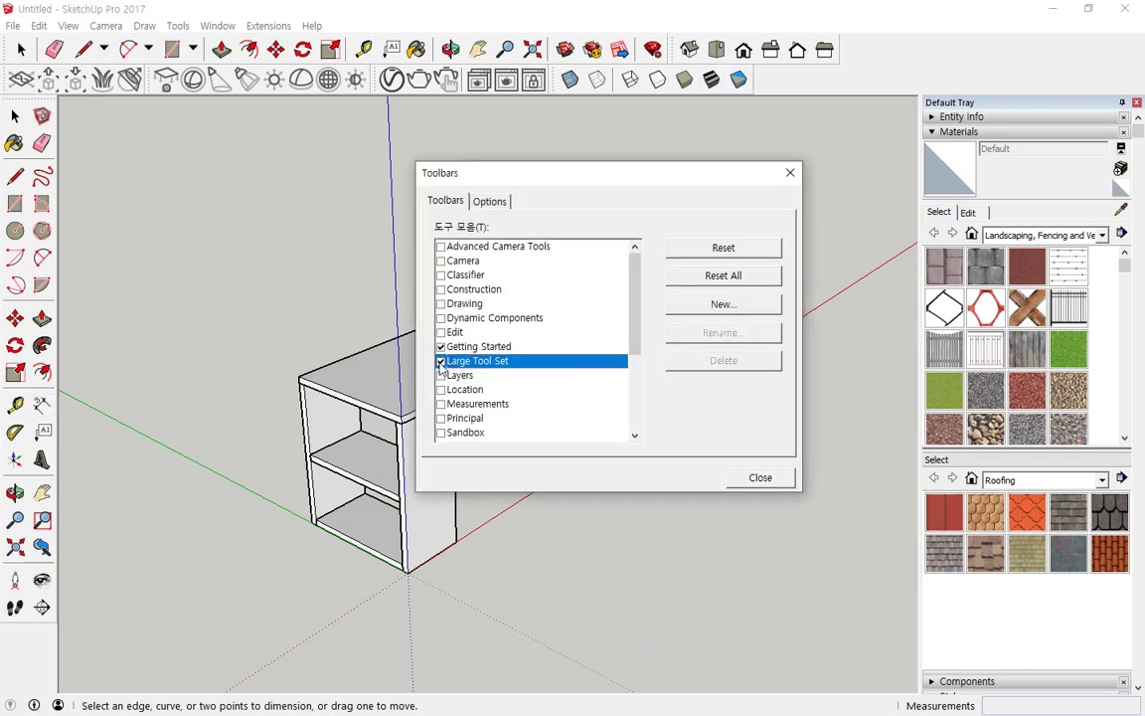
{"action": "left_click", "coordinate": [440, 361]}
{"action": "left_click", "coordinate": [440, 362]}
{"action": "key", "text": "ctrl+alt+d"}
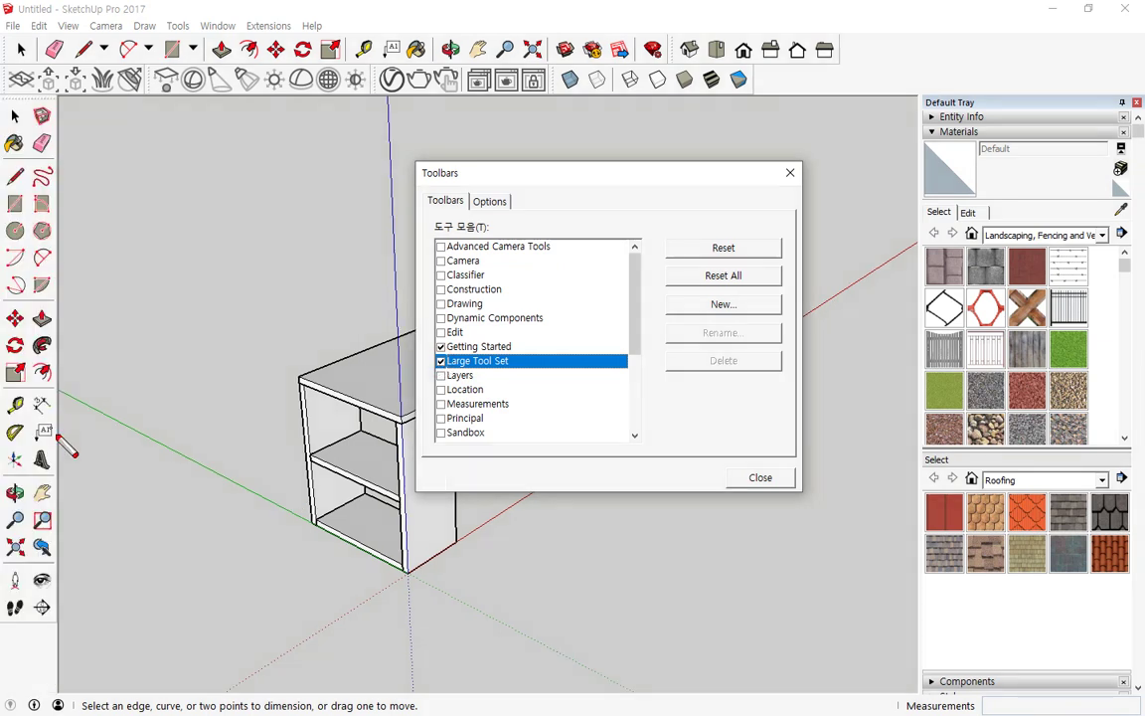
{"action": "mouse_move", "coordinate": [43, 477]}
{"action": "left_mouse_down"}
{"action": "mouse_move", "coordinate": [28, 474]}
{"action": "mouse_move", "coordinate": [17, 407]}
{"action": "mouse_move", "coordinate": [58, 393]}
{"action": "mouse_move", "coordinate": [61, 438]}
{"action": "mouse_move", "coordinate": [43, 477]}
{"action": "left_mouse_up"}
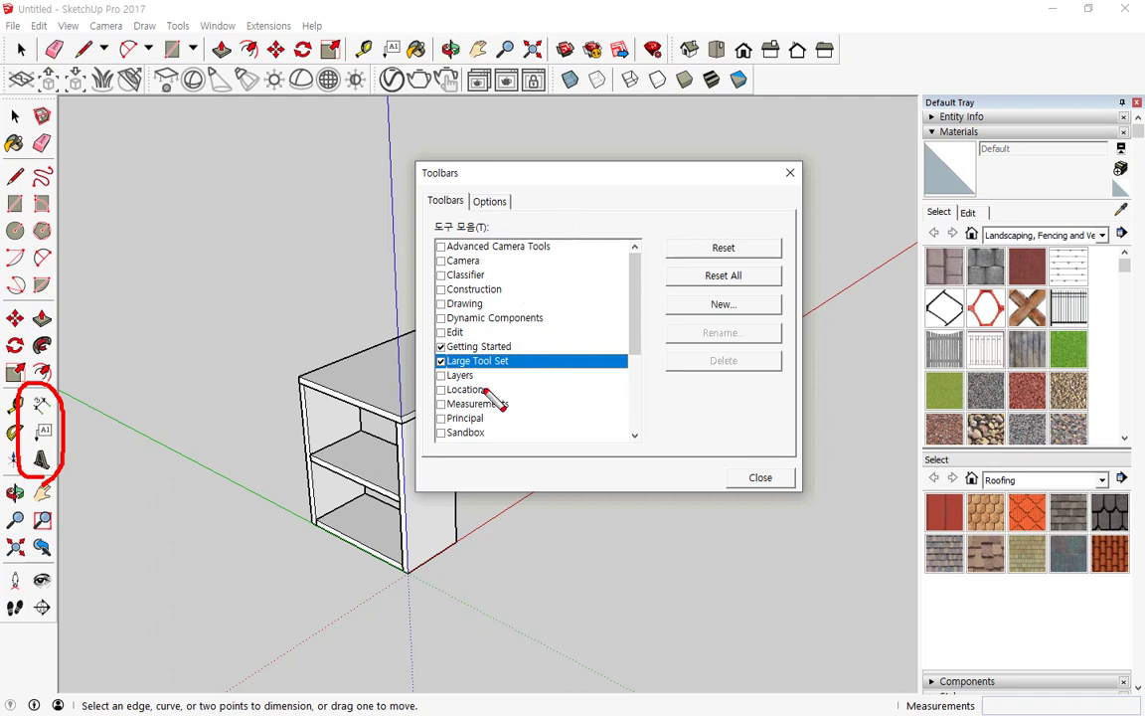
{"action": "mouse_move", "coordinate": [445, 350]}
{"action": "left_mouse_down"}
{"action": "mouse_move", "coordinate": [435, 366]}
{"action": "mouse_move", "coordinate": [487, 395]}
{"action": "left_mouse_up"}
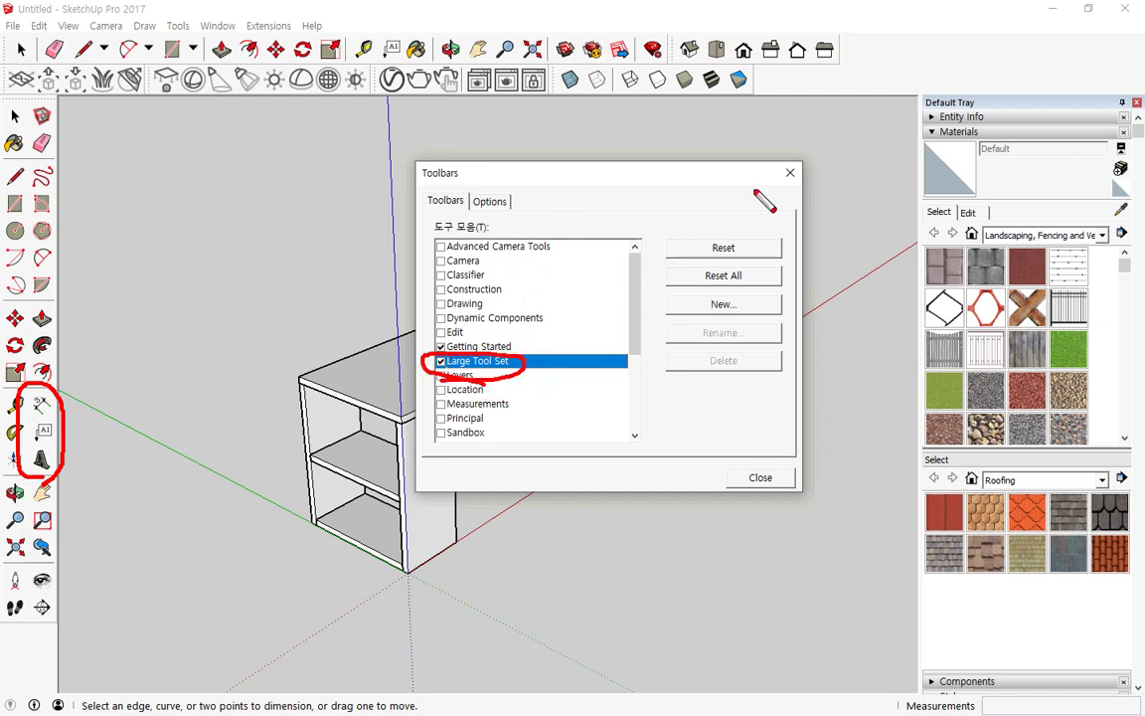
{"action": "right_click", "coordinate": [801, 84]}
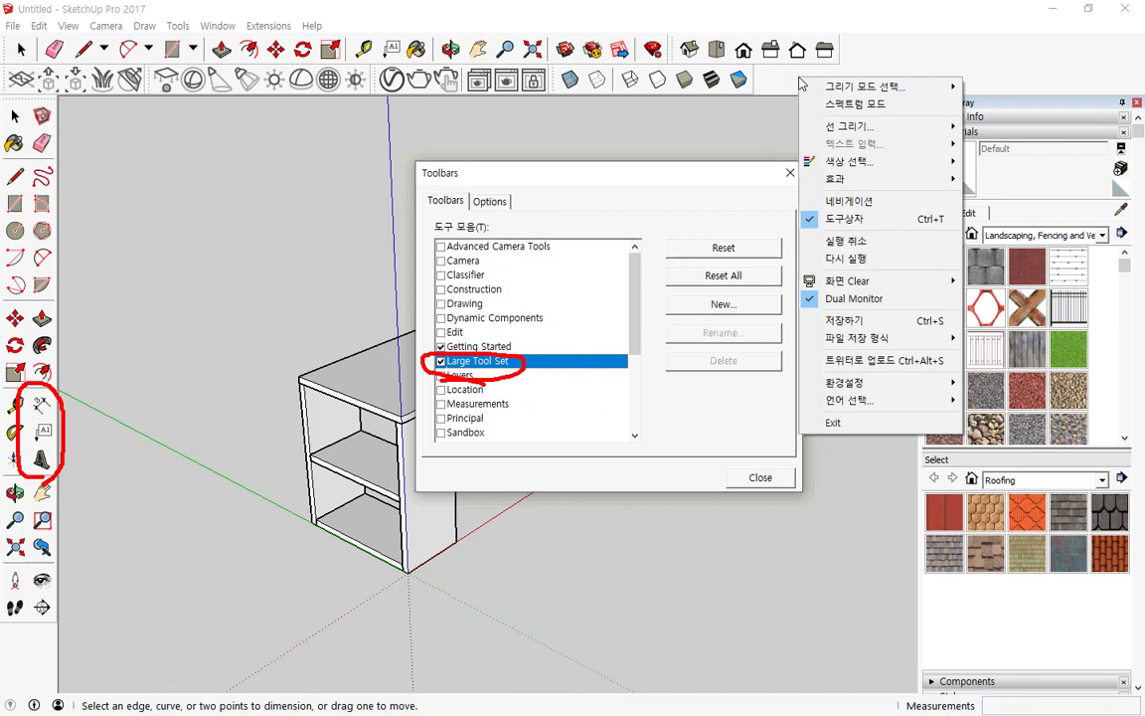
{"action": "key", "text": "Escape"}
{"action": "key", "text": "Escape"}
{"action": "key", "text": "Escape"}
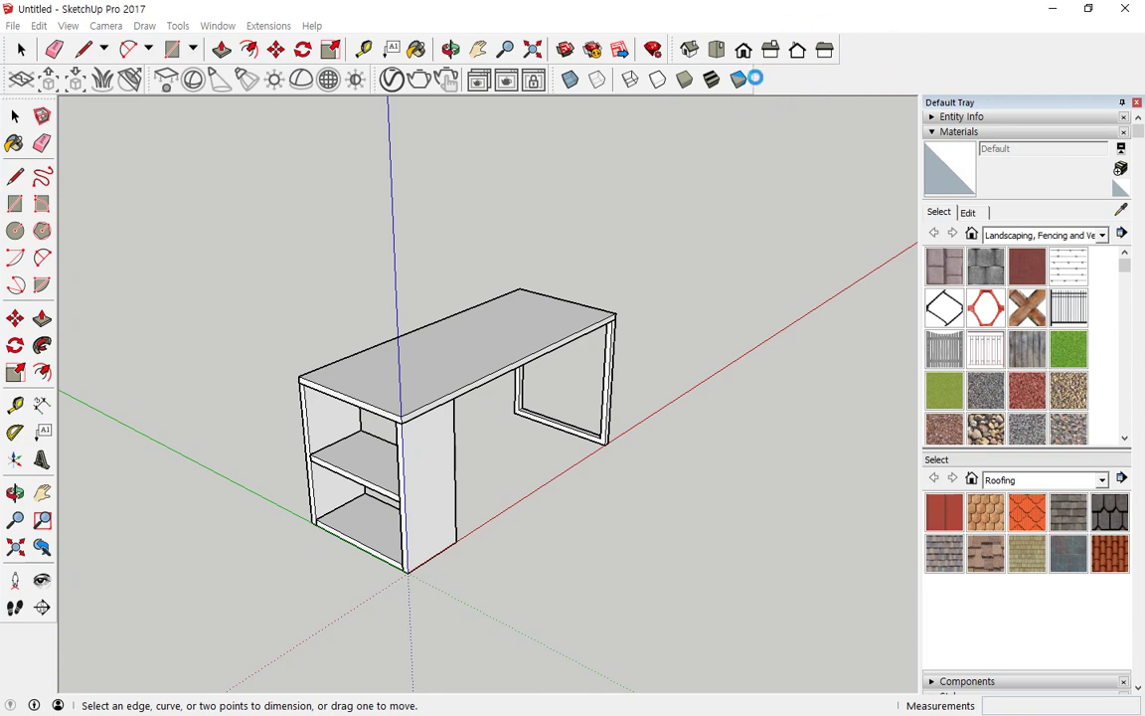
Dismiss the toolbar list and activate the Dimensions tool
{"action": "right_click", "coordinate": [755, 78]}
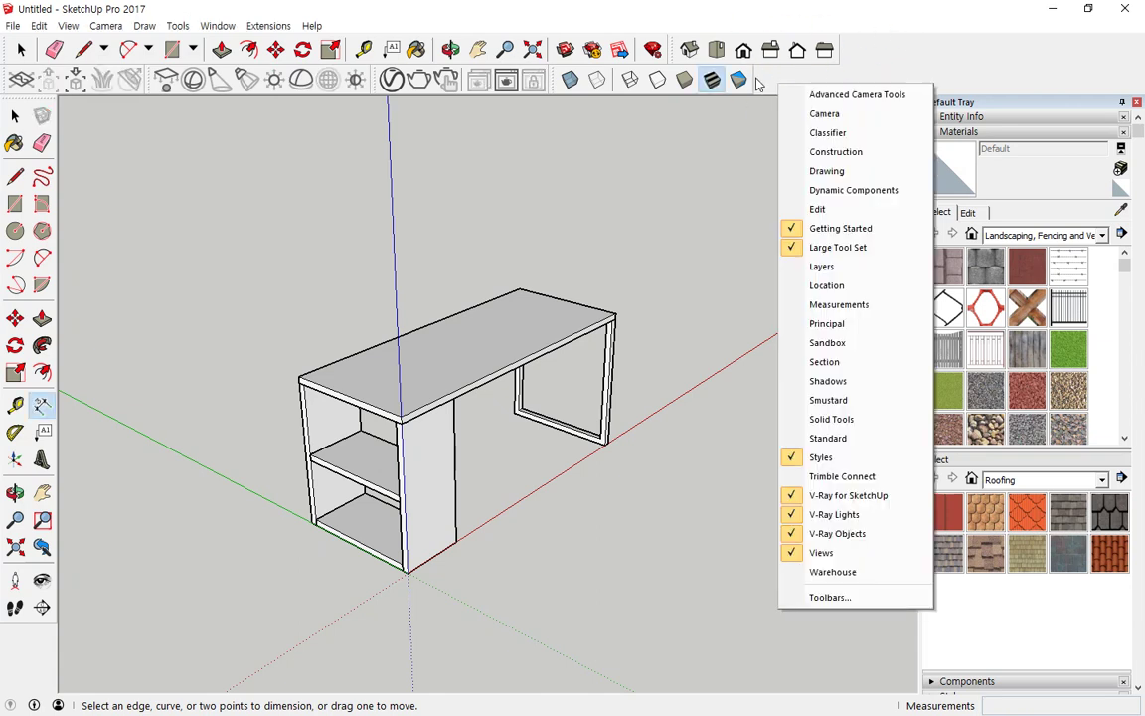
{"action": "left_click", "coordinate": [230, 71]}
{"action": "left_click", "coordinate": [178, 25]}
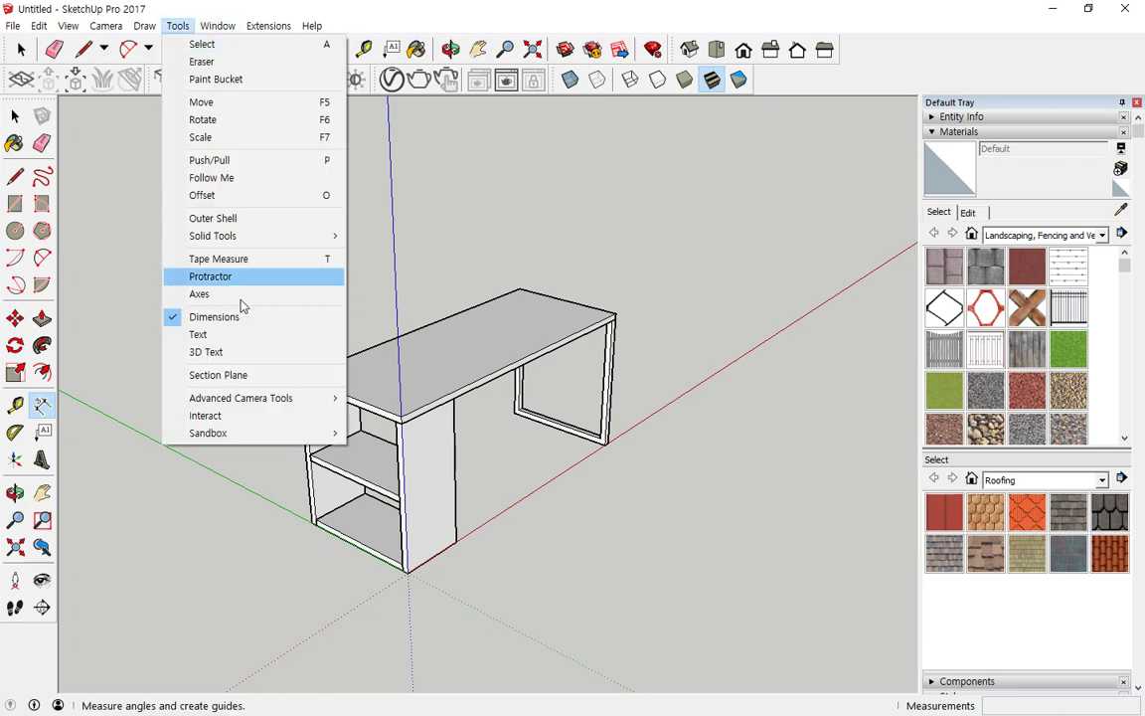
{"action": "left_click", "coordinate": [214, 316]}
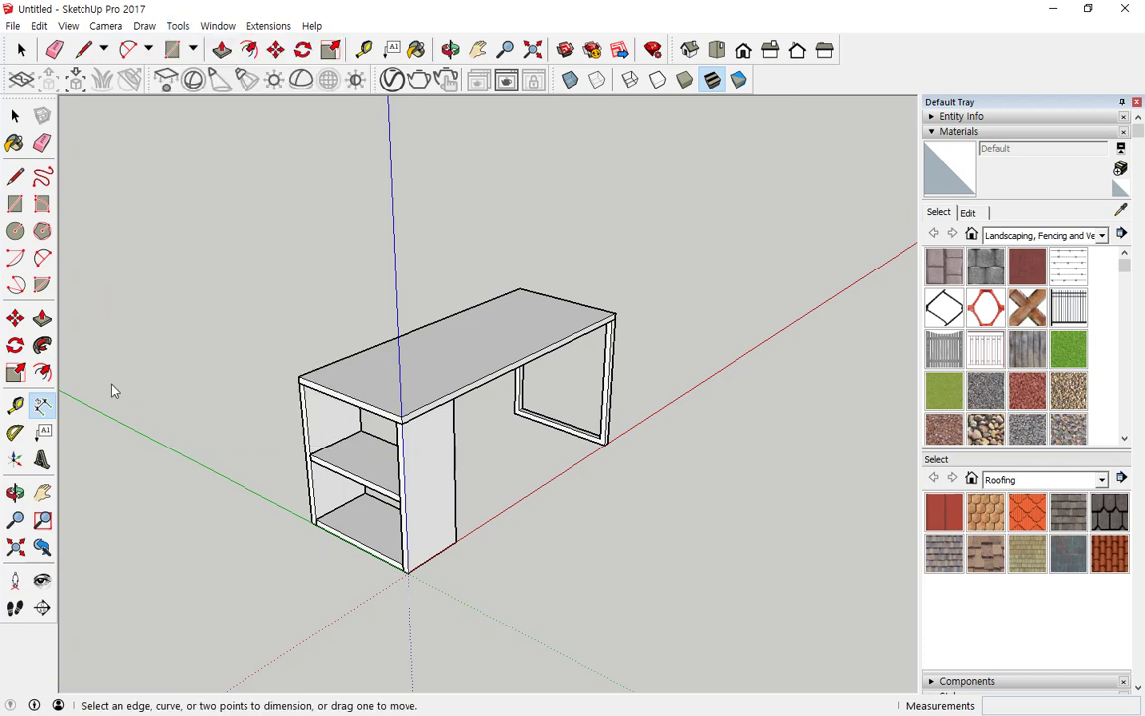
{"action": "key", "text": "ctrl+alt+d"}
{"action": "mouse_move", "coordinate": [57, 422]}
{"action": "left_mouse_down"}
{"action": "mouse_move", "coordinate": [44, 424]}
{"action": "mouse_move", "coordinate": [54, 397]}
{"action": "mouse_move", "coordinate": [52, 426]}
{"action": "mouse_move", "coordinate": [46, 394]}
{"action": "mouse_move", "coordinate": [61, 409]}
{"action": "mouse_move", "coordinate": [30, 393]}
{"action": "mouse_move", "coordinate": [32, 465]}
{"action": "mouse_move", "coordinate": [63, 475]}
{"action": "mouse_move", "coordinate": [61, 393]}
{"action": "left_mouse_up"}
{"action": "key", "text": "ctrl+z"}
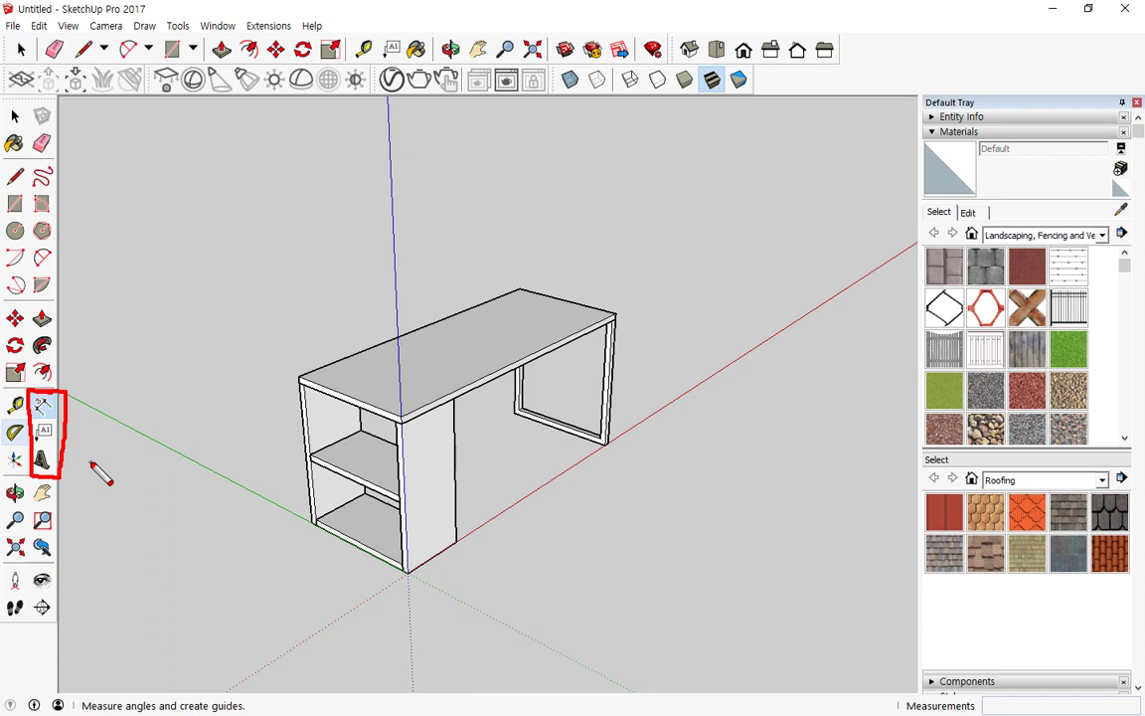
{"action": "key", "text": "Escape"}
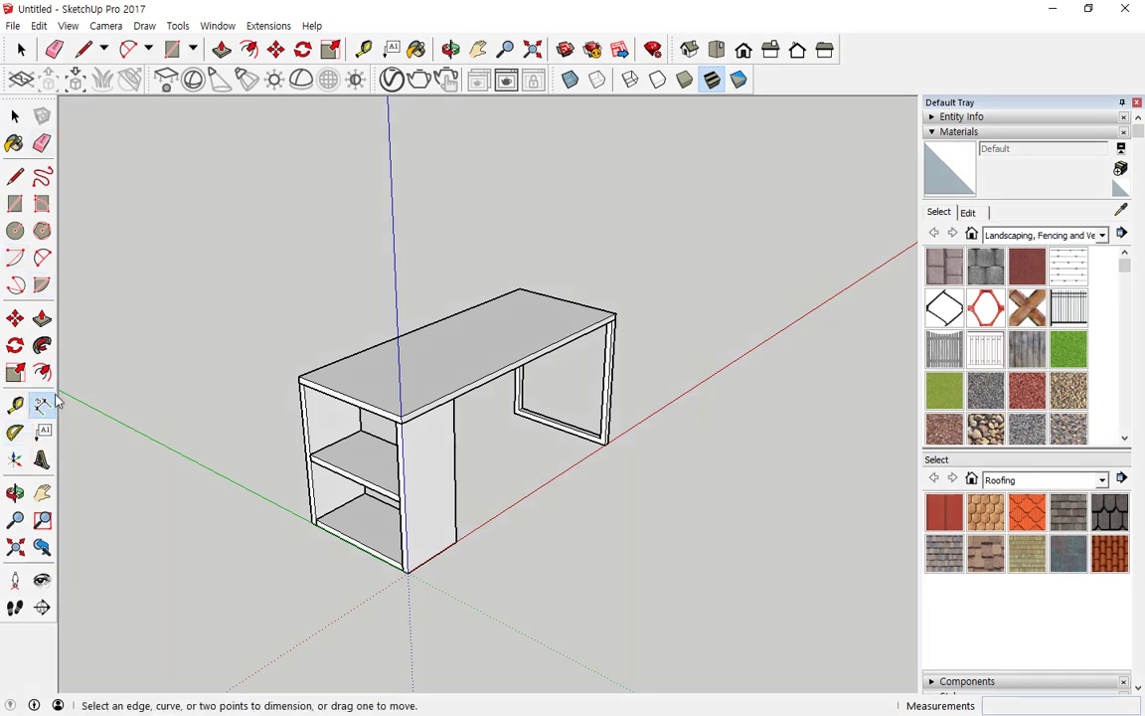
Dimension the shelf unit's side panel thickness at the origin corner, placing the dimension on the ground in front along the red axis
{"action": "scroll", "coordinate": [384, 586], "scroll_direction": "up", "scroll_amount": 8}
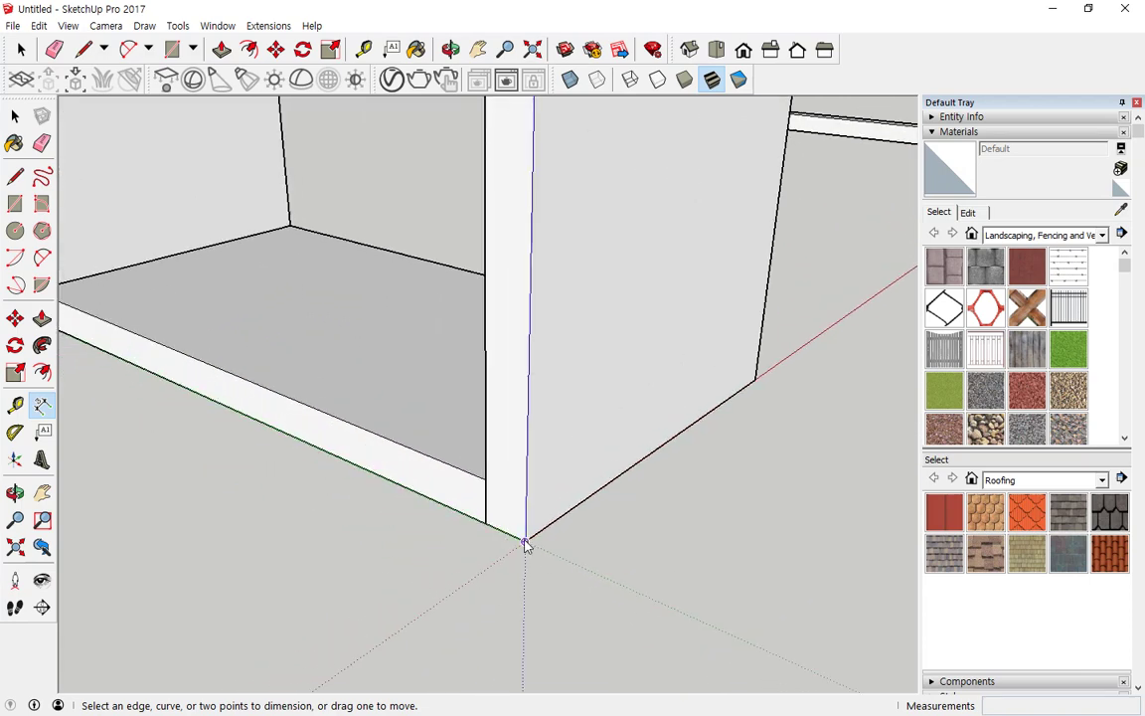
{"action": "left_click", "coordinate": [524, 542]}
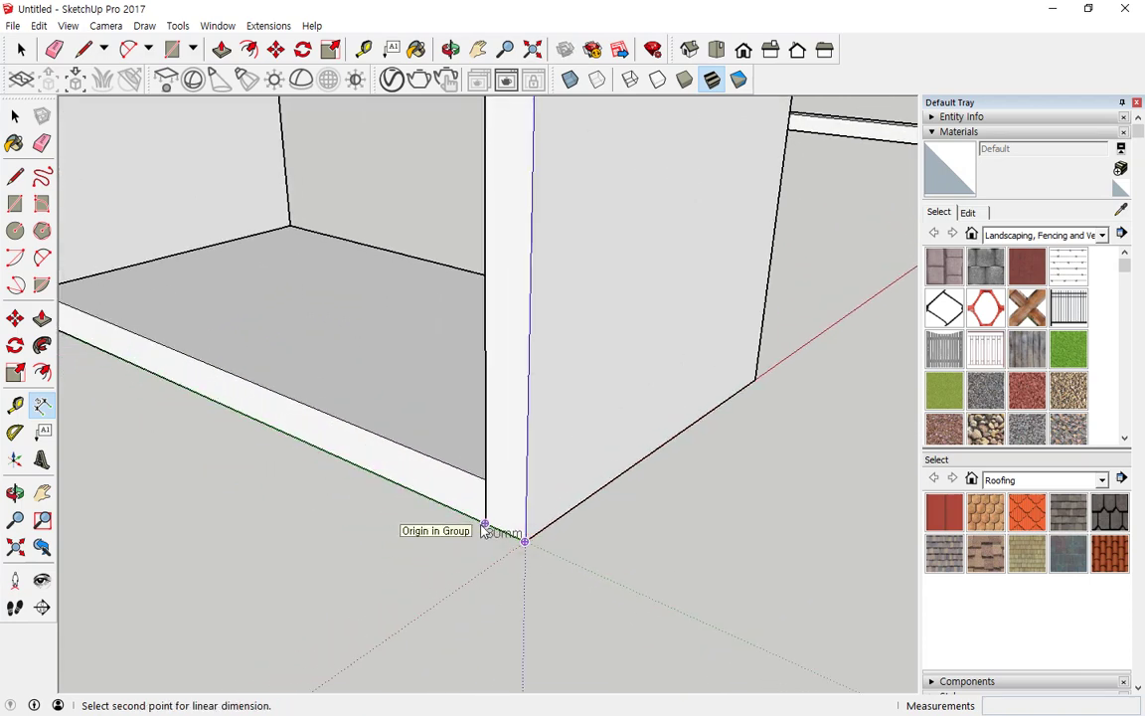
{"action": "left_click", "coordinate": [484, 525]}
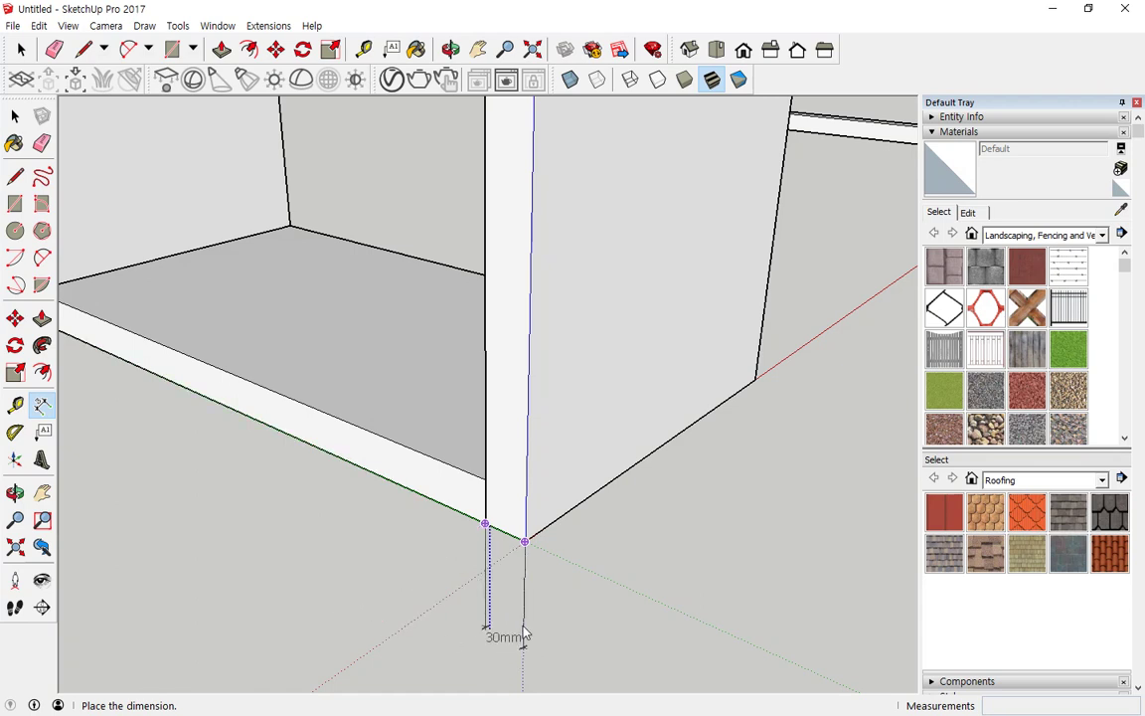
{"action": "scroll", "coordinate": [539, 651], "scroll_direction": "down", "scroll_amount": 1}
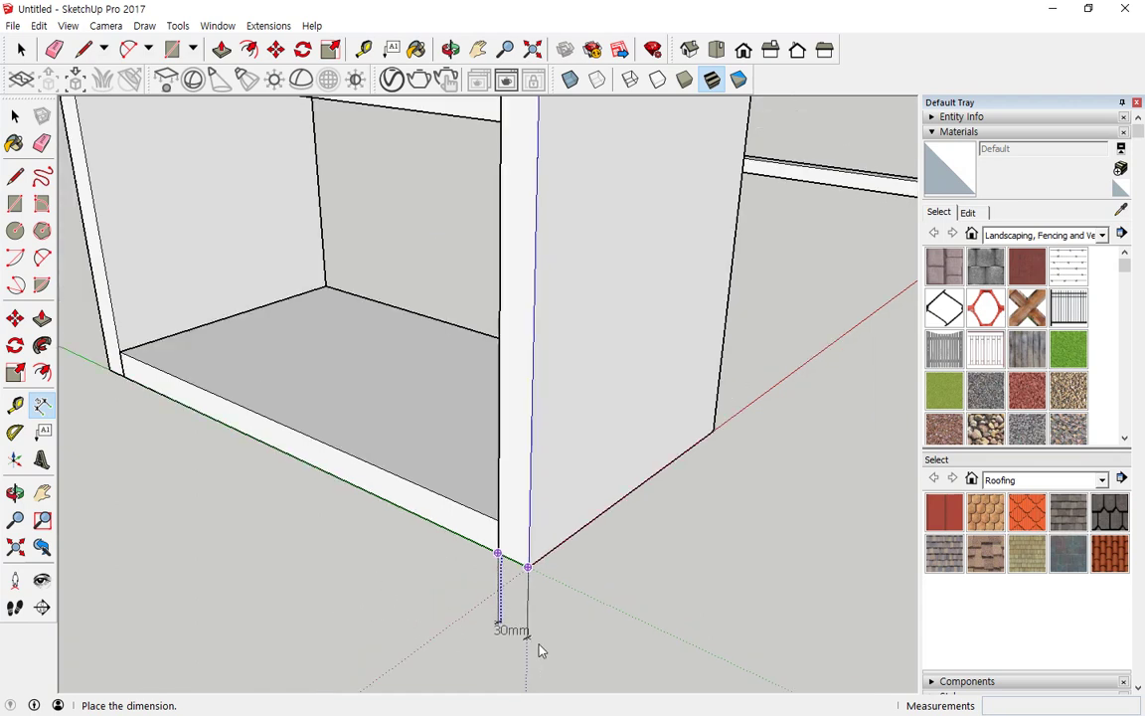
{"action": "middle_click_drag", "start_coordinate": [533, 629], "coordinate": [540, 588]}
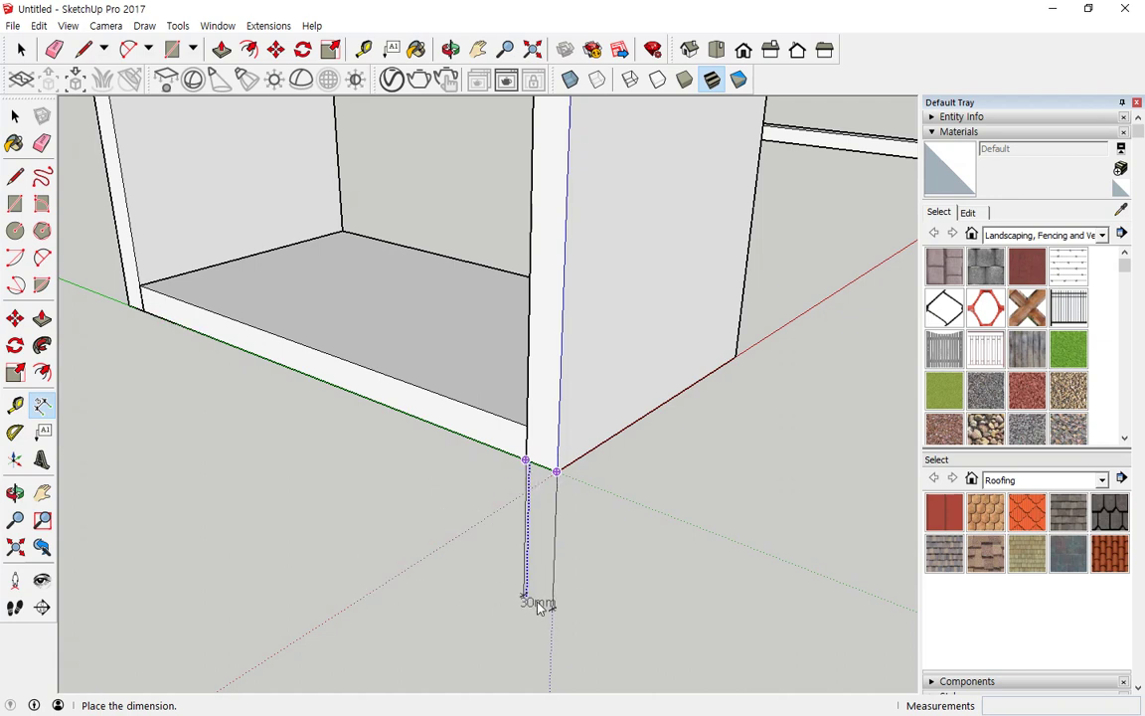
{"action": "left_click", "coordinate": [338, 569]}
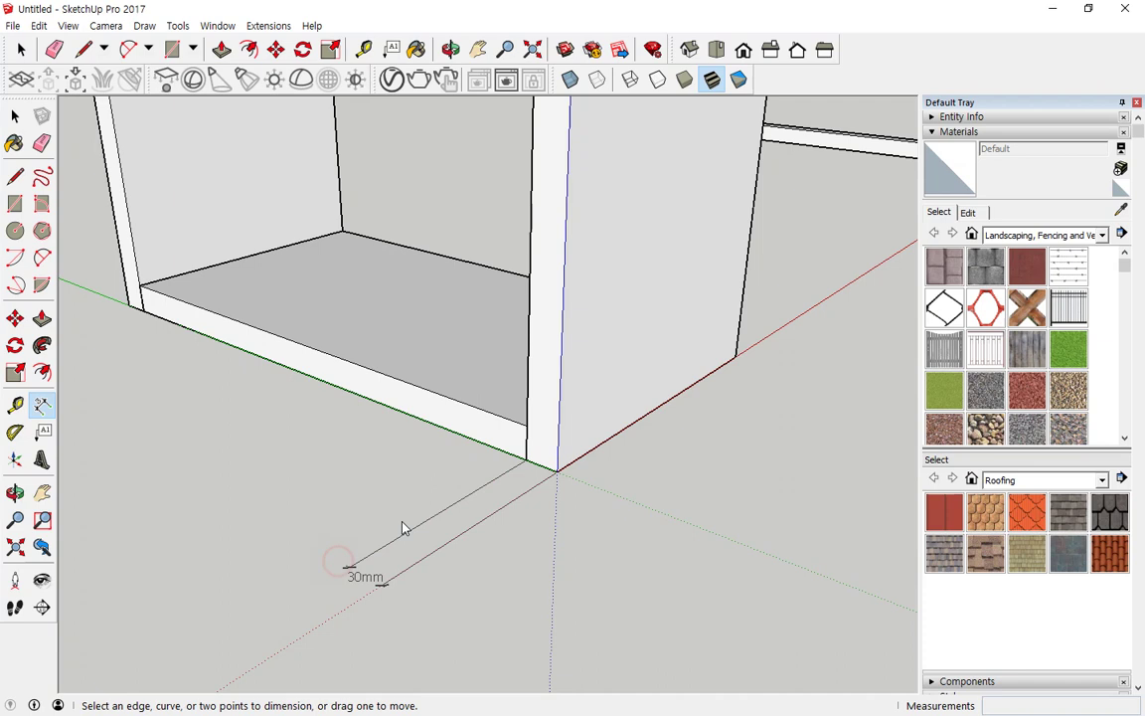
Dimension the bottom shelf's width between the two side panels, placed in line with the origin panel's thickness dimension
{"action": "left_click", "coordinate": [527, 464]}
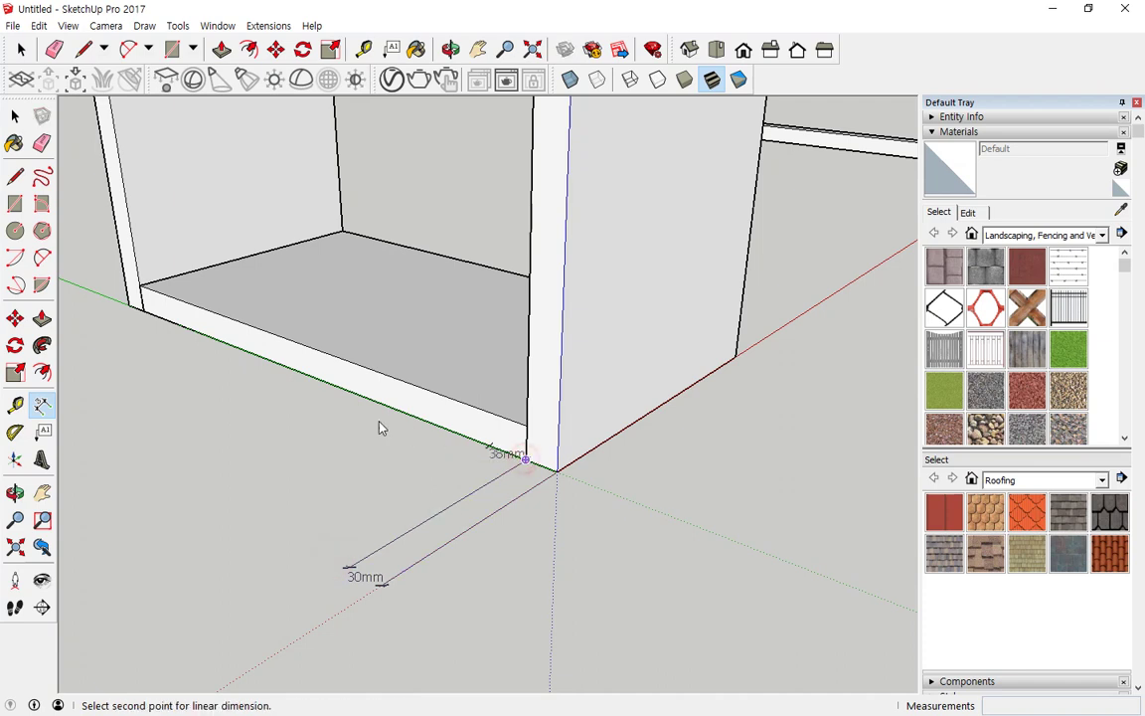
{"action": "left_click", "coordinate": [145, 313]}
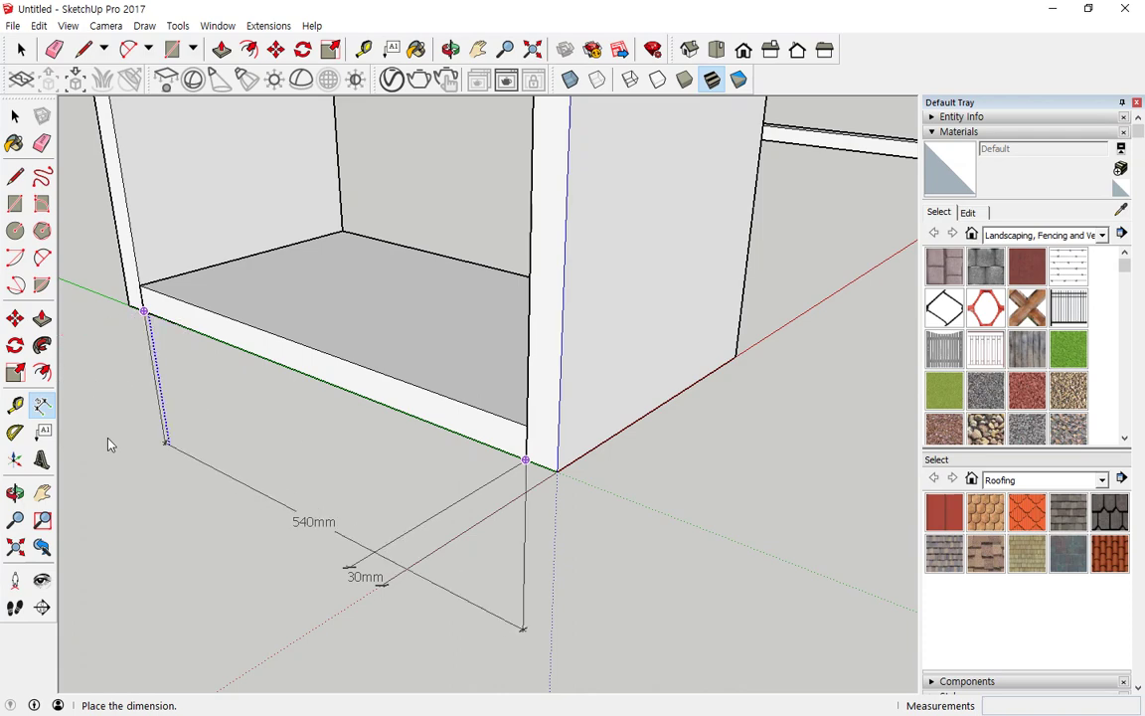
{"action": "middle_click_drag", "start_coordinate": [74, 373], "coordinate": [208, 377]}
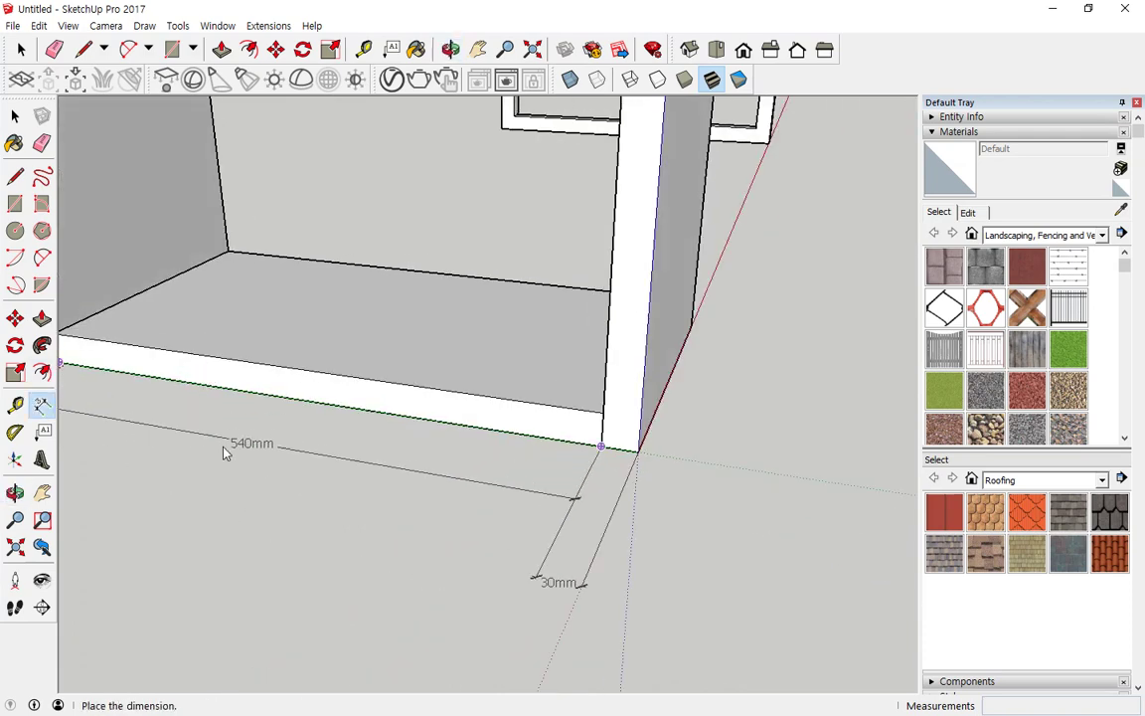
{"action": "middle_click_drag", "start_coordinate": [226, 453], "coordinate": [289, 439]}
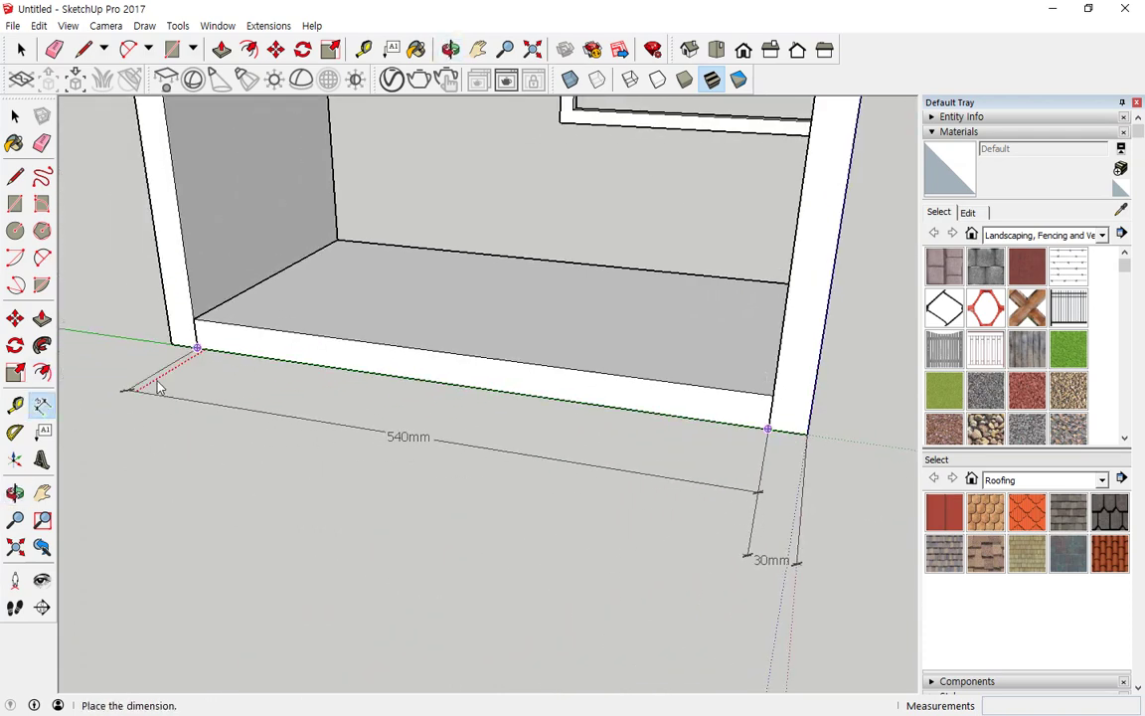
{"action": "left_click", "coordinate": [101, 442]}
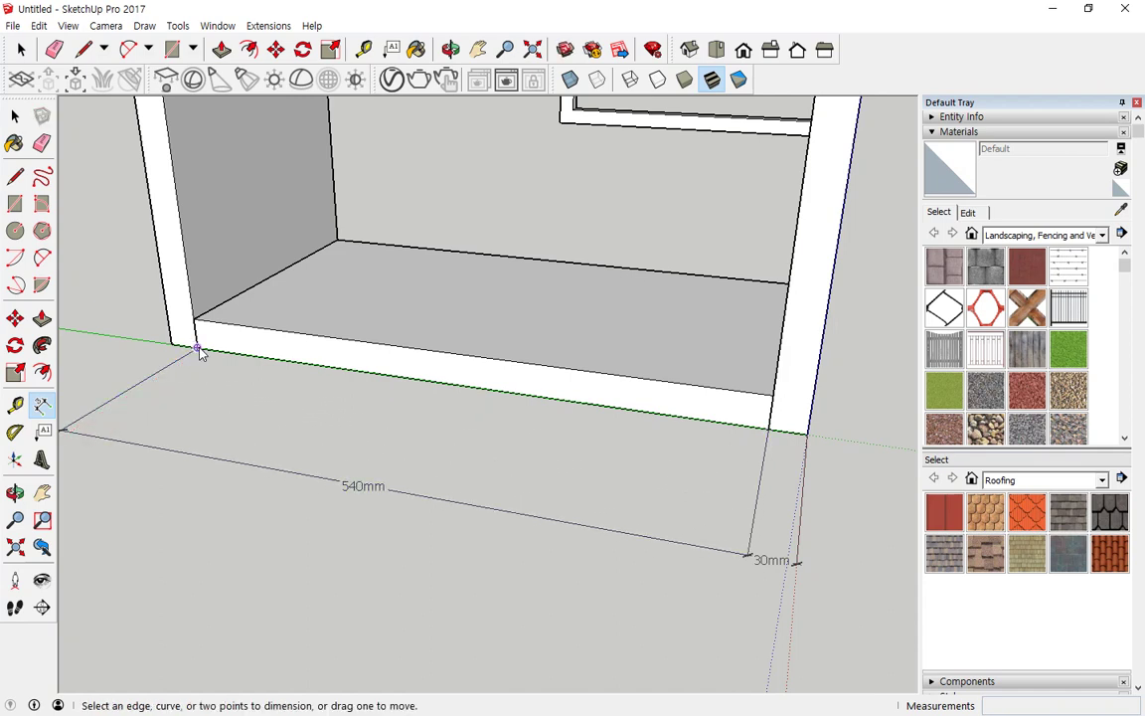
Dimension the bottom thickness of the side panel farther from the origin, in line with the shelf width dimension
{"action": "left_click", "coordinate": [197, 349]}
{"action": "left_click", "coordinate": [174, 346]}
{"action": "middle_click_drag", "start_coordinate": [174, 348], "coordinate": [244, 374]}
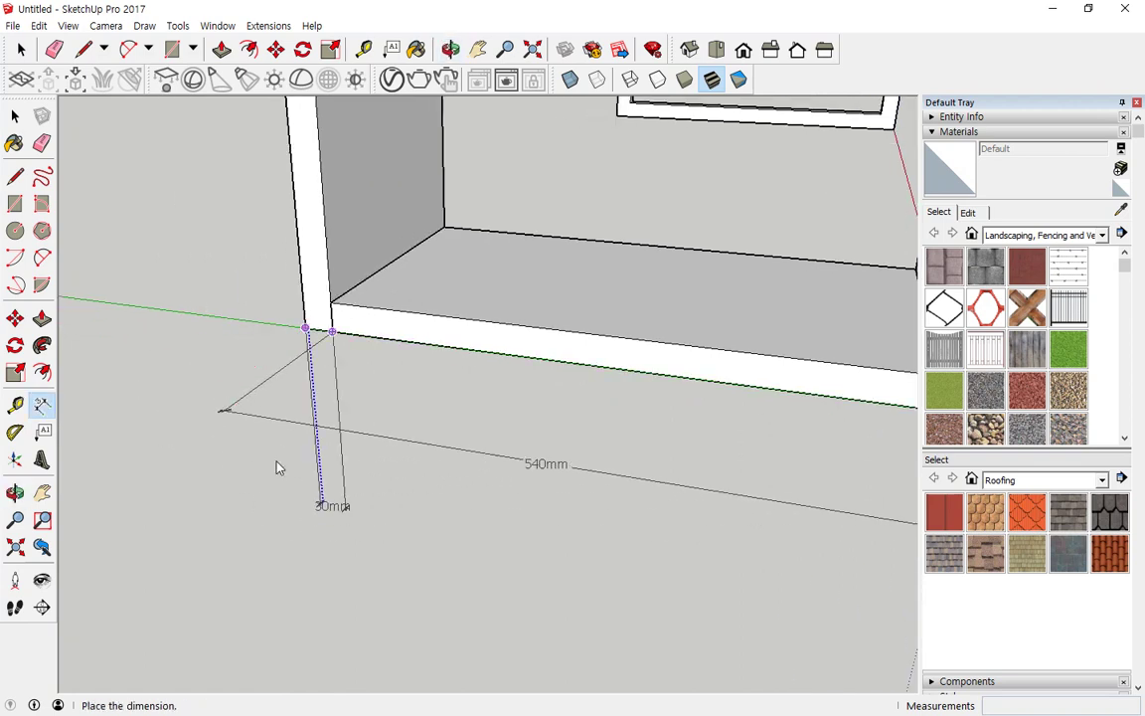
{"action": "left_click", "coordinate": [177, 404]}
{"action": "scroll", "coordinate": [210, 507], "scroll_direction": "down", "scroll_amount": 2}
{"action": "scroll", "coordinate": [210, 512], "scroll_direction": "down", "scroll_amount": 2}
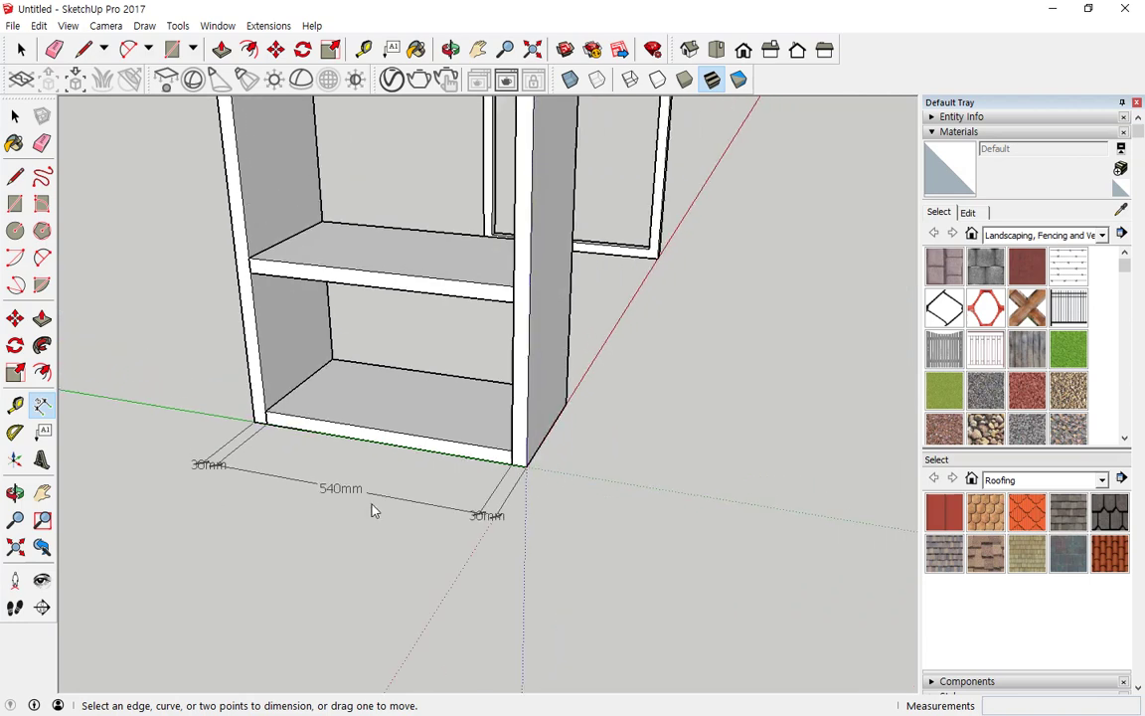
Dimension the shelf unit's depth along its base on the red axis, placing the dimension outward from the side panel
{"action": "mouse_move", "coordinate": [371, 508]}
{"action": "middle_mouse_down"}
{"action": "mouse_move", "coordinate": [552, 480]}
{"action": "mouse_move", "coordinate": [377, 485]}
{"action": "middle_mouse_up"}
{"action": "scroll", "coordinate": [378, 485], "scroll_direction": "up", "scroll_amount": 3}
{"action": "scroll", "coordinate": [377, 485], "scroll_direction": "up", "scroll_amount": 1}
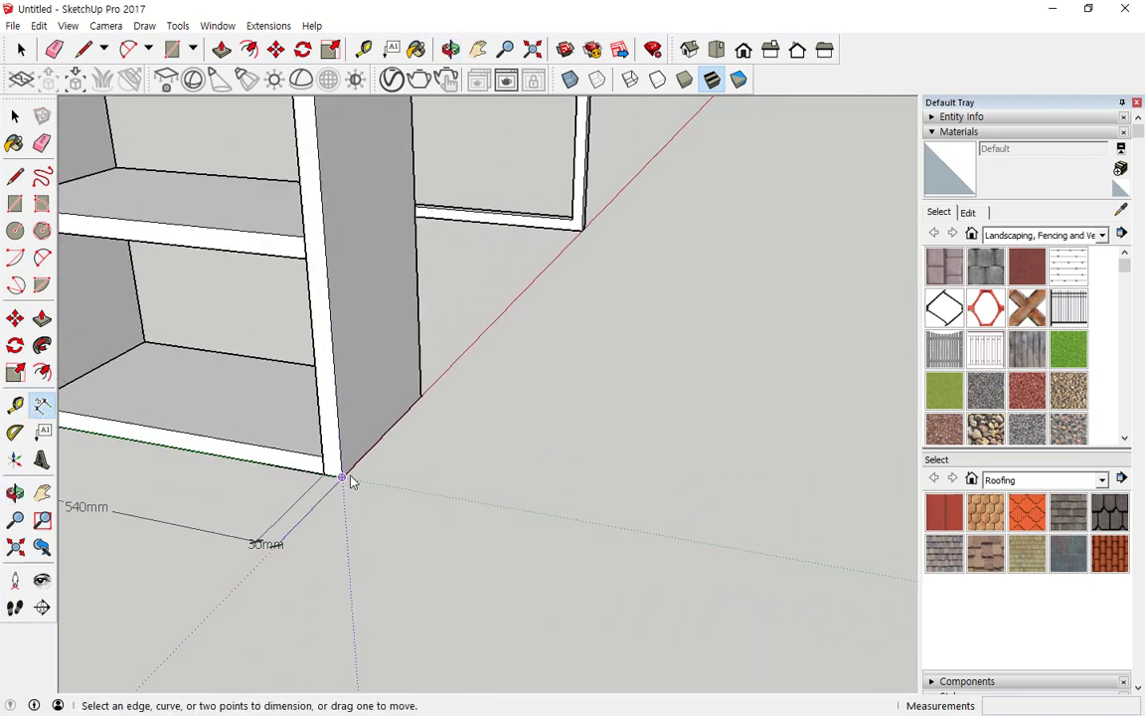
{"action": "left_click", "coordinate": [341, 478]}
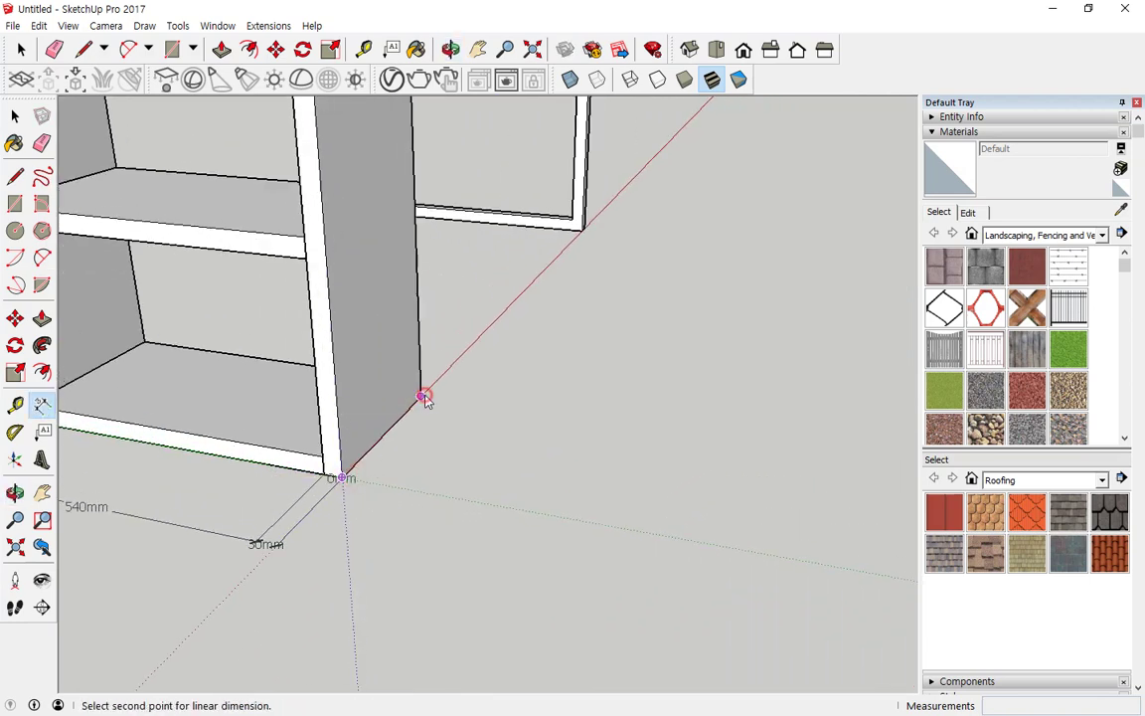
{"action": "left_click", "coordinate": [422, 398]}
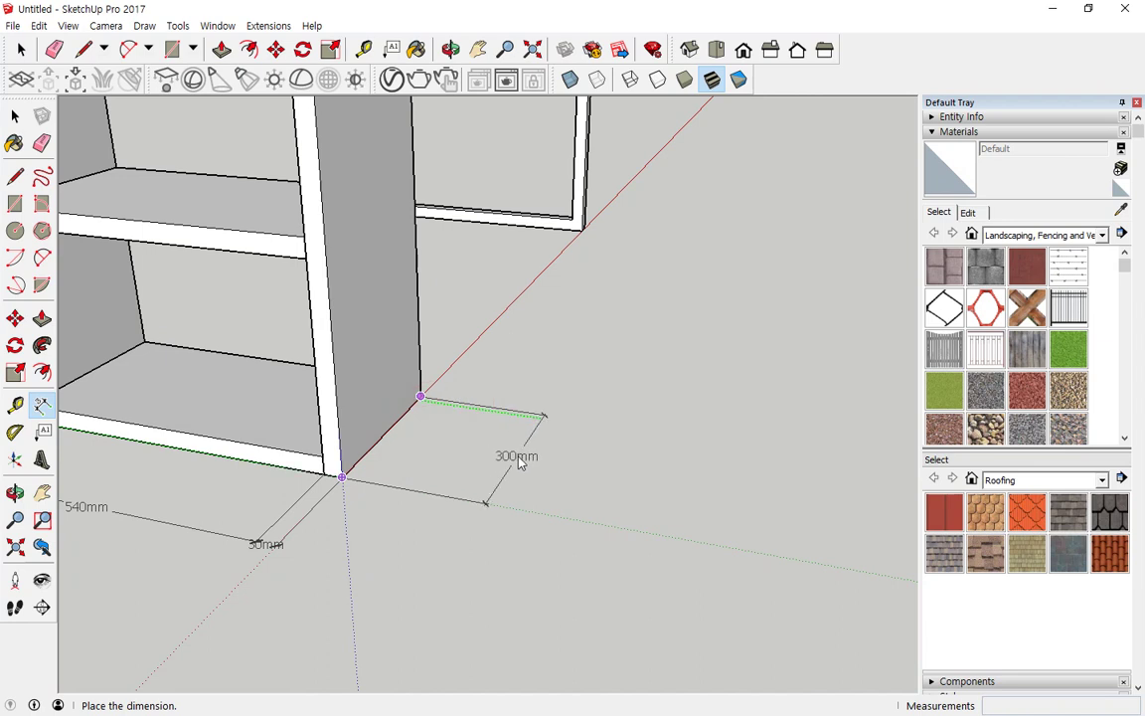
{"action": "left_click", "coordinate": [513, 467]}
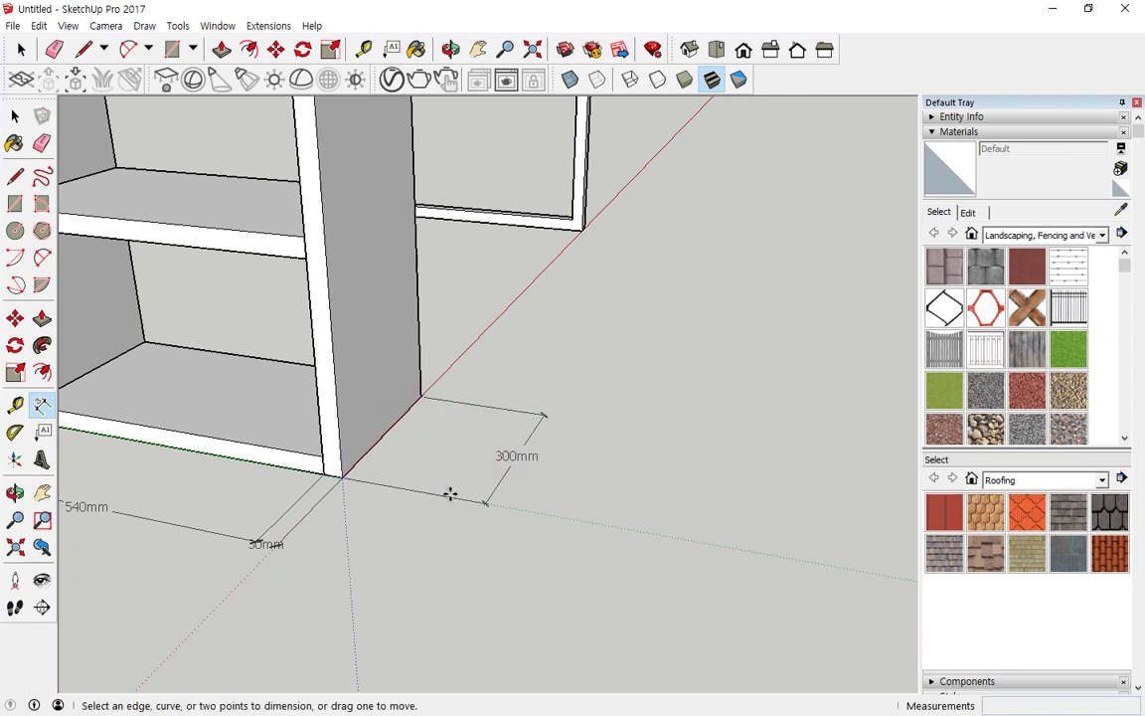
Dimension the desktop's long edge on the side away from the red axis, placing the dimension outside the desk
{"action": "scroll", "coordinate": [449, 490], "scroll_direction": "up", "scroll_amount": 1}
{"action": "middle_click_drag", "start_coordinate": [437, 332], "coordinate": [293, 429]}
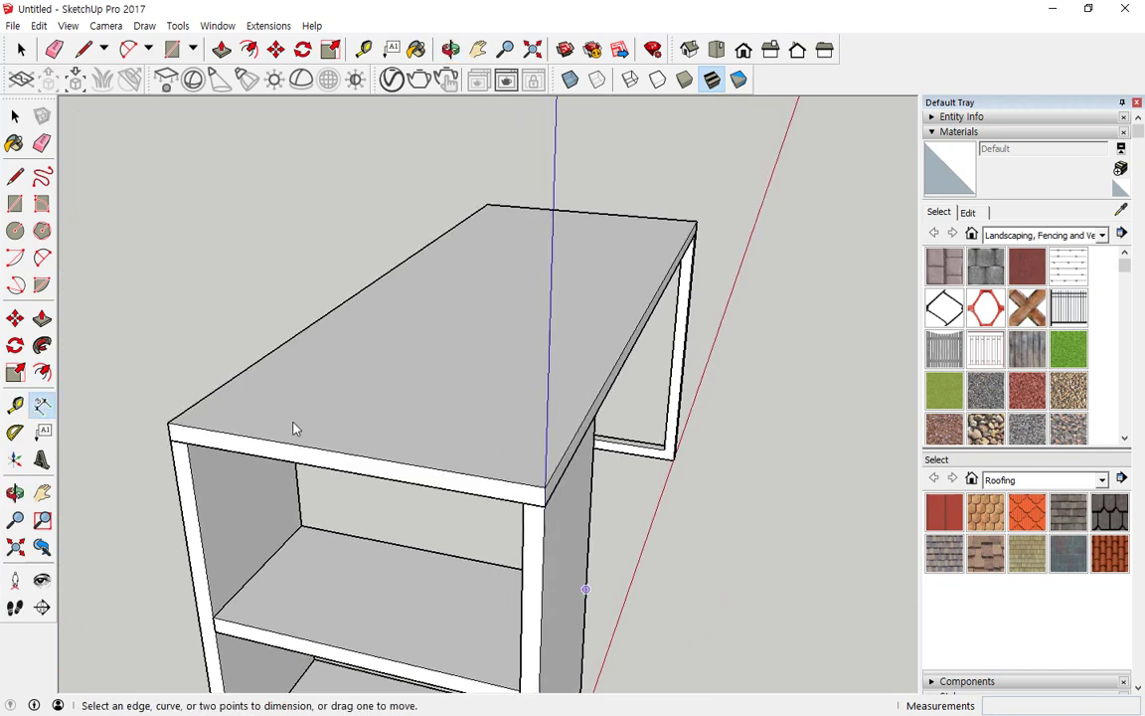
{"action": "middle_click_drag", "start_coordinate": [338, 285], "coordinate": [265, 477], "text": "shift"}
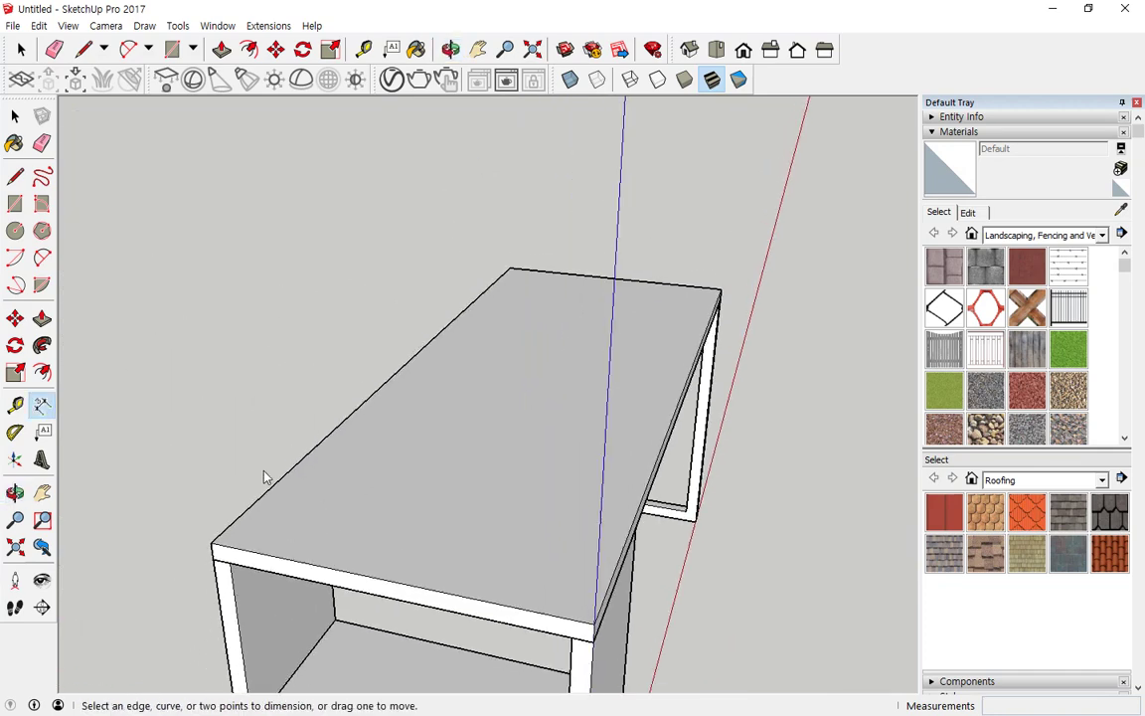
{"action": "left_click", "coordinate": [211, 542]}
{"action": "left_click", "coordinate": [509, 271]}
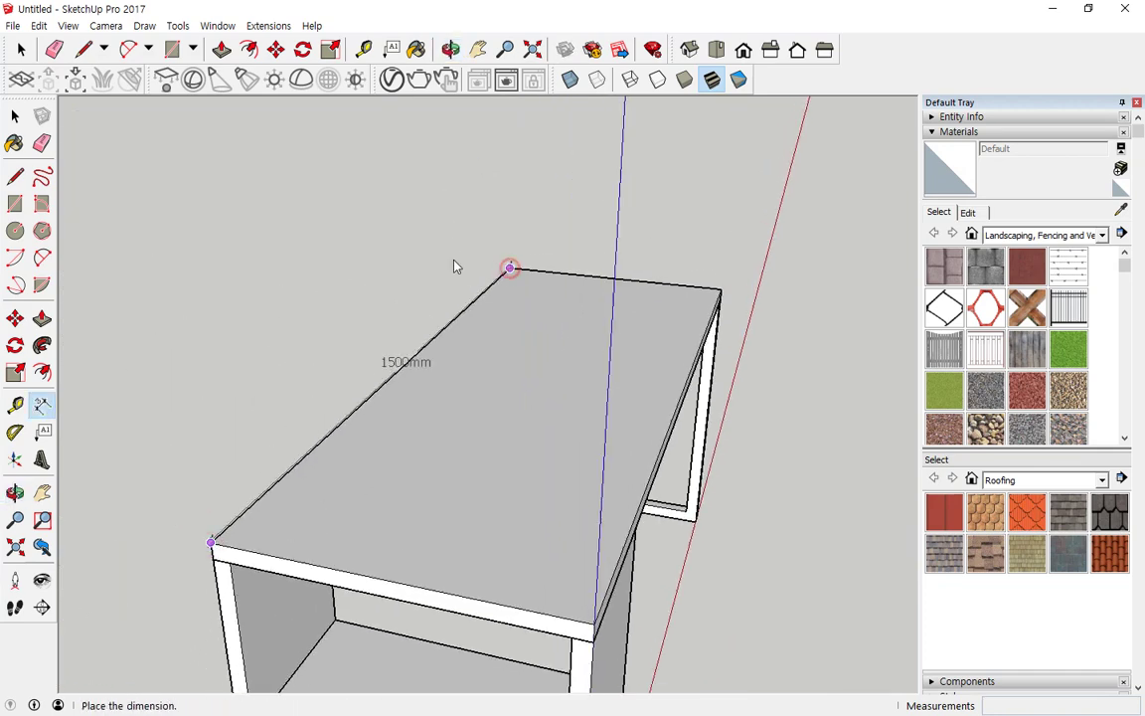
{"action": "left_click", "coordinate": [343, 312]}
Dimension the desktop's short edge above the open leg frame, placing the dimension outside the desk
{"action": "middle_click_drag", "start_coordinate": [626, 376], "coordinate": [283, 479]}
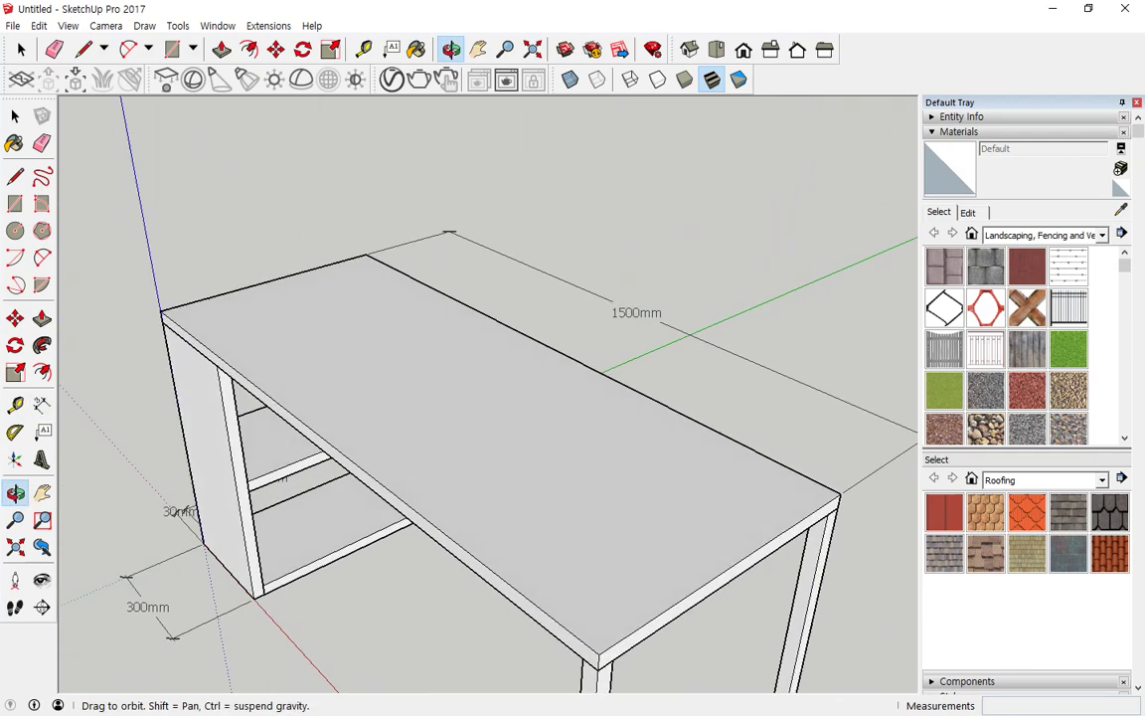
{"action": "middle_click_drag", "start_coordinate": [644, 455], "coordinate": [557, 375]}
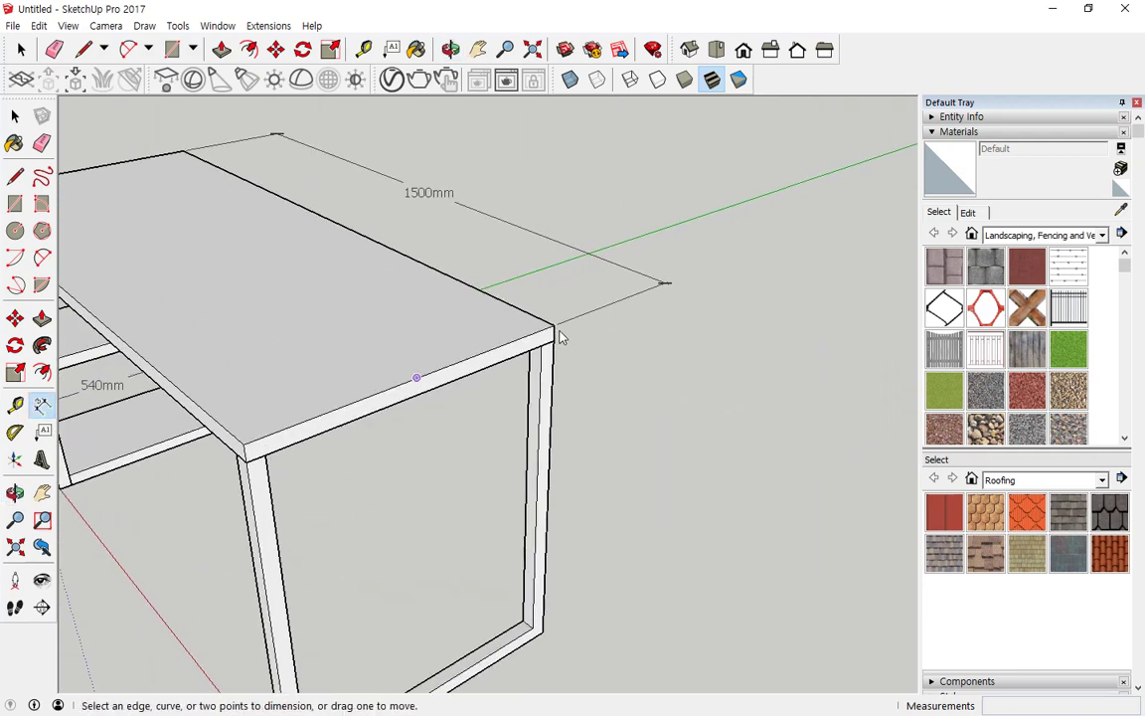
{"action": "left_click", "coordinate": [554, 327]}
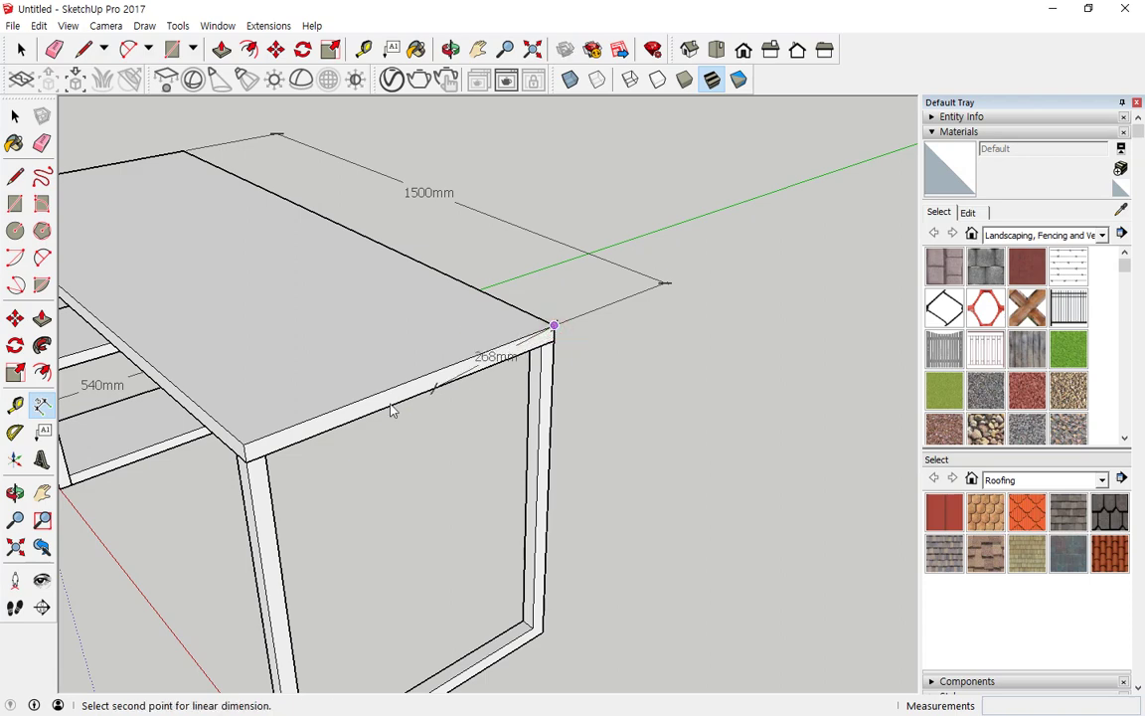
{"action": "left_click", "coordinate": [246, 445]}
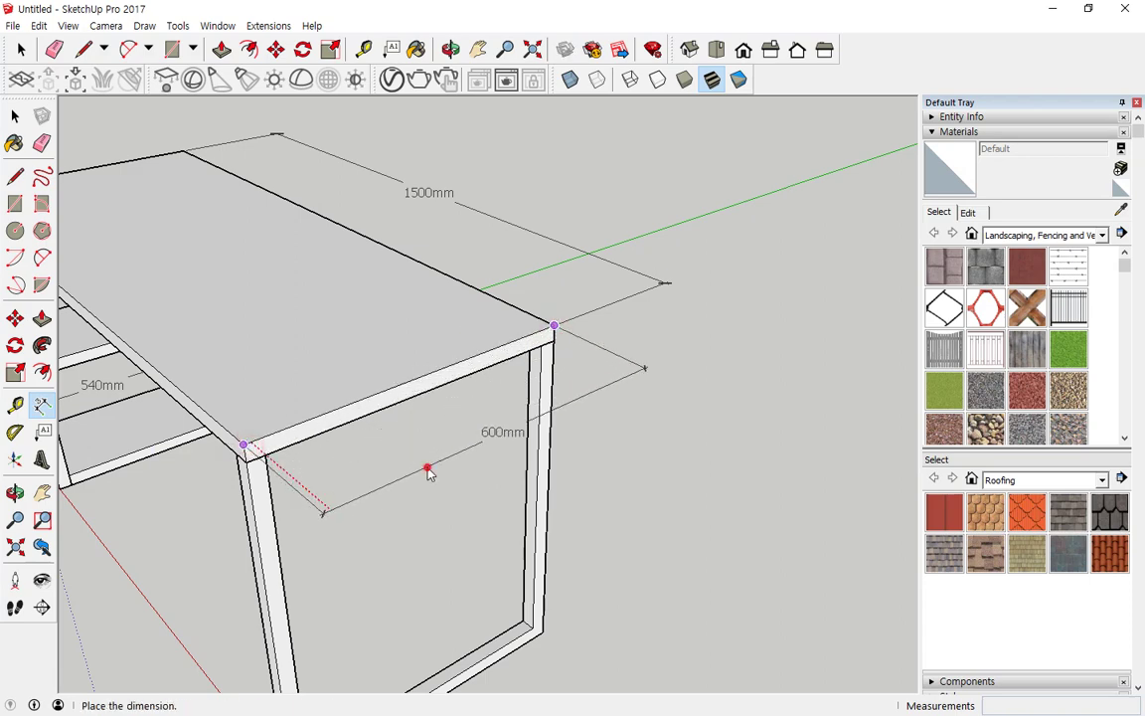
{"action": "left_click", "coordinate": [426, 470]}
Dimension the desktop's thickness at the corner nearest the red axis, in line with the end of the short-edge dimension
{"action": "middle_click_drag", "start_coordinate": [370, 524], "coordinate": [477, 437]}
{"action": "scroll", "coordinate": [240, 248], "scroll_direction": "up", "scroll_amount": 3}
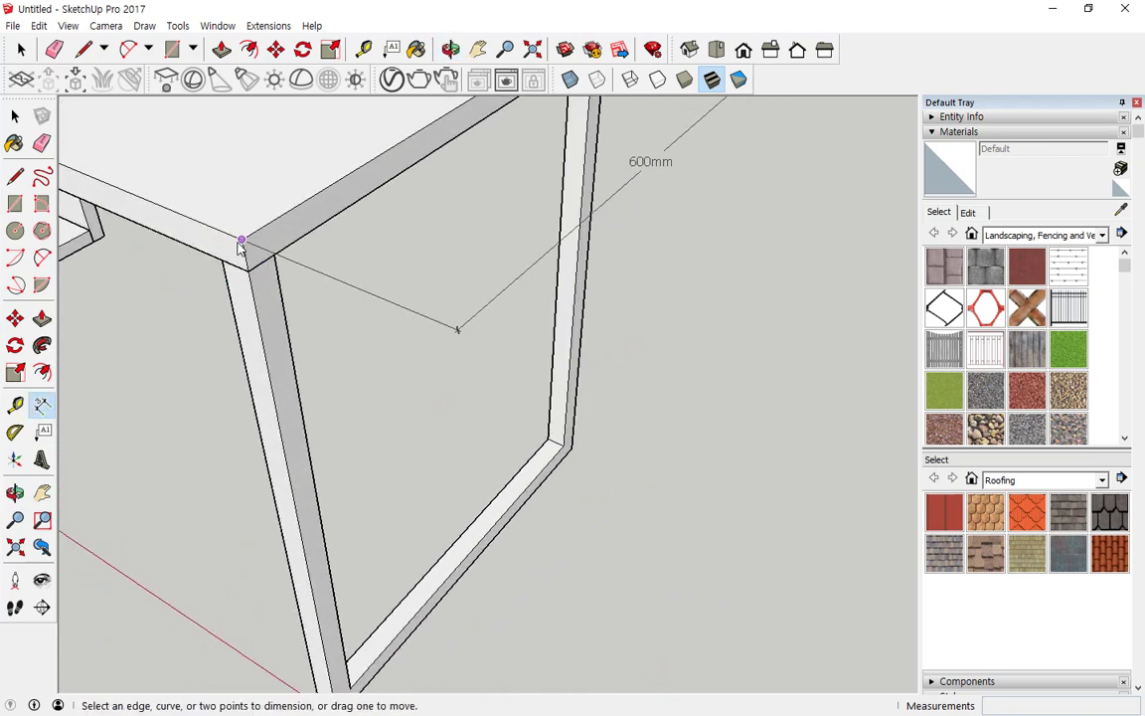
{"action": "left_click", "coordinate": [238, 245]}
{"action": "left_click", "coordinate": [247, 273]}
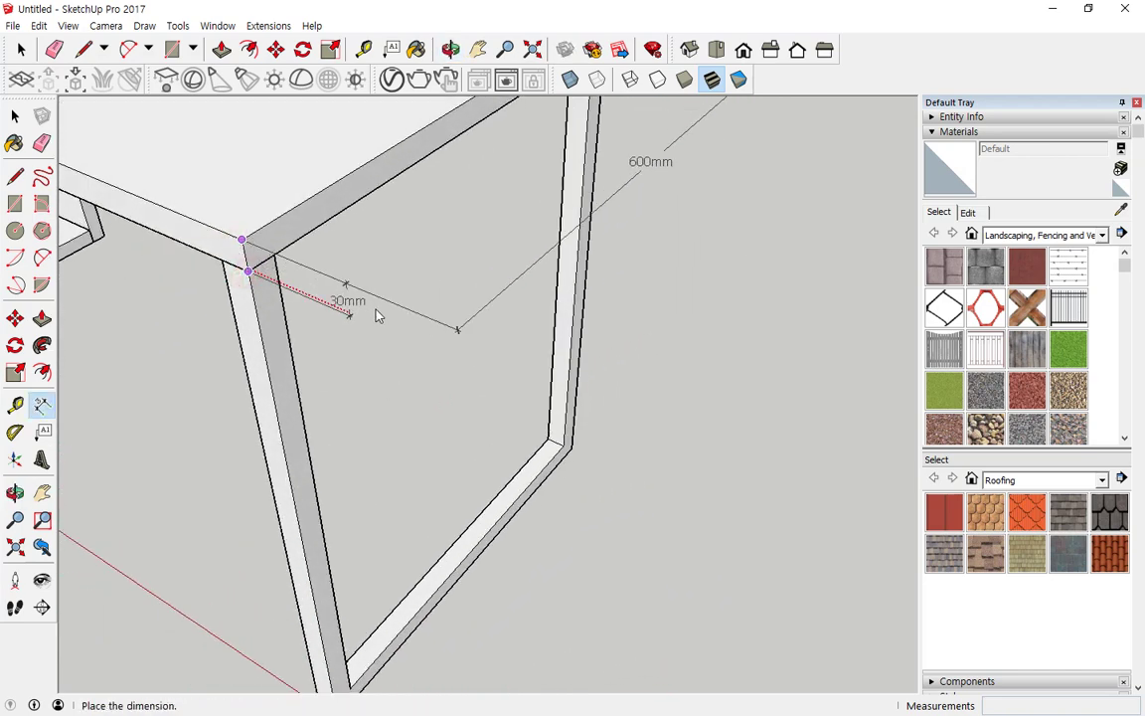
{"action": "left_click", "coordinate": [459, 359]}
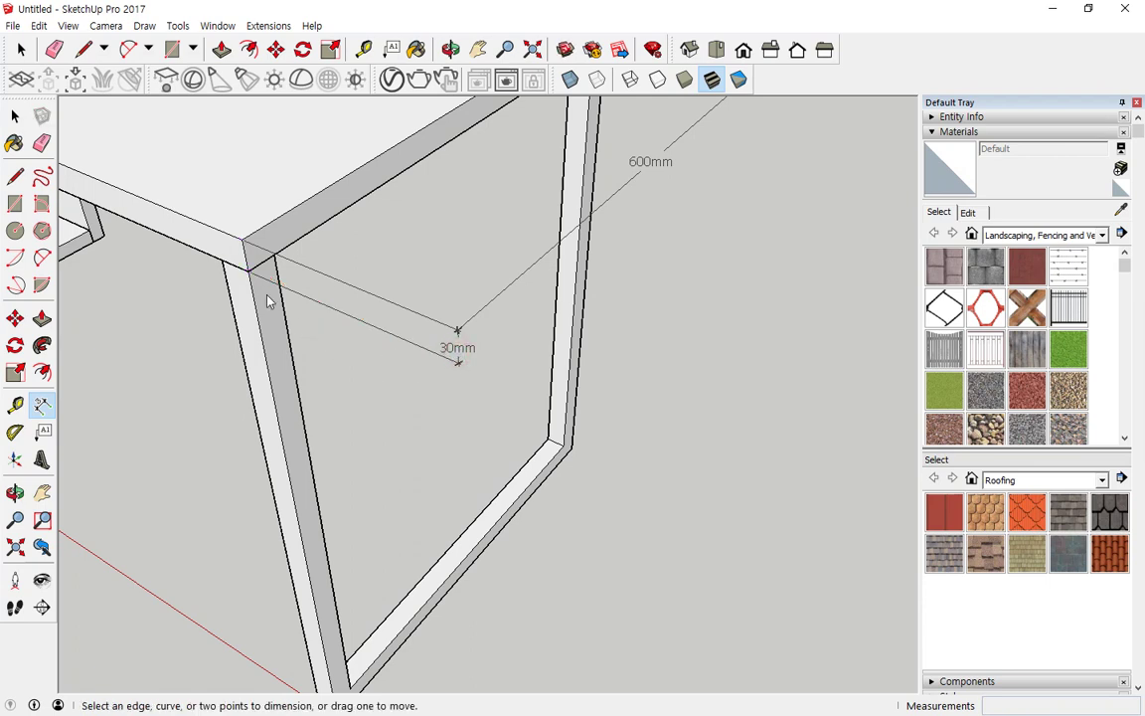
Dimension the leg frame's height from the desktop's underside to the floor, in line with the desktop thickness dimension
{"action": "left_click", "coordinate": [243, 276]}
{"action": "middle_click_drag", "start_coordinate": [248, 278], "coordinate": [323, 454]}
{"action": "left_click", "coordinate": [330, 561]}
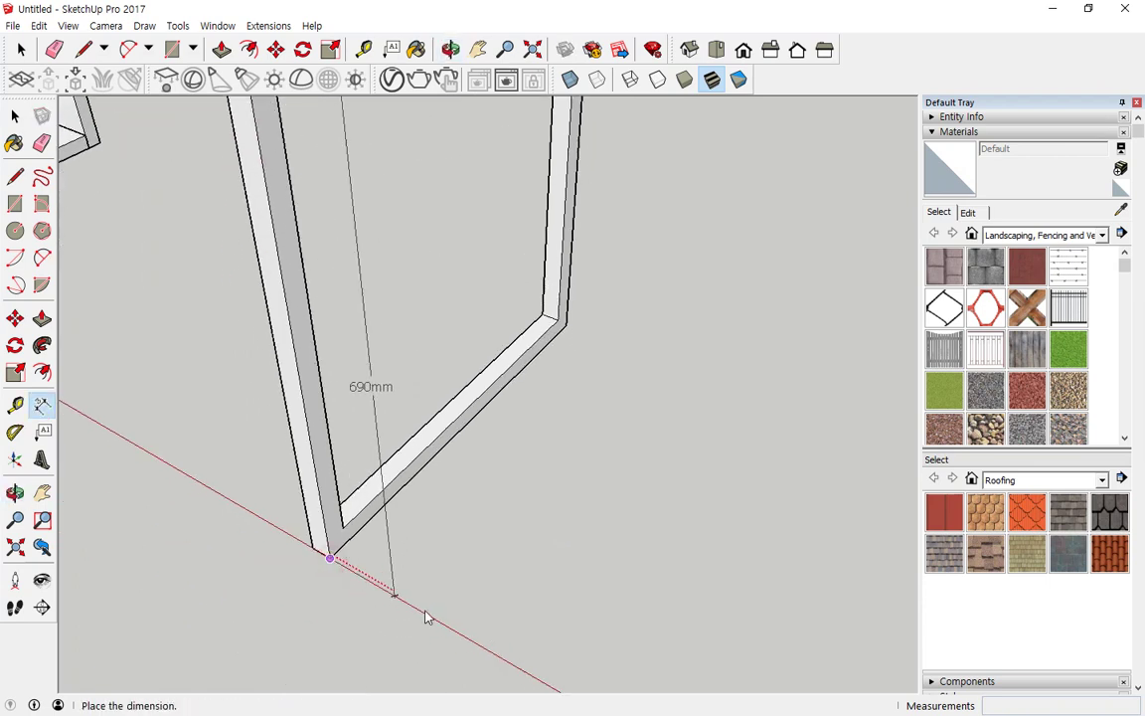
{"action": "scroll", "coordinate": [427, 618], "scroll_direction": "down", "scroll_amount": 2}
{"action": "left_click", "coordinate": [460, 597]}
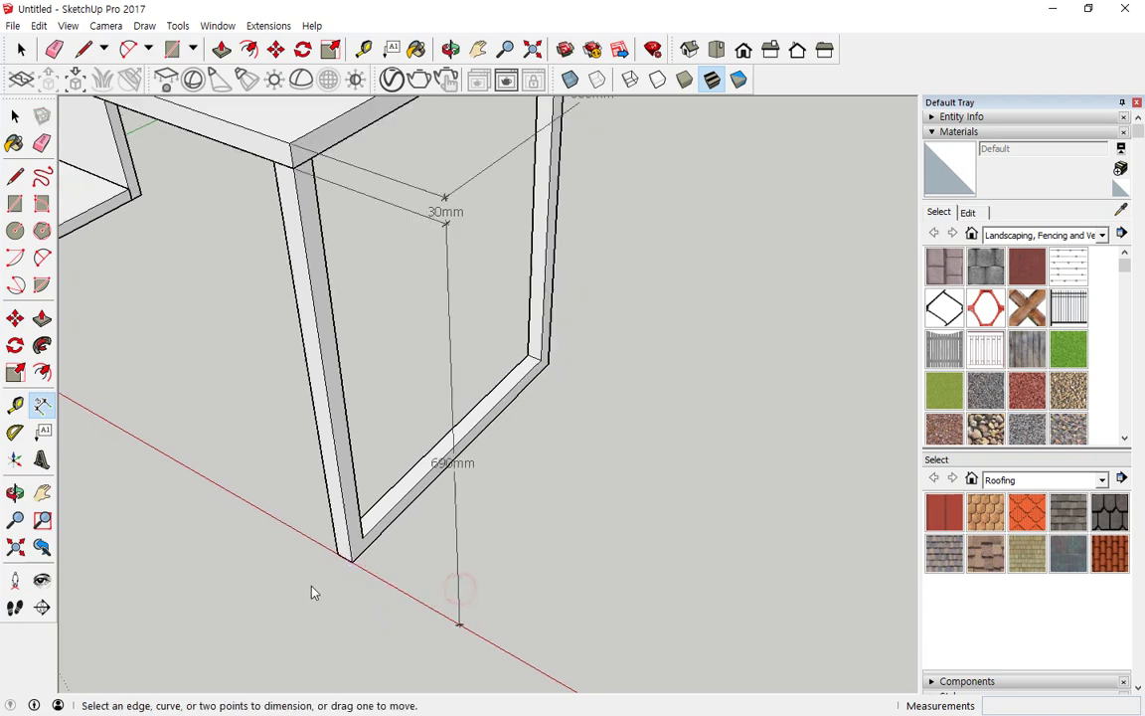
Dimension the leg's base along the red axis, placing the dimension outward from the desk in the green axis direction
{"action": "scroll", "coordinate": [301, 542], "scroll_direction": "down", "scroll_amount": 1}
{"action": "scroll", "coordinate": [338, 571], "scroll_direction": "up", "scroll_amount": 4}
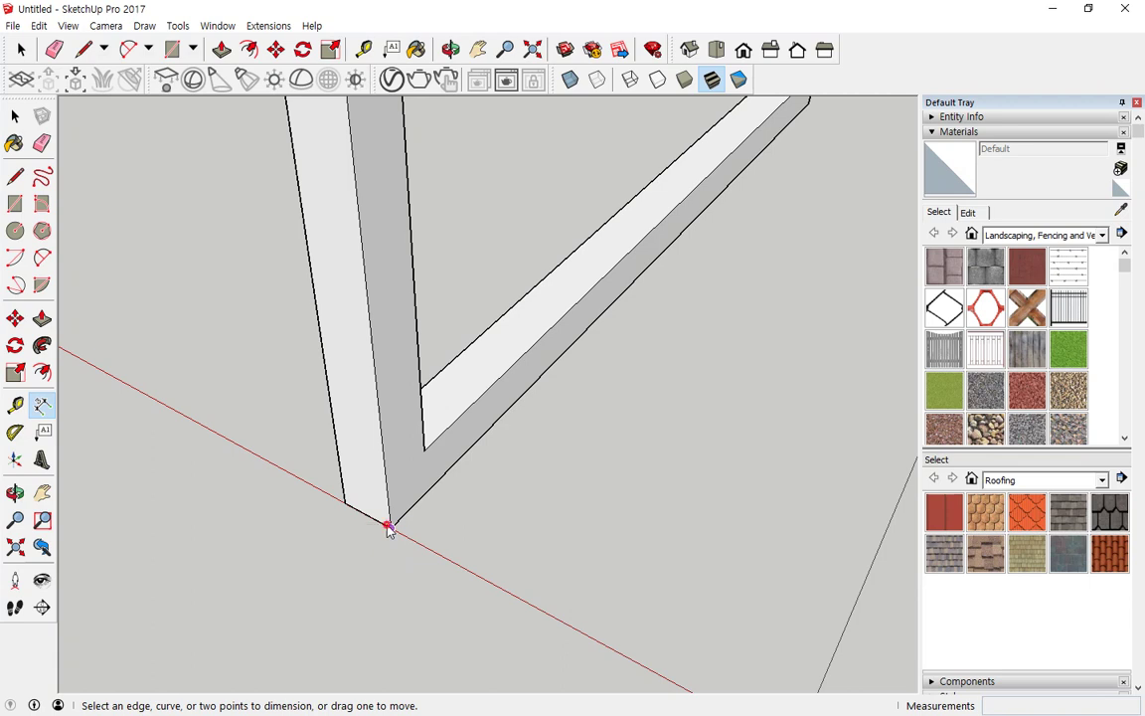
{"action": "left_click", "coordinate": [390, 529]}
{"action": "left_click", "coordinate": [346, 509]}
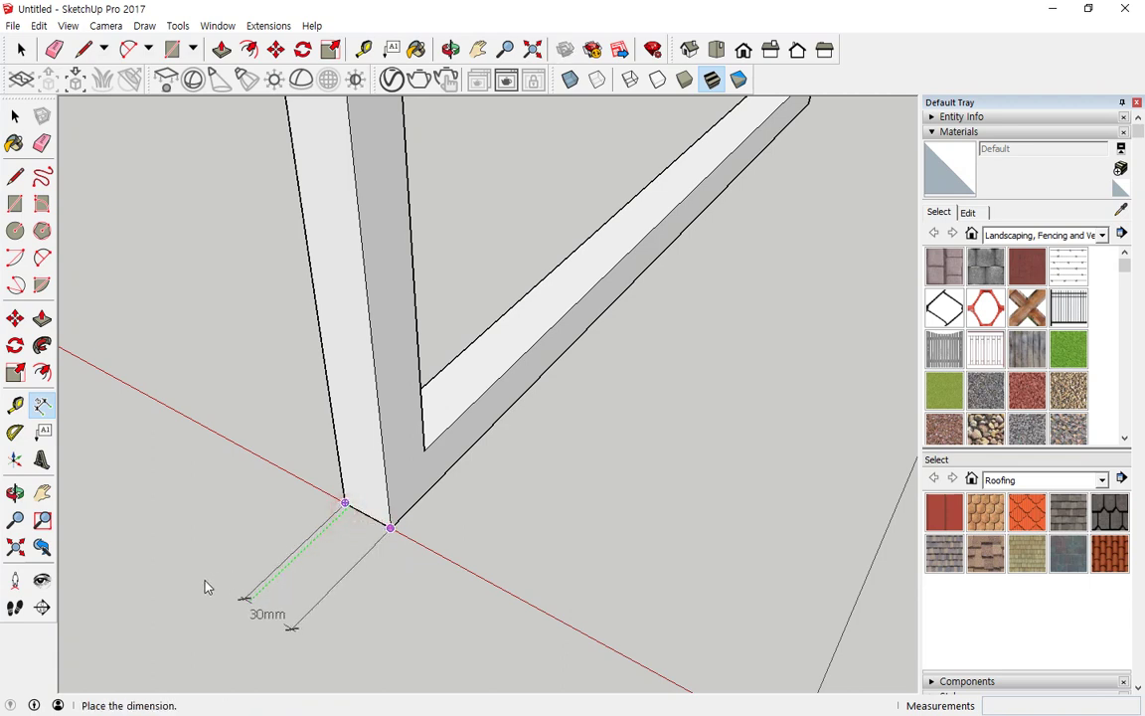
{"action": "scroll", "coordinate": [183, 554], "scroll_direction": "down", "scroll_amount": 2}
{"action": "middle_click_drag", "start_coordinate": [182, 553], "coordinate": [467, 453]}
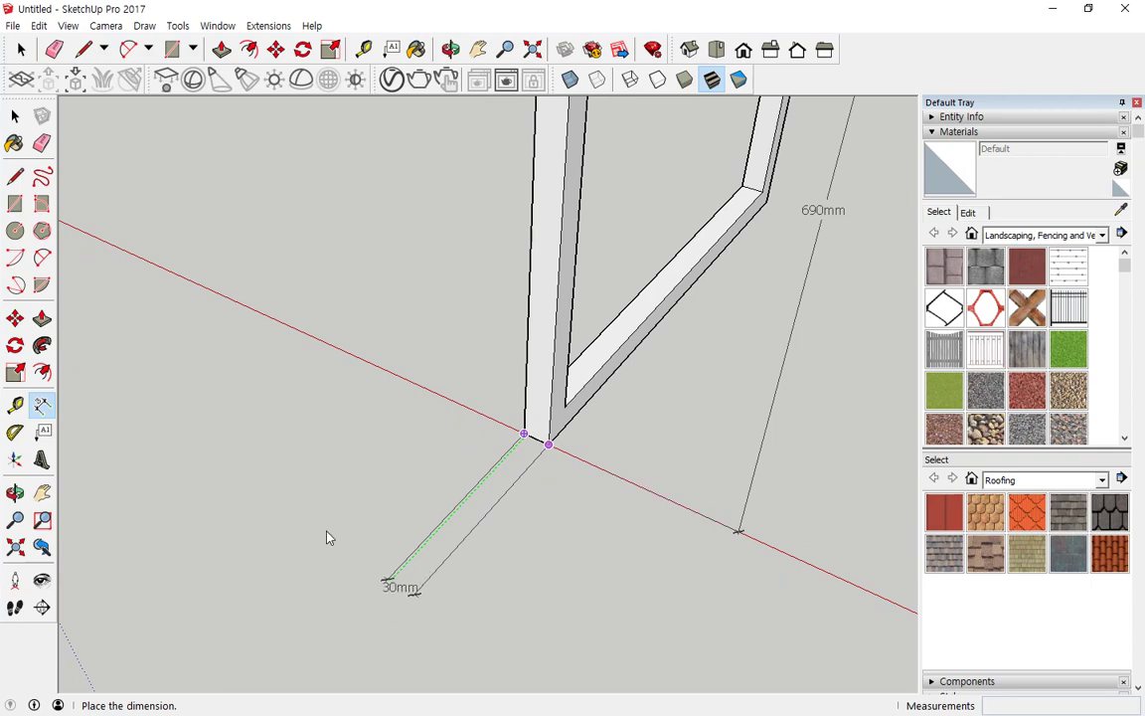
{"action": "left_click", "coordinate": [380, 529]}
{"action": "middle_click_drag", "start_coordinate": [340, 509], "coordinate": [613, 442]}
{"action": "scroll", "coordinate": [444, 346], "scroll_direction": "up", "scroll_amount": 1}
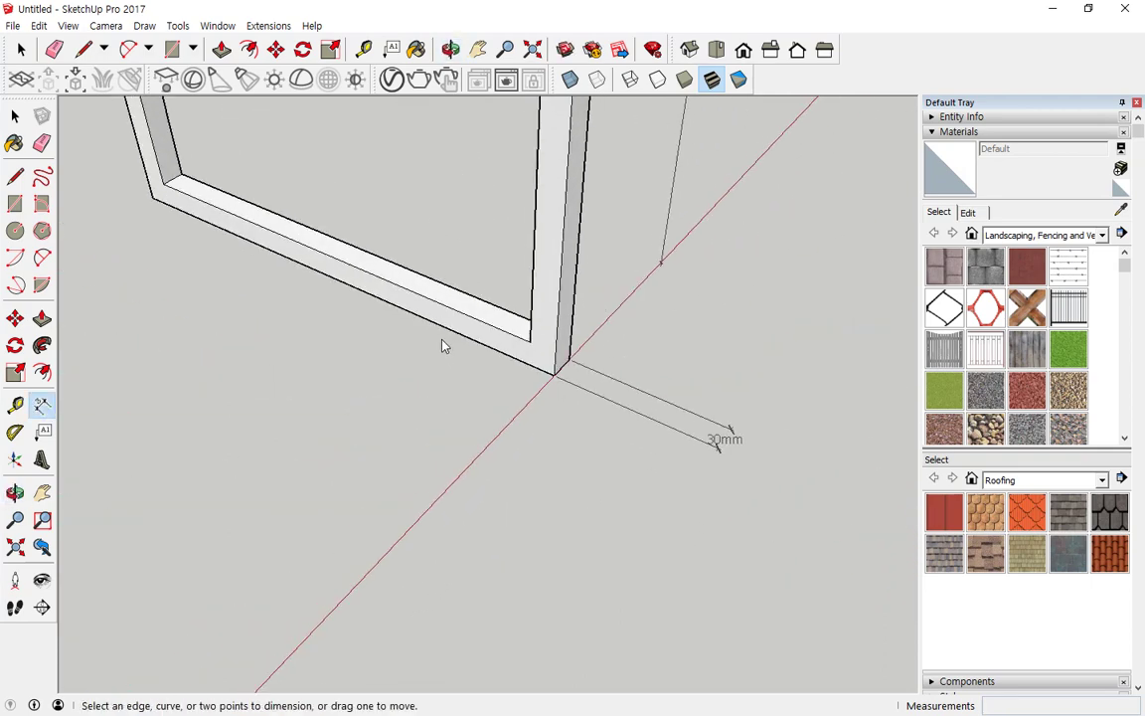
{"action": "left_click", "coordinate": [551, 375]}
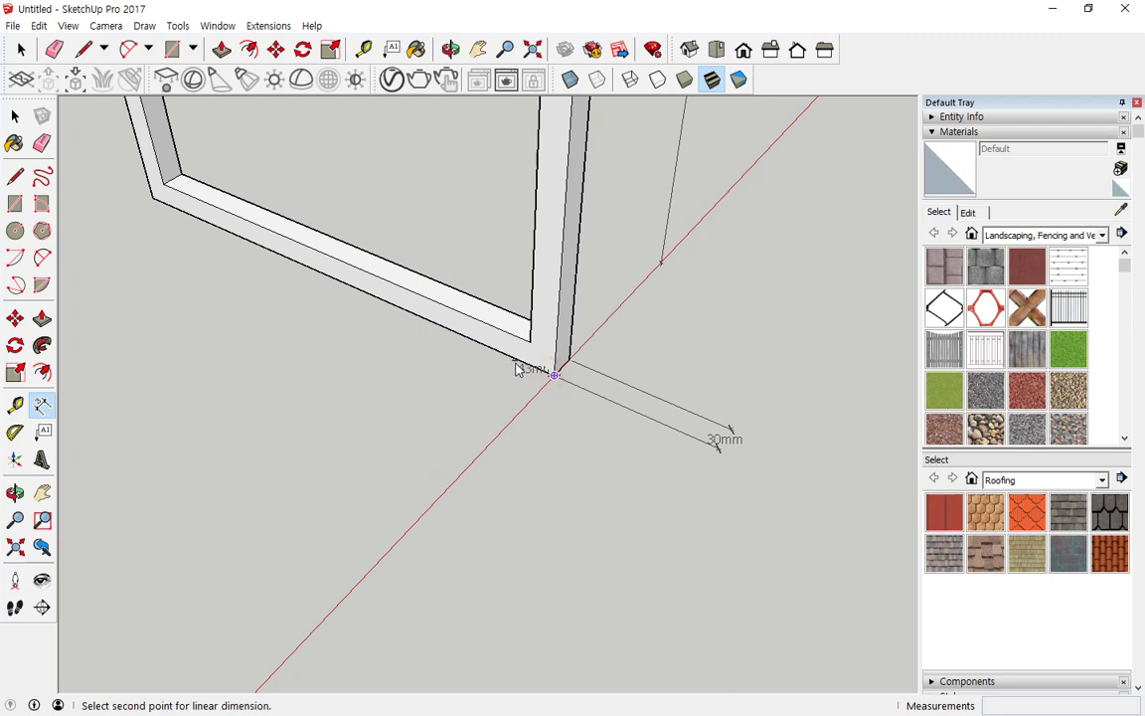
{"action": "left_click", "coordinate": [529, 342]}
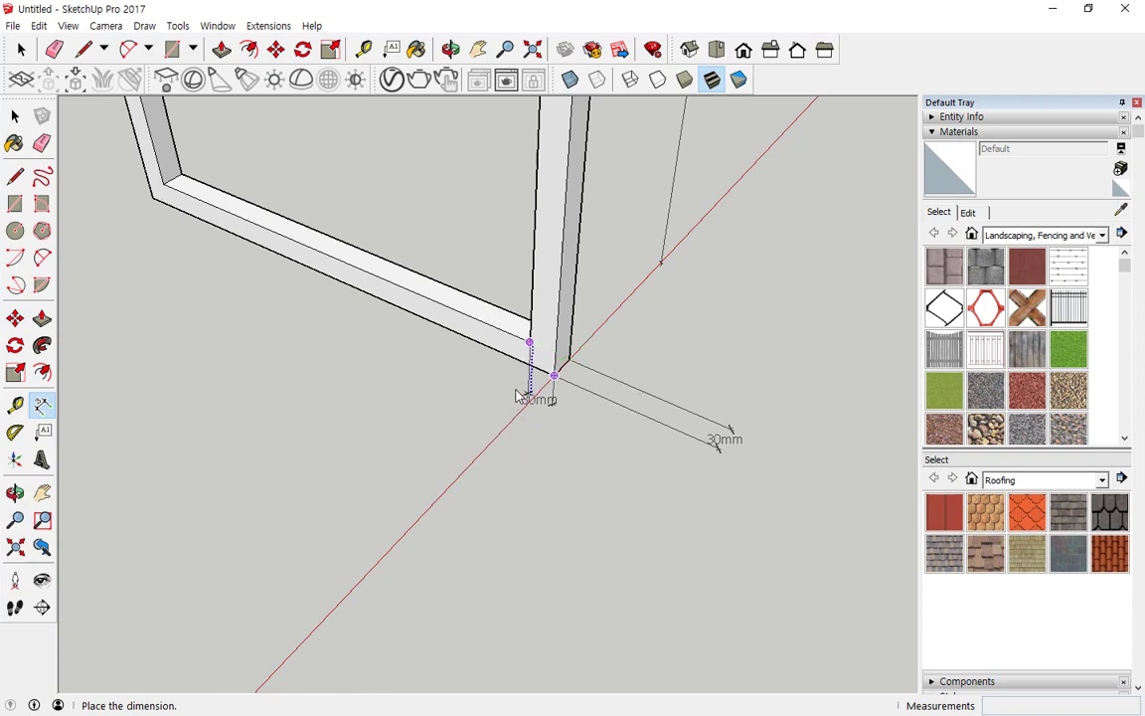
{"action": "middle_click_drag", "start_coordinate": [460, 432], "coordinate": [558, 470]}
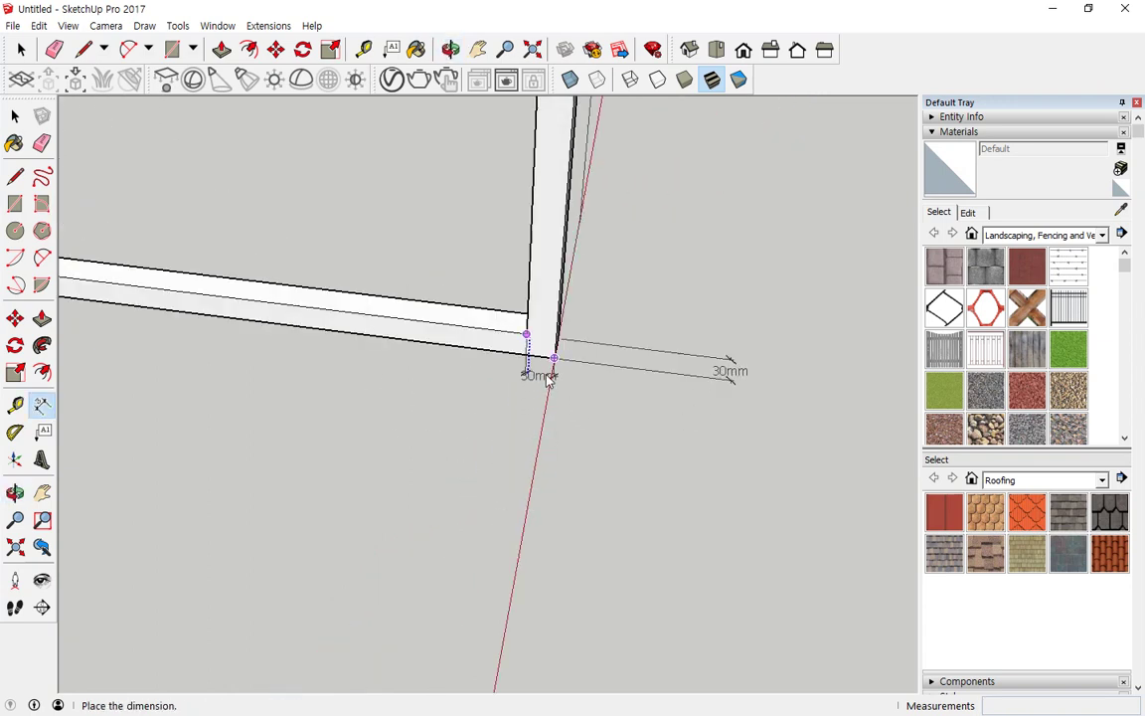
{"action": "key", "text": "Escape"}
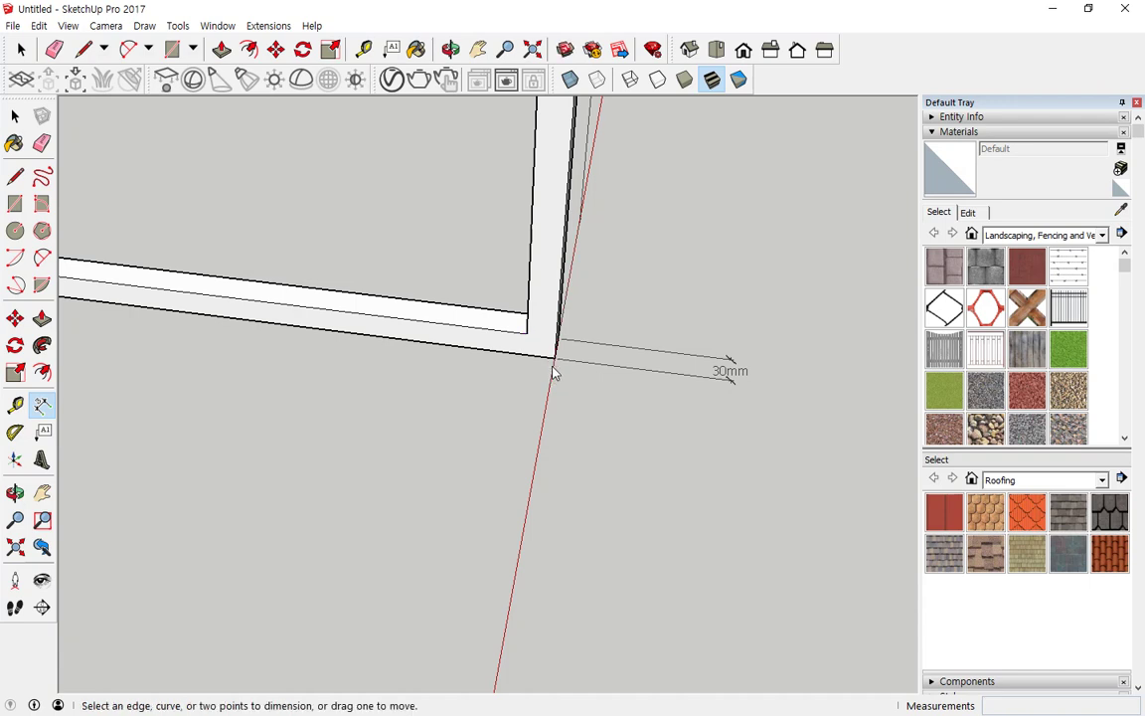
{"action": "middle_click_drag", "start_coordinate": [554, 375], "coordinate": [423, 337]}
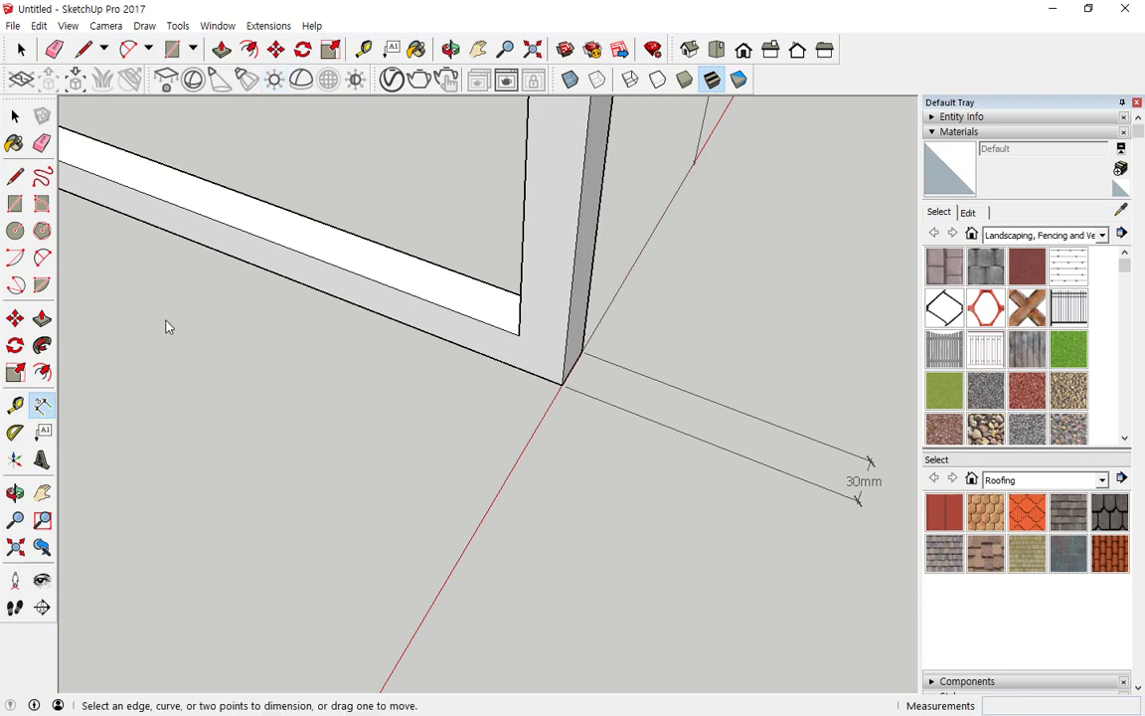
{"action": "left_click", "coordinate": [518, 336]}
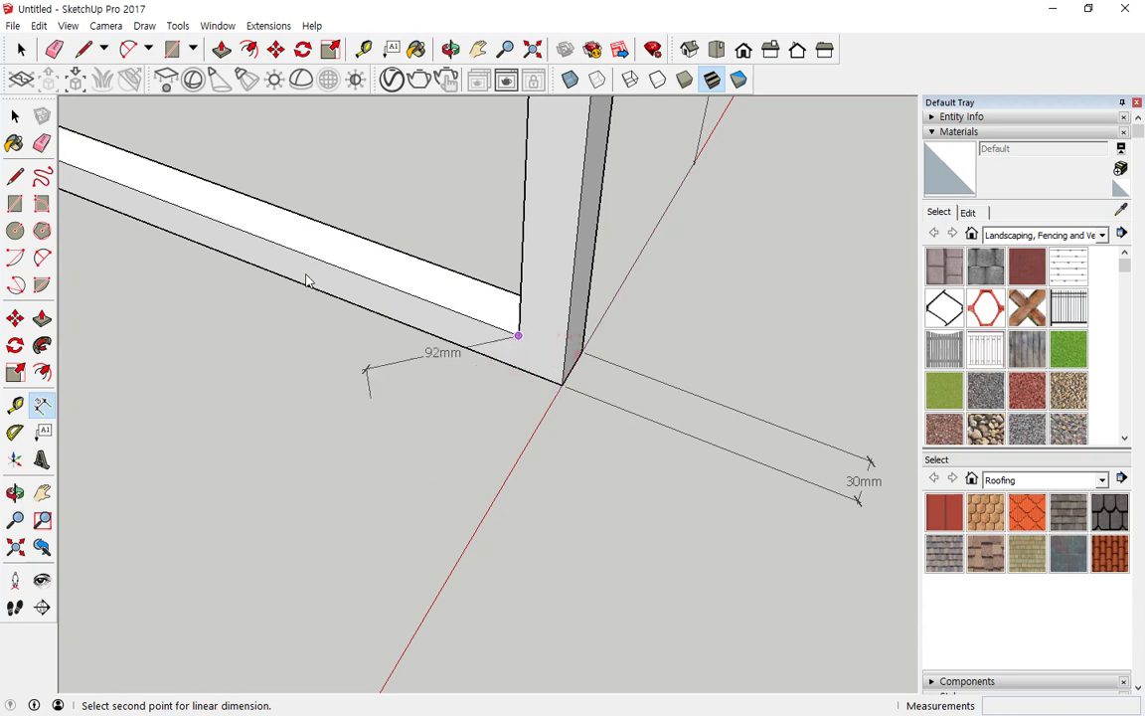
Draw a vertical helper line from the leg frame's inner lower corner down to its bottom edge
{"action": "left_click", "coordinate": [87, 51]}
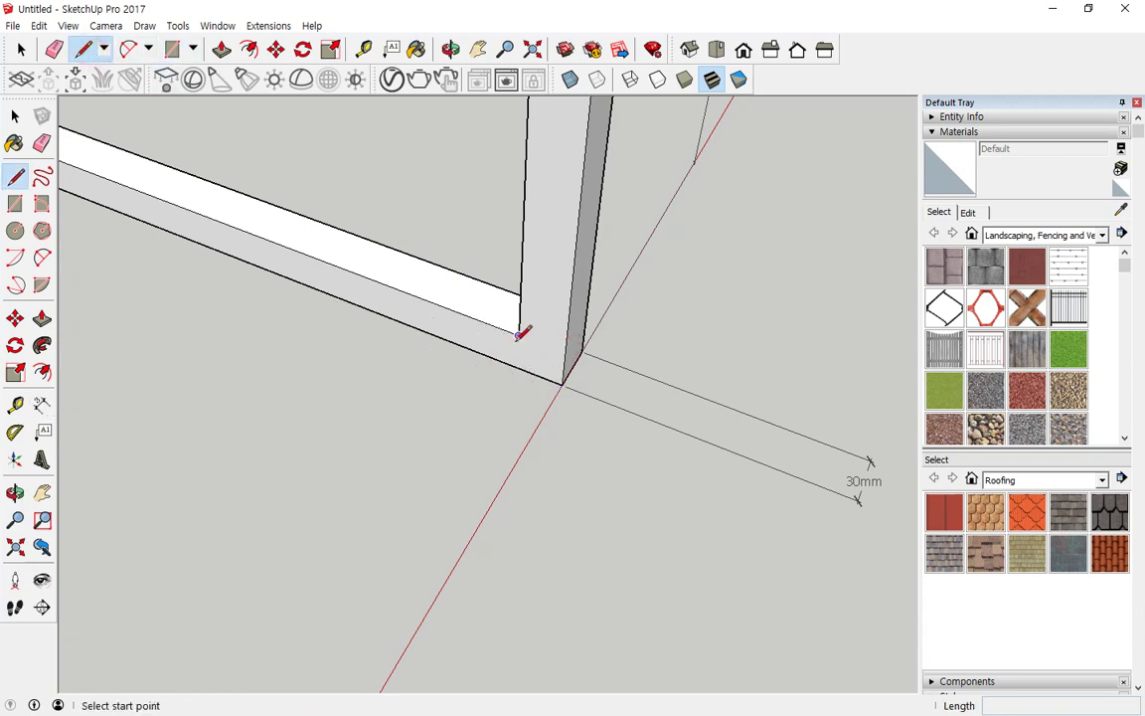
{"action": "left_click", "coordinate": [518, 336]}
{"action": "left_click", "coordinate": [518, 368]}
{"action": "key", "text": "Escape"}
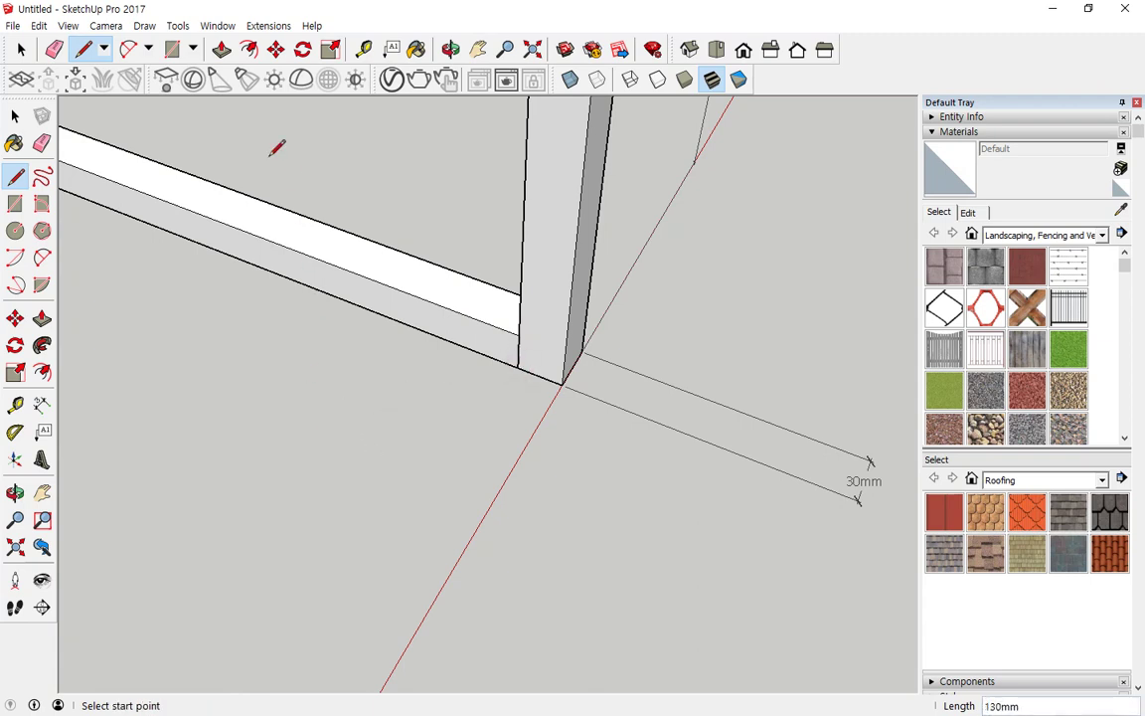
Dimension the leg's base from the helper line to the outer corner, placed outward along the red axis, and delete the helper line
{"action": "left_click", "coordinate": [42, 403]}
{"action": "left_click", "coordinate": [517, 367]}
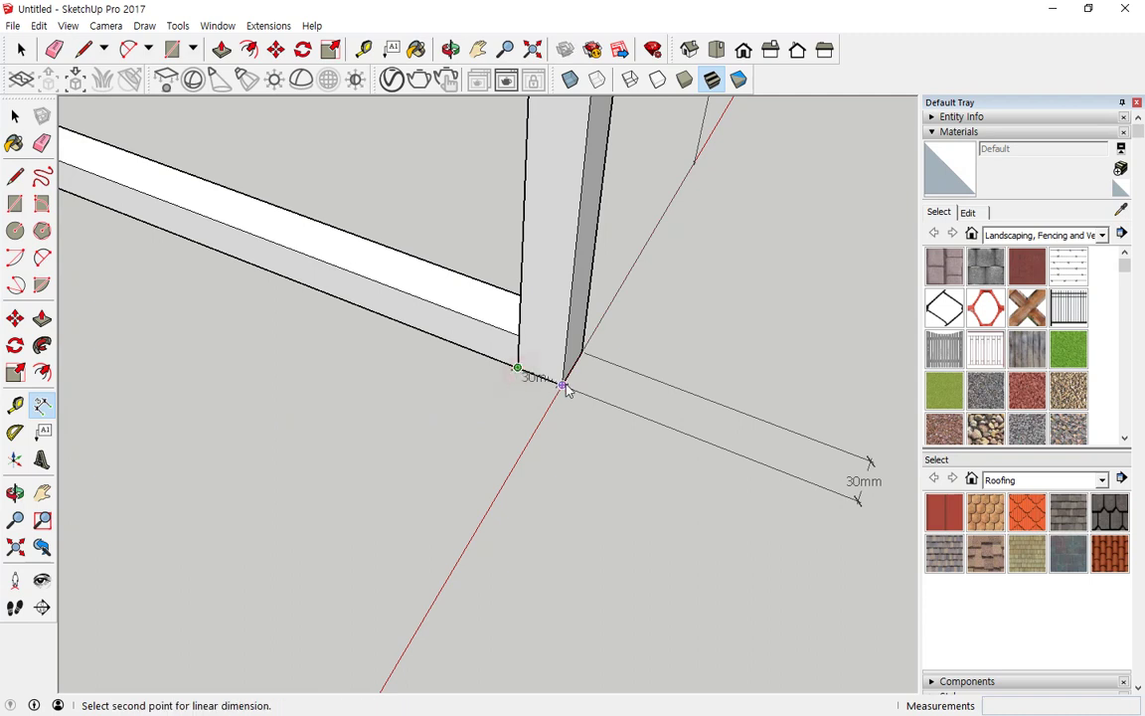
{"action": "left_click", "coordinate": [563, 384]}
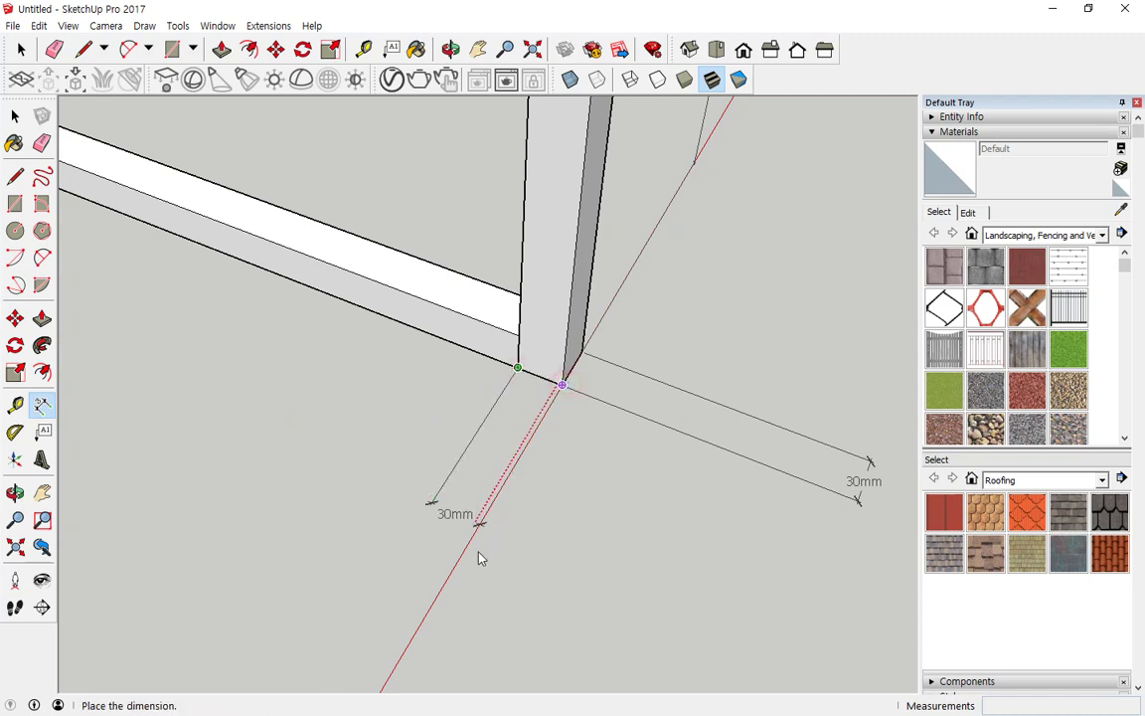
{"action": "left_click", "coordinate": [425, 615]}
{"action": "key", "text": "space"}
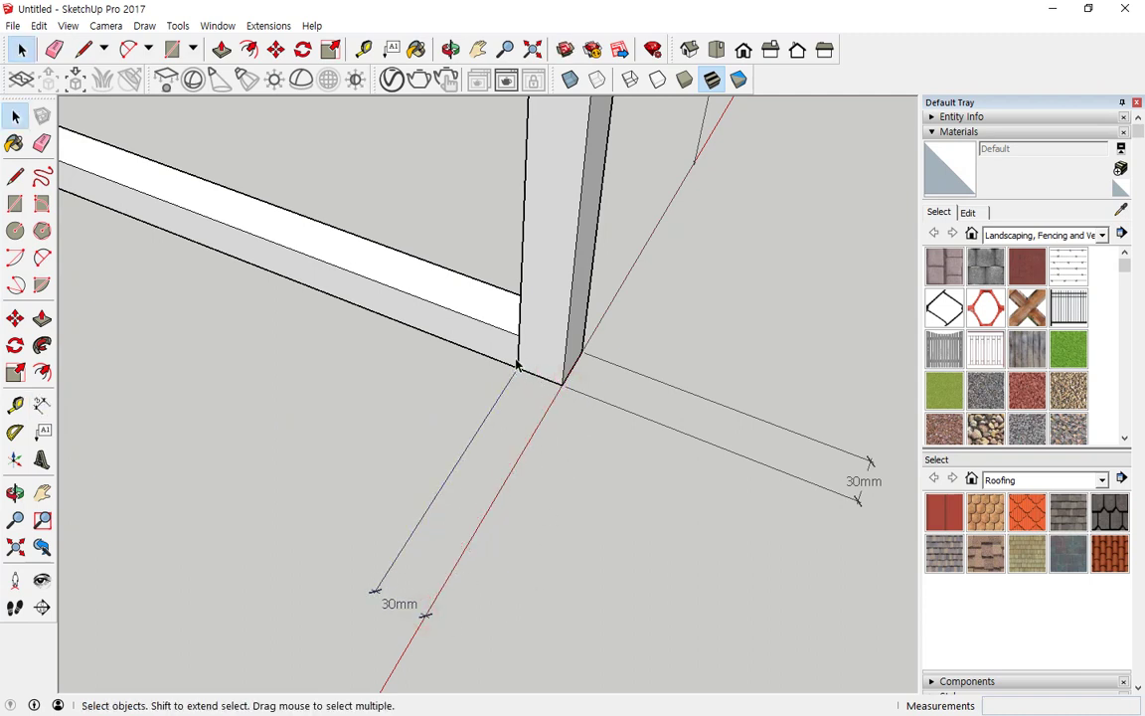
{"action": "key", "text": "Delete"}
Attach a leader text label reading "MDF / 우드필름마감" to the desktop's top face, with the text placed over the desktop
{"action": "left_click", "coordinate": [531, 49]}
{"action": "middle_click_drag", "start_coordinate": [695, 493], "coordinate": [519, 283]}
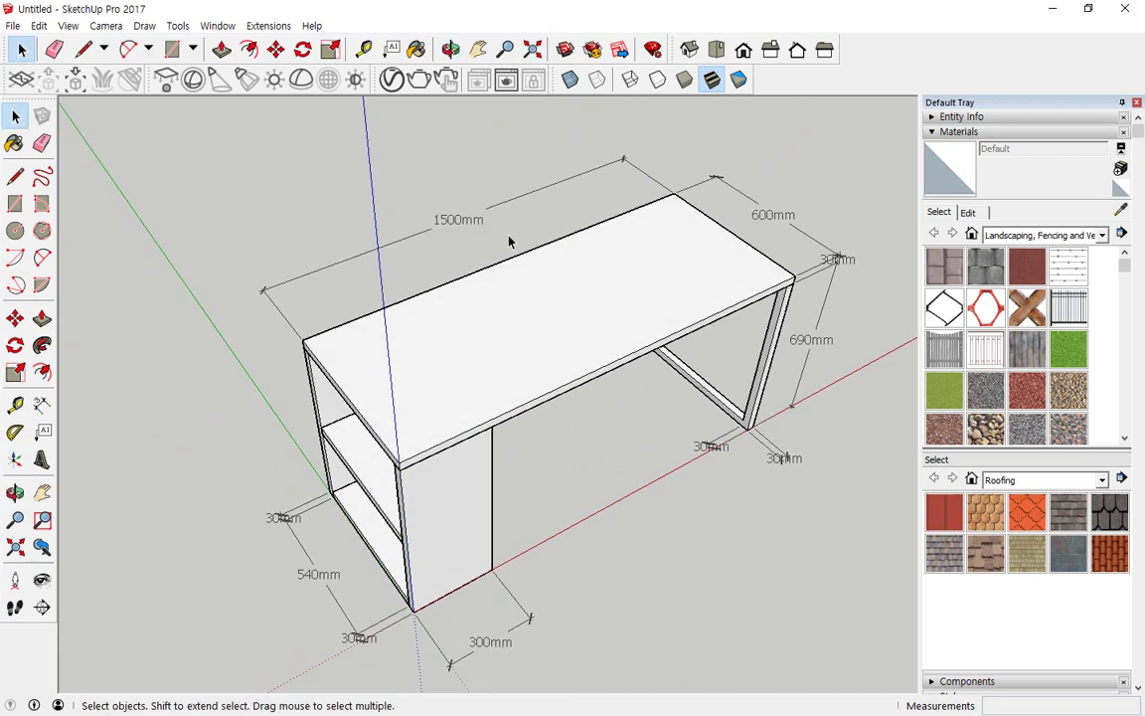
{"action": "left_click", "coordinate": [43, 430]}
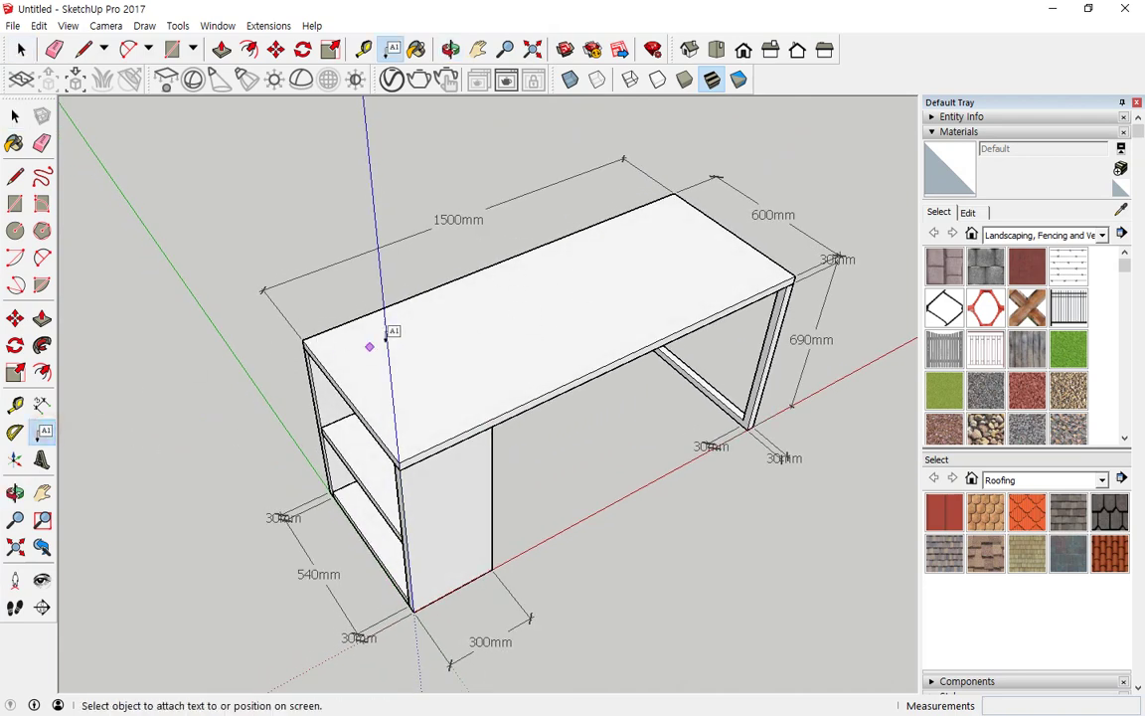
{"action": "left_click", "coordinate": [508, 321]}
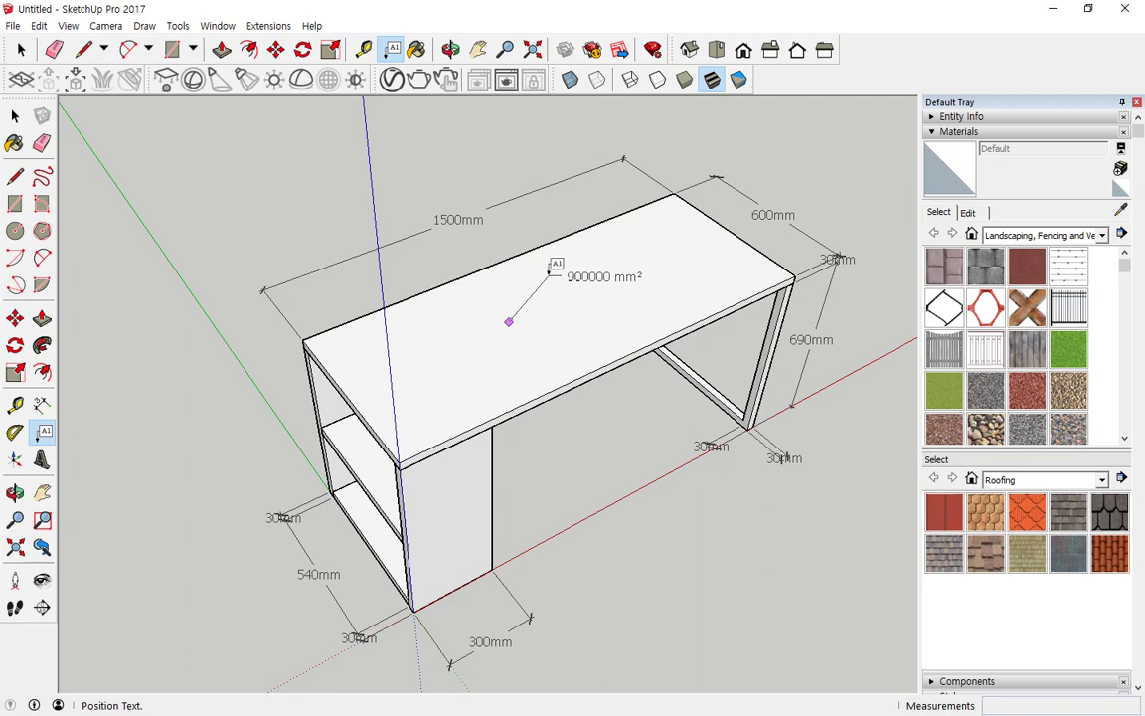
{"action": "left_click", "coordinate": [555, 270]}
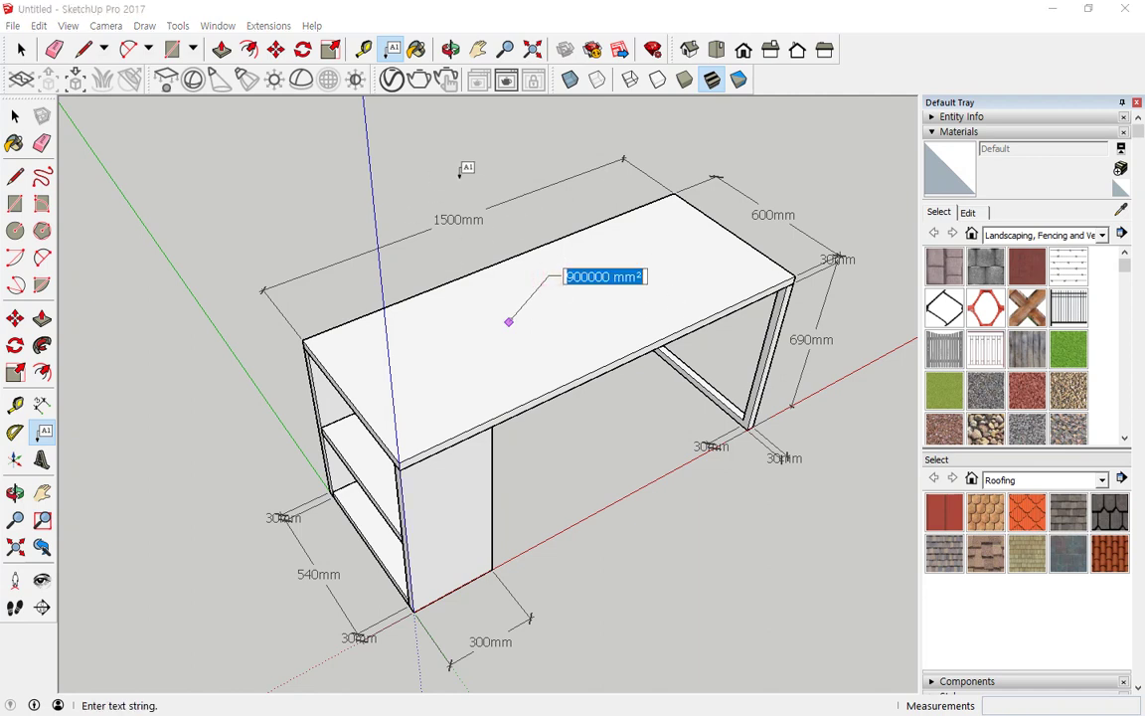
{"action": "type", "text": "MD"}
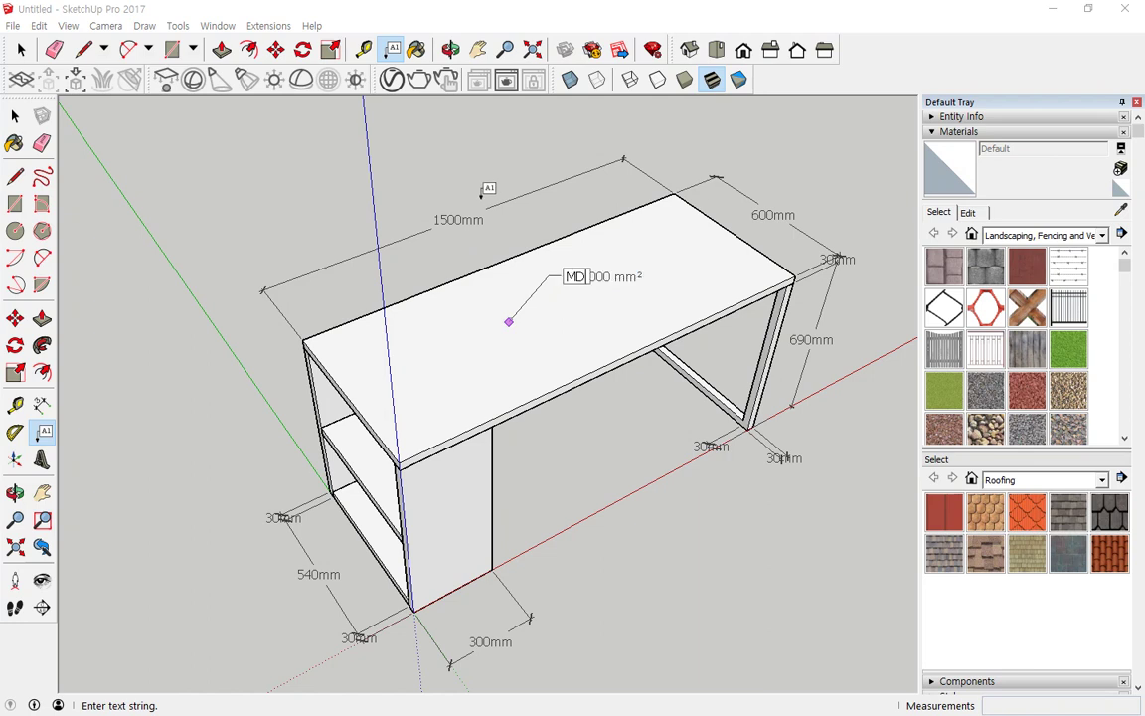
{"action": "type", "text": "F /"}
{"action": "type", "text": "0"}
{"action": "type", "text": "드피"}
{"action": "type", "text": "르"}
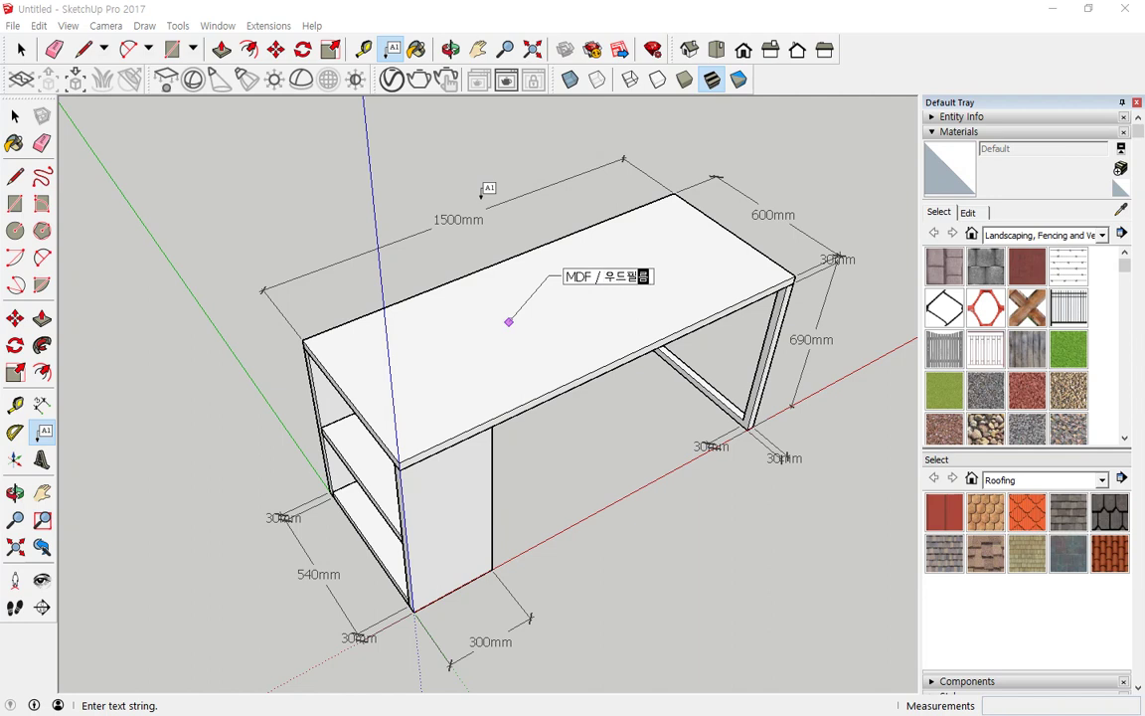
{"action": "type", "text": "ㅁ"}
{"action": "type", "text": "감"}
{"action": "key", "text": "Return"}
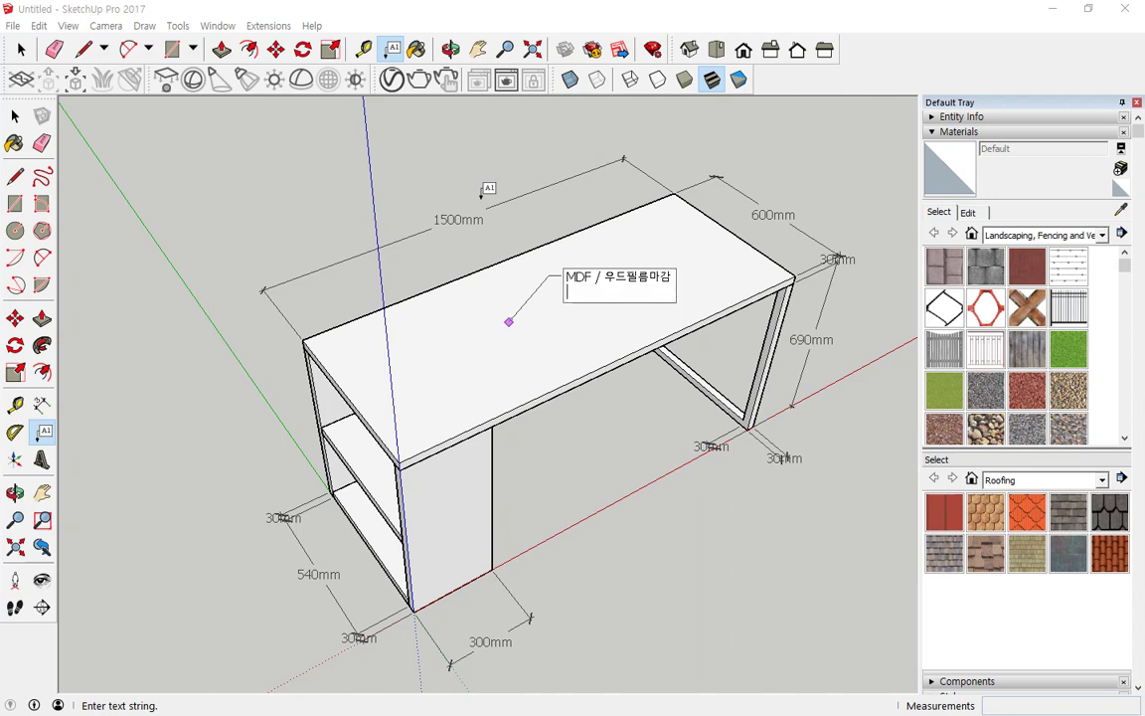
{"action": "key", "text": "BackSpace"}
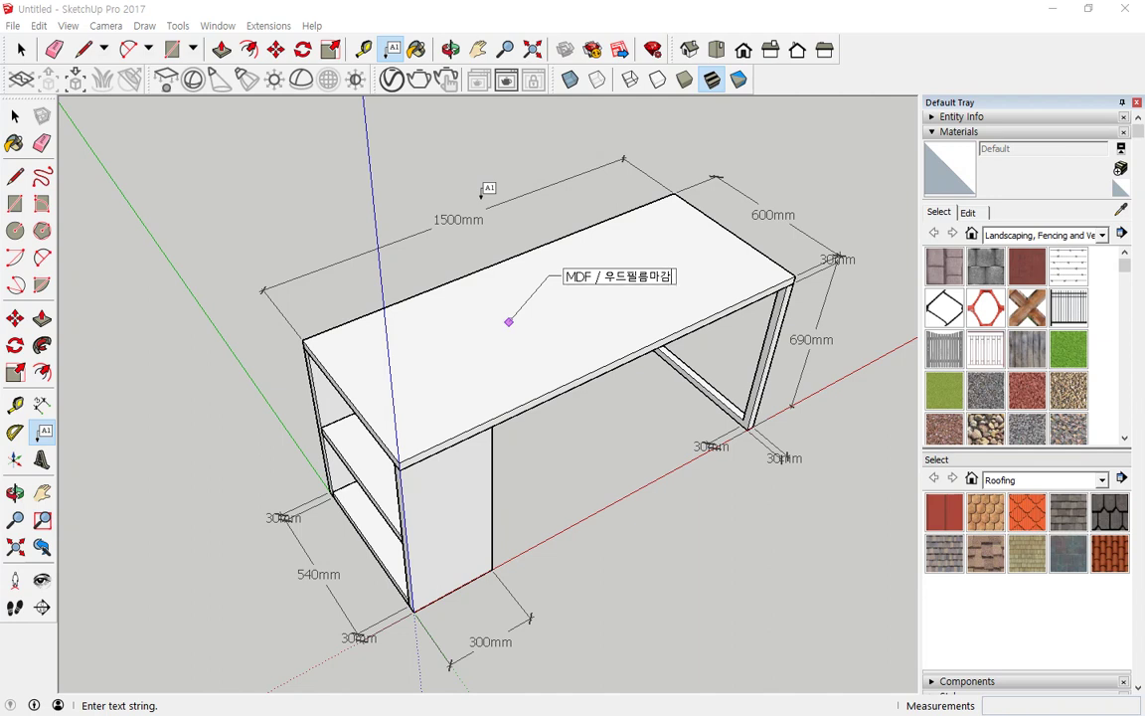
{"action": "left_click", "coordinate": [22, 119]}
Open the model's dimension settings and place the dialog over the desk model
{"action": "middle_click_drag", "start_coordinate": [605, 492], "coordinate": [541, 489]}
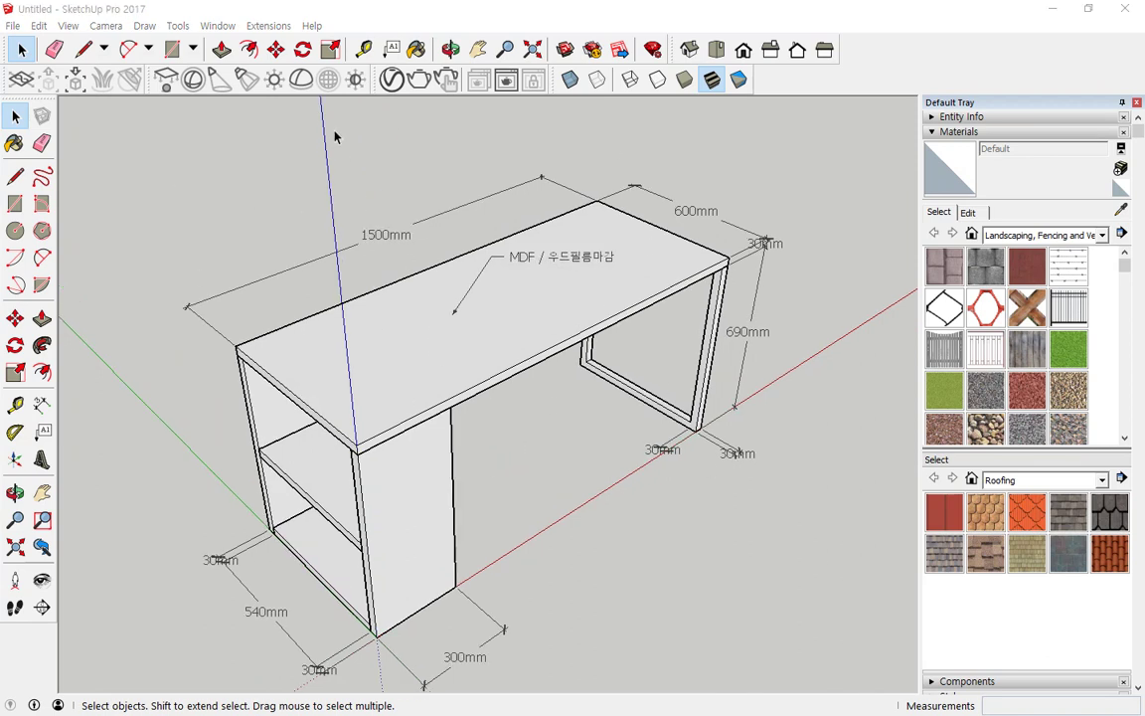
{"action": "left_click", "coordinate": [212, 27]}
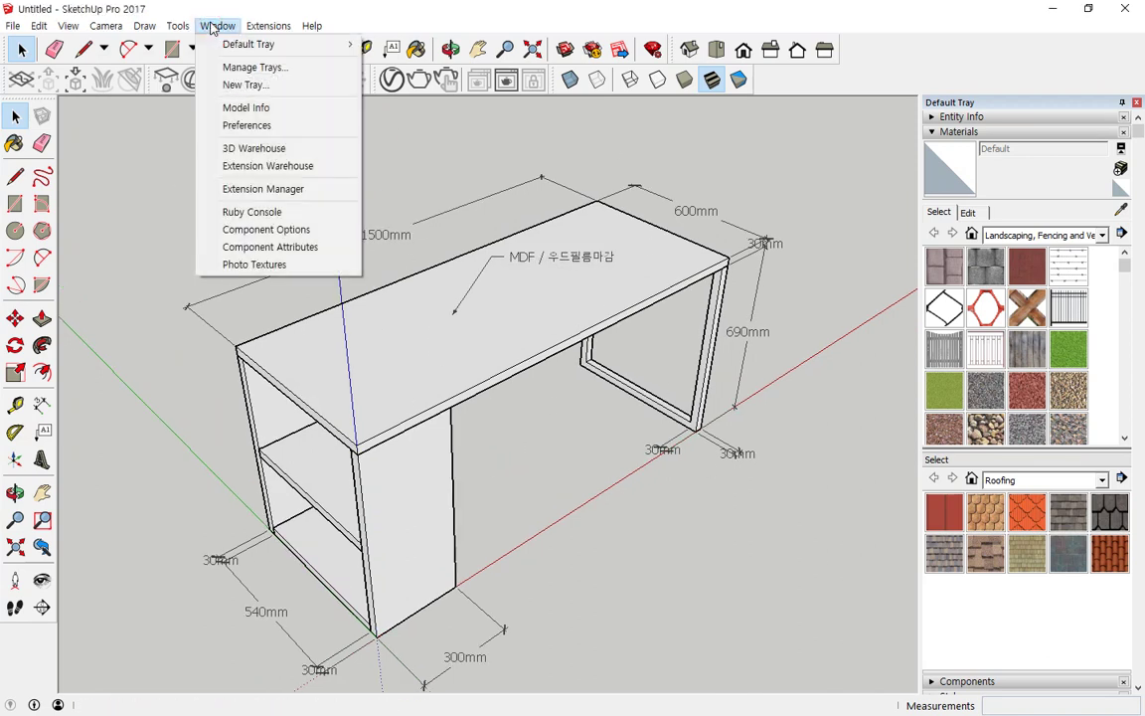
{"action": "left_click", "coordinate": [298, 111]}
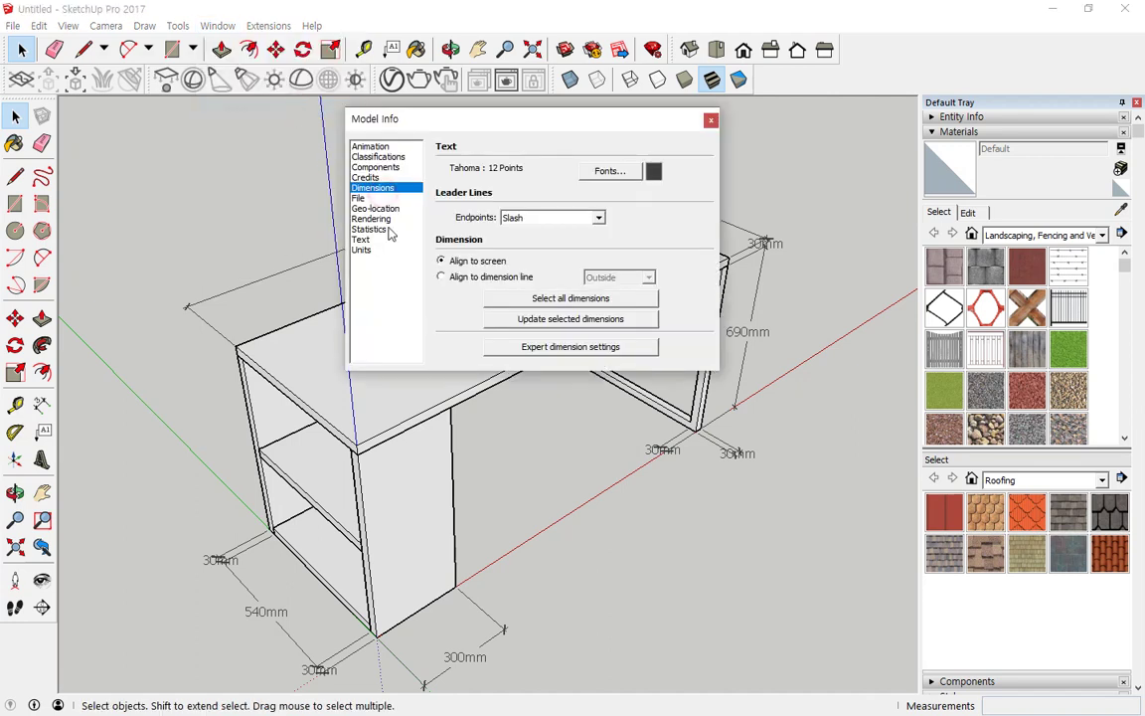
{"action": "left_click_drag", "start_coordinate": [504, 129], "coordinate": [547, 186]}
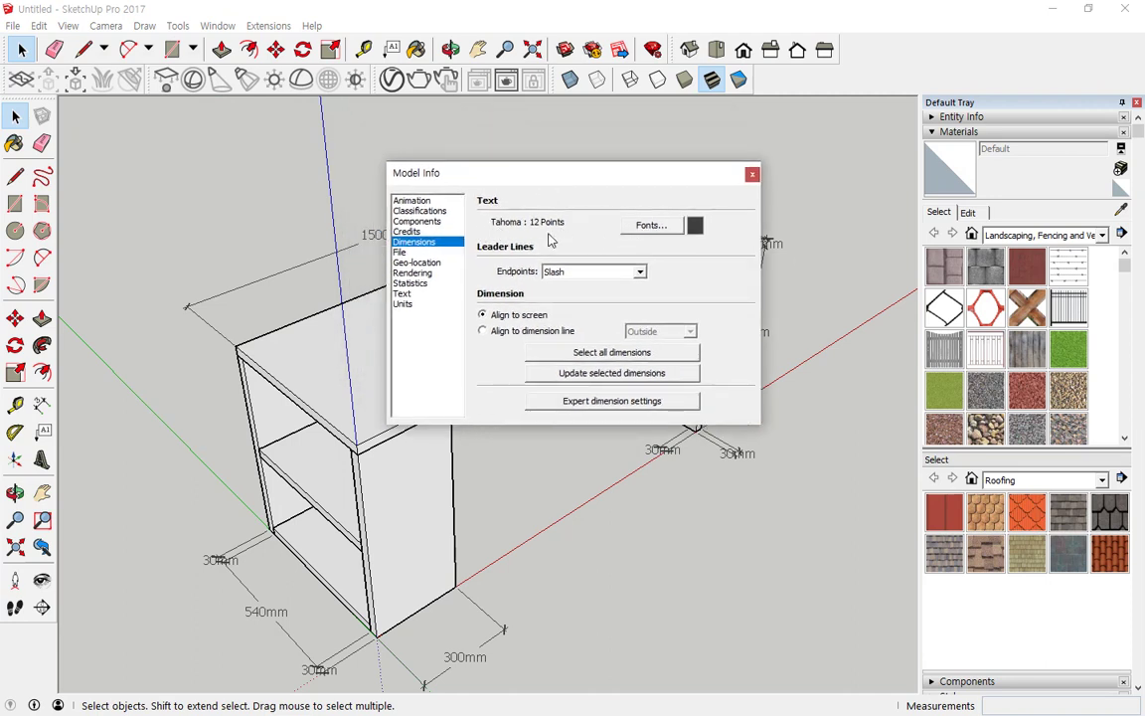
{"action": "left_click_drag", "start_coordinate": [486, 229], "coordinate": [704, 240]}
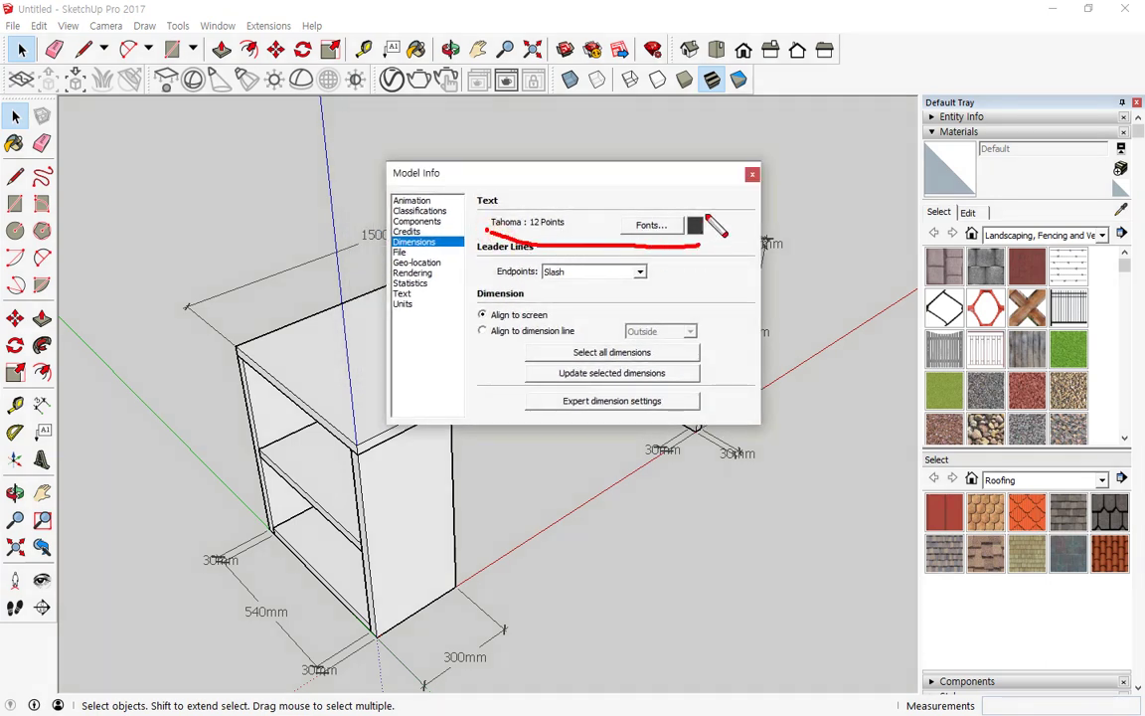
{"action": "key", "text": "ctrl+z"}
{"action": "mouse_move", "coordinate": [701, 191]}
{"action": "left_mouse_down"}
{"action": "mouse_move", "coordinate": [465, 198]}
{"action": "mouse_move", "coordinate": [445, 242]}
{"action": "mouse_move", "coordinate": [603, 250]}
{"action": "mouse_move", "coordinate": [663, 232]}
{"action": "left_mouse_up"}
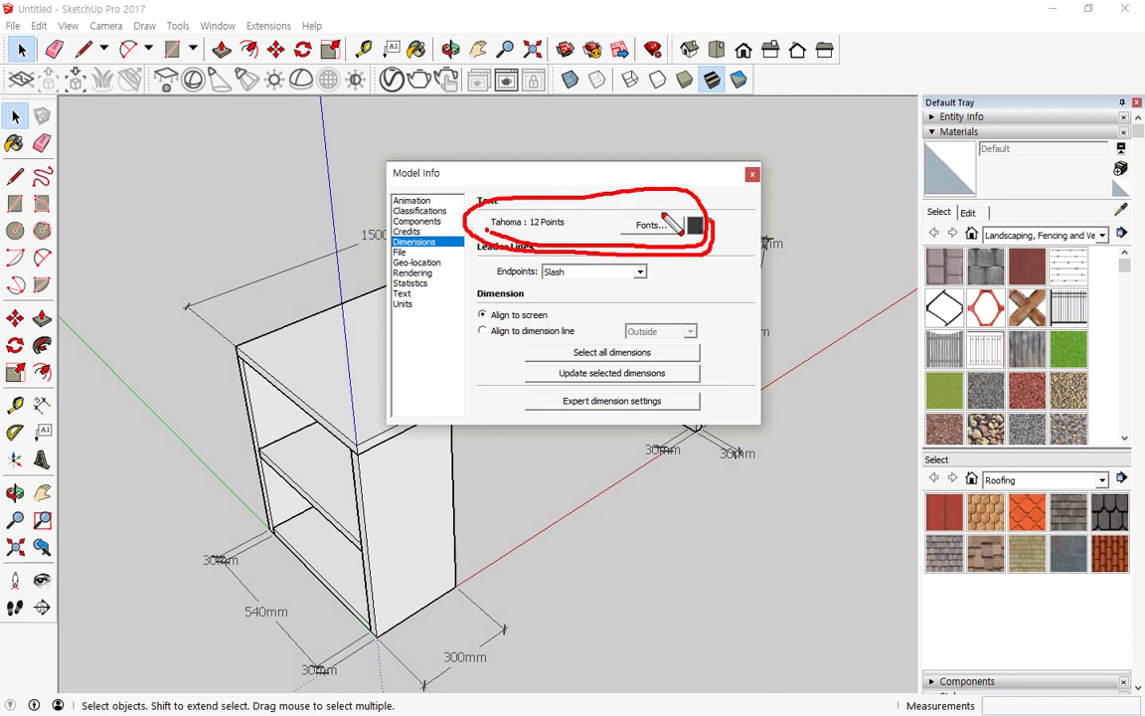
{"action": "key", "text": "Escape"}
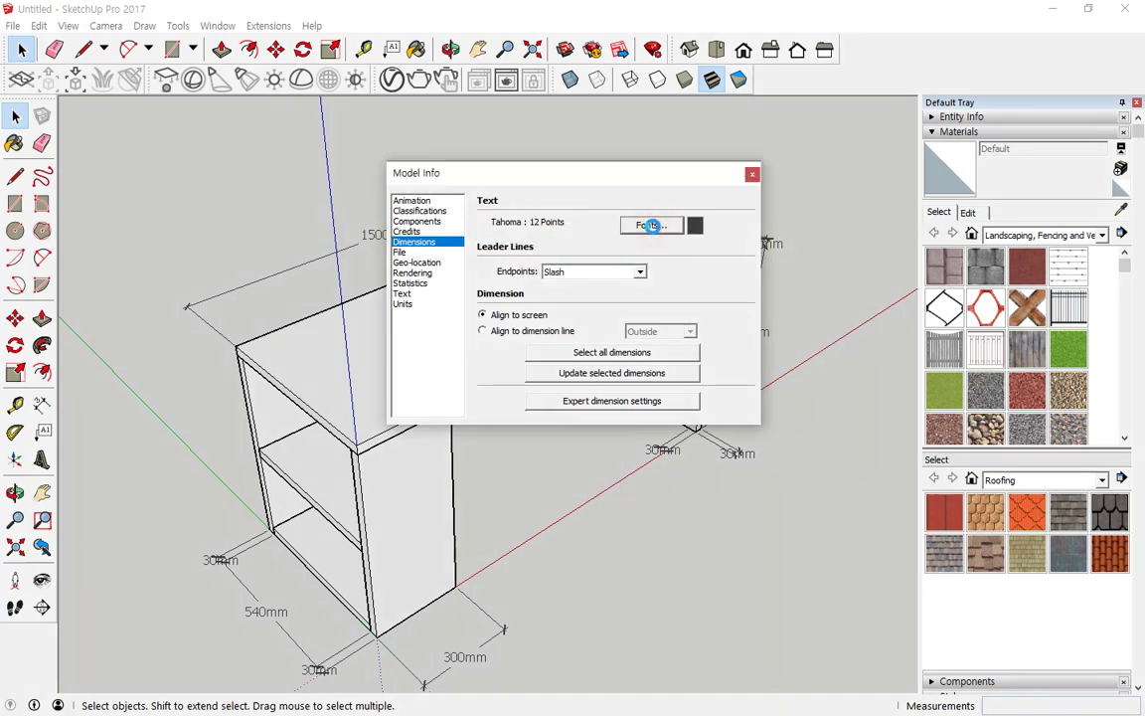
Set the dimension text font to 한컴 윤고딕 230 and apply it to all dimensions in the model
{"action": "left_click", "coordinate": [651, 225]}
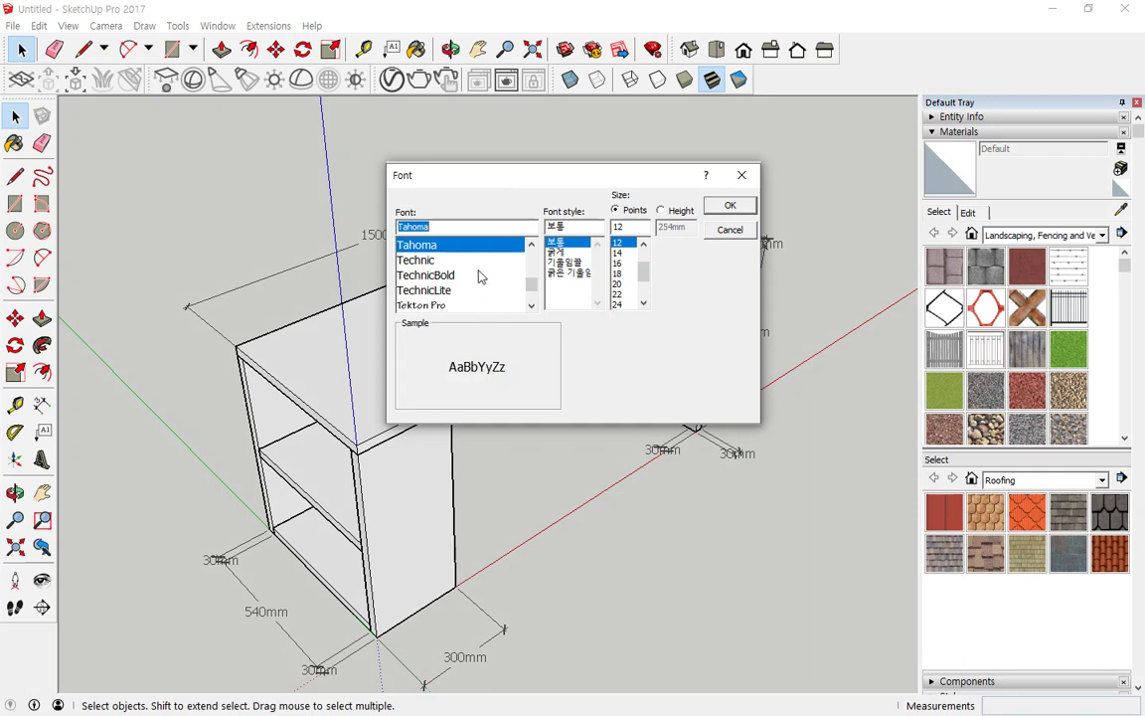
{"action": "scroll", "coordinate": [480, 271], "scroll_direction": "up", "scroll_amount": 1}
{"action": "left_click_drag", "start_coordinate": [530, 283], "coordinate": [535, 289]}
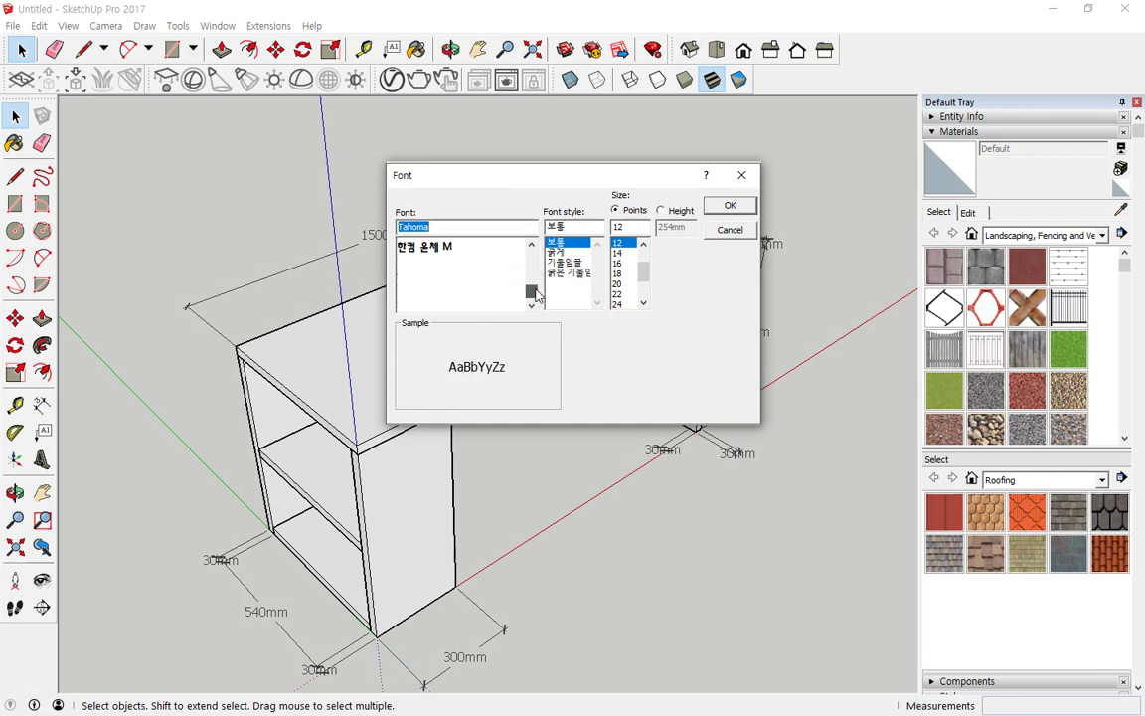
{"action": "scroll", "coordinate": [468, 286], "scroll_direction": "up", "scroll_amount": 4}
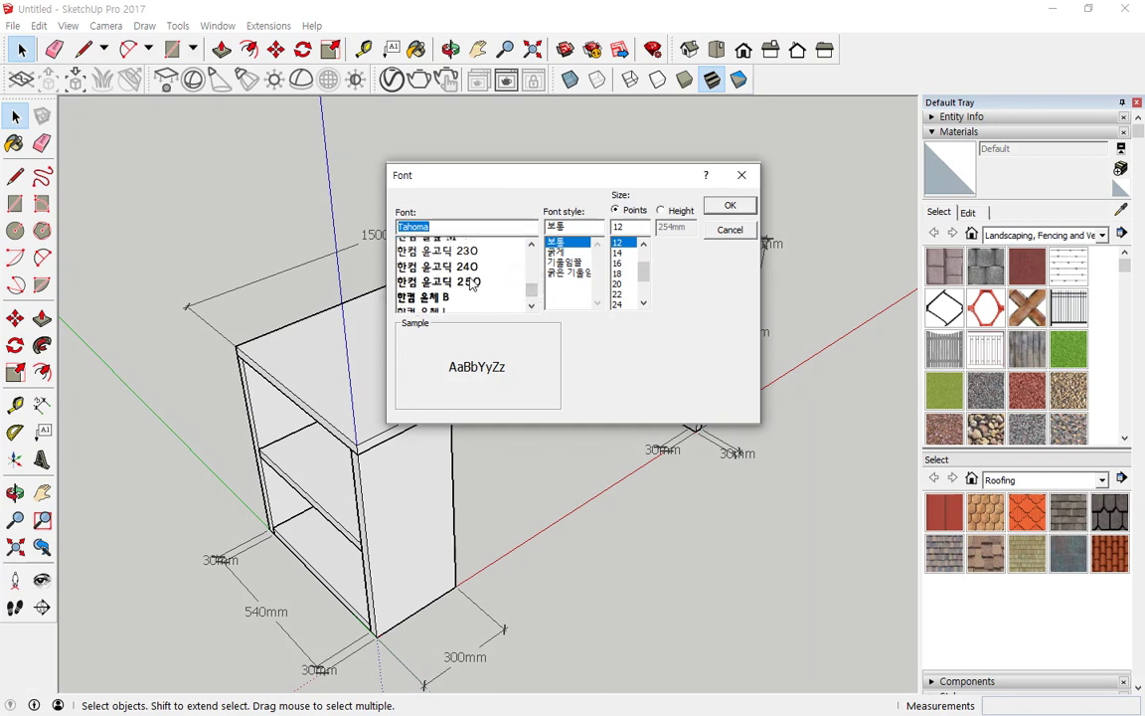
{"action": "left_click", "coordinate": [475, 263]}
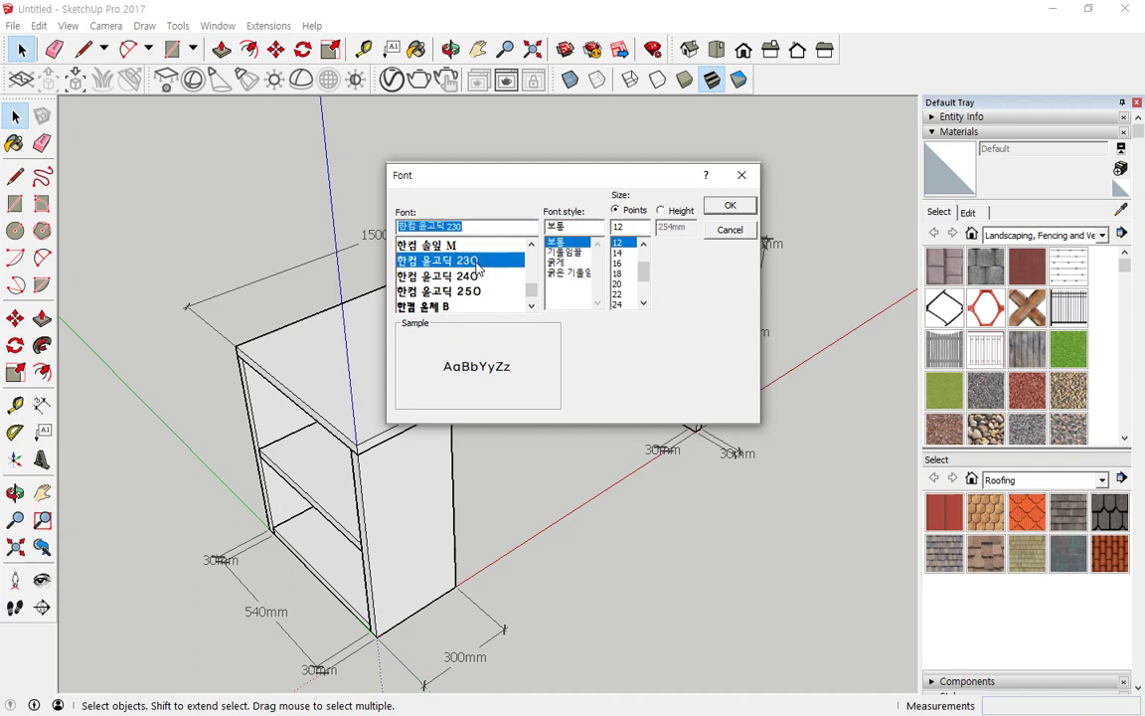
{"action": "left_click", "coordinate": [730, 205]}
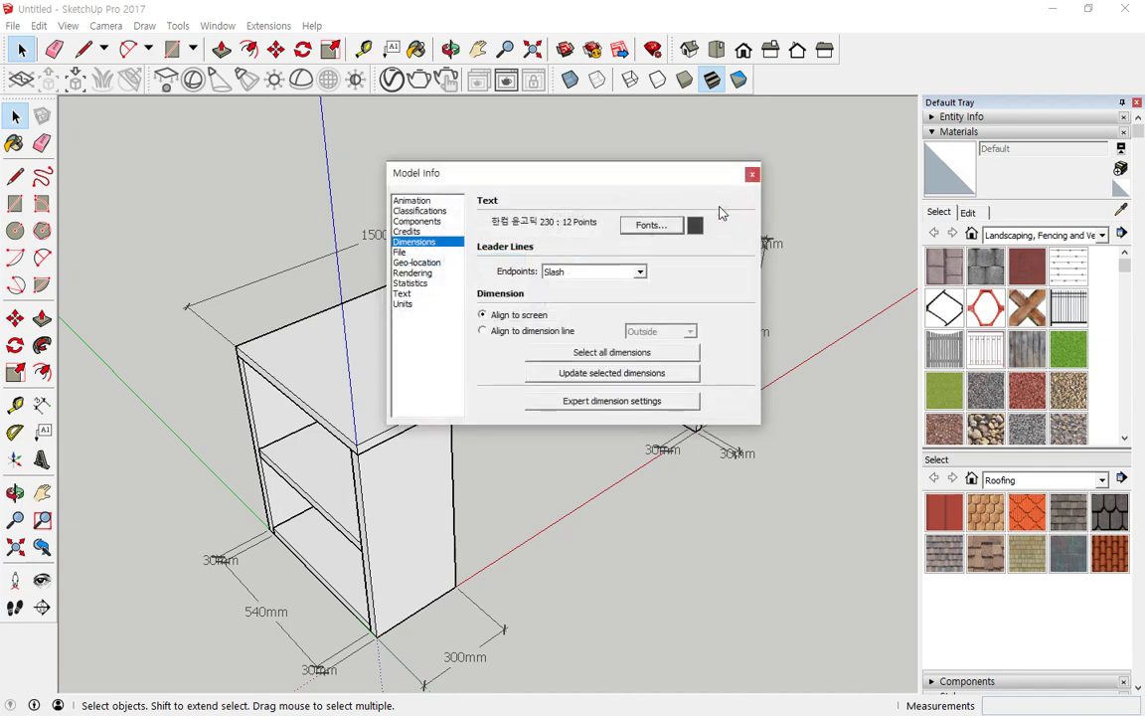
{"action": "left_click", "coordinate": [636, 360]}
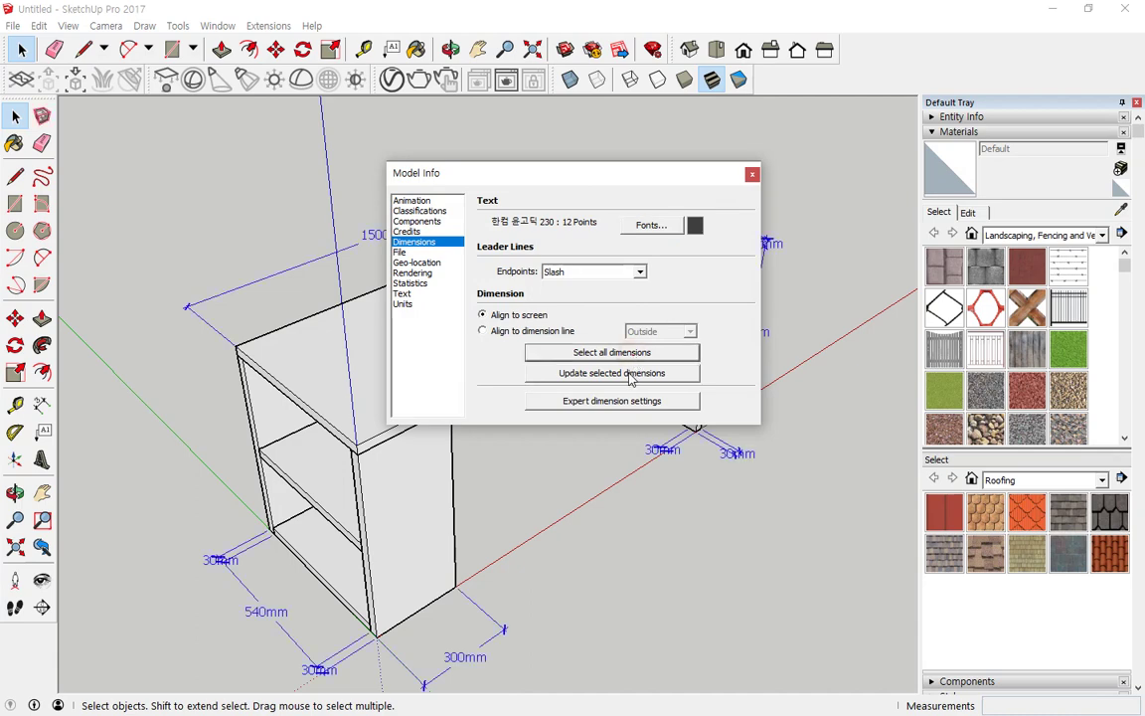
{"action": "left_click", "coordinate": [628, 375]}
Uncover the desk's dimensions, set the dimension font to 태 나무, and update all dimensions with it
{"action": "left_click_drag", "start_coordinate": [584, 182], "coordinate": [675, 310]}
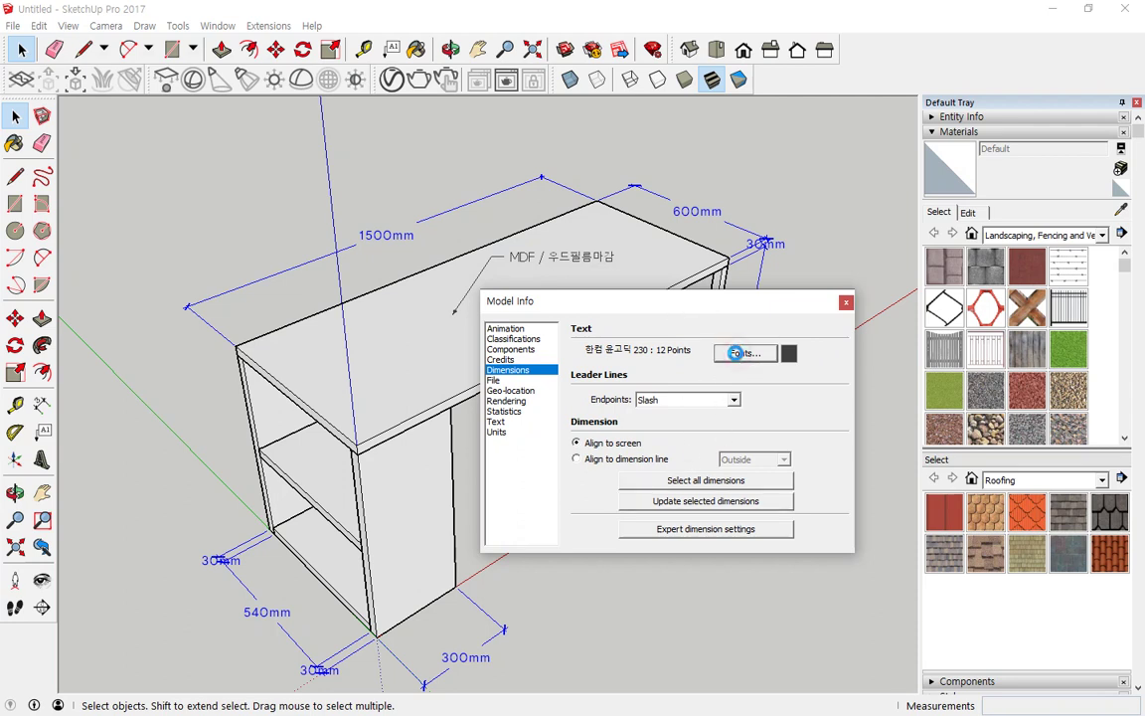
{"action": "left_click", "coordinate": [744, 354]}
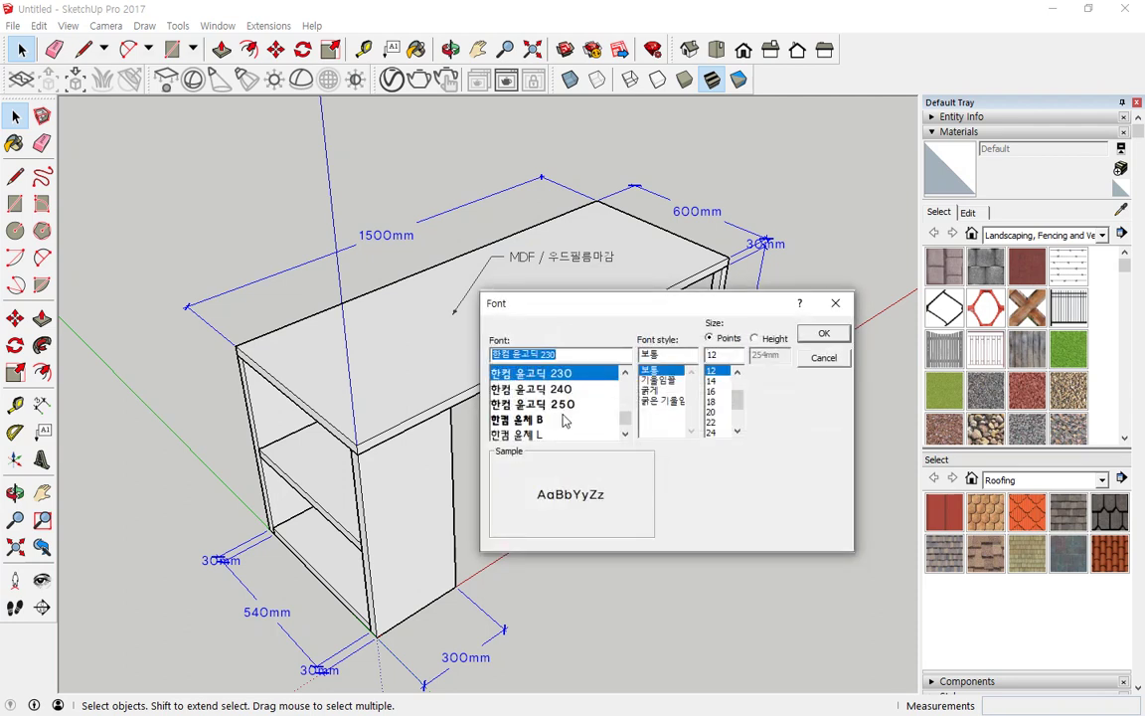
{"action": "scroll", "coordinate": [562, 421], "scroll_direction": "down", "scroll_amount": 1}
{"action": "scroll", "coordinate": [565, 421], "scroll_direction": "up", "scroll_amount": 2}
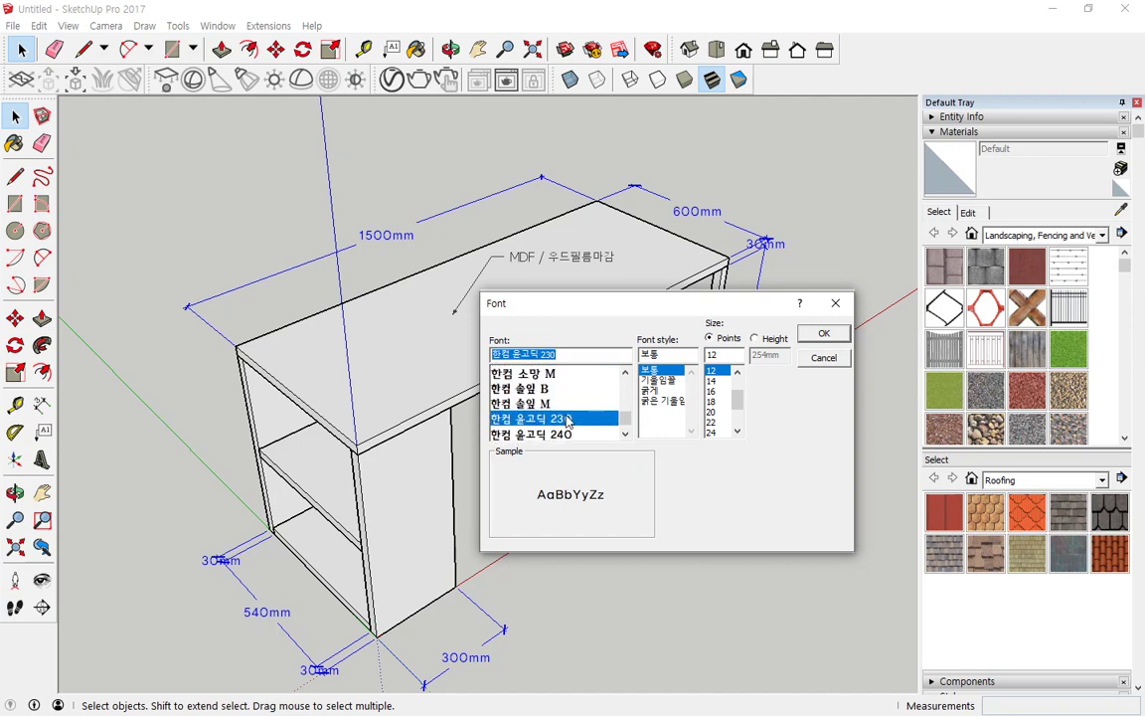
{"action": "scroll", "coordinate": [568, 422], "scroll_direction": "up", "scroll_amount": 5}
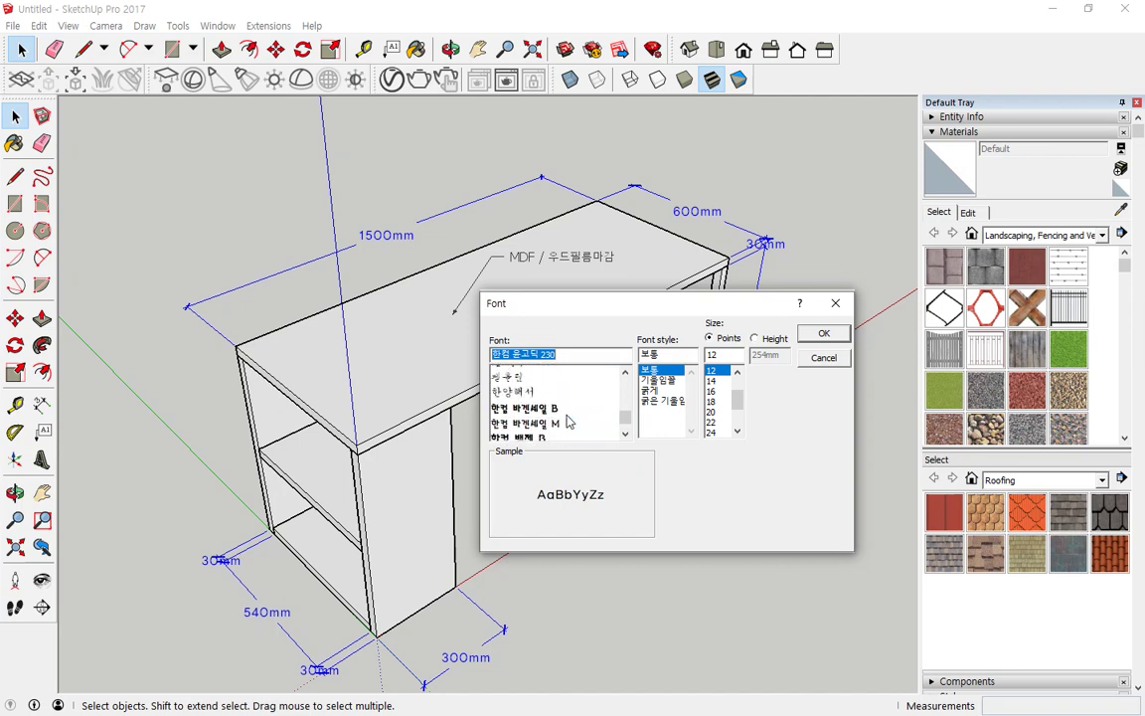
{"action": "scroll", "coordinate": [568, 421], "scroll_direction": "up", "scroll_amount": 5}
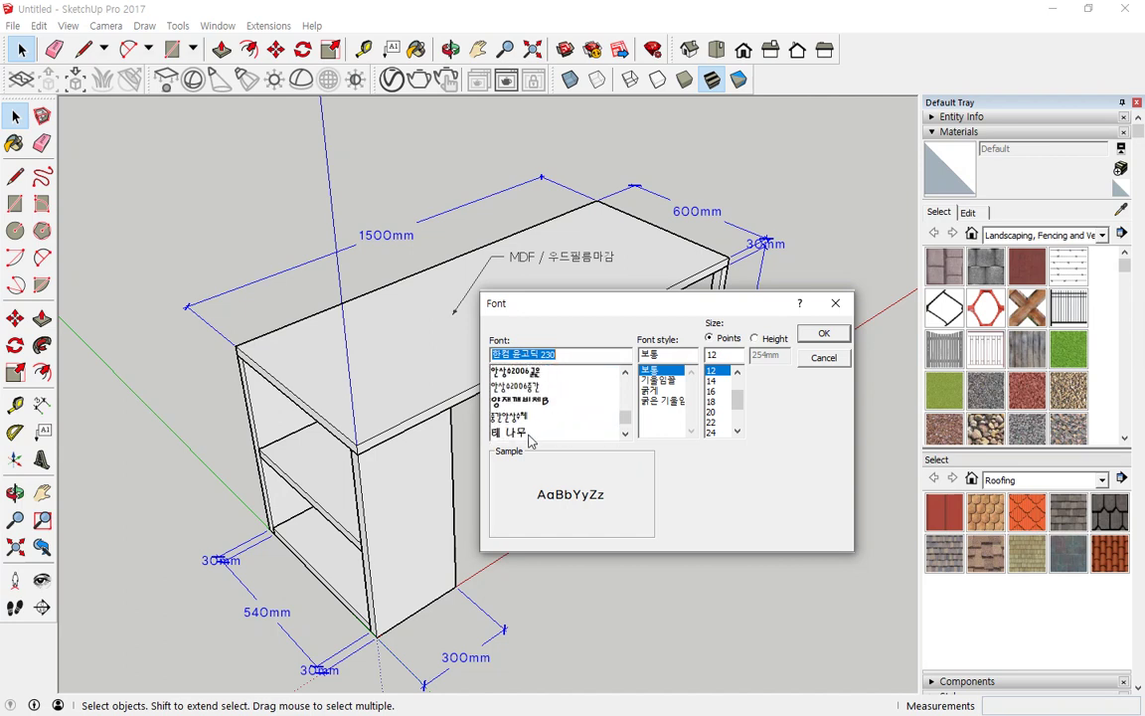
{"action": "left_click", "coordinate": [529, 434]}
{"action": "left_click", "coordinate": [822, 335]}
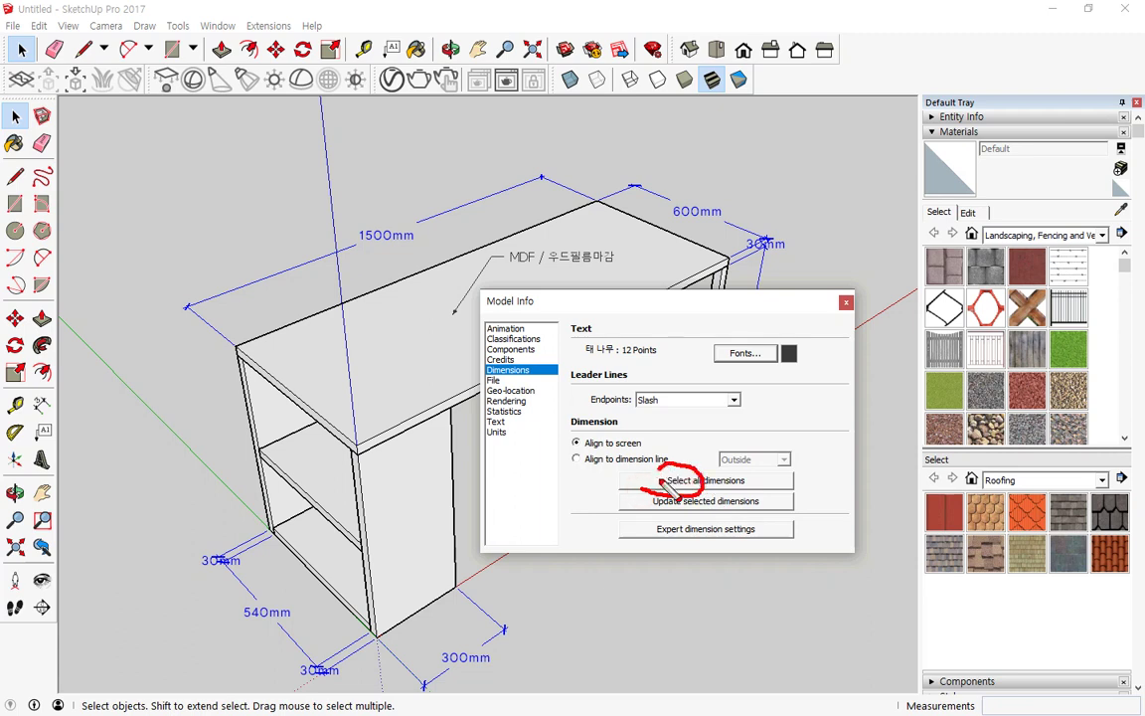
{"action": "left_click", "coordinate": [701, 482]}
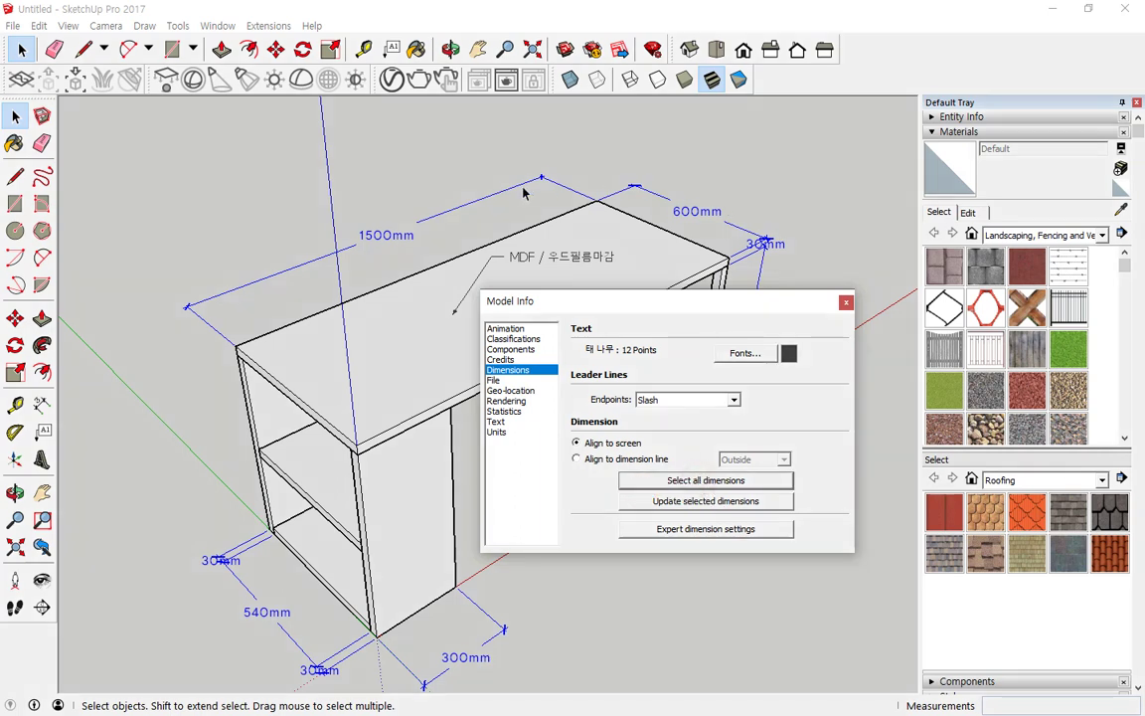
{"action": "left_click", "coordinate": [712, 503]}
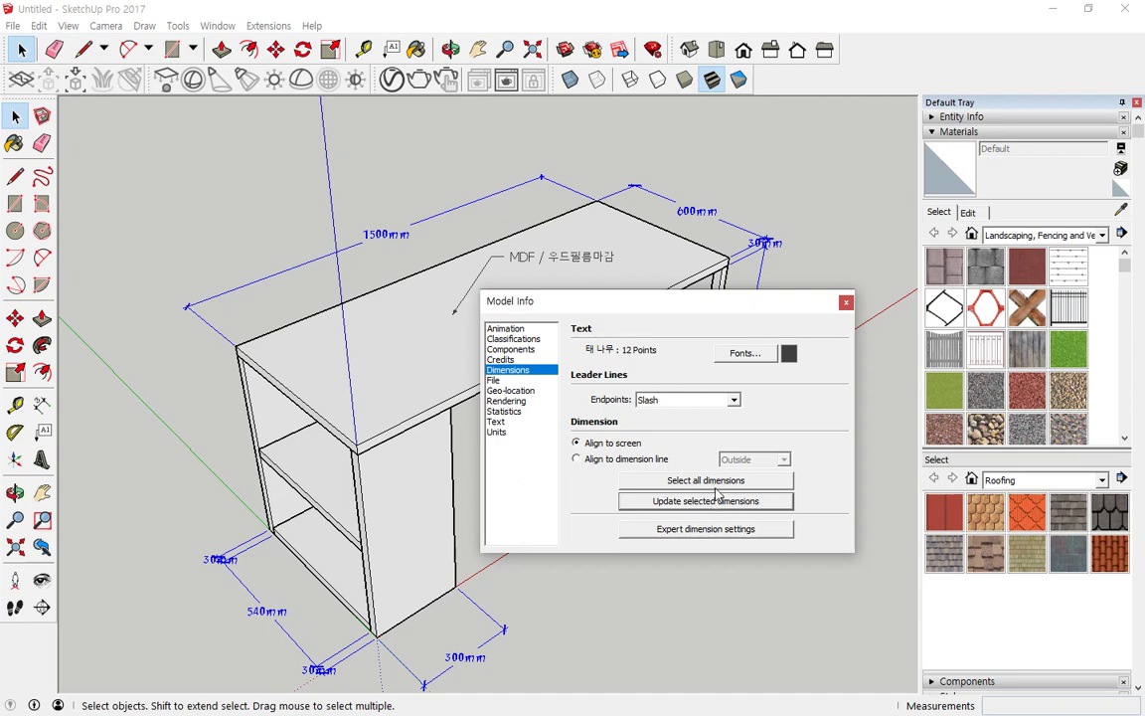
Change the dimension text font to 맑은 고딕 and update all of the desk's dimensions
{"action": "left_click", "coordinate": [744, 353]}
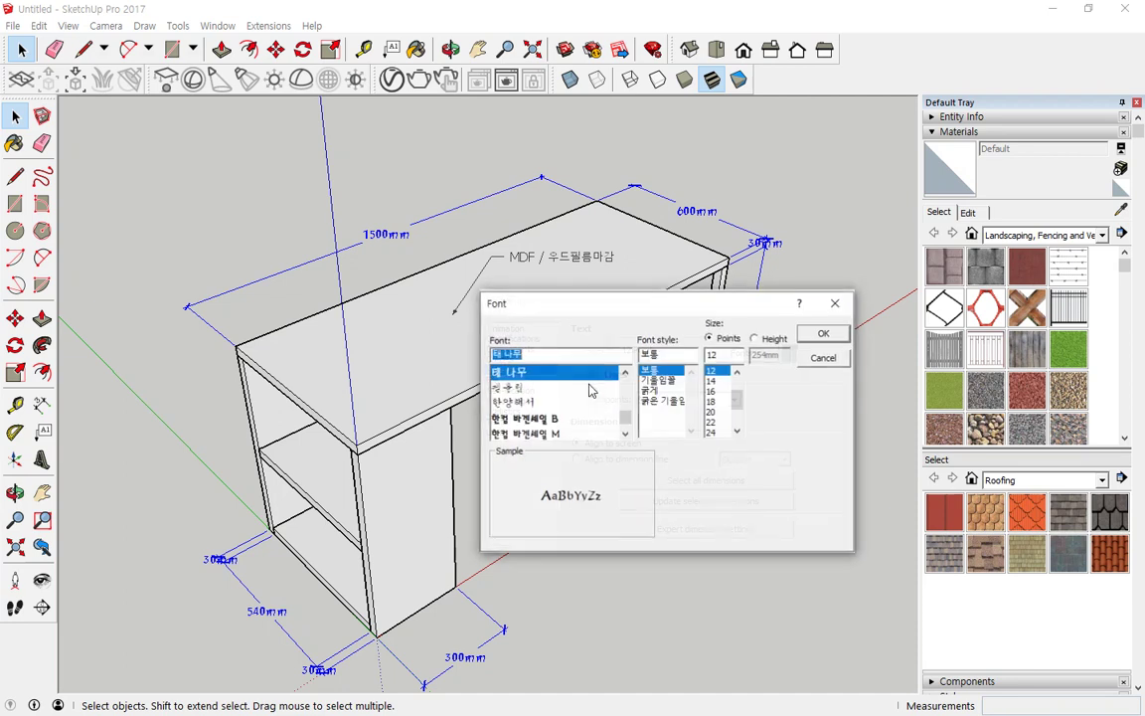
{"action": "scroll", "coordinate": [595, 427], "scroll_direction": "up", "scroll_amount": 8}
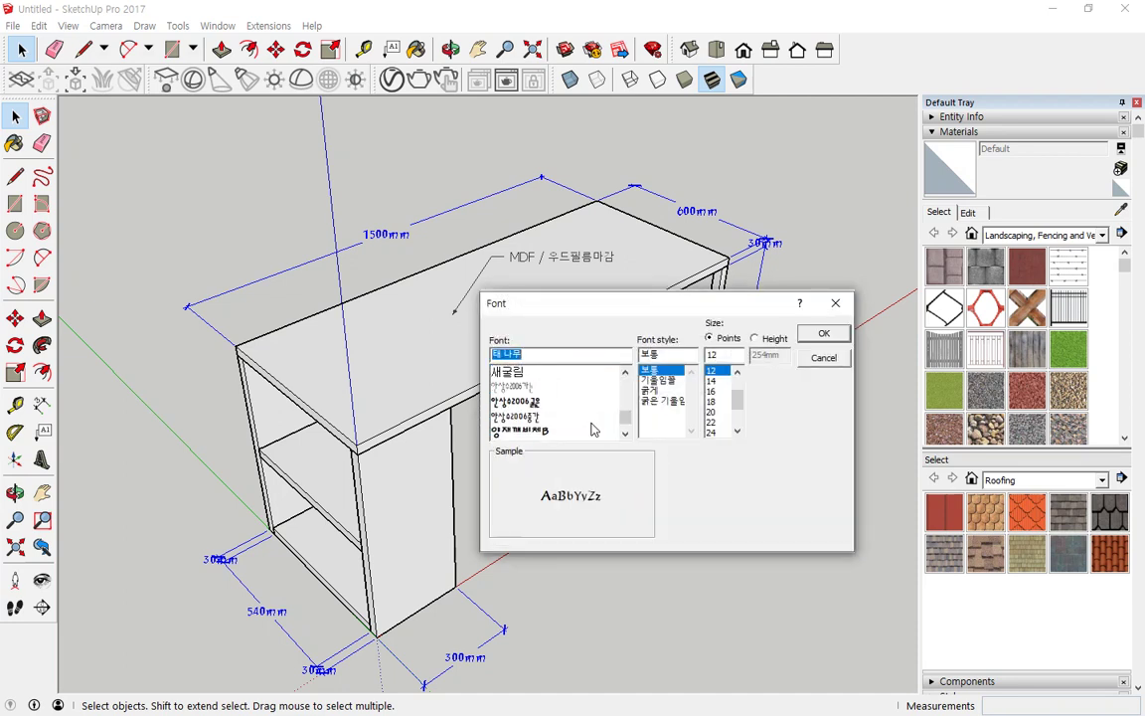
{"action": "scroll", "coordinate": [559, 417], "scroll_direction": "up", "scroll_amount": 6}
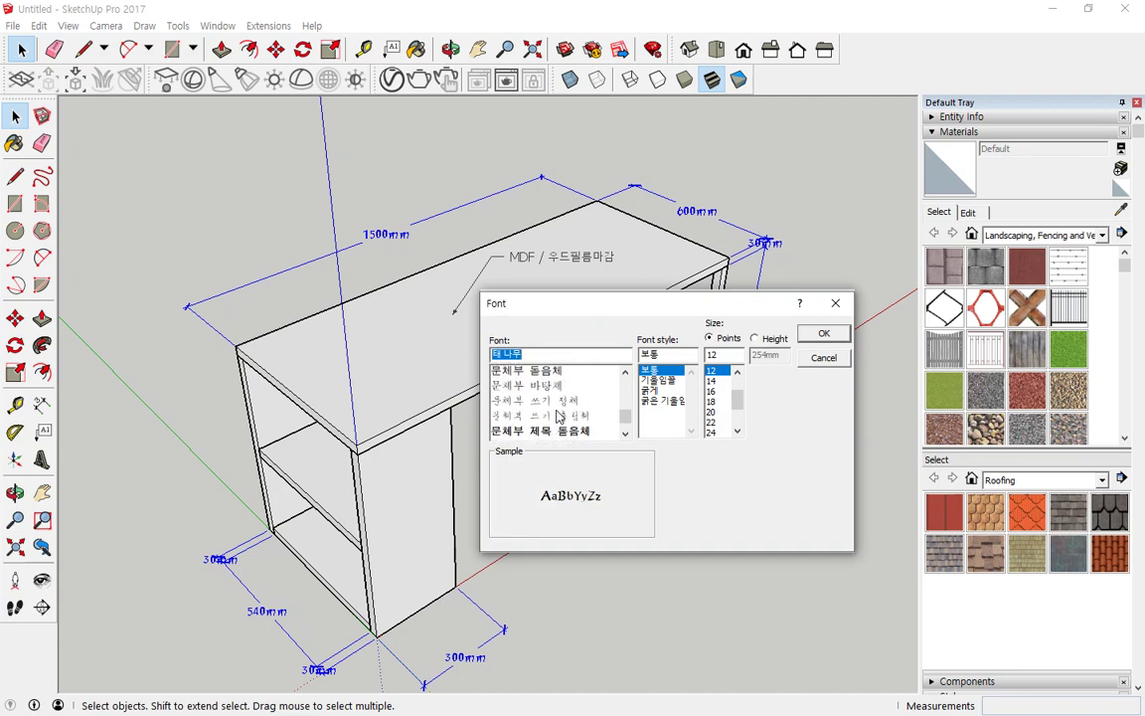
{"action": "scroll", "coordinate": [561, 418], "scroll_direction": "up", "scroll_amount": 10}
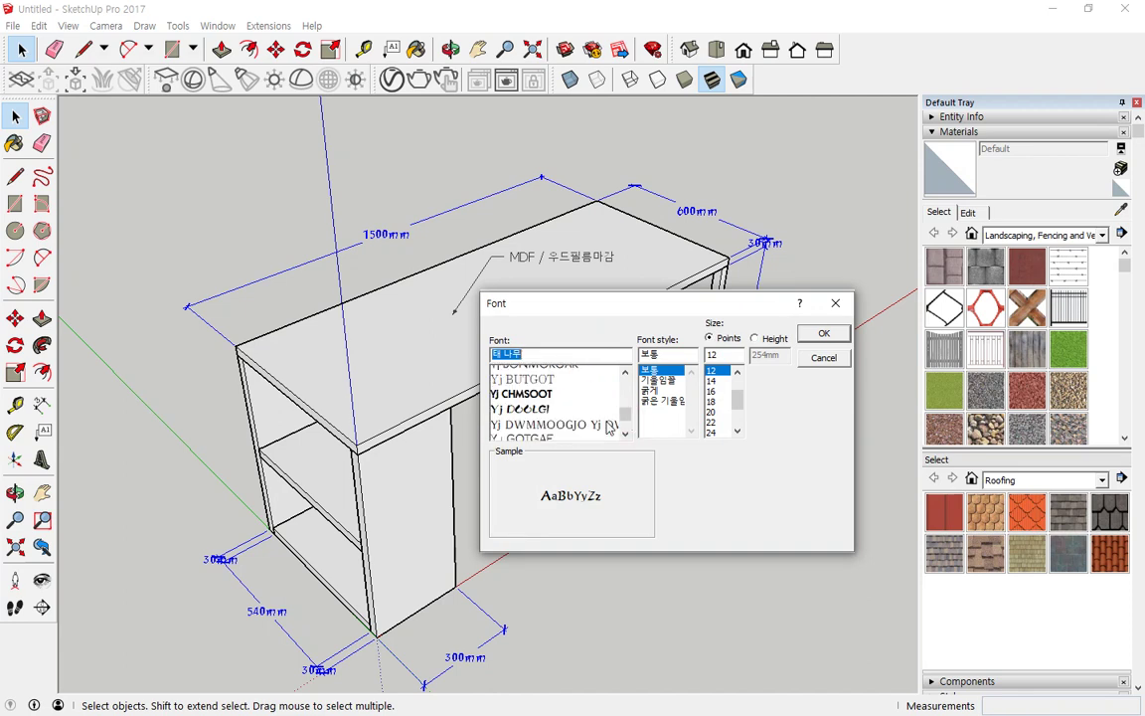
{"action": "scroll", "coordinate": [609, 426], "scroll_direction": "down", "scroll_amount": 6}
{"action": "scroll", "coordinate": [609, 426], "scroll_direction": "up", "scroll_amount": 1}
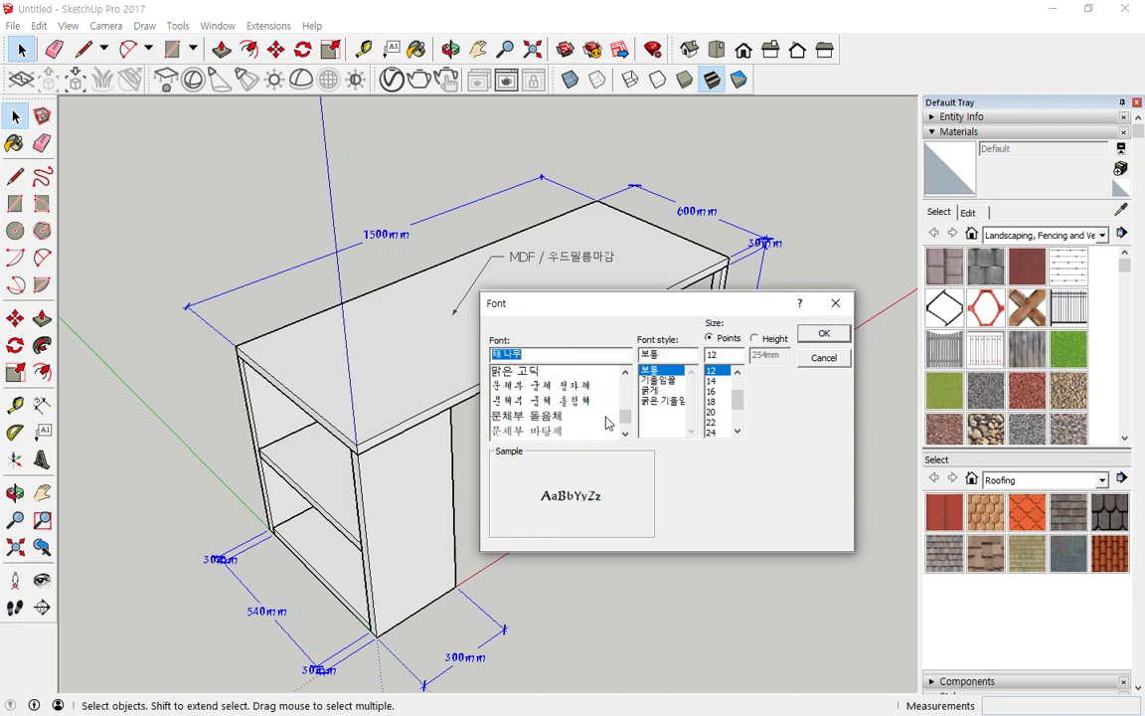
{"action": "left_click", "coordinate": [537, 372]}
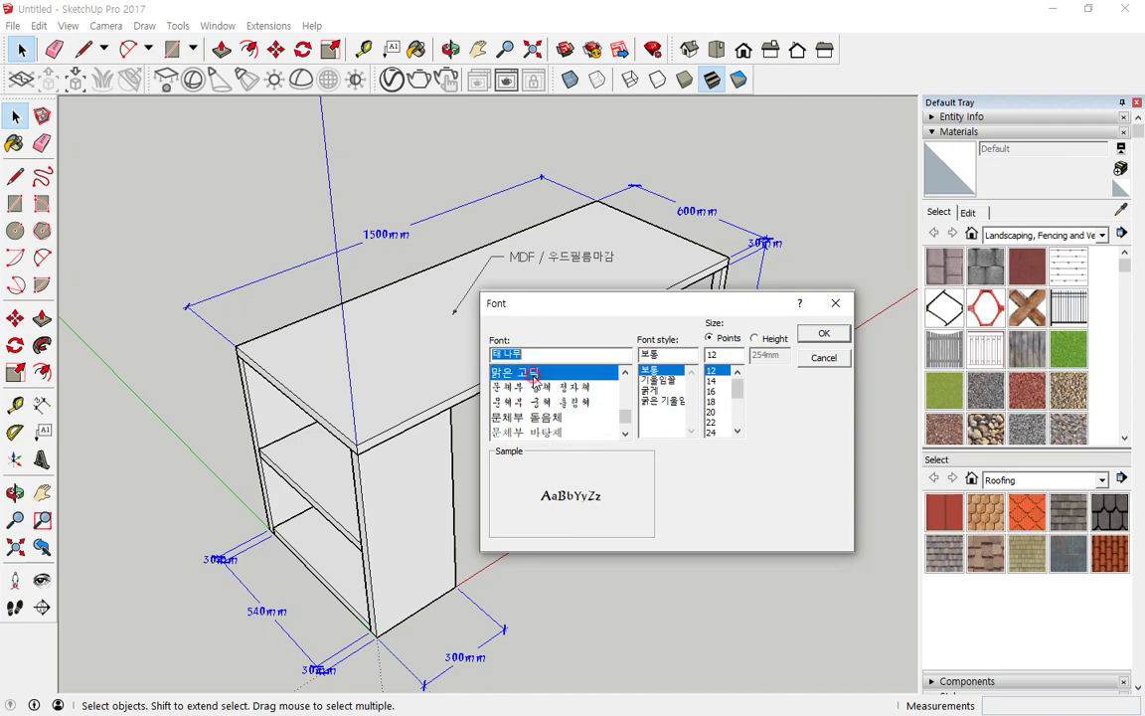
{"action": "left_click", "coordinate": [816, 333]}
{"action": "left_click", "coordinate": [695, 481]}
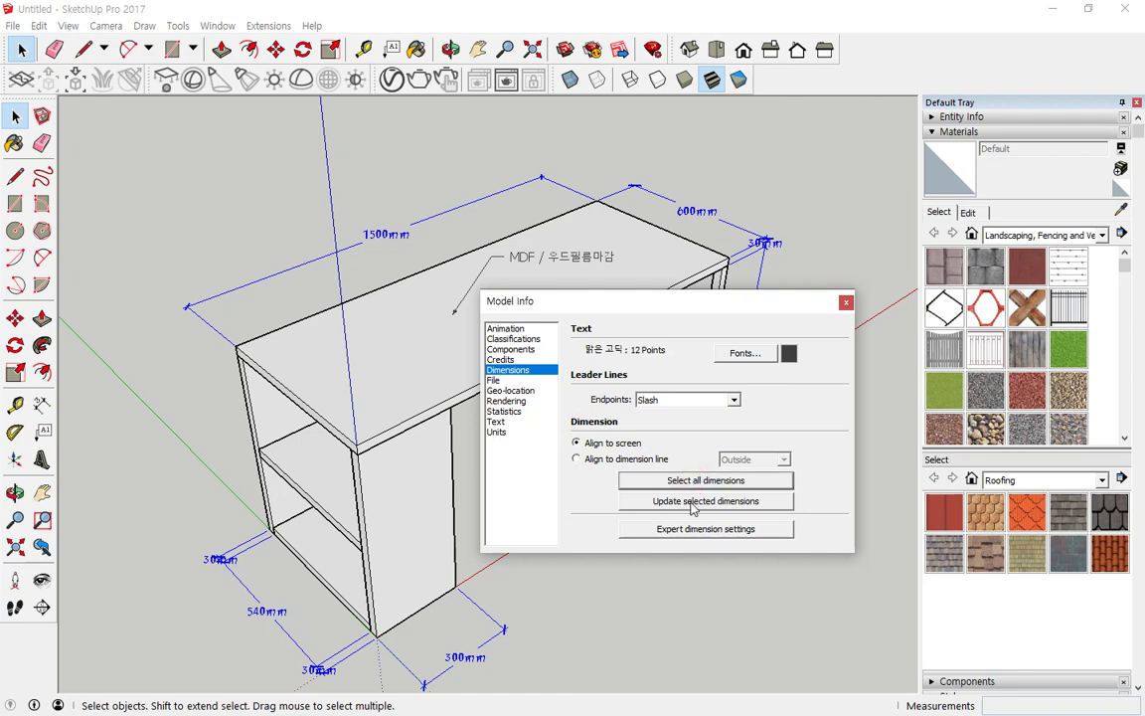
{"action": "left_click", "coordinate": [693, 502]}
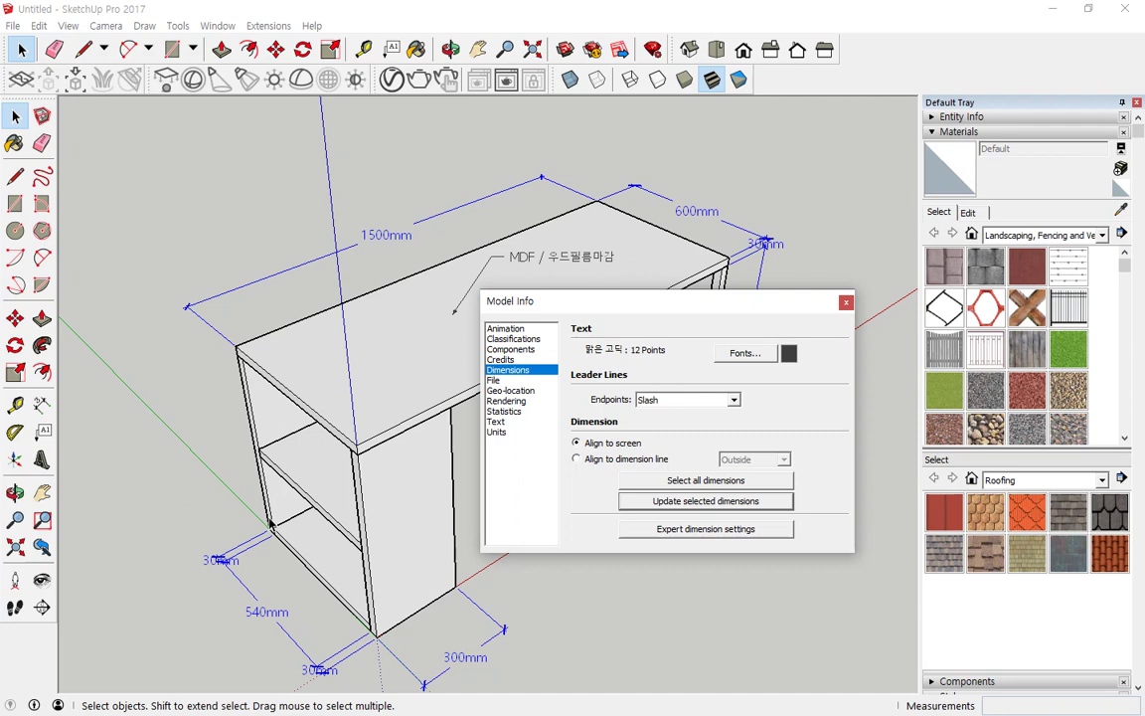
Set the dimension leader line endpoints to Dot, update the selected dimensions, and inspect the endpoints up close
{"action": "left_click", "coordinate": [733, 401]}
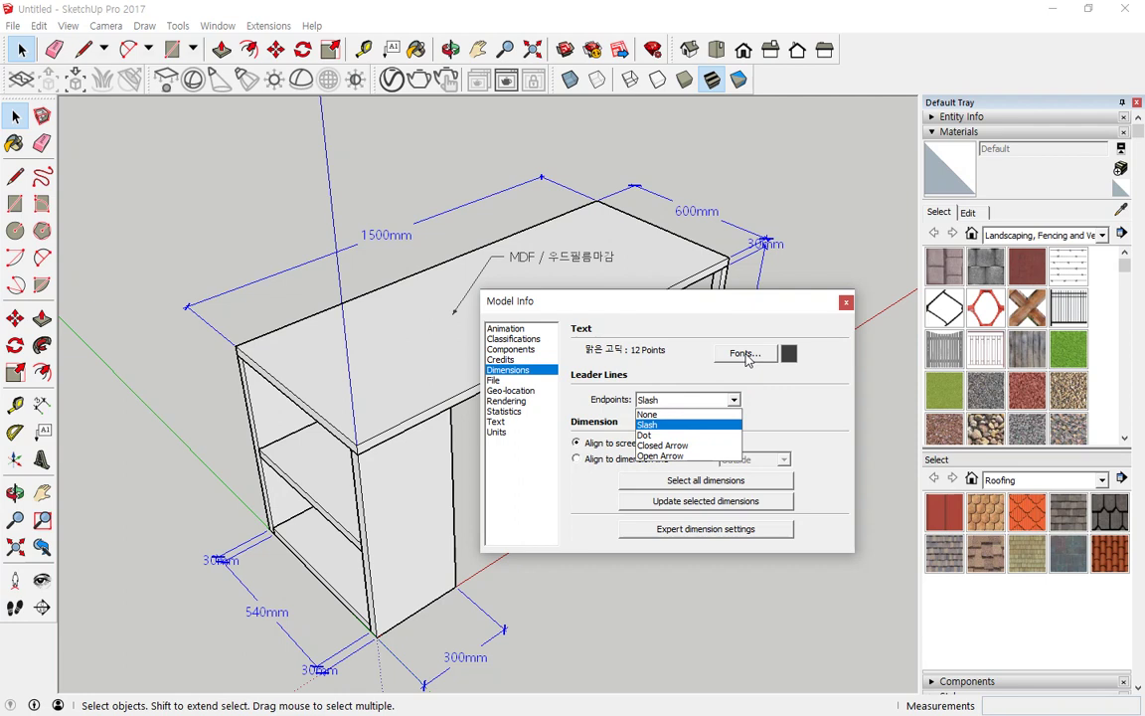
{"action": "left_click", "coordinate": [686, 434]}
{"action": "left_click", "coordinate": [699, 507]}
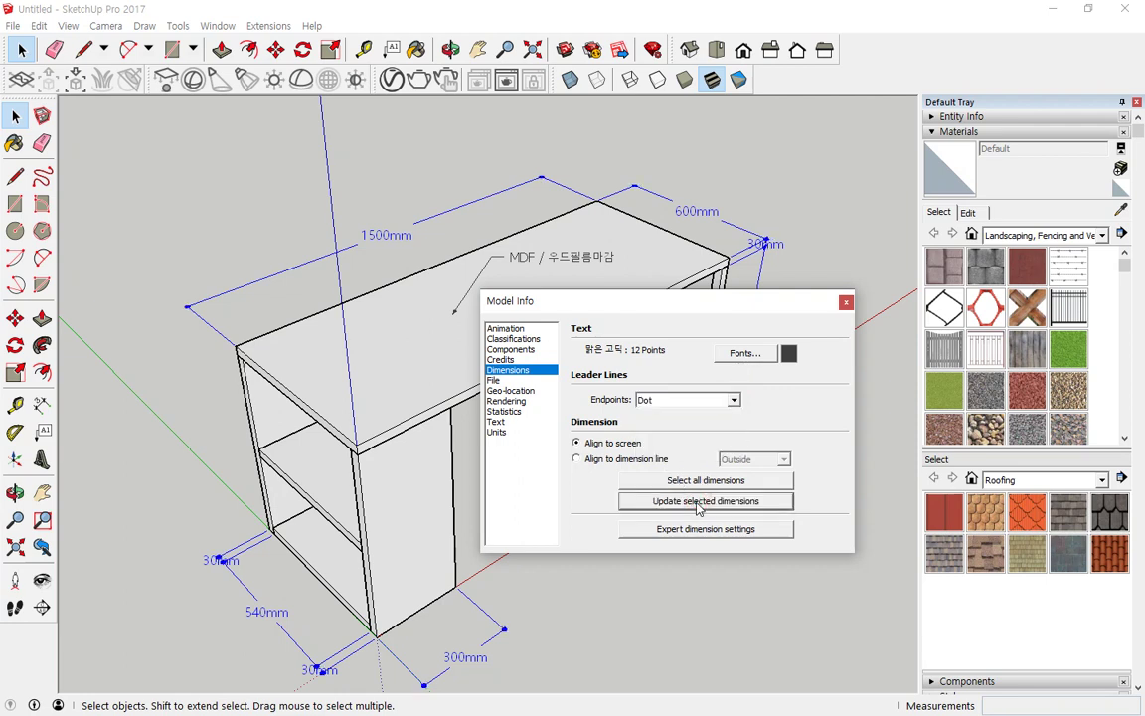
{"action": "scroll", "coordinate": [241, 603], "scroll_direction": "up", "scroll_amount": 5}
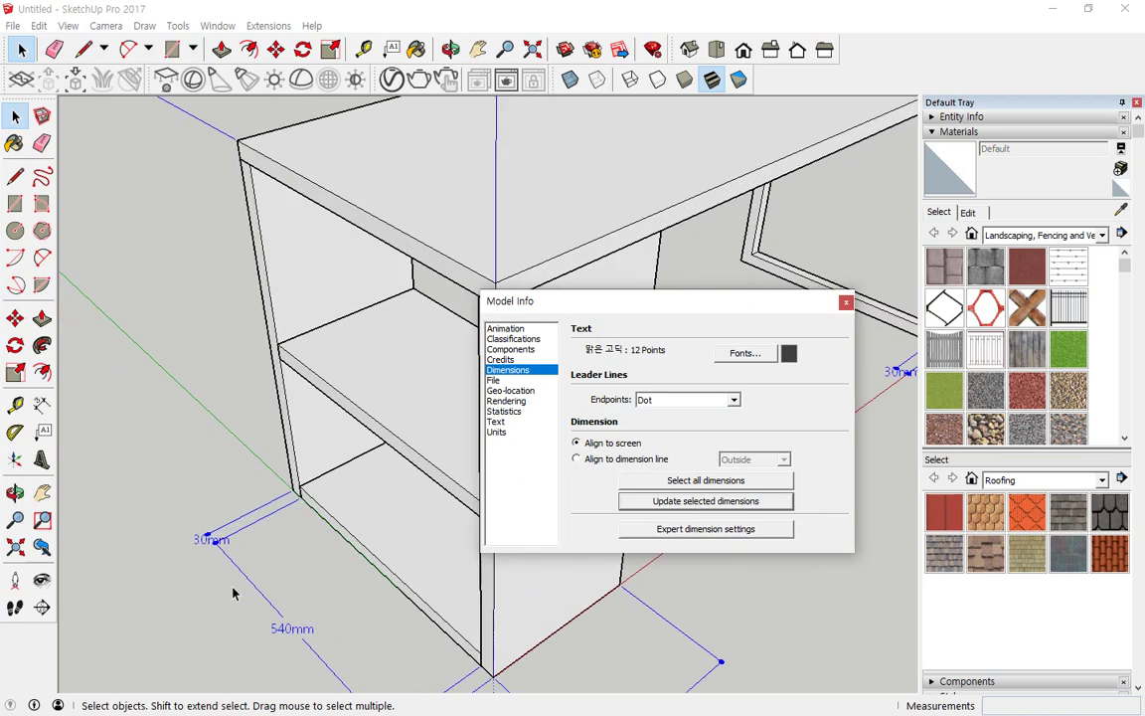
Set the dimension leader line endpoints to Closed Arrow and update the selected dimensions
{"action": "left_click", "coordinate": [678, 399]}
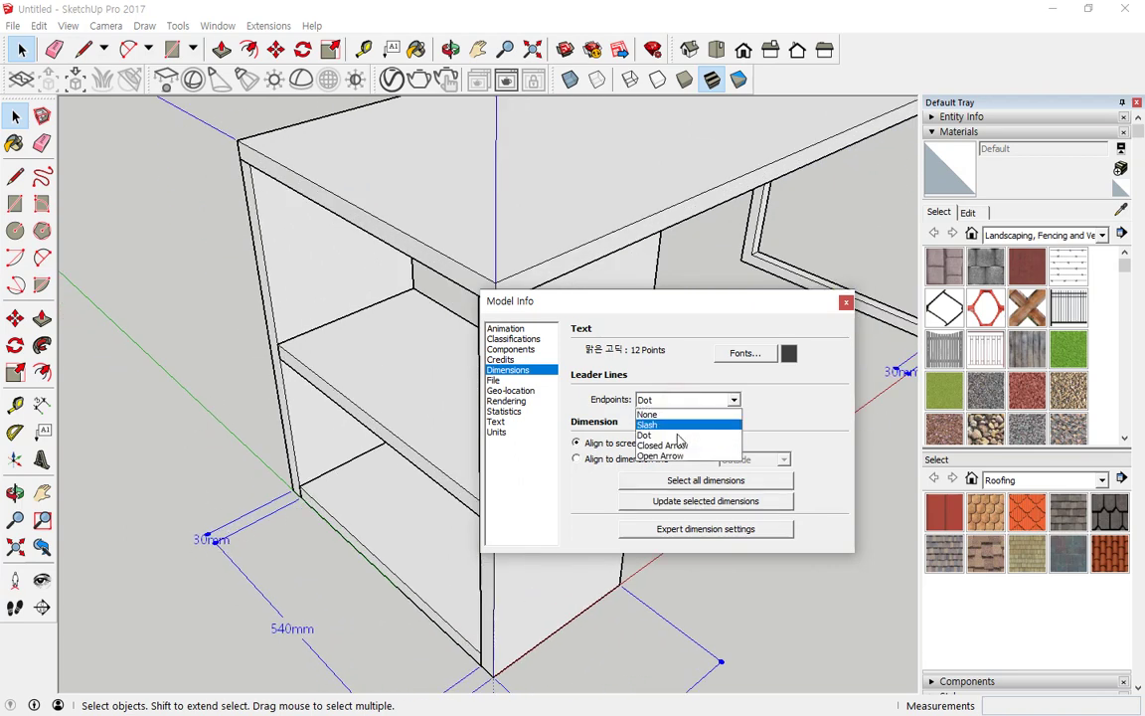
{"action": "left_click", "coordinate": [702, 446]}
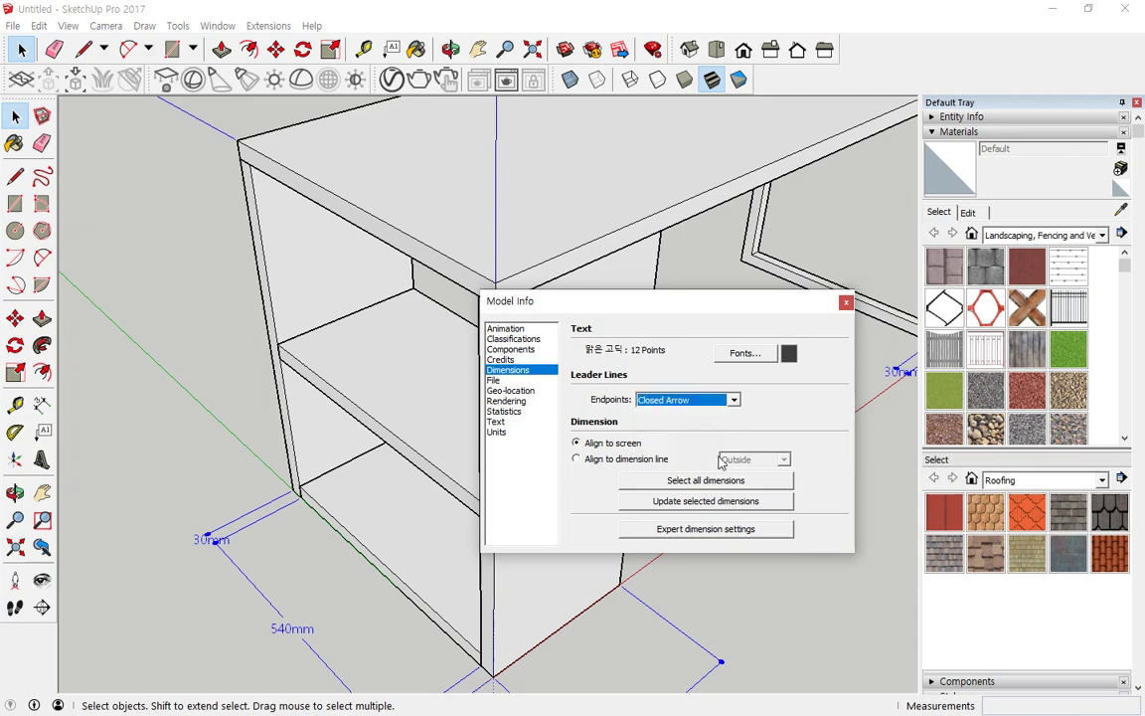
{"action": "left_click", "coordinate": [705, 503]}
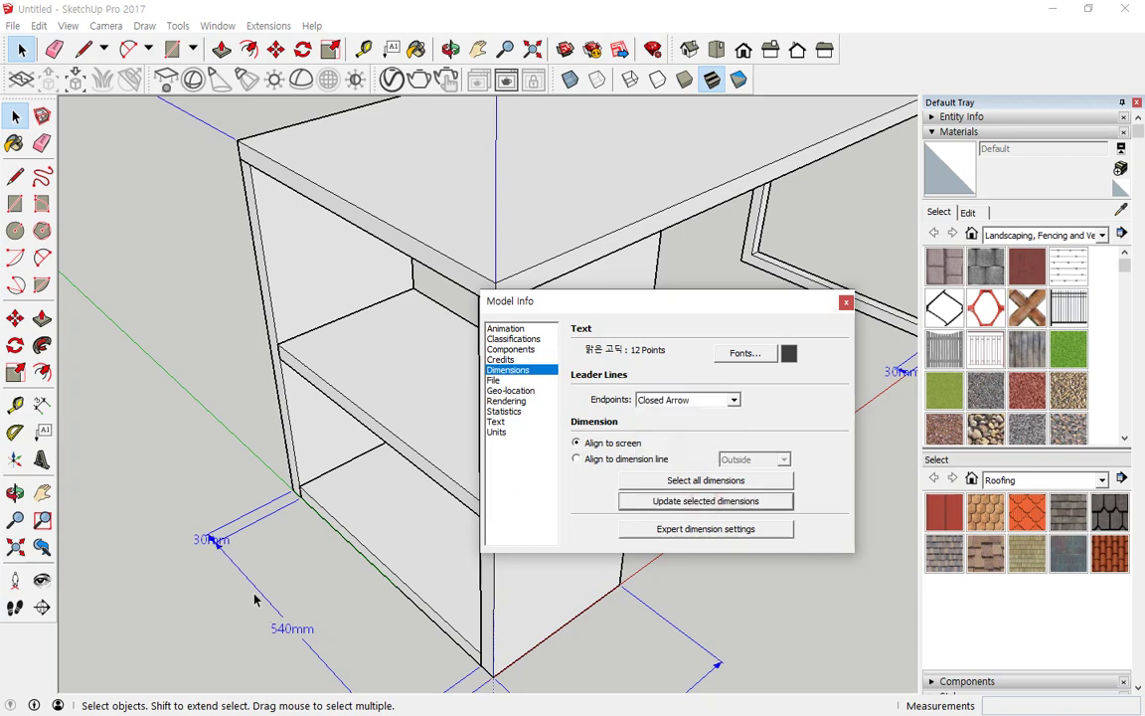
Set the dimension leader line endpoints to Open Arrow, update the selected dimensions, and check the arrows on the desk
{"action": "scroll", "coordinate": [210, 563], "scroll_direction": "up", "scroll_amount": 2}
{"action": "scroll", "coordinate": [179, 505], "scroll_direction": "down", "scroll_amount": 4}
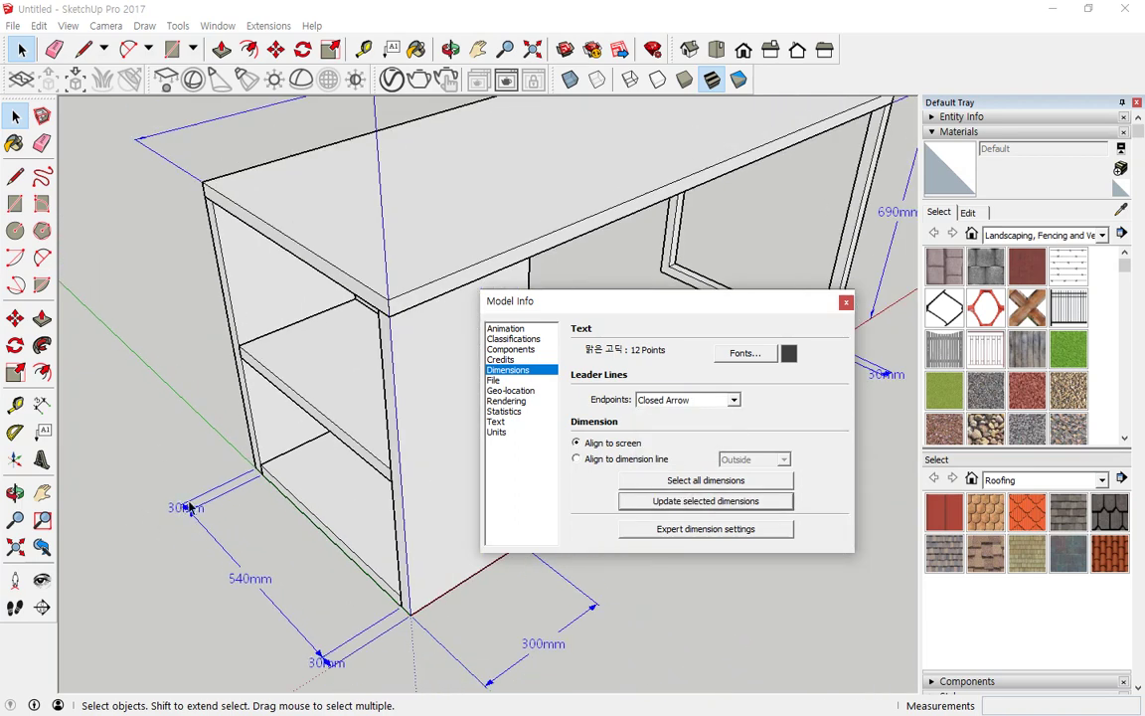
{"action": "left_click", "coordinate": [665, 400]}
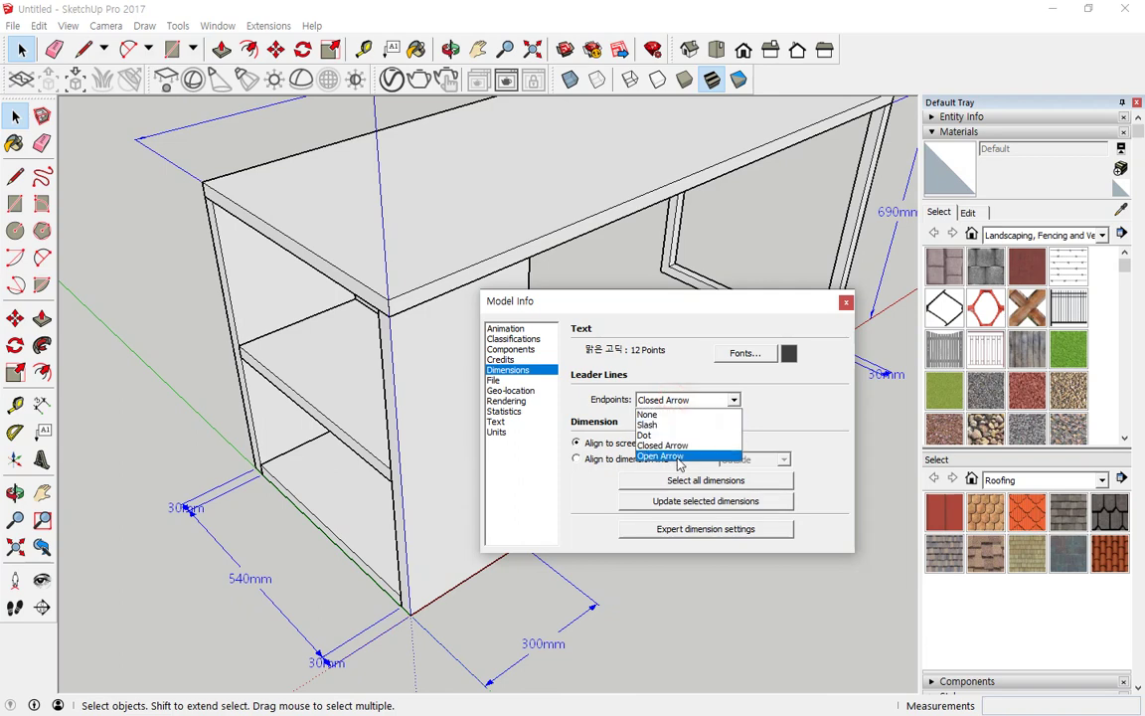
{"action": "left_click", "coordinate": [677, 456]}
{"action": "left_click", "coordinate": [701, 502]}
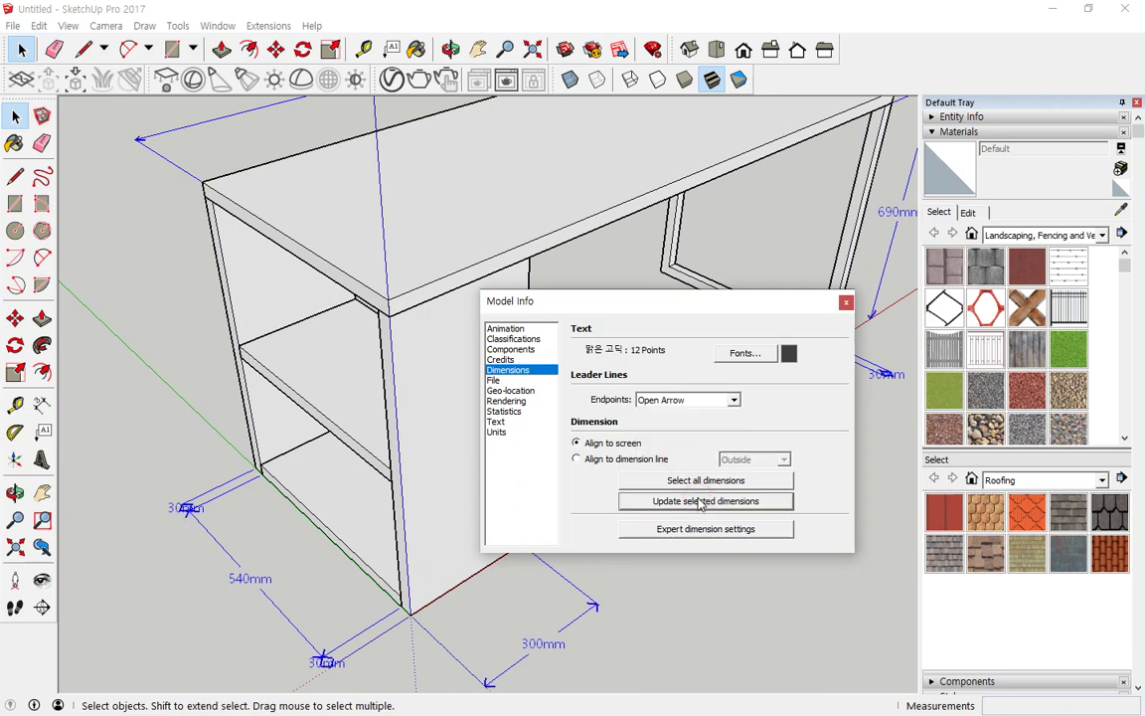
{"action": "middle_click_drag", "start_coordinate": [204, 236], "coordinate": [90, 222]}
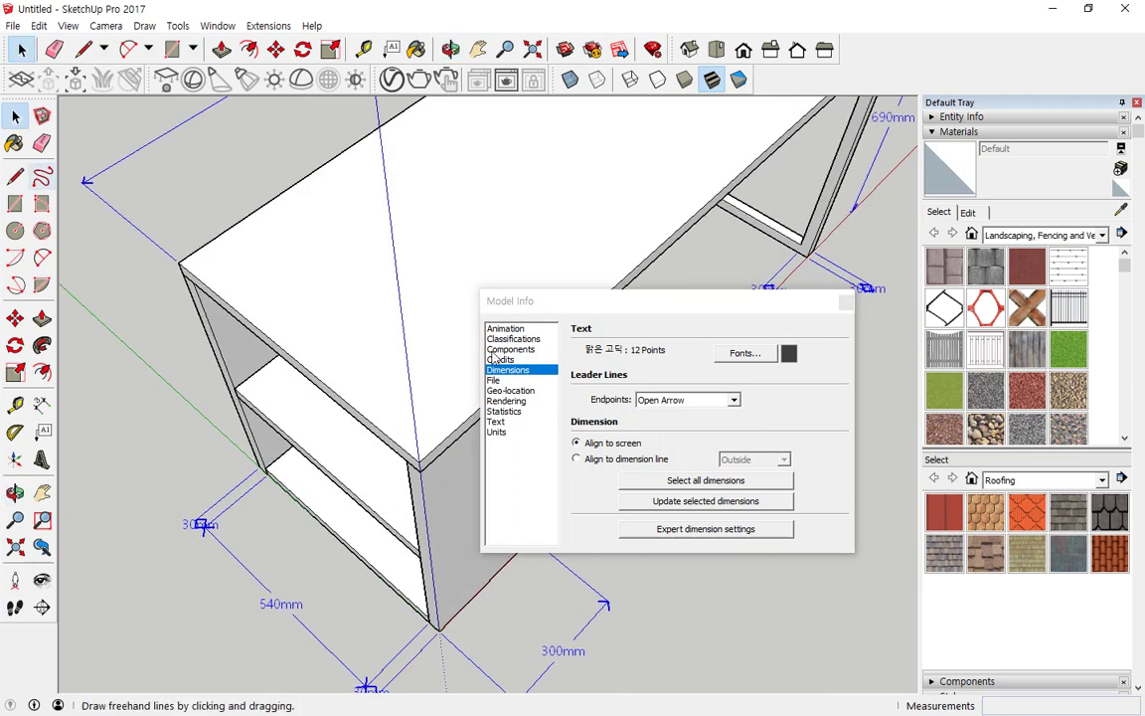
Return the dimension leader line endpoints to Closed Arrow, update the selected dimensions, and close the model settings
{"action": "left_click", "coordinate": [732, 400]}
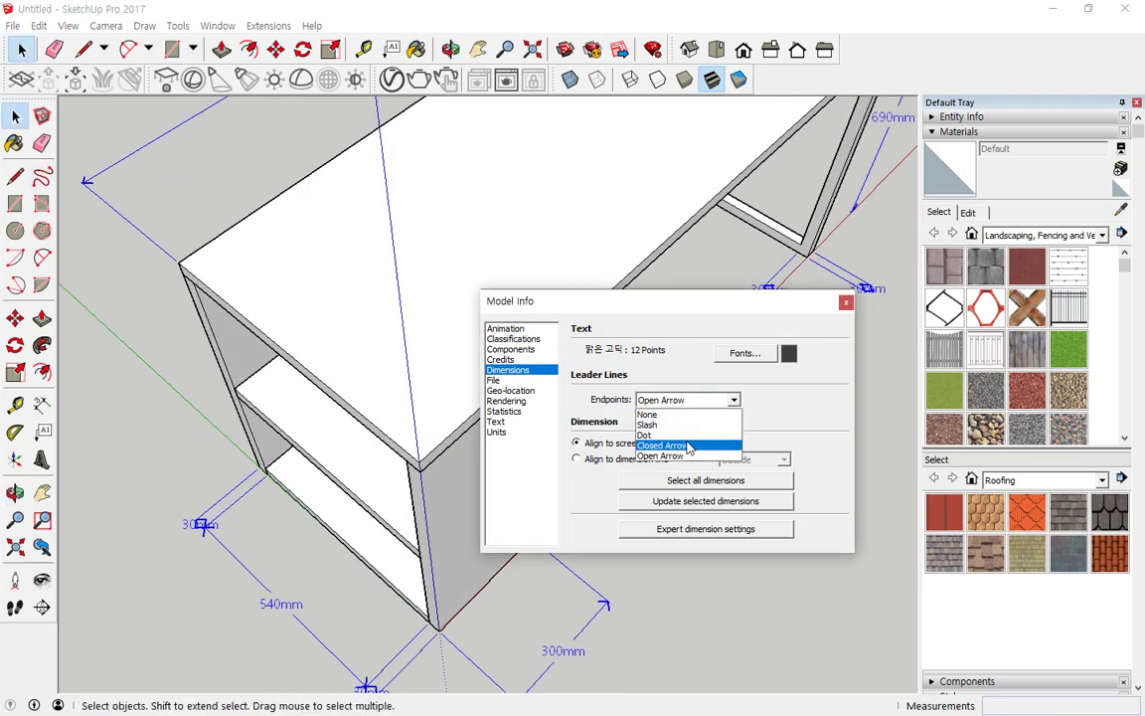
{"action": "left_click", "coordinate": [688, 446]}
{"action": "left_click", "coordinate": [701, 502]}
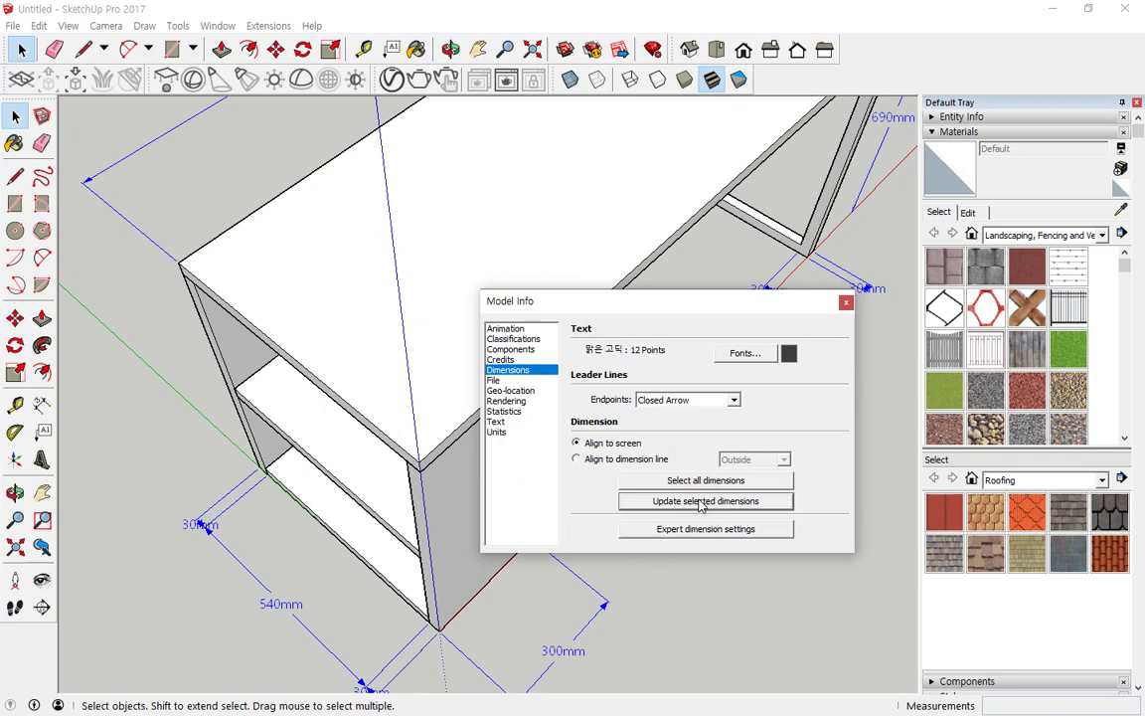
{"action": "left_click", "coordinate": [845, 303]}
{"action": "left_click", "coordinate": [218, 25]}
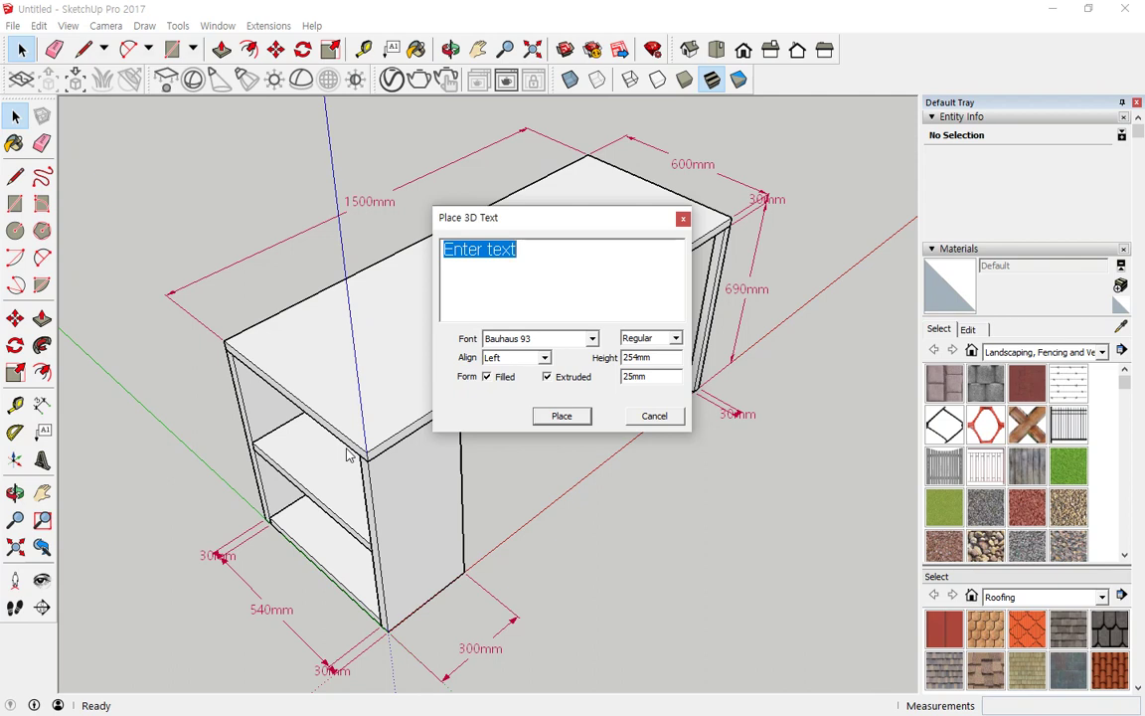
Create 3D text reading 책상 in Bauhaus 93, left-aligned, 254 mm high and extruded 25 mm, and place it on the desktop
{"action": "type", "text": "책상"}
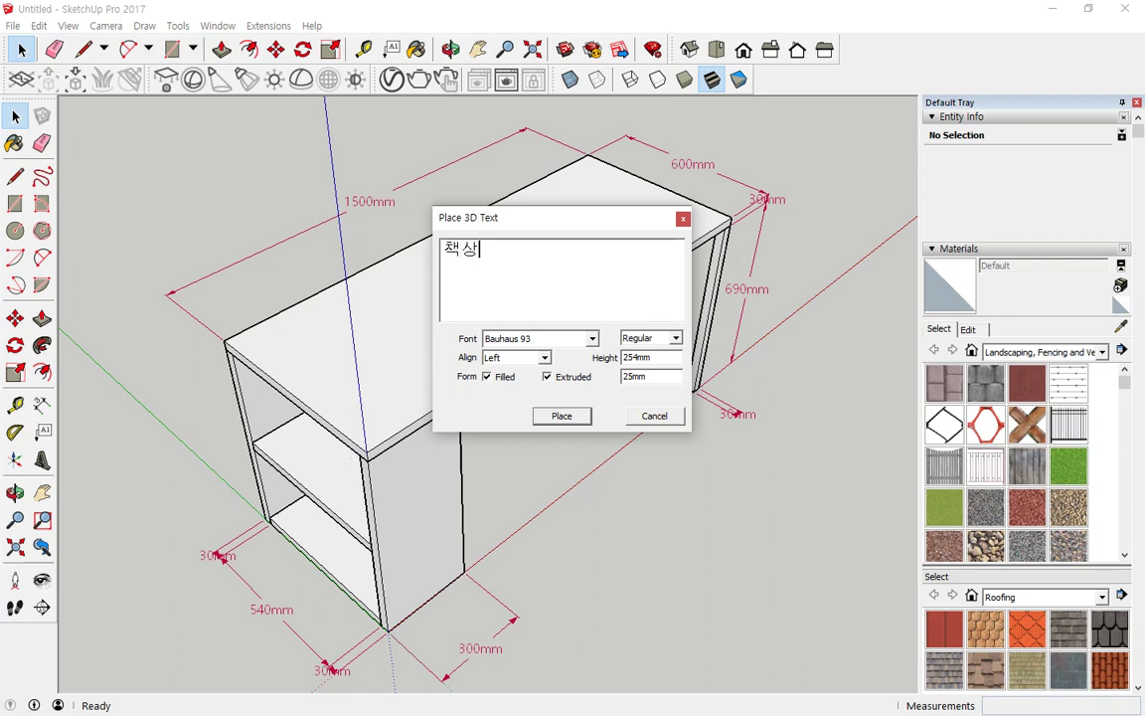
{"action": "left_click", "coordinate": [592, 338]}
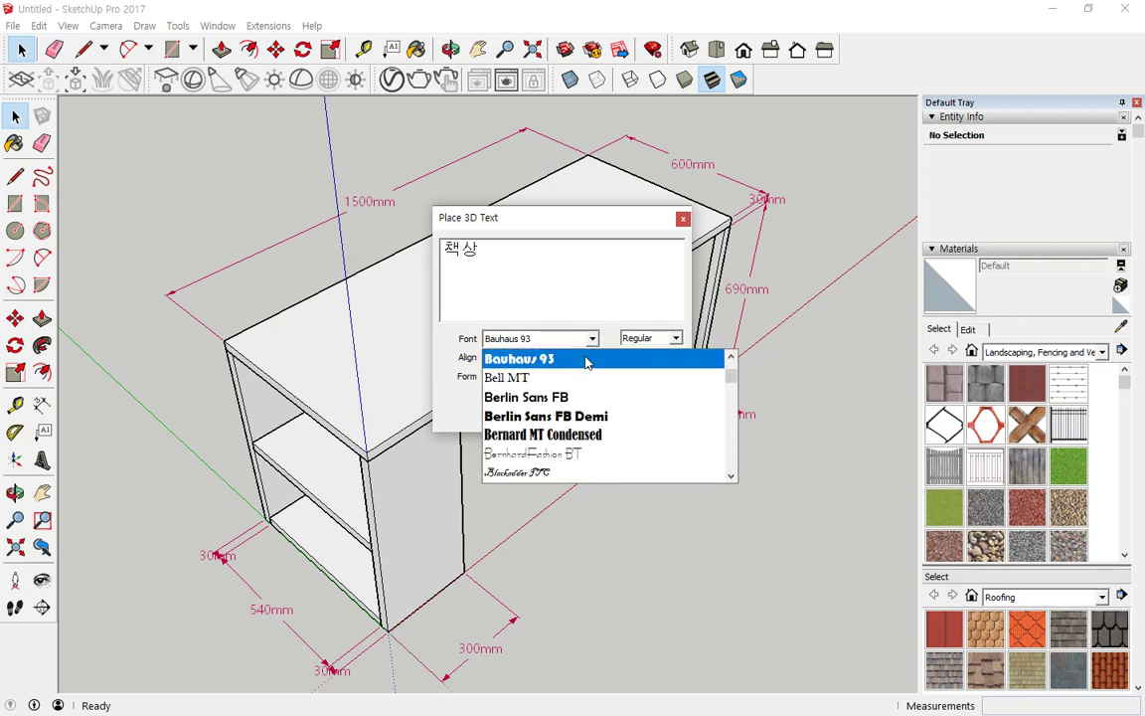
{"action": "left_click", "coordinate": [586, 359]}
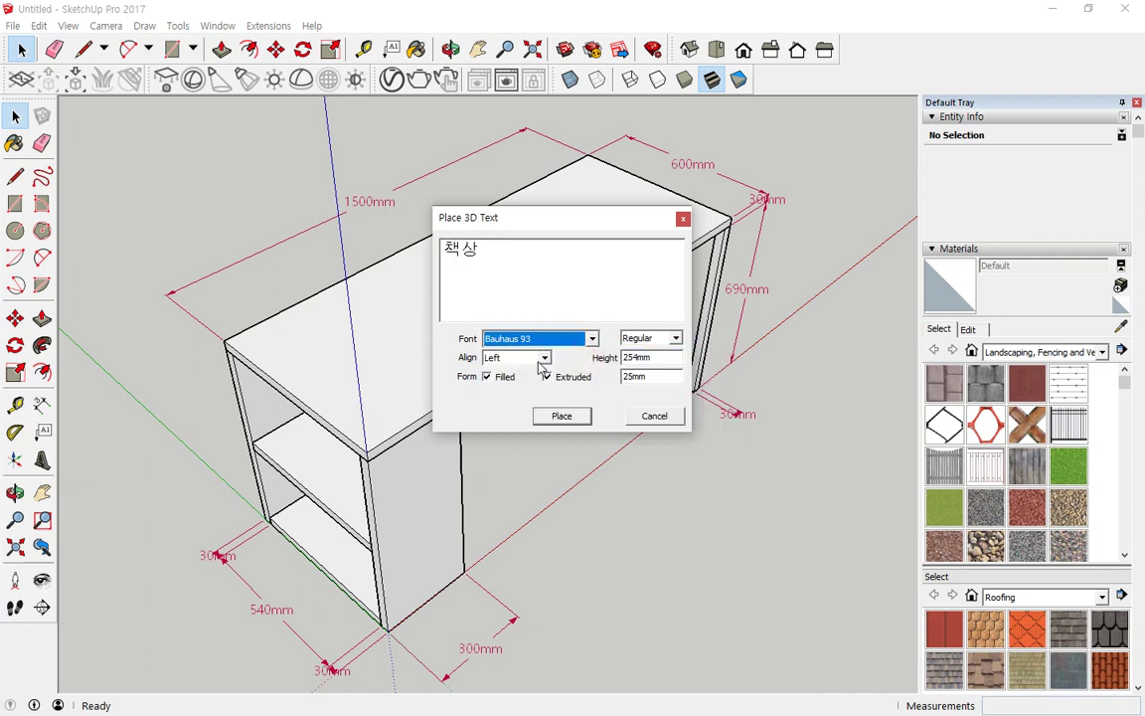
{"action": "left_click", "coordinate": [543, 360]}
{"action": "left_click", "coordinate": [542, 363]}
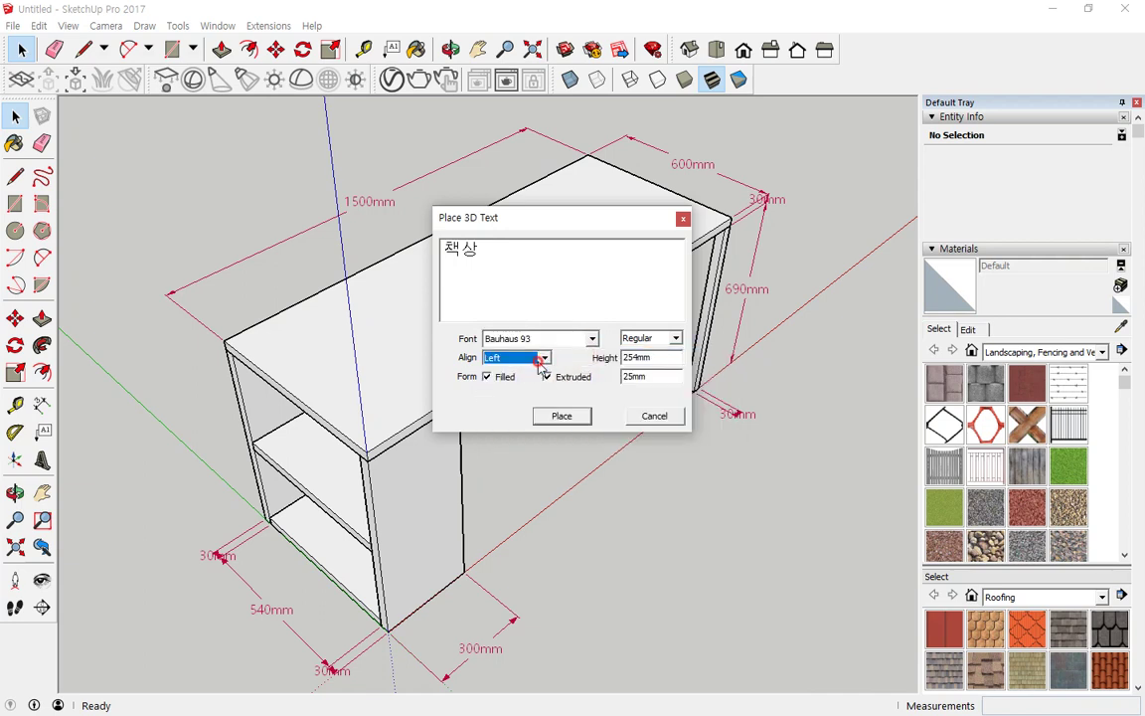
{"action": "left_click", "coordinate": [656, 357]}
{"action": "left_click", "coordinate": [653, 376]}
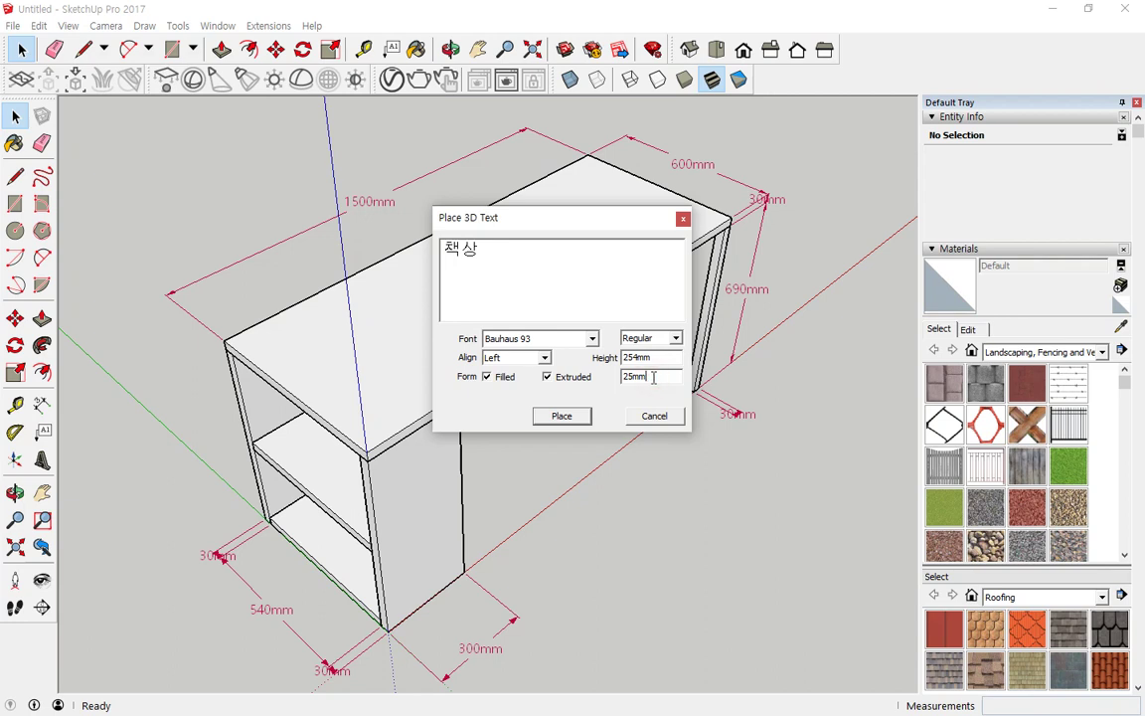
{"action": "left_click_drag", "start_coordinate": [655, 361], "coordinate": [605, 381]}
{"action": "left_click", "coordinate": [576, 417]}
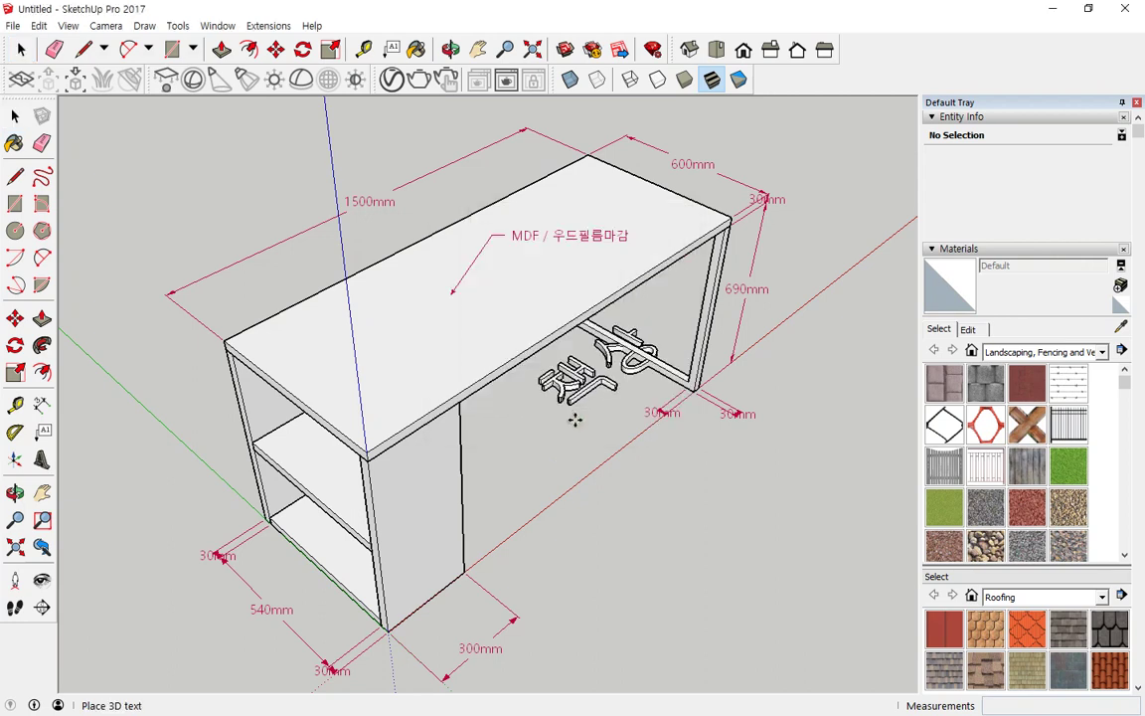
{"action": "left_click", "coordinate": [394, 400]}
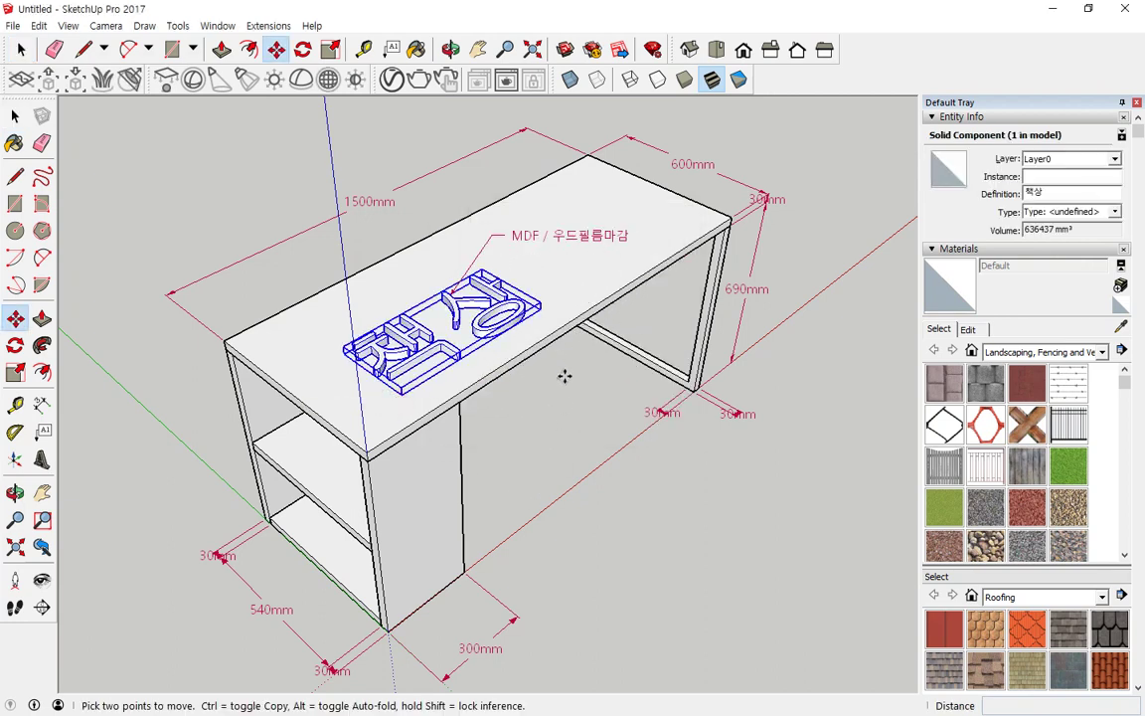
Examine the 책상 3D text on the desktop up close, opening its component for editing and exiting it again
{"action": "scroll", "coordinate": [497, 338], "scroll_direction": "up", "scroll_amount": 2}
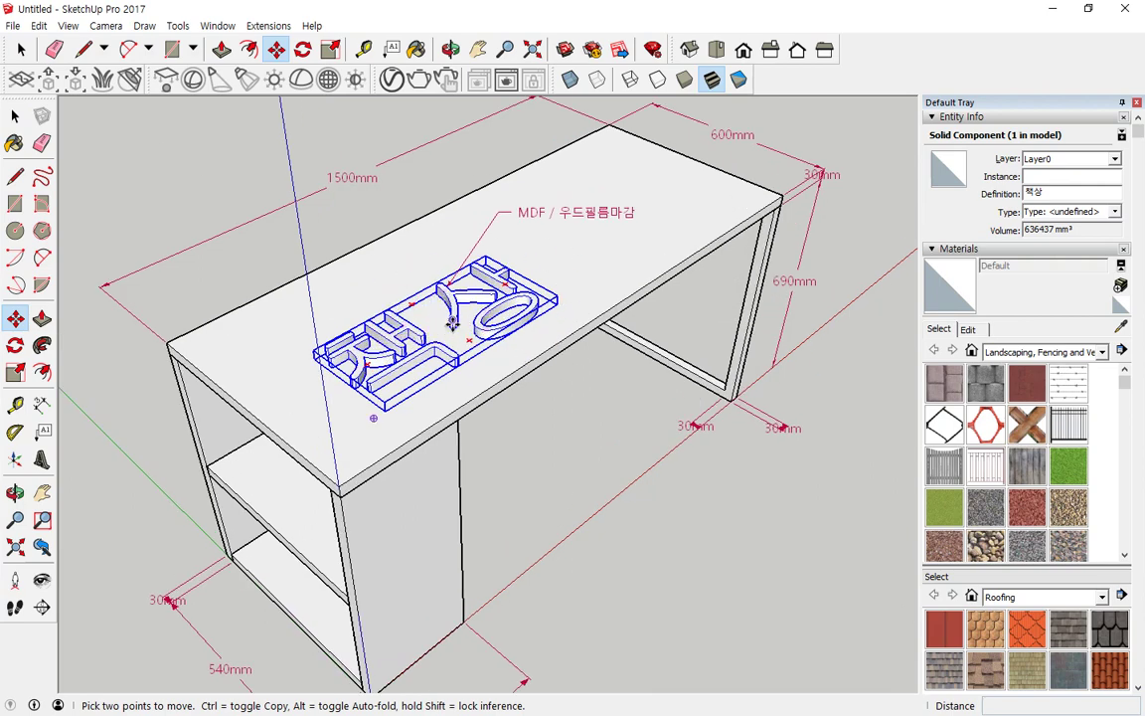
{"action": "middle_click_drag", "start_coordinate": [493, 421], "coordinate": [483, 373]}
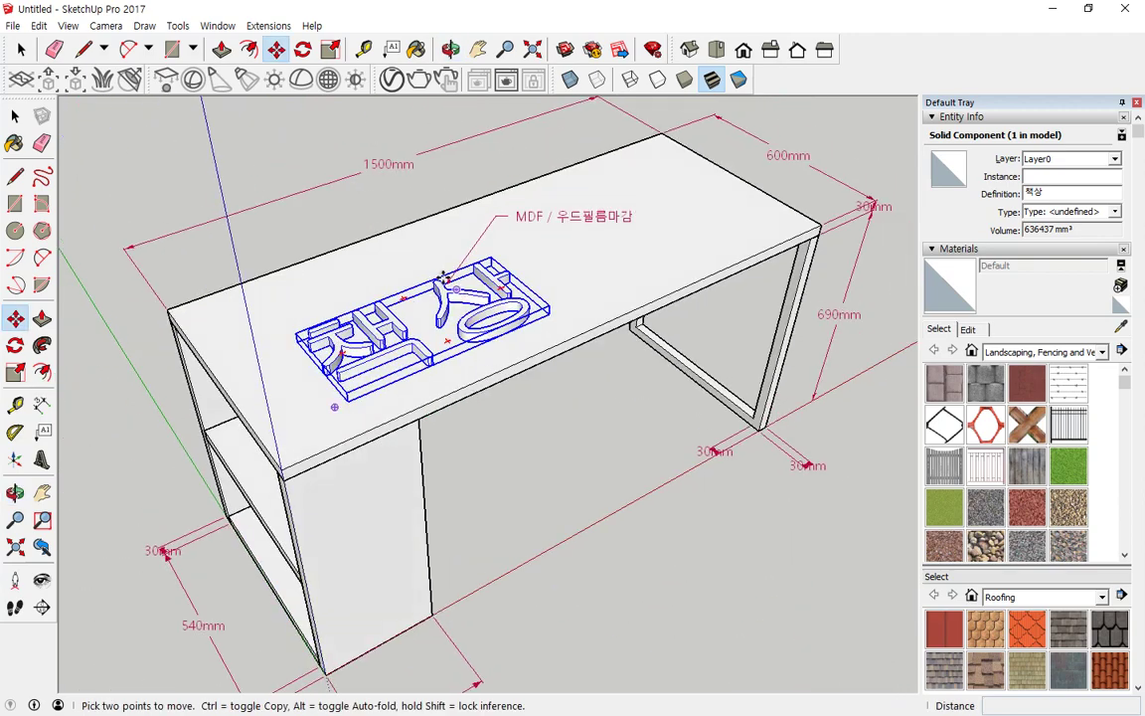
{"action": "scroll", "coordinate": [320, 420], "scroll_direction": "up", "scroll_amount": 2}
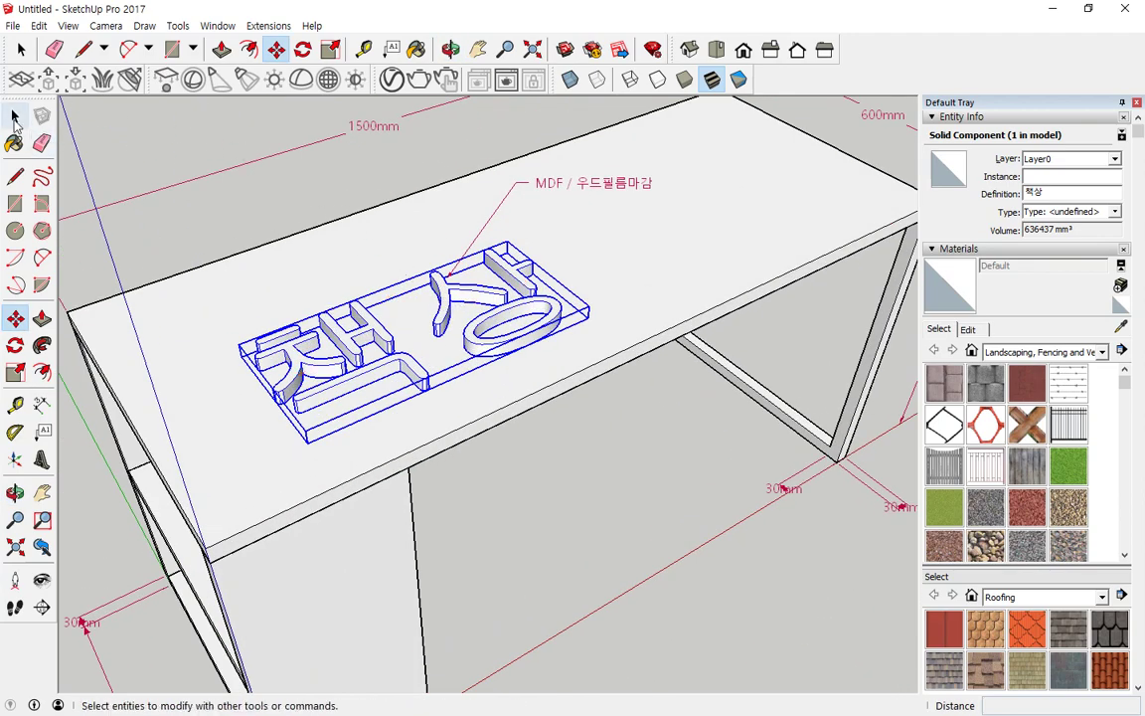
{"action": "left_click", "coordinate": [15, 116]}
{"action": "left_click", "coordinate": [182, 162]}
{"action": "left_click", "coordinate": [335, 335]}
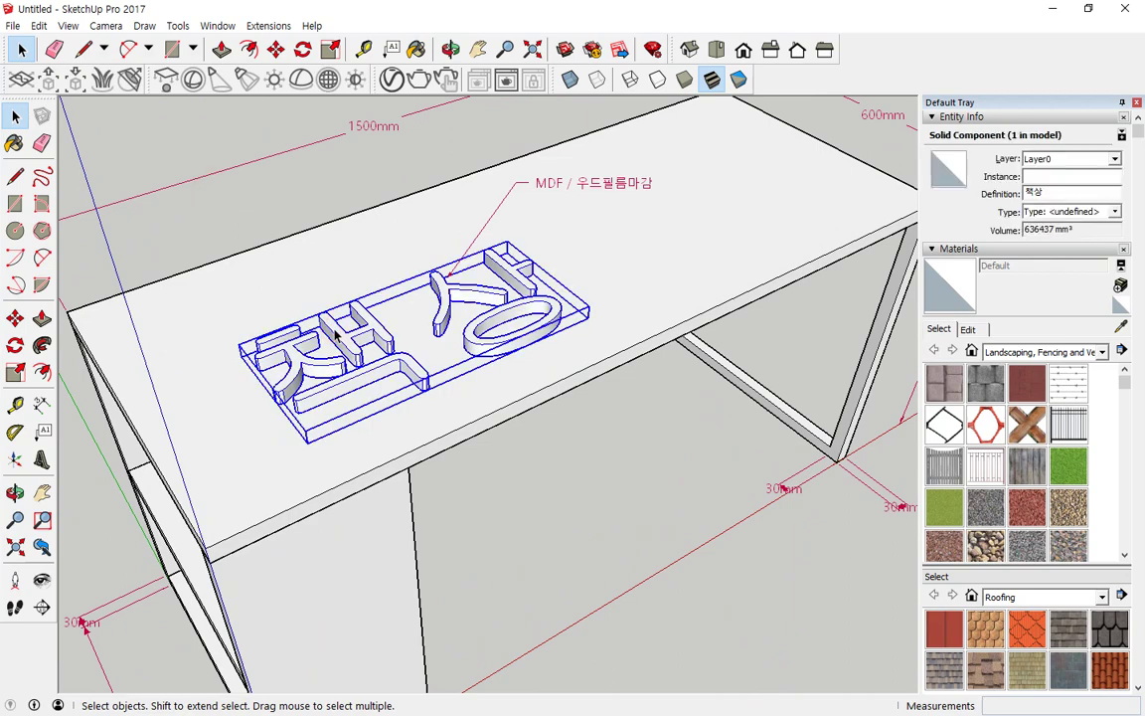
{"action": "double_click", "coordinate": [335, 335]}
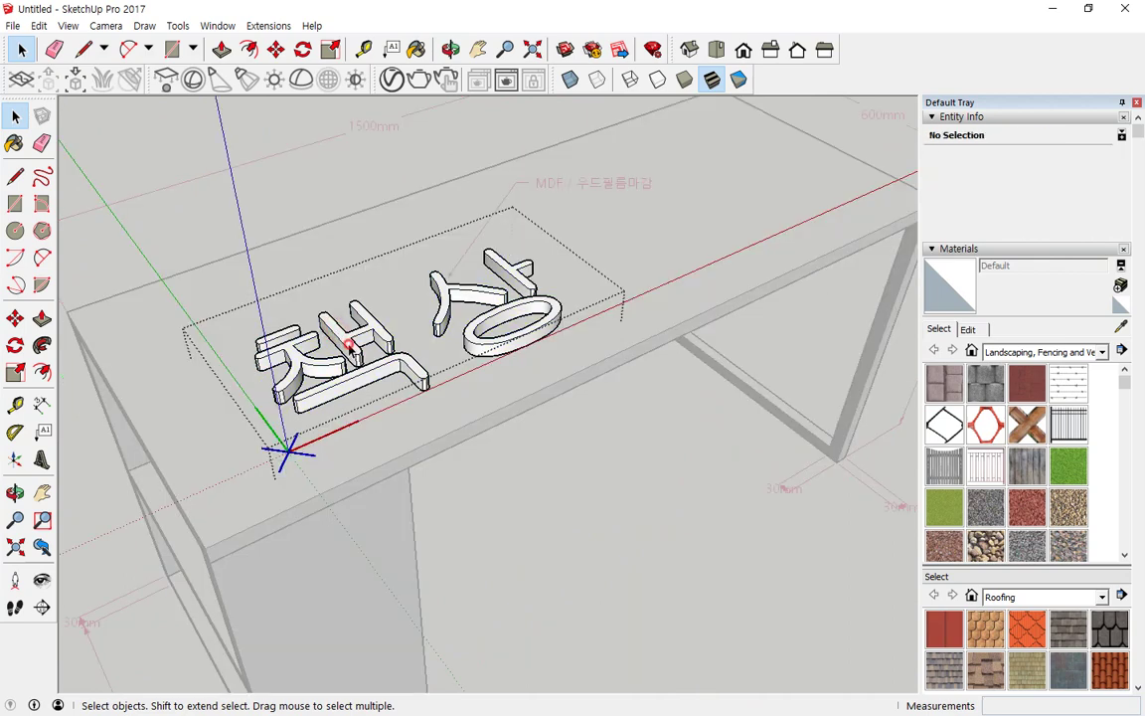
{"action": "left_click", "coordinate": [323, 320]}
{"action": "left_click", "coordinate": [292, 245]}
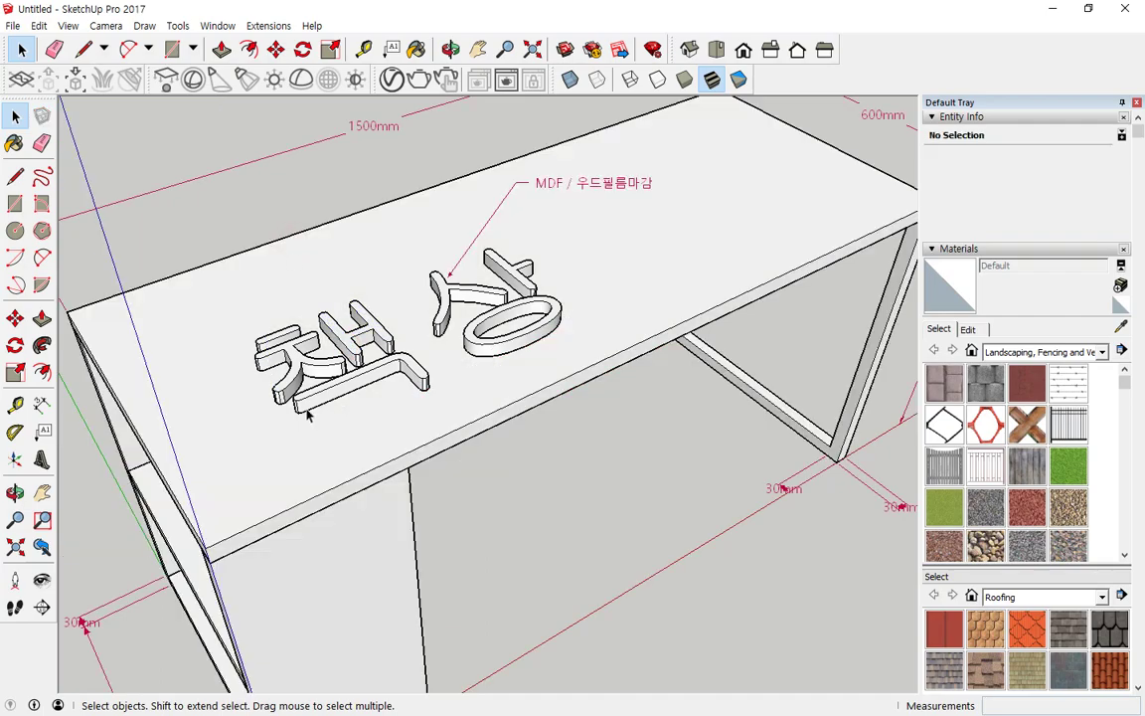
Delete the 책상 3D text from the desktop
{"action": "middle_click_drag", "start_coordinate": [304, 409], "coordinate": [183, 541]}
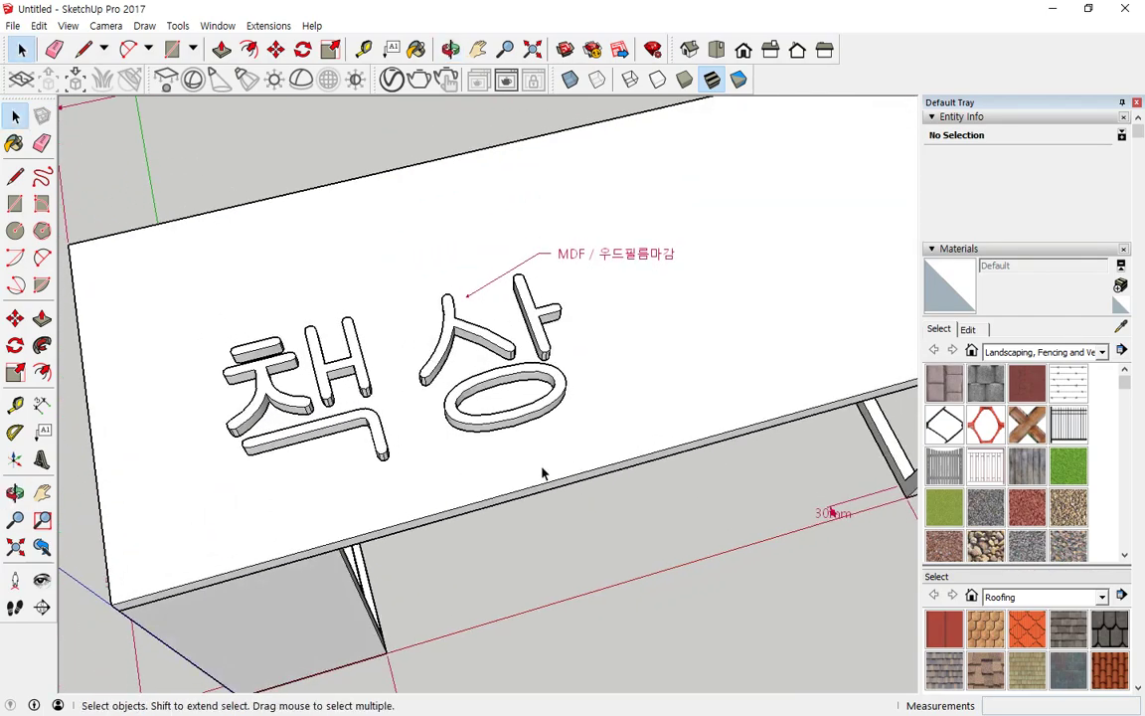
{"action": "middle_click_drag", "start_coordinate": [357, 340], "coordinate": [265, 285]}
{"action": "left_click", "coordinate": [322, 301]}
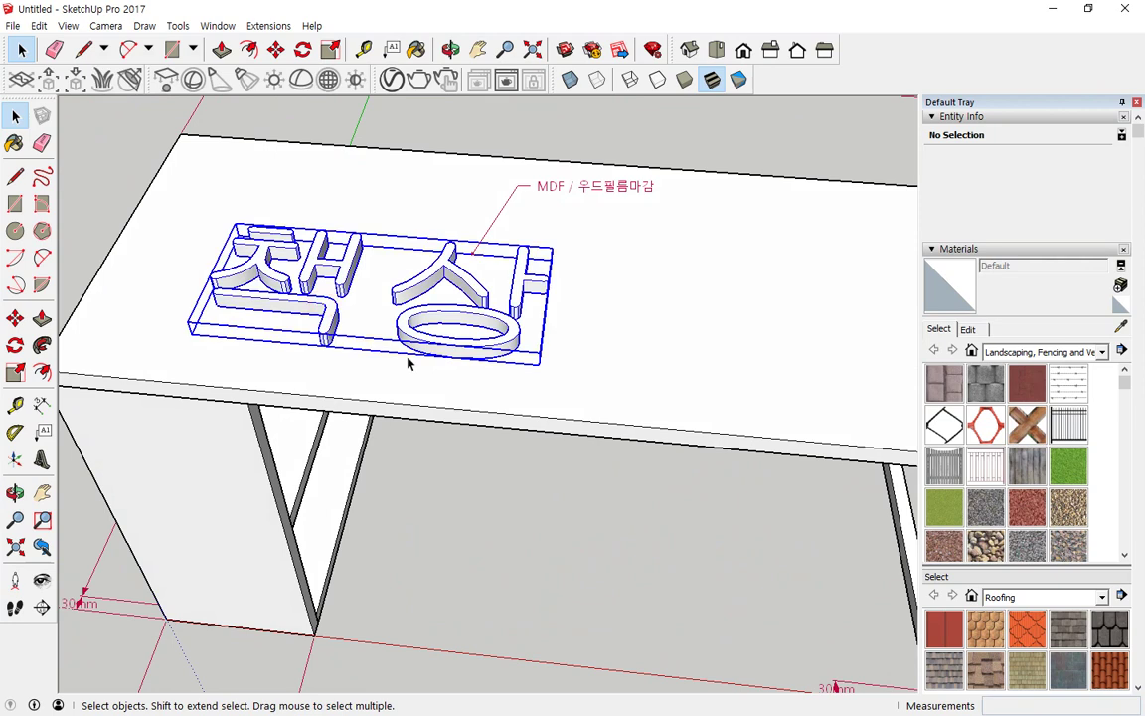
{"action": "key", "text": "Delete"}
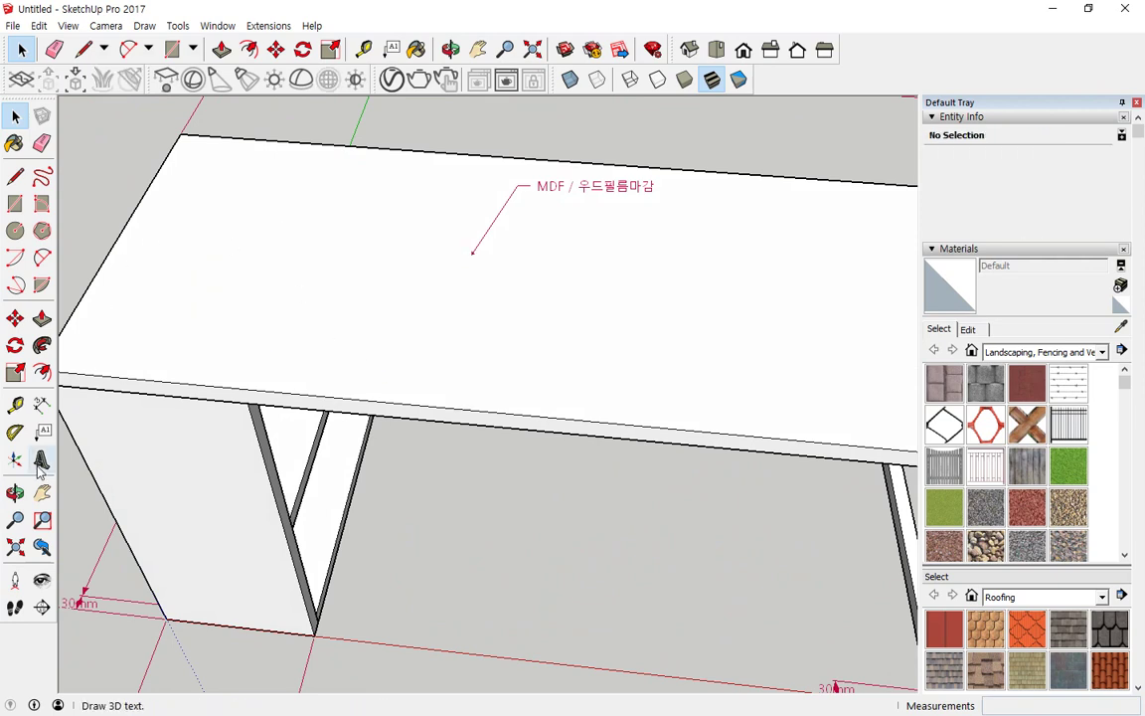
Create 3D text reading 파란들 in the 나눔스퀘어 ExtraBold font and place it on the outer side panel of the shelf cabinet
{"action": "left_click", "coordinate": [41, 461]}
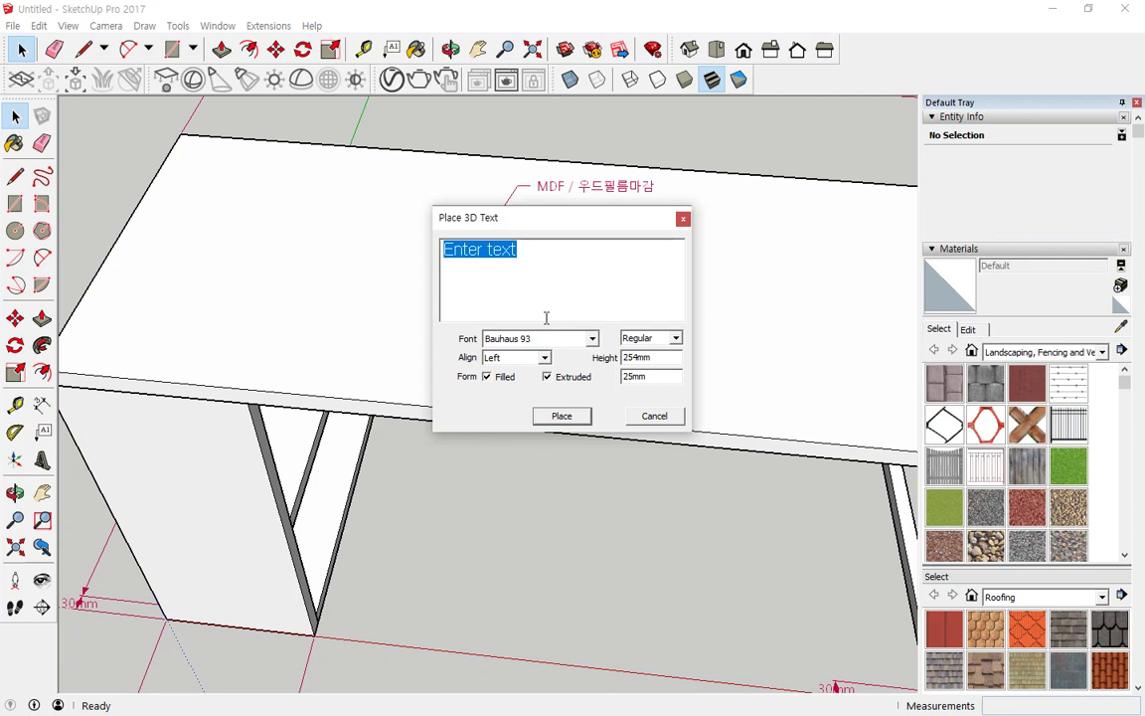
{"action": "type", "text": "파란드"}
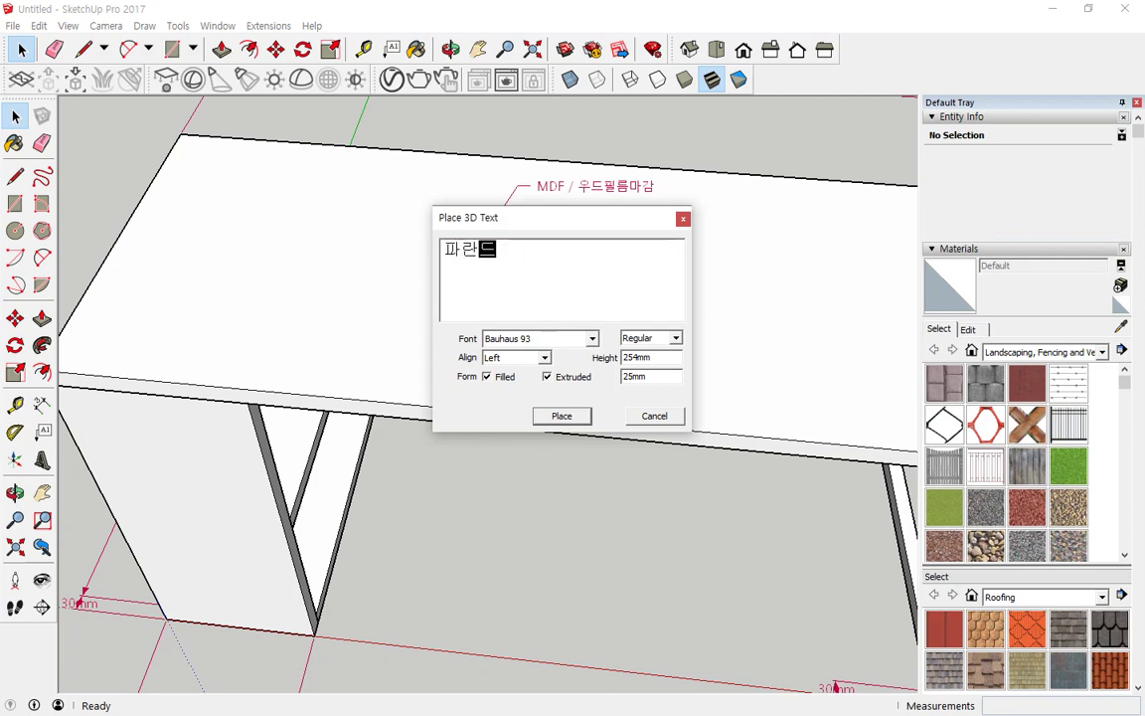
{"action": "key", "text": "Right"}
{"action": "left_click", "coordinate": [592, 338]}
{"action": "scroll", "coordinate": [607, 417], "scroll_direction": "up", "scroll_amount": 1}
{"action": "scroll", "coordinate": [613, 440], "scroll_direction": "down", "scroll_amount": 3}
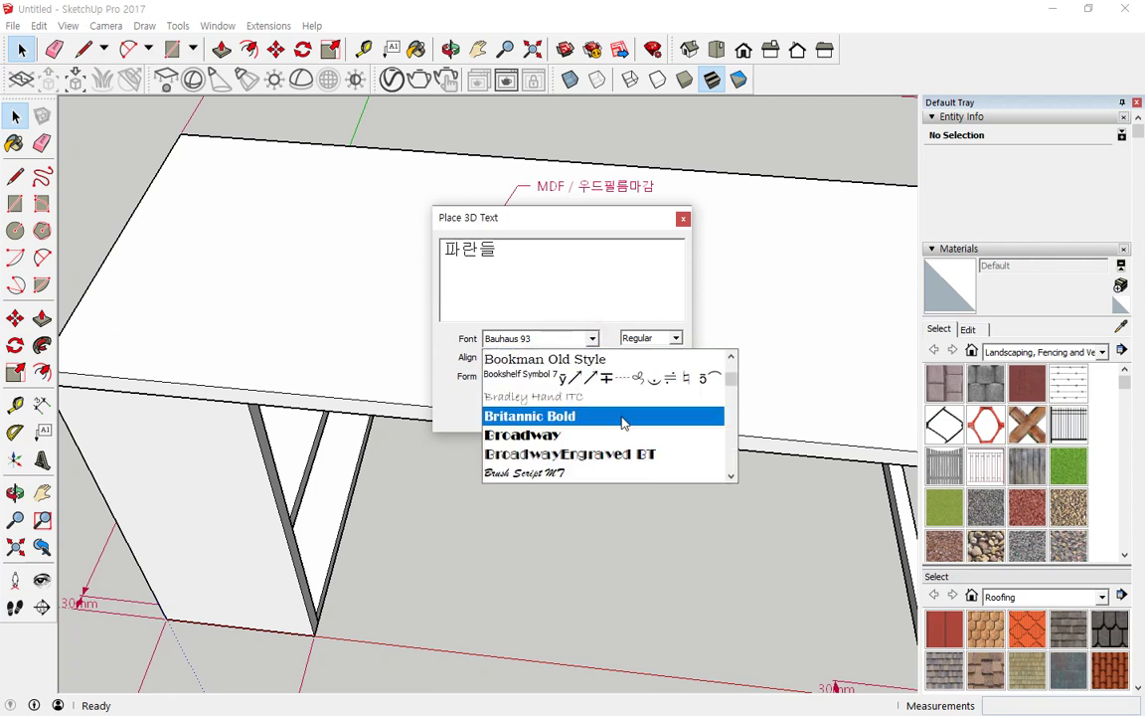
{"action": "scroll", "coordinate": [606, 417], "scroll_direction": "down", "scroll_amount": 20}
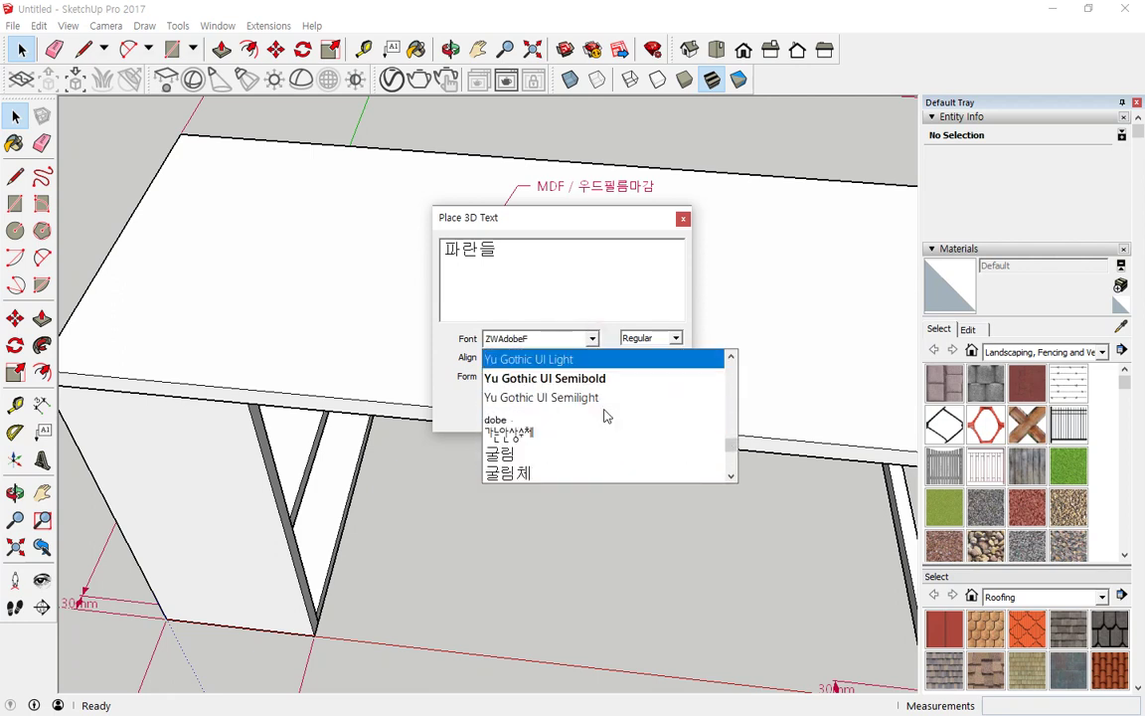
{"action": "scroll", "coordinate": [605, 418], "scroll_direction": "down", "scroll_amount": 3}
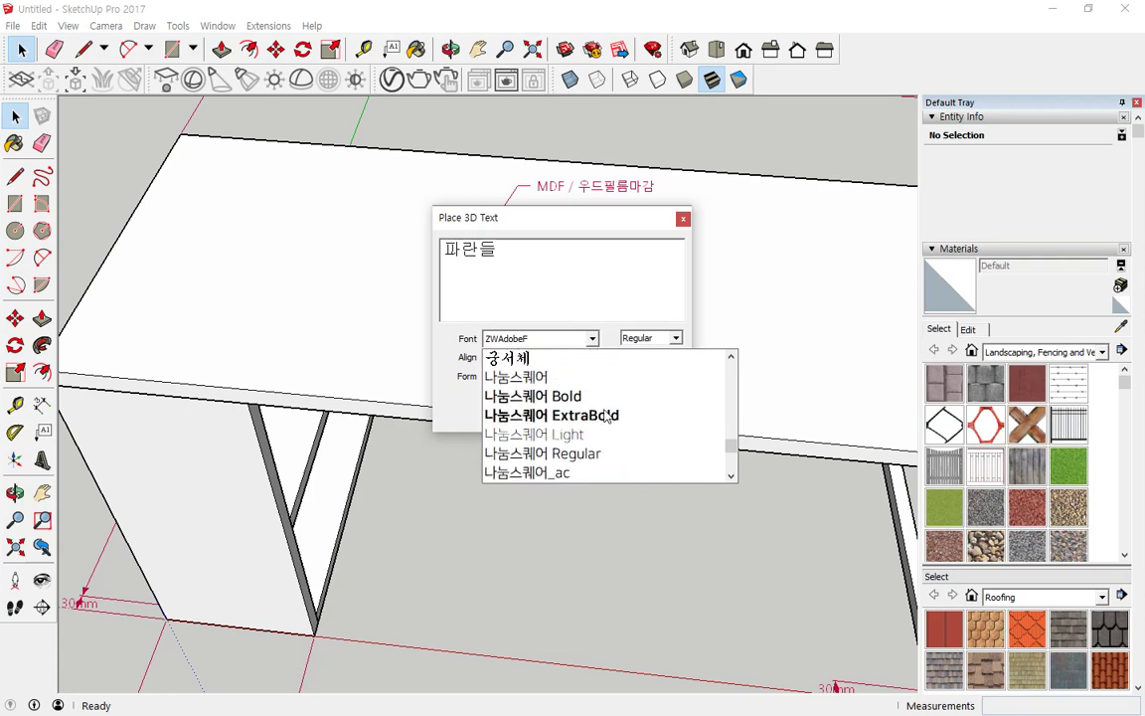
{"action": "left_click", "coordinate": [594, 415]}
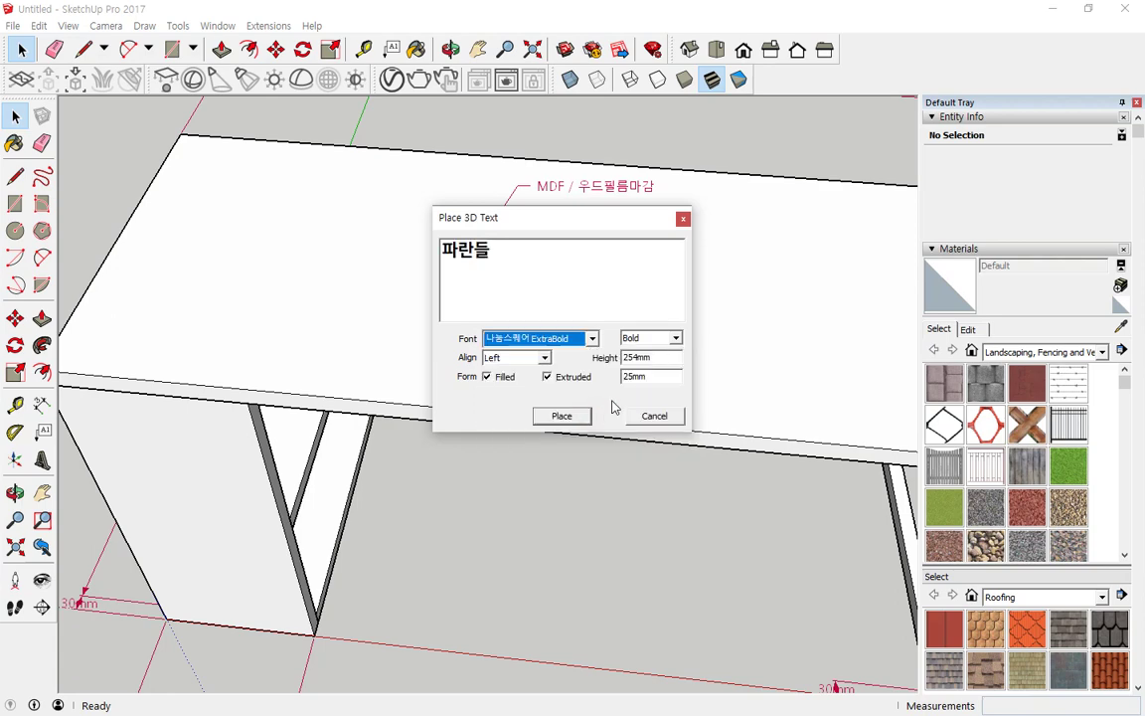
{"action": "left_click", "coordinate": [561, 415]}
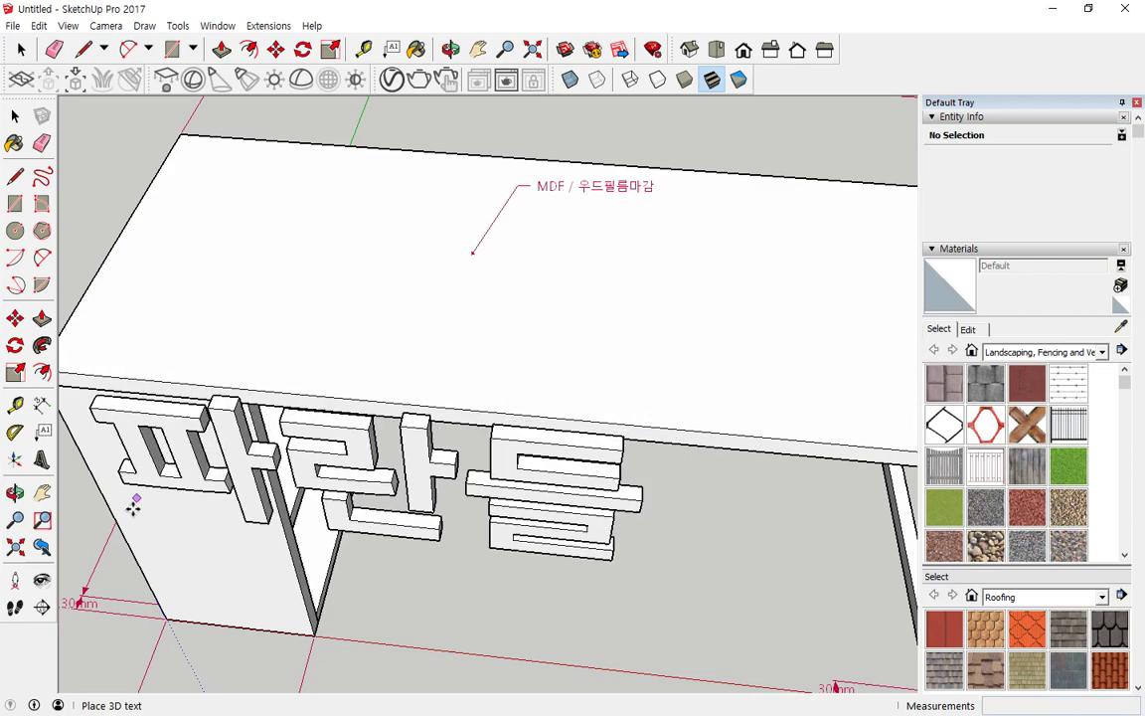
{"action": "left_click", "coordinate": [134, 506]}
Scale the 파란들 text down proportionally so it fits on the upper part of the cabinet's side panel
{"action": "middle_click_drag", "start_coordinate": [531, 556], "coordinate": [557, 417]}
{"action": "key", "text": "m"}
{"action": "key", "text": "s"}
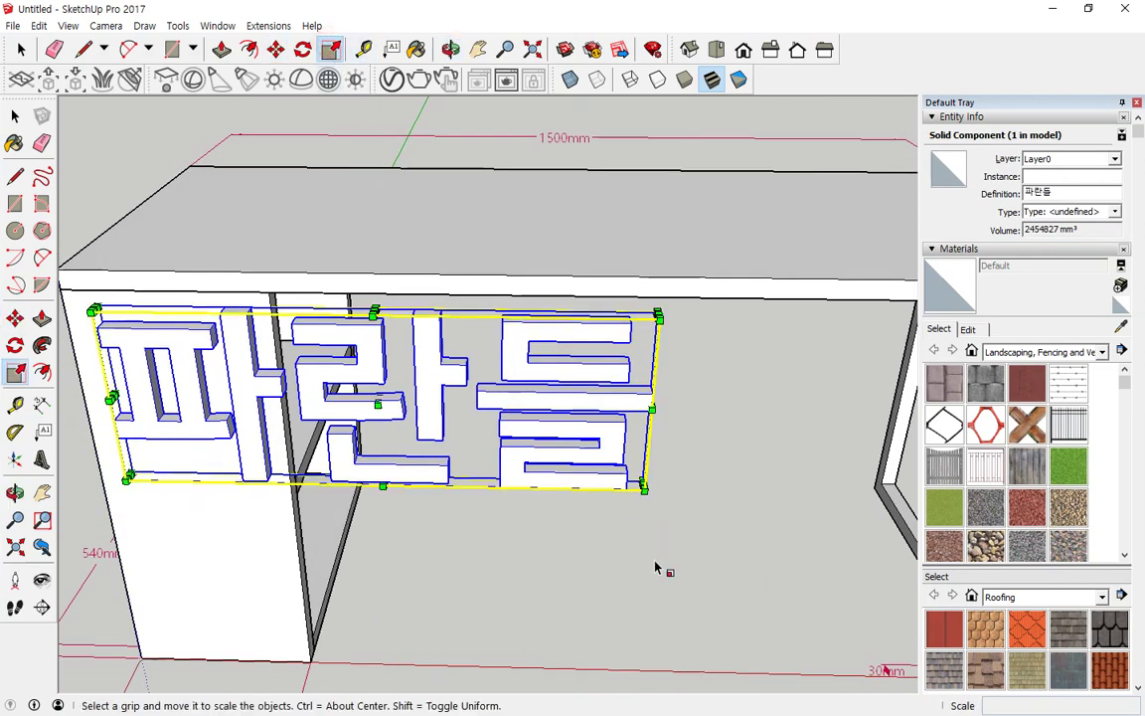
{"action": "left_click_drag", "start_coordinate": [644, 487], "coordinate": [213, 347]}
{"action": "key", "text": "space"}
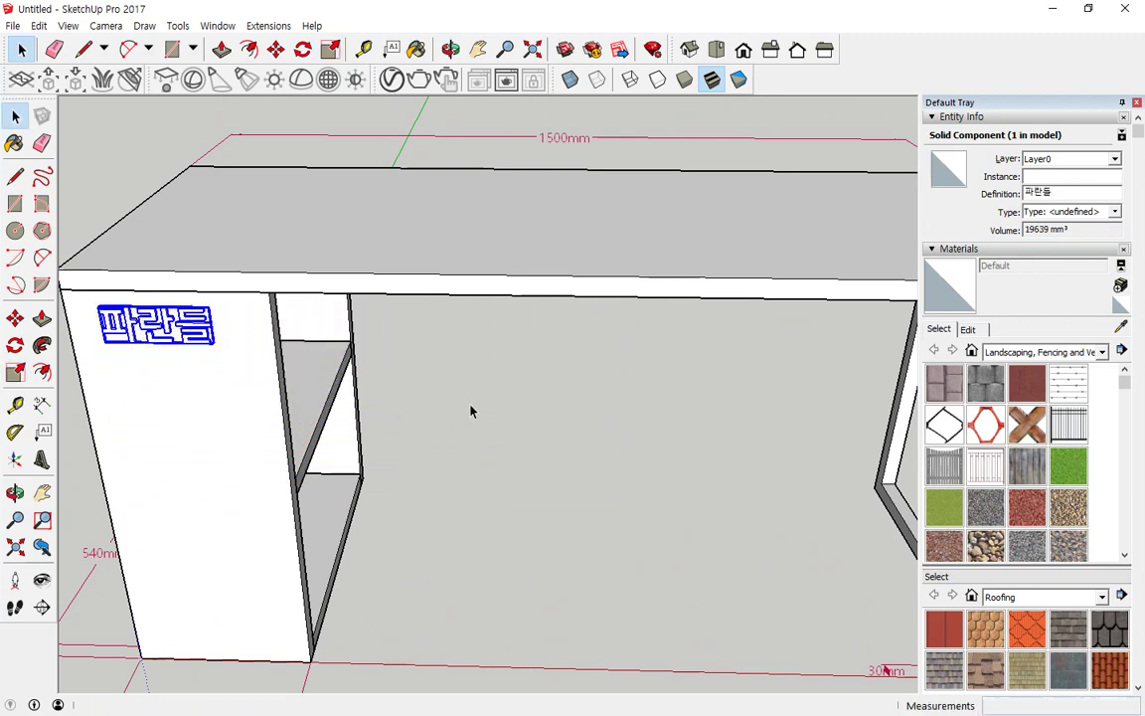
Scale the 파란들 text down further and proportionally, keeping it near the upper outer corner of the cabinet's side panel
{"action": "middle_click_drag", "start_coordinate": [185, 340], "coordinate": [494, 396]}
{"action": "scroll", "coordinate": [499, 423], "scroll_direction": "down", "scroll_amount": 2}
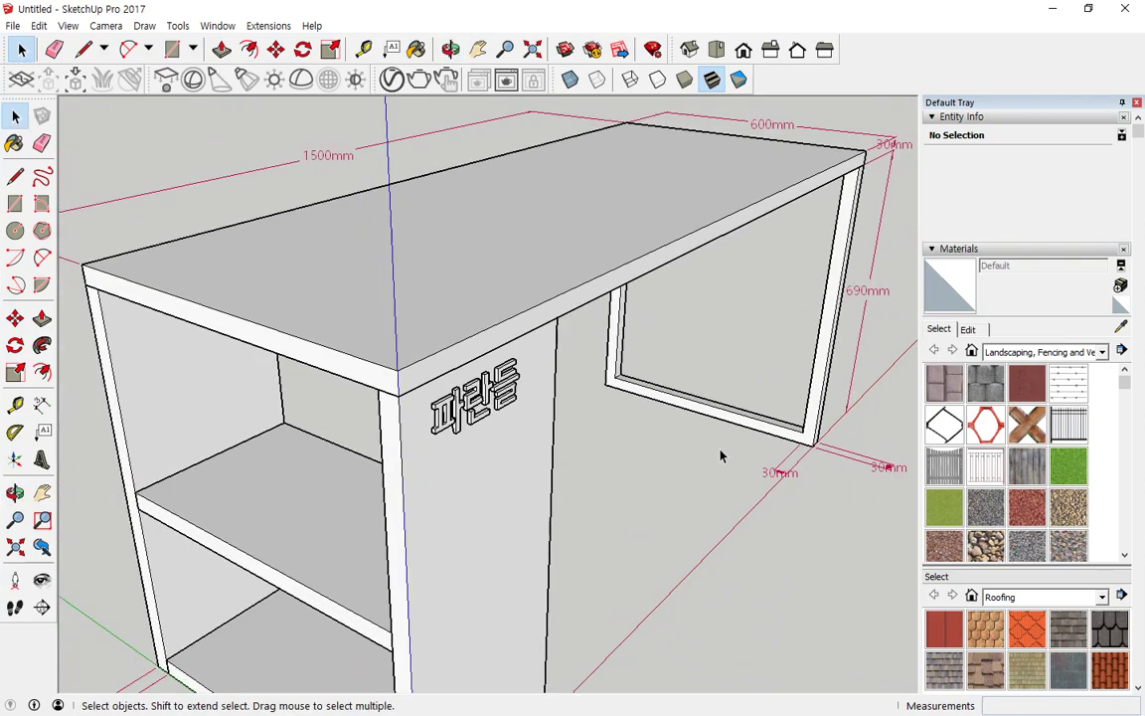
{"action": "middle_click_drag", "start_coordinate": [722, 456], "coordinate": [672, 450]}
{"action": "scroll", "coordinate": [462, 462], "scroll_direction": "up", "scroll_amount": 5}
{"action": "left_click", "coordinate": [294, 389]}
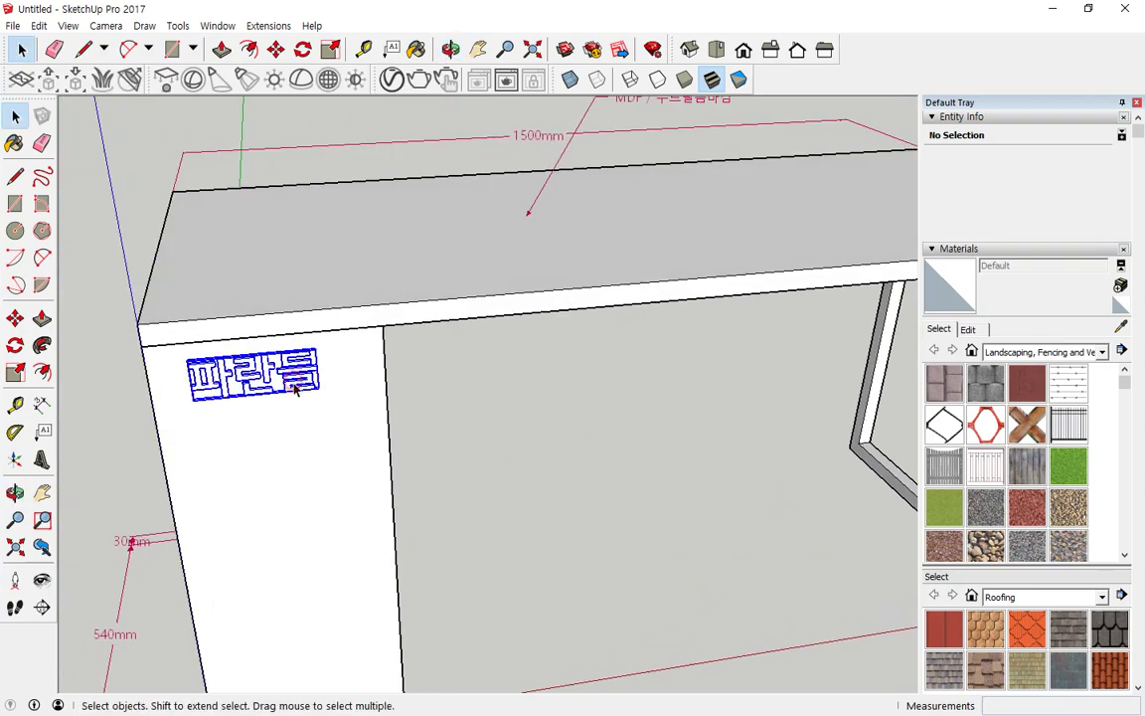
{"action": "left_click", "coordinate": [331, 48]}
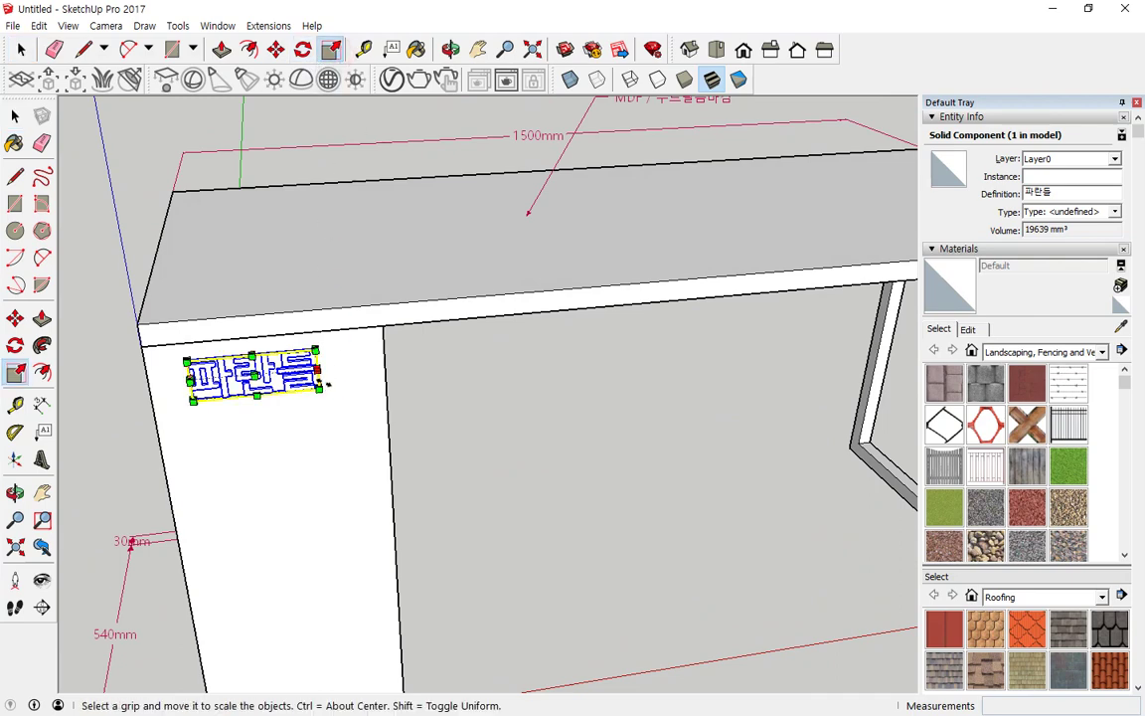
{"action": "left_click_drag", "start_coordinate": [322, 386], "coordinate": [212, 411]}
{"action": "scroll", "coordinate": [237, 388], "scroll_direction": "up", "scroll_amount": 3}
{"action": "scroll", "coordinate": [211, 409], "scroll_direction": "up", "scroll_amount": 3}
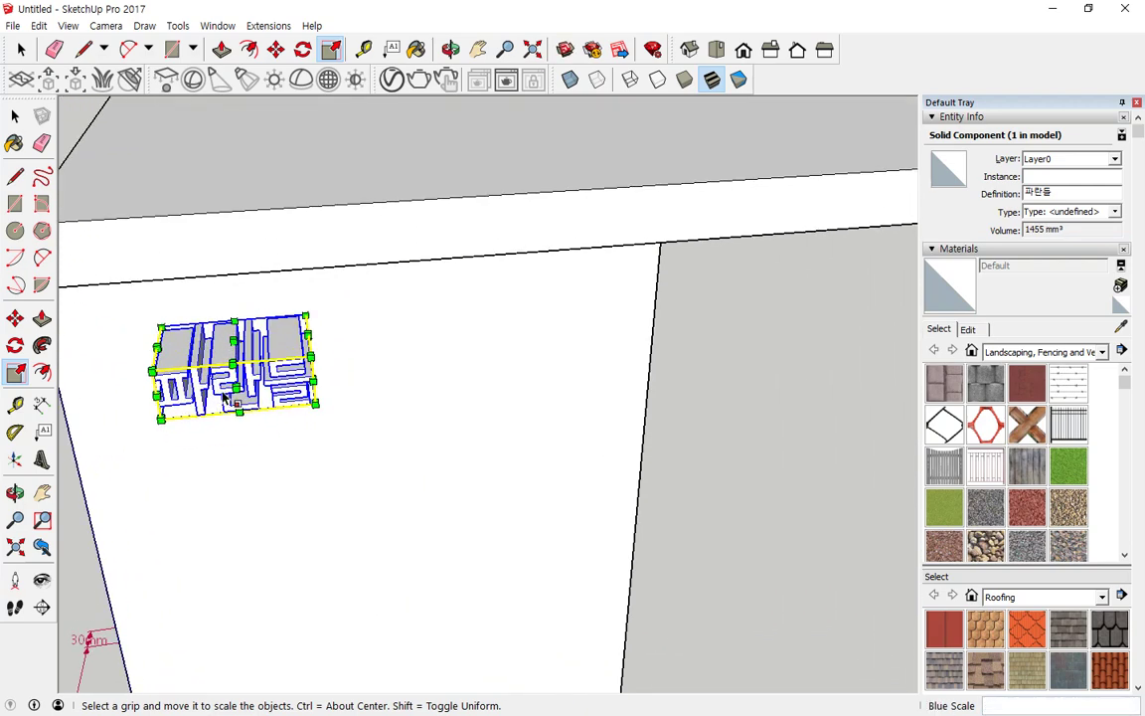
Scale down the depth of the 파란들 text so the letters project only slightly from the cabinet's side panel
{"action": "middle_click_drag", "start_coordinate": [226, 396], "coordinate": [491, 418]}
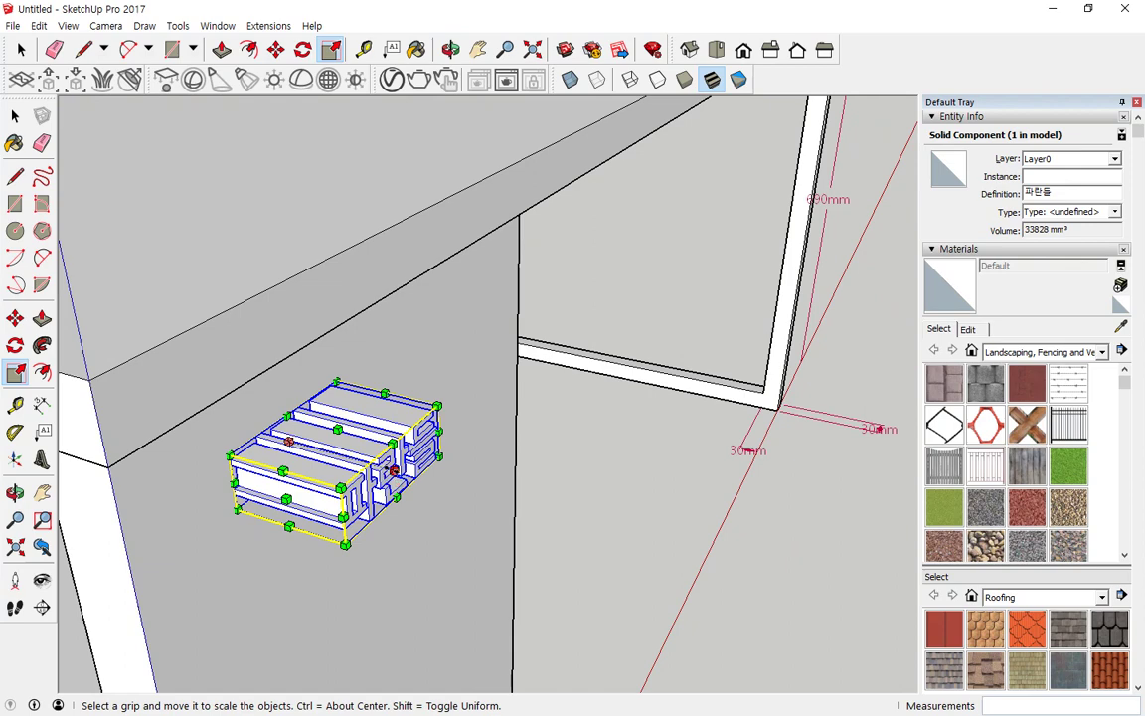
{"action": "left_click_drag", "start_coordinate": [395, 484], "coordinate": [299, 442]}
{"action": "scroll", "coordinate": [290, 447], "scroll_direction": "up", "scroll_amount": 5}
{"action": "key", "text": "space"}
{"action": "left_click", "coordinate": [720, 509]}
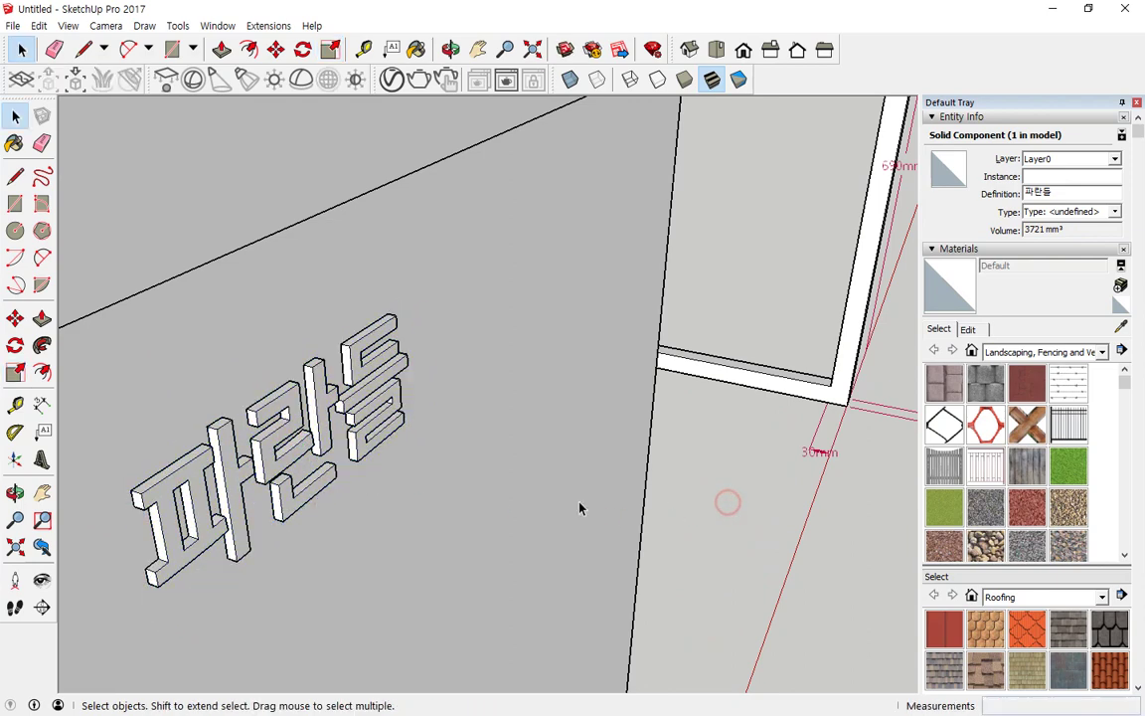
{"action": "middle_click_drag", "start_coordinate": [580, 506], "coordinate": [255, 585]}
{"action": "scroll", "coordinate": [372, 506], "scroll_direction": "down", "scroll_amount": 2}
{"action": "key", "text": "space"}
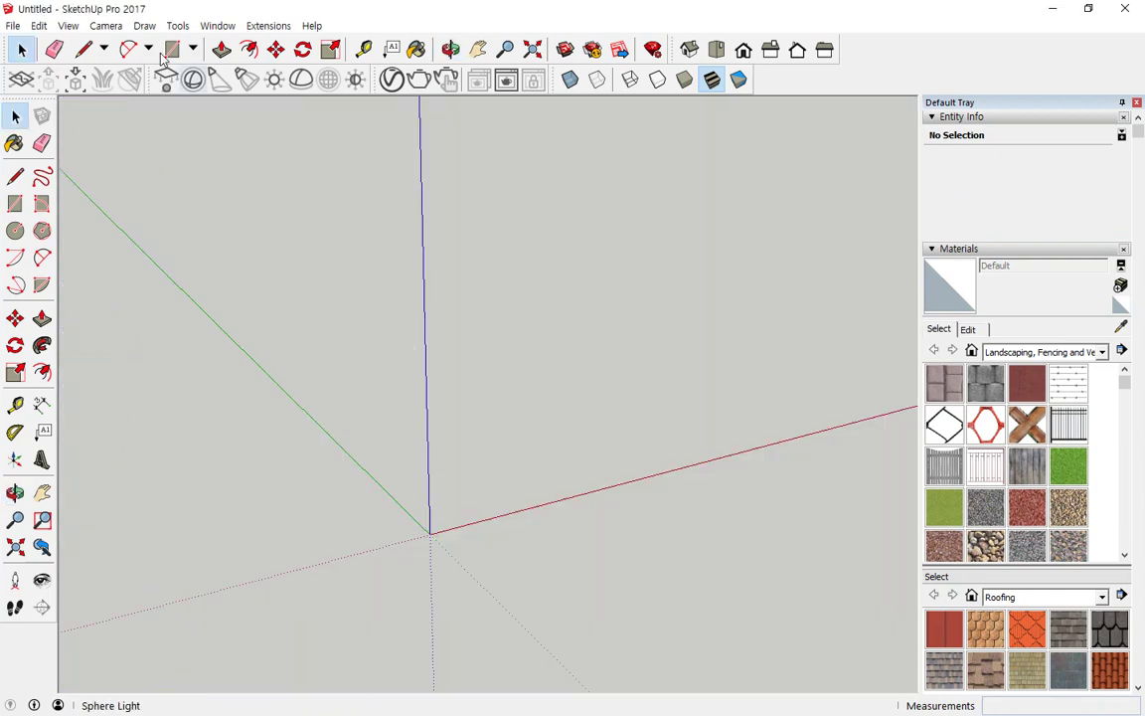
Activate the Pie tool in the empty model and cycle its plane lock through the blue, red and green axes
{"action": "left_click", "coordinate": [129, 49]}
{"action": "left_click", "coordinate": [148, 48]}
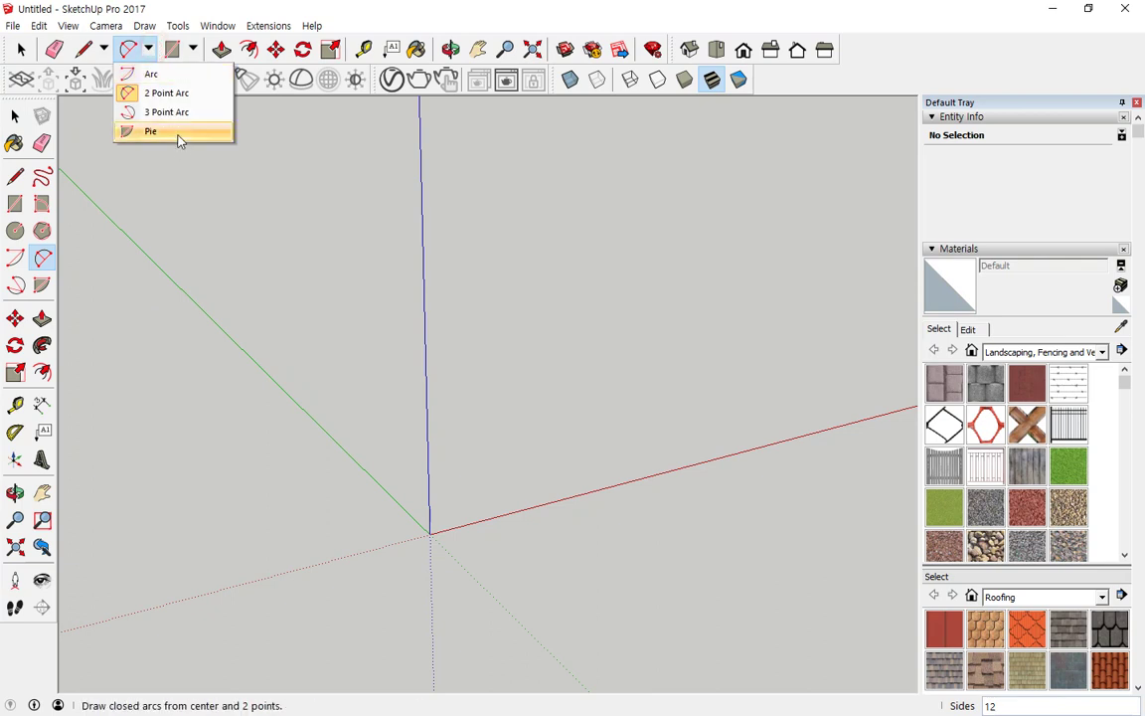
{"action": "left_click", "coordinate": [178, 136]}
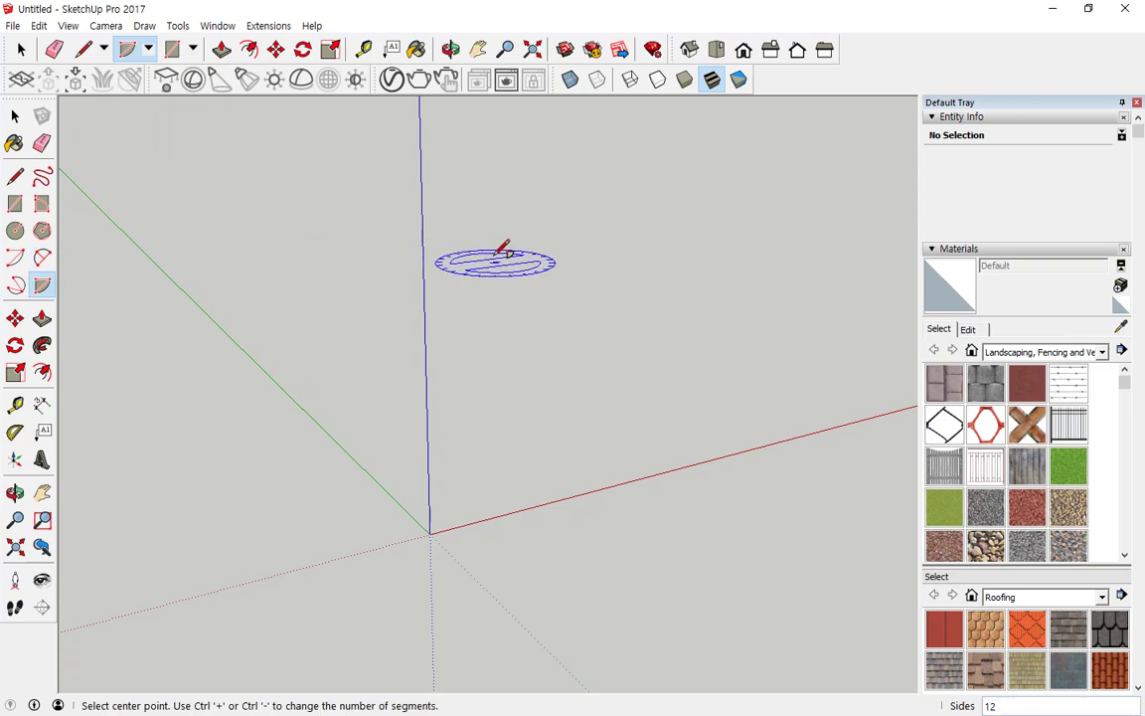
{"action": "key", "text": "Up"}
{"action": "key", "text": "Right"}
{"action": "key", "text": "Left"}
{"action": "key", "text": "Right"}
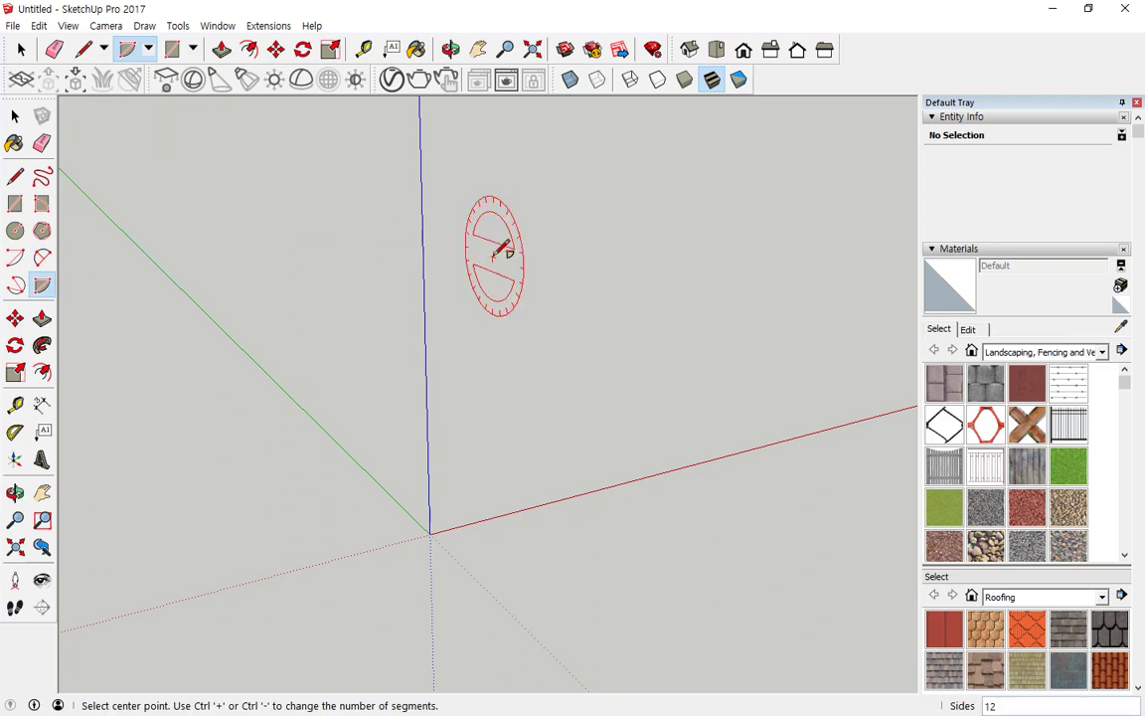
{"action": "key", "text": "Left"}
{"action": "key", "text": "Up"}
{"action": "key", "text": "Right"}
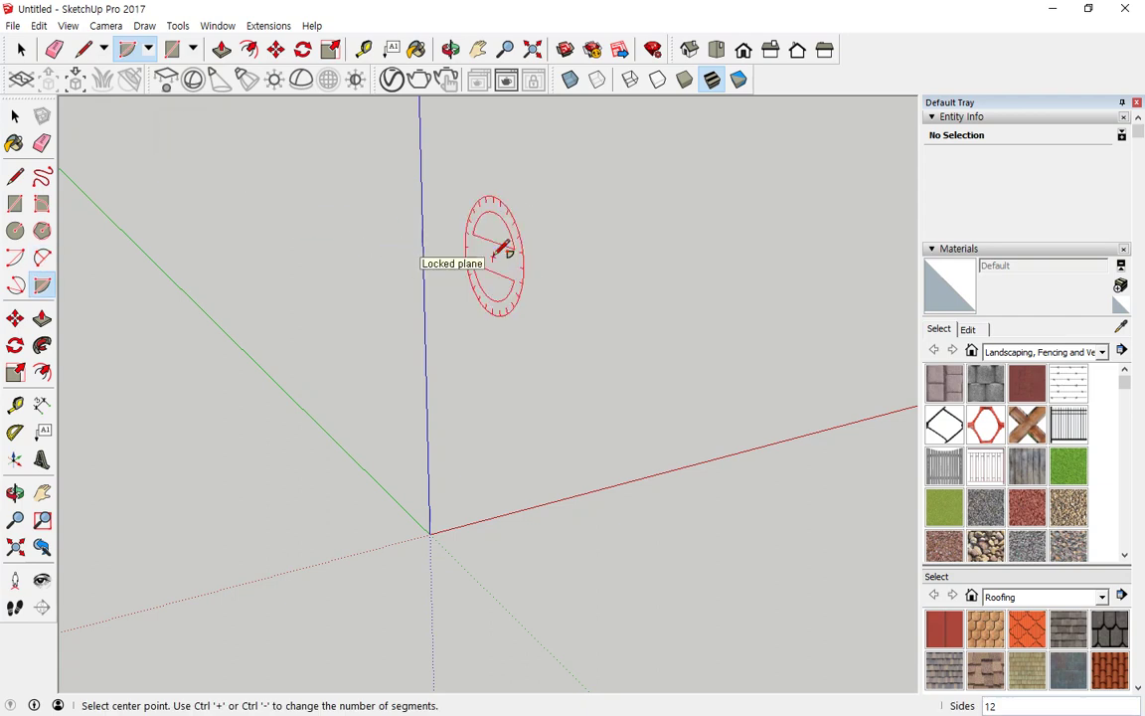
{"action": "key", "text": "Left"}
{"action": "key", "text": "Up"}
{"action": "key", "text": "Right"}
{"action": "key", "text": "Left"}
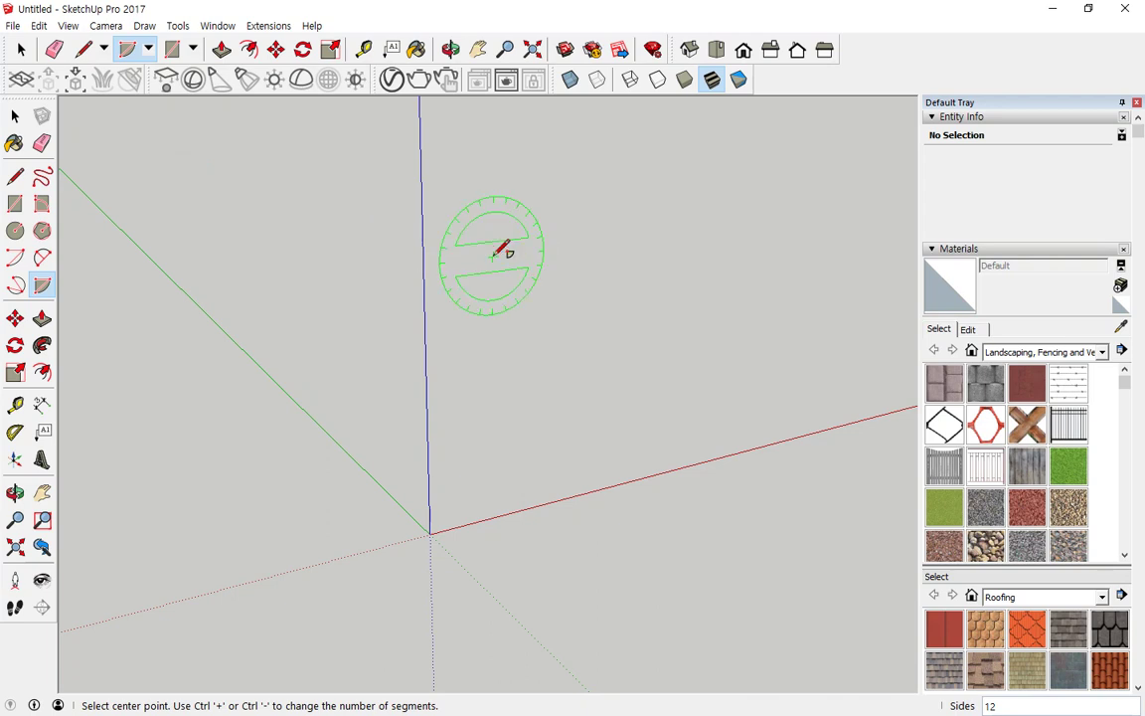
{"action": "key", "text": "Right"}
{"action": "key", "text": "Left"}
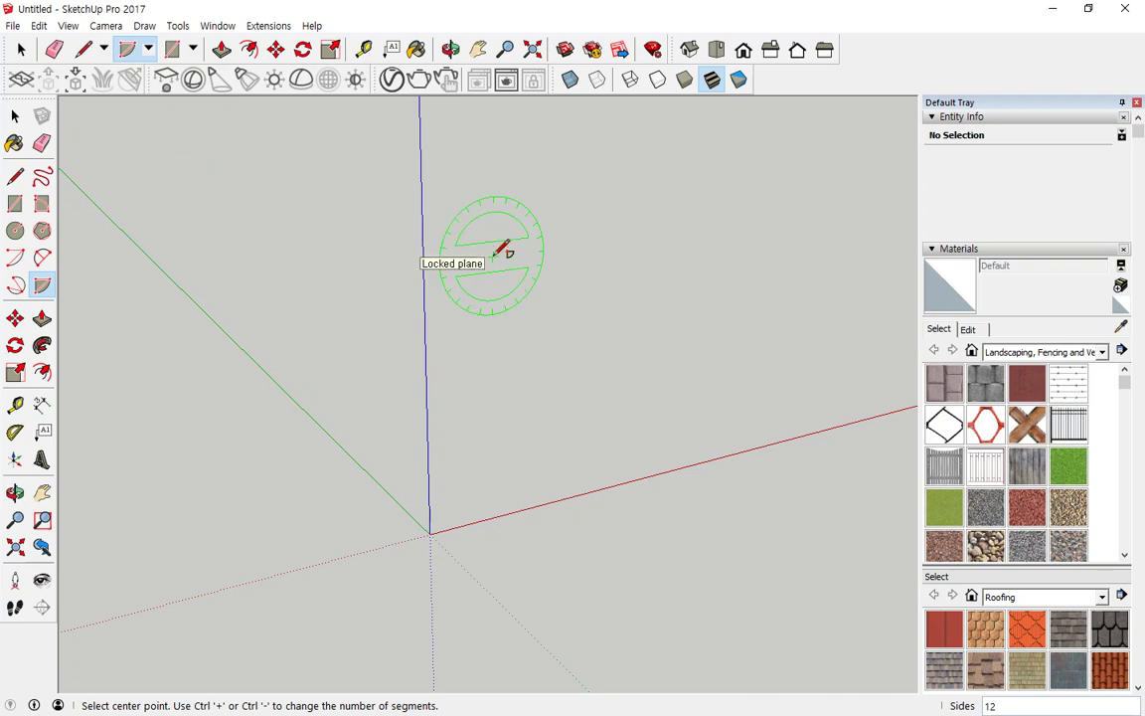
{"action": "key", "text": "Right"}
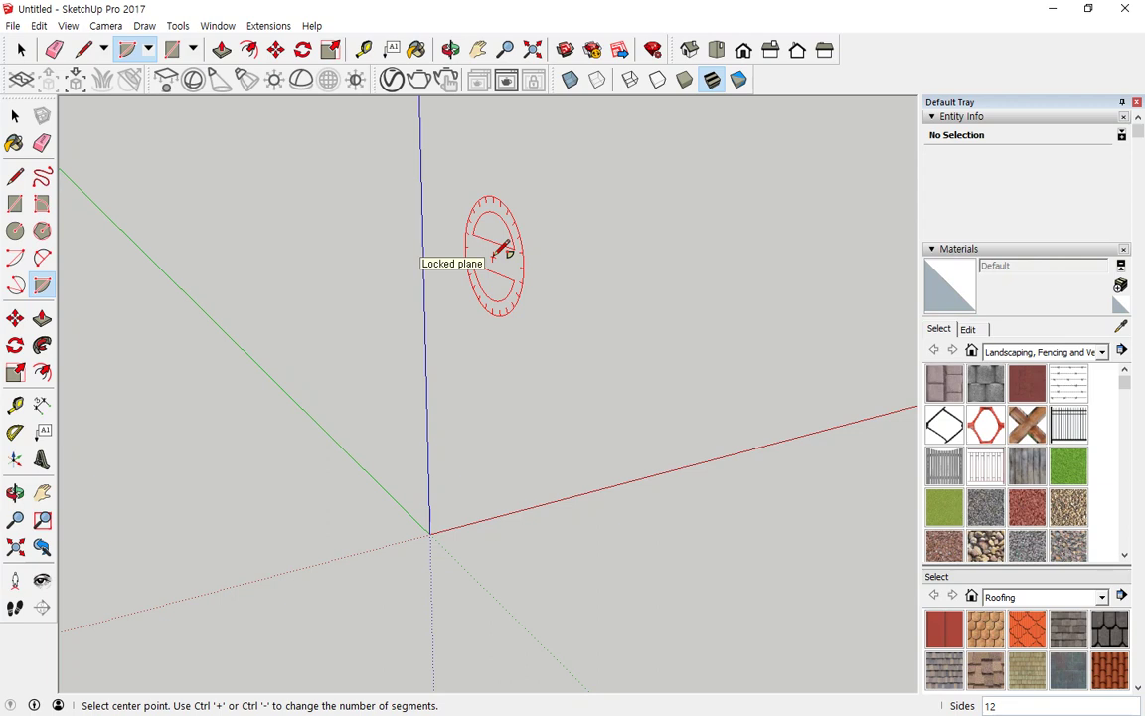
{"action": "middle_click_drag", "start_coordinate": [486, 273], "coordinate": [586, 301]}
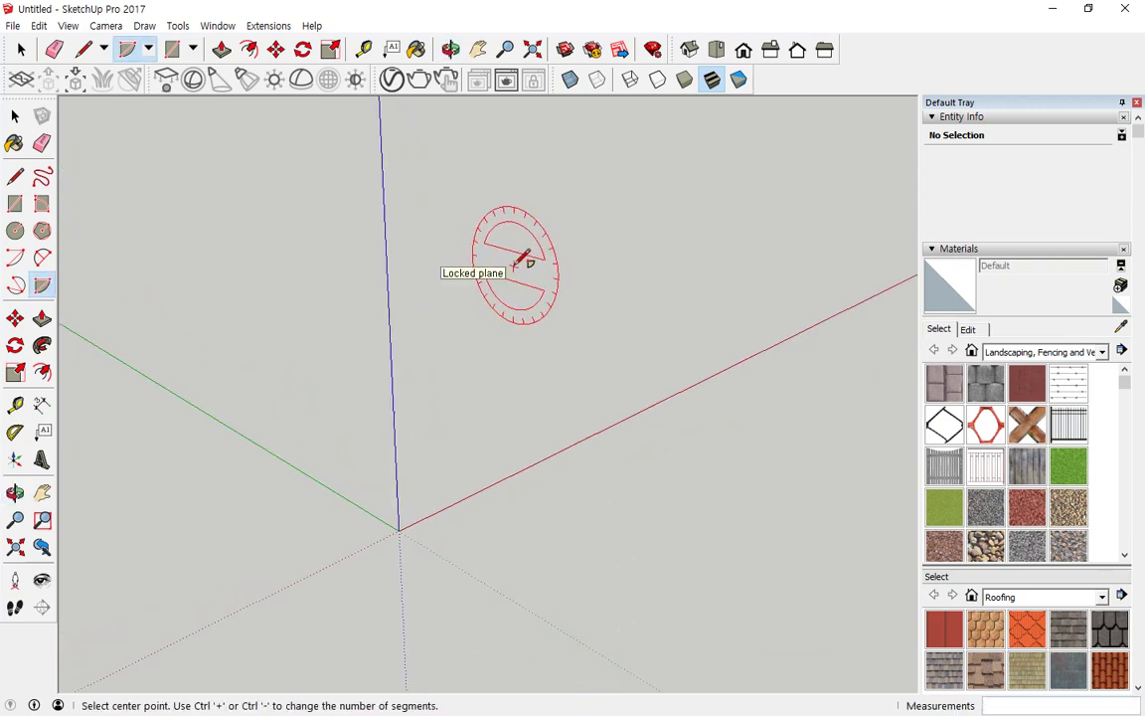
{"action": "key", "text": "Left"}
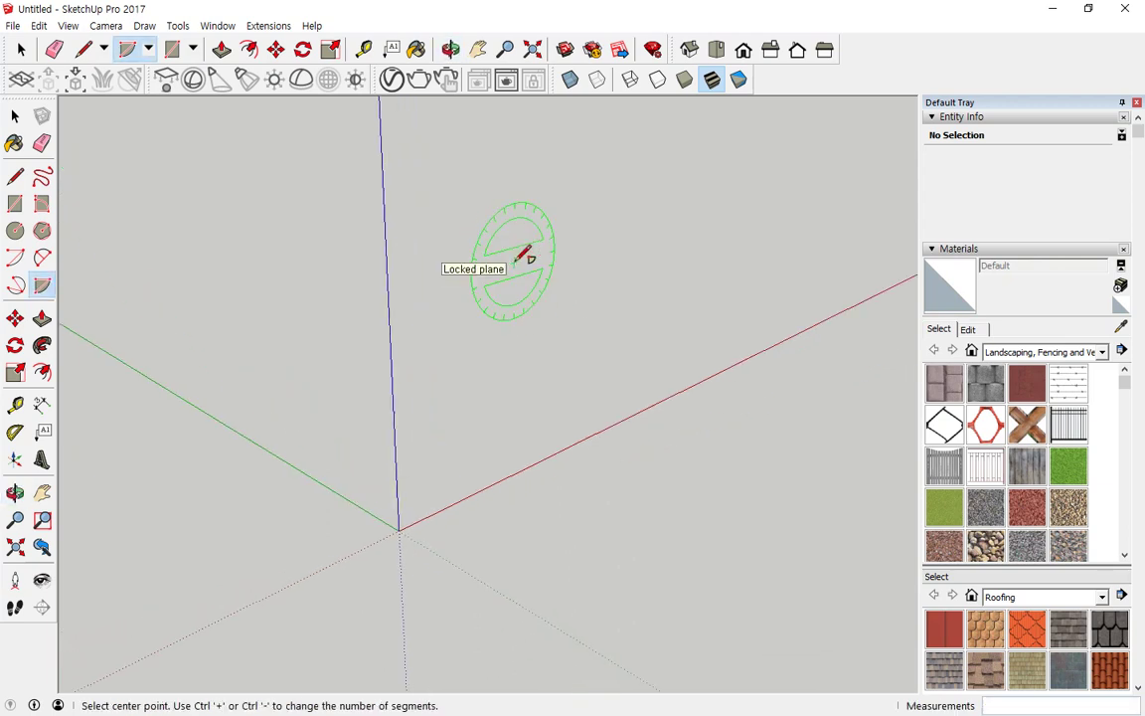
{"action": "key", "text": "Up"}
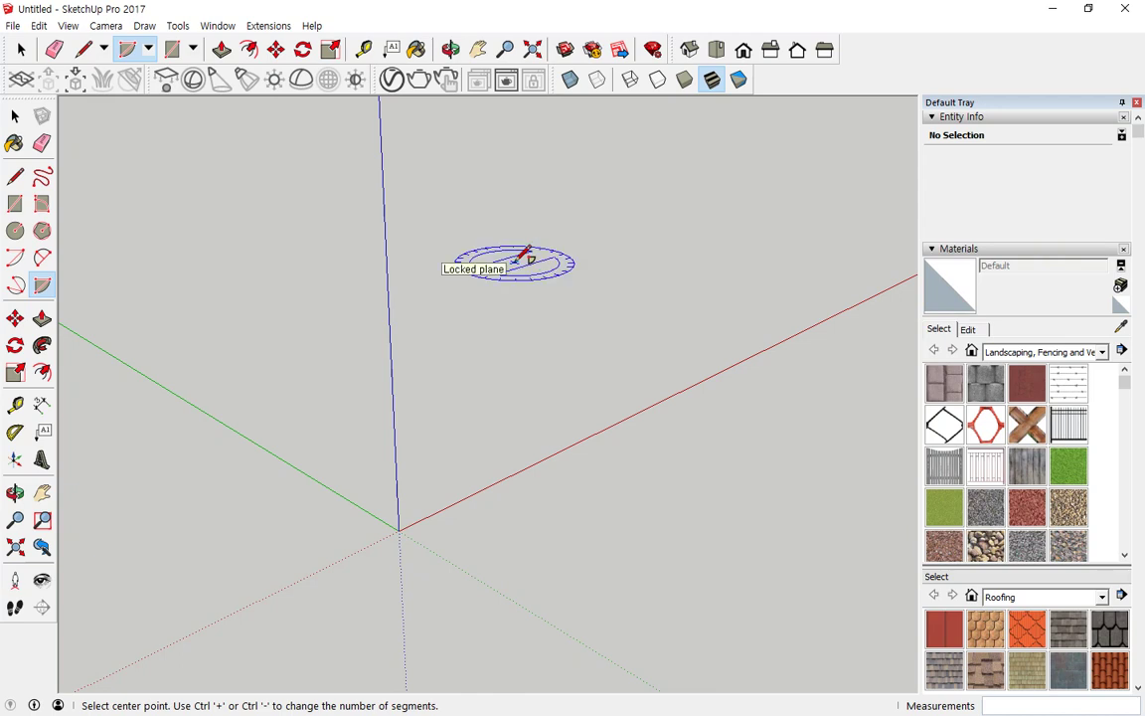
{"action": "key", "text": "Right"}
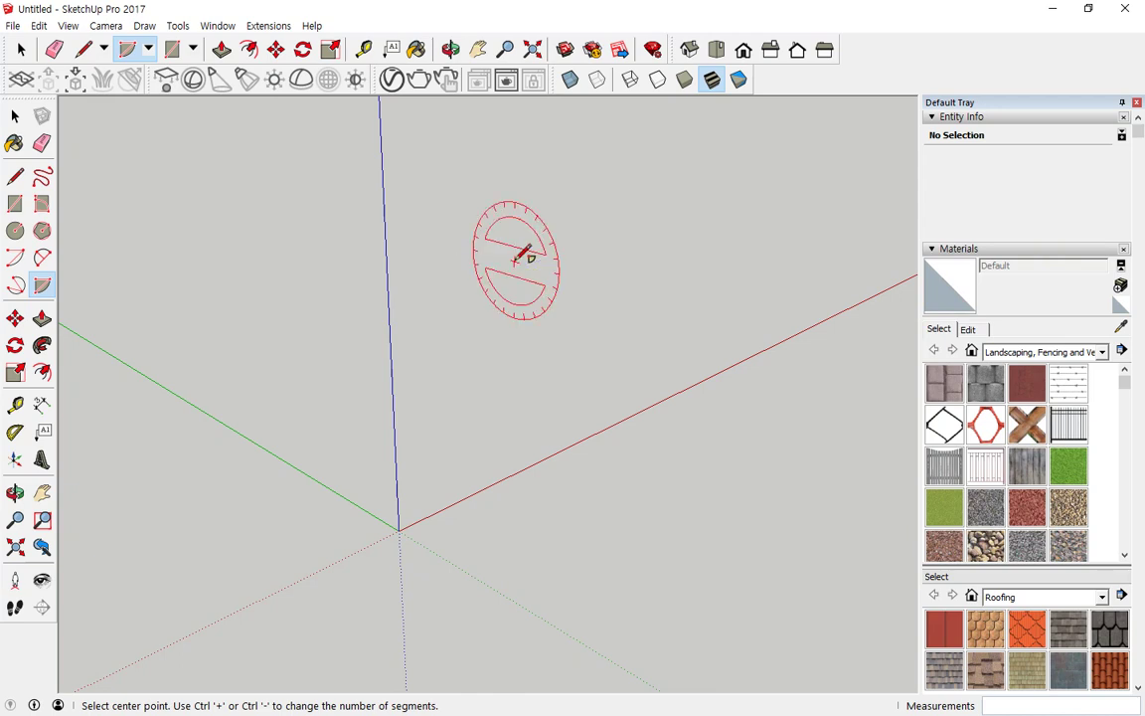
Draw a quarter-circle pie with a 100 mm radius on the upright plane locked to the green axis, starting along the red axis
{"action": "key", "text": "Left"}
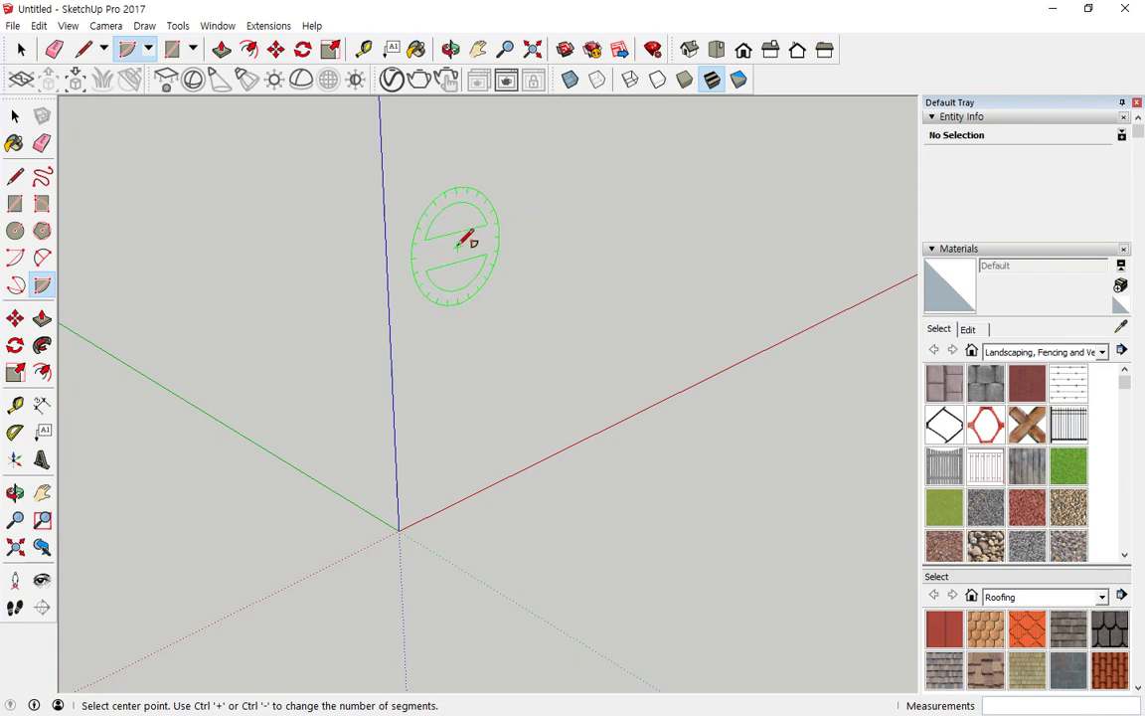
{"action": "left_click", "coordinate": [495, 247]}
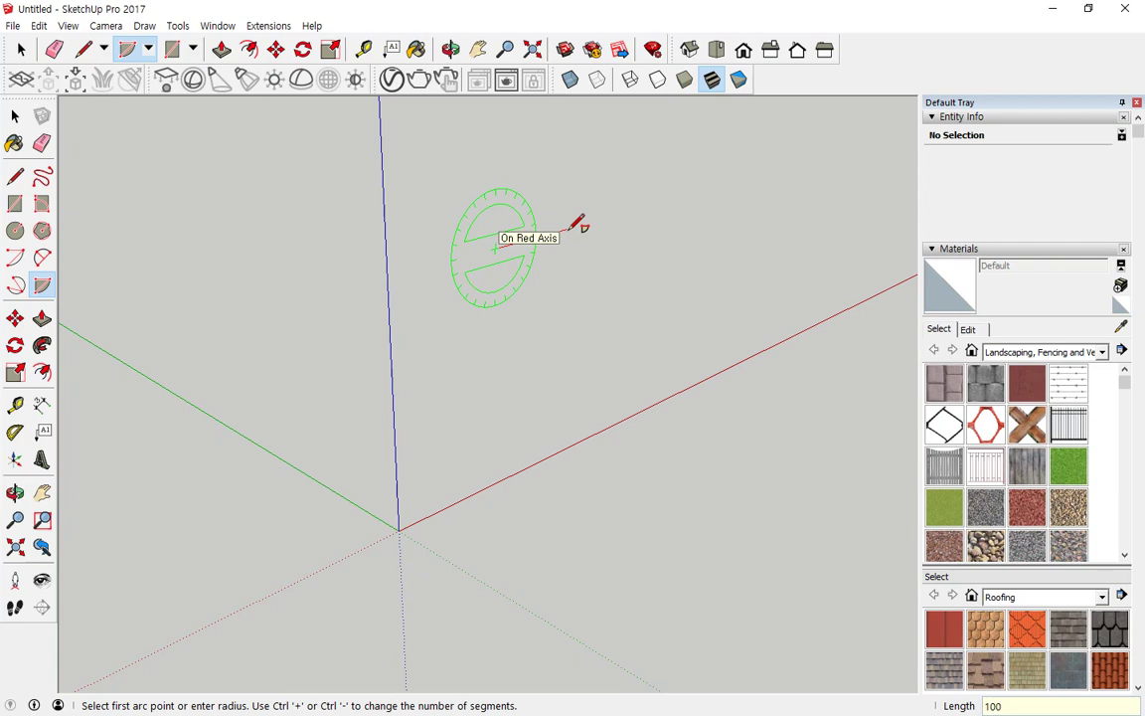
{"action": "key", "text": "Return"}
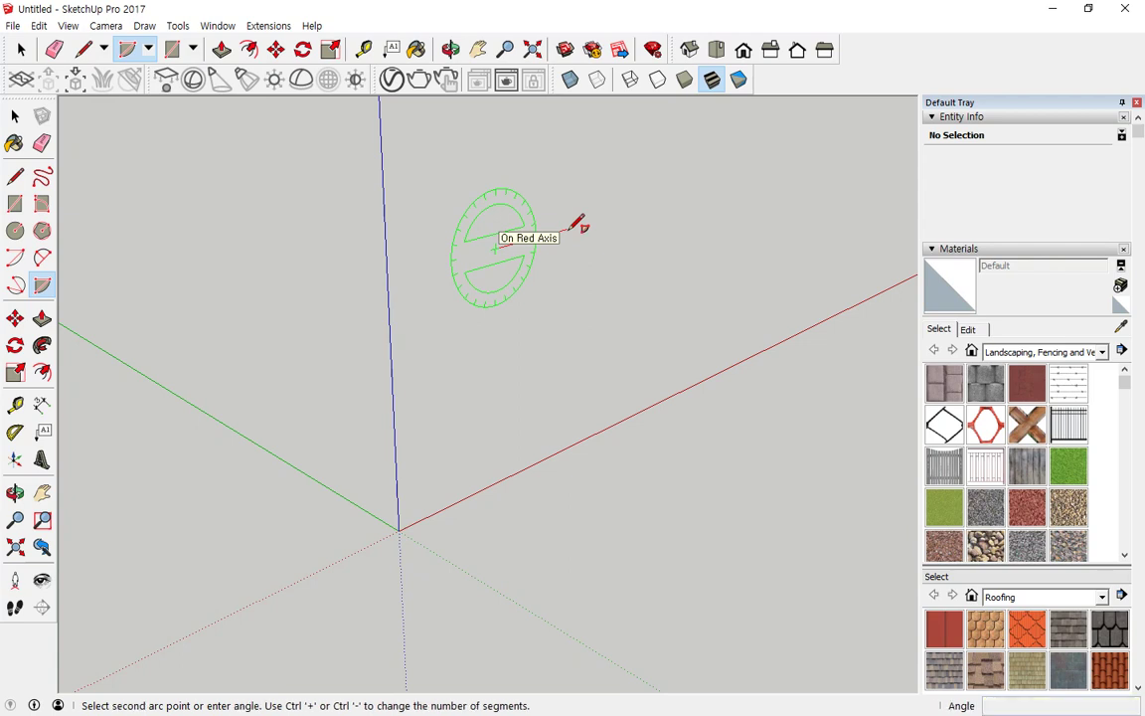
{"action": "left_click", "coordinate": [494, 199]}
{"action": "scroll", "coordinate": [501, 246], "scroll_direction": "up", "scroll_amount": 8}
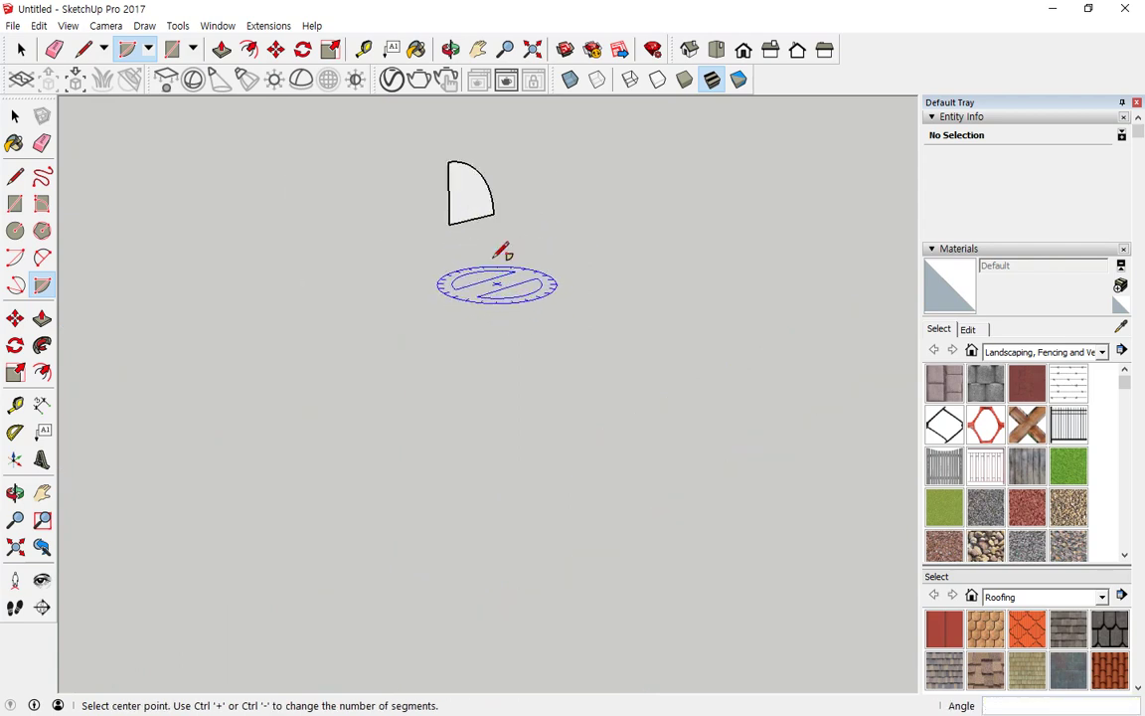
Draw an upright pie on the green-axis plane with a 100 mm radius along the red axis and a 90° angle
{"action": "middle_click_drag", "start_coordinate": [501, 251], "coordinate": [373, 364]}
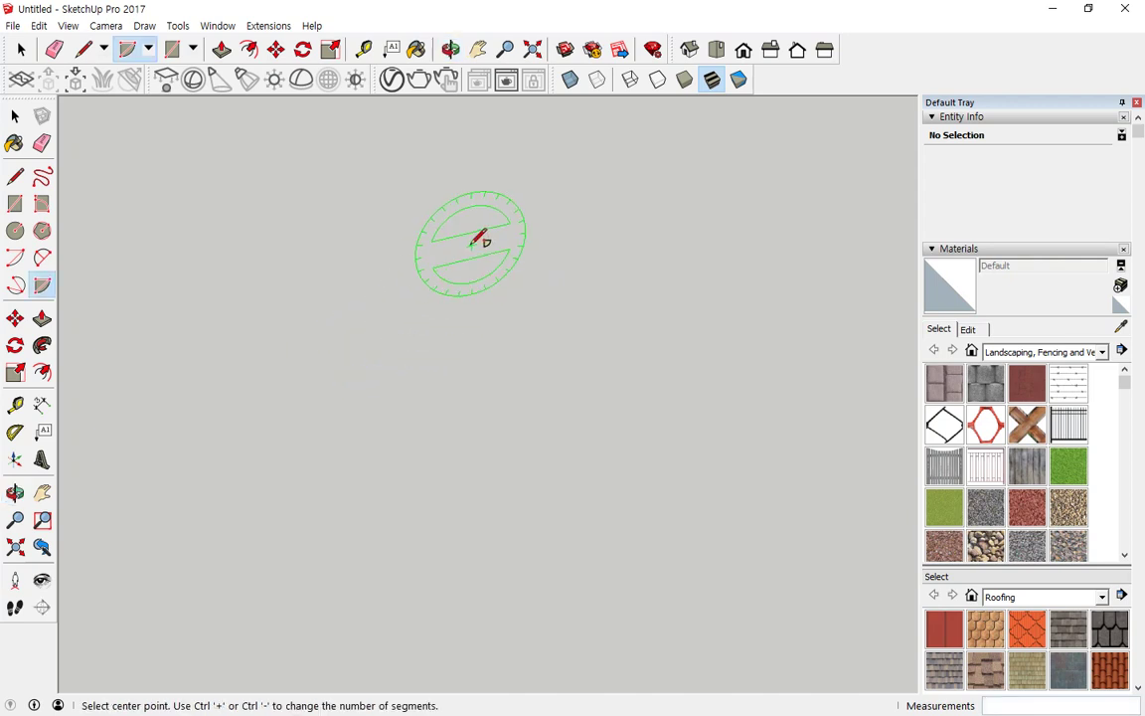
{"action": "left_click", "coordinate": [452, 261]}
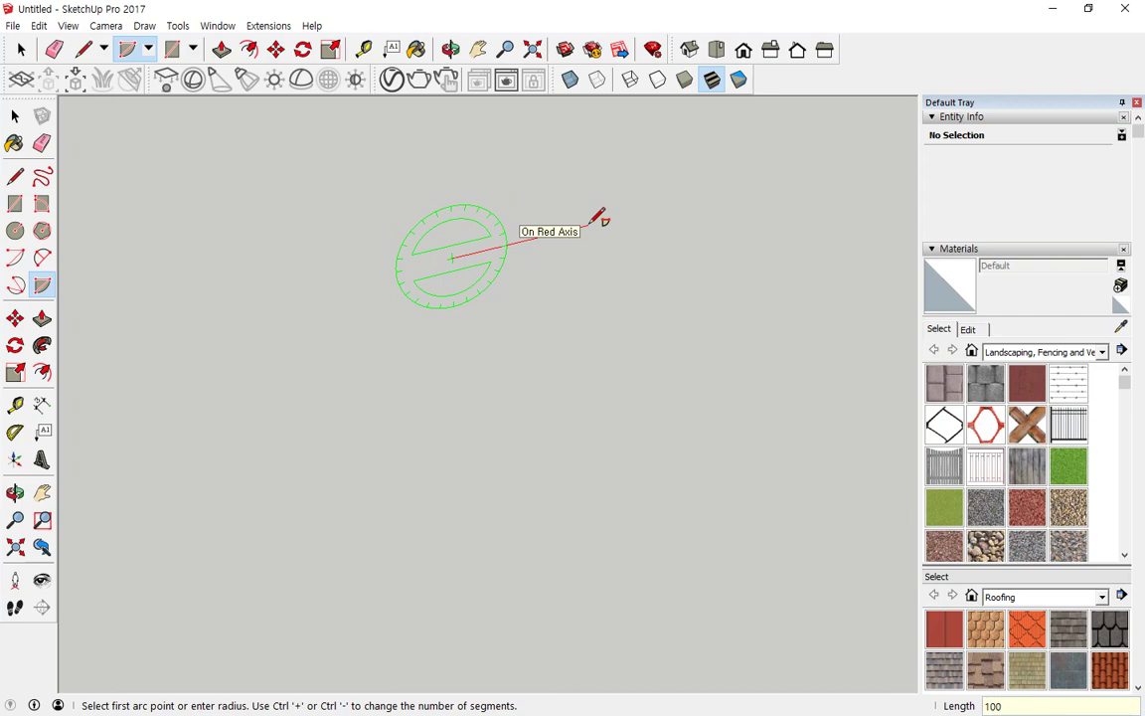
{"action": "key", "text": "Return"}
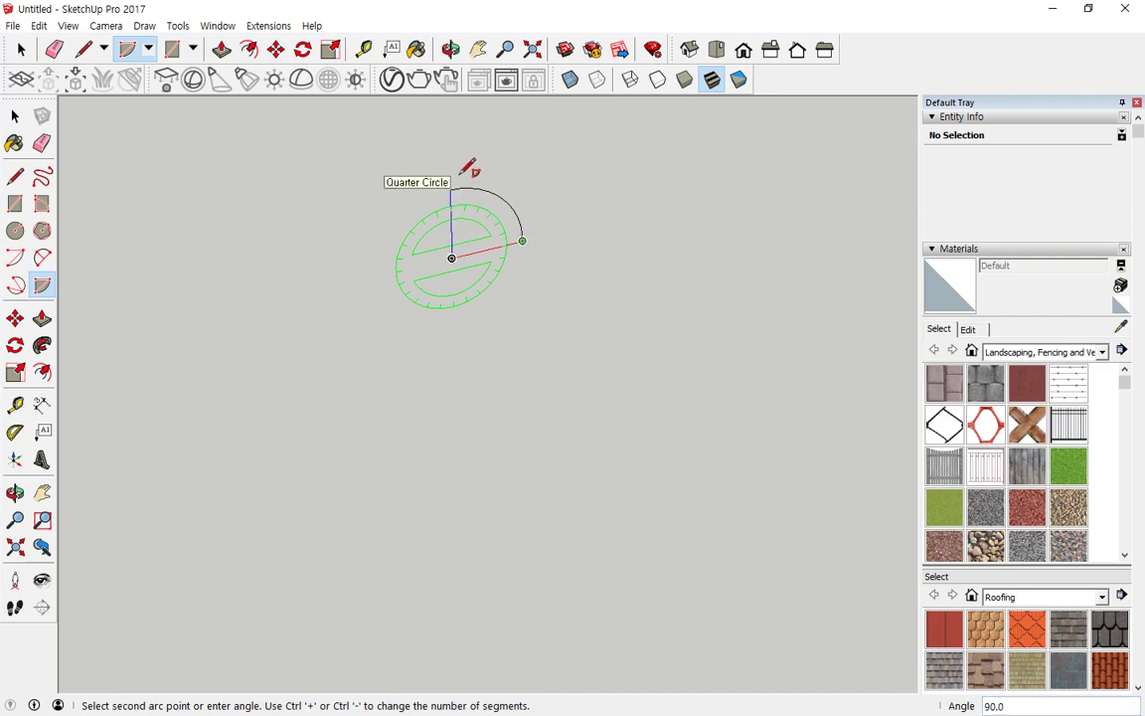
{"action": "key", "text": "Return"}
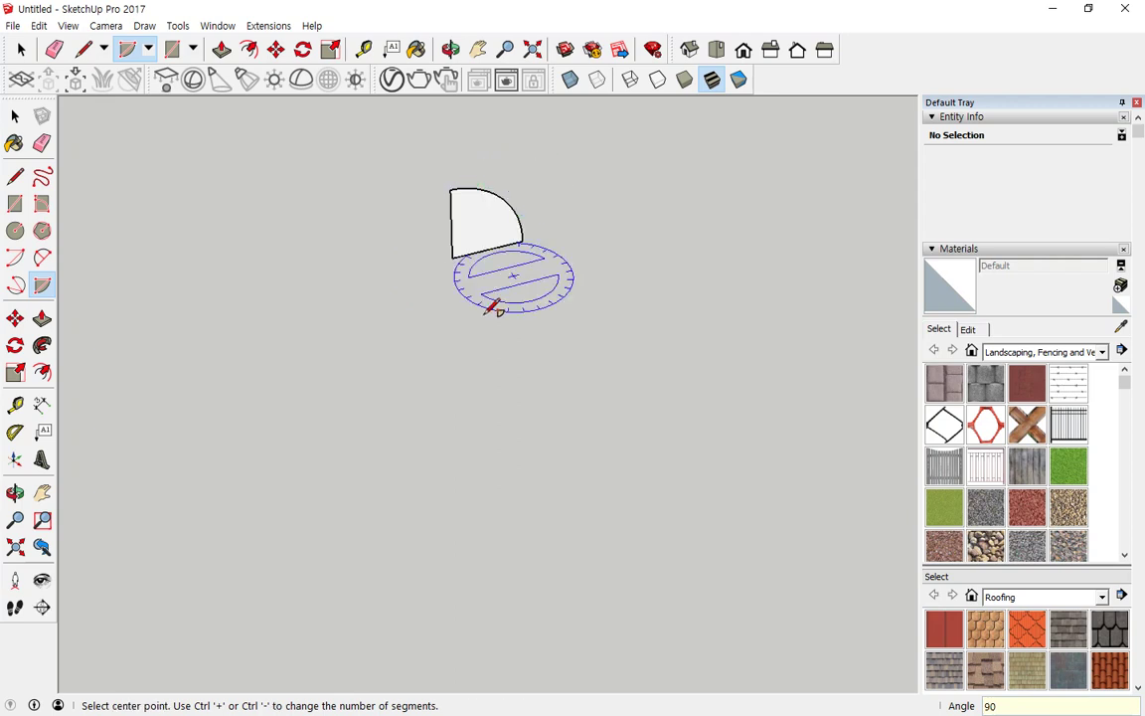
{"action": "middle_click_drag", "start_coordinate": [413, 253], "coordinate": [369, 265]}
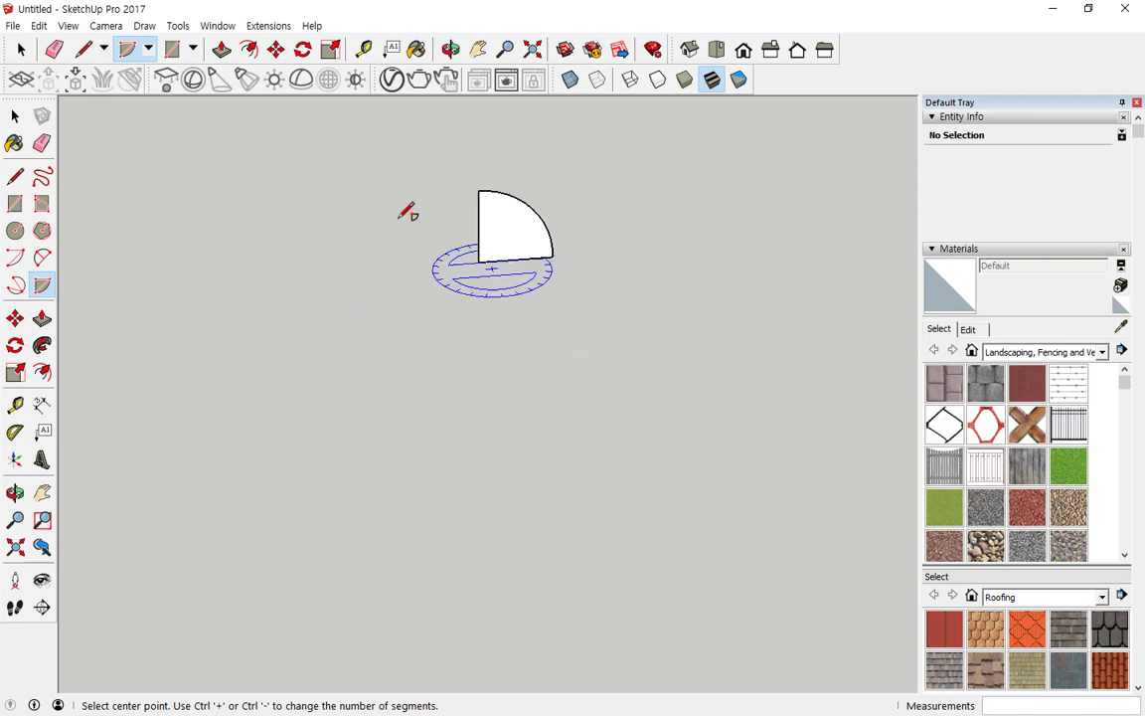
Draw a horizontal circle with a radius of about 41 mm directly below the pie's vertical edge
{"action": "left_click", "coordinate": [173, 50]}
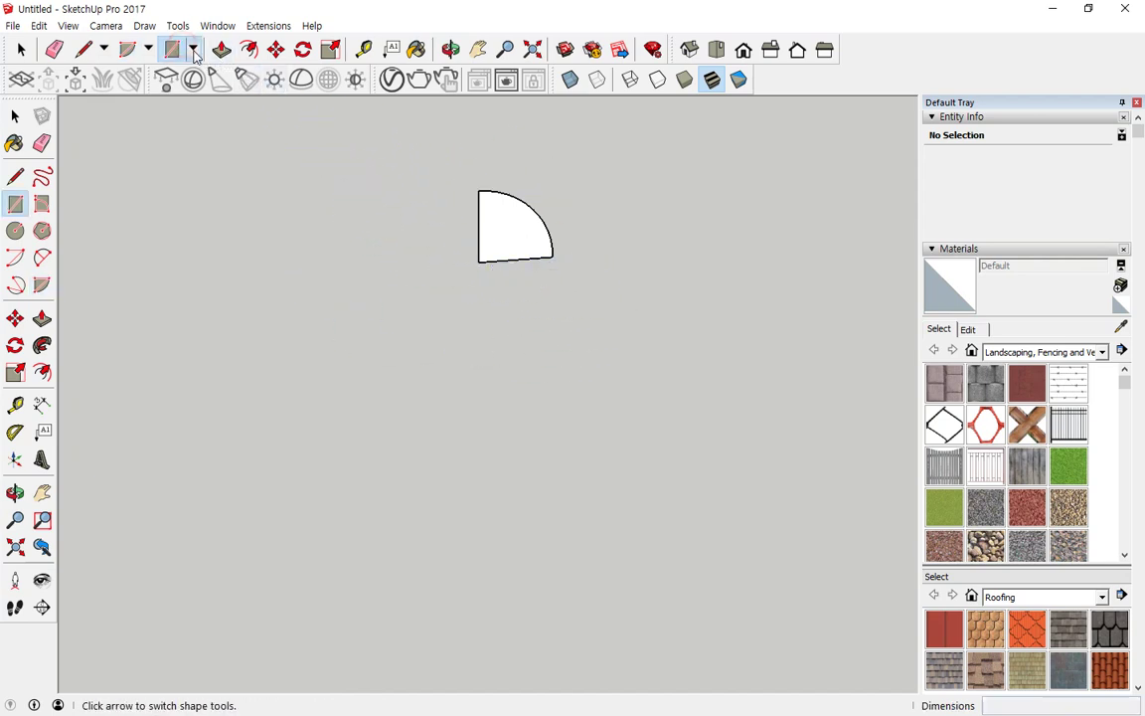
{"action": "left_click", "coordinate": [195, 50]}
{"action": "left_click", "coordinate": [201, 113]}
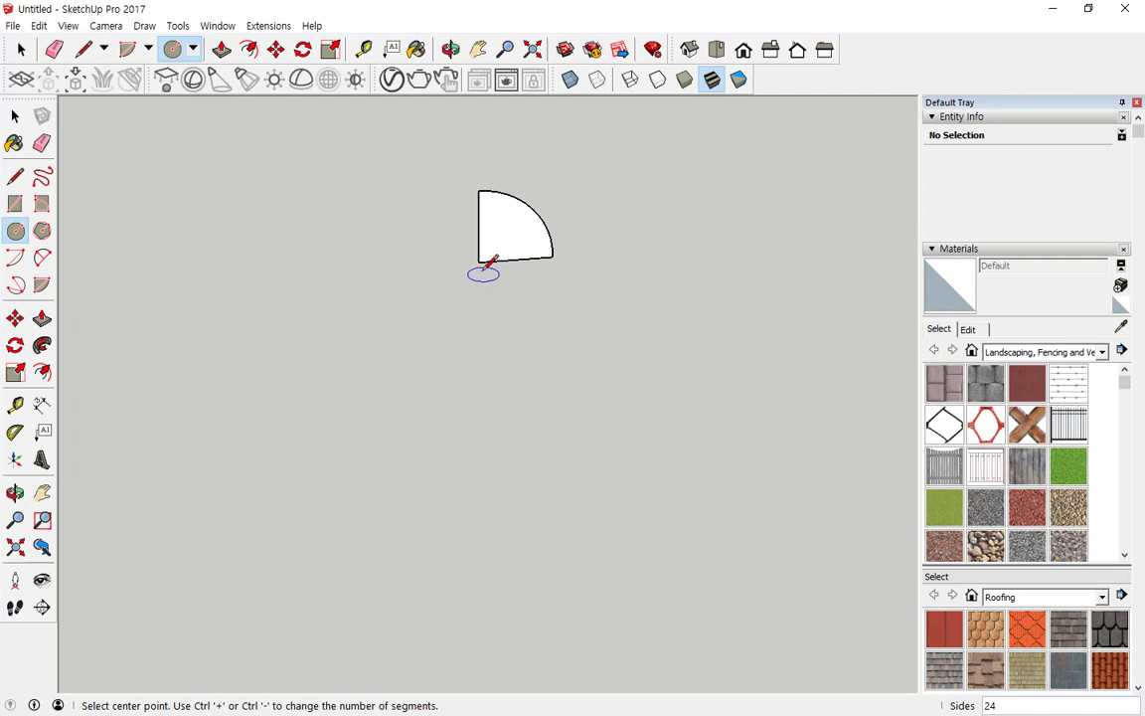
{"action": "left_click", "coordinate": [476, 354]}
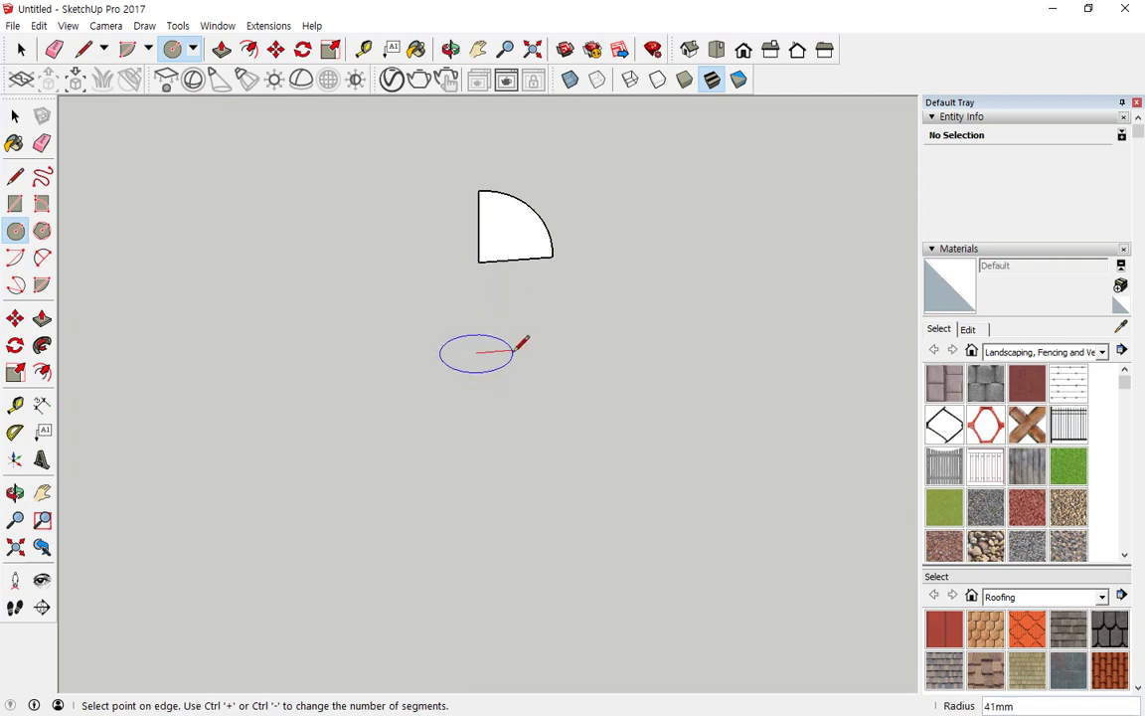
{"action": "left_click", "coordinate": [514, 349]}
{"action": "mouse_move", "coordinate": [366, 332]}
{"action": "middle_mouse_down"}
{"action": "mouse_move", "coordinate": [539, 453]}
{"action": "mouse_move", "coordinate": [692, 408]}
{"action": "mouse_move", "coordinate": [634, 442]}
{"action": "middle_mouse_up"}
Try to sweep the pie face along the circle's edge with Follow Me, and undo the sweep
{"action": "left_click", "coordinate": [178, 26]}
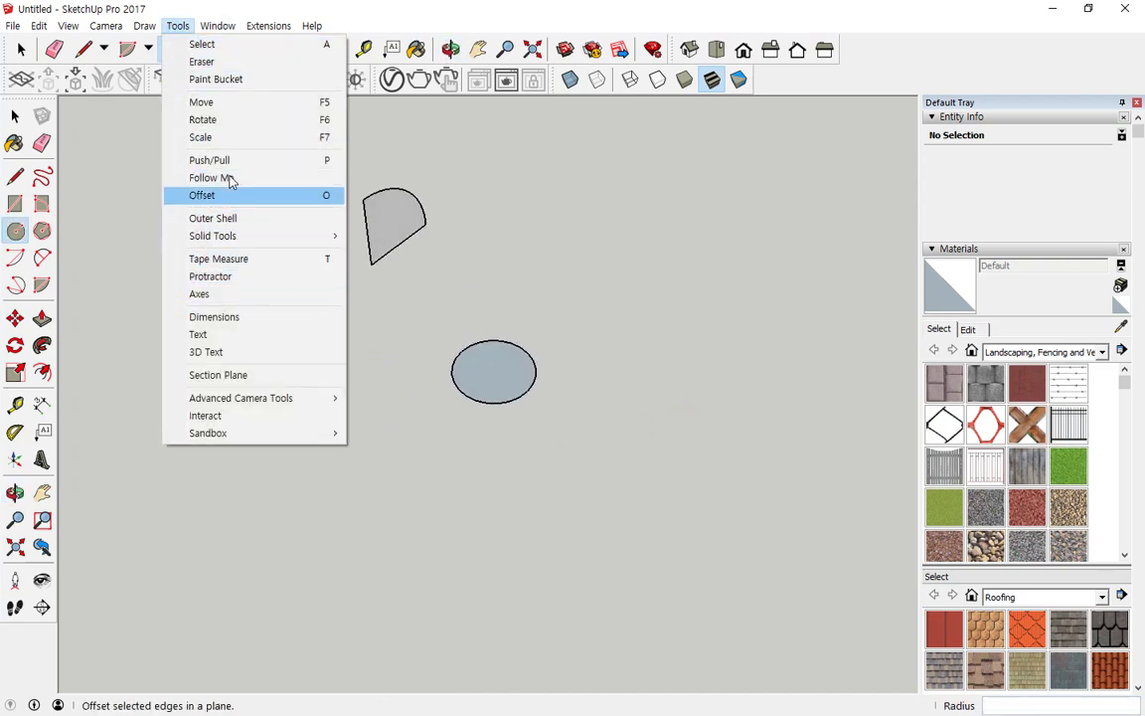
{"action": "left_click", "coordinate": [383, 7]}
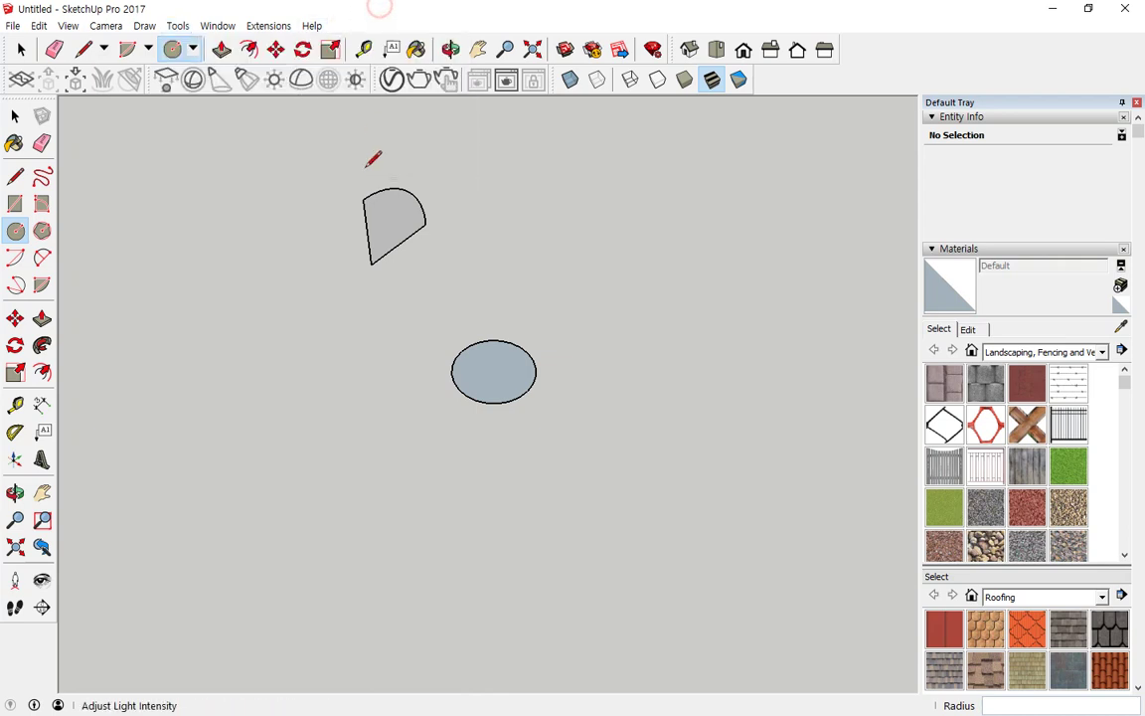
{"action": "left_click", "coordinate": [43, 345]}
{"action": "left_click", "coordinate": [387, 241]}
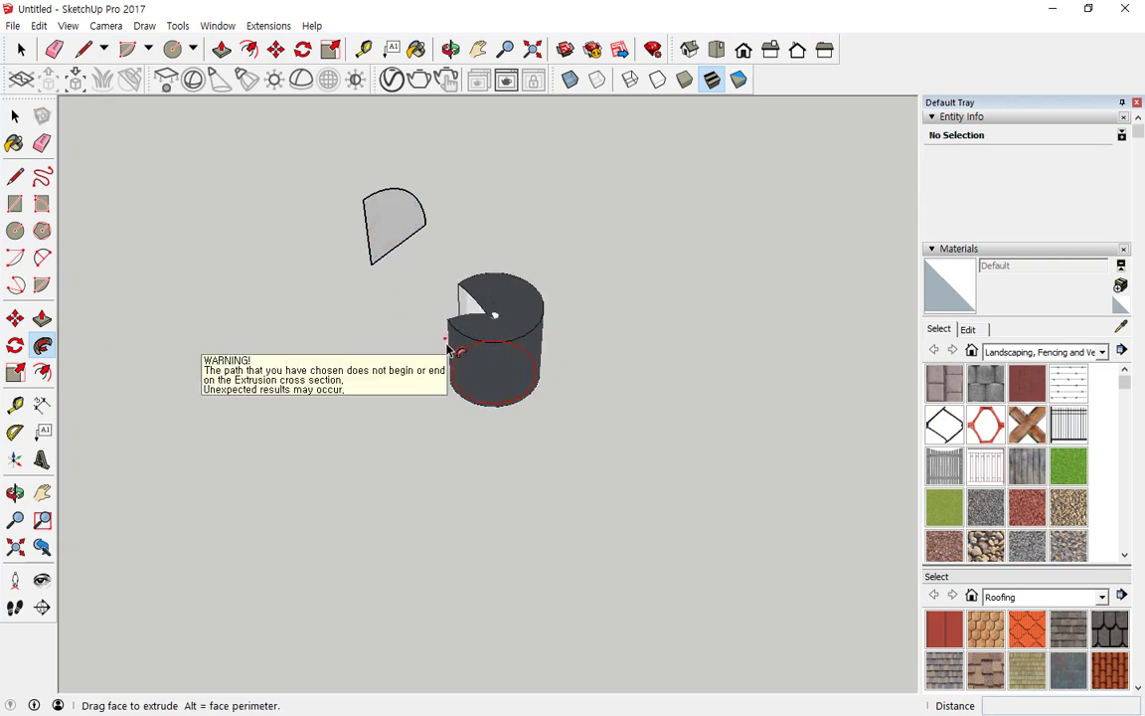
{"action": "left_click", "coordinate": [459, 385]}
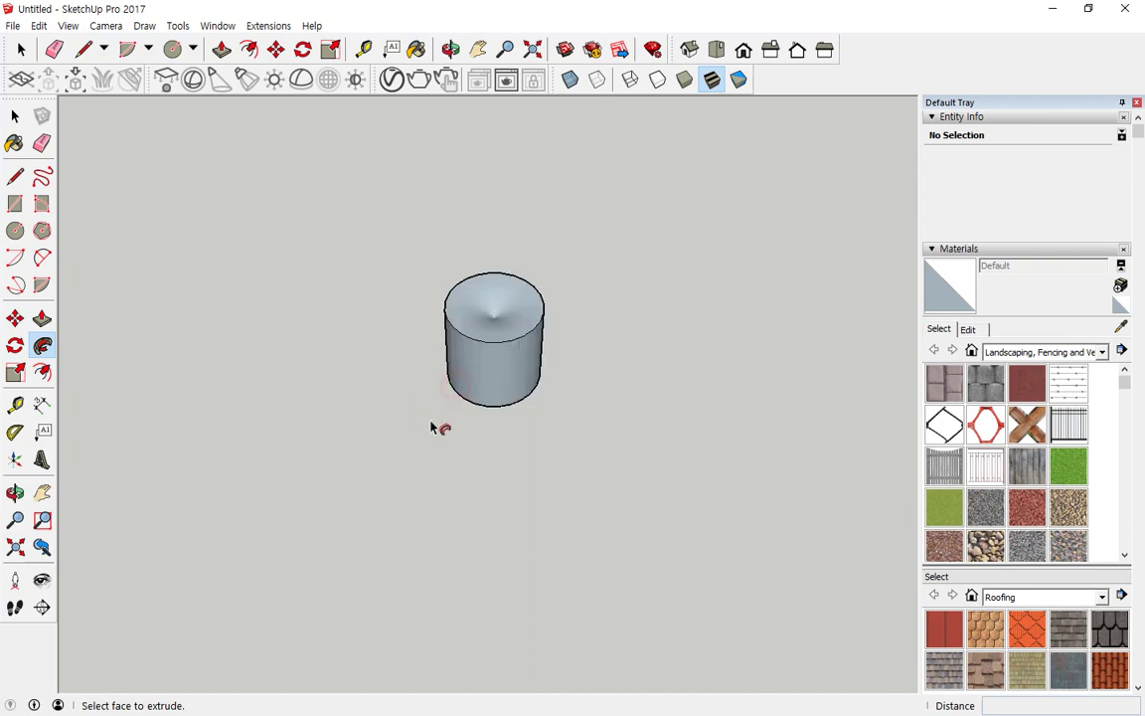
{"action": "middle_click_drag", "start_coordinate": [439, 430], "coordinate": [242, 251]}
{"action": "key", "text": "ctrl+z"}
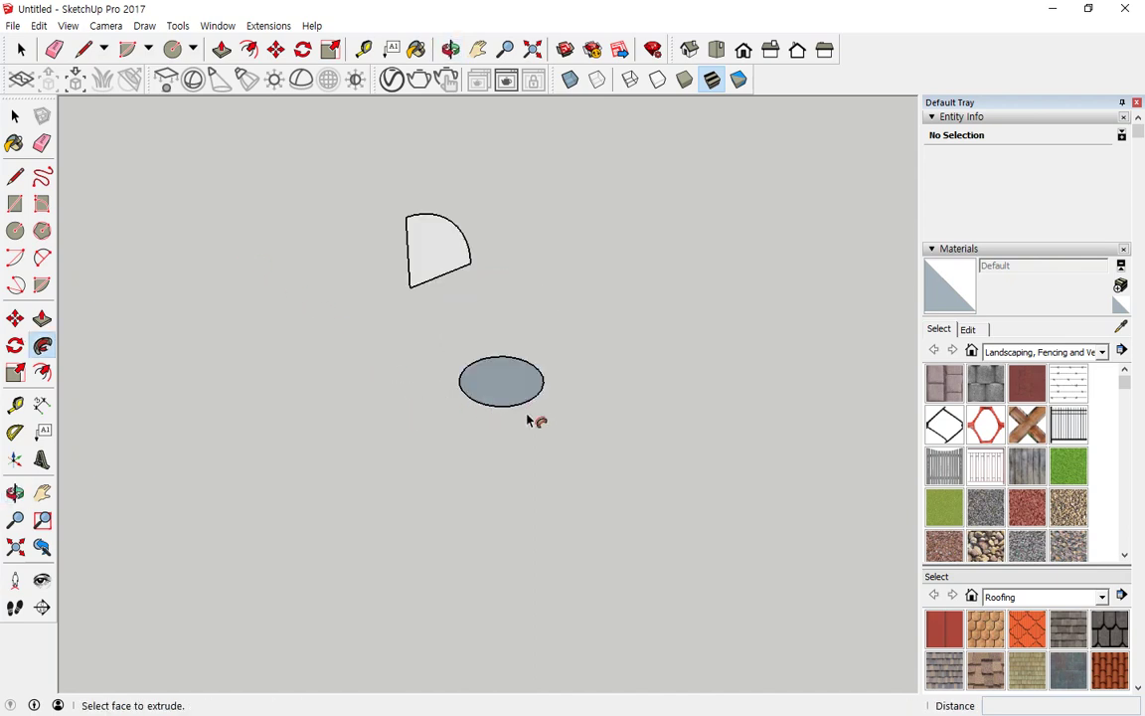
Delete the circle below the pie, face and edge together
{"action": "key", "text": "space"}
{"action": "left_click_drag", "start_coordinate": [582, 439], "coordinate": [376, 304]}
{"action": "key", "text": "Delete"}
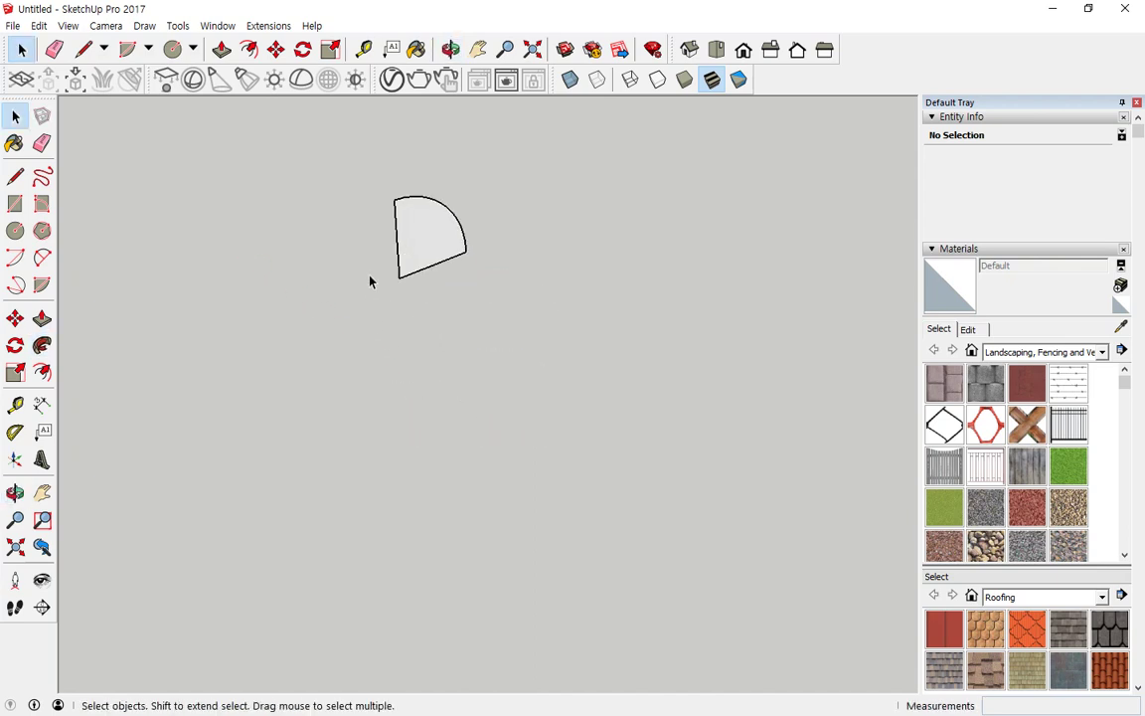
Draw a horizontal circle with a radius of about 77 mm centred on the pie's upper corner
{"action": "left_click", "coordinate": [174, 50]}
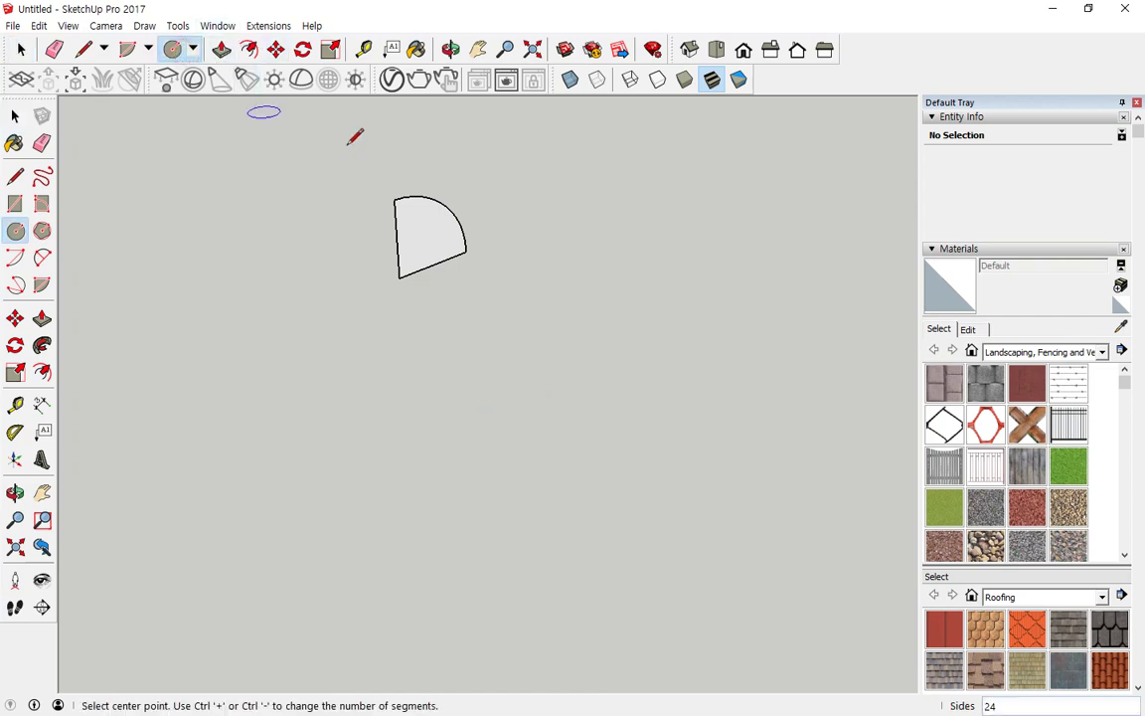
{"action": "left_click", "coordinate": [394, 200]}
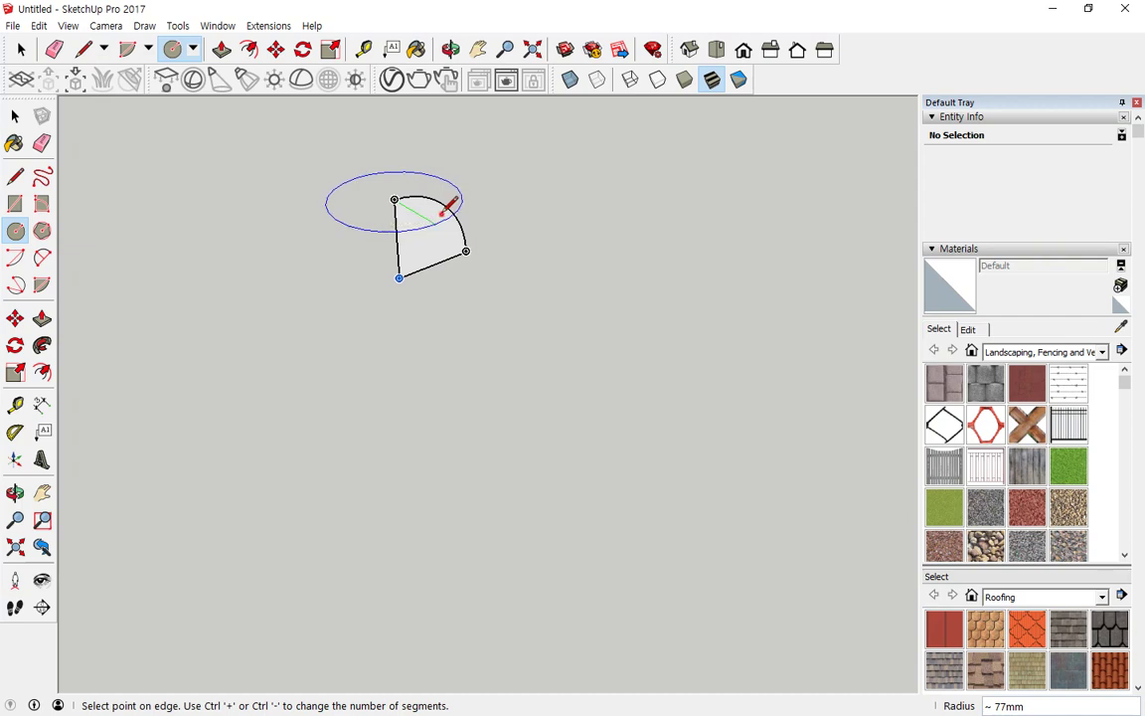
{"action": "left_click", "coordinate": [453, 216]}
{"action": "middle_click_drag", "start_coordinate": [375, 222], "coordinate": [327, 101]}
{"action": "middle_click_drag", "start_coordinate": [334, 266], "coordinate": [325, 250]}
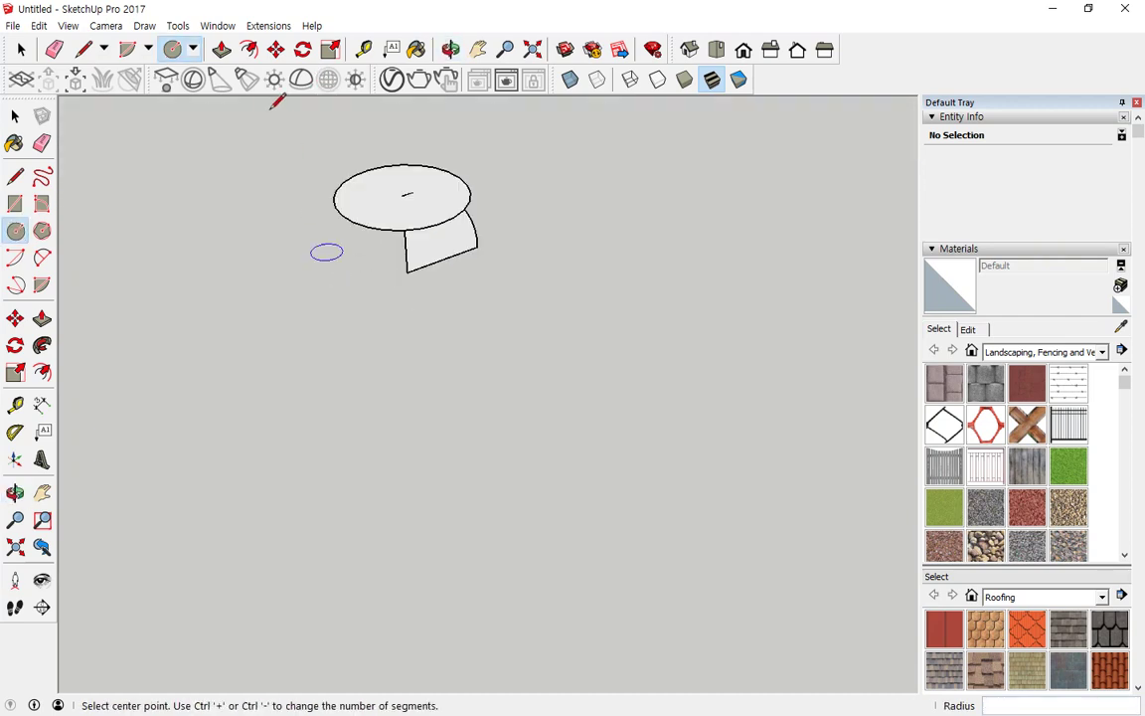
Move the whole circle, face and edge, about 198 mm straight down so it sits clear below the pie
{"action": "left_click", "coordinate": [276, 49]}
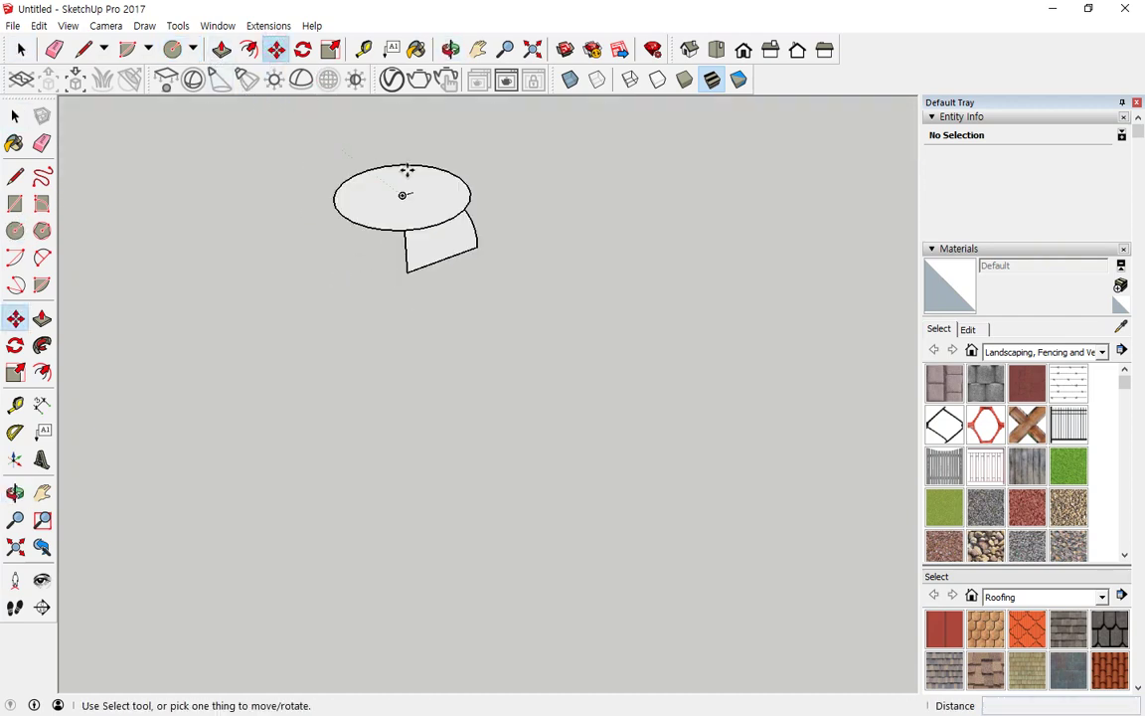
{"action": "key", "text": "space"}
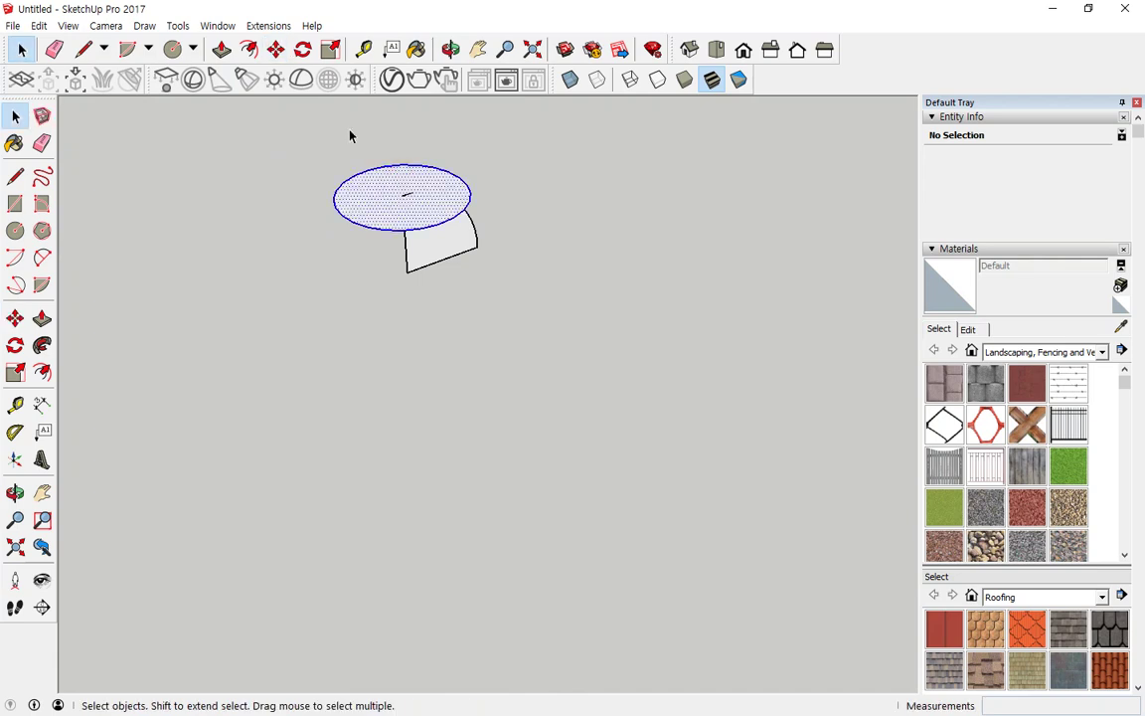
{"action": "left_click", "coordinate": [275, 50]}
{"action": "left_click", "coordinate": [397, 177]}
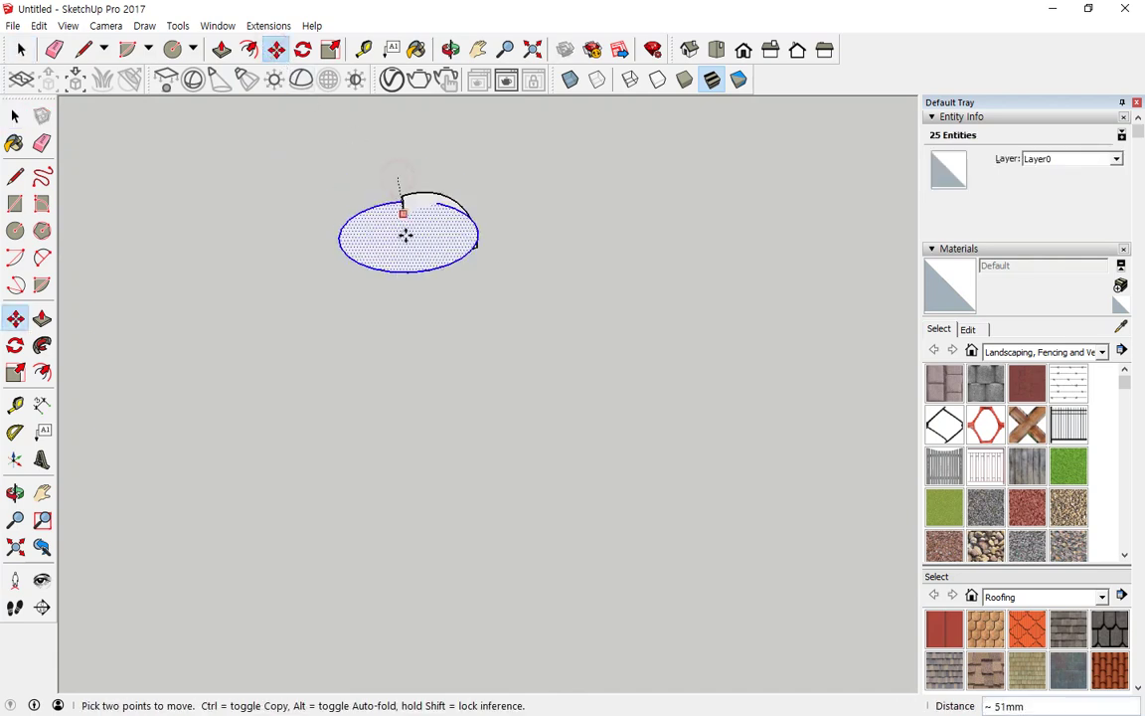
{"action": "left_click", "coordinate": [409, 319]}
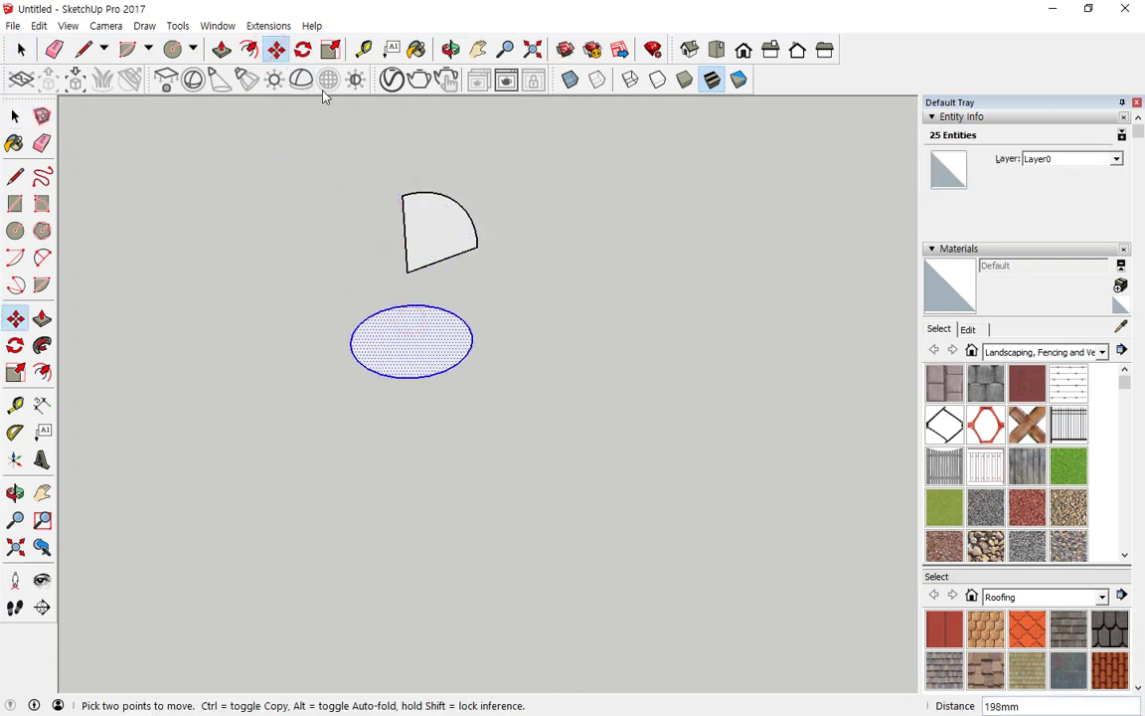
Sweep the pie face around the circle with Follow Me to form a dome
{"action": "left_click", "coordinate": [42, 345]}
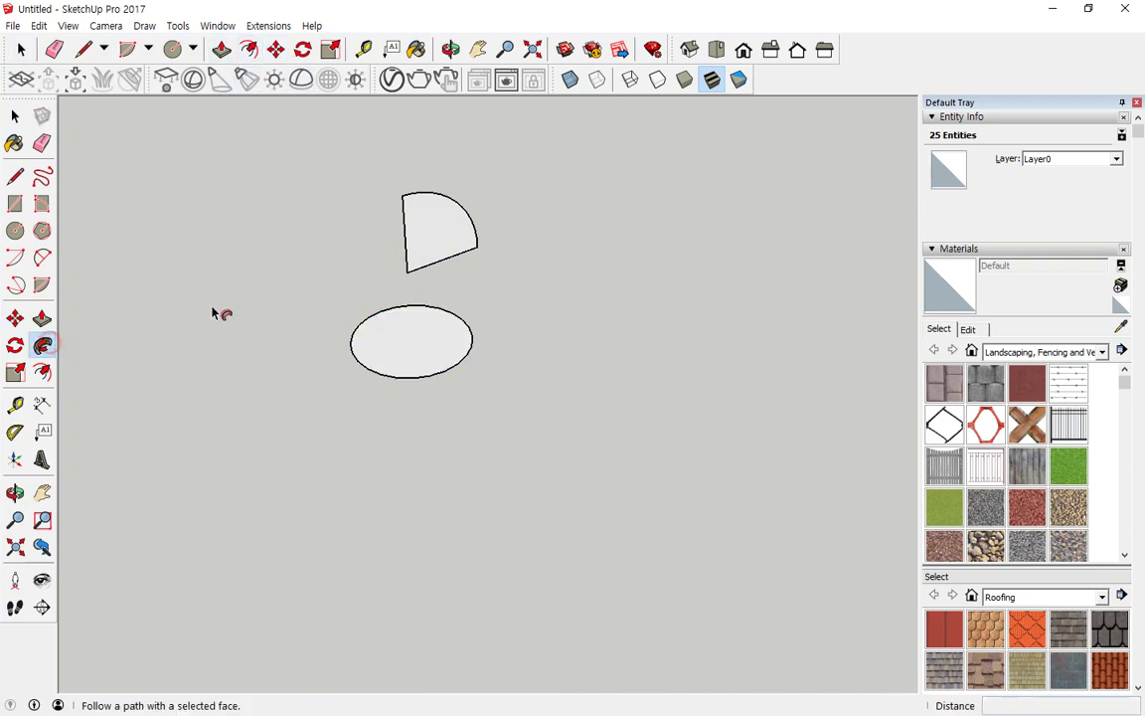
{"action": "left_click", "coordinate": [422, 242]}
{"action": "left_click", "coordinate": [423, 312]}
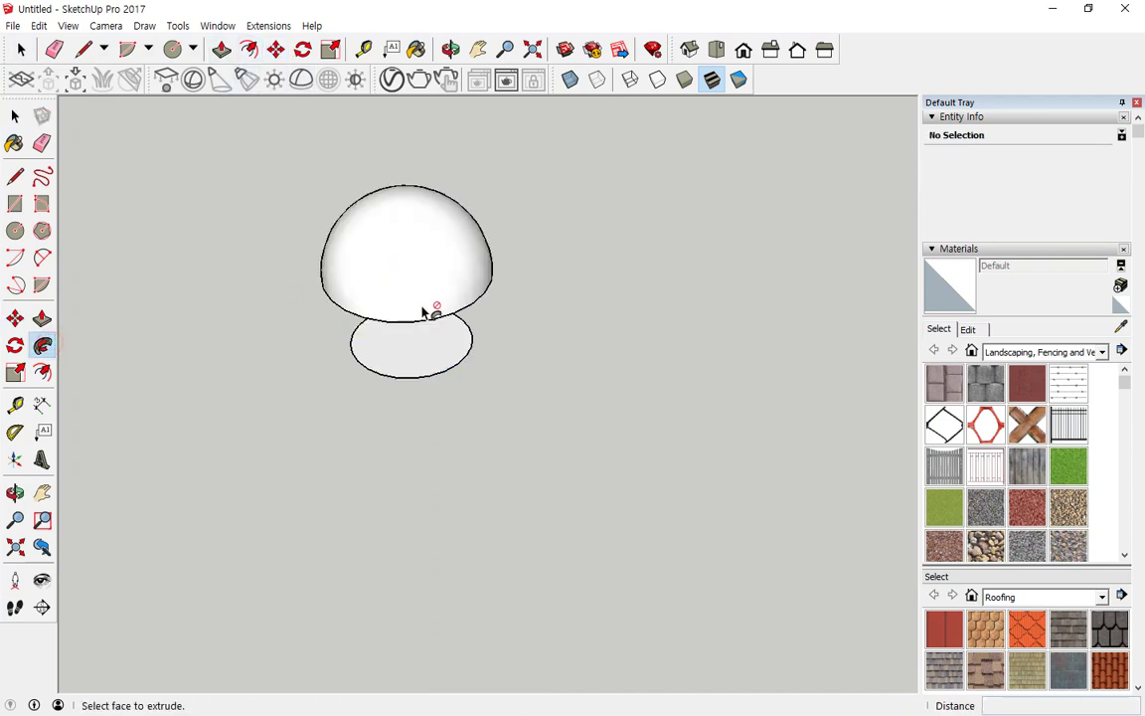
Delete the path circle beneath the dome
{"action": "middle_click_drag", "start_coordinate": [526, 342], "coordinate": [511, 257]}
{"action": "key", "text": "space"}
{"action": "left_click", "coordinate": [508, 394]}
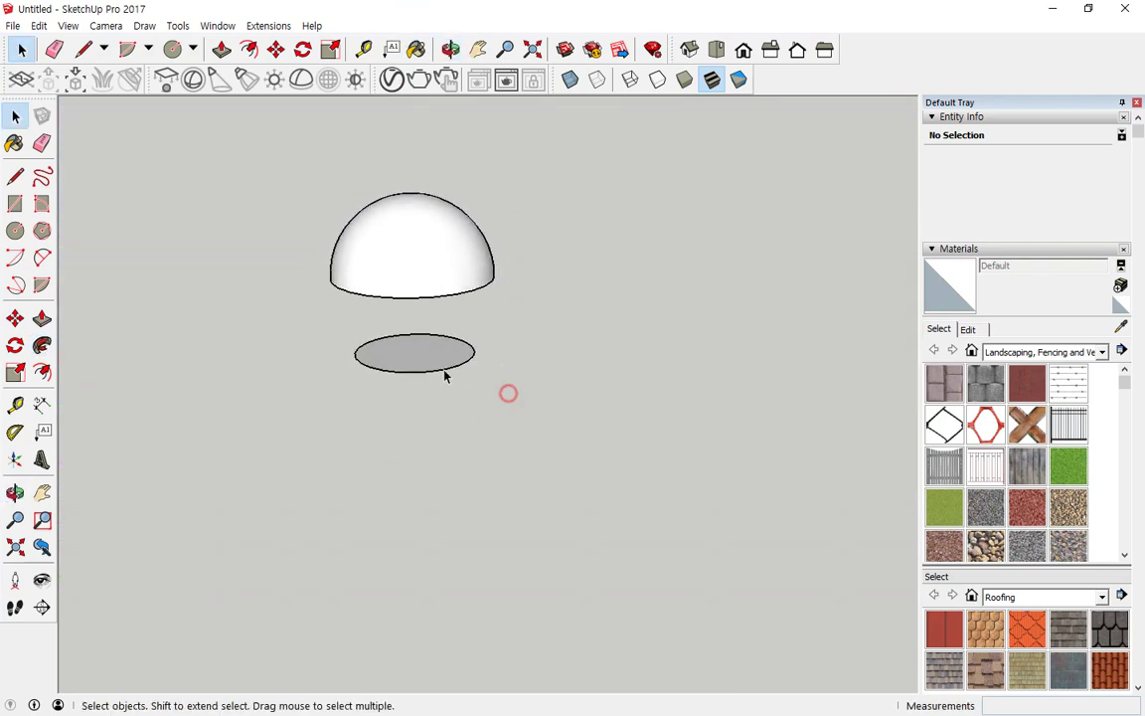
{"action": "left_click", "coordinate": [429, 358]}
{"action": "key", "text": "Delete"}
{"action": "middle_click_drag", "start_coordinate": [376, 449], "coordinate": [350, 509]}
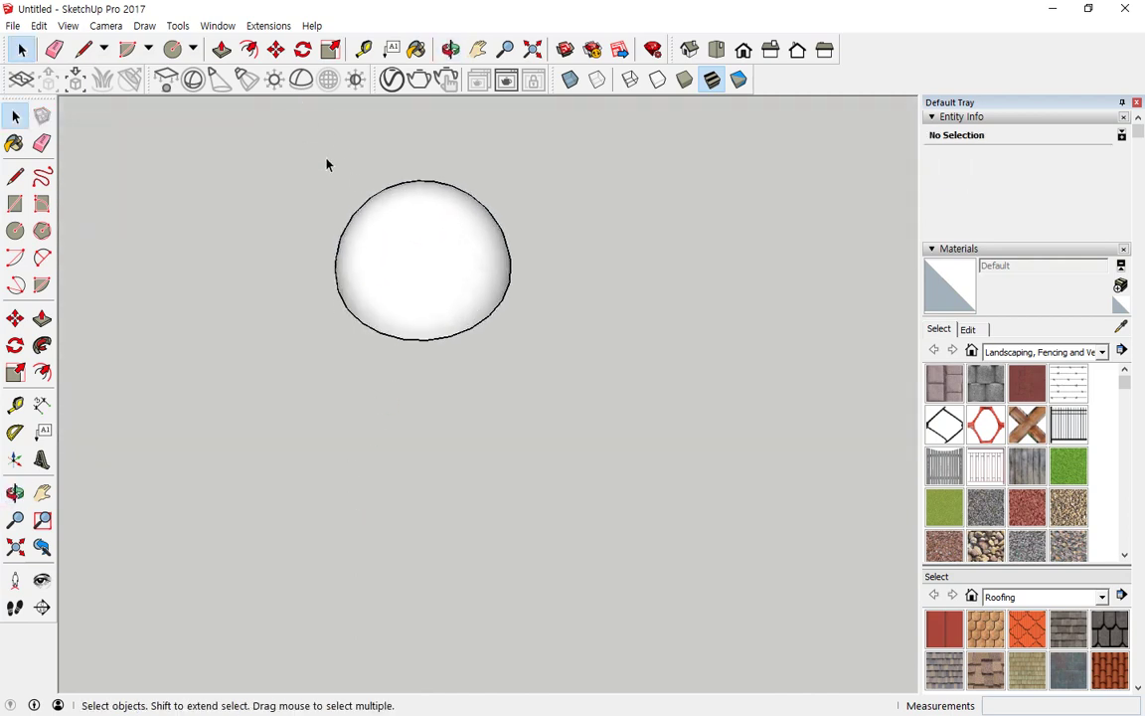
Switch to the Top standard view and look at the dome from above
{"action": "middle_click_drag", "start_coordinate": [325, 164], "coordinate": [378, 422]}
{"action": "scroll", "coordinate": [310, 302], "scroll_direction": "down", "scroll_amount": 2}
{"action": "left_click", "coordinate": [104, 27]}
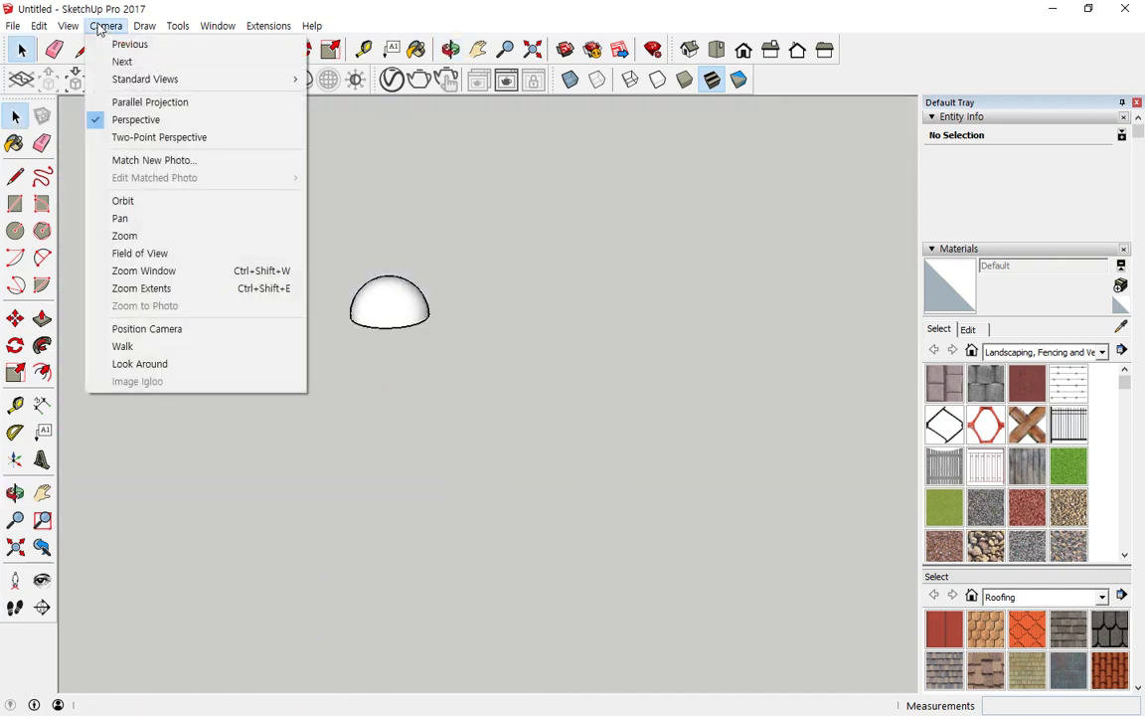
{"action": "mouse_move", "coordinate": [166, 90]}
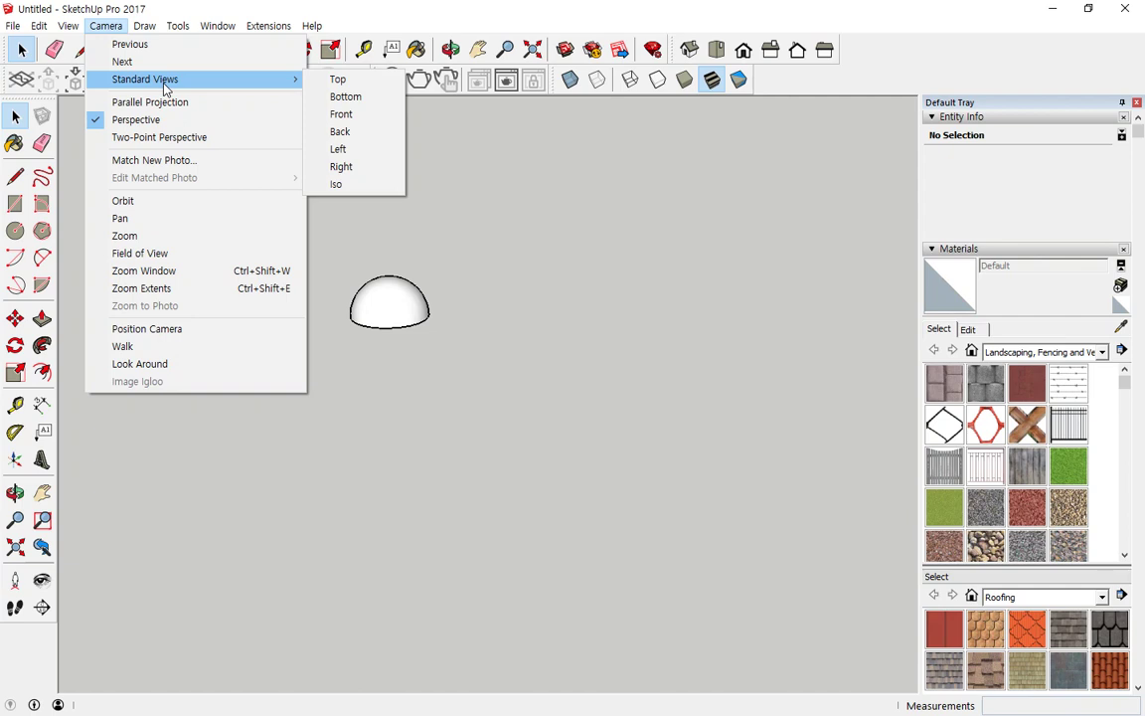
{"action": "left_click", "coordinate": [337, 79]}
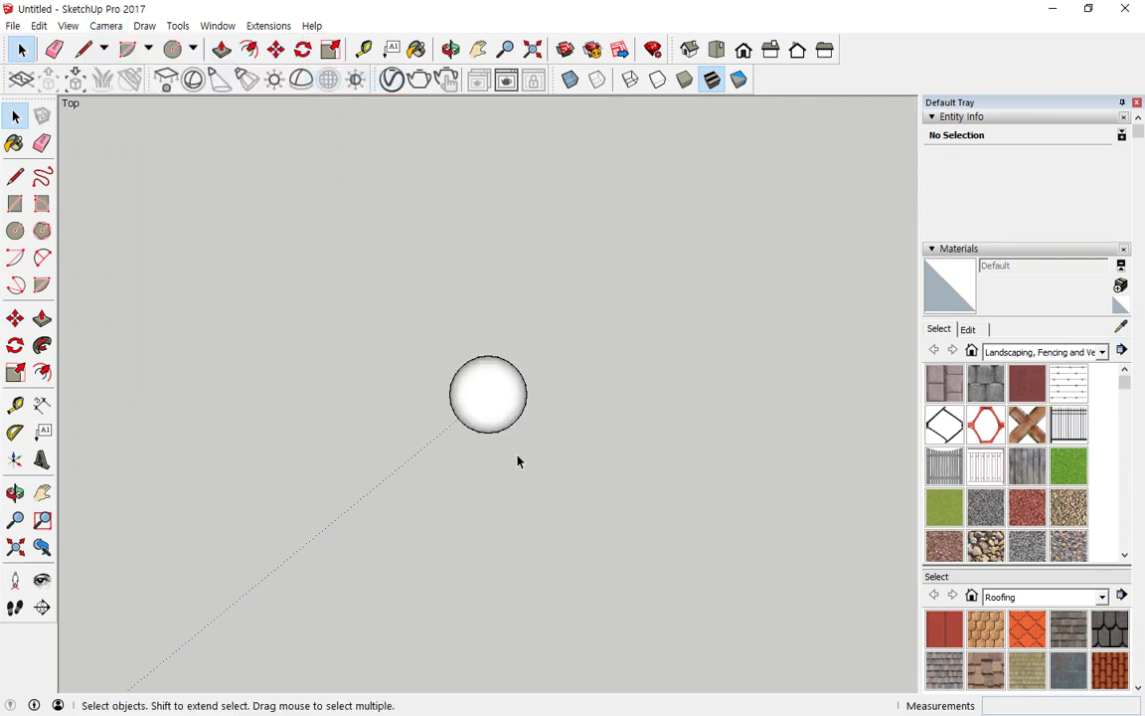
{"action": "scroll", "coordinate": [516, 460], "scroll_direction": "up", "scroll_amount": 2}
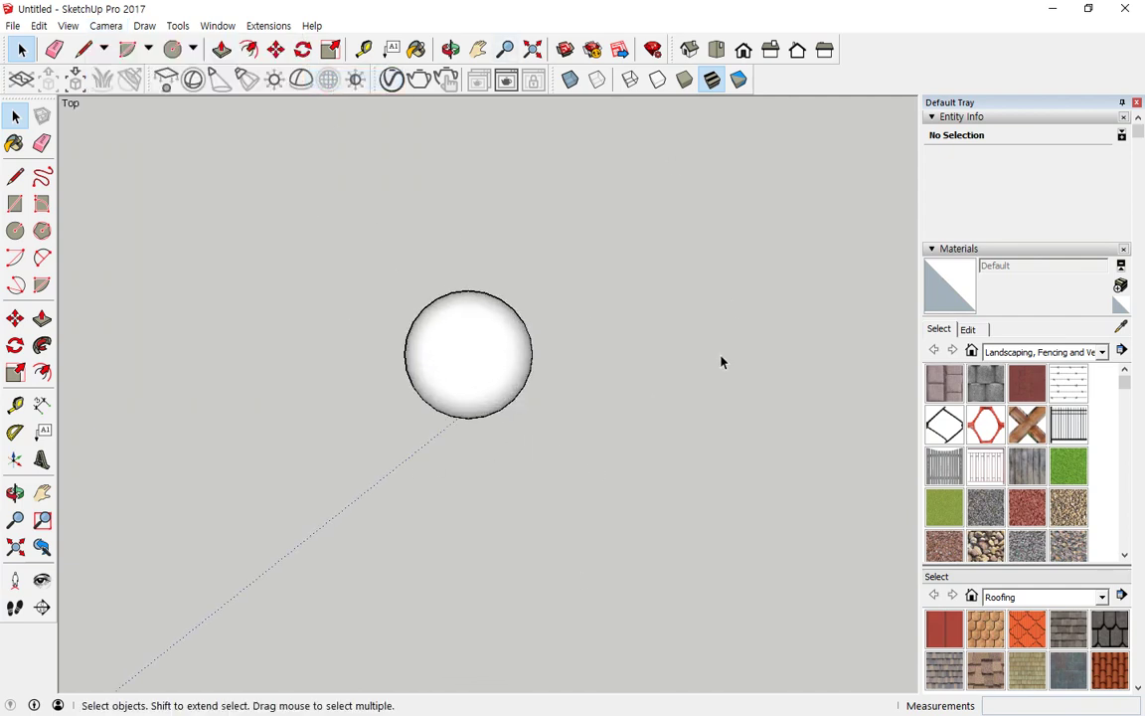
Collapse every tray panel except Soften Edges
{"action": "left_click", "coordinate": [944, 119]}
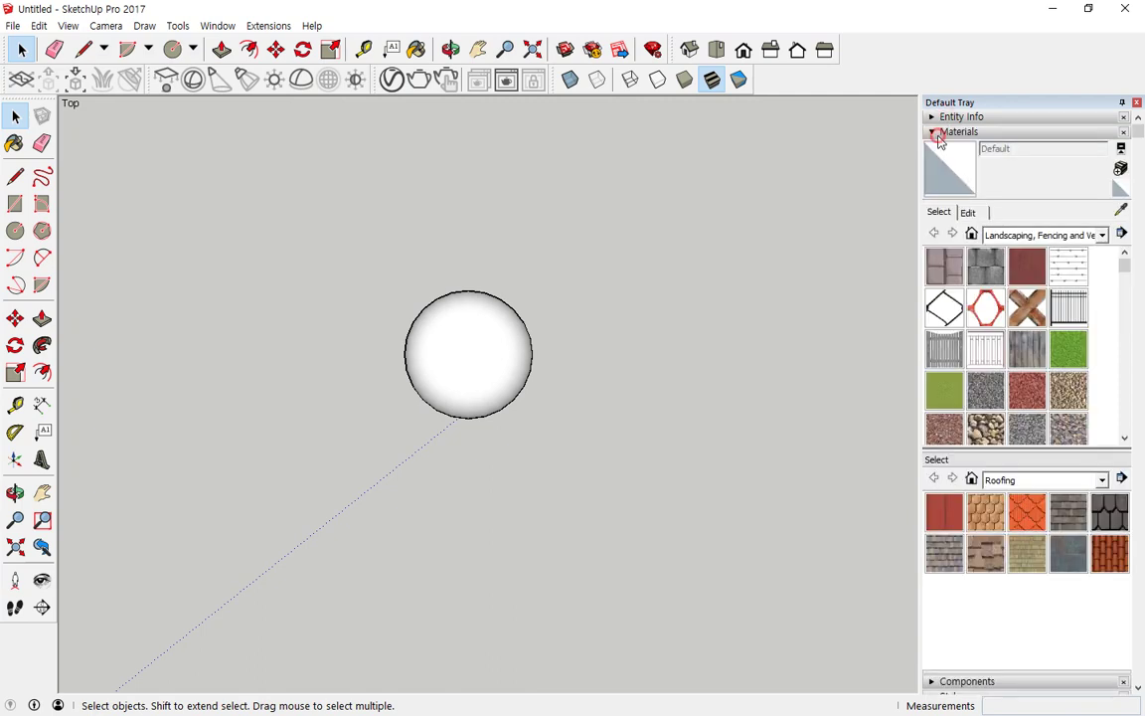
{"action": "left_click", "coordinate": [939, 133]}
{"action": "left_click", "coordinate": [925, 209]}
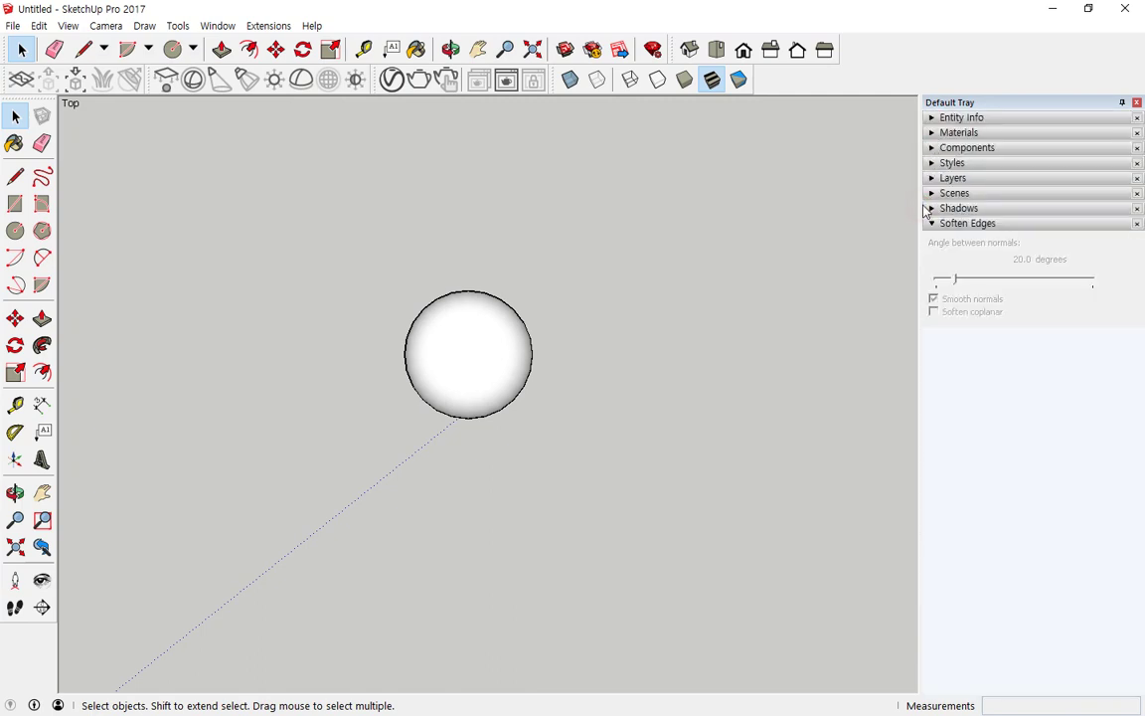
{"action": "left_click", "coordinate": [935, 224]}
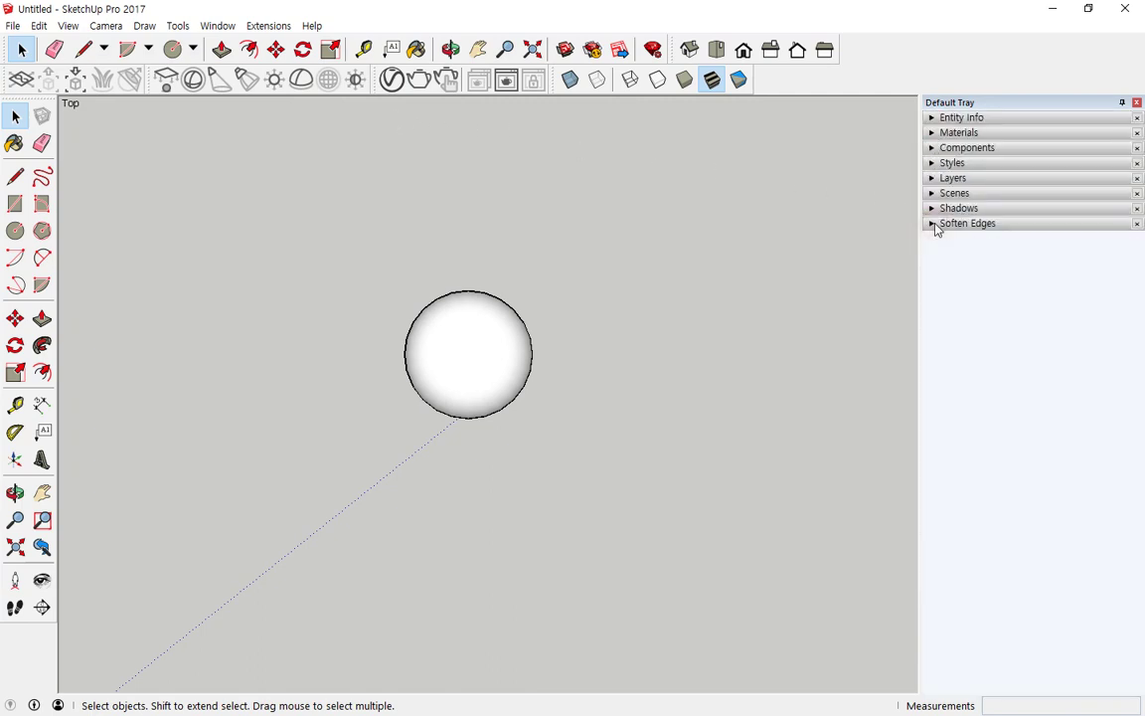
{"action": "left_click", "coordinate": [935, 223]}
Try different Soften Edges angles on the selected dome, ending at 26.5 degrees with smooth normals on
{"action": "left_click_drag", "start_coordinate": [634, 284], "coordinate": [265, 578]}
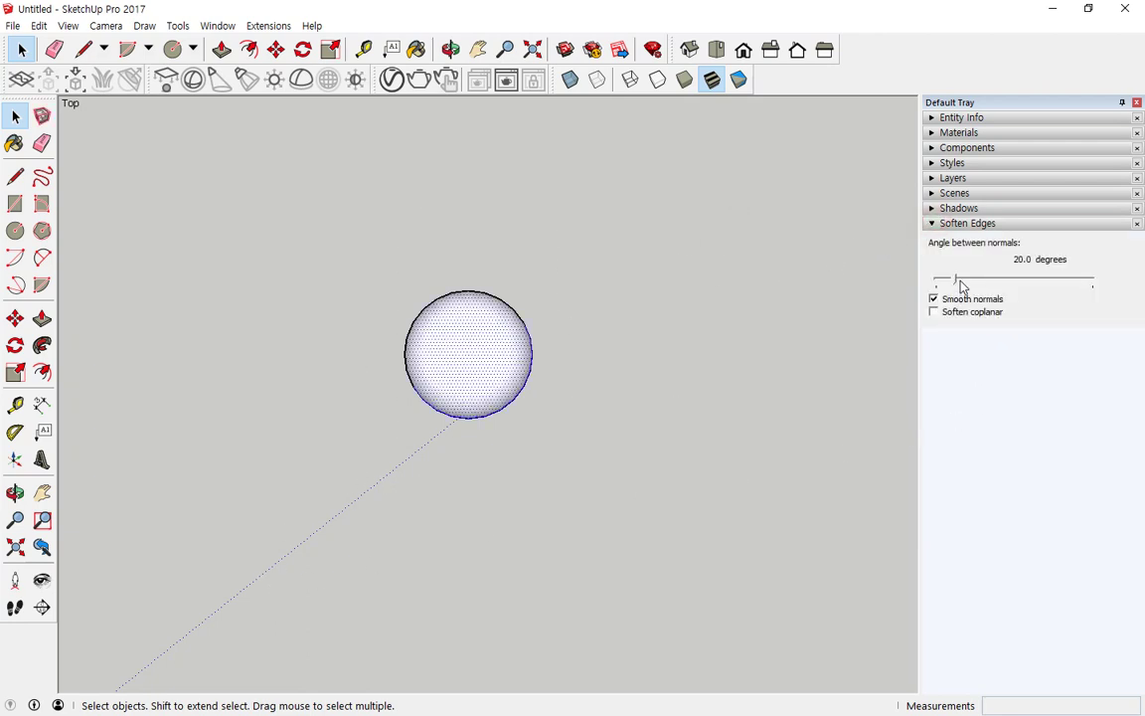
{"action": "mouse_move", "coordinate": [960, 283]}
{"action": "left_mouse_down"}
{"action": "mouse_move", "coordinate": [1046, 285]}
{"action": "mouse_move", "coordinate": [940, 284]}
{"action": "left_mouse_up"}
{"action": "left_click", "coordinate": [944, 300]}
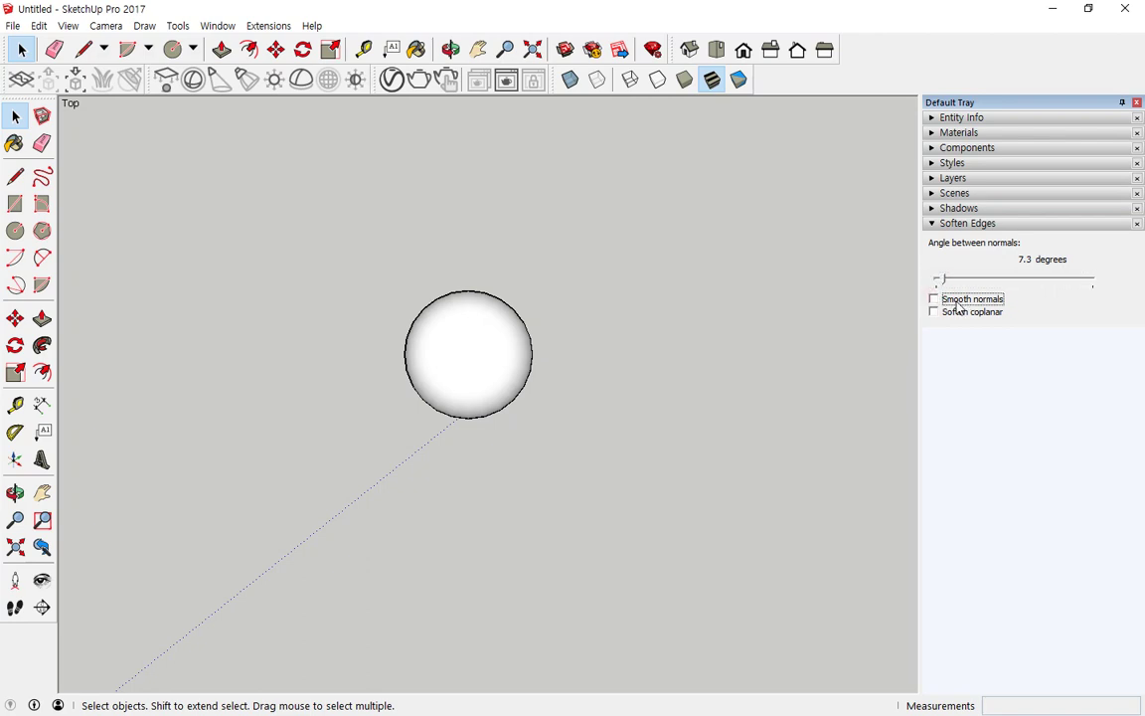
{"action": "left_click", "coordinate": [983, 282]}
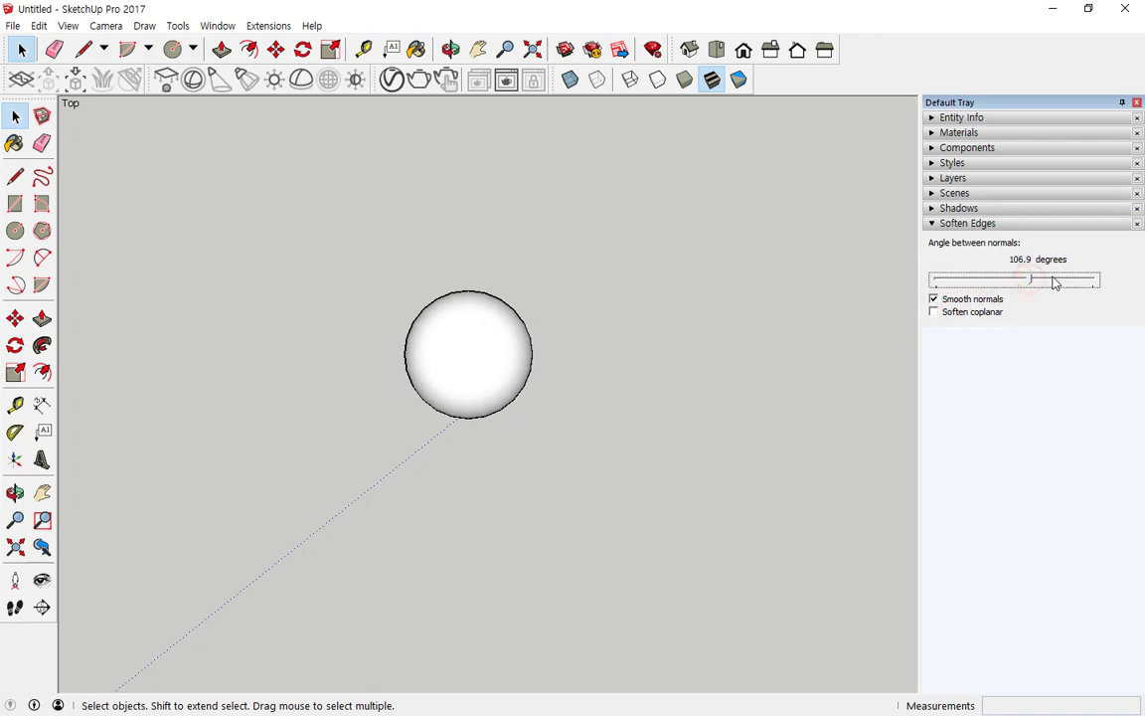
{"action": "left_click_drag", "start_coordinate": [1063, 283], "coordinate": [961, 283]}
{"action": "middle_click_drag", "start_coordinate": [344, 430], "coordinate": [377, 149]}
{"action": "scroll", "coordinate": [425, 428], "scroll_direction": "up", "scroll_amount": 3}
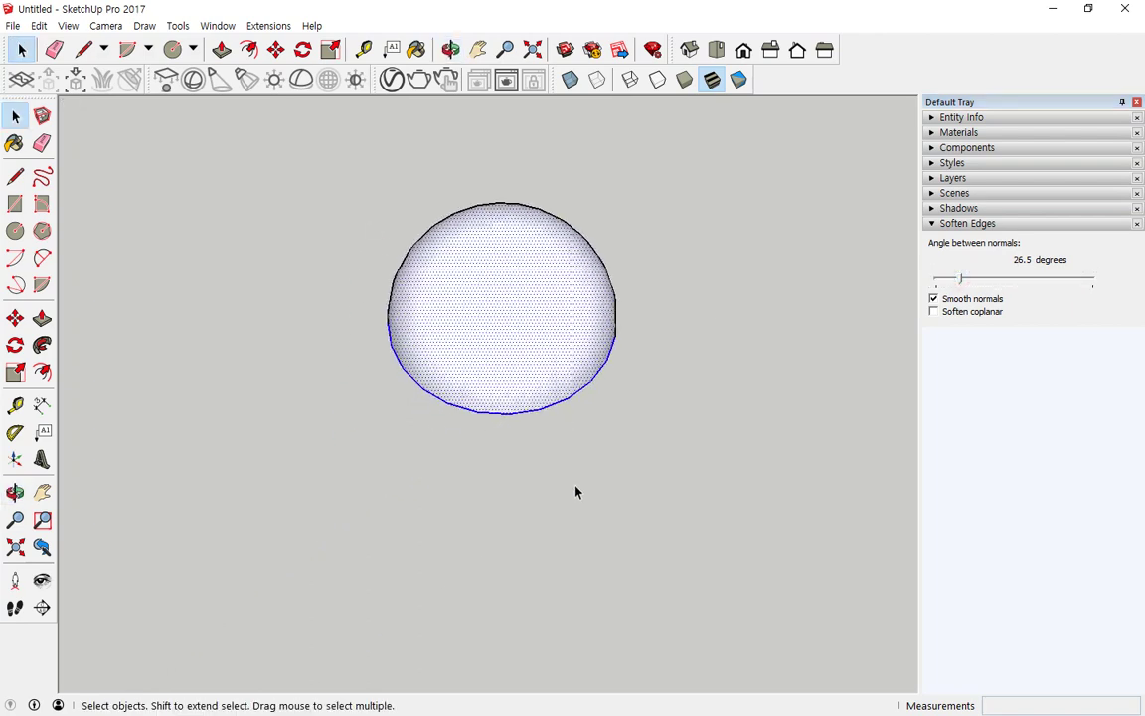
{"action": "middle_click_drag", "start_coordinate": [574, 487], "coordinate": [586, 361]}
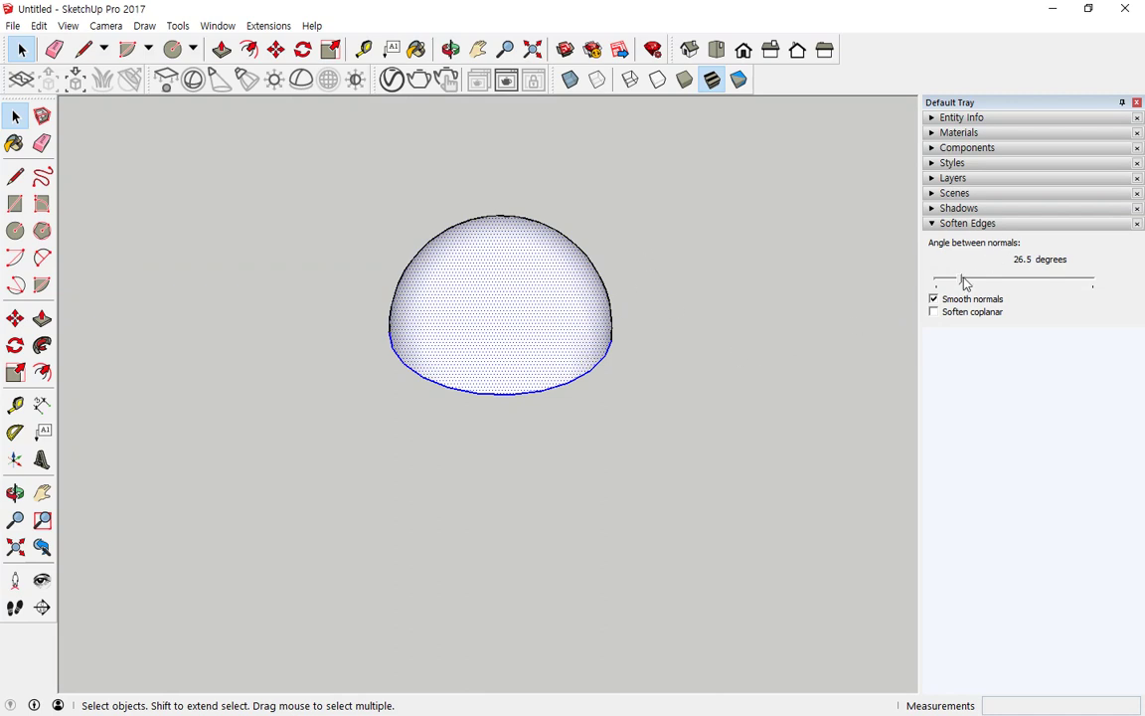
Try to unsoften the dome by lowering the angle between normals to 0.0 degrees, and clear the selection
{"action": "left_click_drag", "start_coordinate": [964, 283], "coordinate": [925, 288]}
{"action": "middle_click_drag", "start_coordinate": [669, 259], "coordinate": [666, 368]}
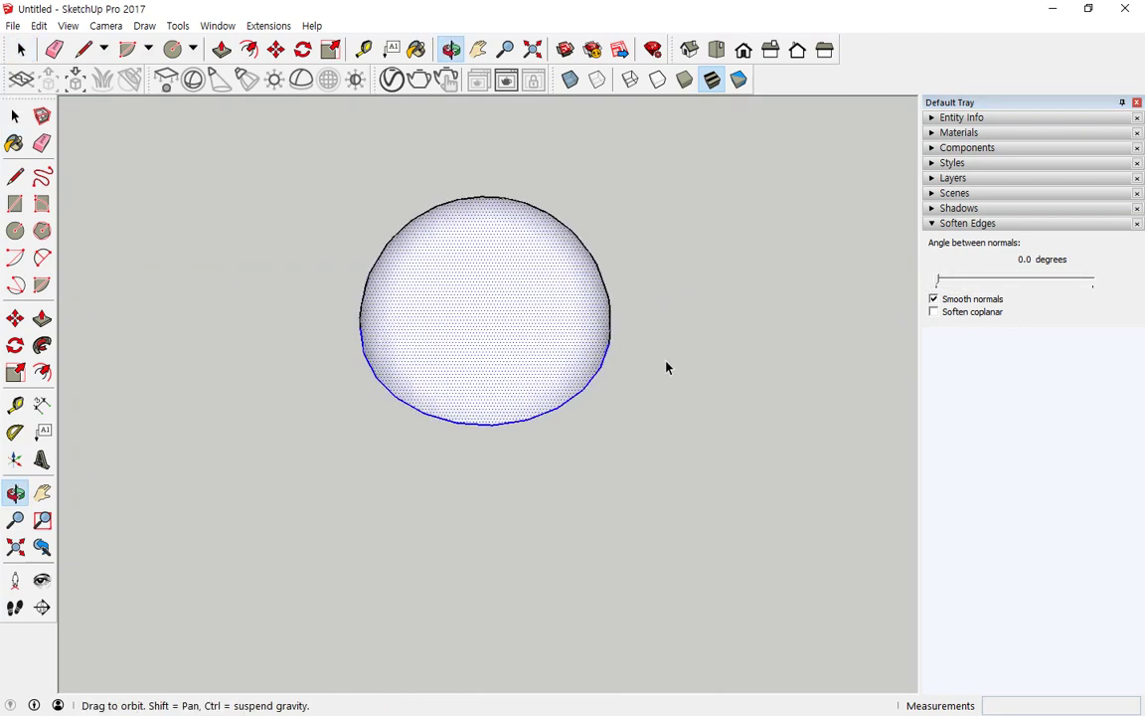
{"action": "left_click", "coordinate": [668, 370]}
{"action": "scroll", "coordinate": [585, 437], "scroll_direction": "up", "scroll_amount": 2}
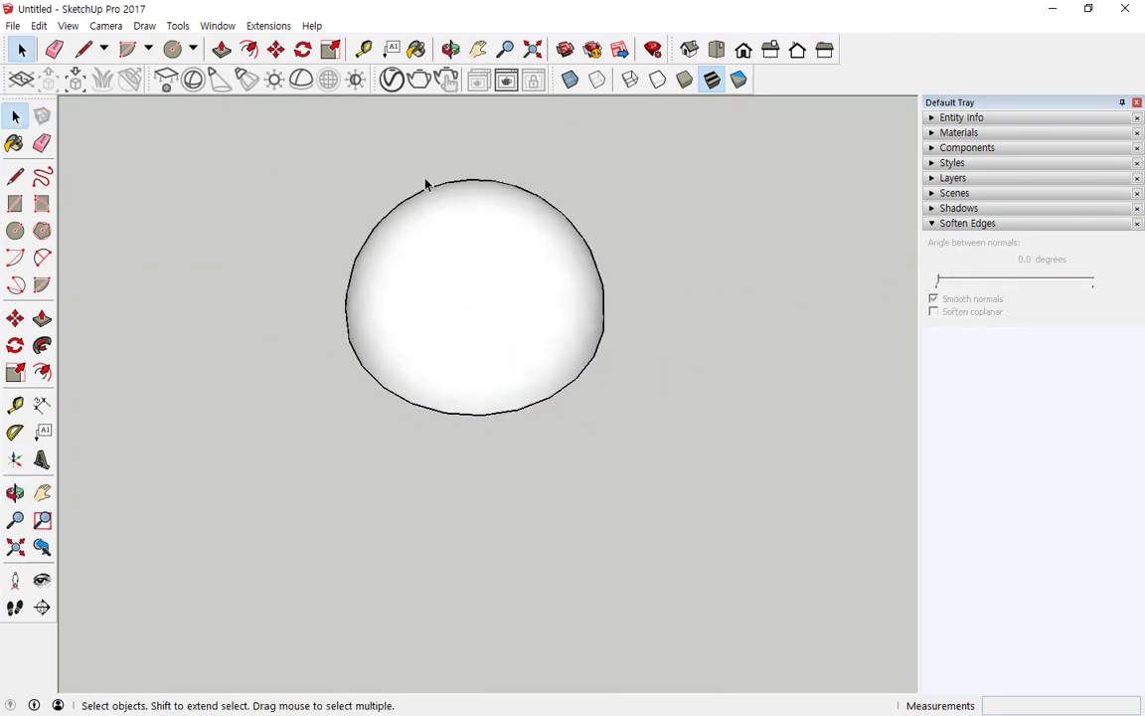
{"action": "middle_click_drag", "start_coordinate": [425, 184], "coordinate": [438, 403]}
Select the dome with all its connected hidden edges and unsoften them with an angle between normals of 0.0 degrees
{"action": "left_click", "coordinate": [457, 325]}
{"action": "middle_click_drag", "start_coordinate": [506, 460], "coordinate": [492, 234]}
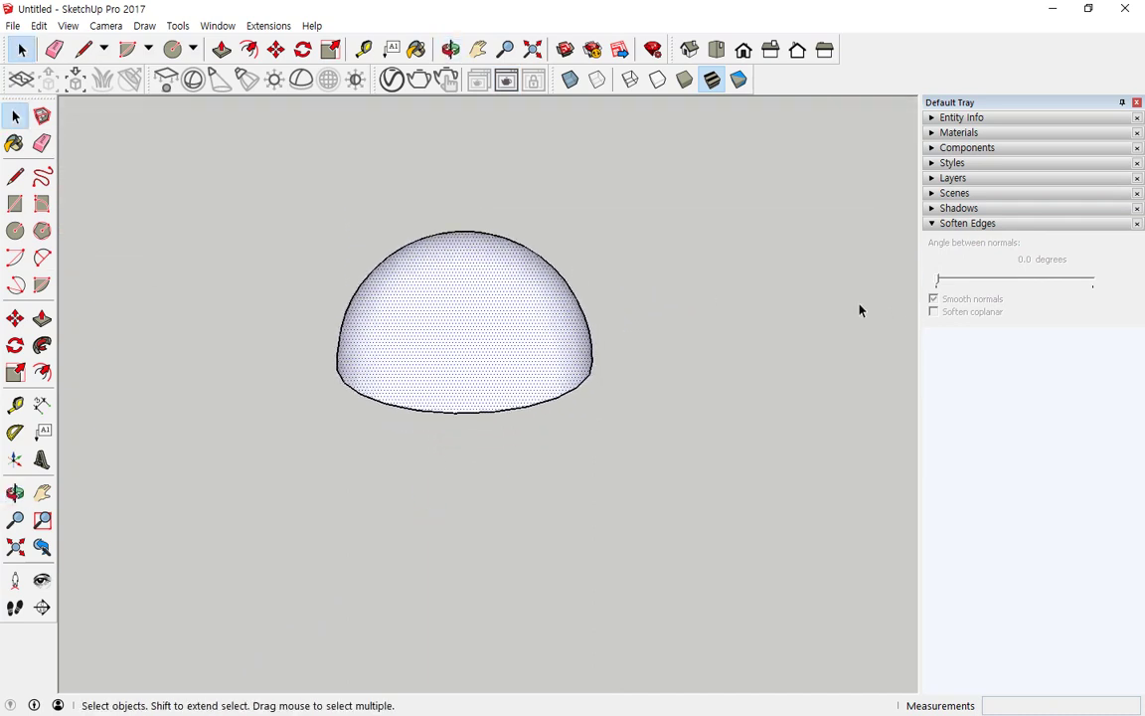
{"action": "triple_click", "coordinate": [533, 285]}
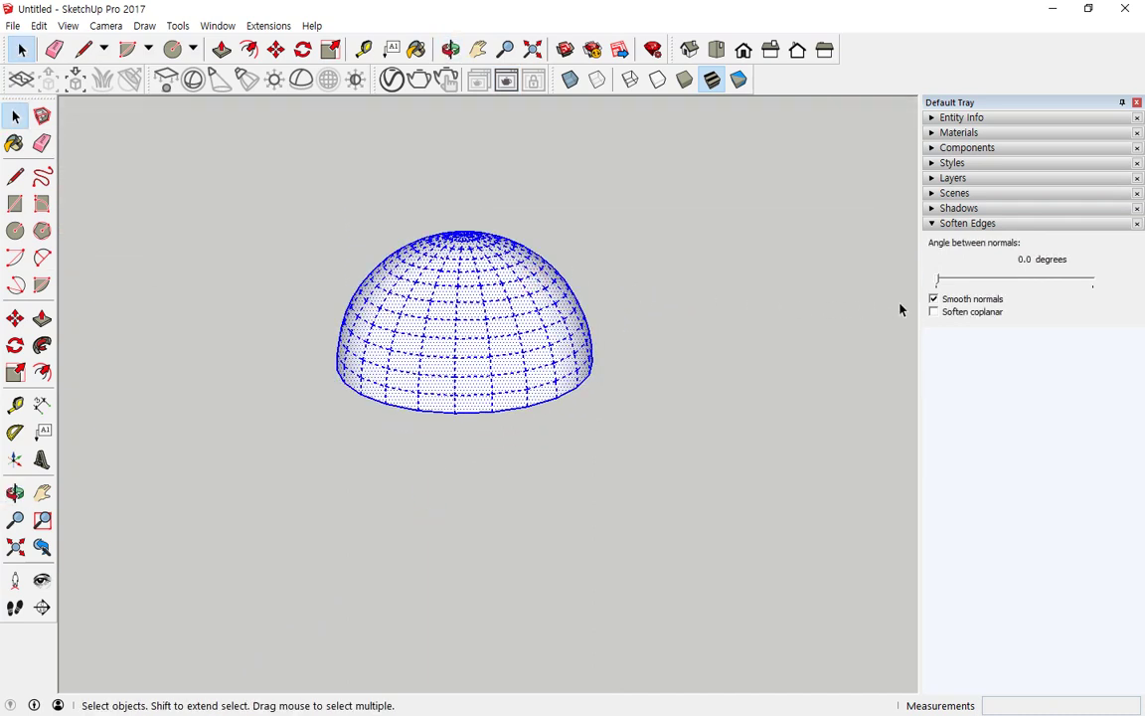
{"action": "mouse_move", "coordinate": [935, 282]}
{"action": "left_mouse_down"}
{"action": "mouse_move", "coordinate": [946, 281]}
{"action": "mouse_move", "coordinate": [931, 285]}
{"action": "left_mouse_up"}
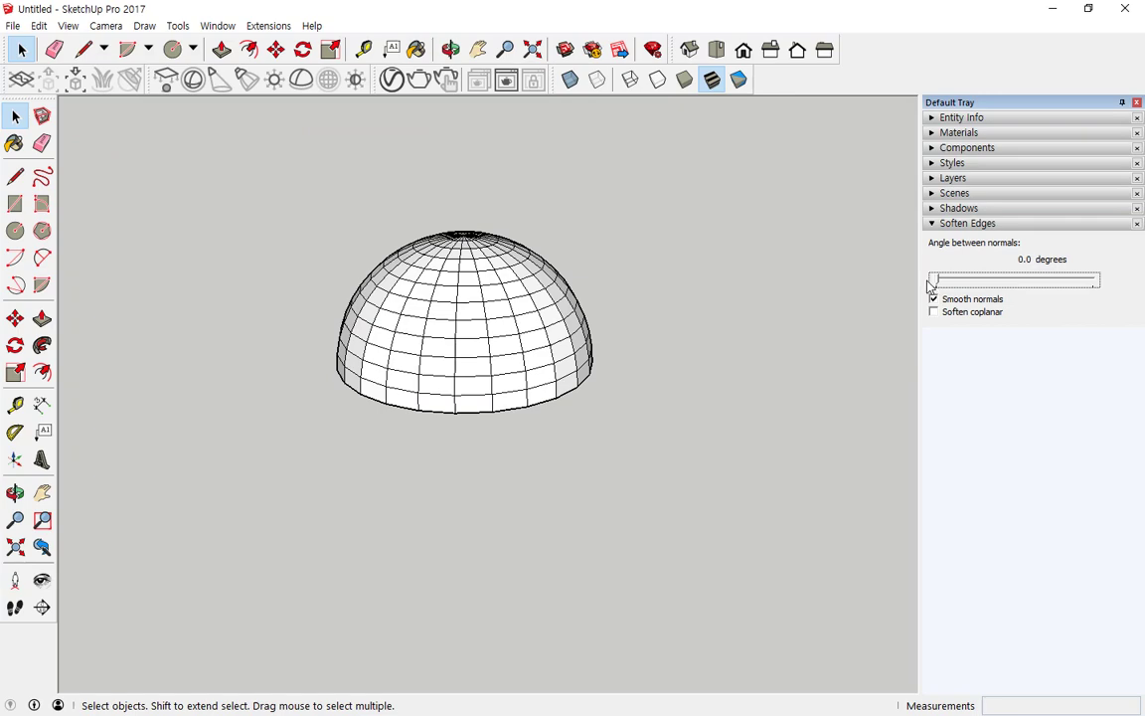
{"action": "middle_click_drag", "start_coordinate": [685, 332], "coordinate": [531, 82]}
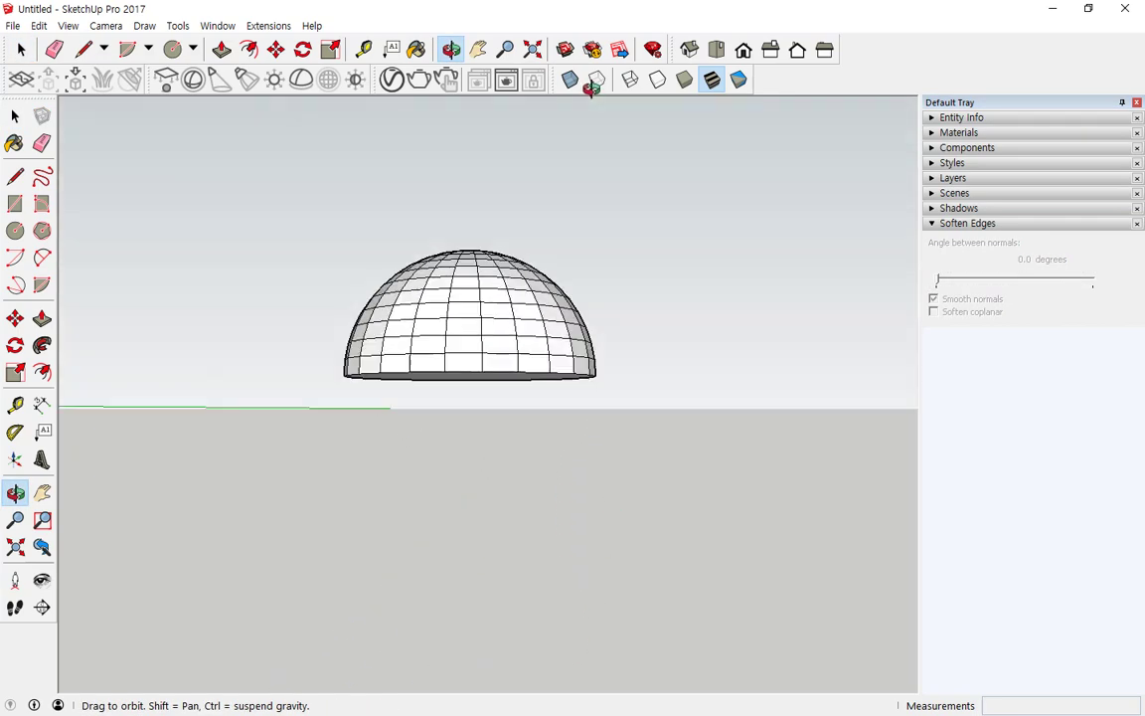
{"action": "middle_click_drag", "start_coordinate": [519, 590], "coordinate": [519, 681]}
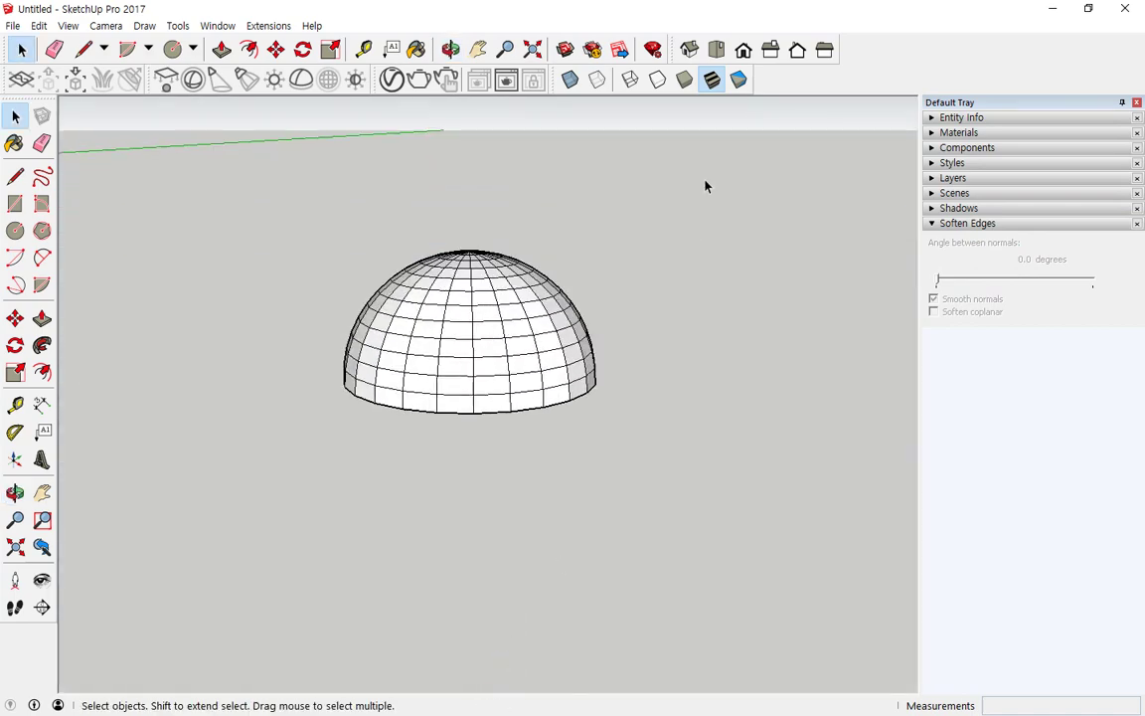
{"action": "middle_click_drag", "start_coordinate": [708, 183], "coordinate": [693, 337]}
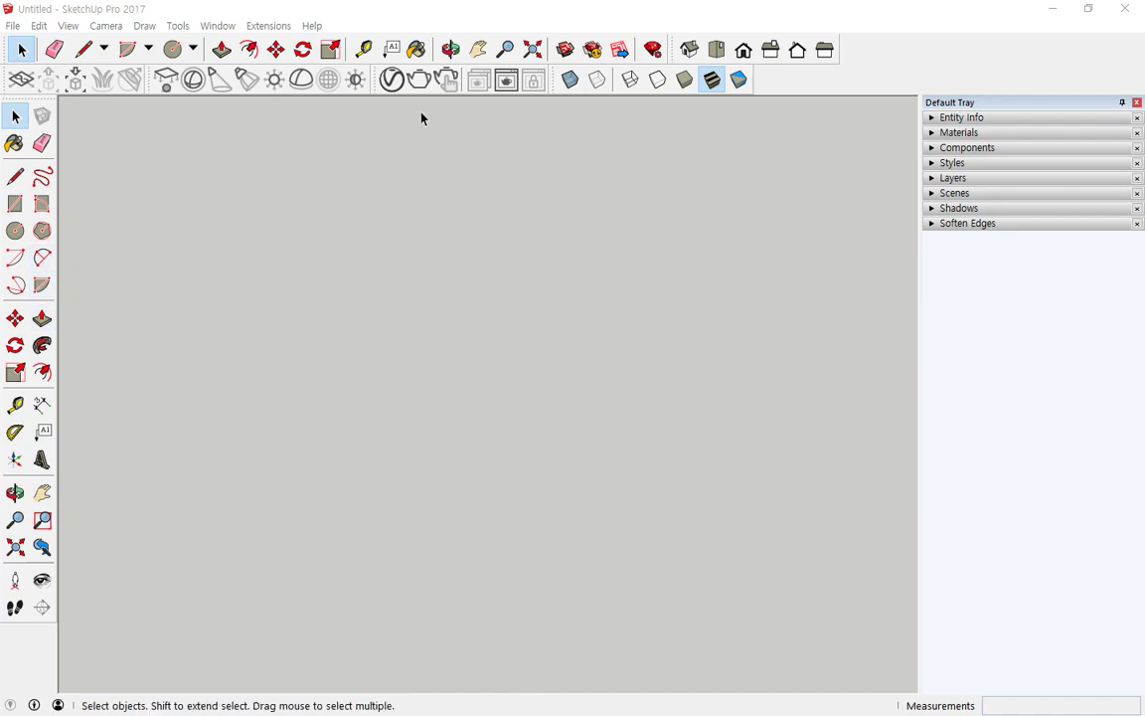
Draw a 90-degree pie with a 100 mm radius, starting along the red axis on the vertical plane perpendicular to the green axis
{"action": "left_click", "coordinate": [530, 50]}
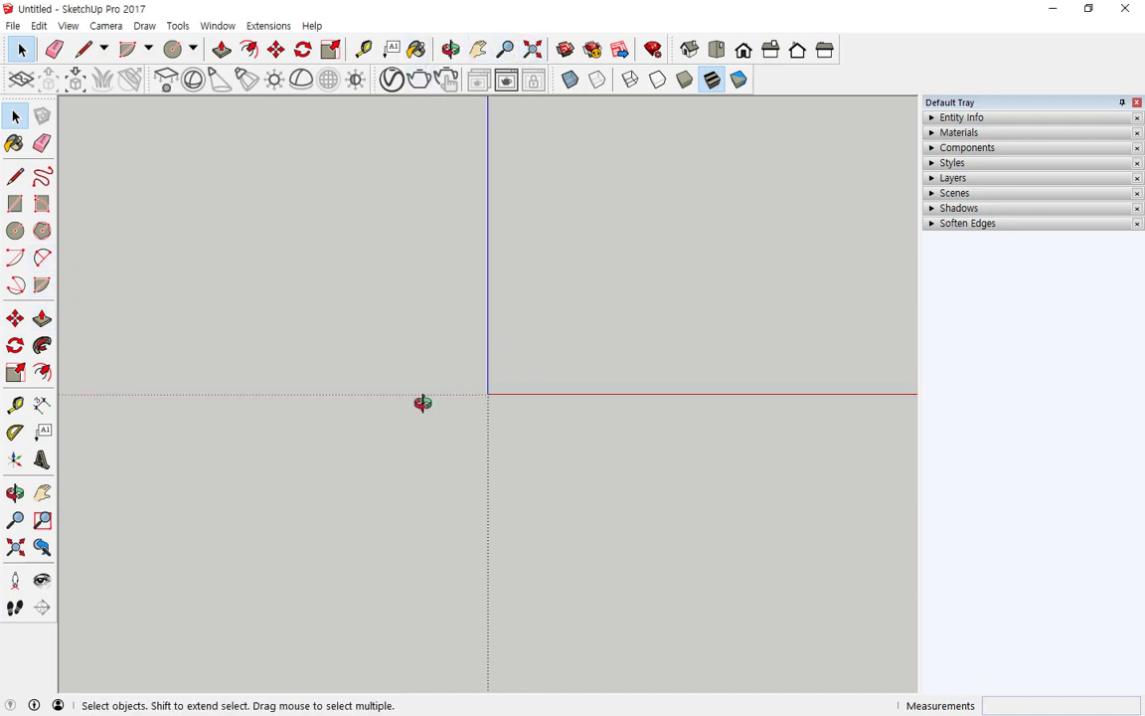
{"action": "middle_click_drag", "start_coordinate": [422, 402], "coordinate": [587, 304]}
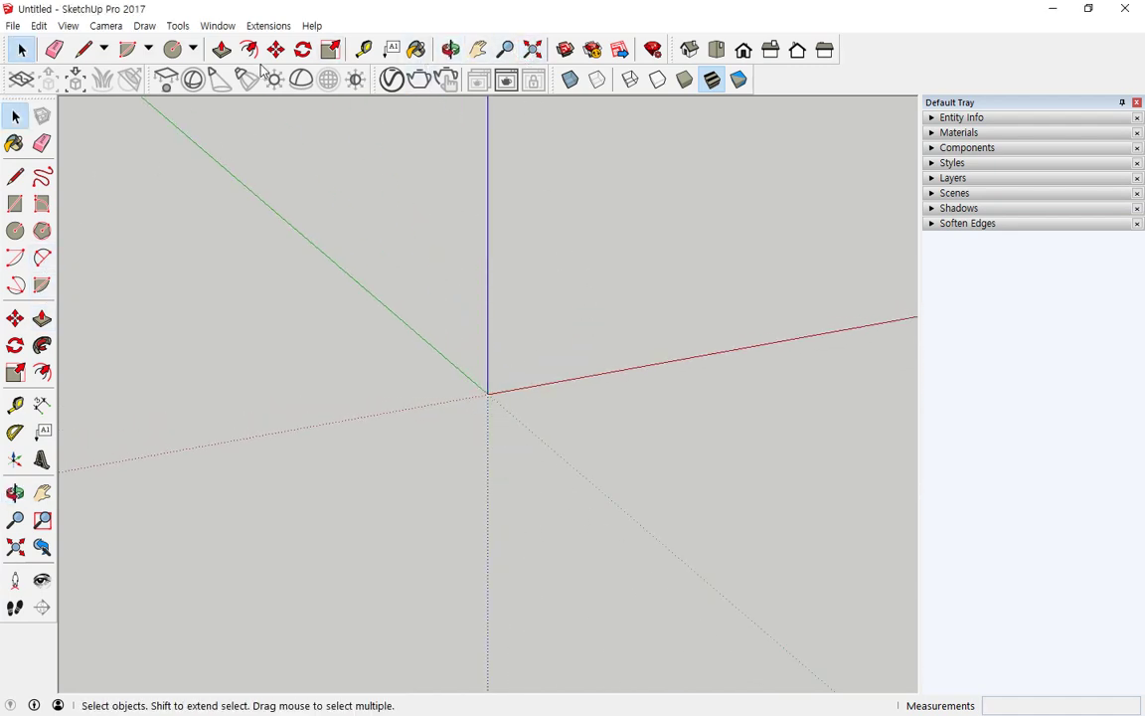
{"action": "left_click", "coordinate": [126, 49]}
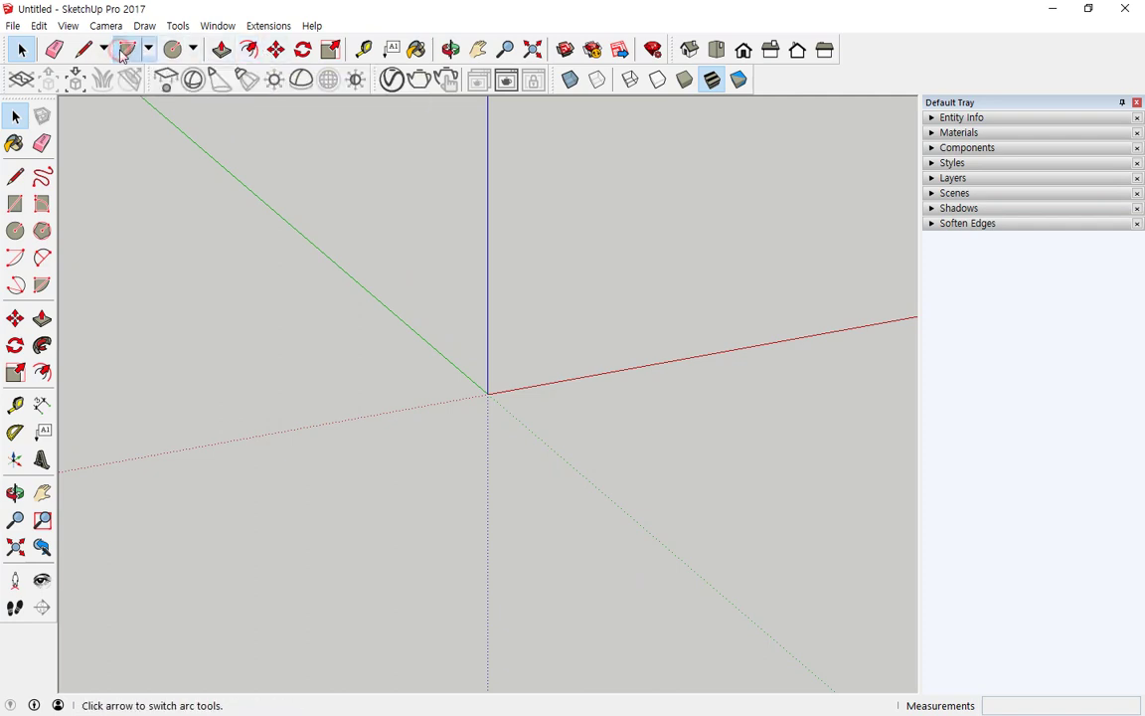
{"action": "key", "text": "Left"}
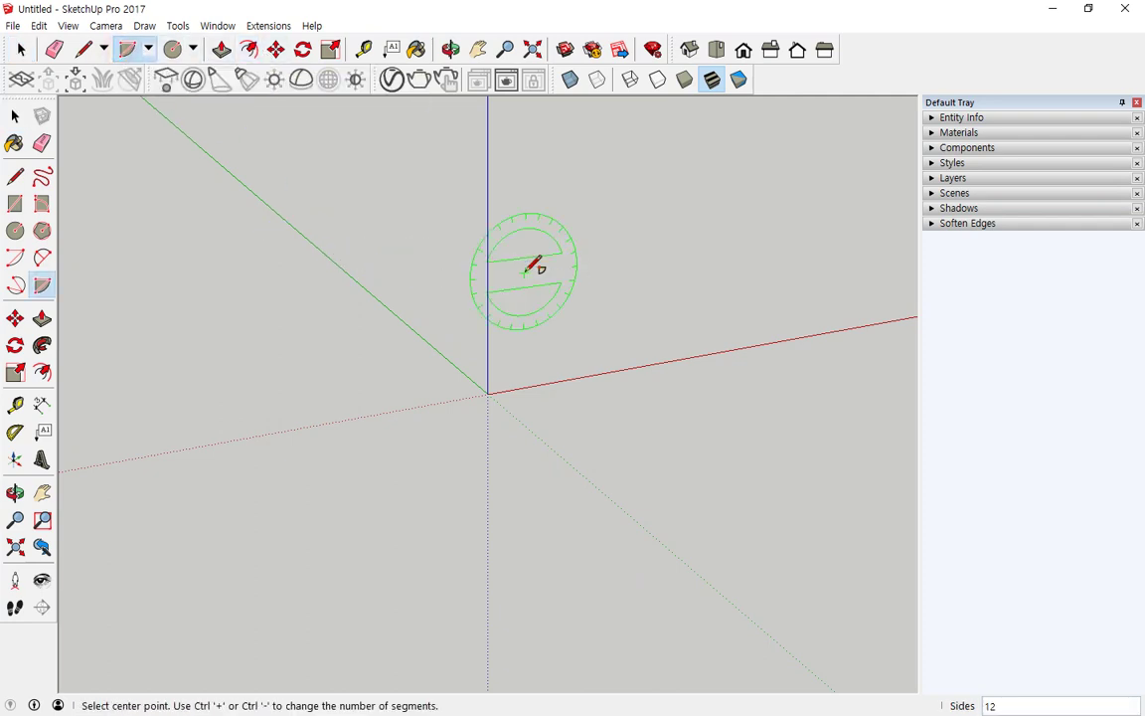
{"action": "key", "text": "Right"}
{"action": "key", "text": "Left"}
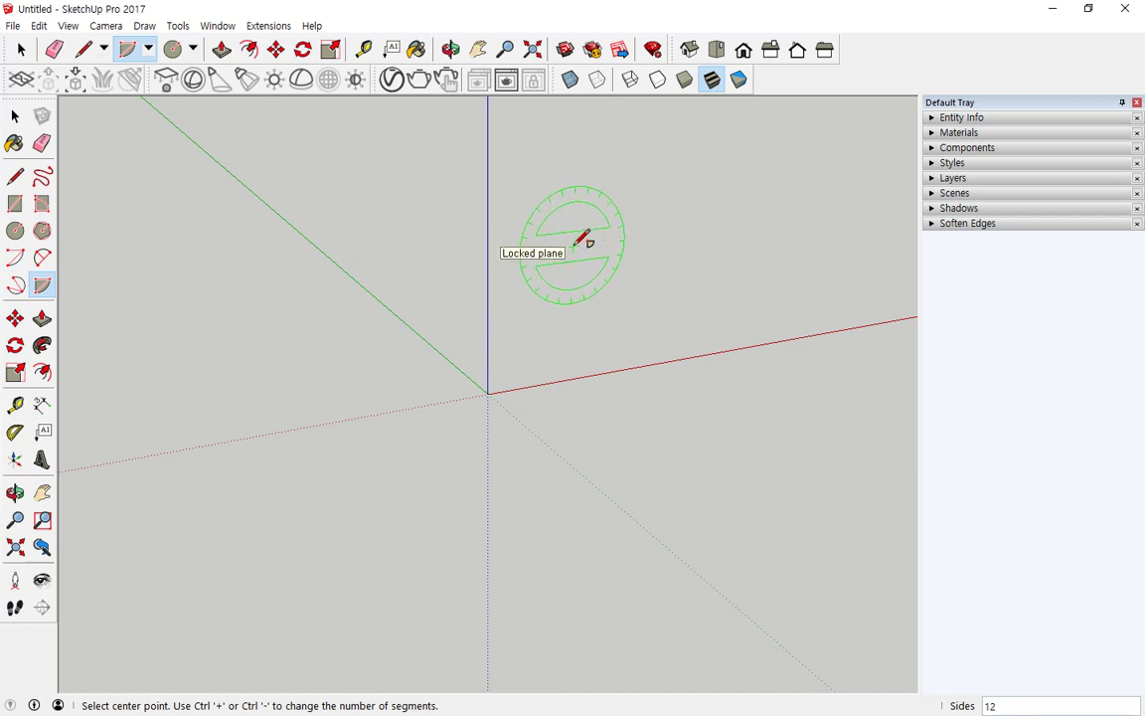
{"action": "left_click", "coordinate": [574, 243]}
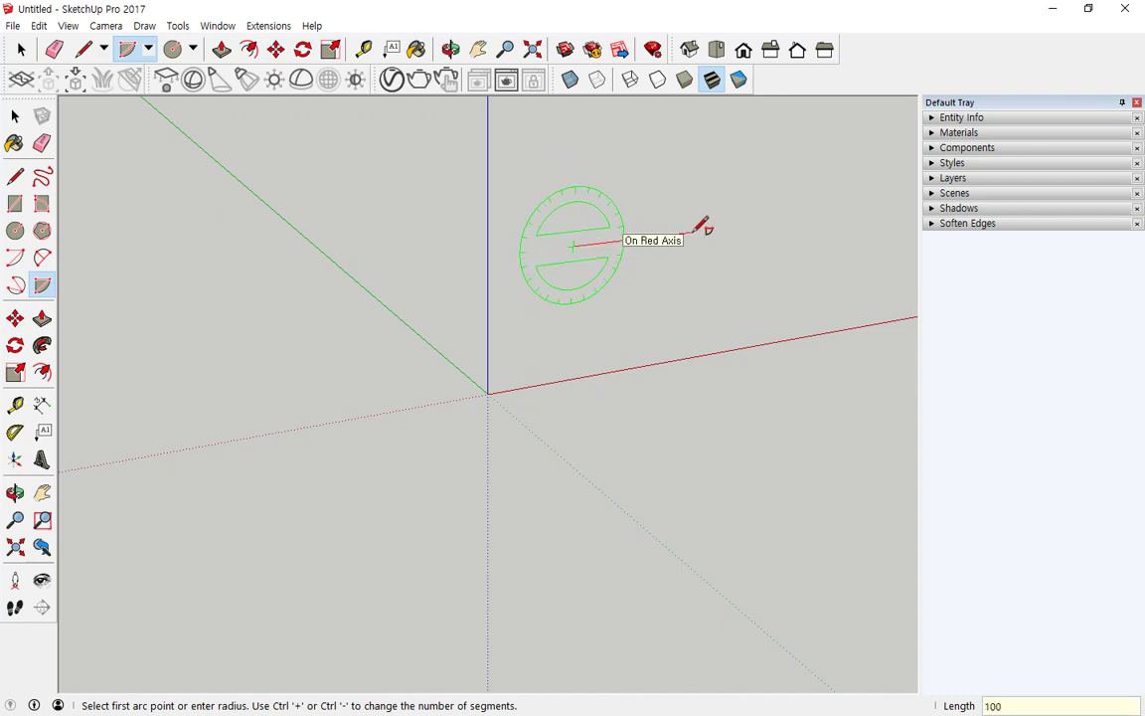
{"action": "key", "text": "Return"}
{"action": "scroll", "coordinate": [626, 184], "scroll_direction": "up", "scroll_amount": 3}
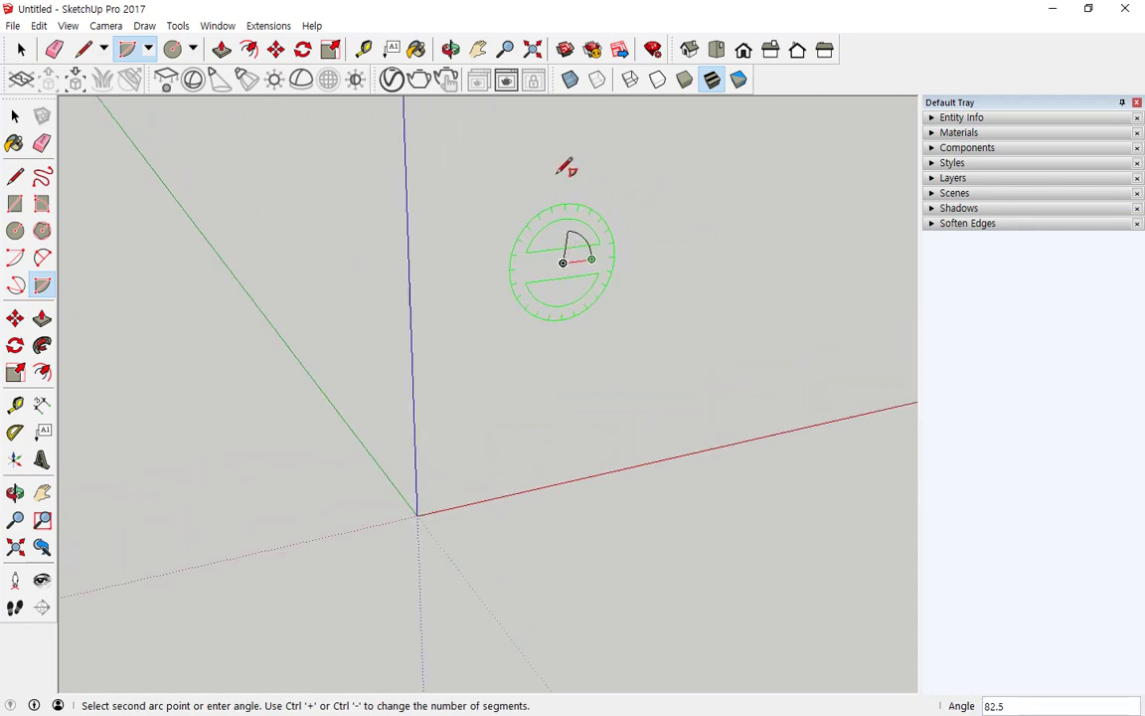
{"action": "left_click", "coordinate": [563, 167]}
{"action": "scroll", "coordinate": [622, 243], "scroll_direction": "up", "scroll_amount": 4}
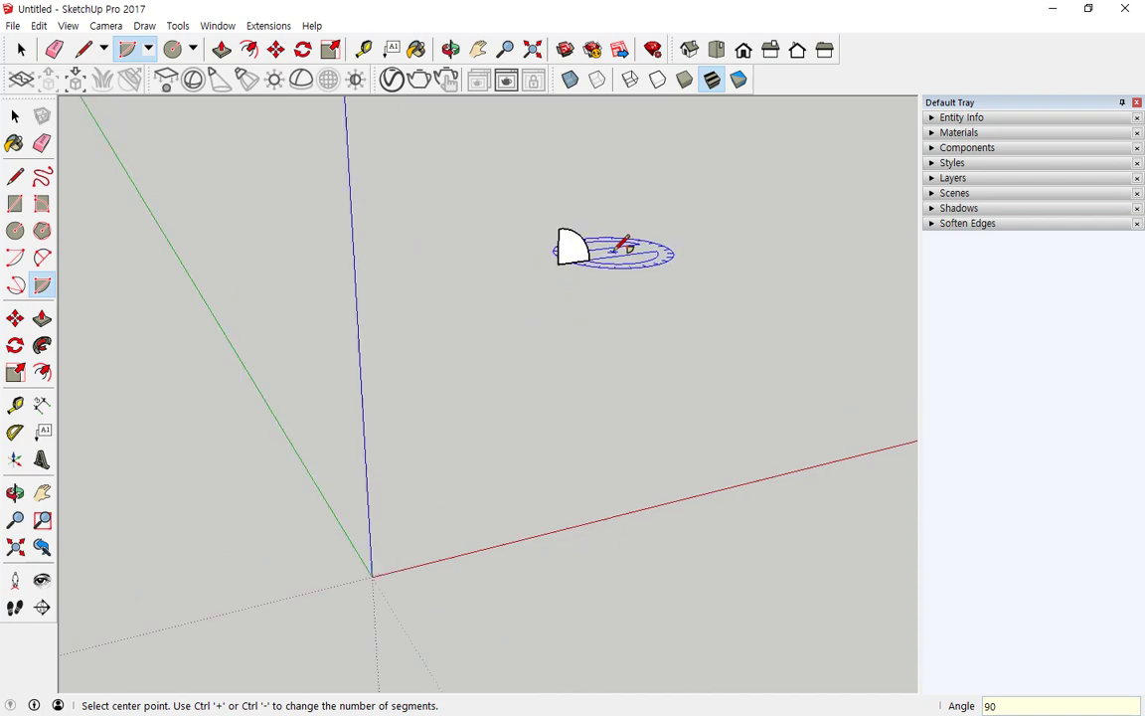
Draw a horizontal circle with a radius of about 193 mm, centred on the upper corner of the quarter pie
{"action": "key", "text": "o"}
{"action": "middle_click_drag", "start_coordinate": [557, 285], "coordinate": [550, 303]}
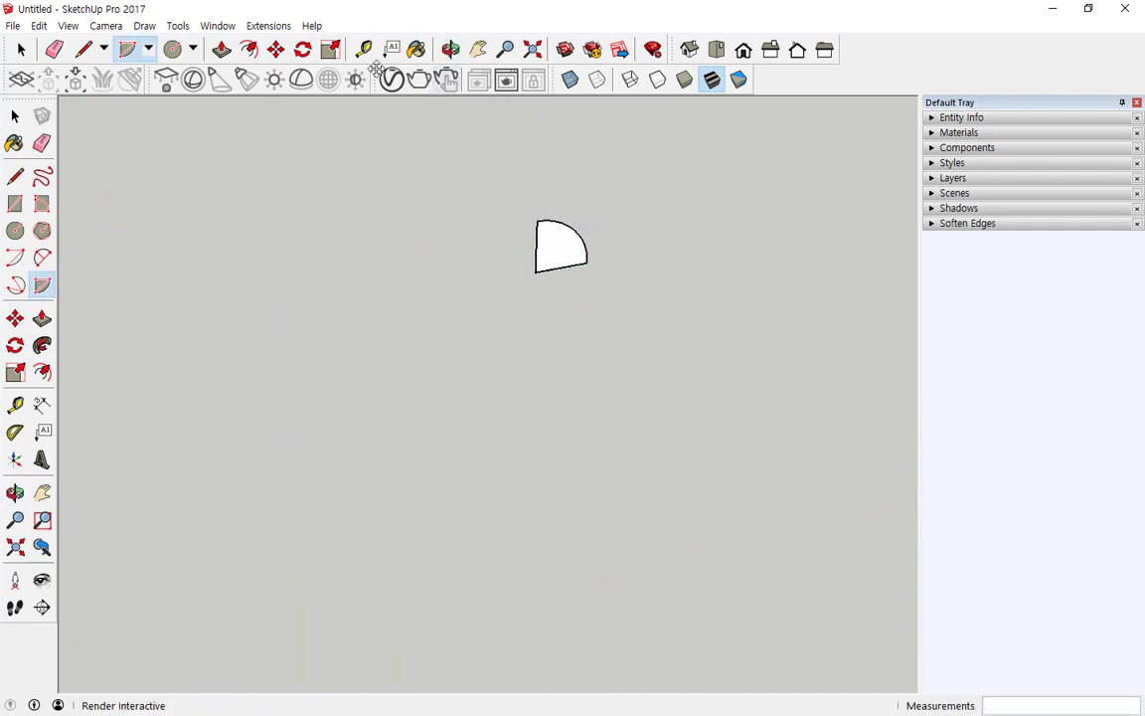
{"action": "left_click", "coordinate": [177, 49]}
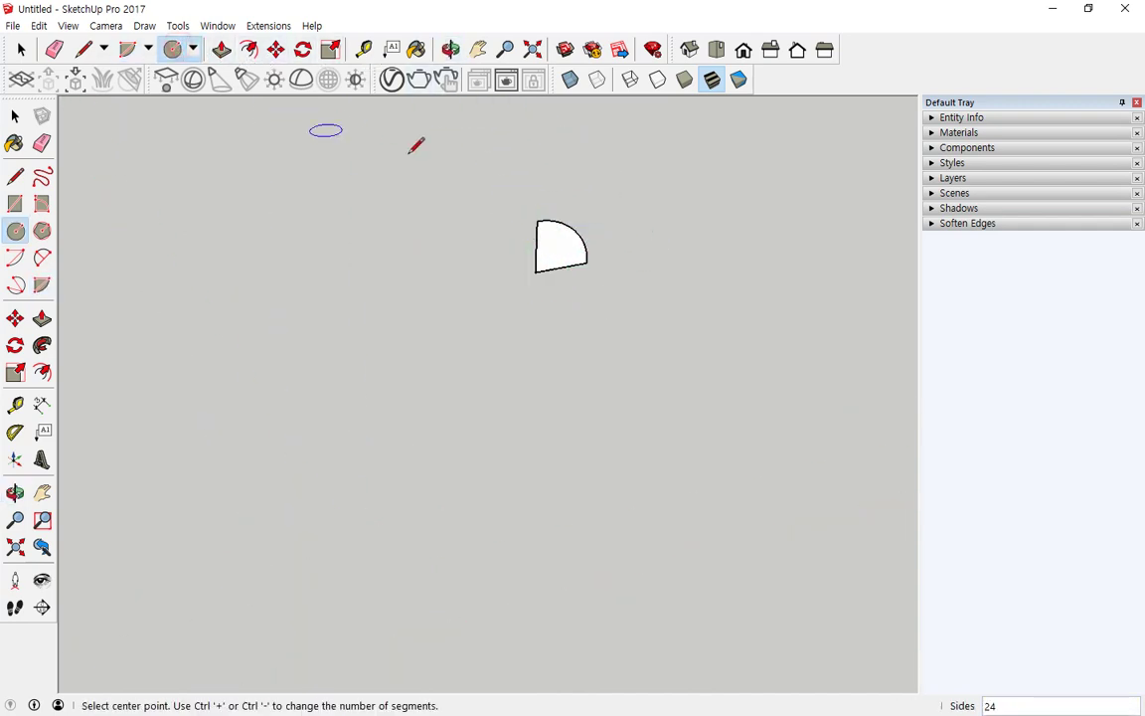
{"action": "left_click", "coordinate": [537, 220]}
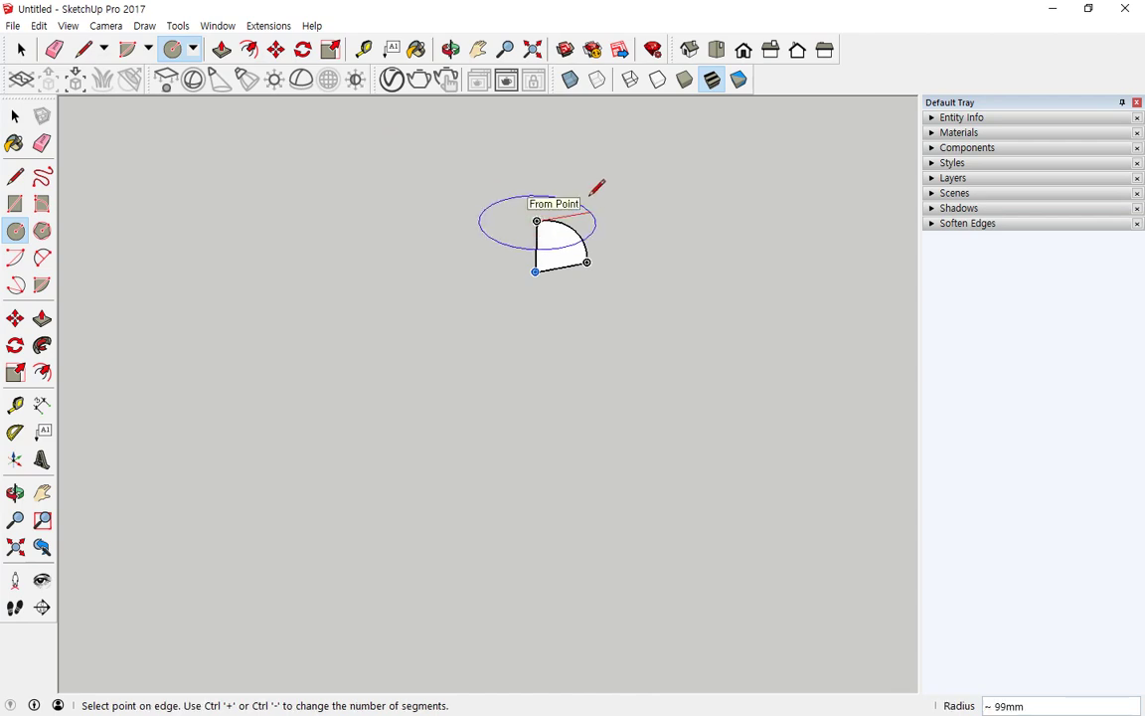
{"action": "left_click", "coordinate": [641, 195]}
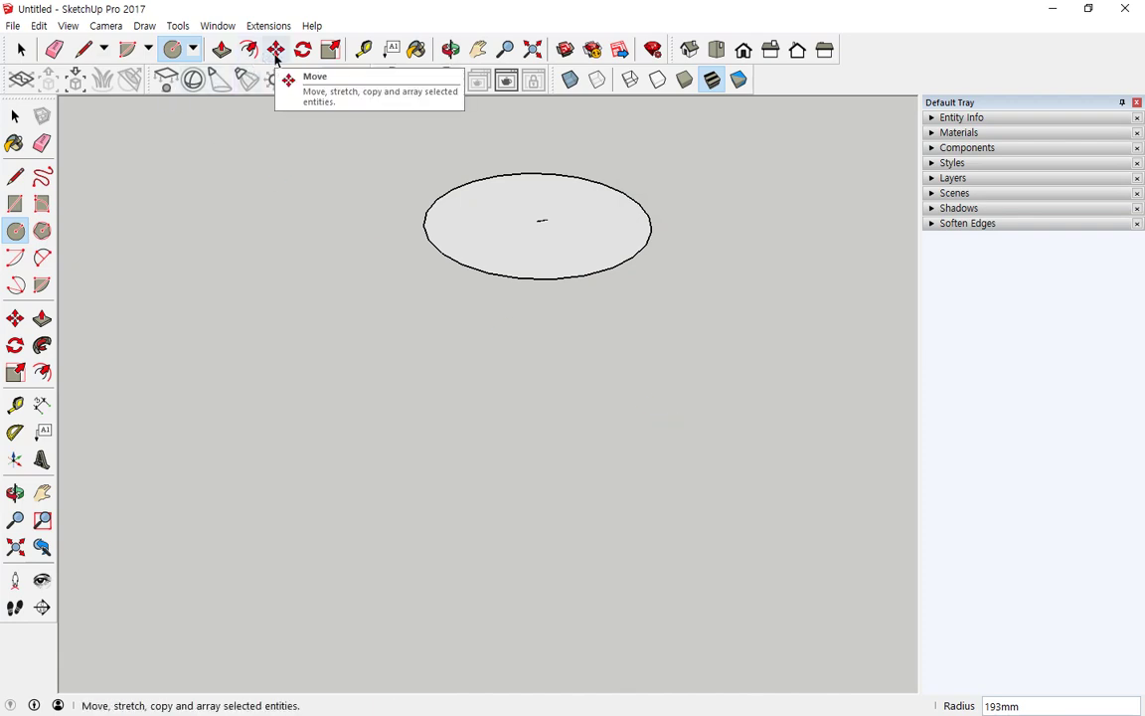
Move the circle with its face about 277 mm straight down along the blue axis and clear the selection
{"action": "key", "text": "space"}
{"action": "left_click_drag", "start_coordinate": [653, 212], "coordinate": [636, 240]}
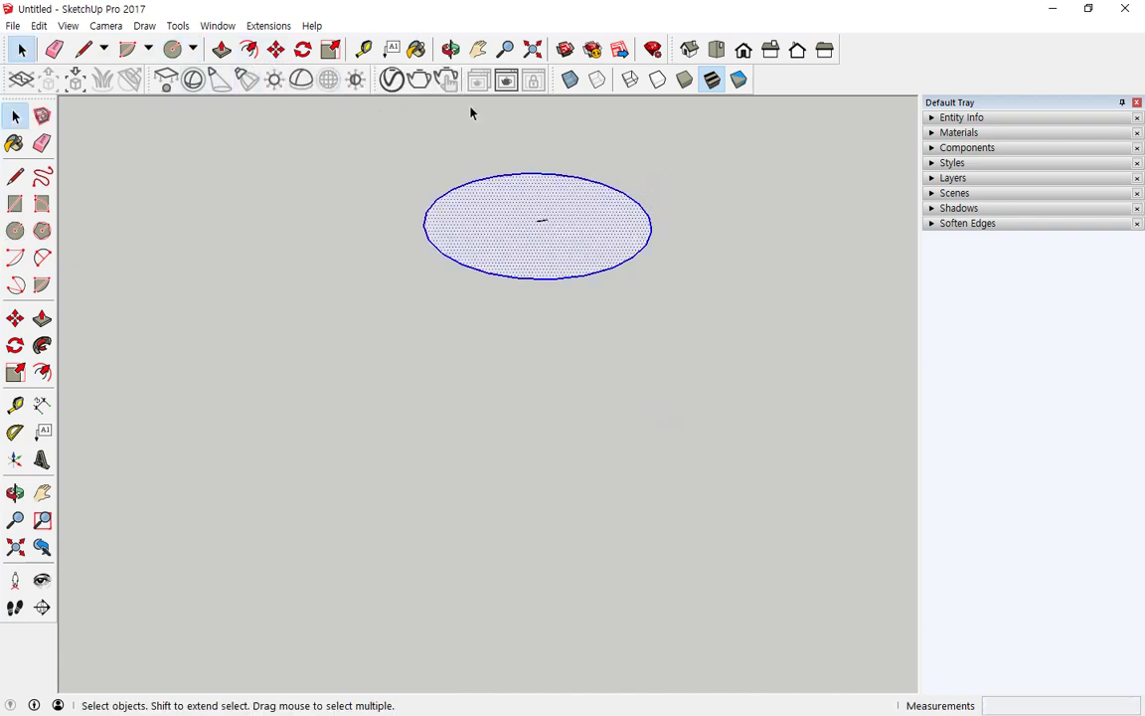
{"action": "left_click", "coordinate": [275, 50]}
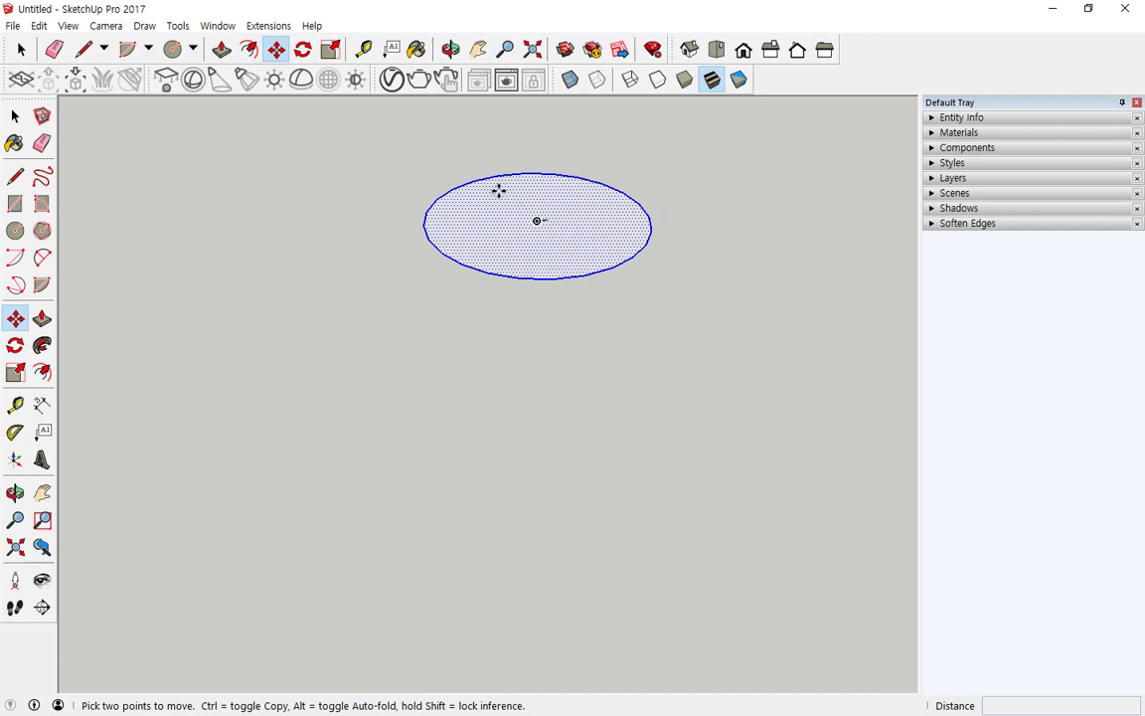
{"action": "left_click", "coordinate": [538, 222]}
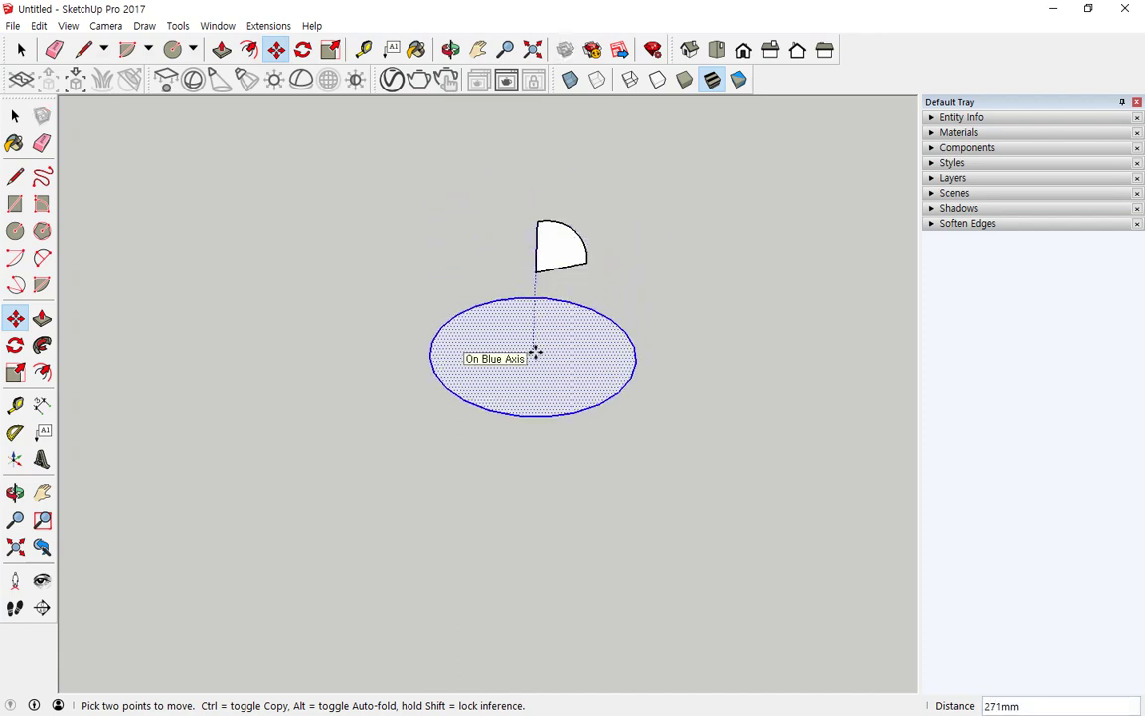
{"action": "left_click", "coordinate": [535, 357]}
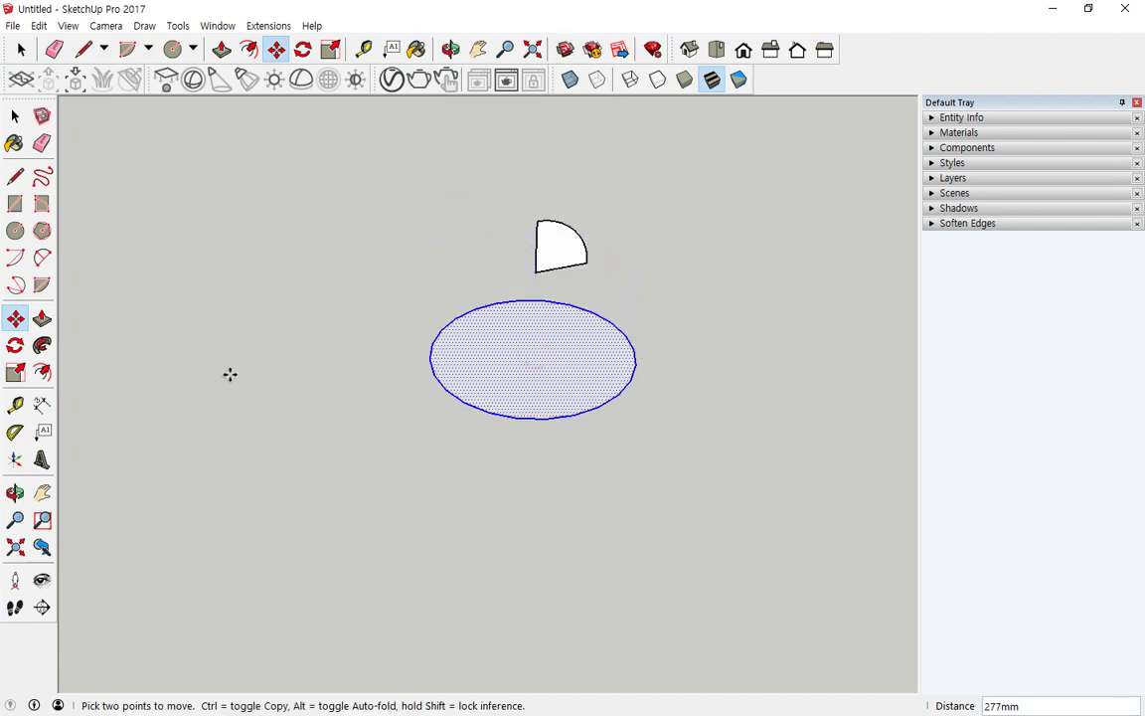
{"action": "key", "text": "space"}
{"action": "left_click", "coordinate": [279, 343]}
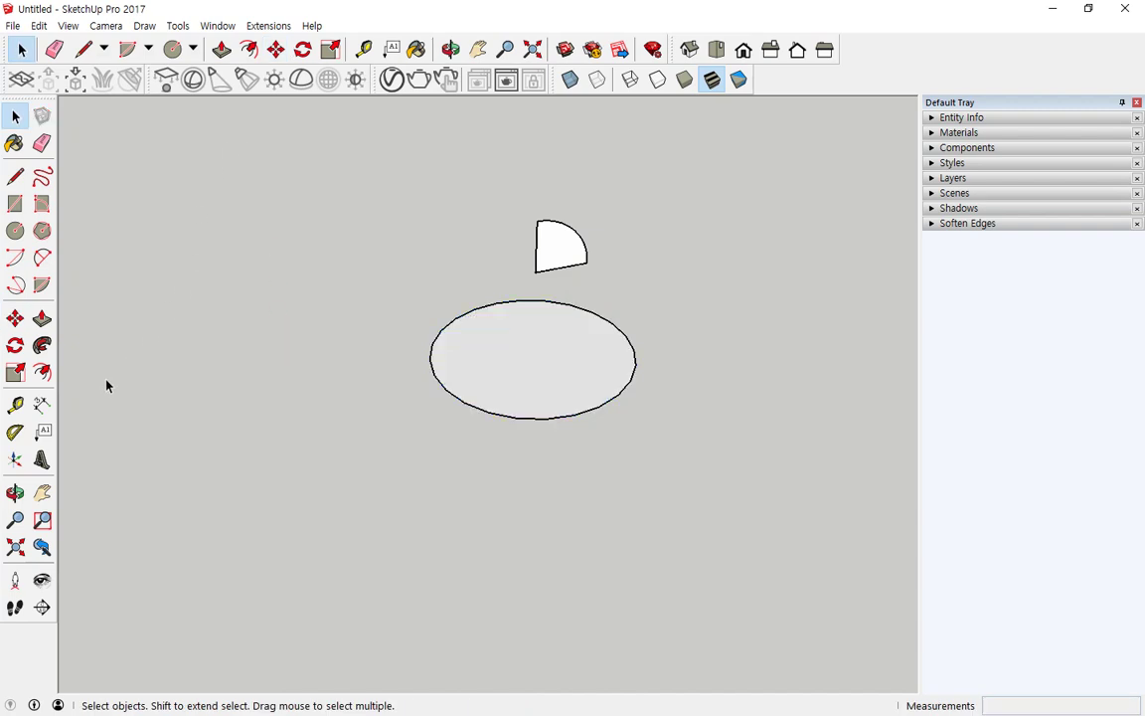
Sweep the quarter-pie face all the way around the circle's edge with Follow Me to form a dome
{"action": "left_click", "coordinate": [44, 346]}
{"action": "left_click_drag", "start_coordinate": [548, 254], "coordinate": [646, 361]}
{"action": "middle_click_drag", "start_coordinate": [646, 360], "coordinate": [511, 462]}
{"action": "left_click_drag", "start_coordinate": [511, 462], "coordinate": [656, 396]}
{"action": "middle_click_drag", "start_coordinate": [628, 500], "coordinate": [637, 395]}
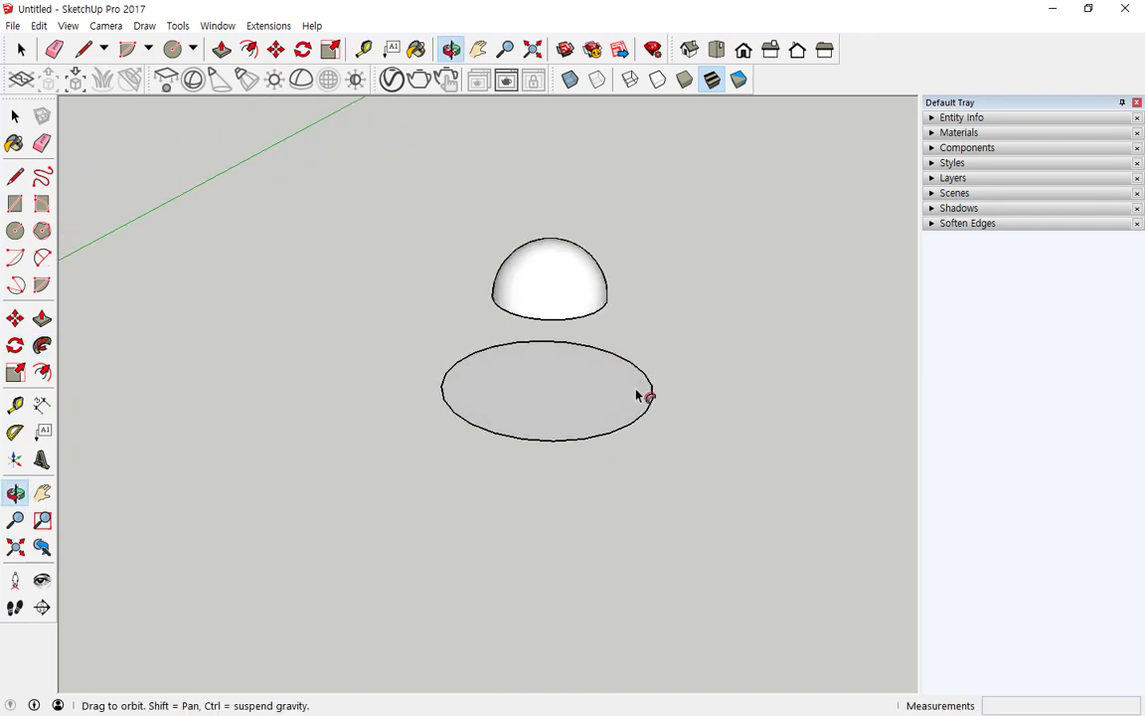
Delete the path circle below the dome together with its face
{"action": "key", "text": "space"}
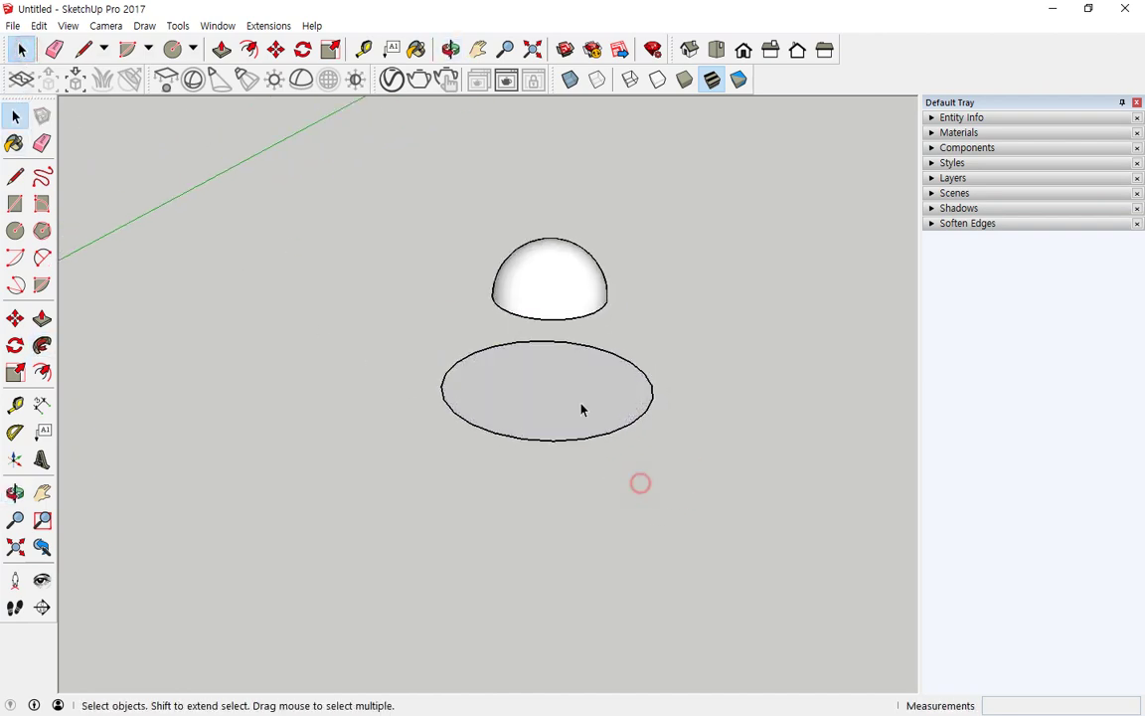
{"action": "double_click", "coordinate": [581, 409]}
{"action": "key", "text": "Delete"}
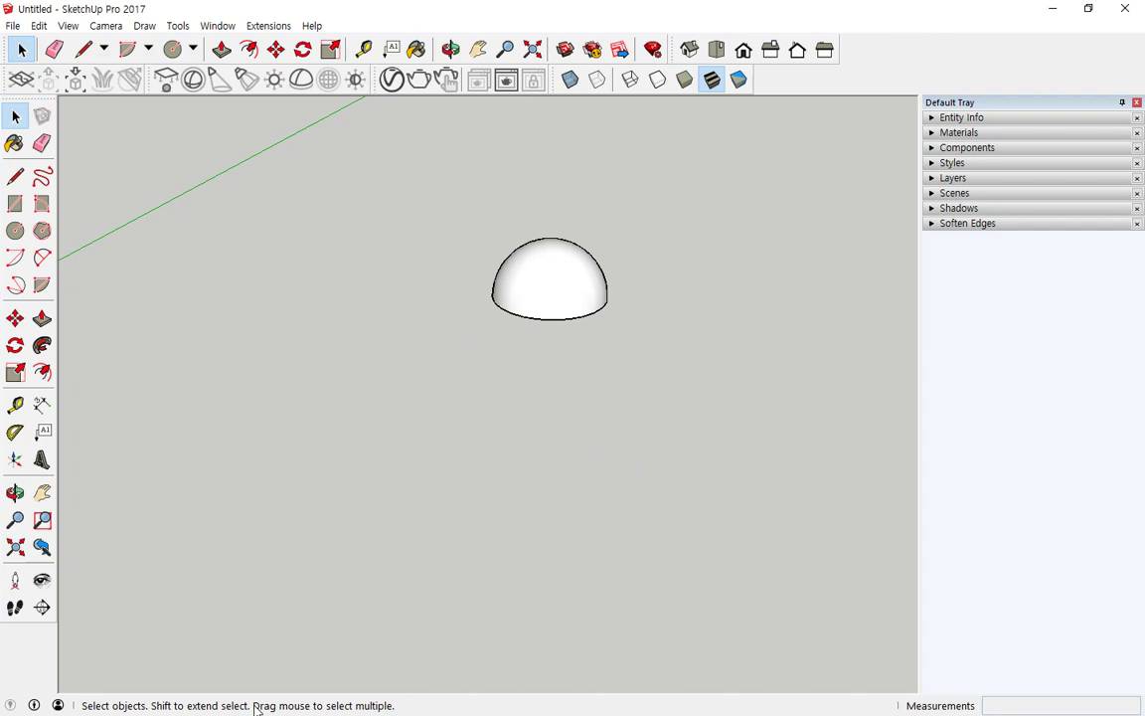
Select the new dome with all its connected hidden edges, set the soften angle between normals to 0.0 degrees, and clear the selection
{"action": "left_click", "coordinate": [539, 277]}
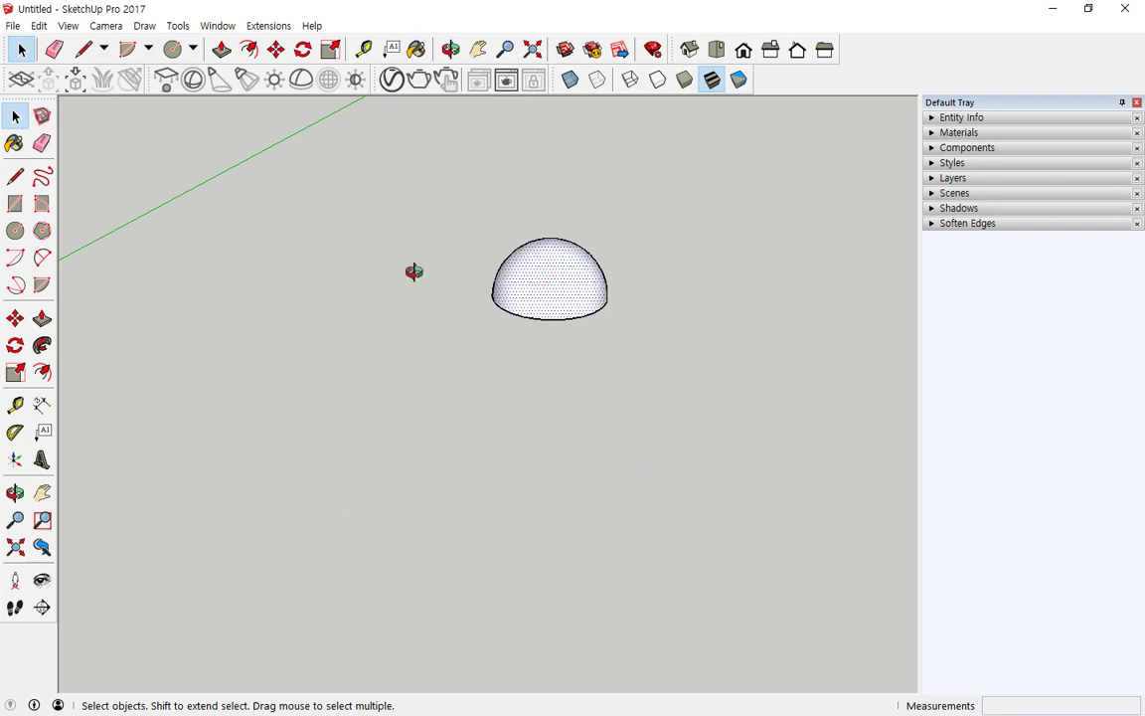
{"action": "middle_click_drag", "start_coordinate": [414, 271], "coordinate": [403, 370]}
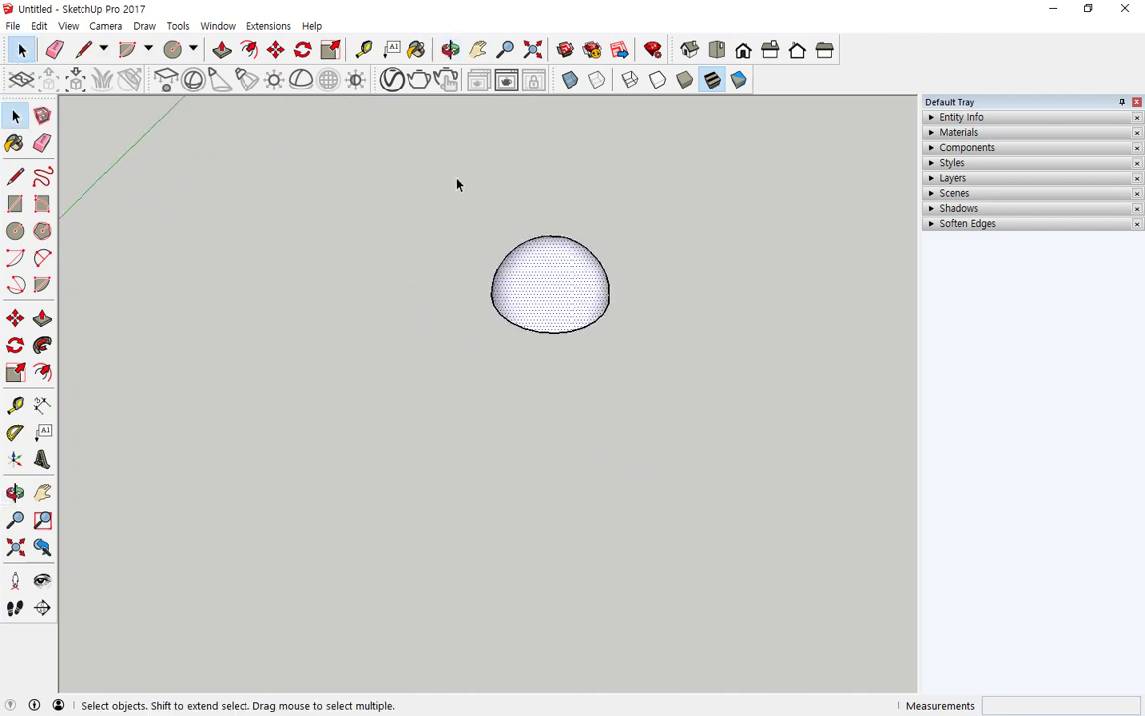
{"action": "triple_click", "coordinate": [559, 274]}
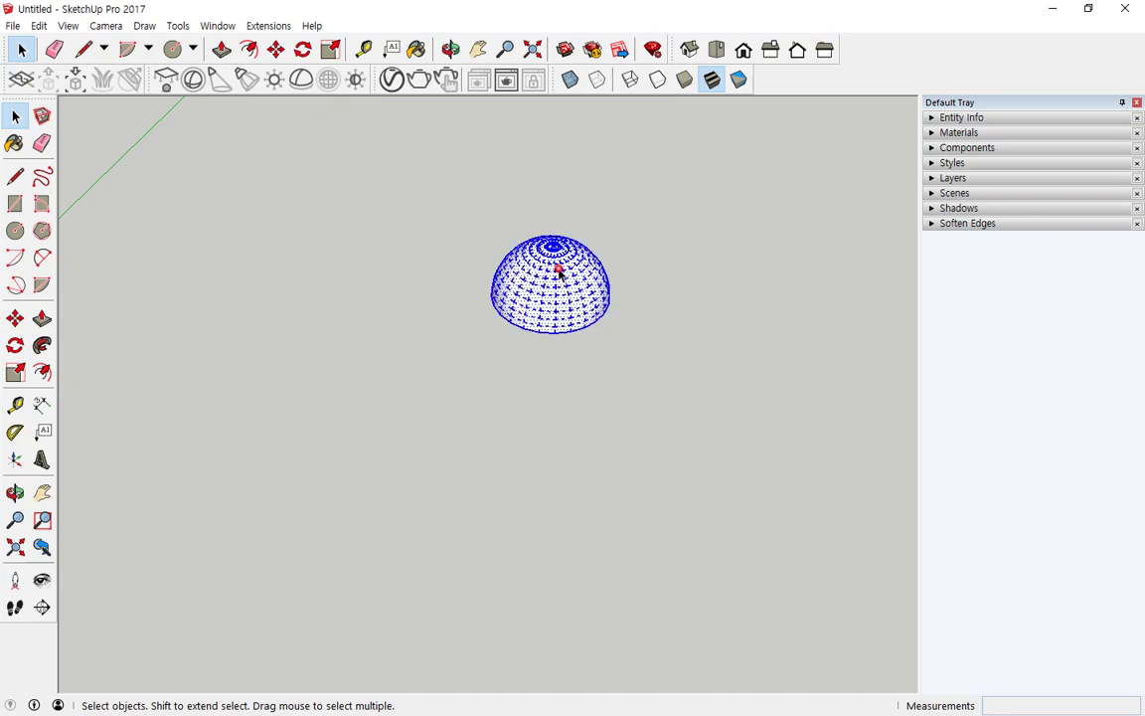
{"action": "scroll", "coordinate": [546, 312], "scroll_direction": "up", "scroll_amount": 5}
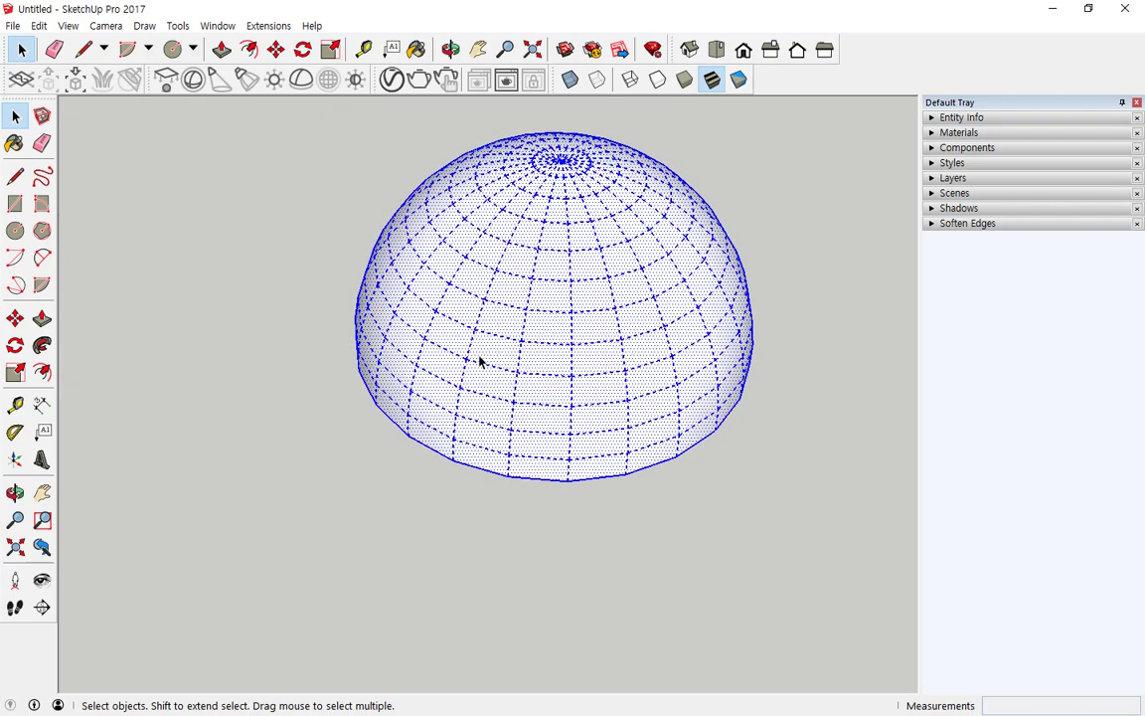
{"action": "left_click", "coordinate": [626, 488]}
{"action": "left_click", "coordinate": [582, 286]}
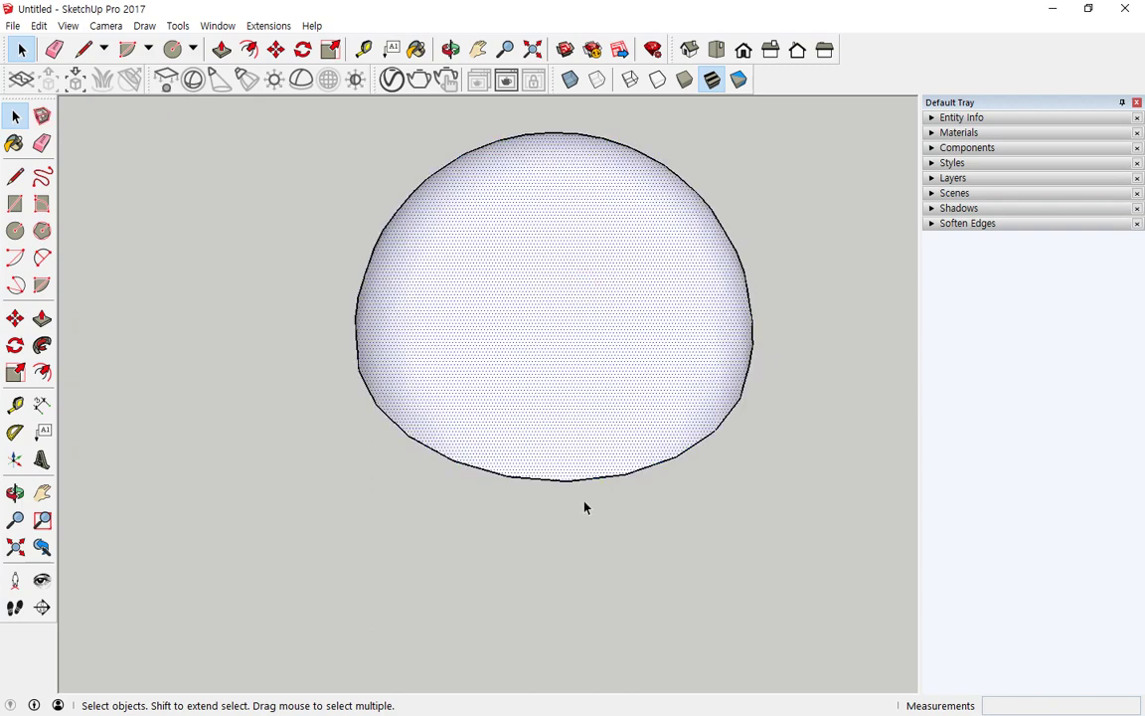
{"action": "double_click", "coordinate": [585, 338]}
{"action": "triple_click", "coordinate": [557, 312]}
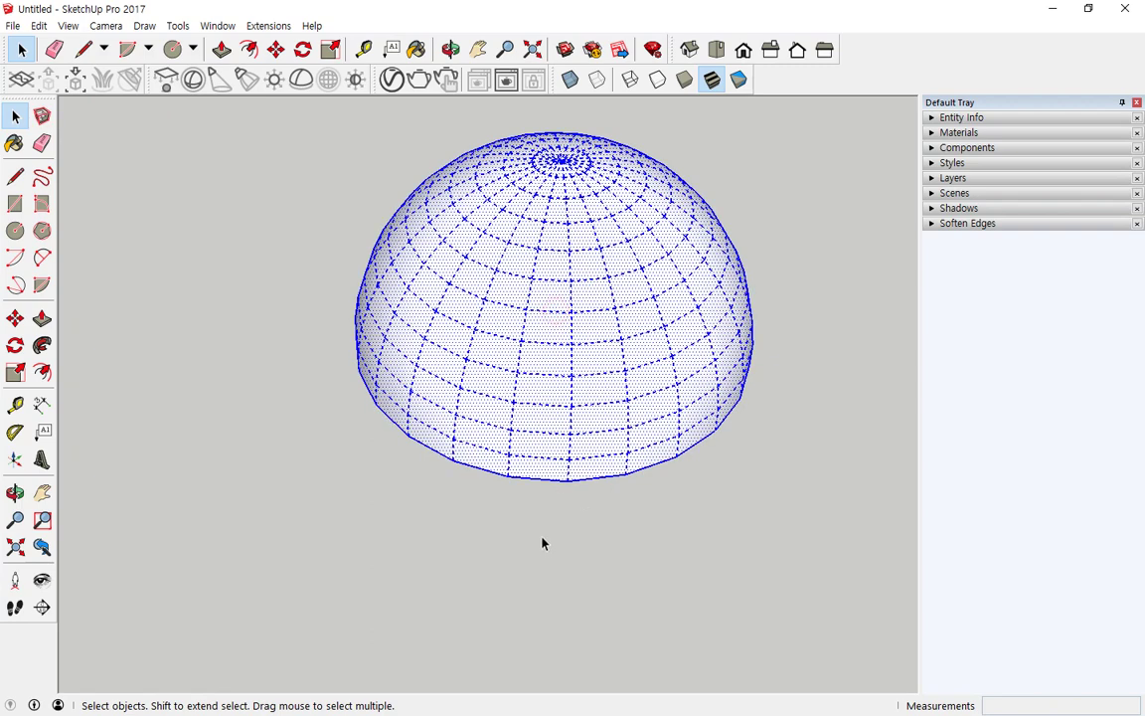
{"action": "left_click", "coordinate": [939, 225]}
{"action": "mouse_move", "coordinate": [940, 283]}
{"action": "left_mouse_down"}
{"action": "mouse_move", "coordinate": [984, 282]}
{"action": "mouse_move", "coordinate": [932, 283]}
{"action": "left_mouse_up"}
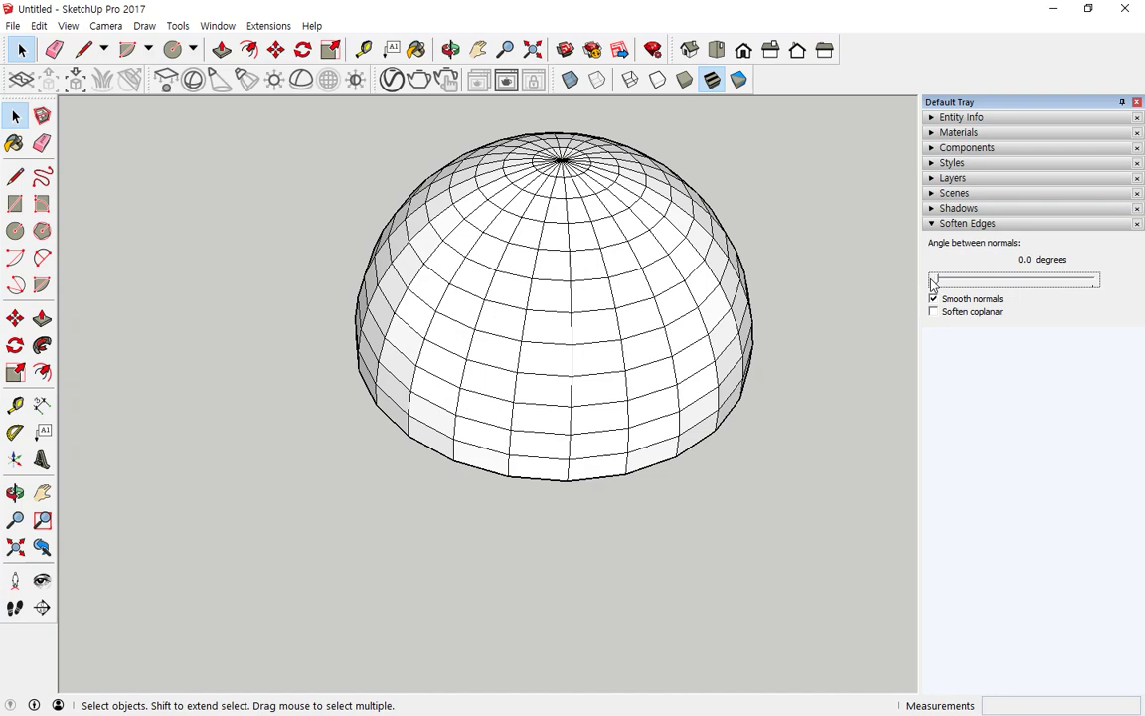
{"action": "key", "text": "ctrl+a"}
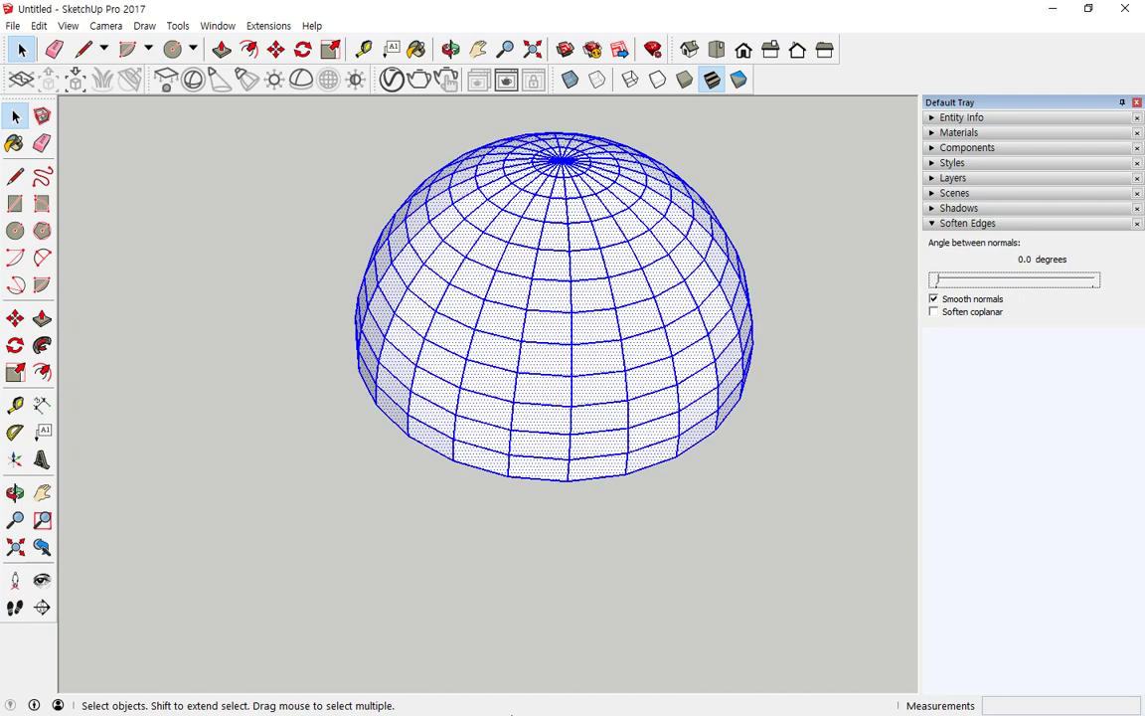
{"action": "left_click", "coordinate": [701, 500]}
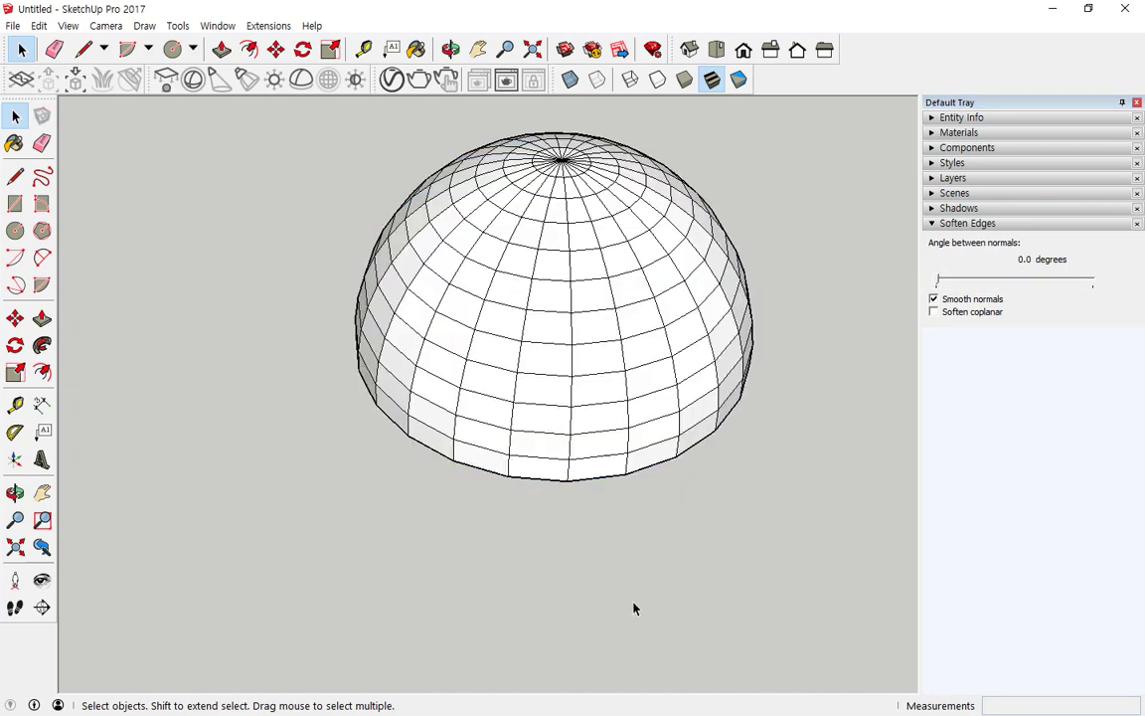
Switch to the Top standard view and delete the right half of the dome up to its vertical centre line
{"action": "middle_click_drag", "start_coordinate": [442, 289], "coordinate": [459, 526]}
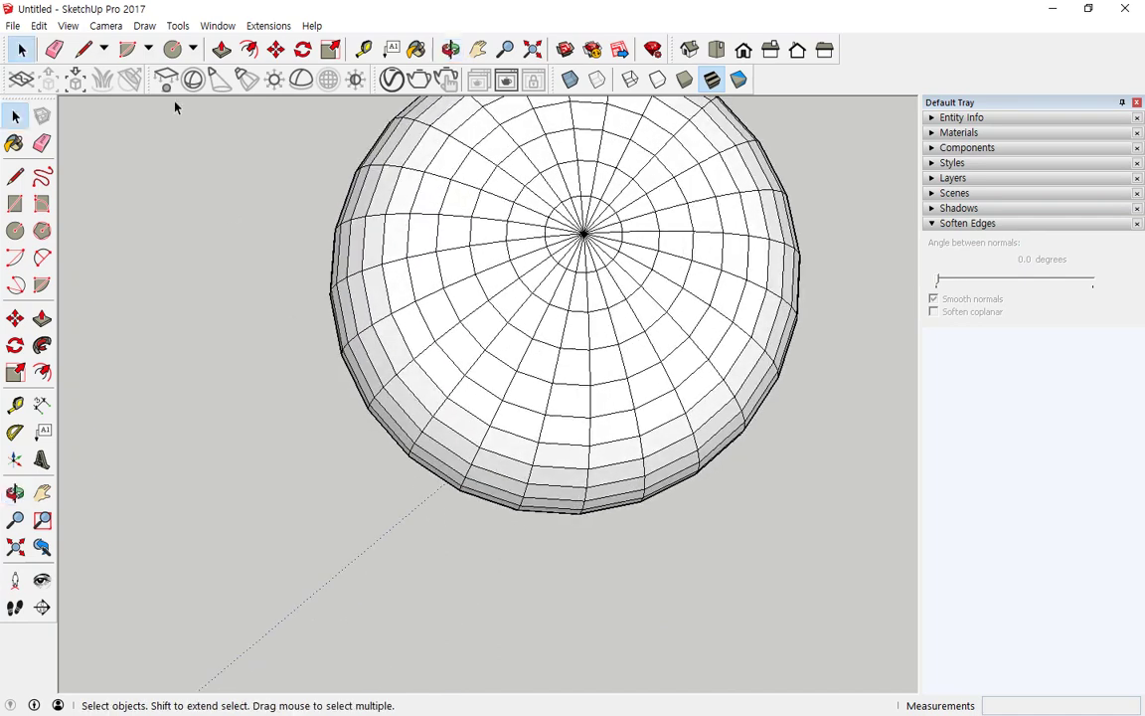
{"action": "left_click", "coordinate": [103, 26]}
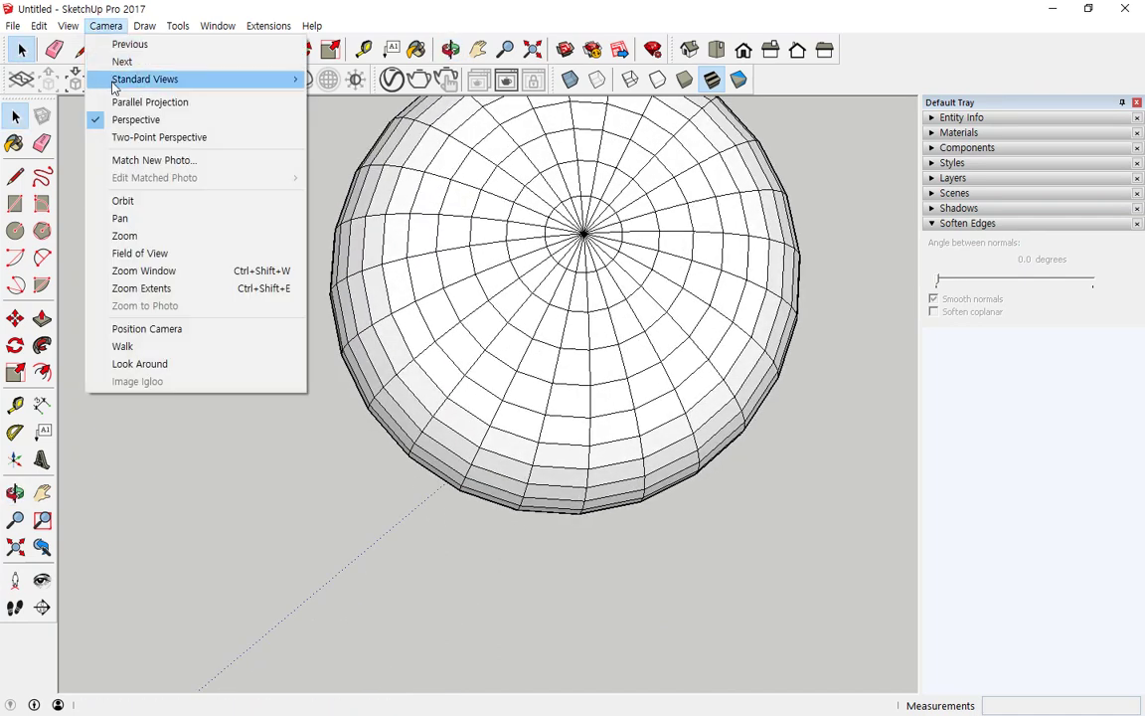
{"action": "mouse_move", "coordinate": [226, 80]}
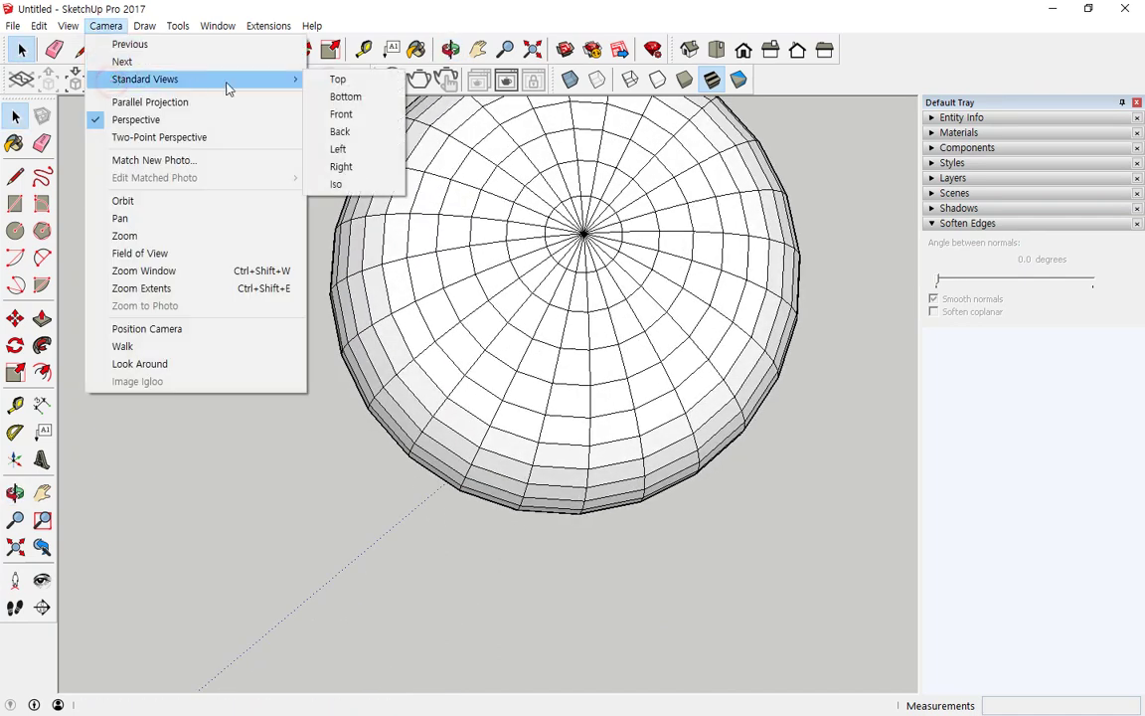
{"action": "left_click", "coordinate": [338, 81]}
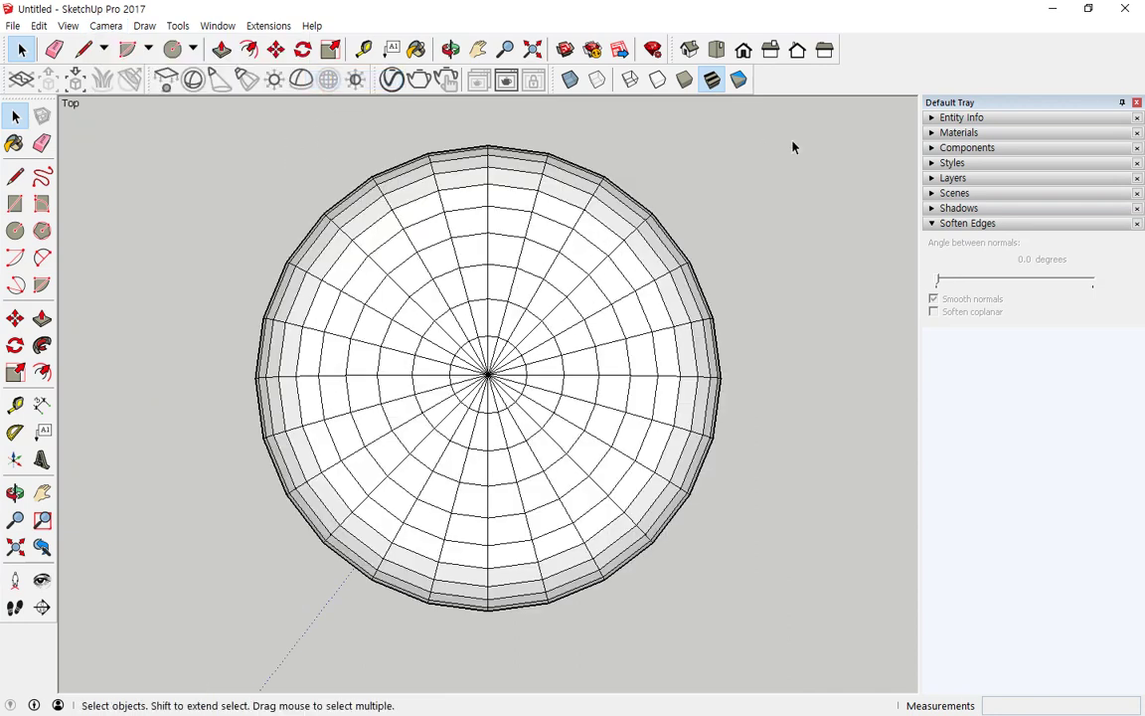
{"action": "left_click_drag", "start_coordinate": [574, 545], "coordinate": [496, 639]}
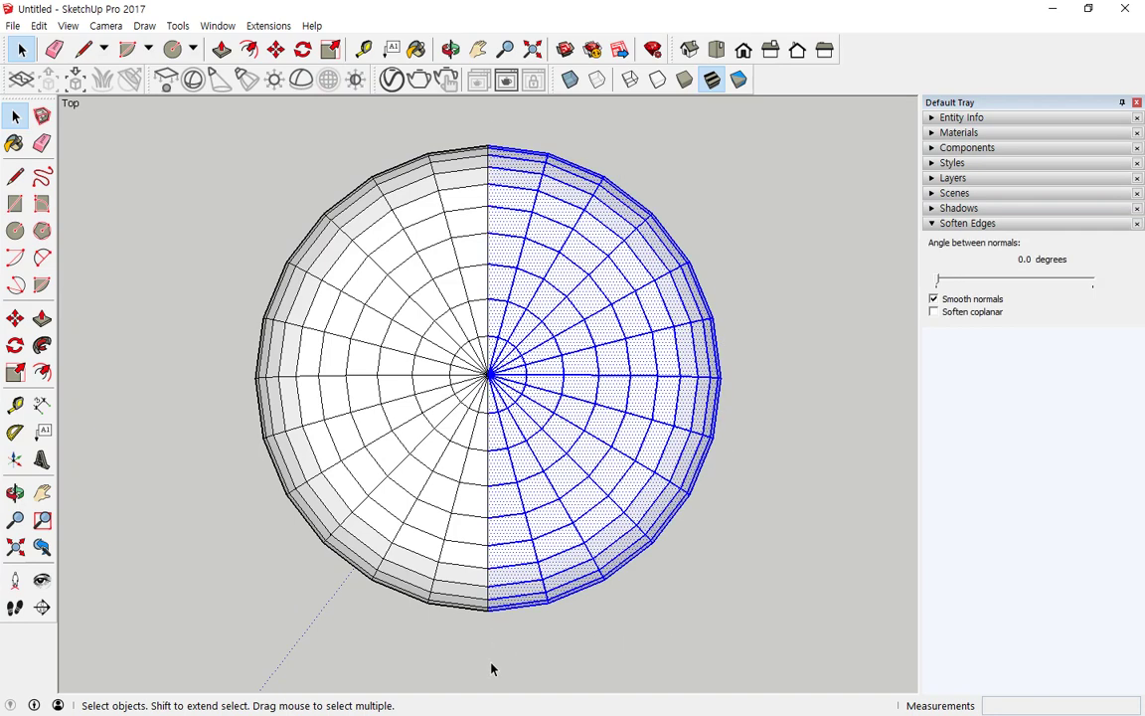
{"action": "key", "text": "Delete"}
Delete the lower half of the remaining half dome to leave only the upper-left quarter in top view
{"action": "left_click", "coordinate": [671, 639]}
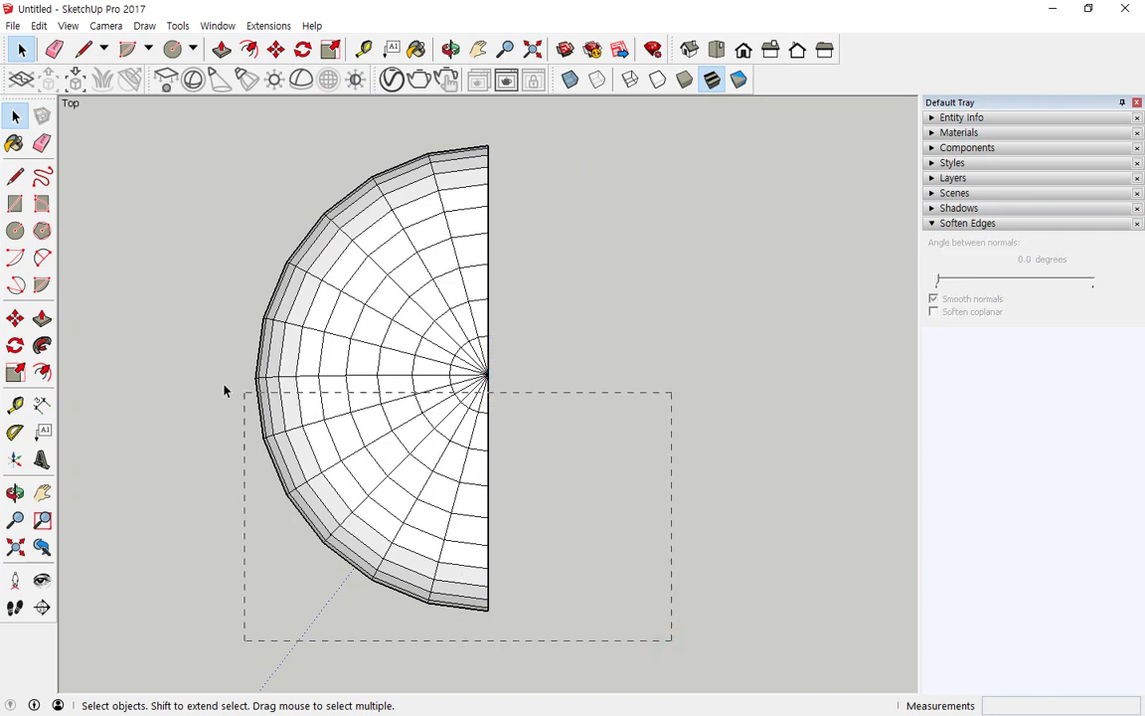
{"action": "left_click_drag", "start_coordinate": [223, 389], "coordinate": [221, 388]}
{"action": "key", "text": "Delete"}
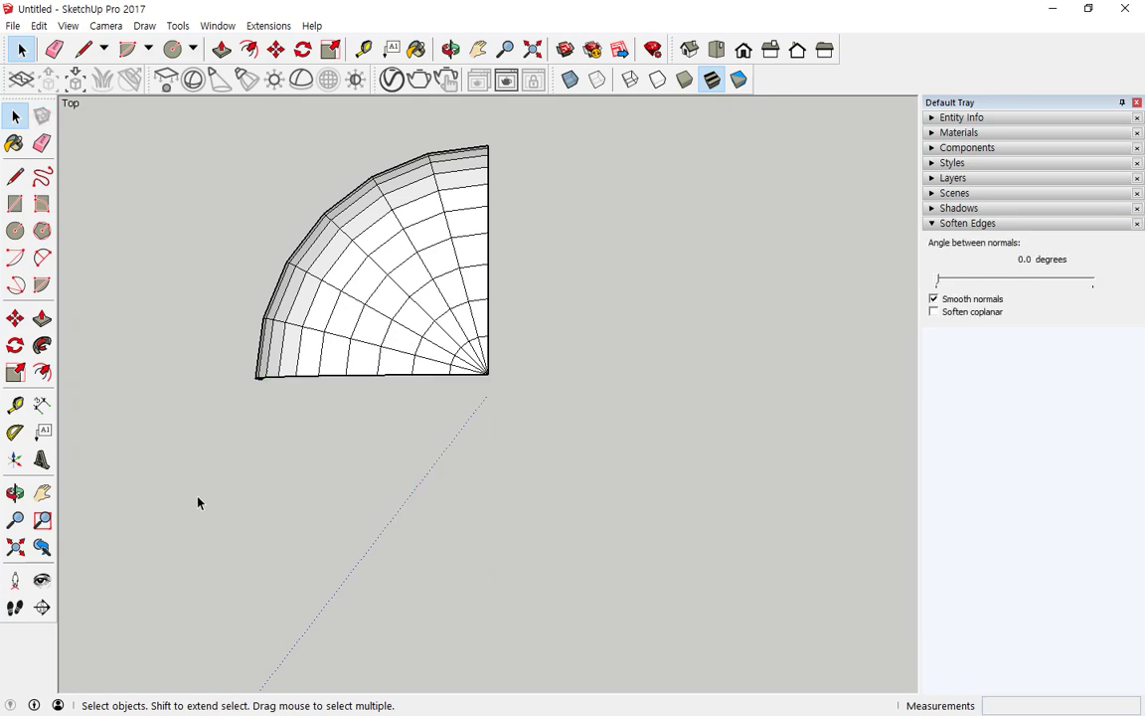
Draw a base line from the quarter dome's lower corner past its centre, and a vertical line from the apex down to it, closing one side
{"action": "middle_click_drag", "start_coordinate": [371, 519], "coordinate": [328, 189]}
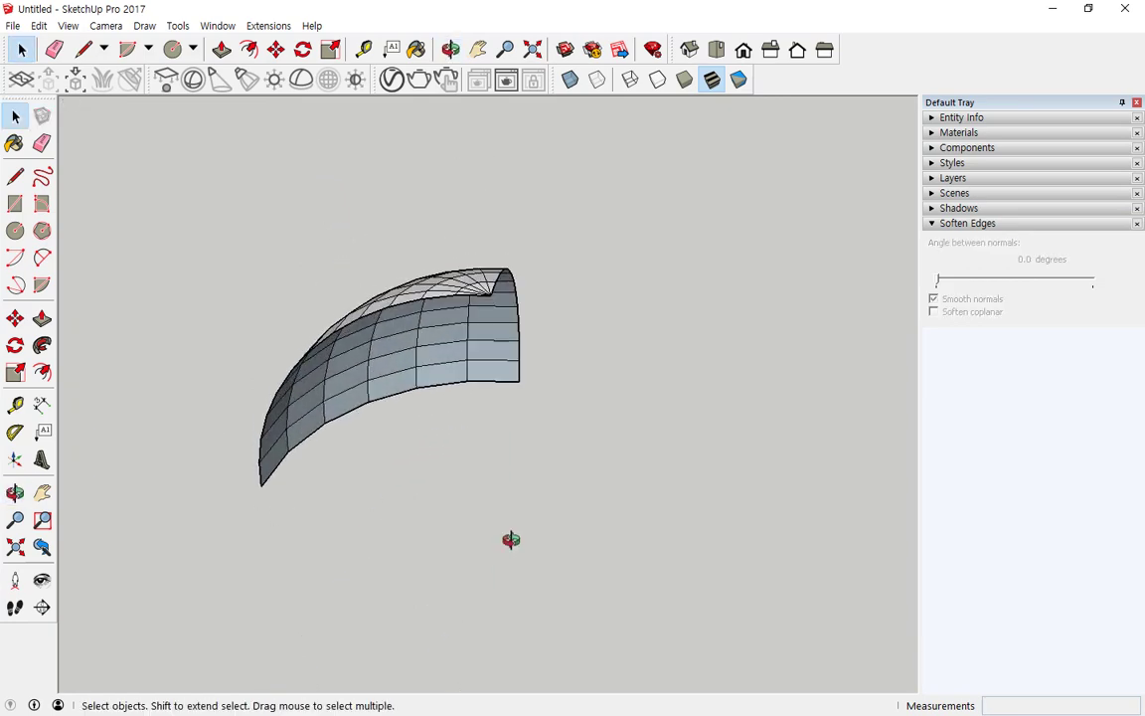
{"action": "middle_click_drag", "start_coordinate": [510, 539], "coordinate": [524, 473]}
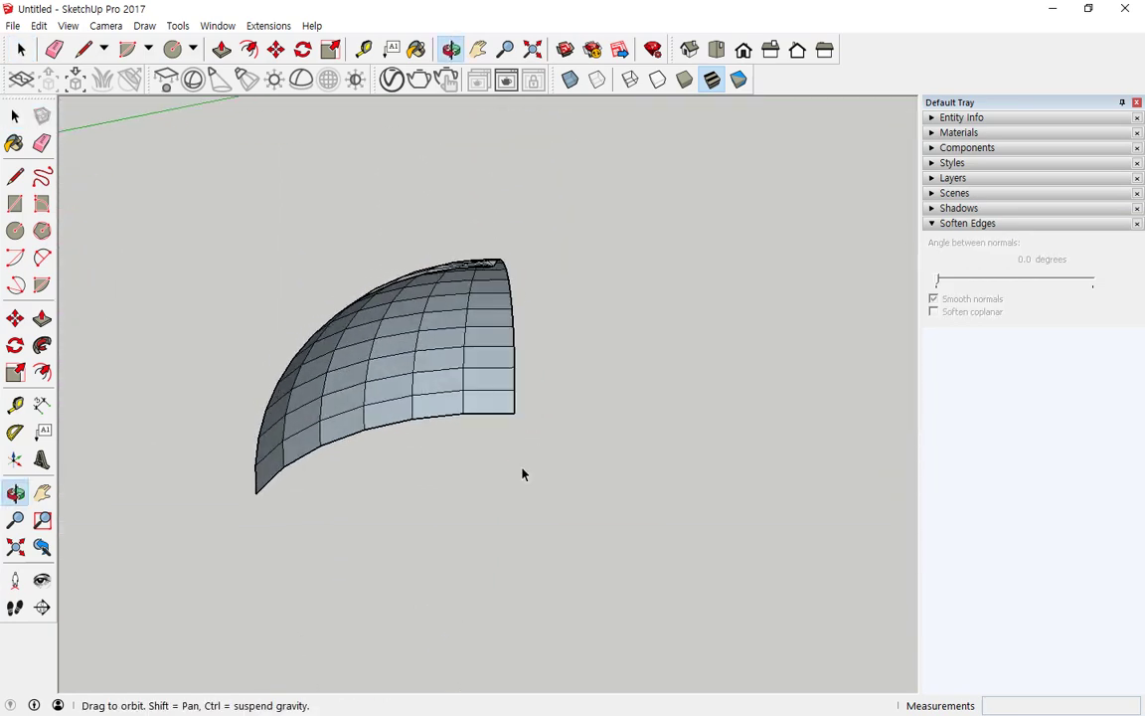
{"action": "left_click", "coordinate": [83, 49]}
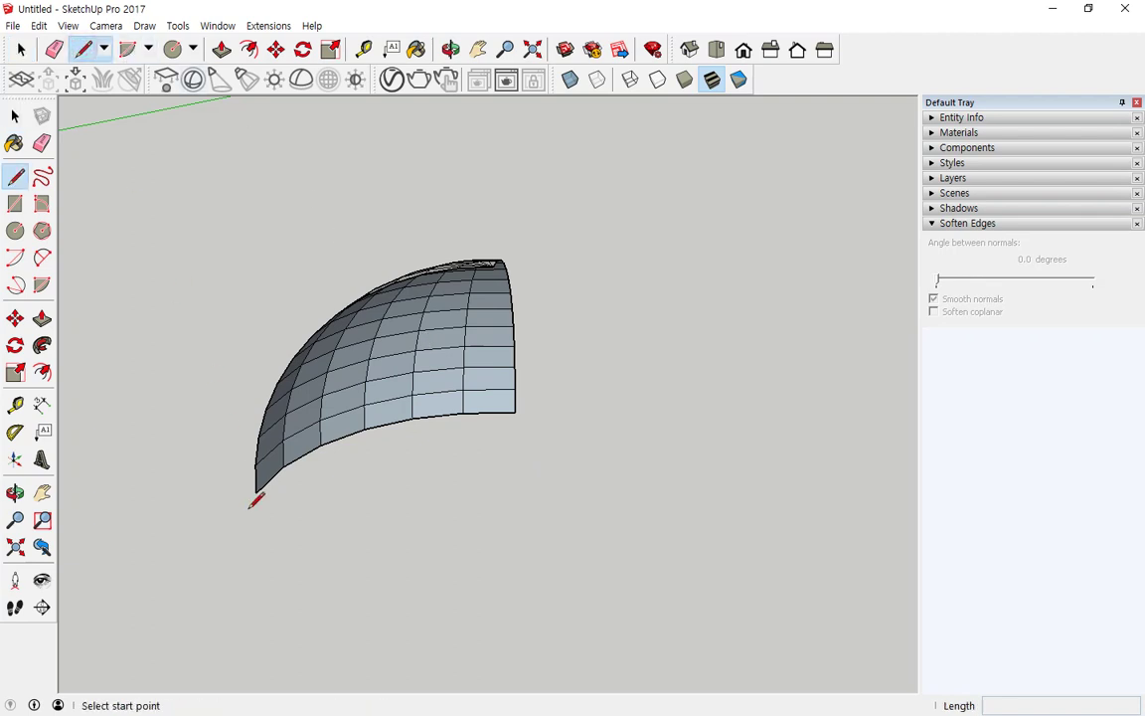
{"action": "left_click", "coordinate": [256, 492]}
{"action": "mouse_move", "coordinate": [503, 258]}
{"action": "middle_mouse_down"}
{"action": "mouse_move", "coordinate": [531, 491]}
{"action": "mouse_move", "coordinate": [532, 452]}
{"action": "middle_mouse_up"}
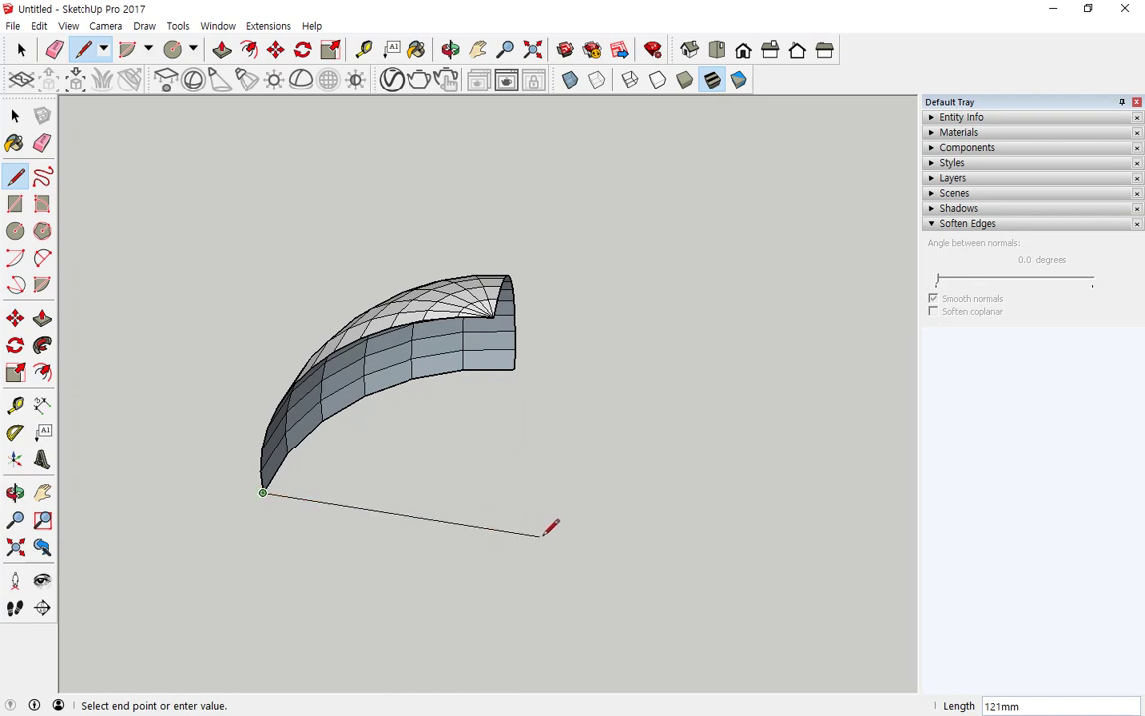
{"action": "left_click", "coordinate": [573, 518]}
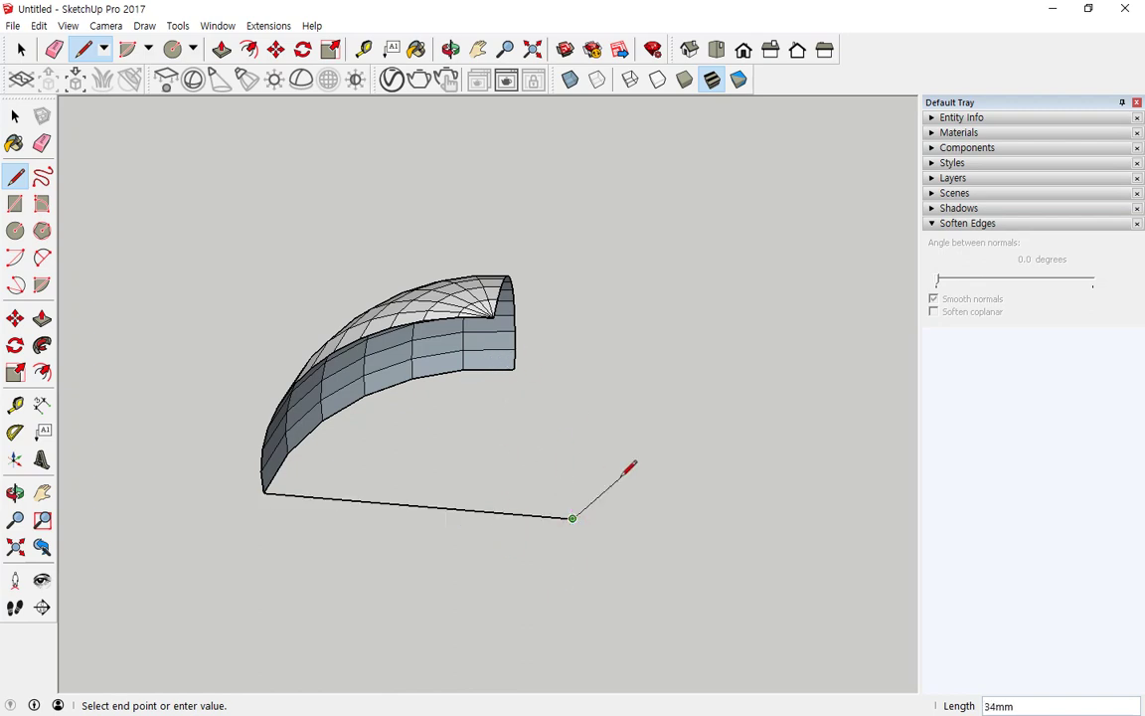
{"action": "key", "text": "Escape"}
{"action": "left_click", "coordinate": [493, 316]}
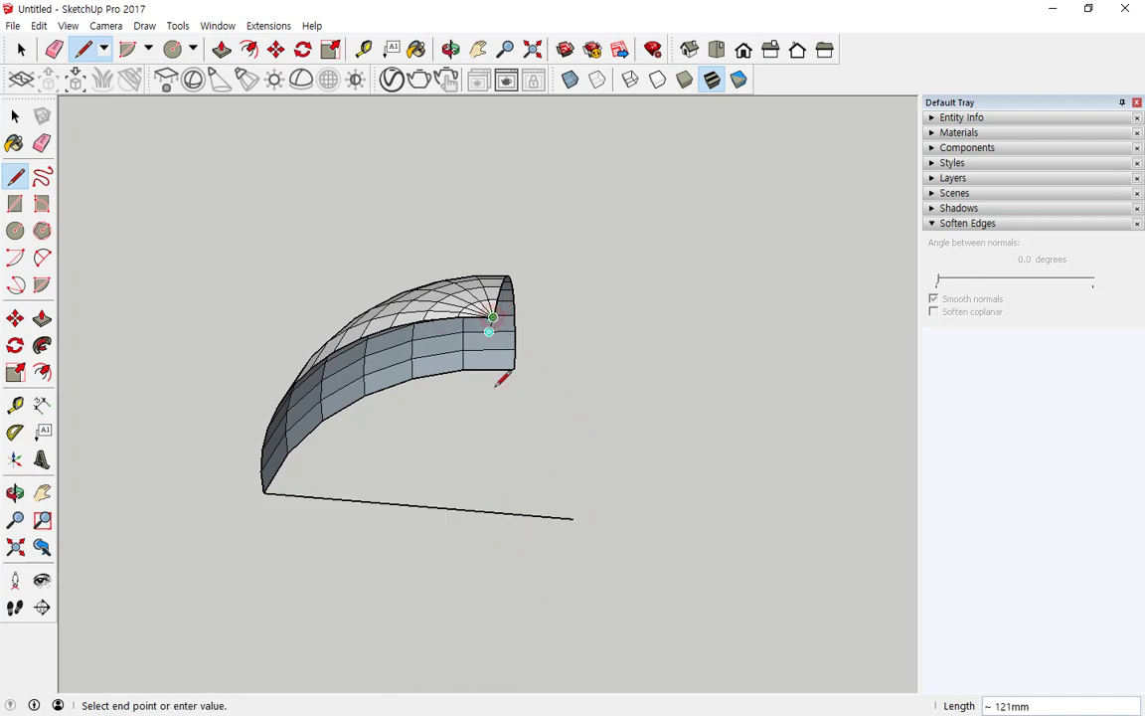
{"action": "left_click", "coordinate": [492, 512]}
Draw a 100 mm line from the vertical line's foot to the opposite lower corner, closing the open faces, and inspect the solid
{"action": "mouse_move", "coordinate": [638, 464]}
{"action": "middle_mouse_down"}
{"action": "mouse_move", "coordinate": [465, 430]}
{"action": "mouse_move", "coordinate": [169, 411]}
{"action": "mouse_move", "coordinate": [169, 460]}
{"action": "mouse_move", "coordinate": [321, 472]}
{"action": "middle_mouse_up"}
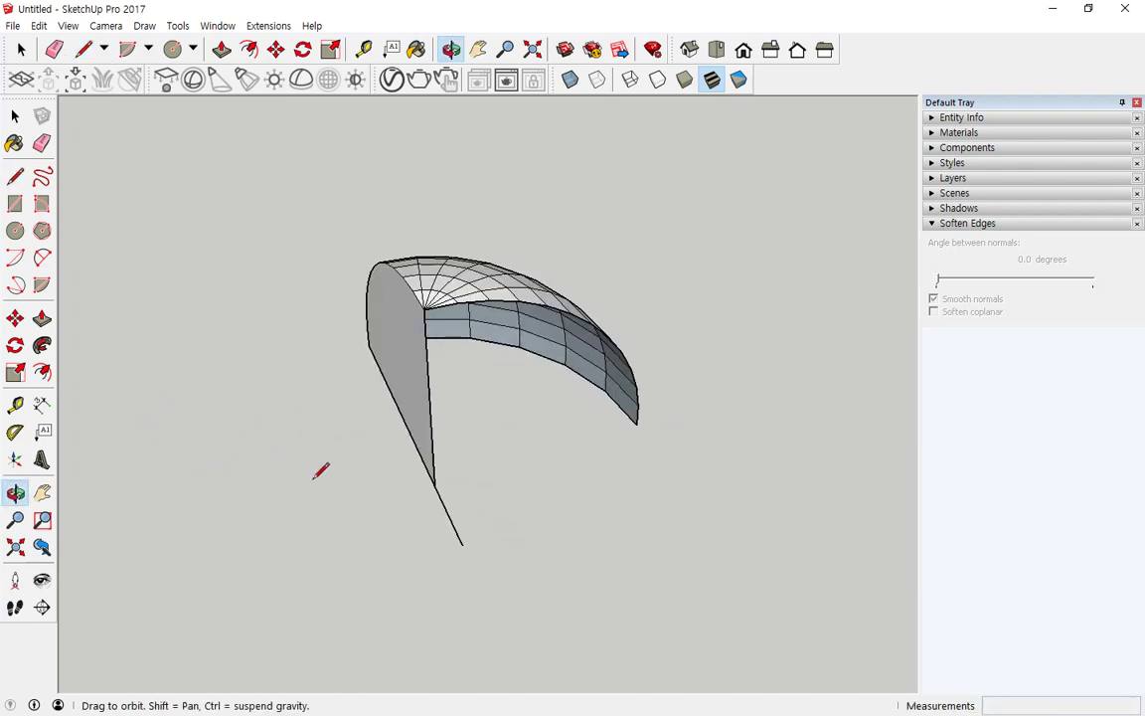
{"action": "left_click", "coordinate": [434, 485]}
{"action": "left_click", "coordinate": [636, 425]}
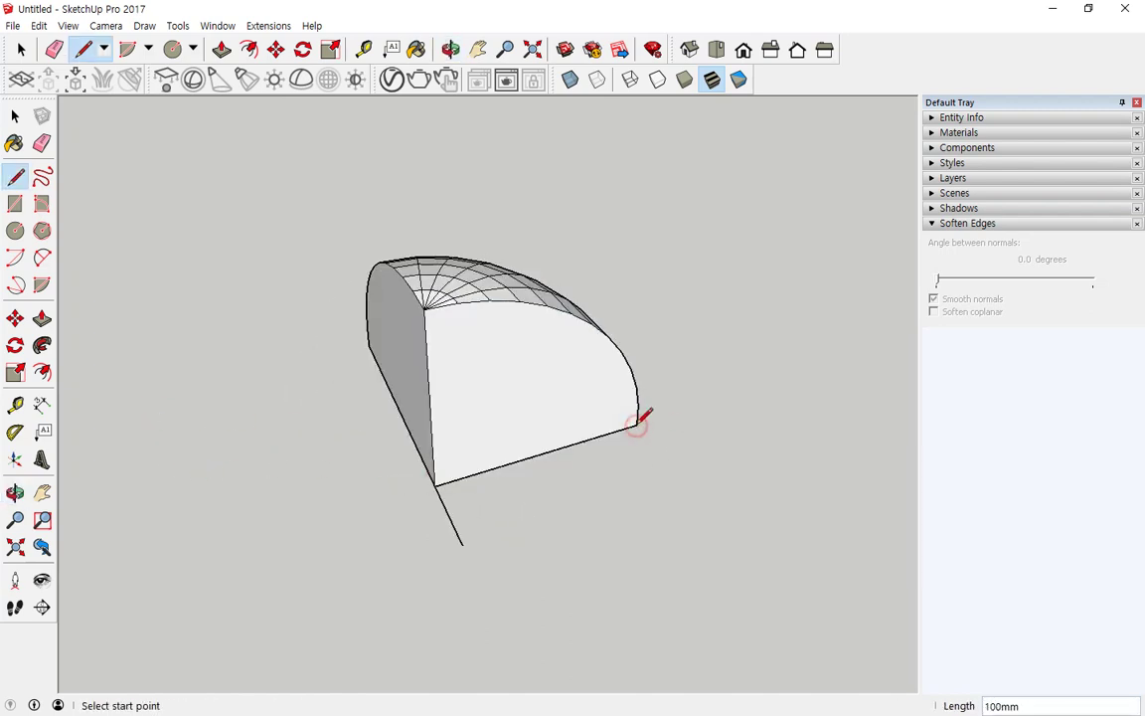
{"action": "middle_click_drag", "start_coordinate": [539, 544], "coordinate": [508, 140]}
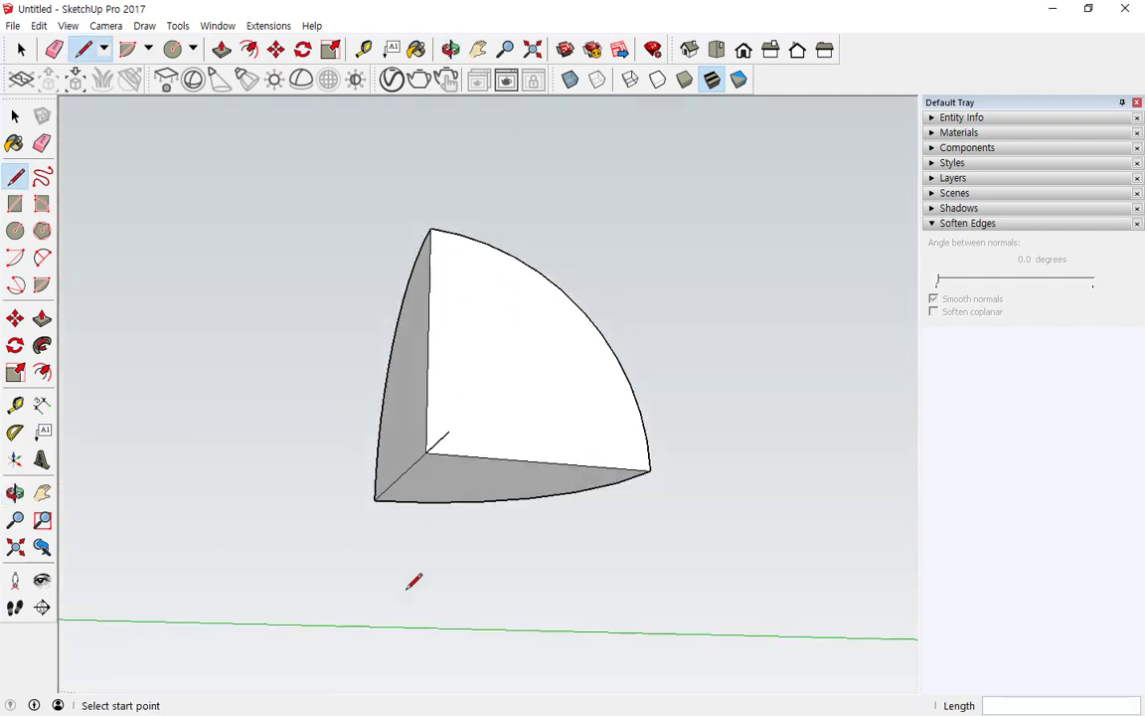
{"action": "middle_click_drag", "start_coordinate": [411, 580], "coordinate": [651, 611]}
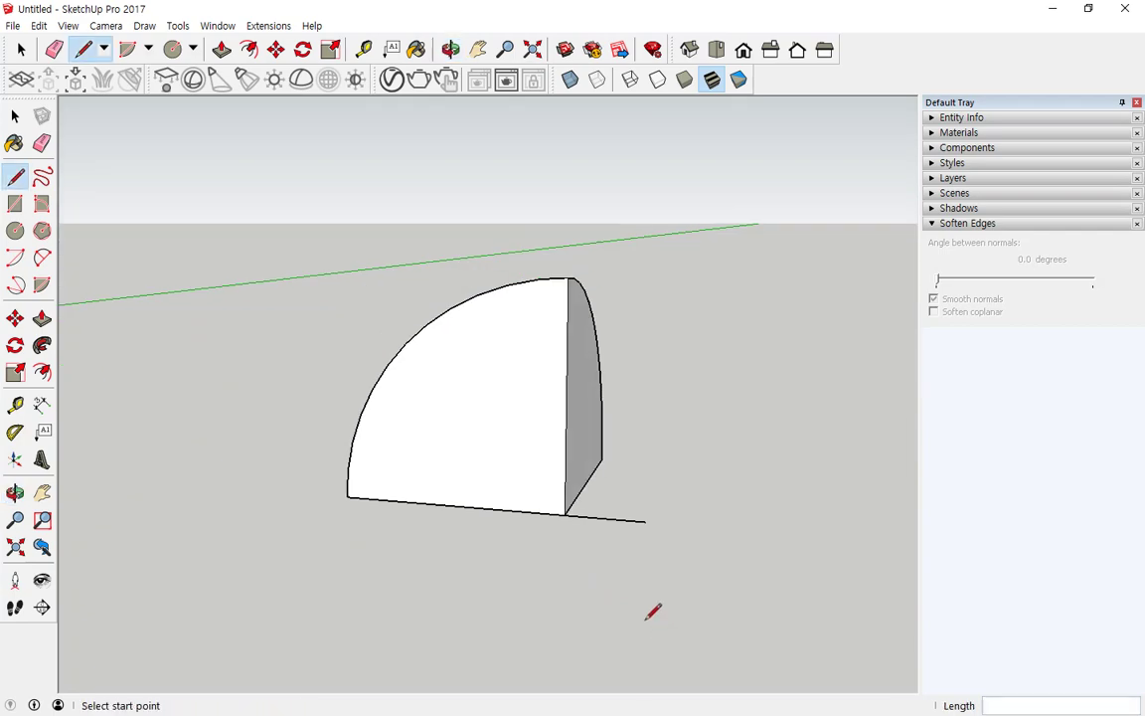
{"action": "key", "text": "space"}
{"action": "middle_click_drag", "start_coordinate": [626, 511], "coordinate": [877, 436]}
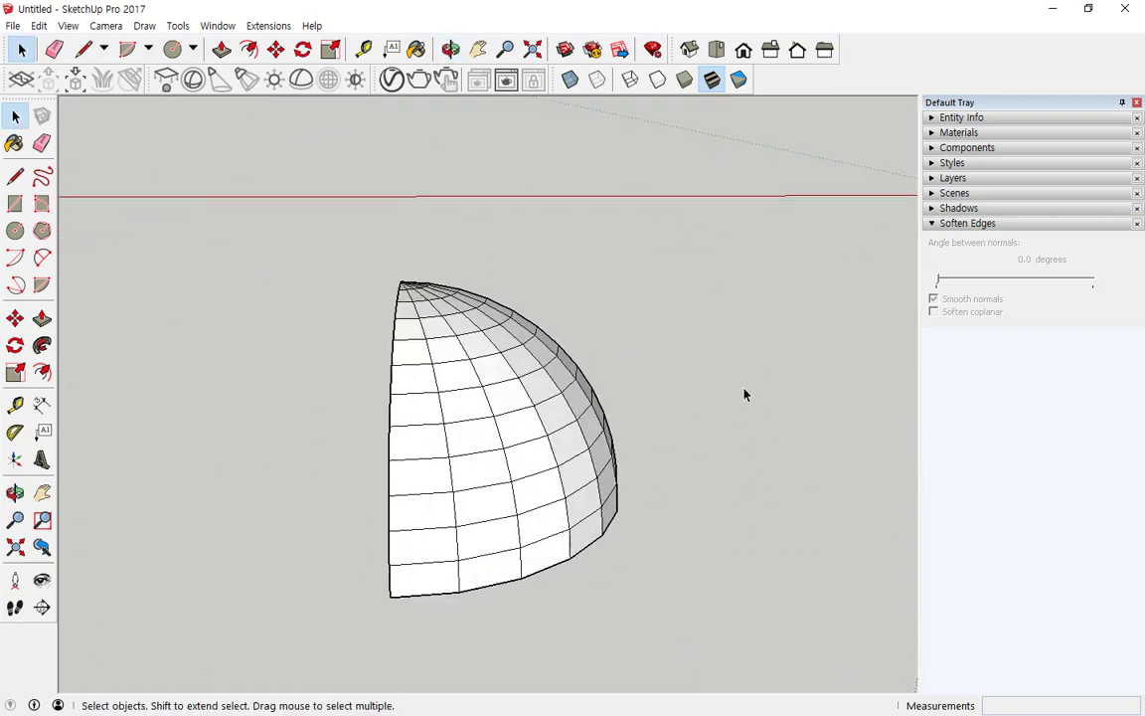
{"action": "middle_click_drag", "start_coordinate": [745, 394], "coordinate": [696, 378]}
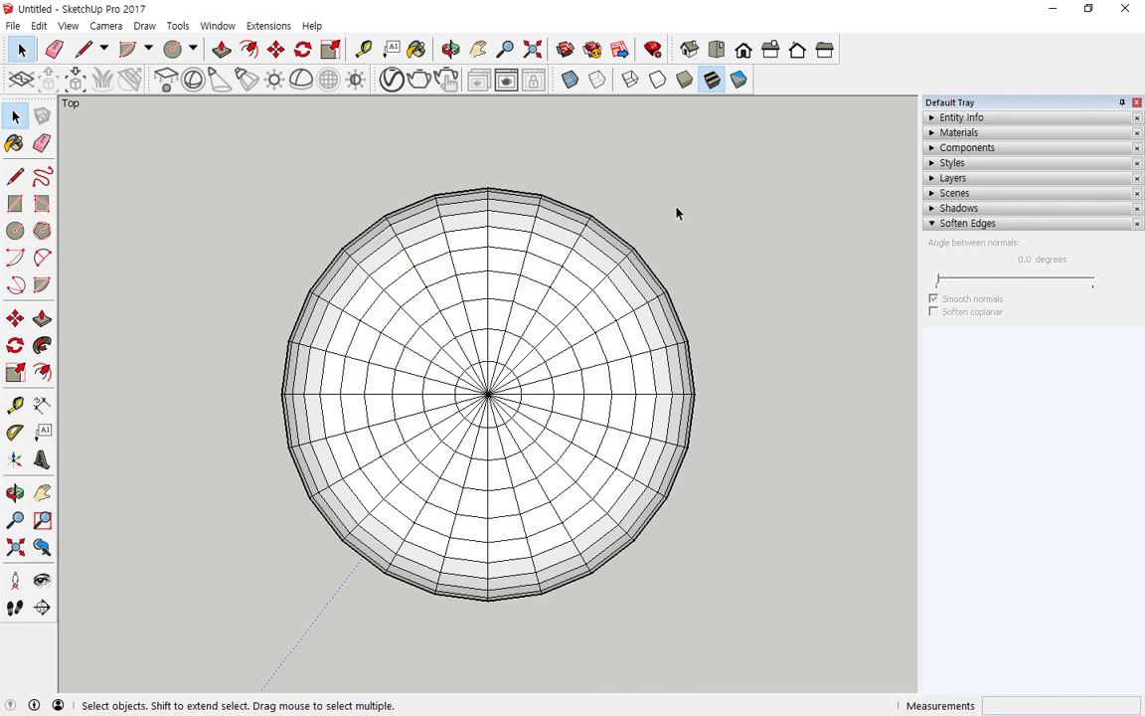
Try window selections on the dome's right half and on a small patch near its upper rim, clearing each selection
{"action": "left_click", "coordinate": [22, 46]}
{"action": "left_click_drag", "start_coordinate": [485, 135], "coordinate": [724, 610]}
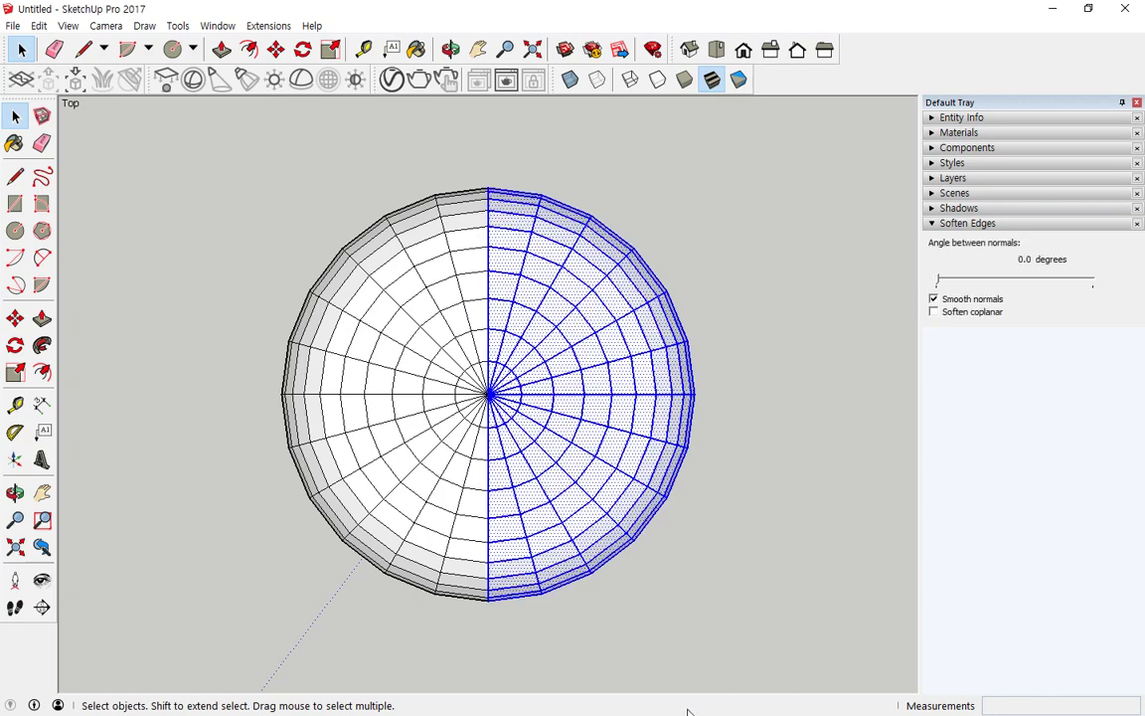
{"action": "left_click", "coordinate": [692, 626]}
{"action": "left_click_drag", "start_coordinate": [398, 174], "coordinate": [498, 230]}
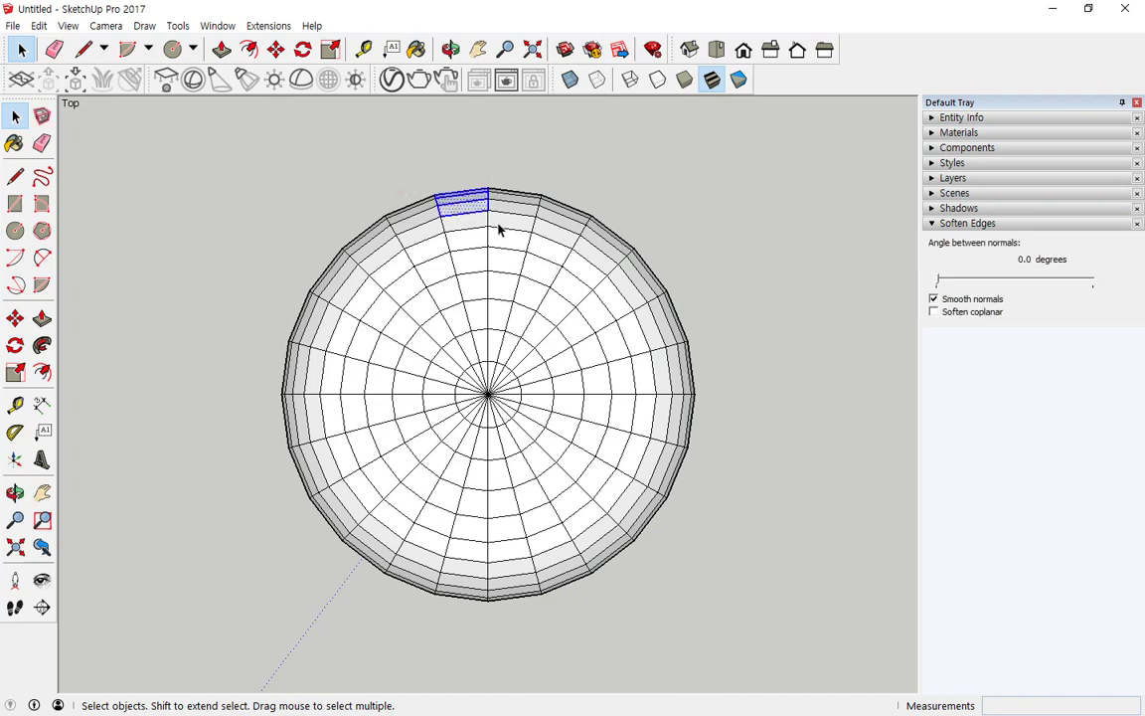
{"action": "left_click", "coordinate": [487, 171]}
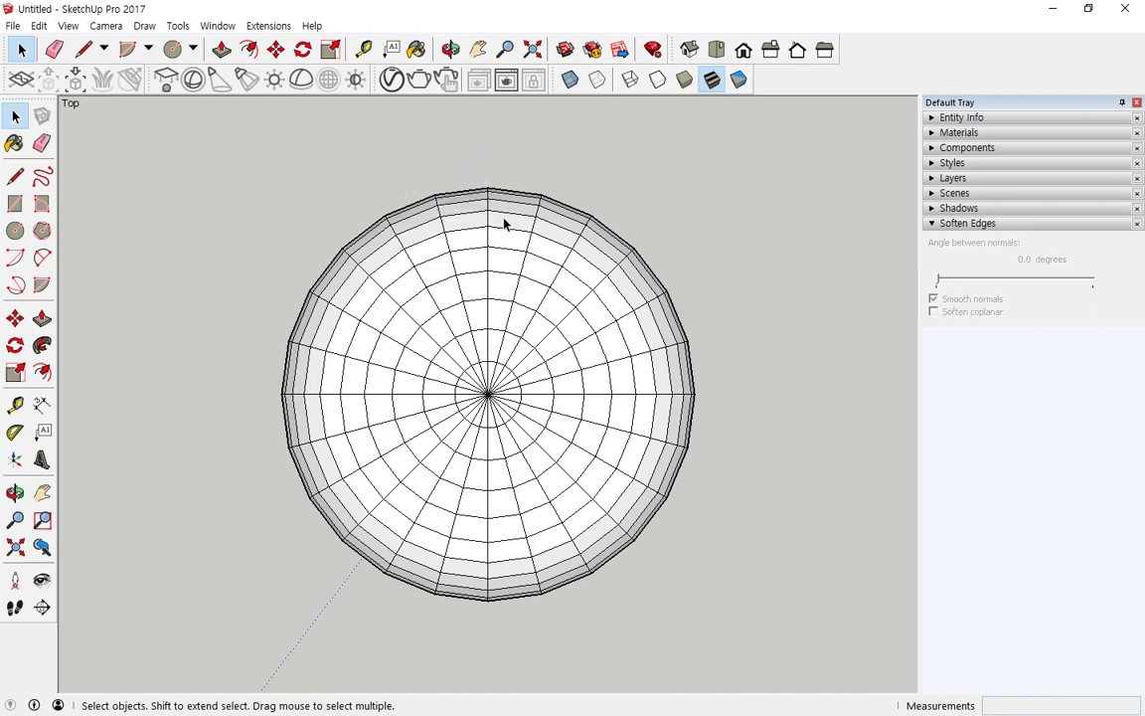
{"action": "key", "text": "l"}
{"action": "left_click", "coordinate": [487, 187]}
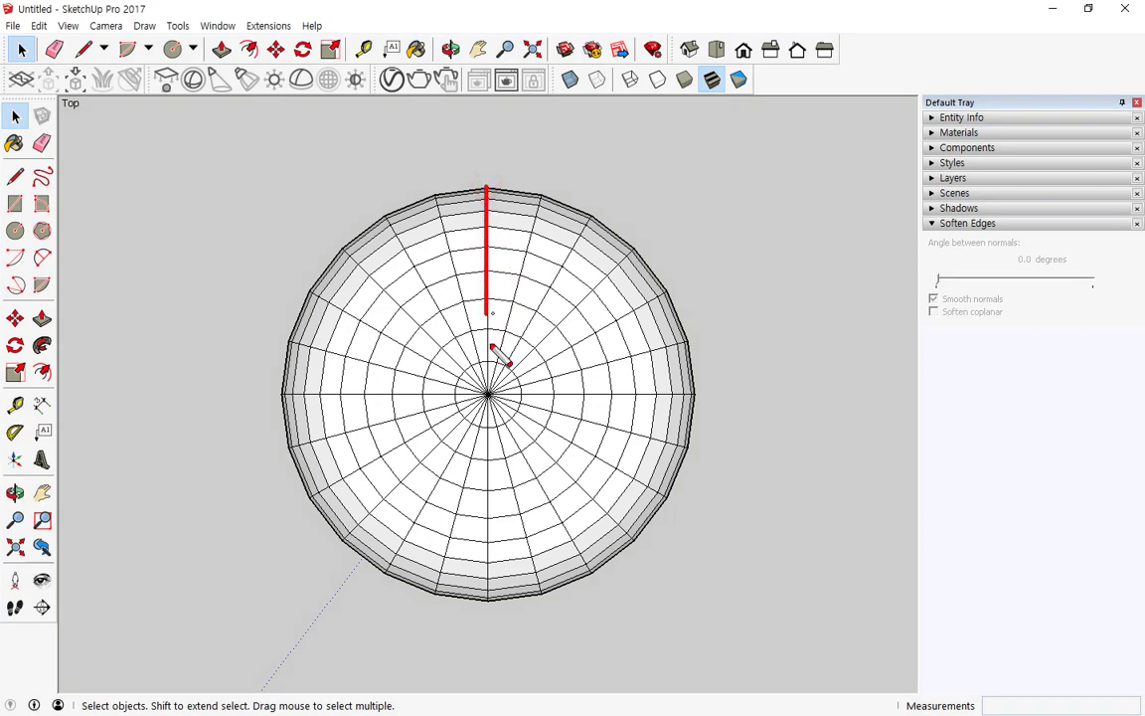
{"action": "mouse_move", "coordinate": [488, 453]}
{"action": "left_mouse_down"}
{"action": "mouse_move", "coordinate": [487, 609]}
{"action": "mouse_move", "coordinate": [634, 559]}
{"action": "mouse_move", "coordinate": [604, 169]}
{"action": "mouse_move", "coordinate": [487, 186]}
{"action": "mouse_move", "coordinate": [484, 172]}
{"action": "mouse_move", "coordinate": [537, 534]}
{"action": "mouse_move", "coordinate": [631, 646]}
{"action": "mouse_move", "coordinate": [718, 648]}
{"action": "mouse_move", "coordinate": [708, 664]}
{"action": "left_mouse_up"}
{"action": "key", "text": "Escape"}
{"action": "left_click", "coordinate": [726, 636]}
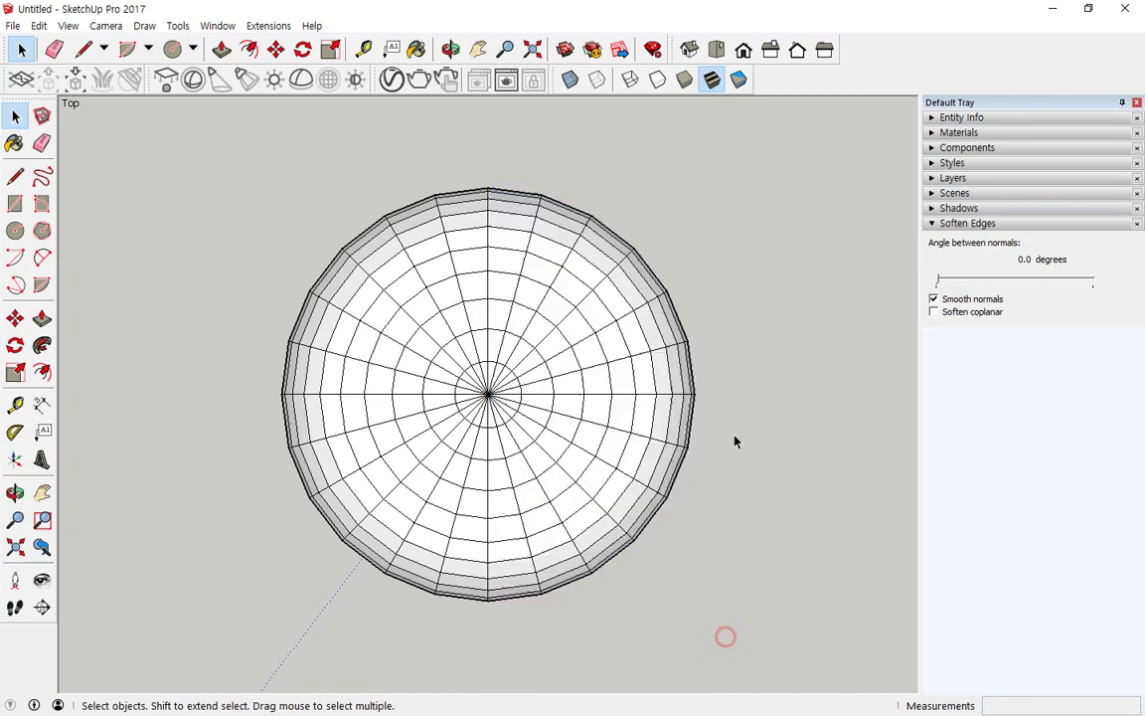
Compare crossing selections of the right half and the upper centre line with a window selection beside that line, clearing each one
{"action": "left_click_drag", "start_coordinate": [763, 120], "coordinate": [656, 354]}
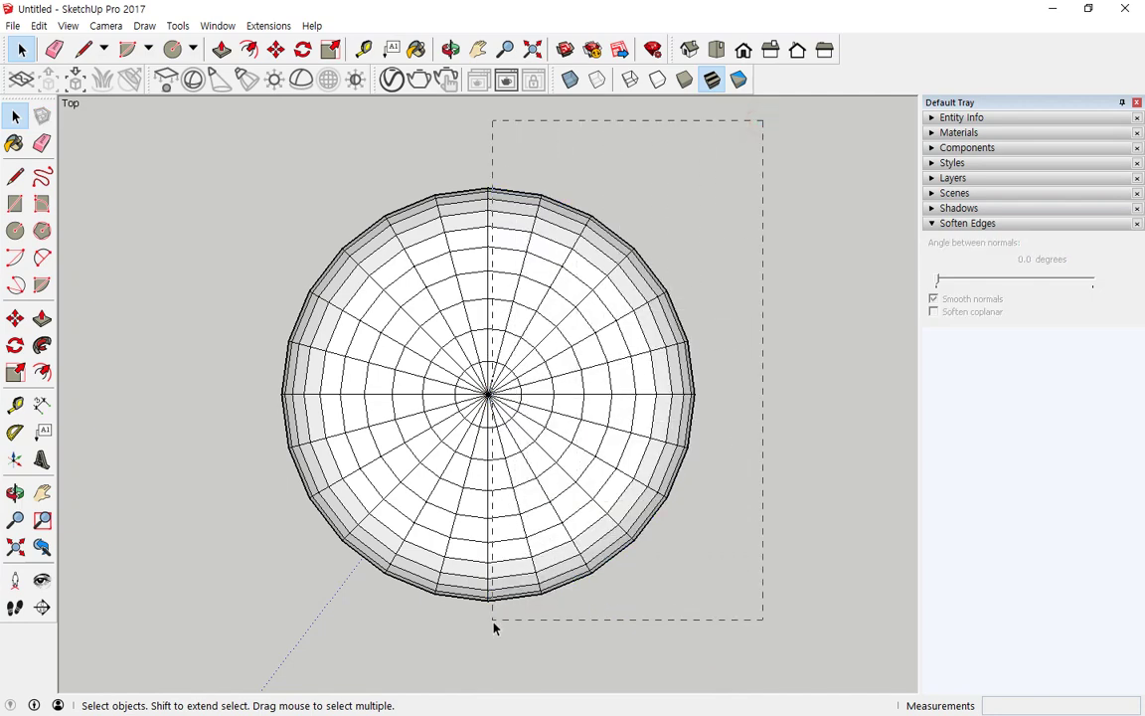
{"action": "left_click_drag", "start_coordinate": [493, 627], "coordinate": [496, 627]}
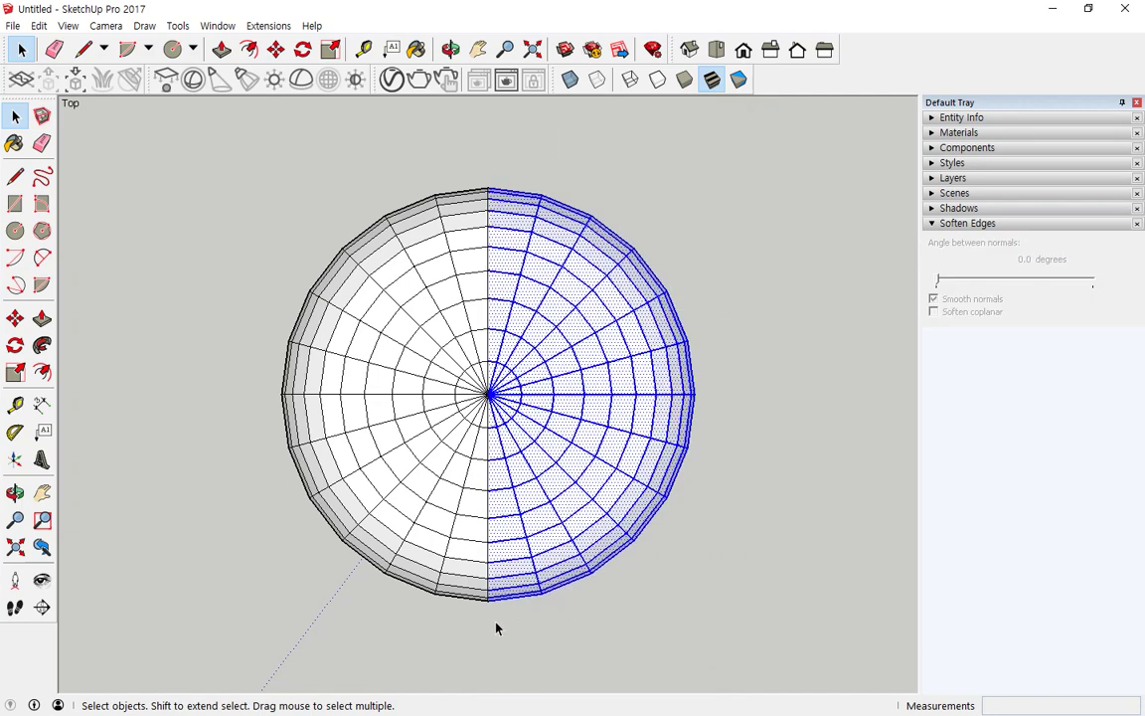
{"action": "left_click", "coordinate": [659, 599]}
{"action": "left_click_drag", "start_coordinate": [497, 140], "coordinate": [489, 286]}
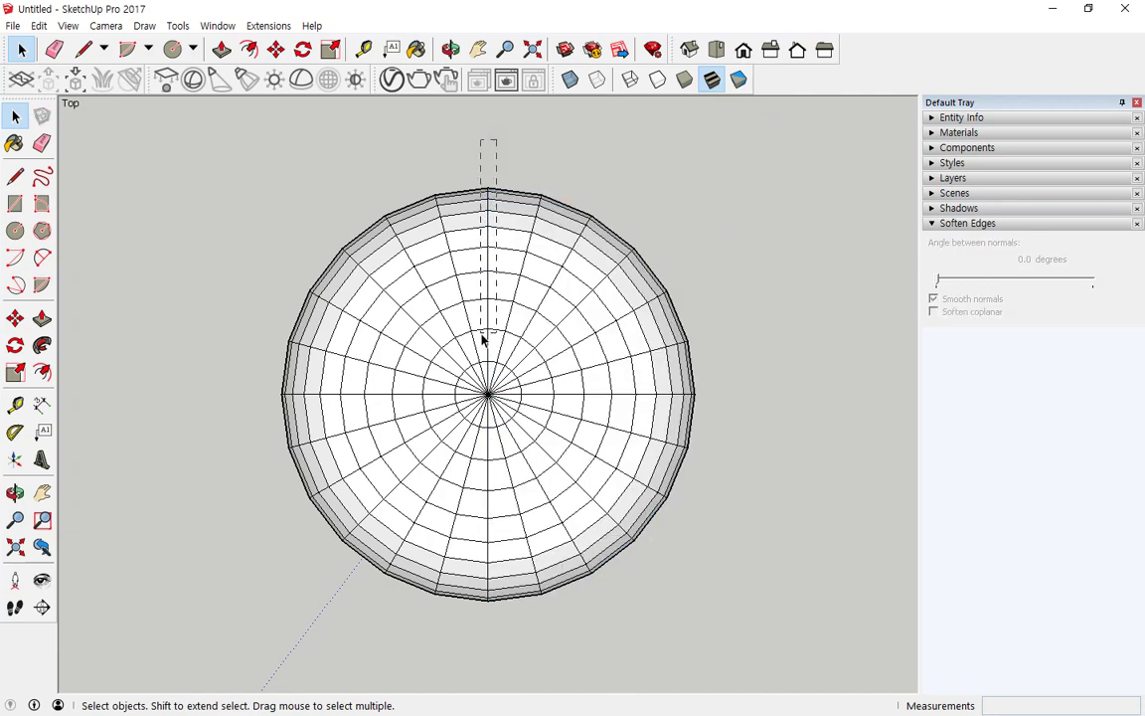
{"action": "left_click_drag", "start_coordinate": [481, 339], "coordinate": [481, 343]}
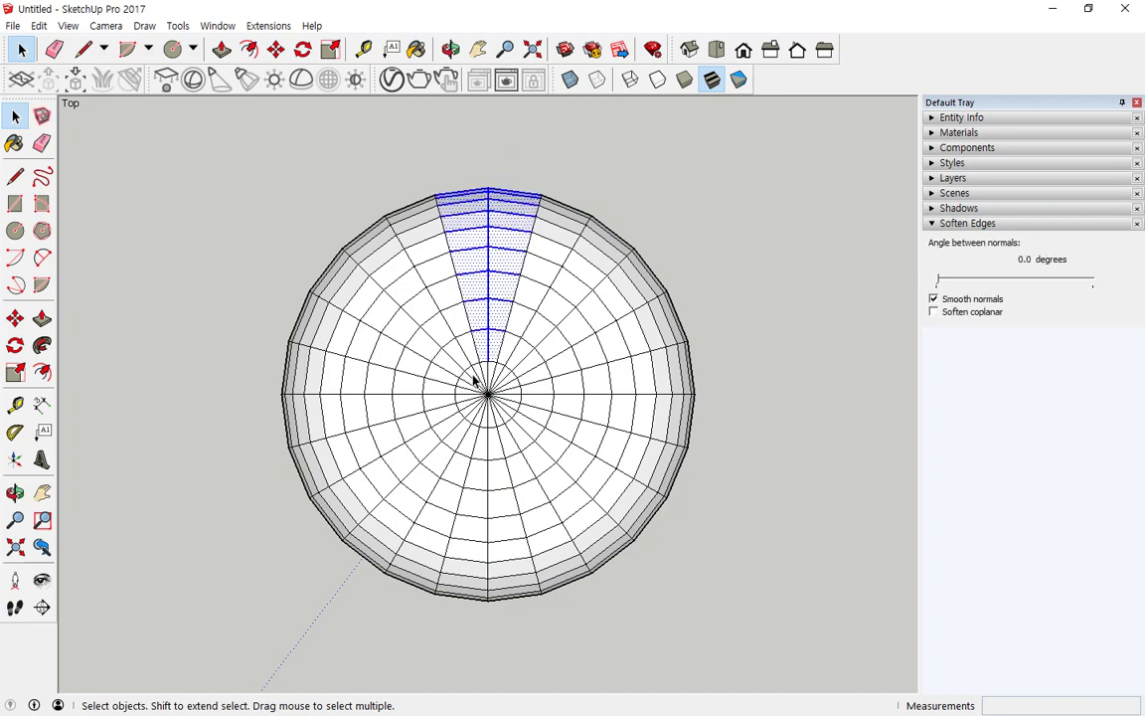
{"action": "left_click", "coordinate": [490, 138]}
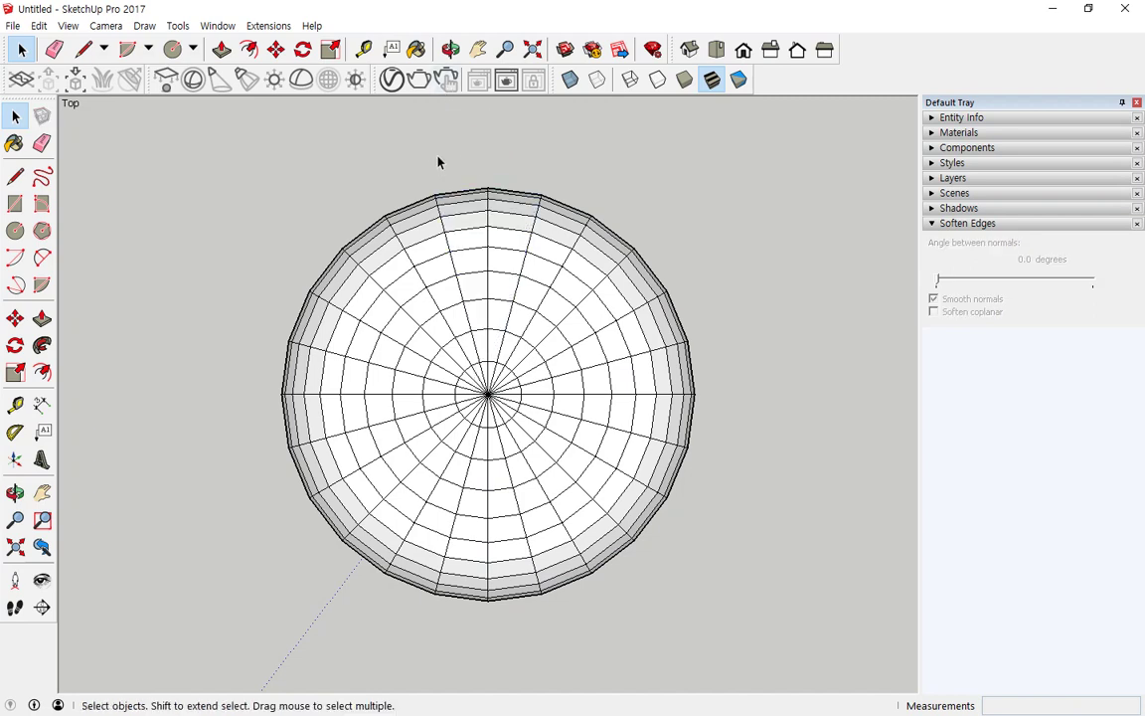
{"action": "left_click_drag", "start_coordinate": [474, 151], "coordinate": [551, 311]}
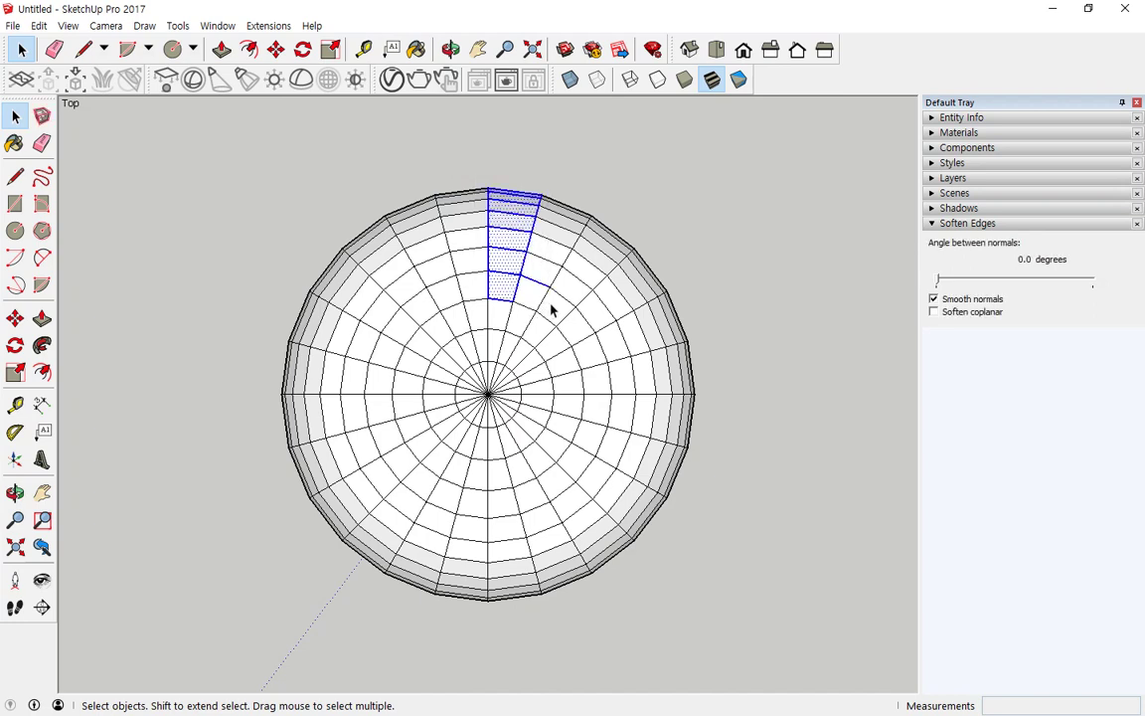
{"action": "left_click", "coordinate": [718, 256]}
Delete the dome's right half with a crossing selection, and the lower half of what remains, leaving the upper-left quarter
{"action": "left_click_drag", "start_coordinate": [734, 134], "coordinate": [495, 618]}
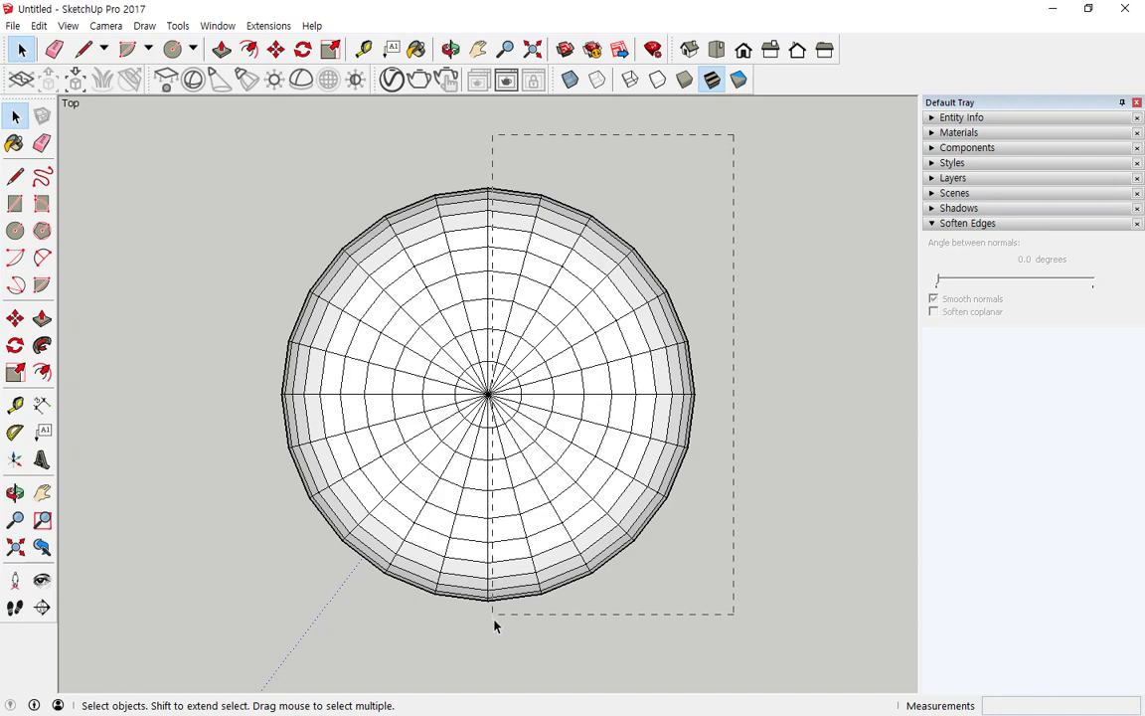
{"action": "left_click_drag", "start_coordinate": [492, 625], "coordinate": [490, 632]}
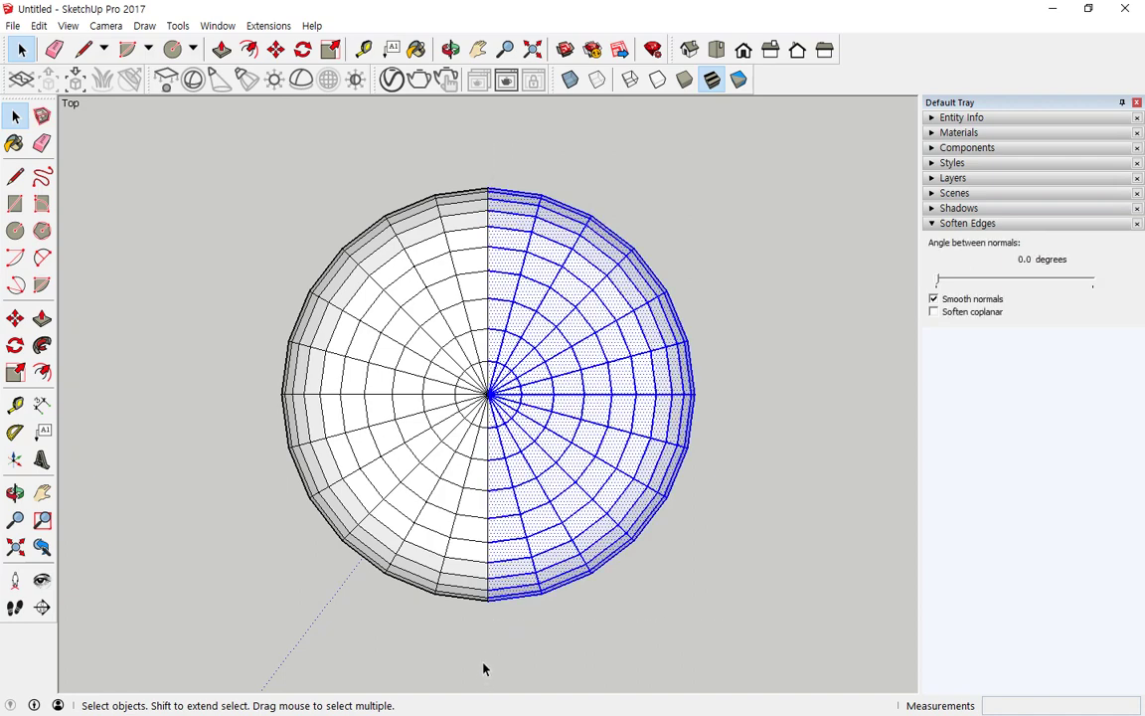
{"action": "key", "text": "Delete"}
{"action": "left_click_drag", "start_coordinate": [636, 654], "coordinate": [205, 408]}
{"action": "key", "text": "Delete"}
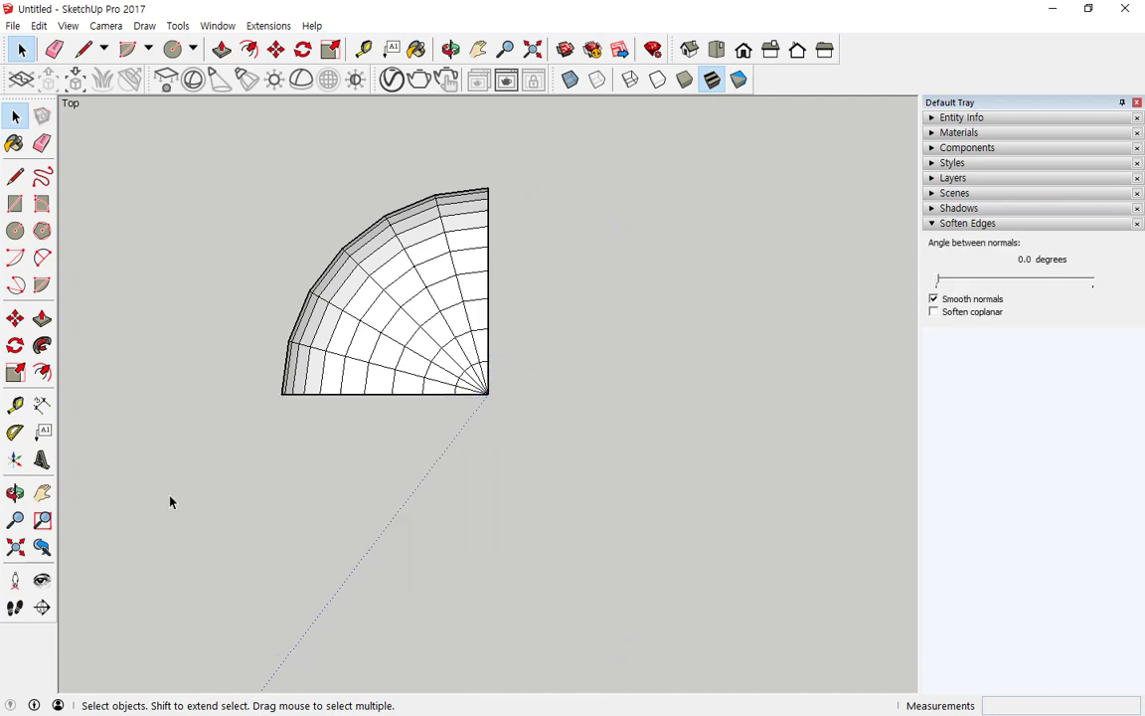
Draw a base line from the quarter shell's lower corner beyond its centre, and a vertical line from the apex down to that base line
{"action": "middle_click_drag", "start_coordinate": [534, 501], "coordinate": [473, 125]}
{"action": "key", "text": "l"}
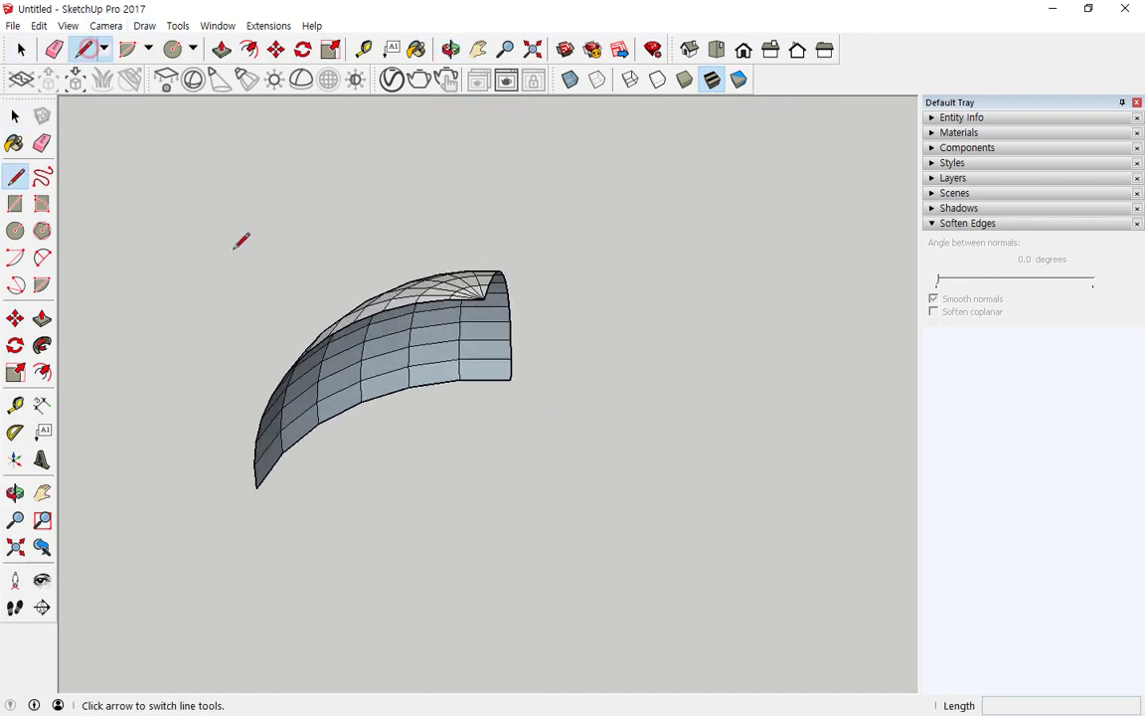
{"action": "left_click", "coordinate": [255, 487]}
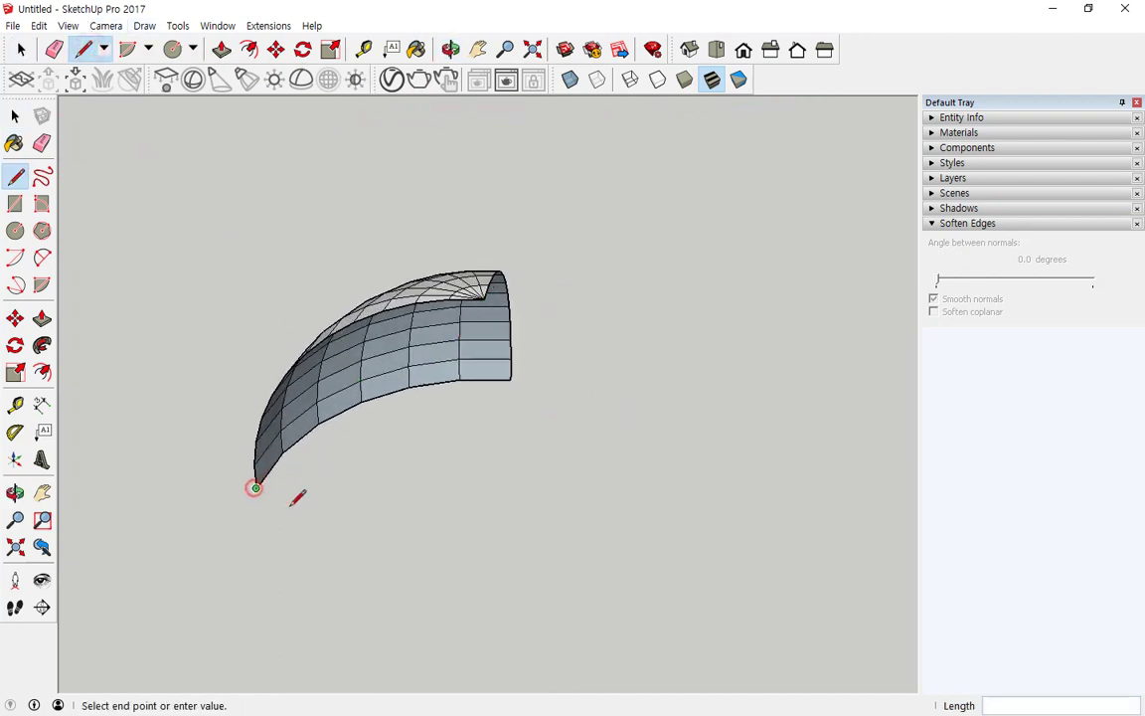
{"action": "double_click", "coordinate": [592, 516]}
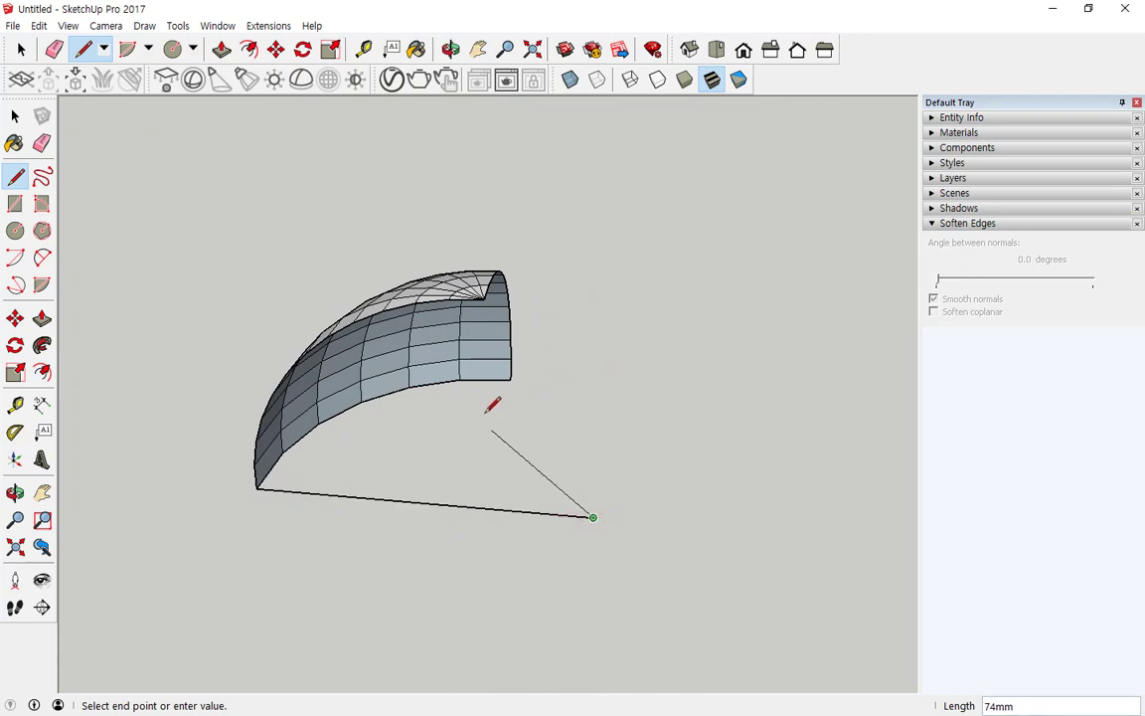
{"action": "left_click", "coordinate": [484, 297]}
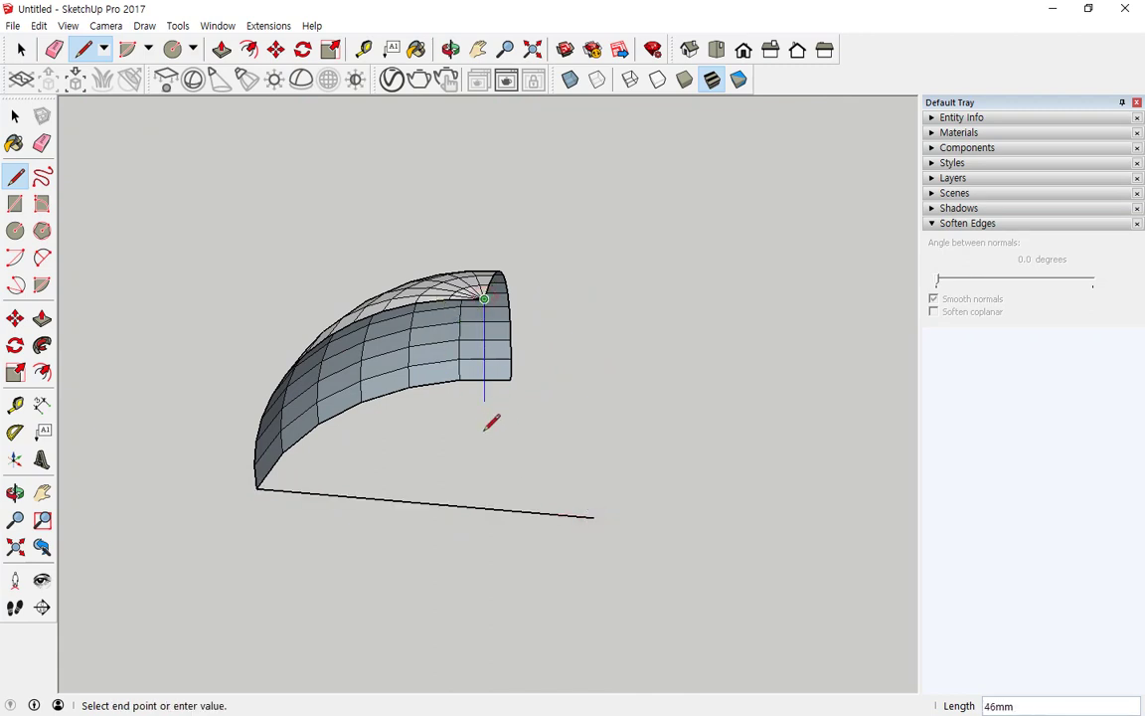
{"action": "left_click", "coordinate": [484, 508]}
Draw a 100 mm line along the green axis from the vertical line's foot to the opposite lower corner to close the shell
{"action": "middle_click_drag", "start_coordinate": [503, 491], "coordinate": [345, 465]}
{"action": "left_click", "coordinate": [443, 494]}
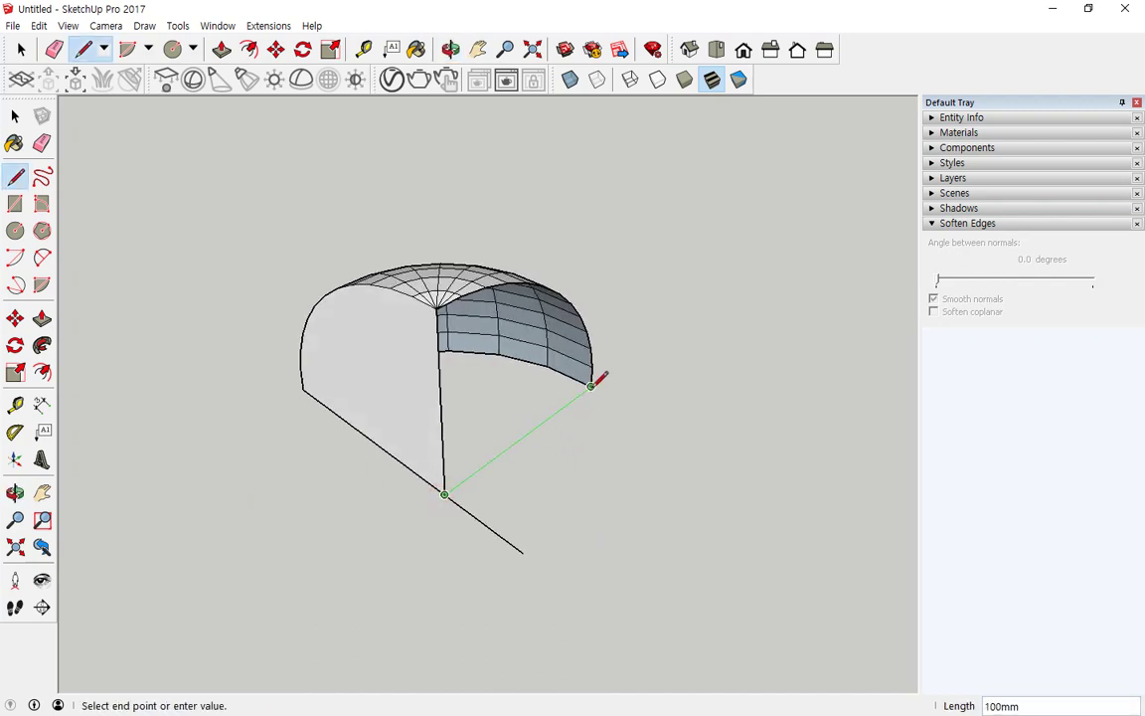
{"action": "left_click", "coordinate": [593, 384]}
Delete the excess base line segment that extends beyond the quarter dome's centre corner, and check the solid from its other side
{"action": "middle_click_drag", "start_coordinate": [598, 544], "coordinate": [366, 562]}
{"action": "key", "text": "space"}
{"action": "left_click_drag", "start_coordinate": [537, 602], "coordinate": [542, 604]}
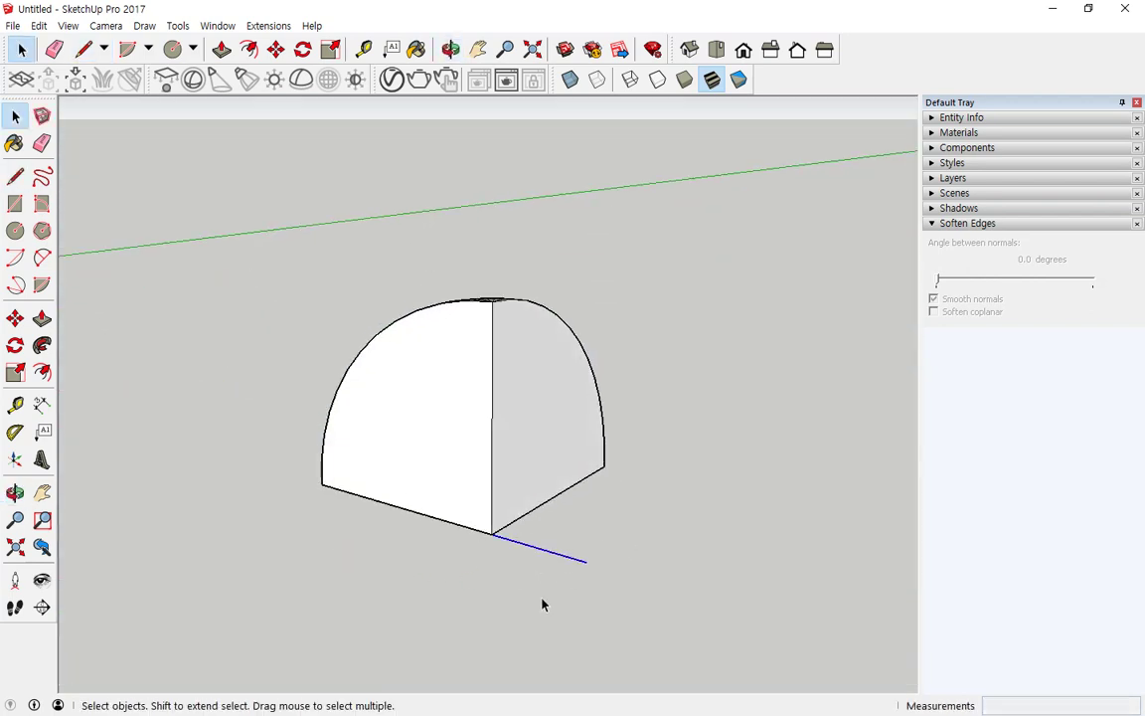
{"action": "key", "text": "Delete"}
{"action": "middle_click_drag", "start_coordinate": [587, 534], "coordinate": [241, 488]}
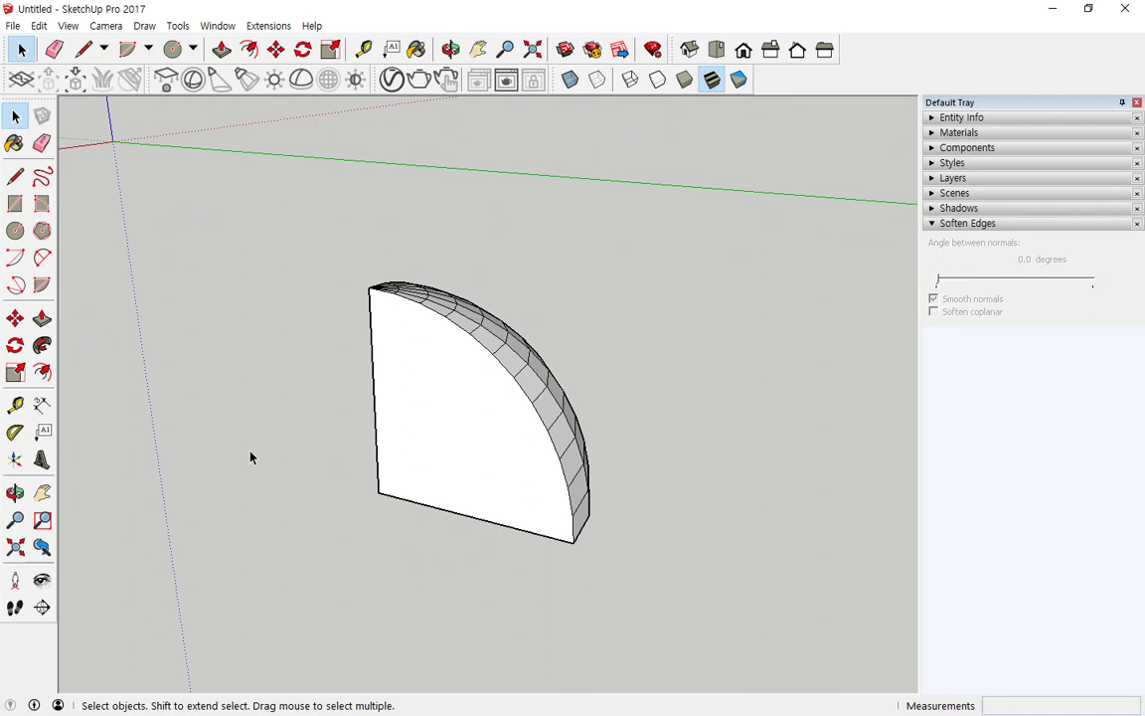
{"action": "middle_click_drag", "start_coordinate": [251, 457], "coordinate": [678, 483]}
{"action": "key", "text": "e"}
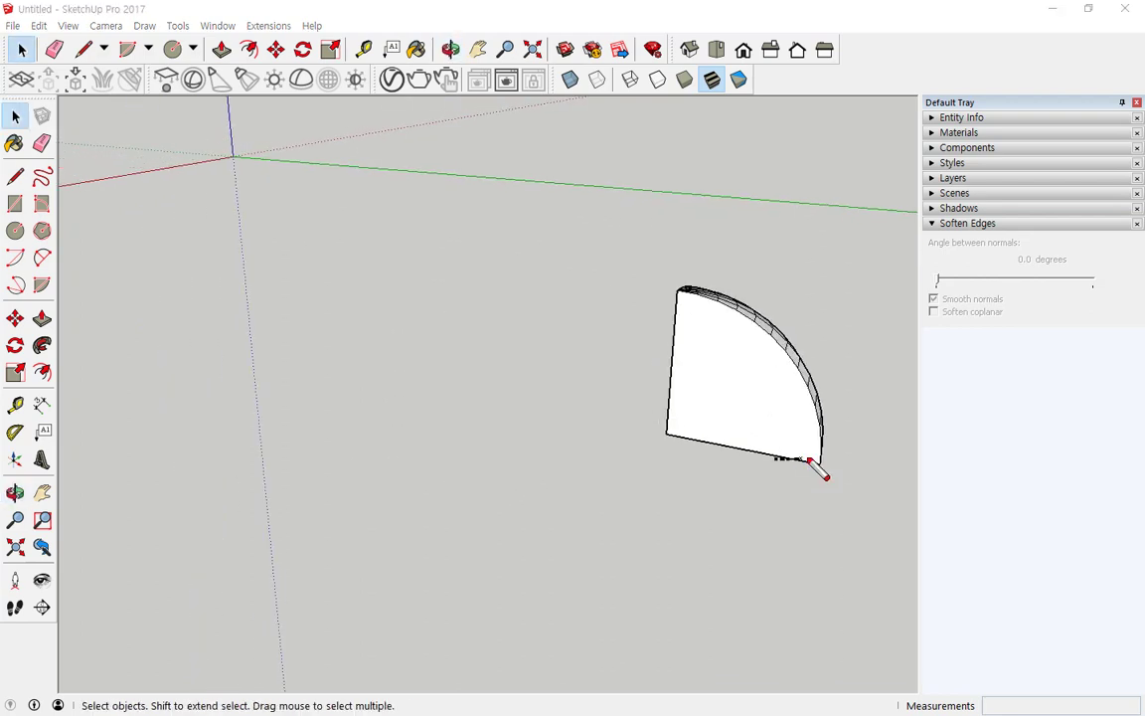
{"action": "mouse_move", "coordinate": [821, 478]}
{"action": "left_mouse_down"}
{"action": "mouse_move", "coordinate": [342, 394]}
{"action": "mouse_move", "coordinate": [255, 366]}
{"action": "left_mouse_up"}
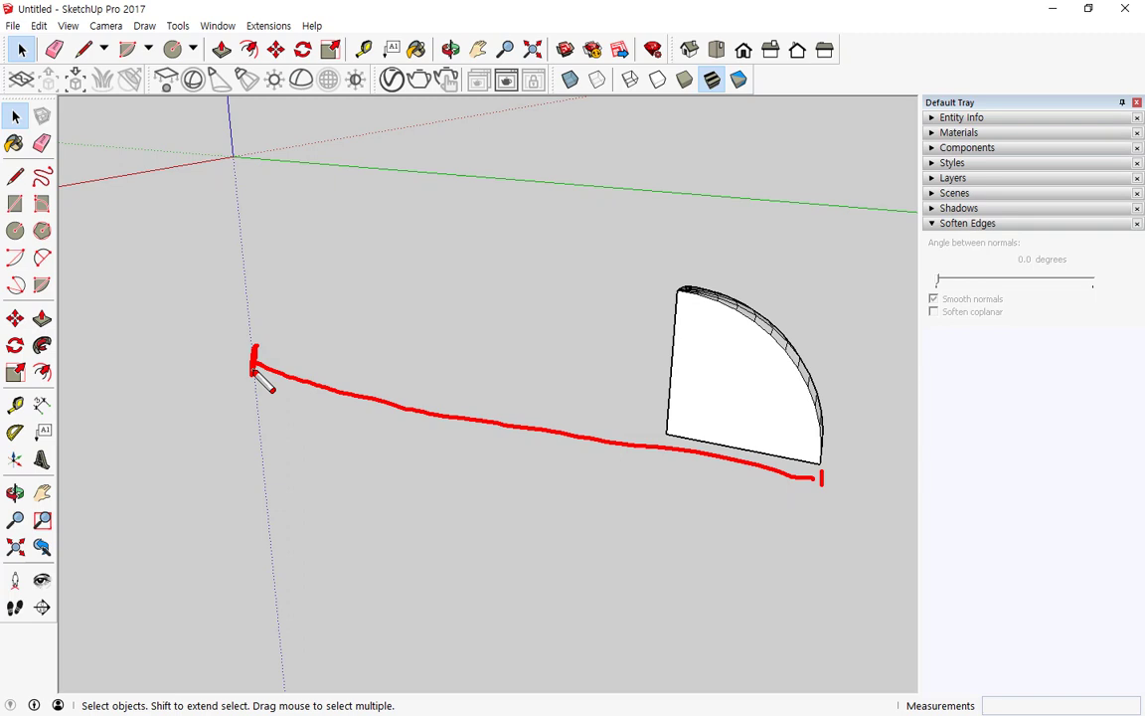
{"action": "key", "text": "Escape"}
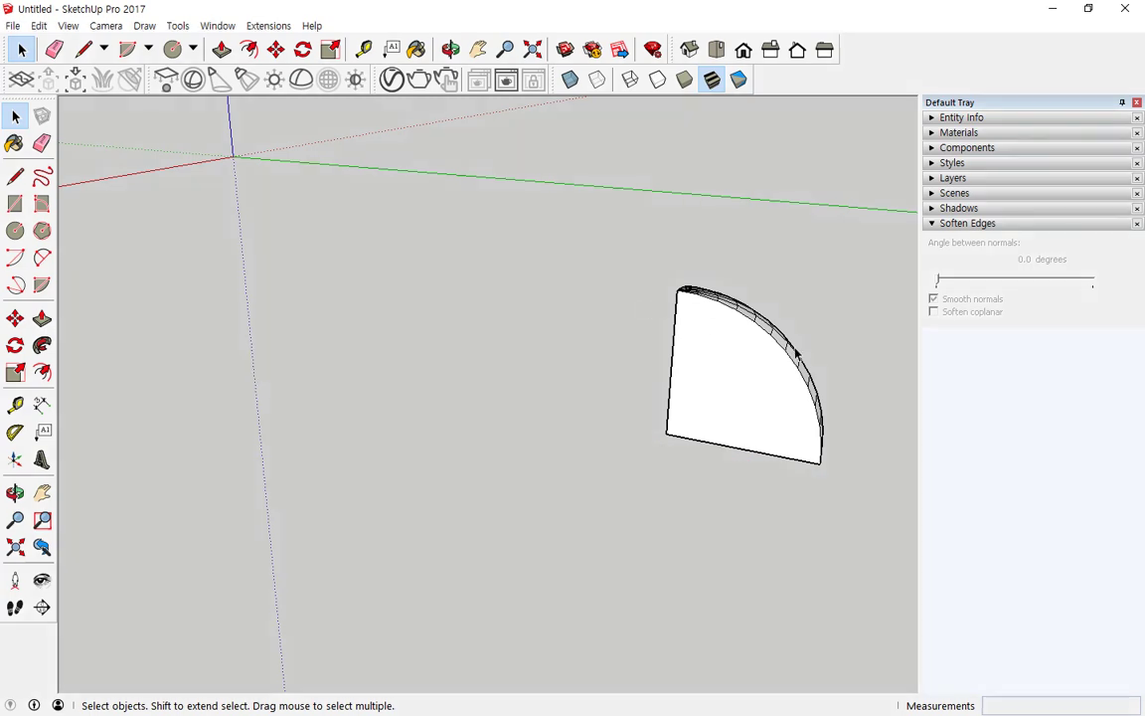
Select the entire closed quarter dome and place a copy 500 mm away along the green axis, on the side nearer the origin
{"action": "left_click", "coordinate": [275, 48]}
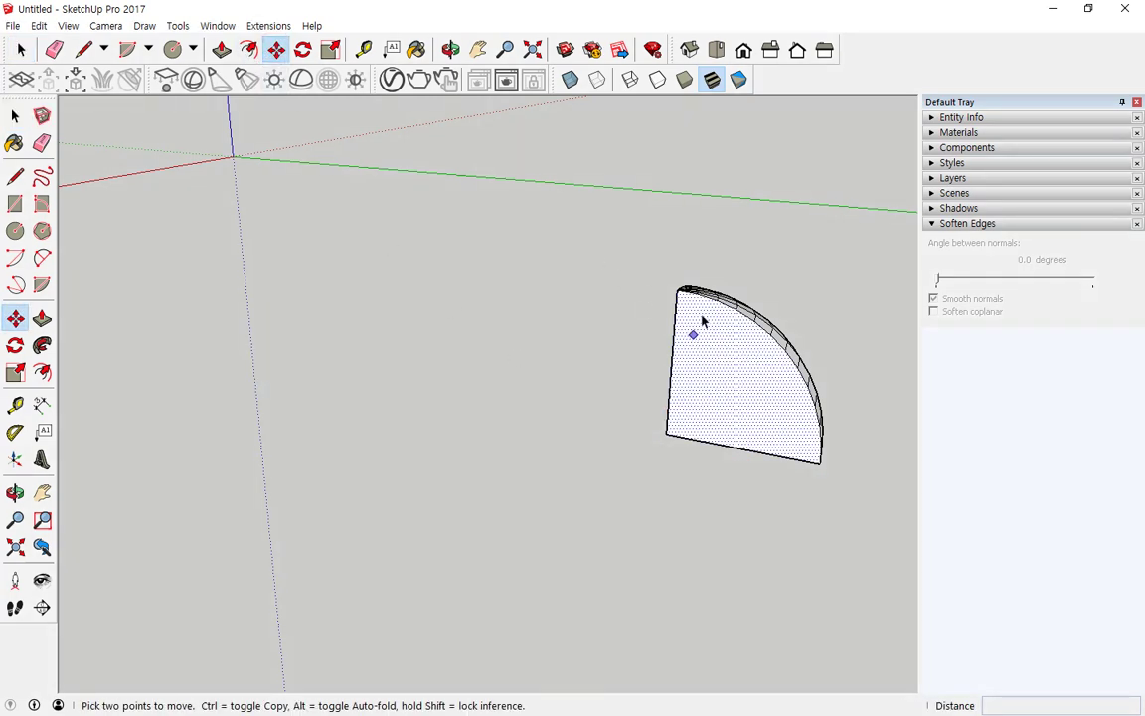
{"action": "key", "text": "space"}
{"action": "left_click_drag", "start_coordinate": [709, 331], "coordinate": [874, 590]}
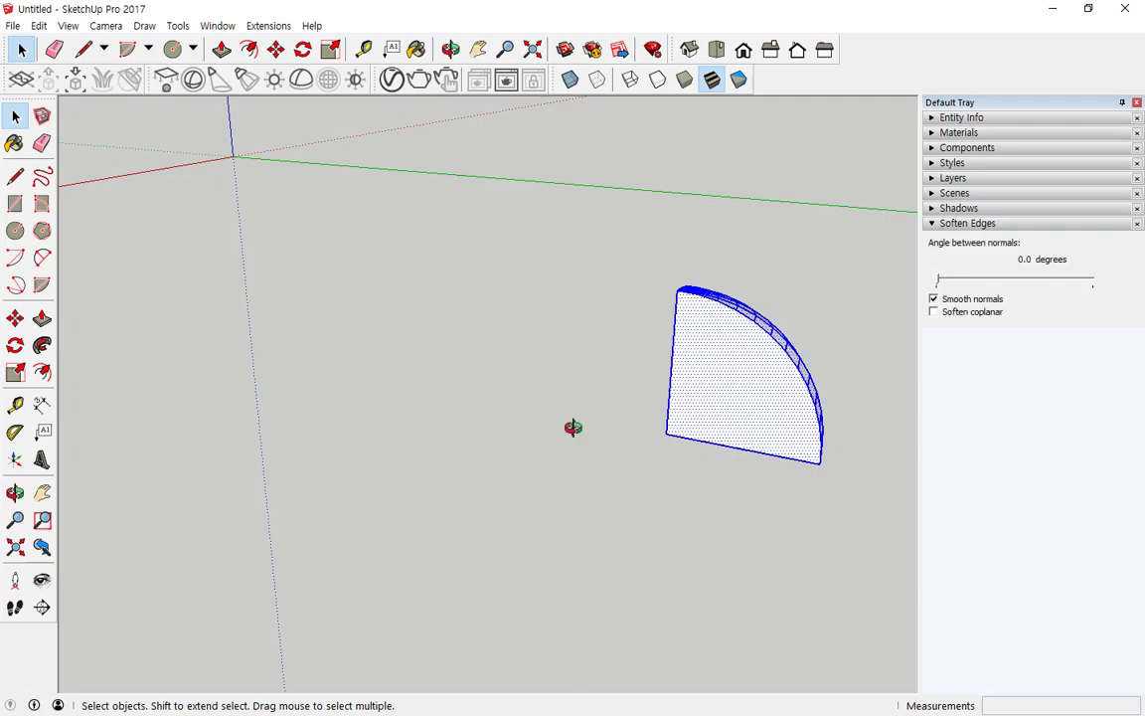
{"action": "middle_click_drag", "start_coordinate": [572, 426], "coordinate": [649, 415]}
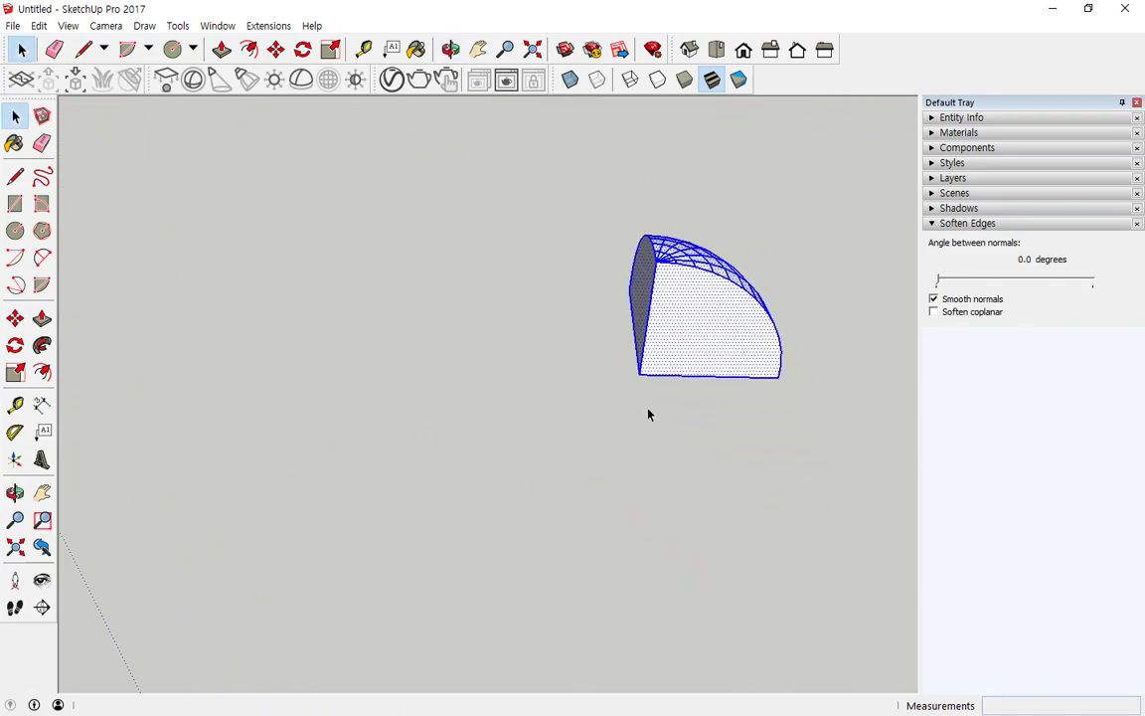
{"action": "left_click", "coordinate": [276, 49]}
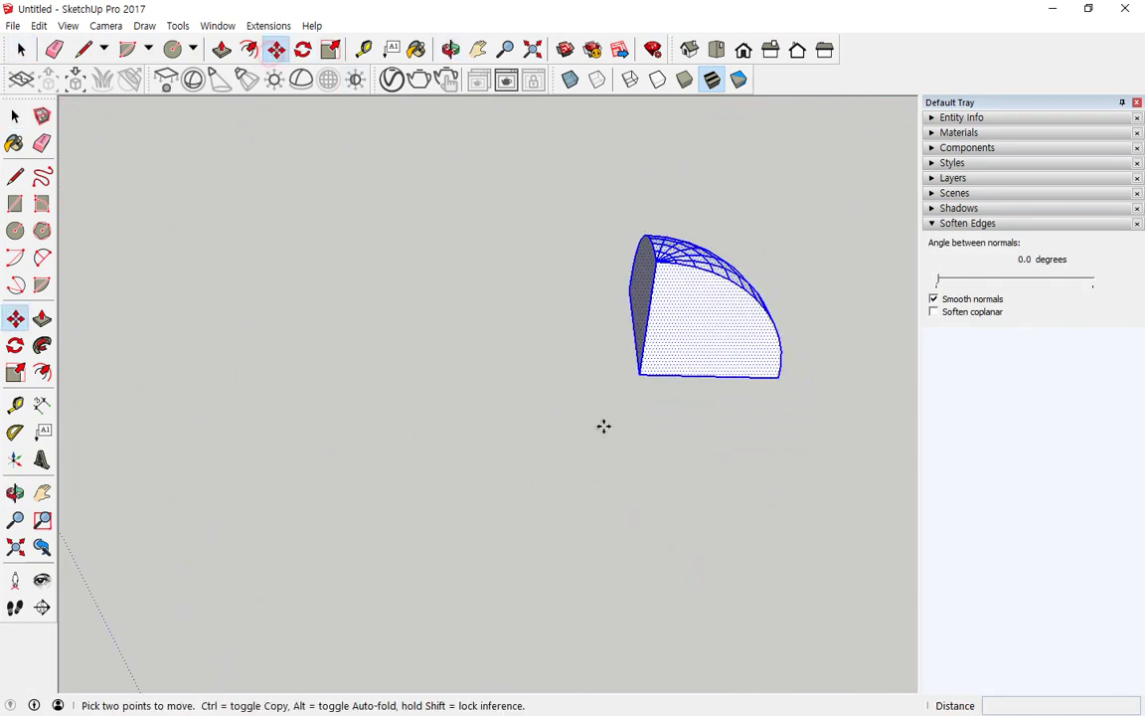
{"action": "key", "text": "ctrl"}
{"action": "left_click", "coordinate": [775, 376]}
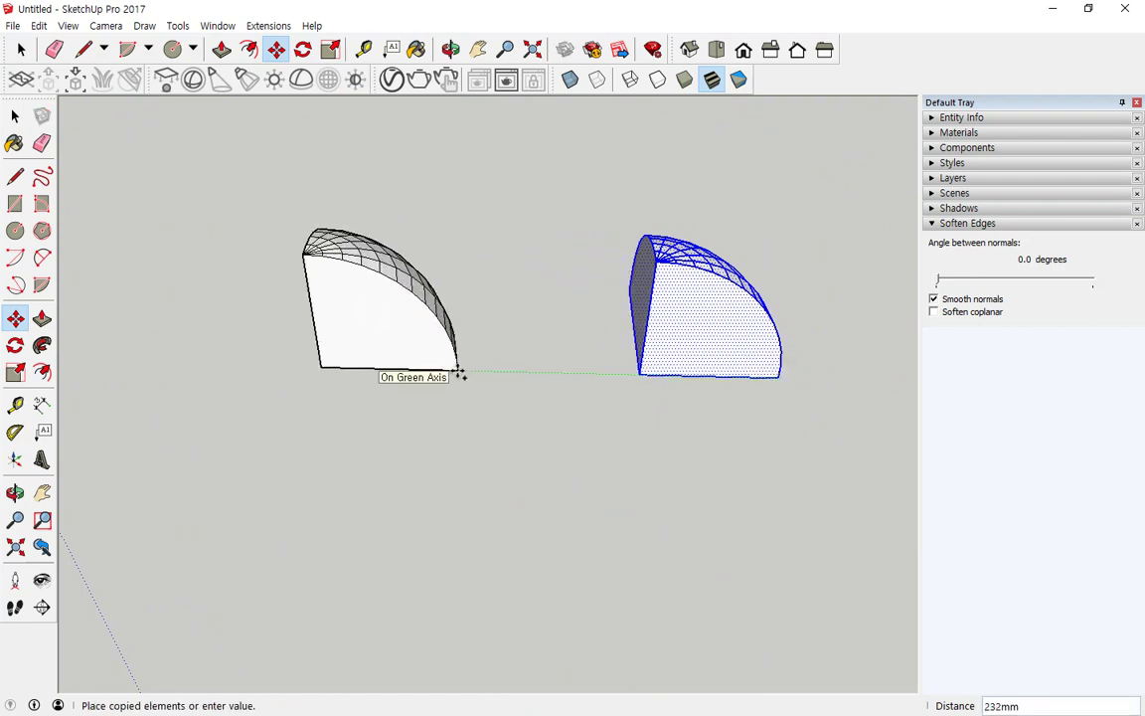
{"action": "type", "text": "500"}
{"action": "key", "text": "Return"}
{"action": "scroll", "coordinate": [430, 394], "scroll_direction": "down", "scroll_amount": 2}
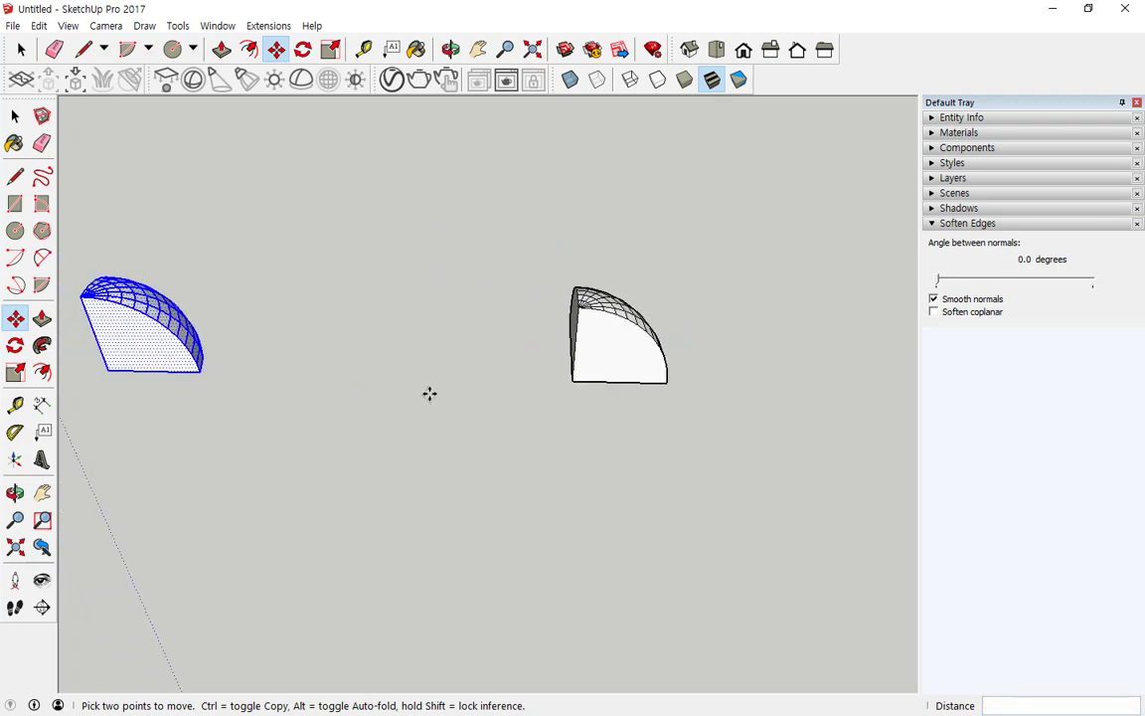
{"action": "key", "text": "ctrl+t"}
{"action": "key", "text": "space"}
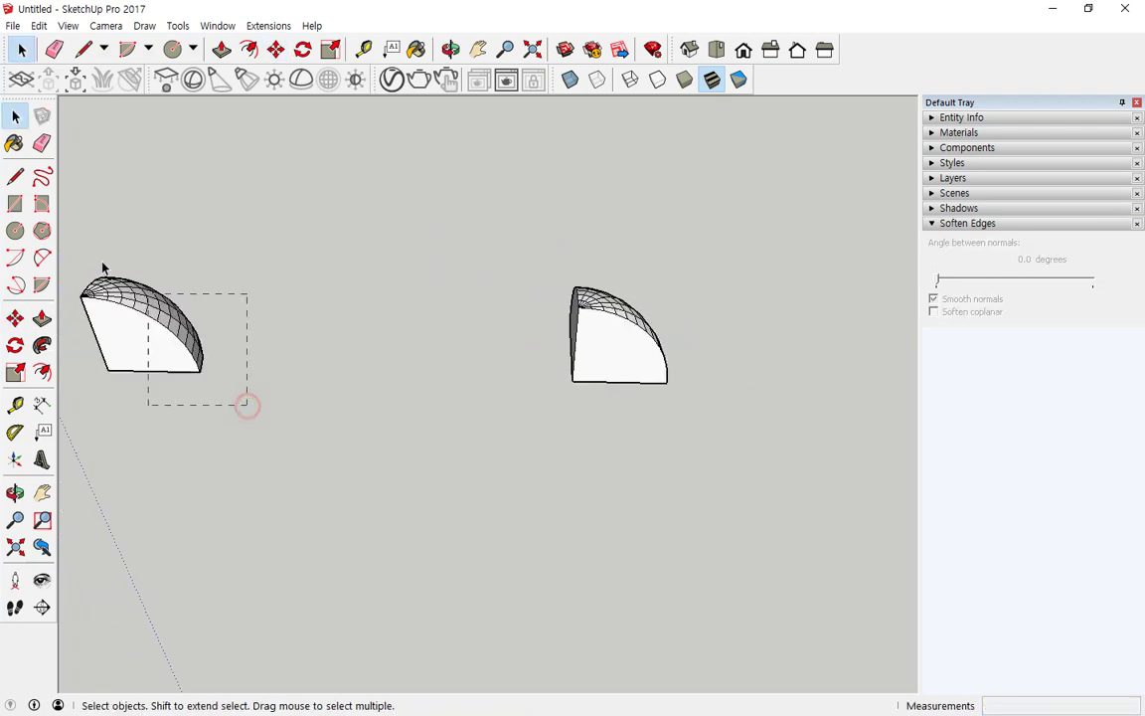
{"action": "left_click_drag", "start_coordinate": [247, 404], "coordinate": [102, 267]}
{"action": "right_click", "coordinate": [135, 332]}
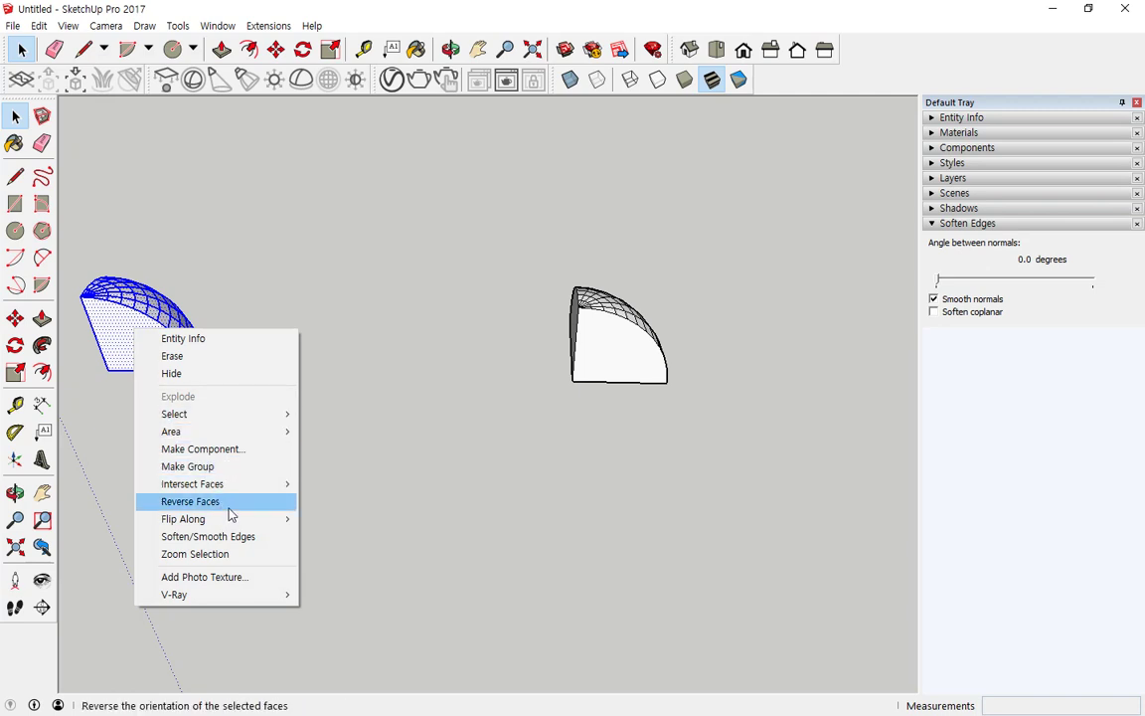
{"action": "mouse_move", "coordinate": [233, 521]}
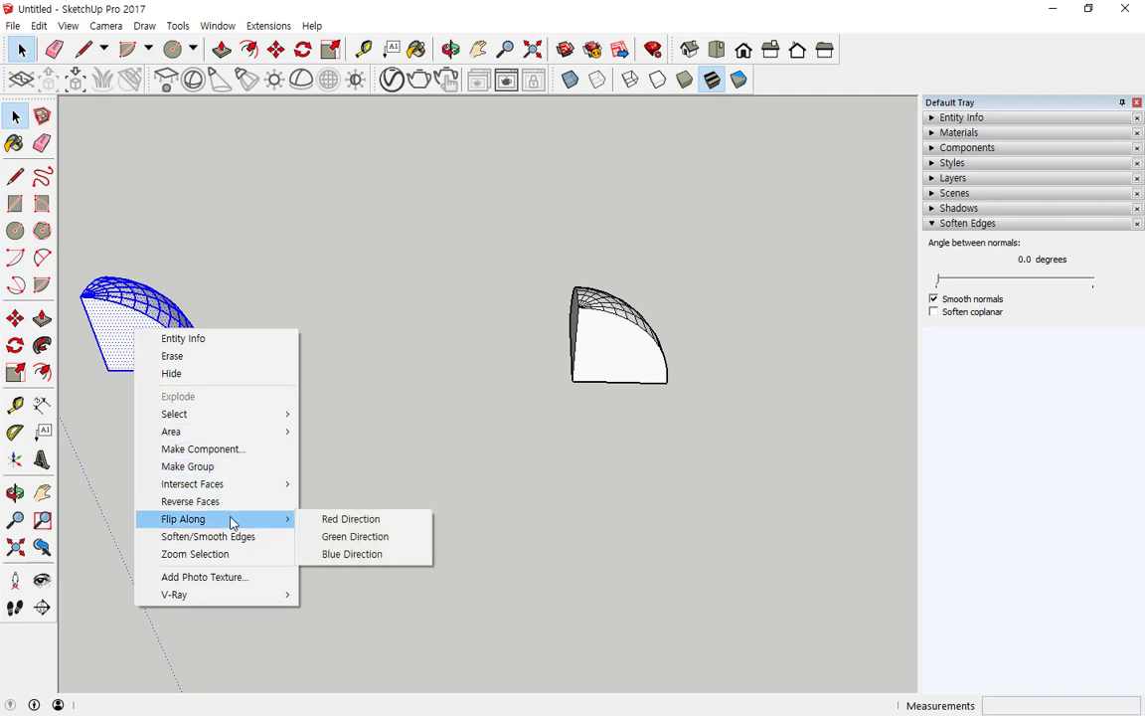
{"action": "left_click", "coordinate": [421, 454]}
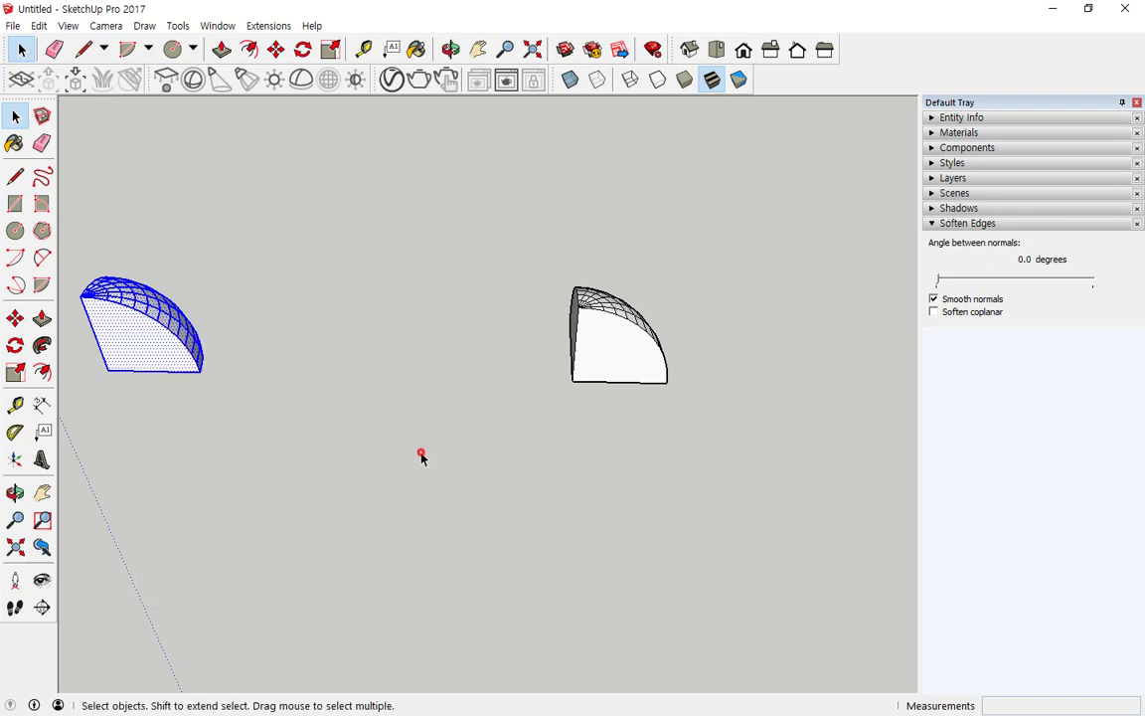
{"action": "scroll", "coordinate": [344, 446], "scroll_direction": "down", "scroll_amount": 2}
{"action": "middle_click_drag", "start_coordinate": [340, 442], "coordinate": [494, 395], "text": "shift"}
{"action": "scroll", "coordinate": [463, 398], "scroll_direction": "down", "scroll_amount": 3}
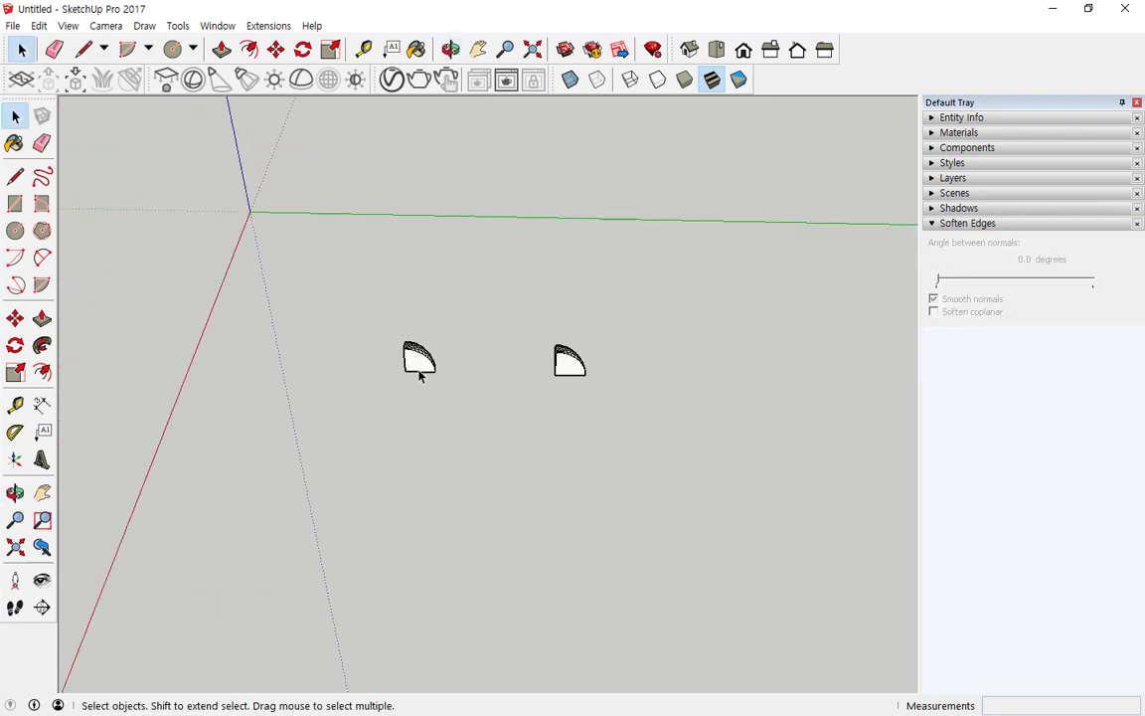
{"action": "scroll", "coordinate": [422, 400], "scroll_direction": "up", "scroll_amount": 1}
{"action": "key", "text": "ctrl+alt+d"}
{"action": "mouse_move", "coordinate": [407, 362]}
{"action": "left_mouse_down"}
{"action": "mouse_move", "coordinate": [494, 369]}
{"action": "mouse_move", "coordinate": [477, 383]}
{"action": "left_mouse_up"}
{"action": "left_click_drag", "start_coordinate": [412, 356], "coordinate": [416, 385]}
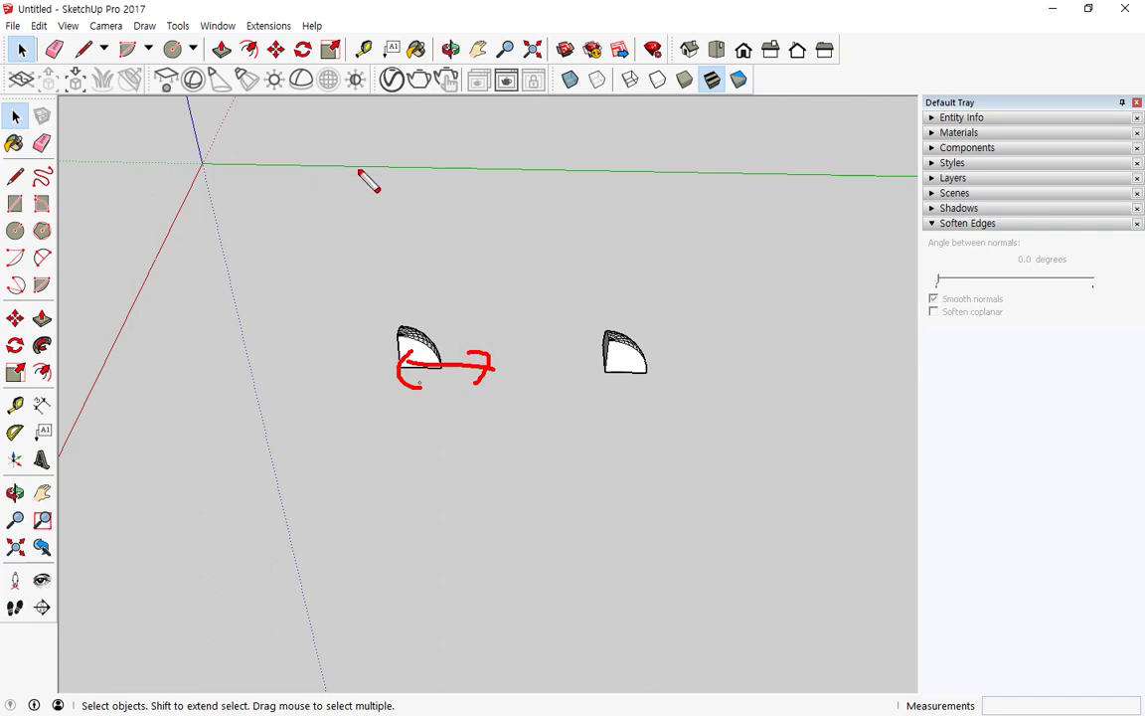
{"action": "mouse_move", "coordinate": [390, 165]}
{"action": "left_mouse_down"}
{"action": "mouse_move", "coordinate": [515, 167]}
{"action": "mouse_move", "coordinate": [519, 183]}
{"action": "left_mouse_up"}
{"action": "left_click_drag", "start_coordinate": [418, 151], "coordinate": [433, 193]}
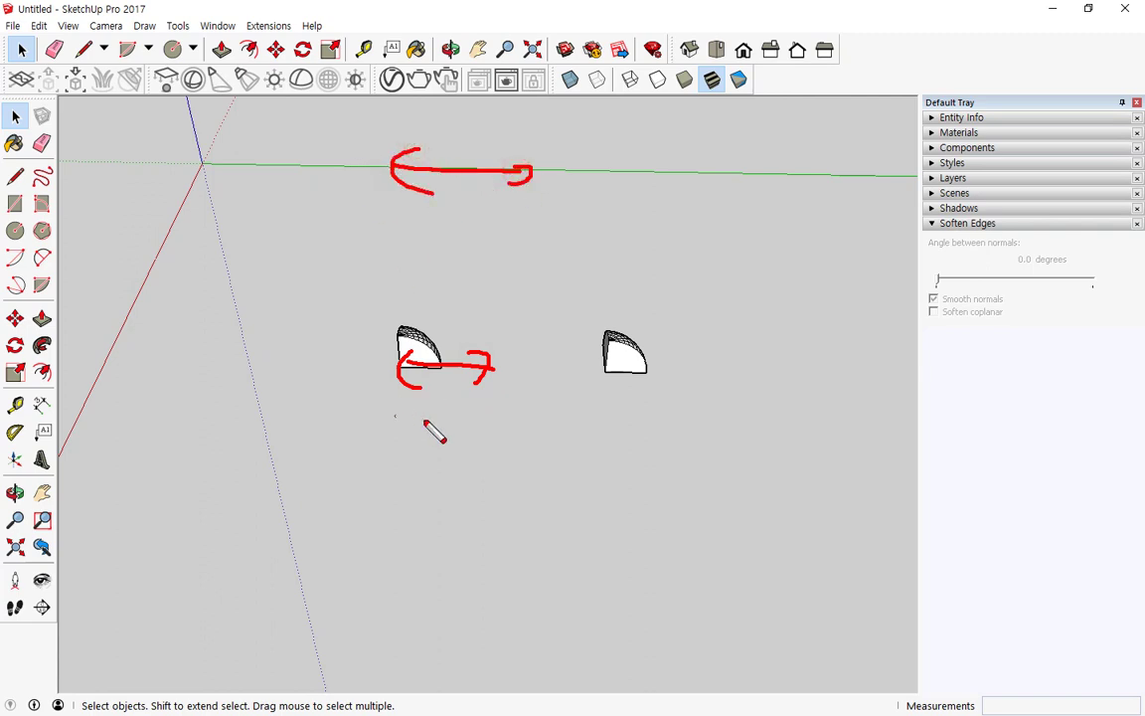
{"action": "key", "text": "Escape"}
Flip the copied quarter dome along the green direction so it mirrors the original, and clear the selection
{"action": "left_click_drag", "start_coordinate": [365, 290], "coordinate": [367, 291]}
{"action": "right_click", "coordinate": [413, 354]}
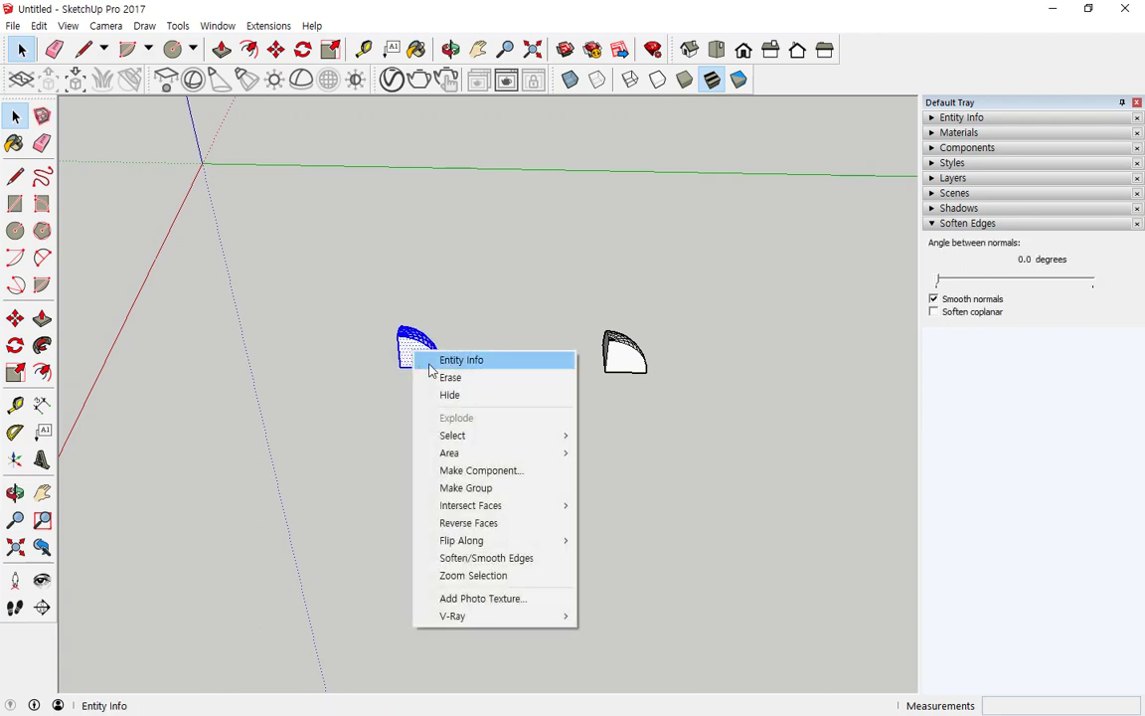
{"action": "mouse_move", "coordinate": [478, 542]}
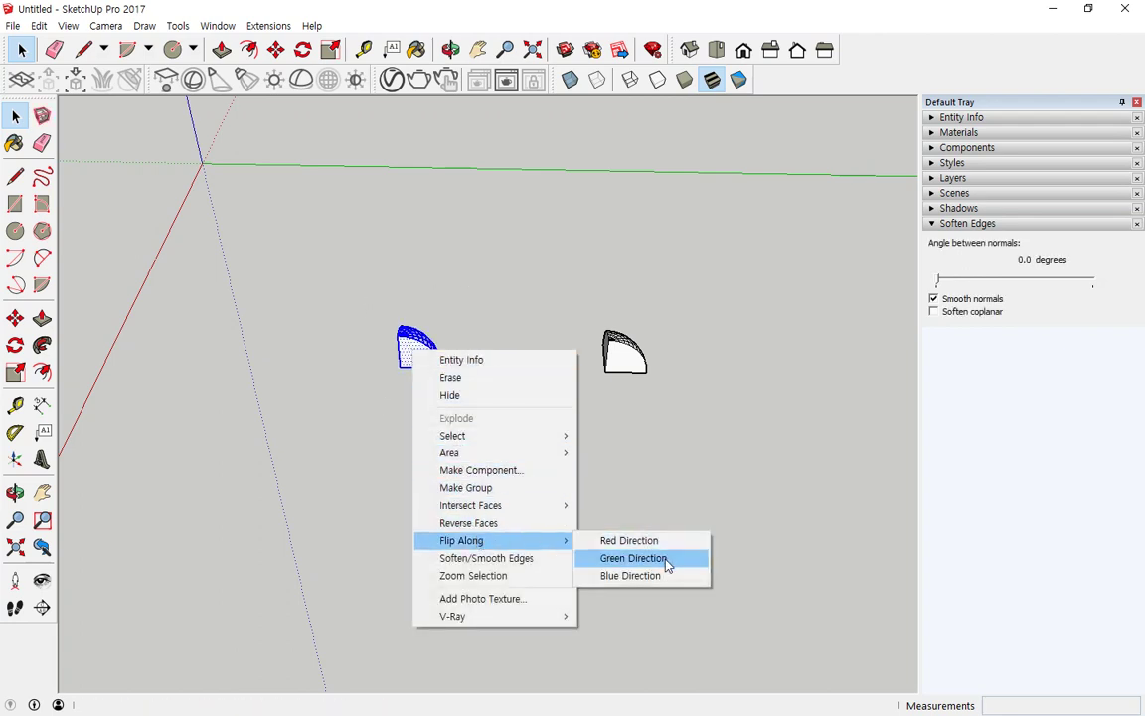
{"action": "left_click", "coordinate": [666, 562]}
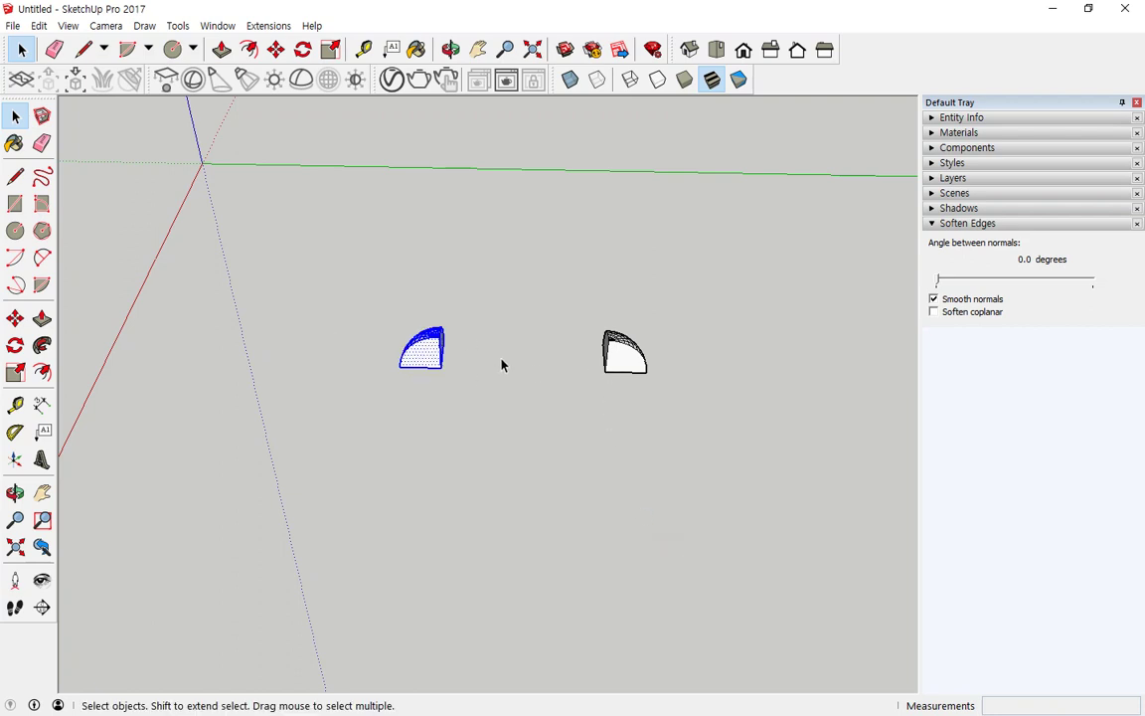
{"action": "middle_click_drag", "start_coordinate": [502, 365], "coordinate": [519, 386]}
{"action": "left_click", "coordinate": [564, 372]}
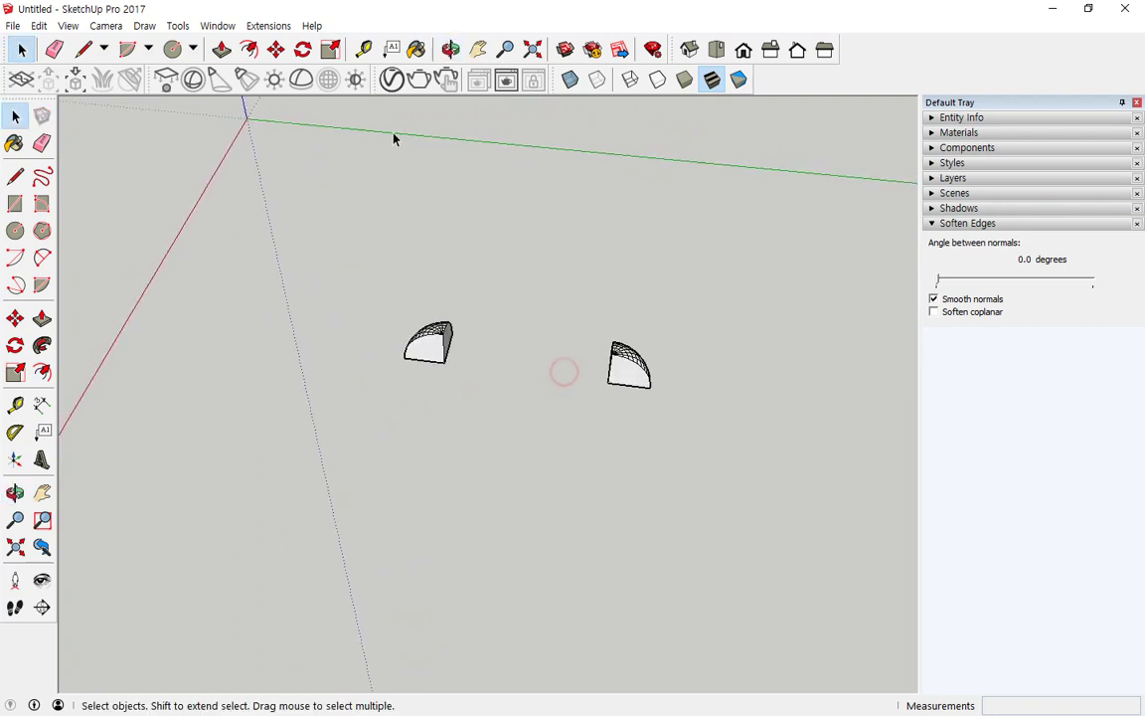
Measure the overall distance between the outer base corners of the flipped copy and the original quarter dome
{"action": "left_click", "coordinate": [364, 48]}
{"action": "scroll", "coordinate": [439, 353], "scroll_direction": "up", "scroll_amount": 2}
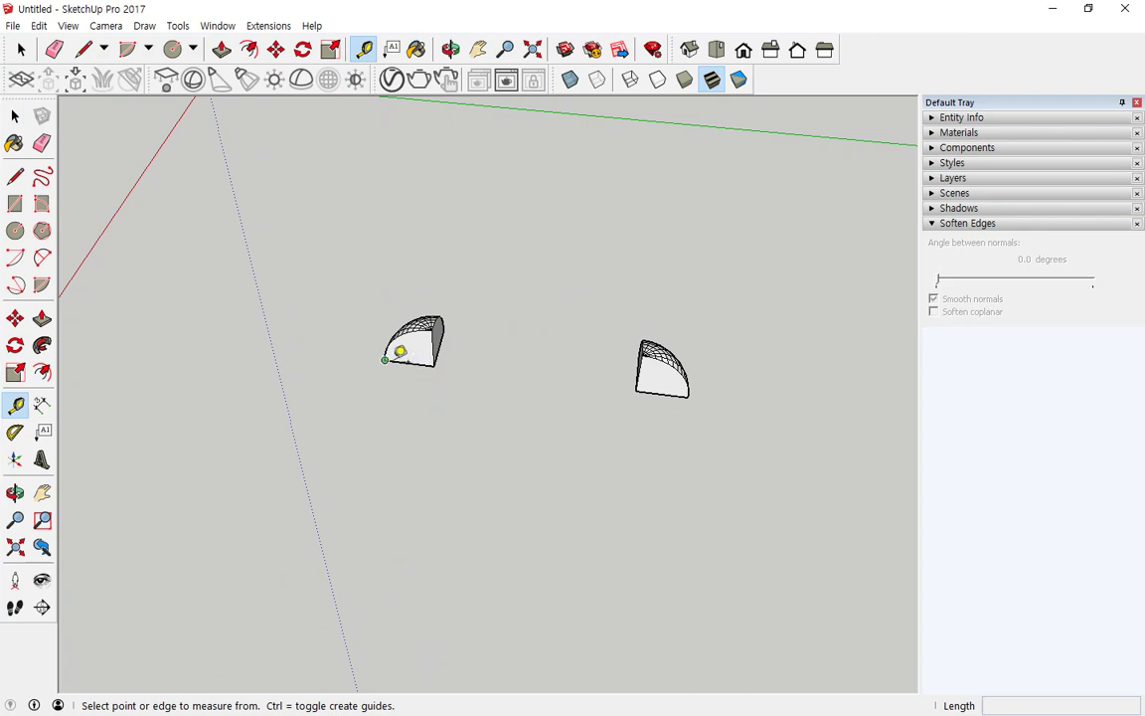
{"action": "left_click", "coordinate": [386, 359]}
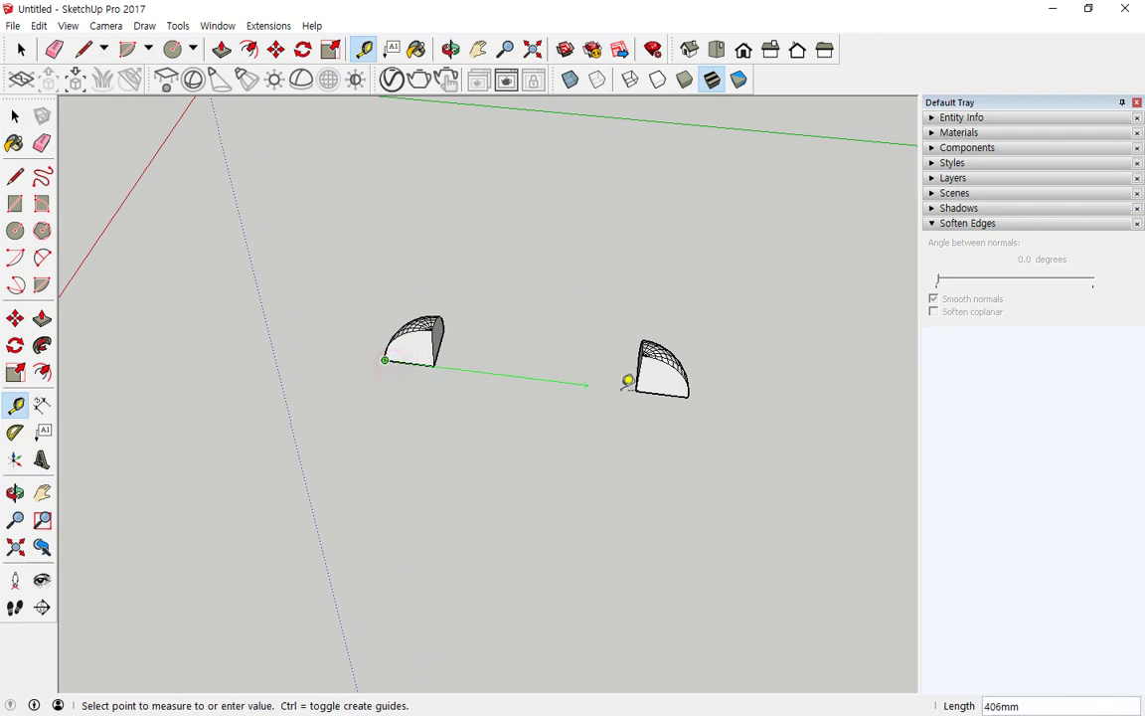
{"action": "left_click", "coordinate": [688, 396]}
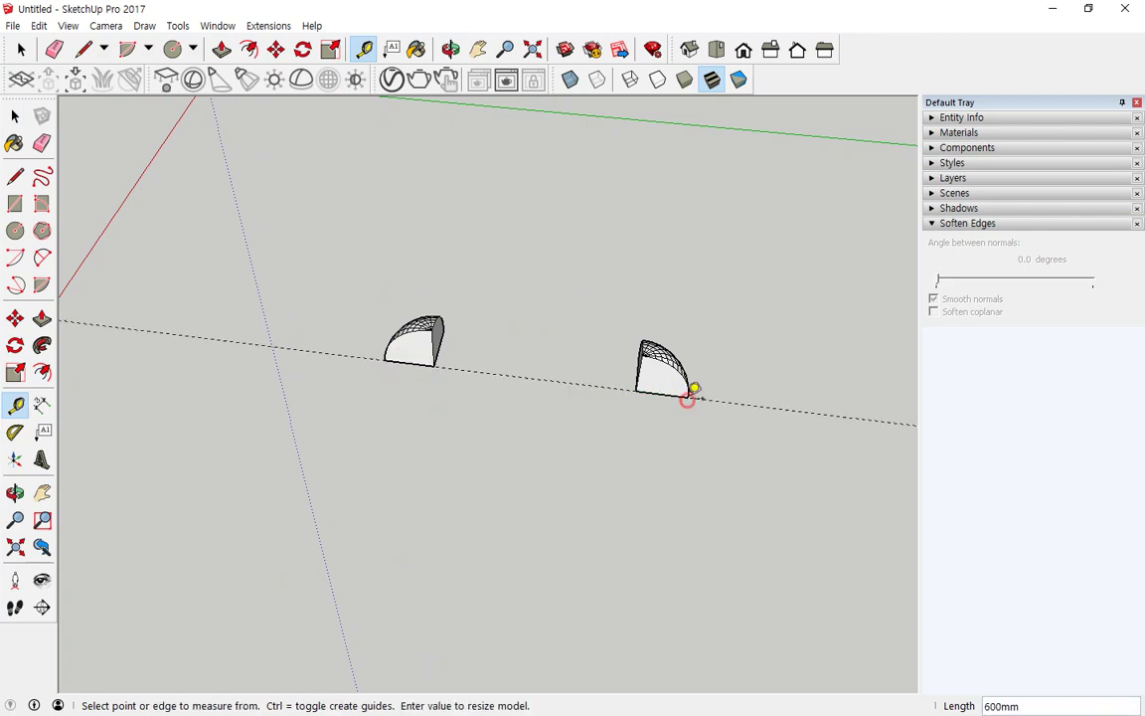
Move the flipped quarter dome 100 mm along the green axis toward the original, and delete the guide line through their bases
{"action": "key", "text": "space"}
{"action": "left_click_drag", "start_coordinate": [359, 256], "coordinate": [485, 422]}
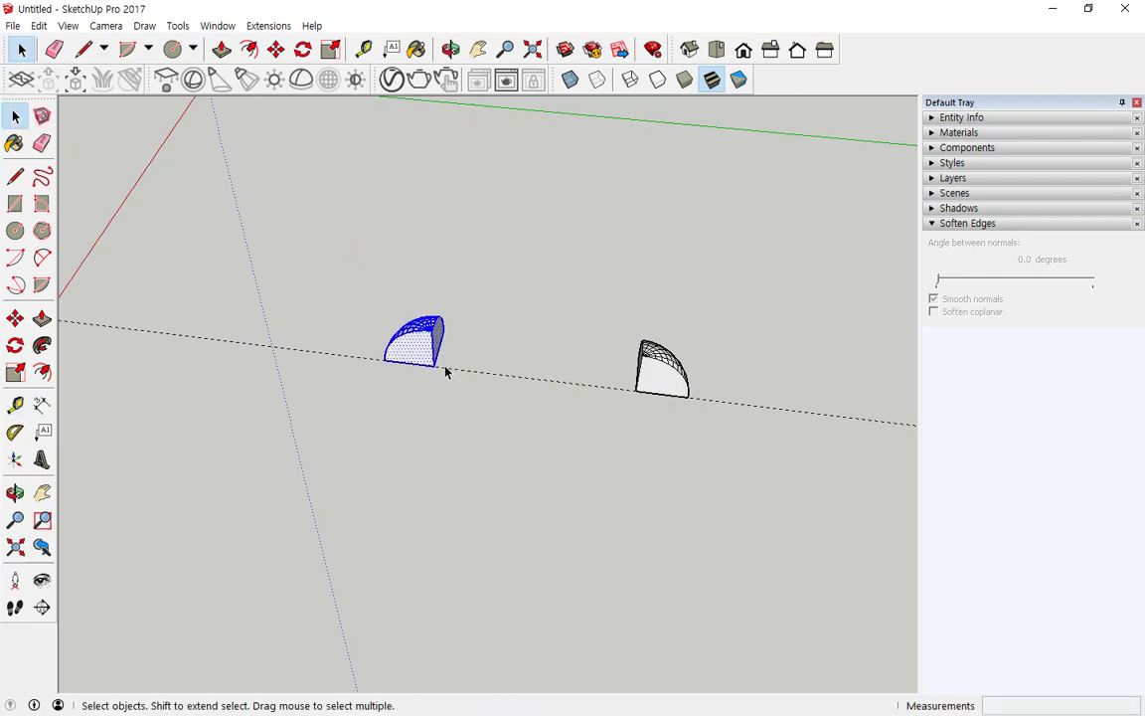
{"action": "left_click", "coordinate": [276, 49]}
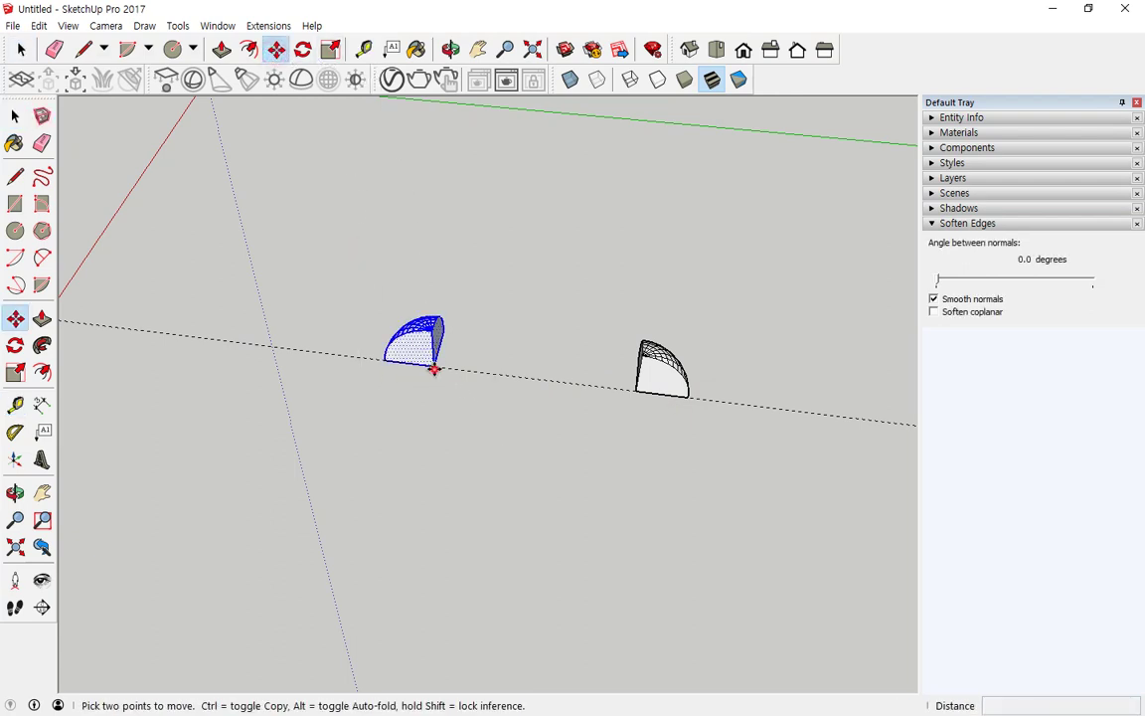
{"action": "left_click", "coordinate": [434, 369]}
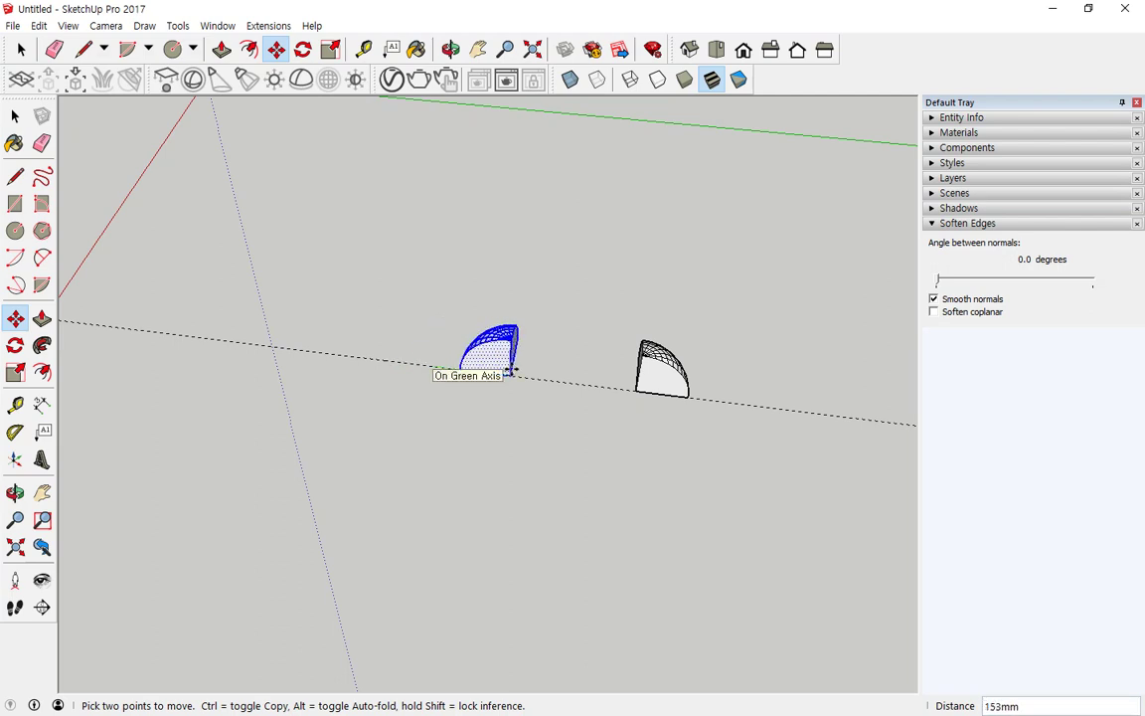
{"action": "key", "text": "Return"}
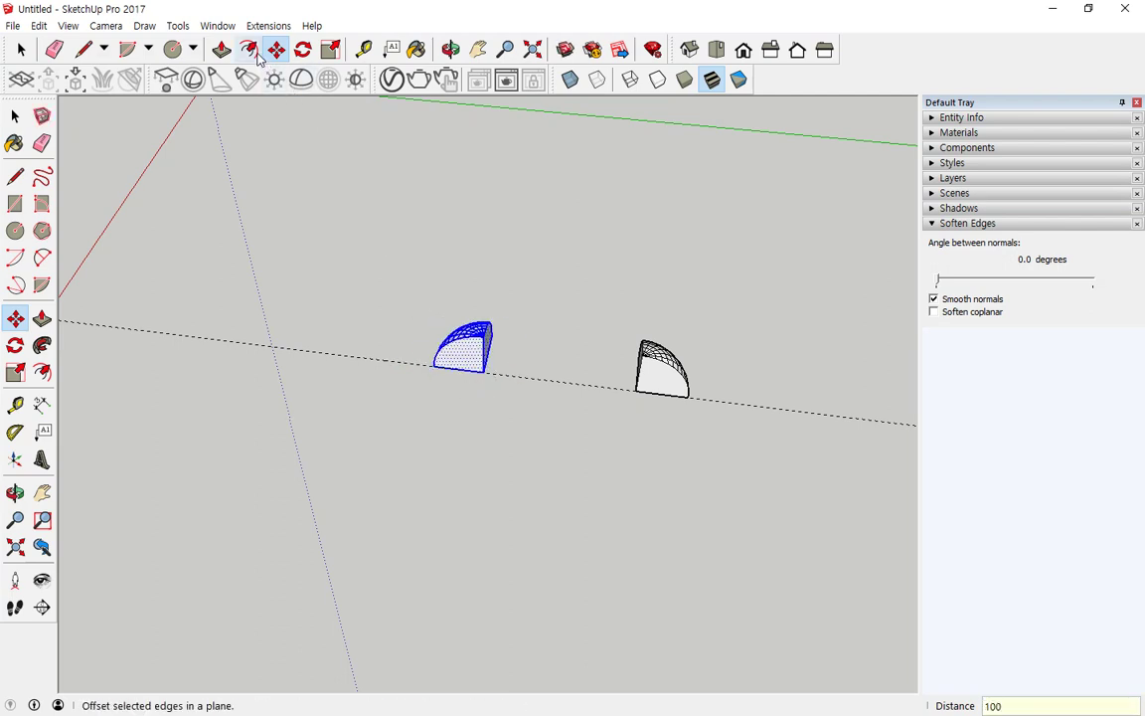
{"action": "key", "text": "space"}
{"action": "left_click", "coordinate": [499, 371]}
{"action": "key", "text": "Delete"}
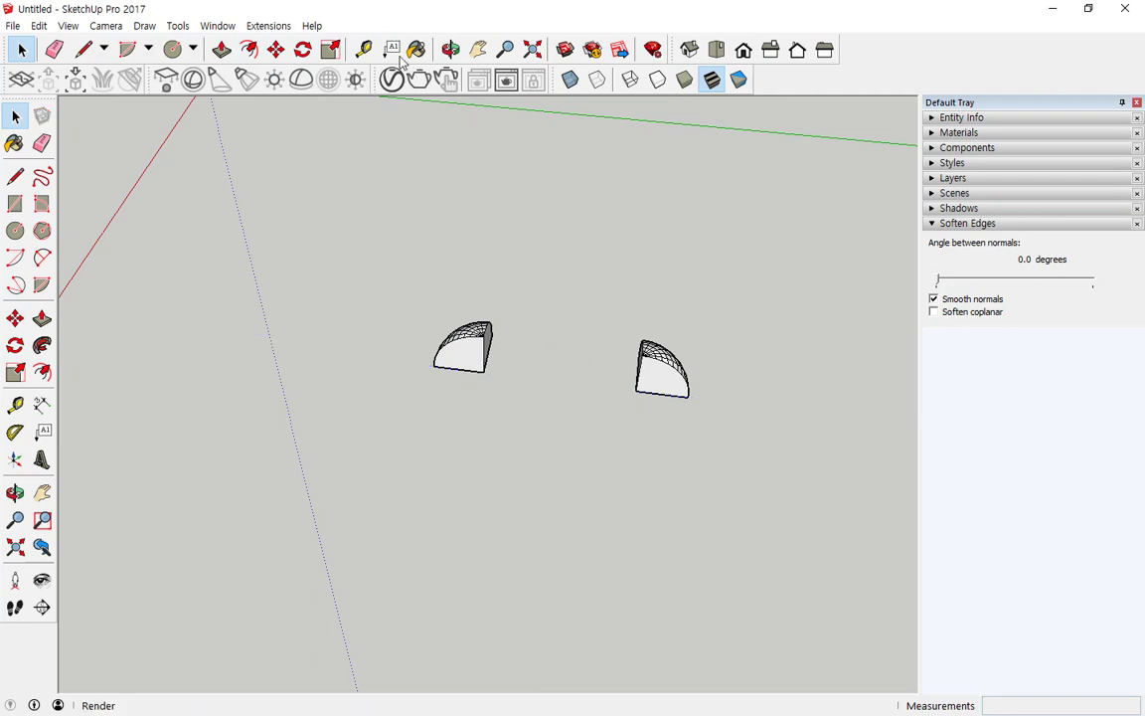
Measure the overall span between the two quarter domes' outer base corners again after the move
{"action": "left_click", "coordinate": [365, 50]}
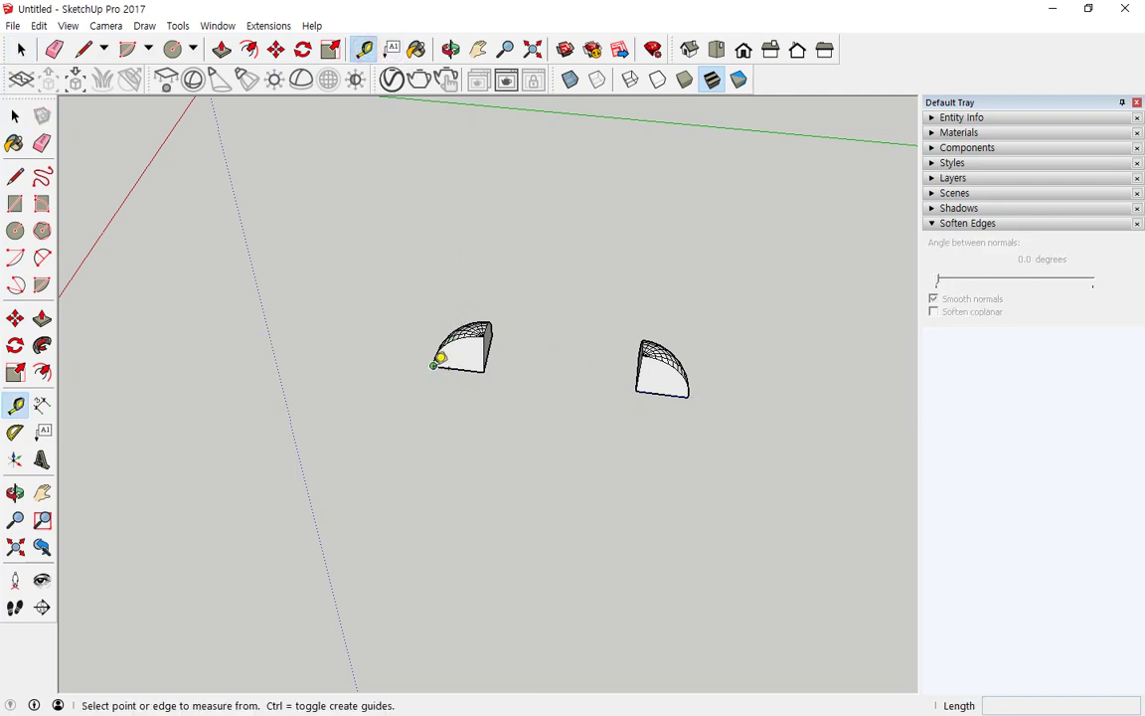
{"action": "left_click", "coordinate": [434, 365]}
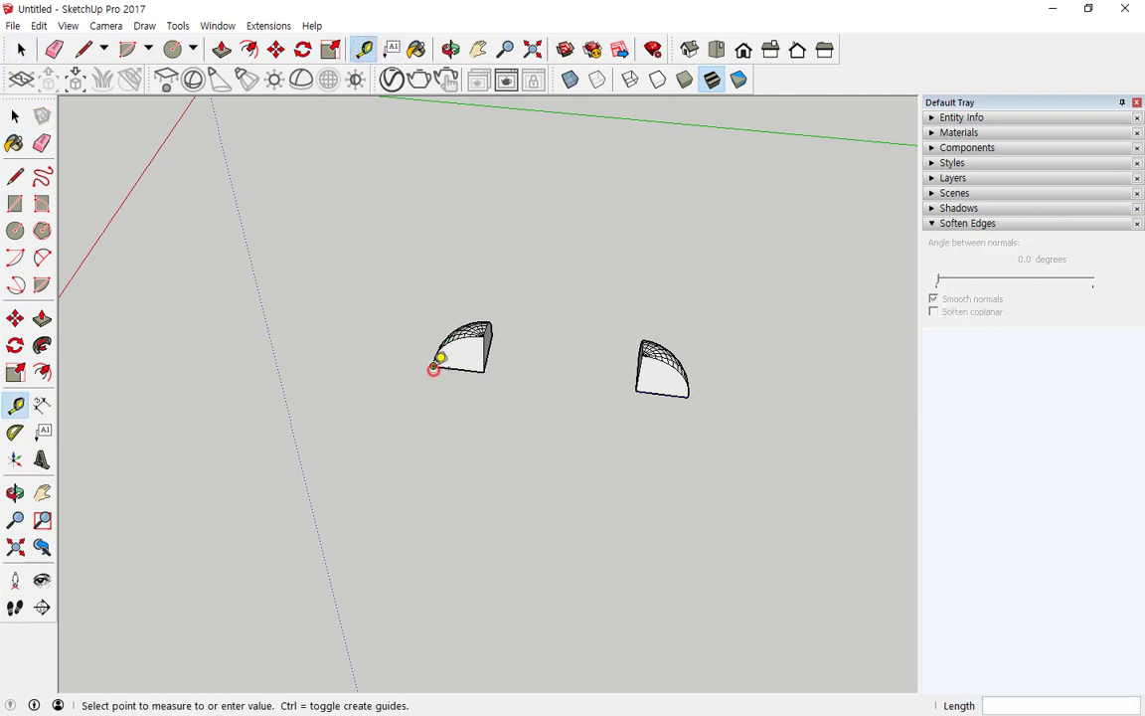
{"action": "left_click", "coordinate": [694, 388]}
Select both quarter domes and copy them 400 mm along the red axis, in its positive direction
{"action": "middle_click_drag", "start_coordinate": [717, 414], "coordinate": [530, 488]}
{"action": "key", "text": "space"}
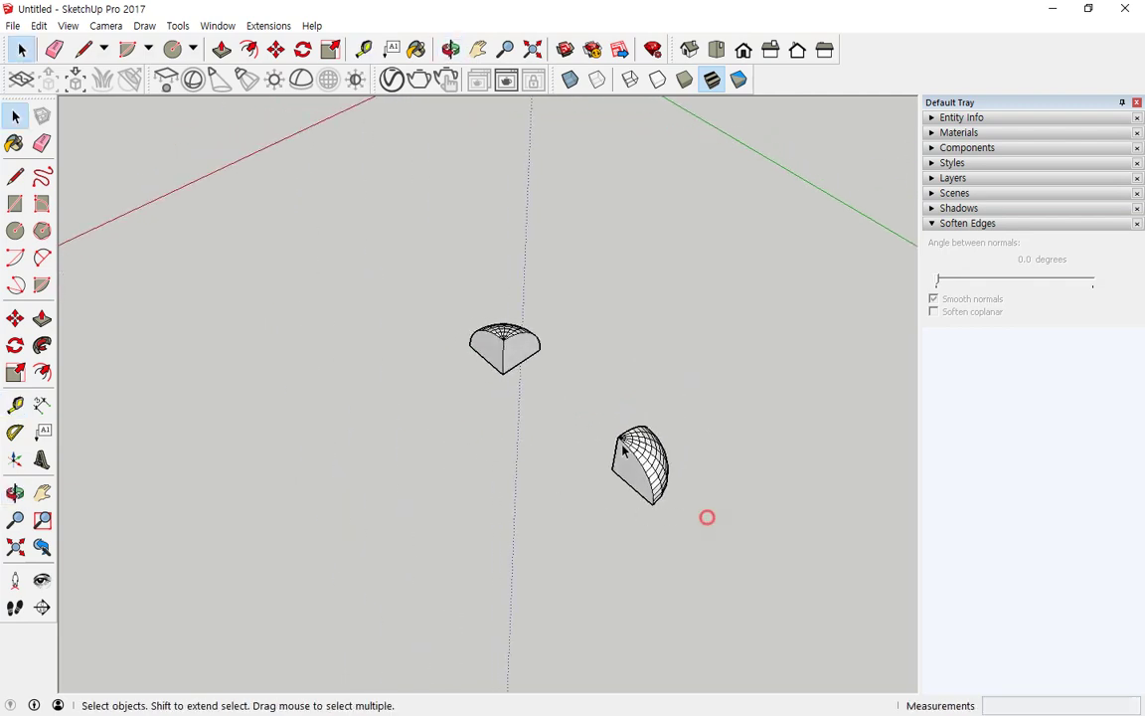
{"action": "left_click_drag", "start_coordinate": [430, 279], "coordinate": [414, 259]}
{"action": "key", "text": "ctrl+alt+d"}
{"action": "mouse_move", "coordinate": [540, 349]}
{"action": "left_mouse_down"}
{"action": "mouse_move", "coordinate": [364, 442]}
{"action": "mouse_move", "coordinate": [388, 455]}
{"action": "left_mouse_up"}
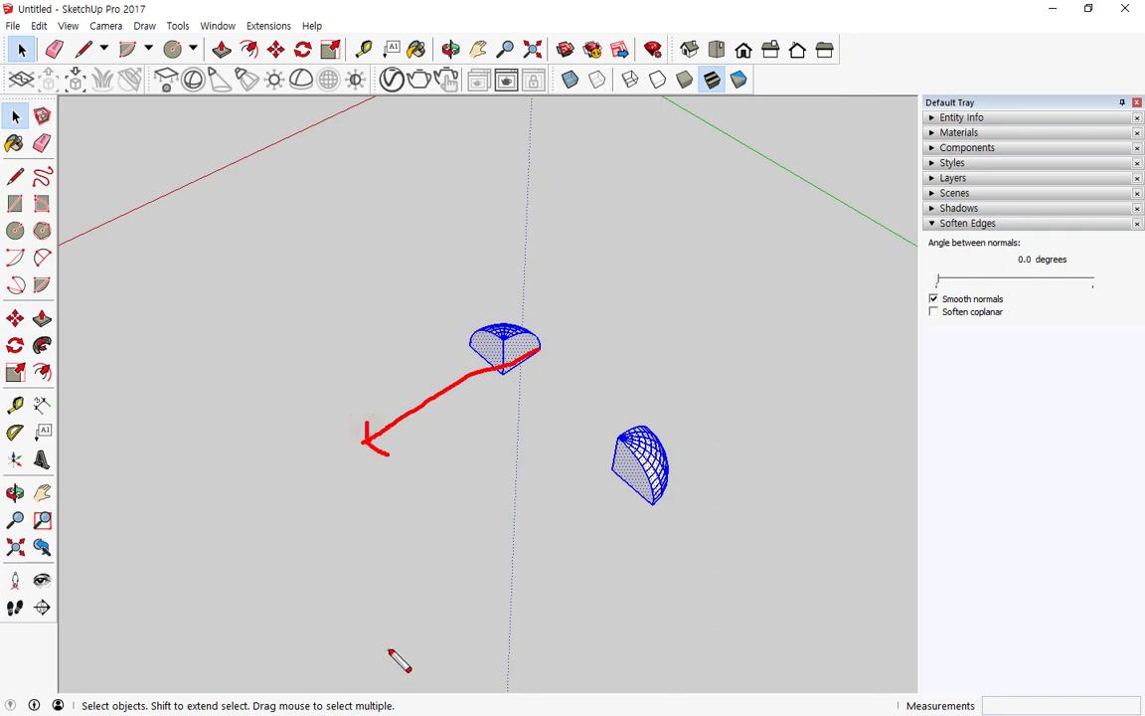
{"action": "key", "text": "Escape"}
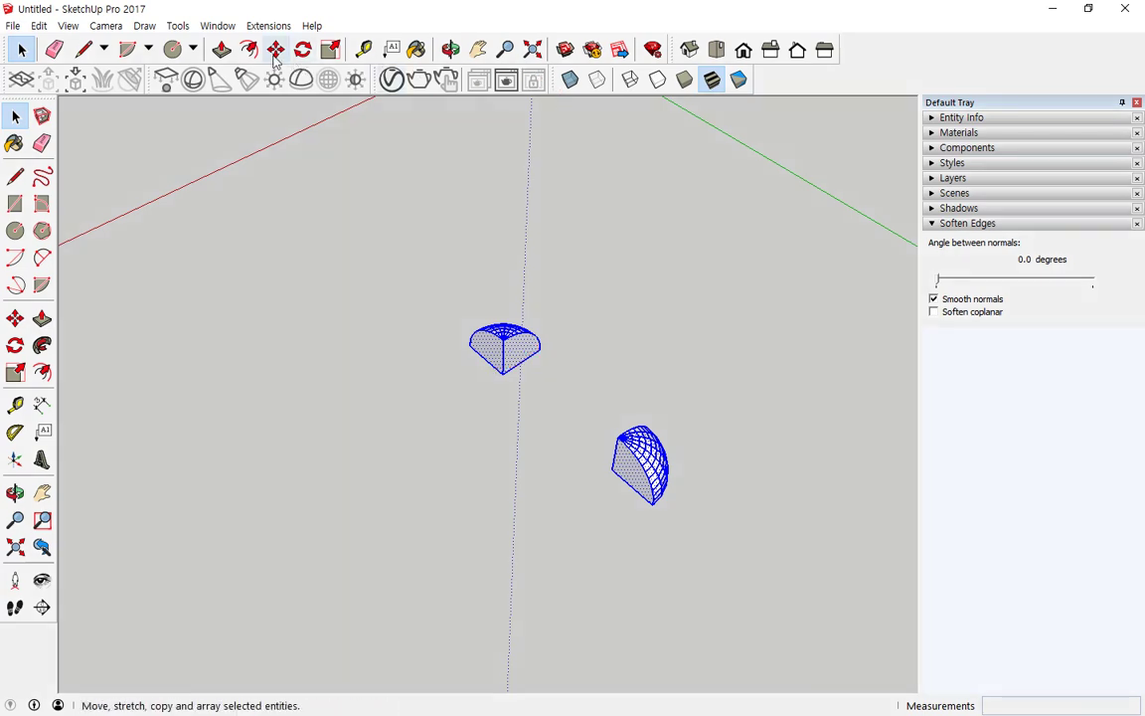
{"action": "left_click", "coordinate": [275, 49]}
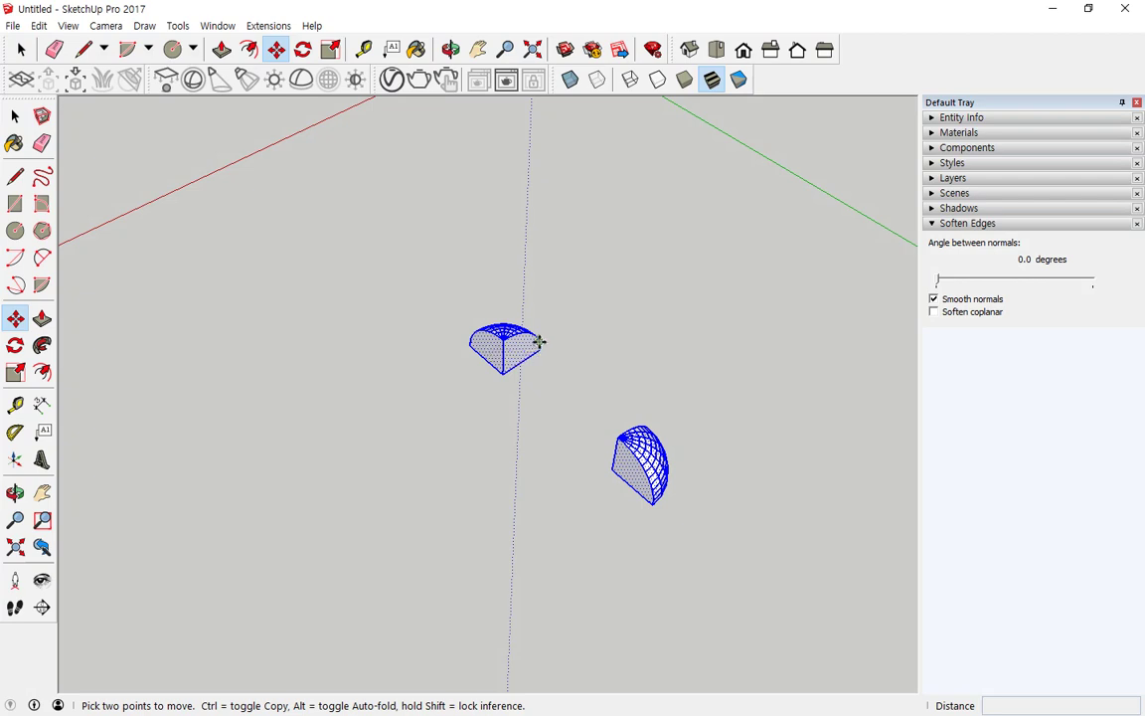
{"action": "left_click", "coordinate": [543, 352]}
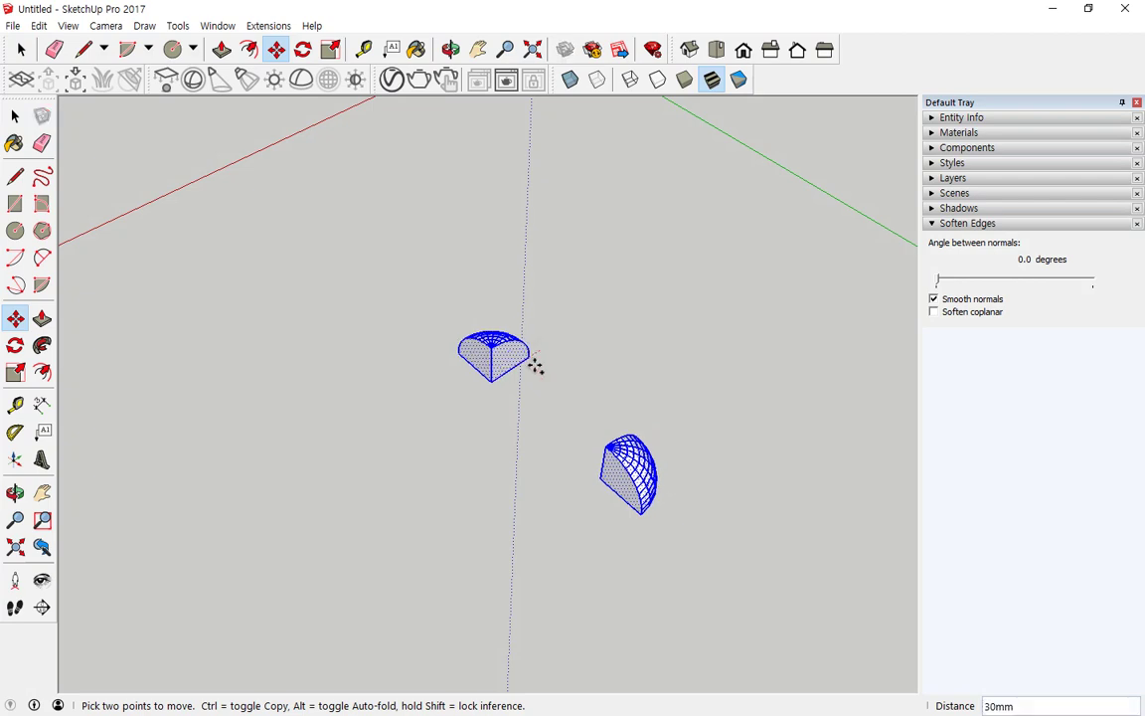
{"action": "key", "text": "ctrl"}
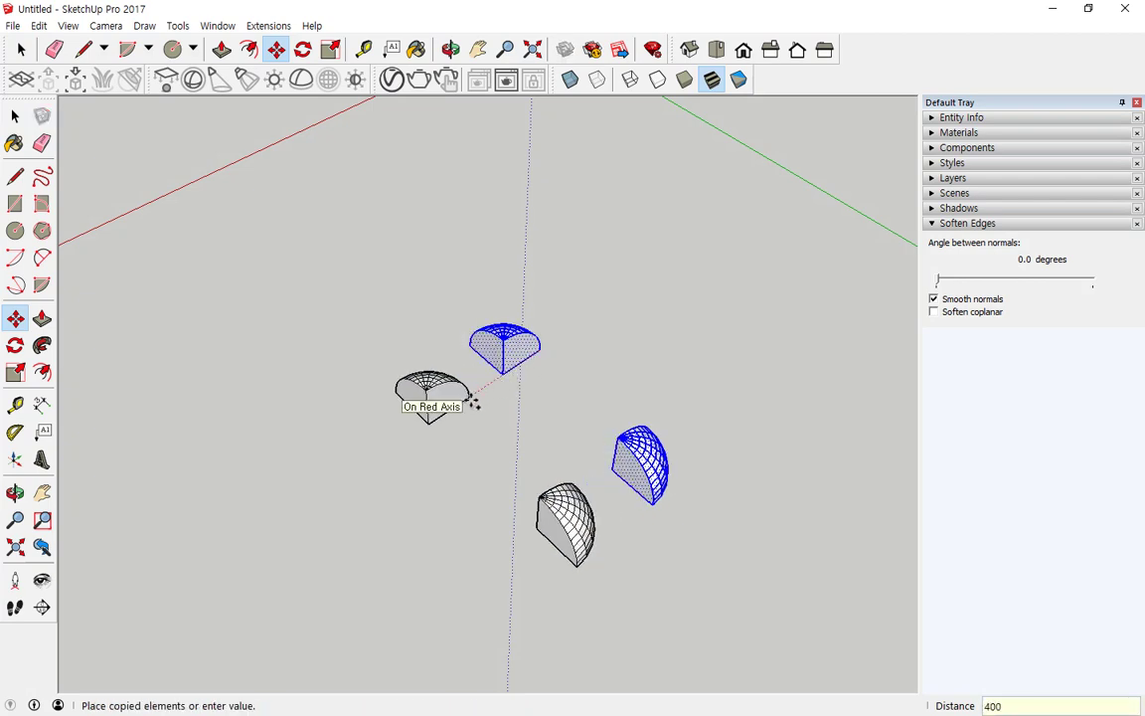
{"action": "key", "text": "Return"}
{"action": "key", "text": "space"}
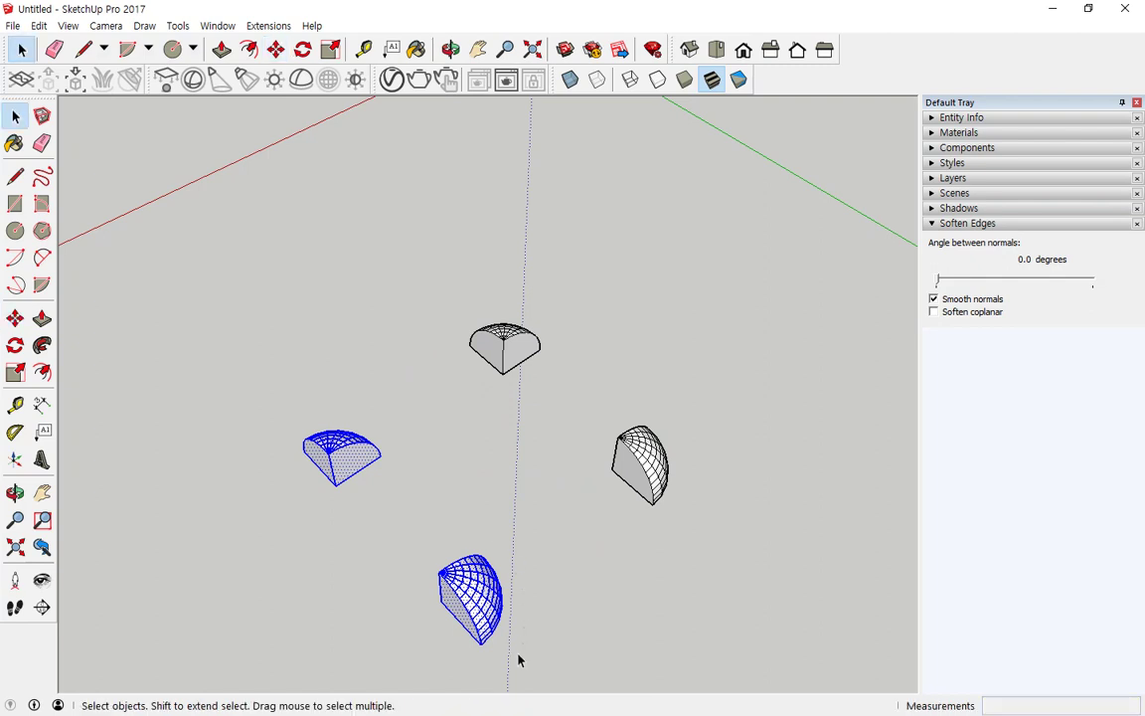
{"action": "mouse_move", "coordinate": [339, 471]}
{"action": "left_mouse_down"}
{"action": "mouse_move", "coordinate": [430, 451]}
{"action": "mouse_move", "coordinate": [420, 425]}
{"action": "left_mouse_up"}
{"action": "left_click_drag", "start_coordinate": [348, 452], "coordinate": [344, 473]}
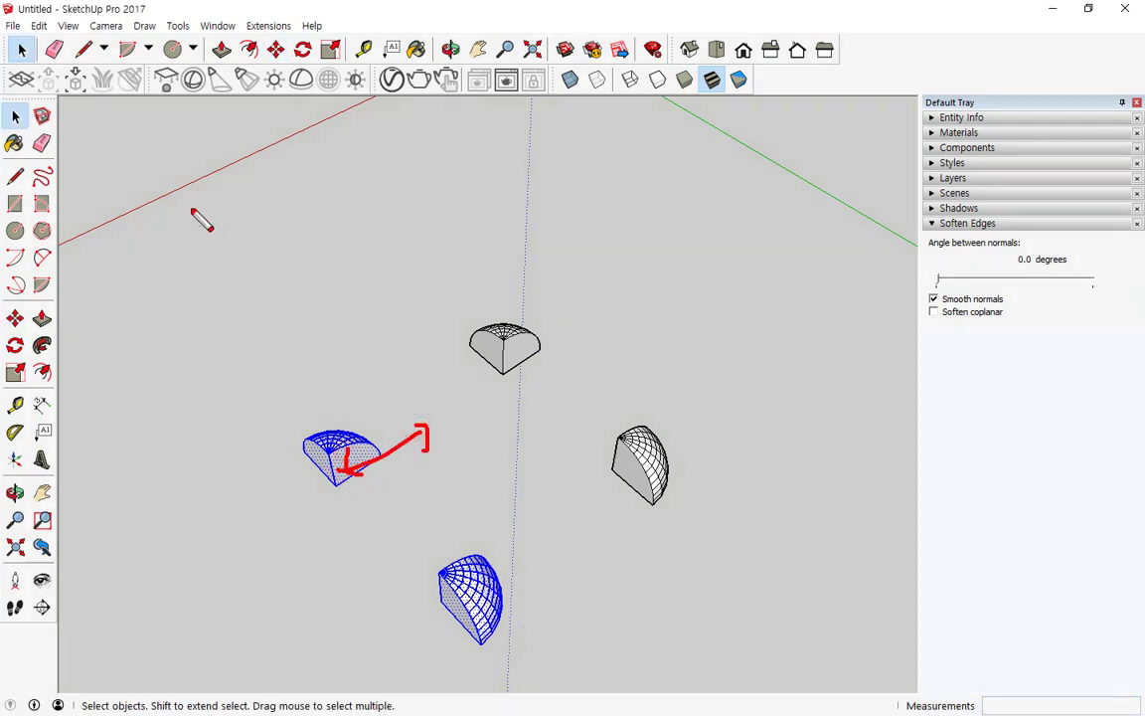
{"action": "mouse_move", "coordinate": [182, 191]}
{"action": "left_mouse_down"}
{"action": "mouse_move", "coordinate": [260, 159]}
{"action": "mouse_move", "coordinate": [253, 149]}
{"action": "mouse_move", "coordinate": [203, 201]}
{"action": "left_mouse_up"}
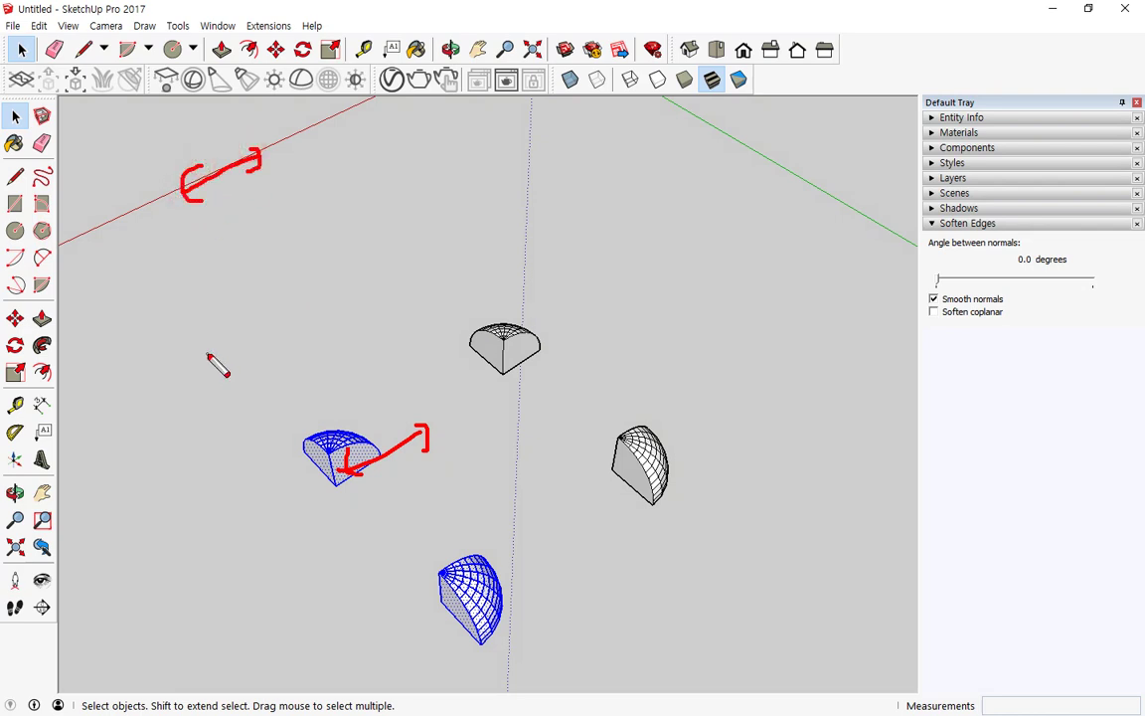
{"action": "key", "text": "Escape"}
Flip the two copied quarter domes along the red direction so they mirror the original pair
{"action": "right_click", "coordinate": [343, 452]}
{"action": "mouse_move", "coordinate": [411, 368]}
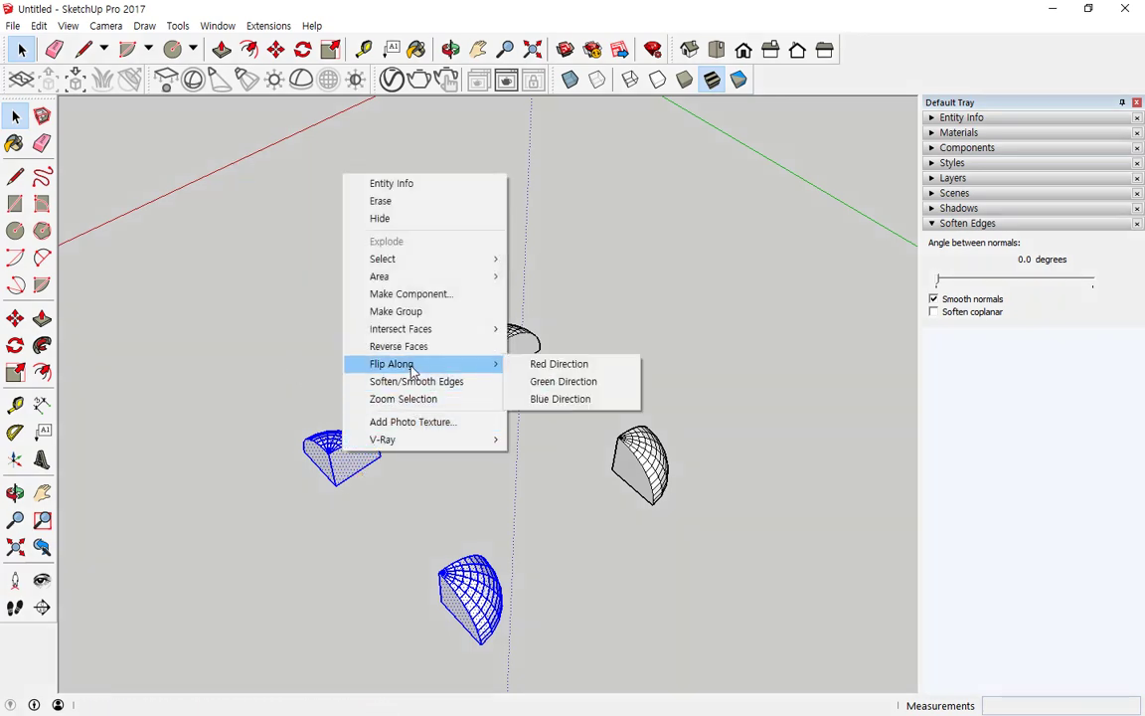
{"action": "left_click", "coordinate": [558, 365]}
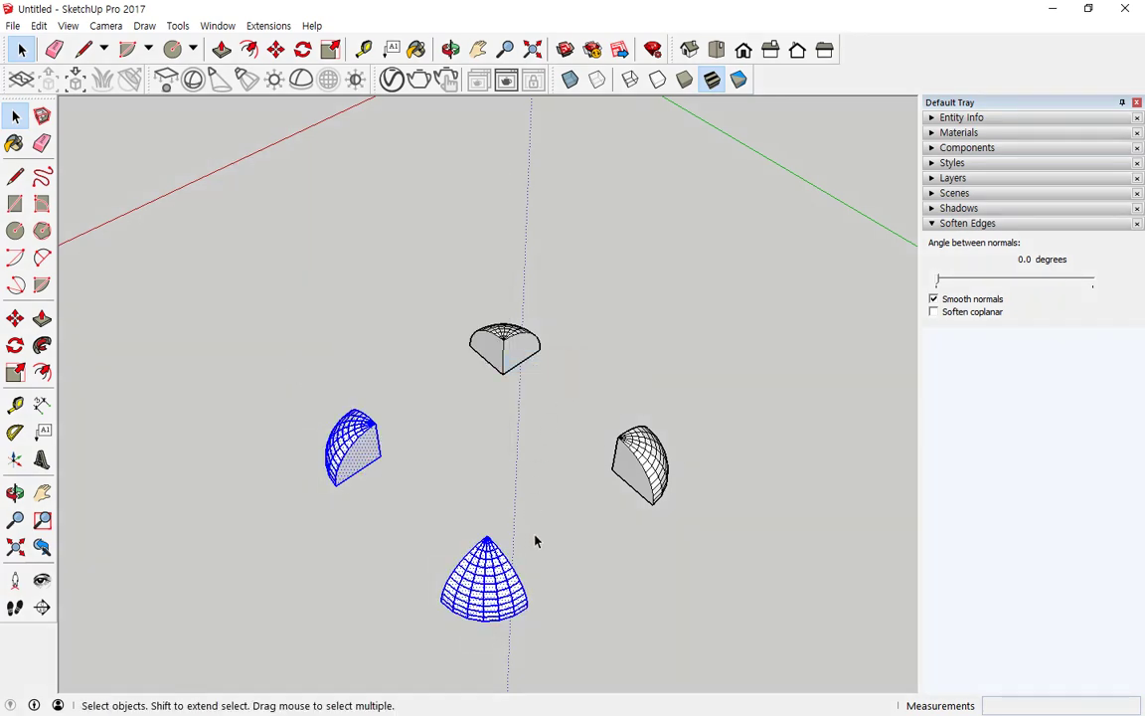
{"action": "mouse_move", "coordinate": [534, 540]}
{"action": "middle_mouse_down"}
{"action": "mouse_move", "coordinate": [516, 449]}
{"action": "mouse_move", "coordinate": [520, 521]}
{"action": "middle_mouse_up"}
{"action": "key", "text": "ctrl+2"}
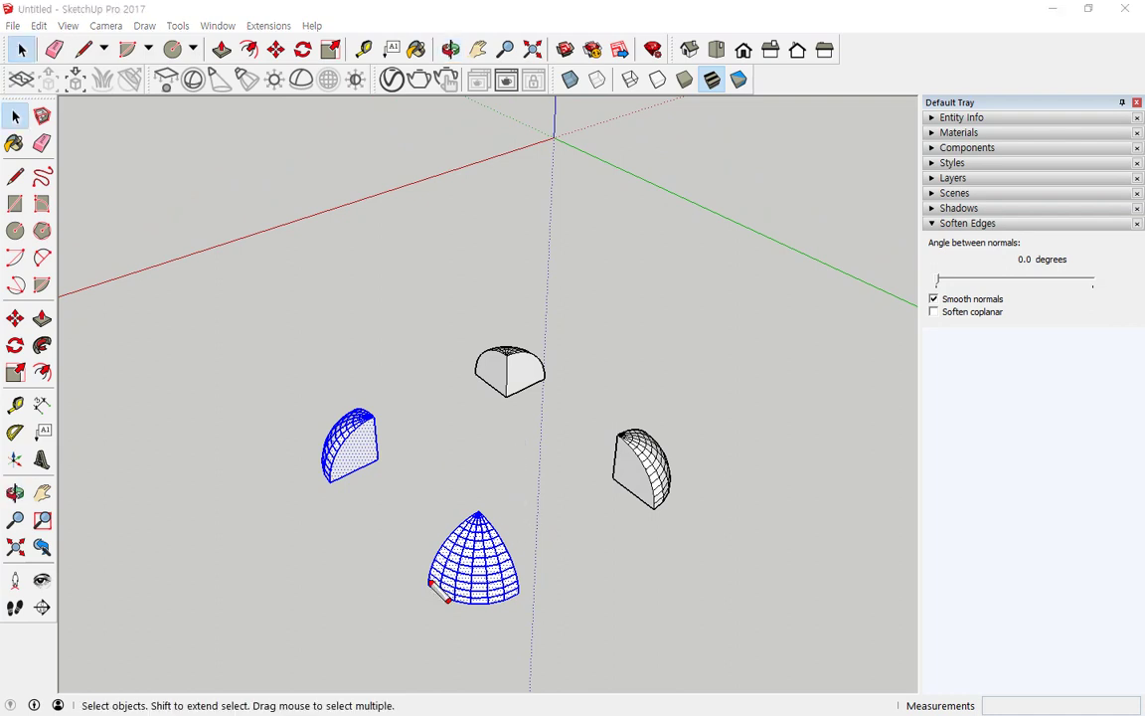
Measure the overall span between the outer corners of two neighbouring eighth-sphere pieces along the red axis
{"action": "mouse_move", "coordinate": [429, 586]}
{"action": "left_mouse_down"}
{"action": "mouse_move", "coordinate": [674, 459]}
{"action": "mouse_move", "coordinate": [663, 434]}
{"action": "mouse_move", "coordinate": [668, 443]}
{"action": "left_mouse_up"}
{"action": "key", "text": "Escape"}
{"action": "left_click", "coordinate": [362, 49]}
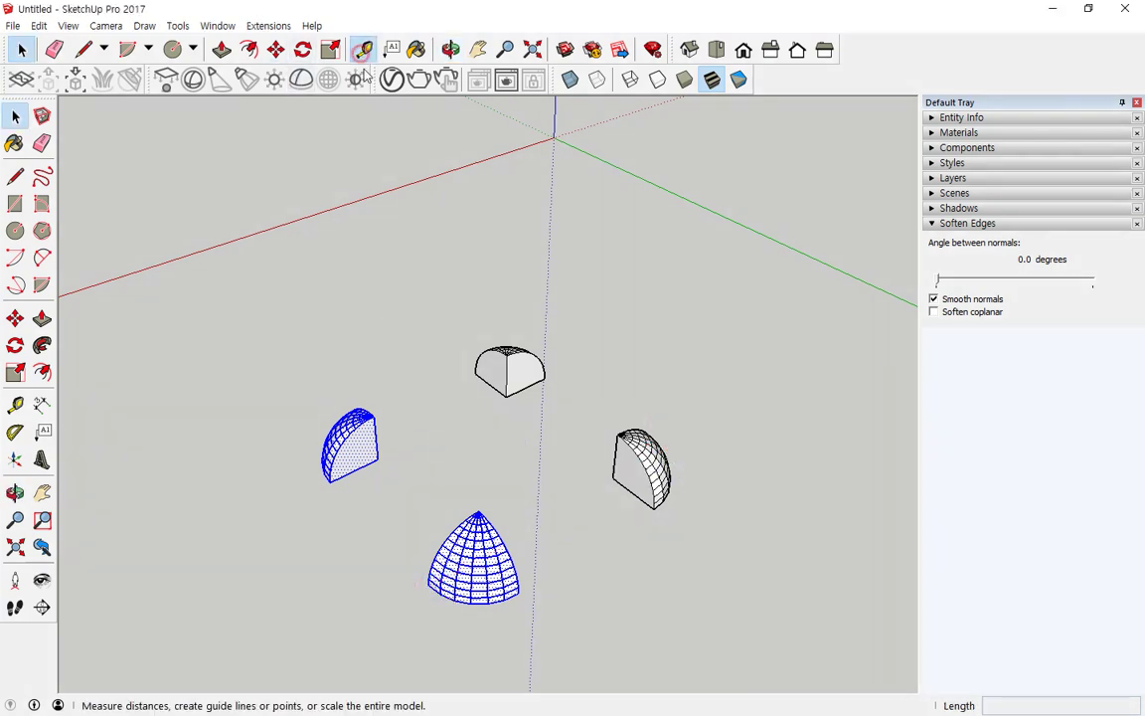
{"action": "left_click", "coordinate": [331, 481]}
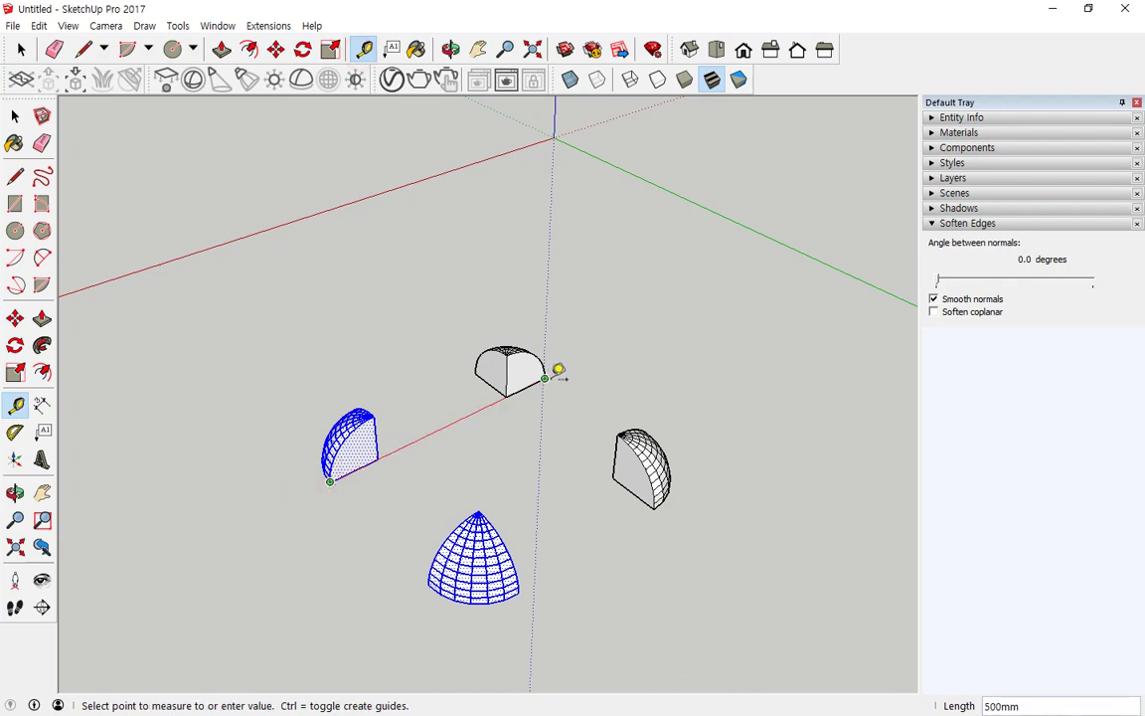
{"action": "left_click", "coordinate": [544, 377]}
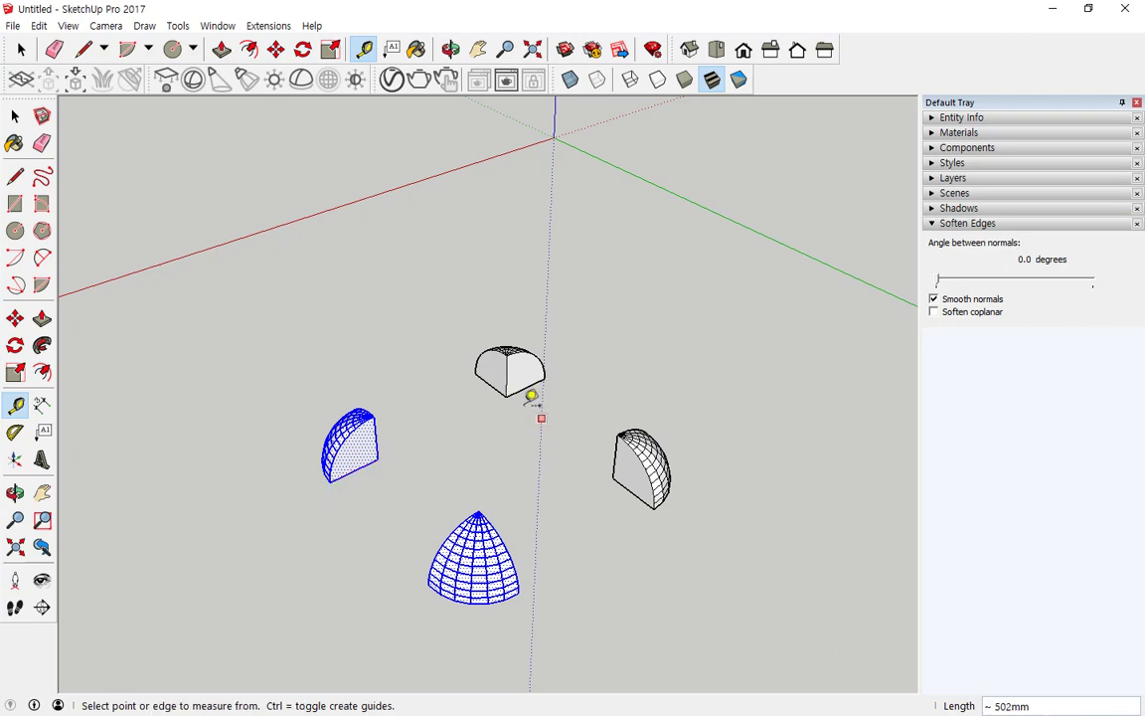
Copy all four eighth-sphere pieces straight down along the blue axis as a second, lower set
{"action": "key", "text": "space"}
{"action": "left_click_drag", "start_coordinate": [216, 273], "coordinate": [722, 646]}
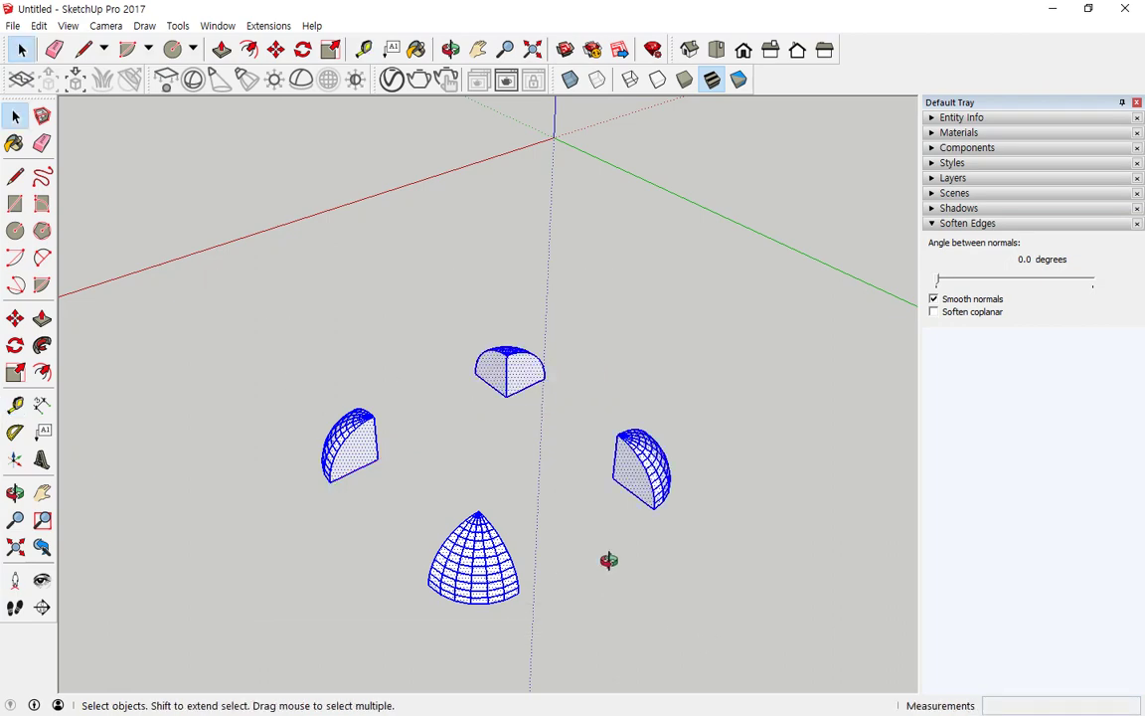
{"action": "middle_click_drag", "start_coordinate": [608, 559], "coordinate": [402, 467]}
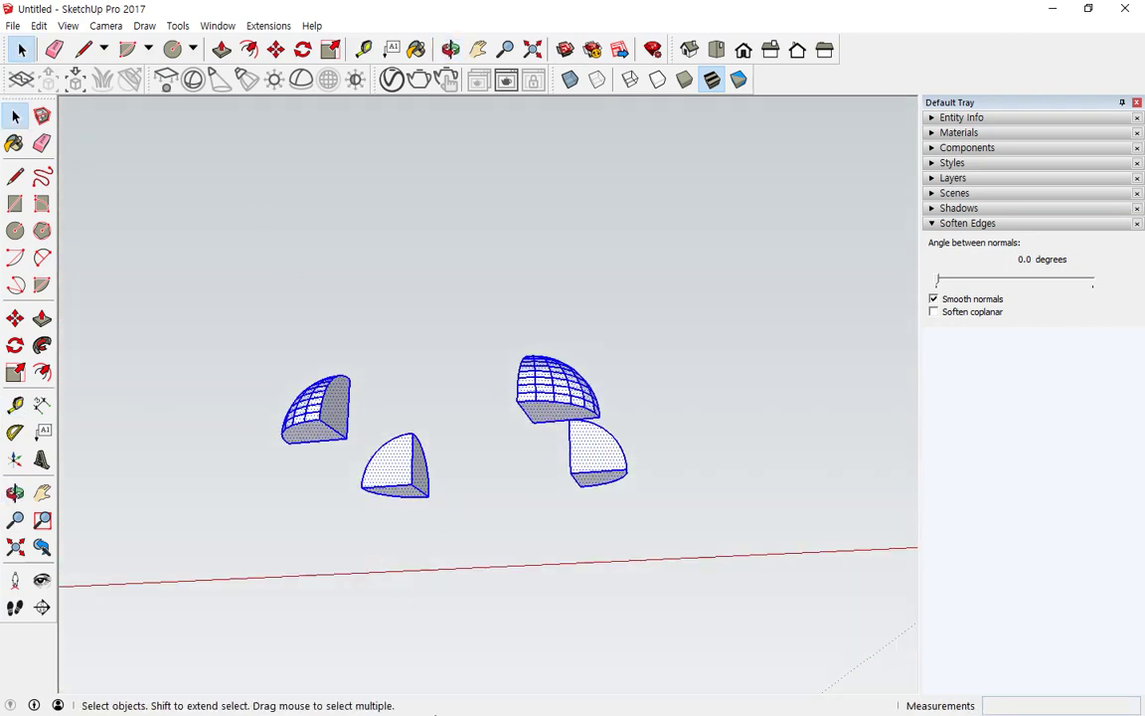
{"action": "left_click", "coordinate": [275, 49]}
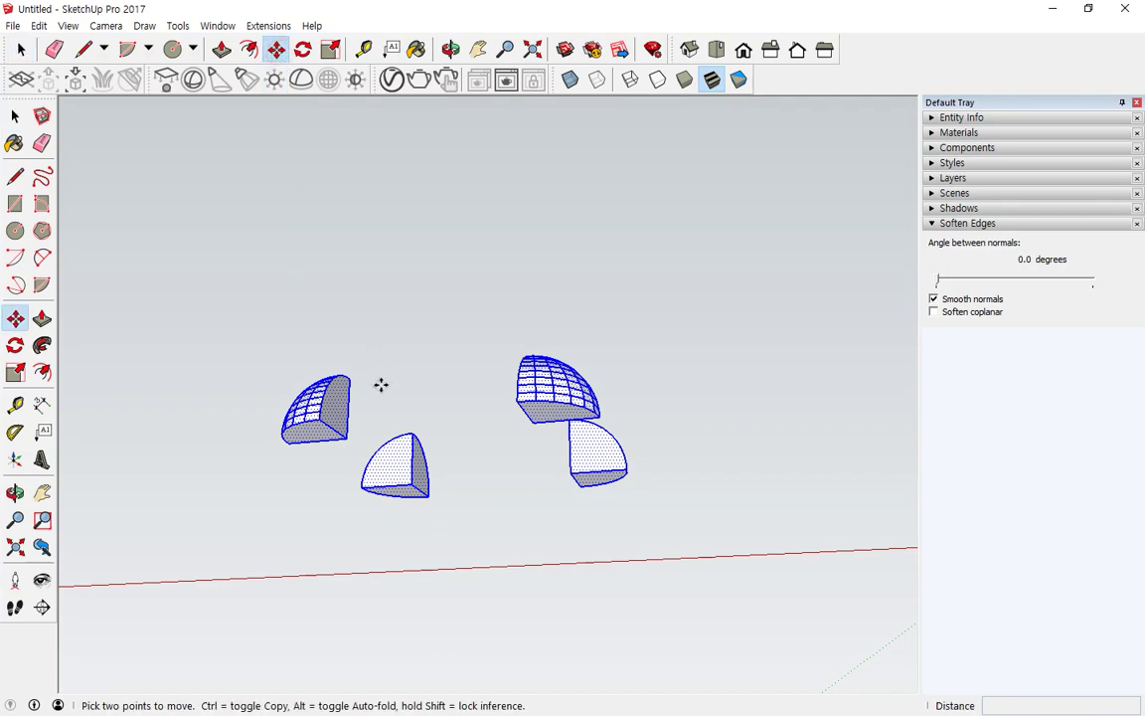
{"action": "middle_click_drag", "start_coordinate": [380, 385], "coordinate": [364, 404]}
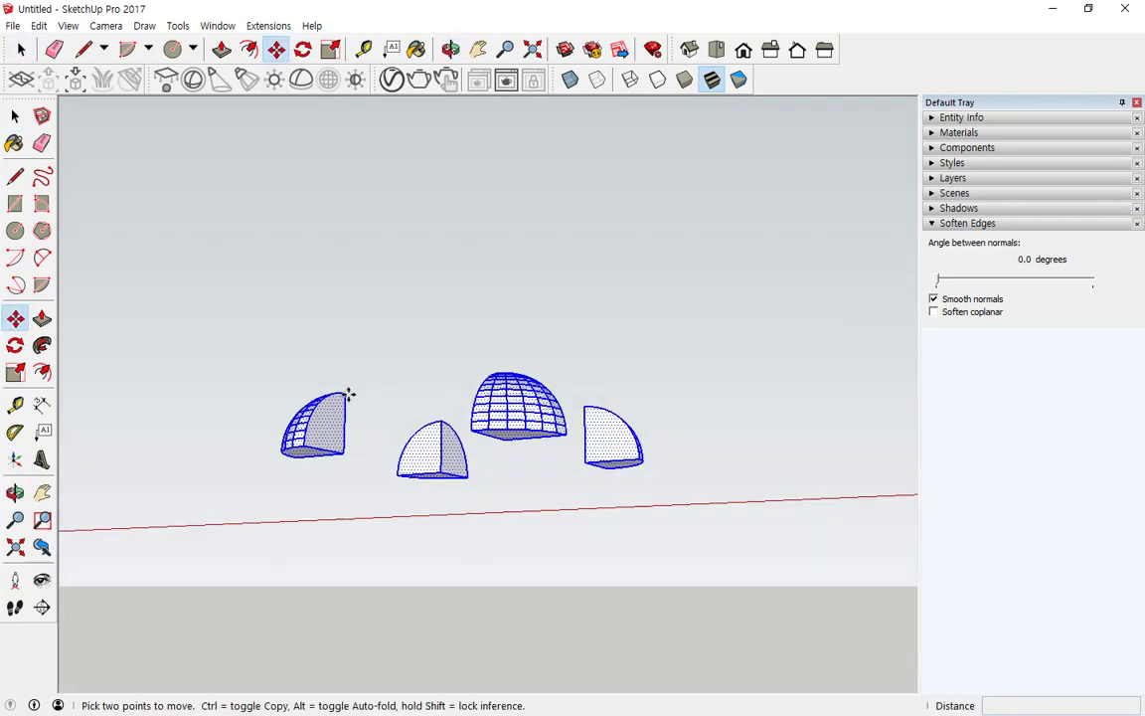
{"action": "left_click", "coordinate": [344, 394]}
{"action": "key", "text": "ctrl"}
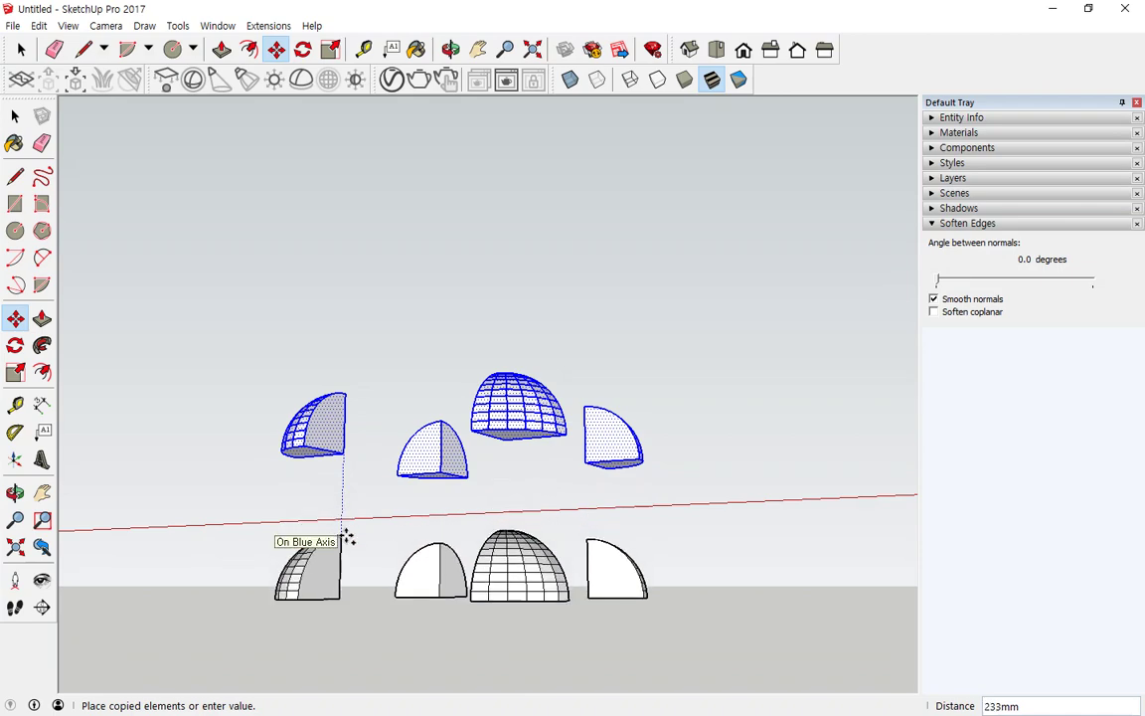
{"action": "key", "text": "Return"}
Flip the four copied lower pieces along the blue direction so their rounded sides face down
{"action": "scroll", "coordinate": [379, 549], "scroll_direction": "down", "scroll_amount": 2}
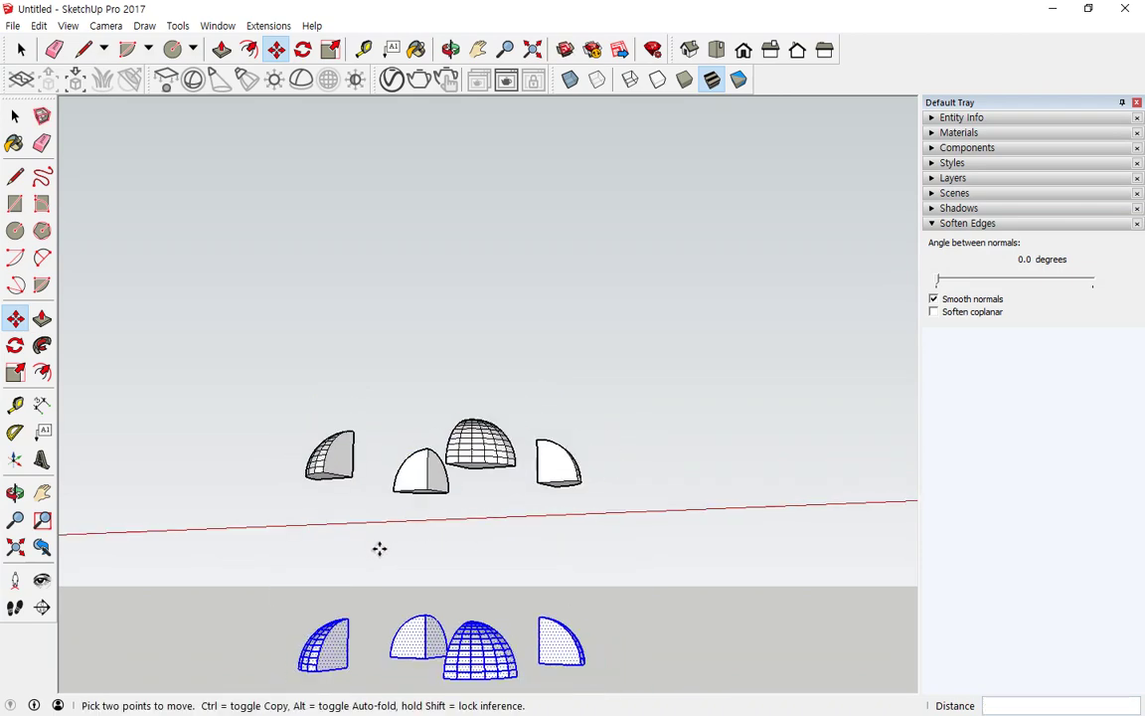
{"action": "scroll", "coordinate": [345, 624], "scroll_direction": "down", "scroll_amount": 3}
{"action": "right_click", "coordinate": [339, 632]}
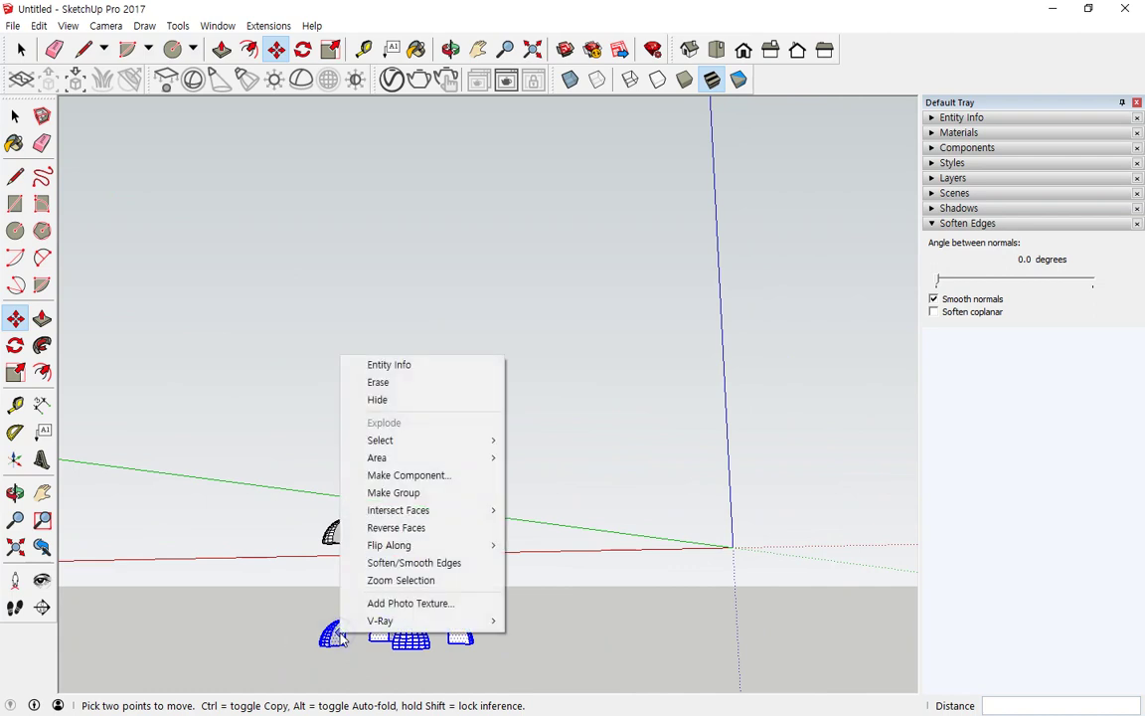
{"action": "mouse_move", "coordinate": [443, 547]}
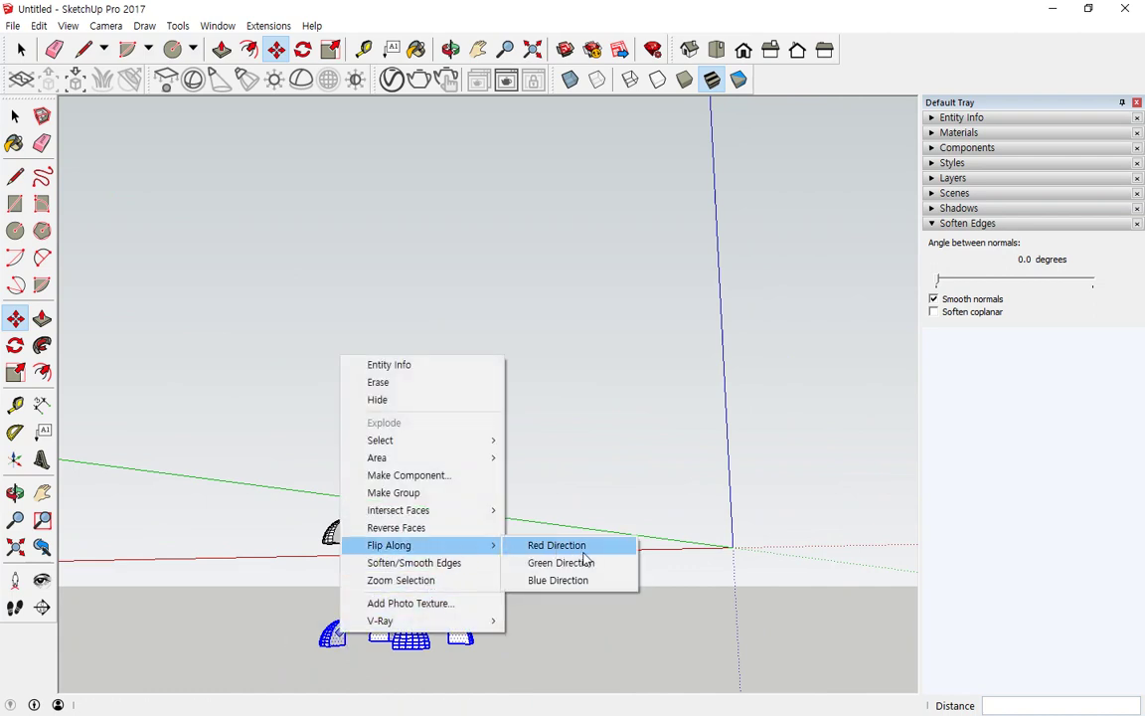
{"action": "left_click", "coordinate": [582, 582]}
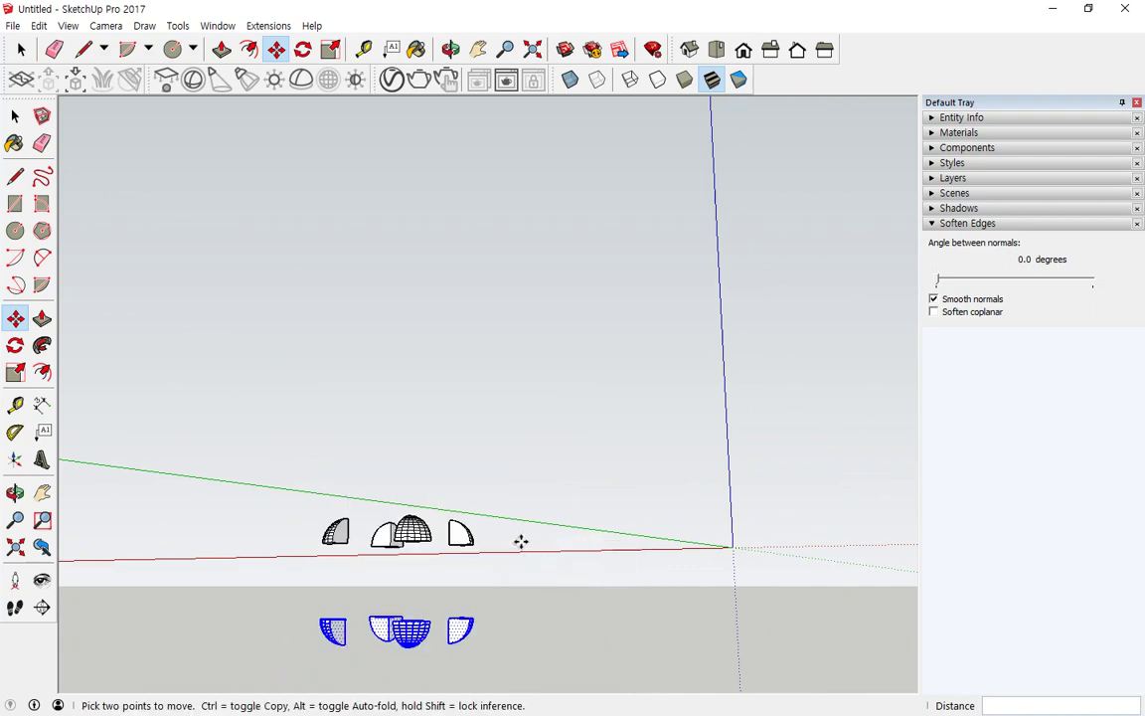
{"action": "middle_click_drag", "start_coordinate": [521, 541], "coordinate": [493, 583]}
{"action": "scroll", "coordinate": [493, 582], "scroll_direction": "up", "scroll_amount": 3}
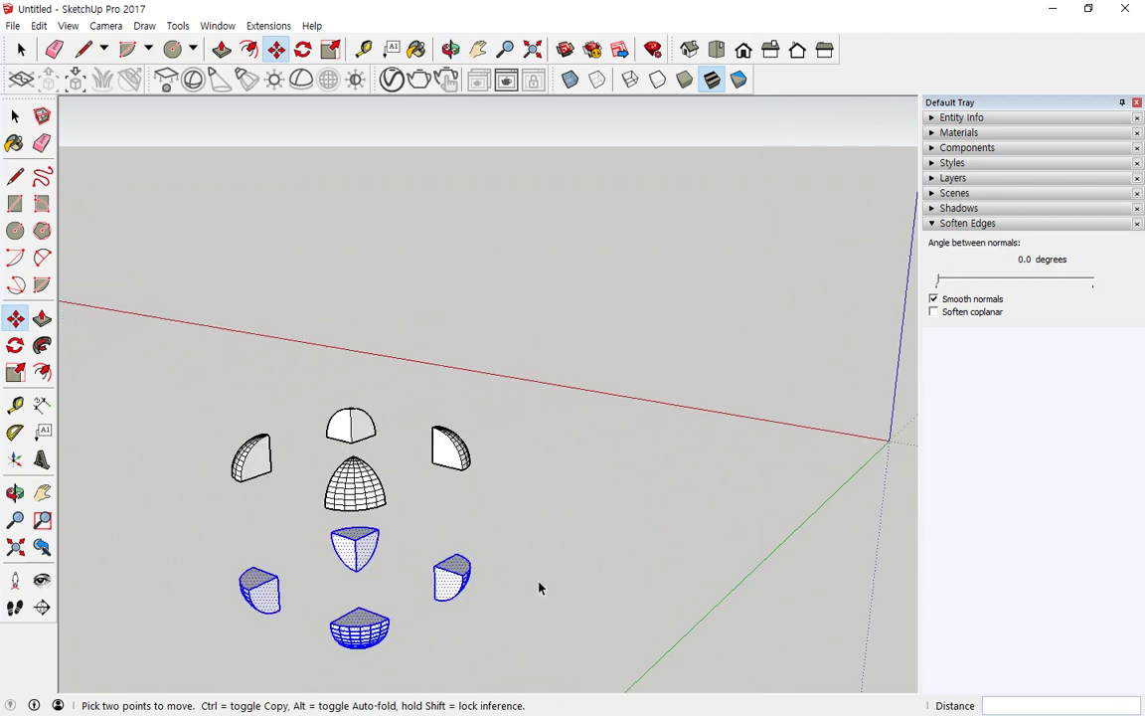
Move all eight corner pieces together upward by about 546 mm, then clear the selection
{"action": "key", "text": "space"}
{"action": "left_click_drag", "start_coordinate": [262, 671], "coordinate": [126, 645]}
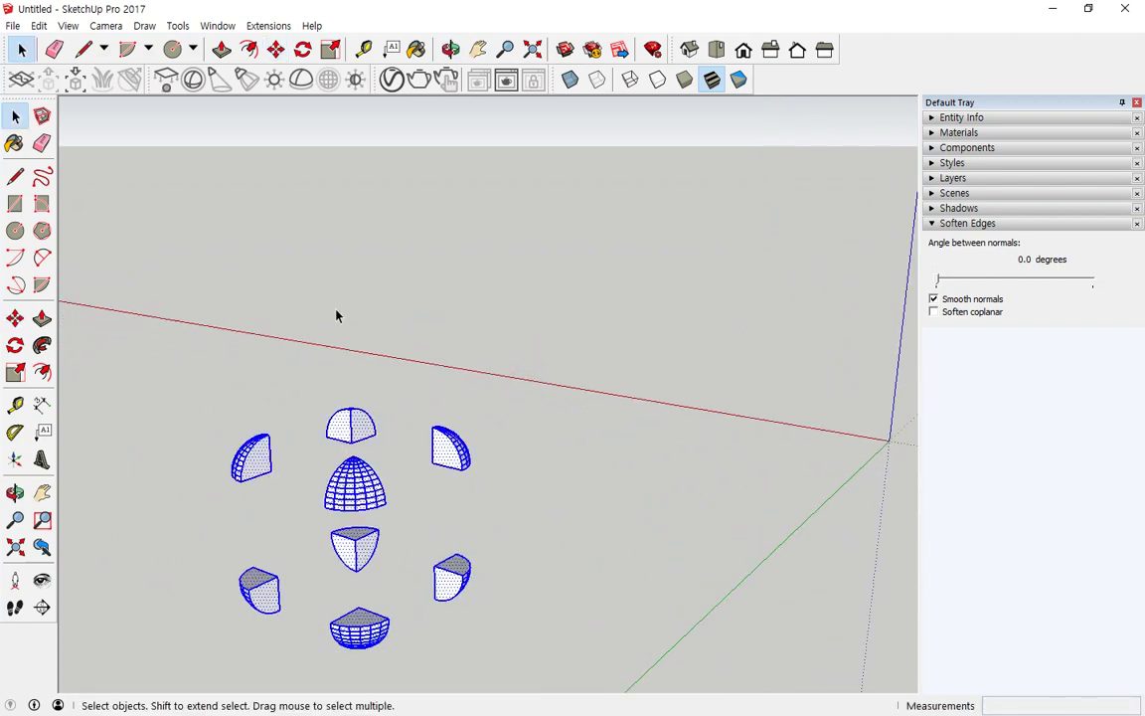
{"action": "left_click", "coordinate": [278, 49]}
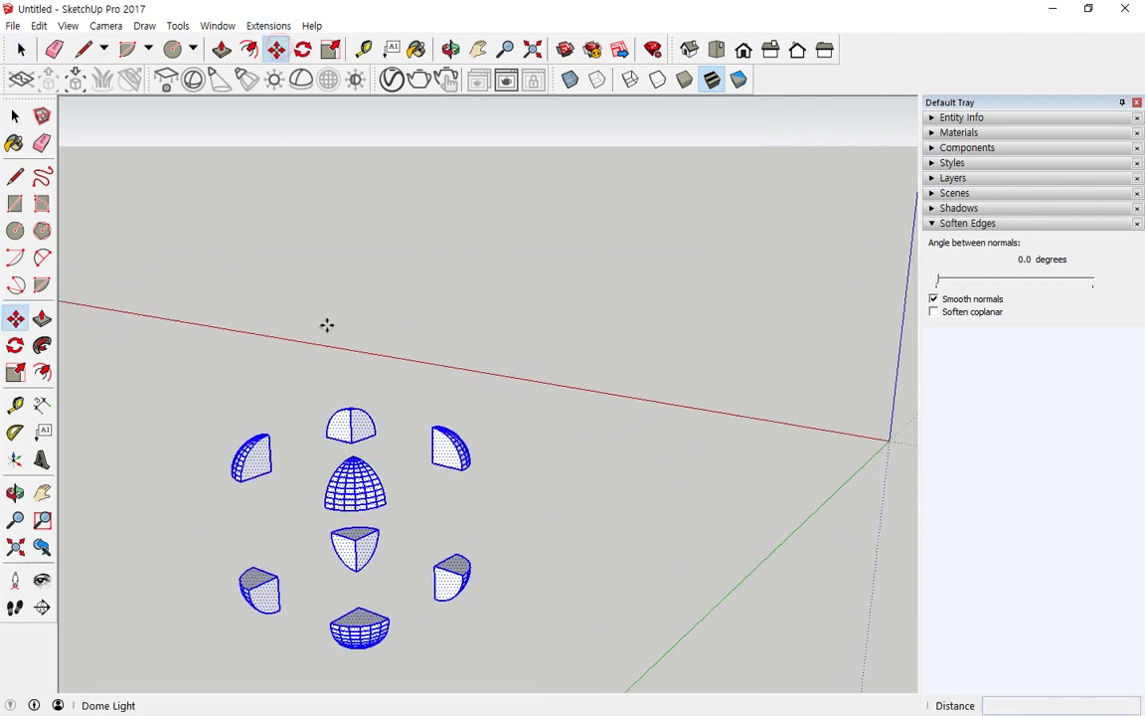
{"action": "left_click", "coordinate": [355, 459]}
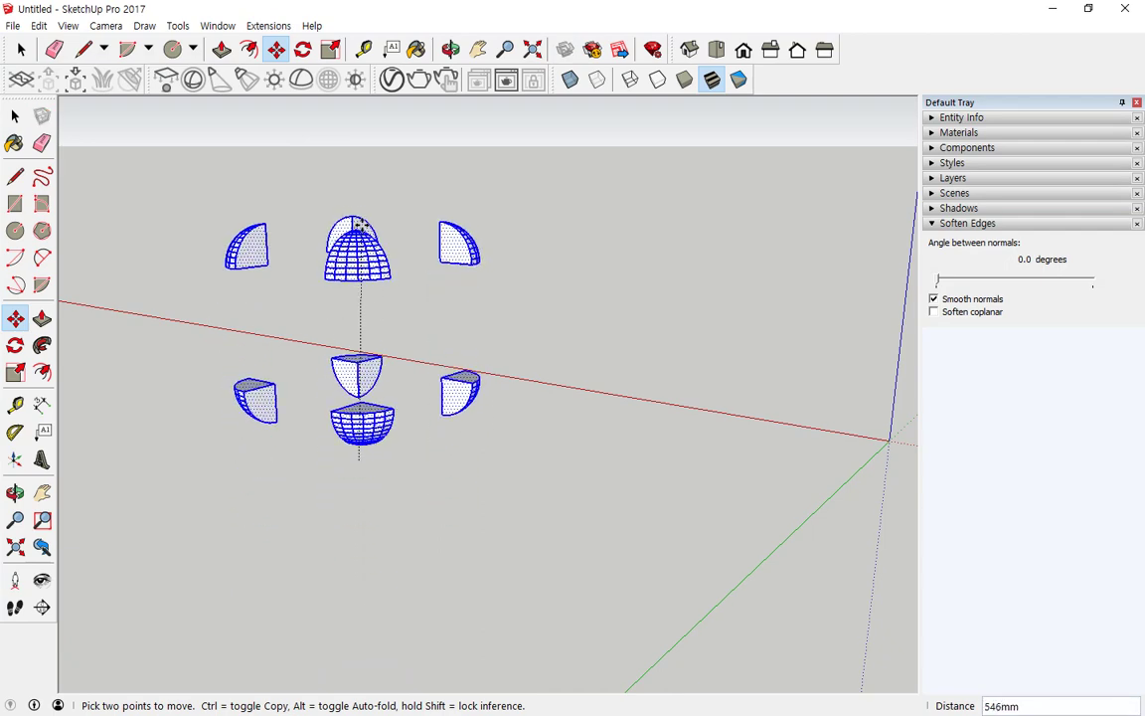
{"action": "left_click", "coordinate": [348, 211]}
{"action": "scroll", "coordinate": [478, 298], "scroll_direction": "up", "scroll_amount": 3}
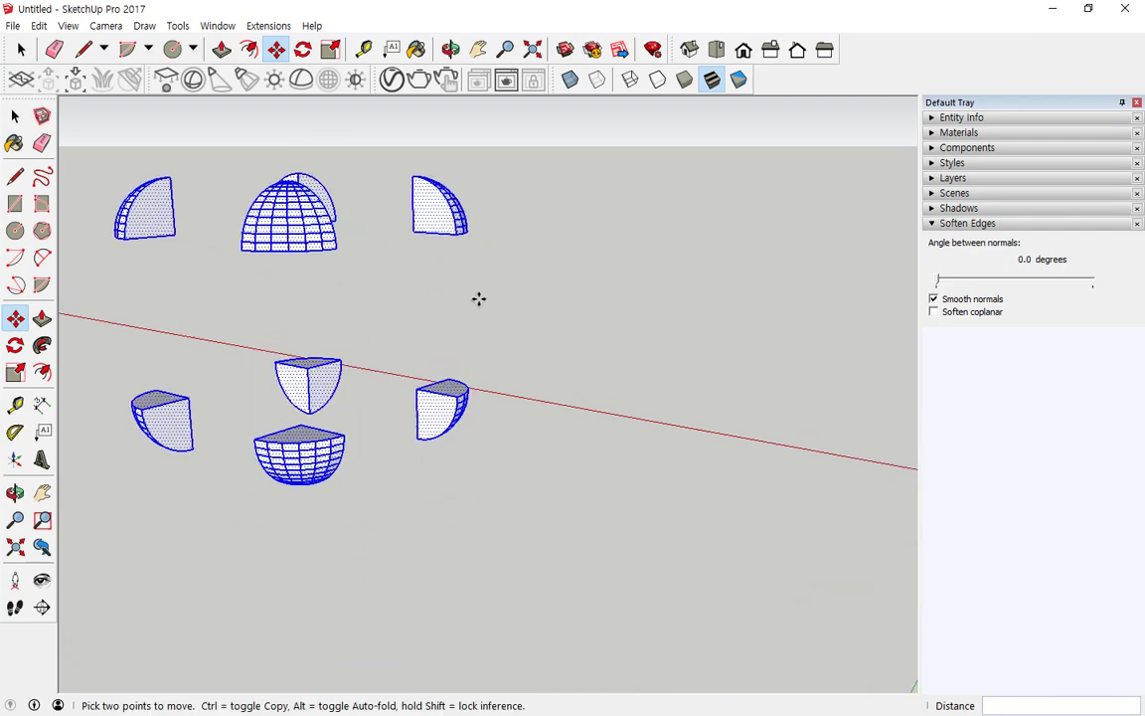
{"action": "key", "text": "space"}
{"action": "left_click", "coordinate": [514, 301]}
Push/Pull the inner flat face of one upper corner piece 300 mm to join it to its neighbour
{"action": "middle_click_drag", "start_coordinate": [513, 301], "coordinate": [429, 543]}
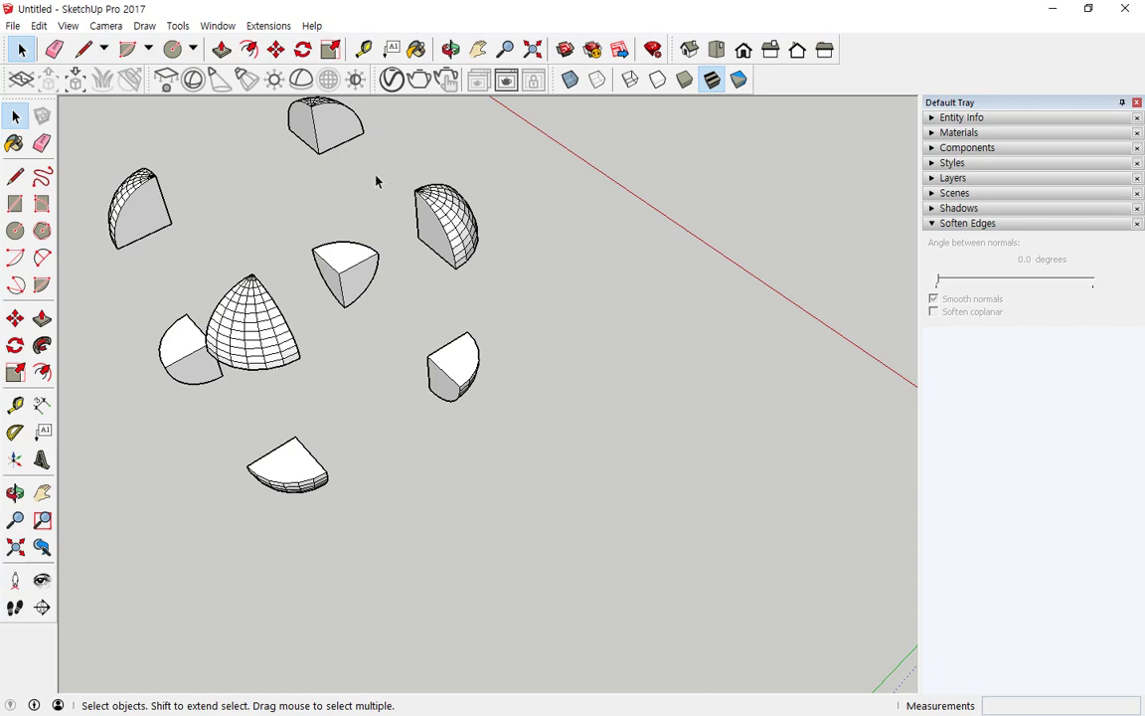
{"action": "left_click", "coordinate": [221, 49]}
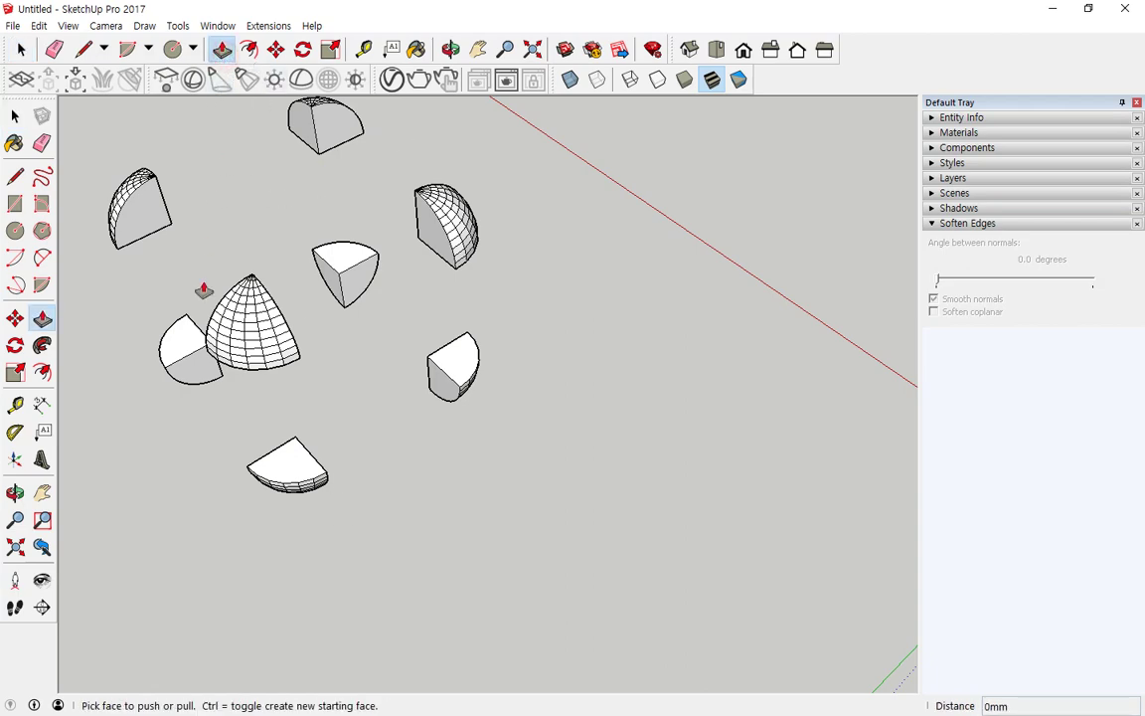
{"action": "middle_click_drag", "start_coordinate": [218, 430], "coordinate": [303, 213]}
{"action": "left_click_drag", "start_coordinate": [303, 213], "coordinate": [380, 271]}
{"action": "middle_click_drag", "start_coordinate": [381, 270], "coordinate": [801, 248]}
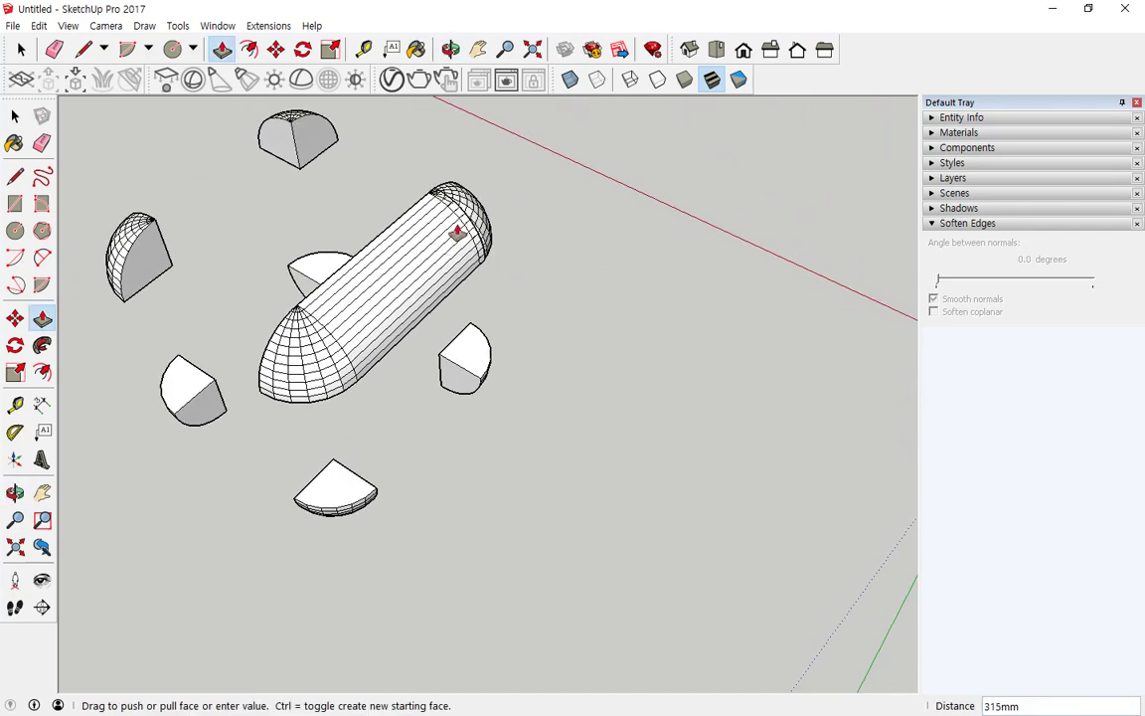
{"action": "scroll", "coordinate": [473, 271], "scroll_direction": "up", "scroll_amount": 3}
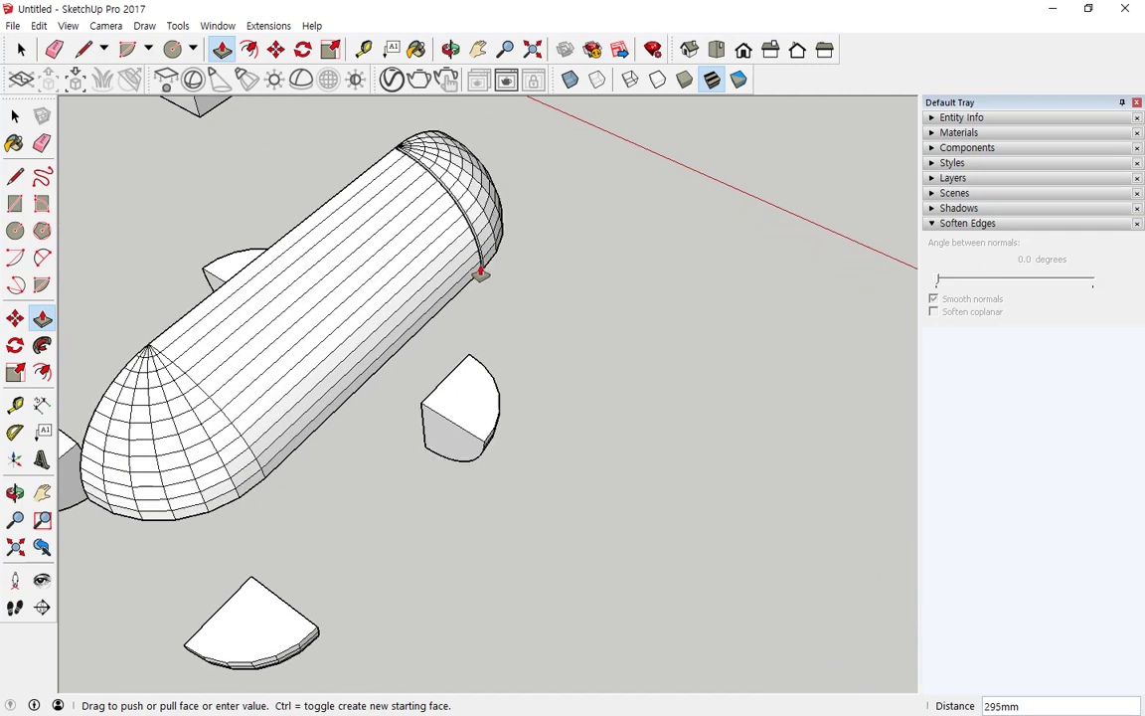
{"action": "left_click", "coordinate": [481, 266]}
{"action": "scroll", "coordinate": [509, 320], "scroll_direction": "down", "scroll_amount": 3}
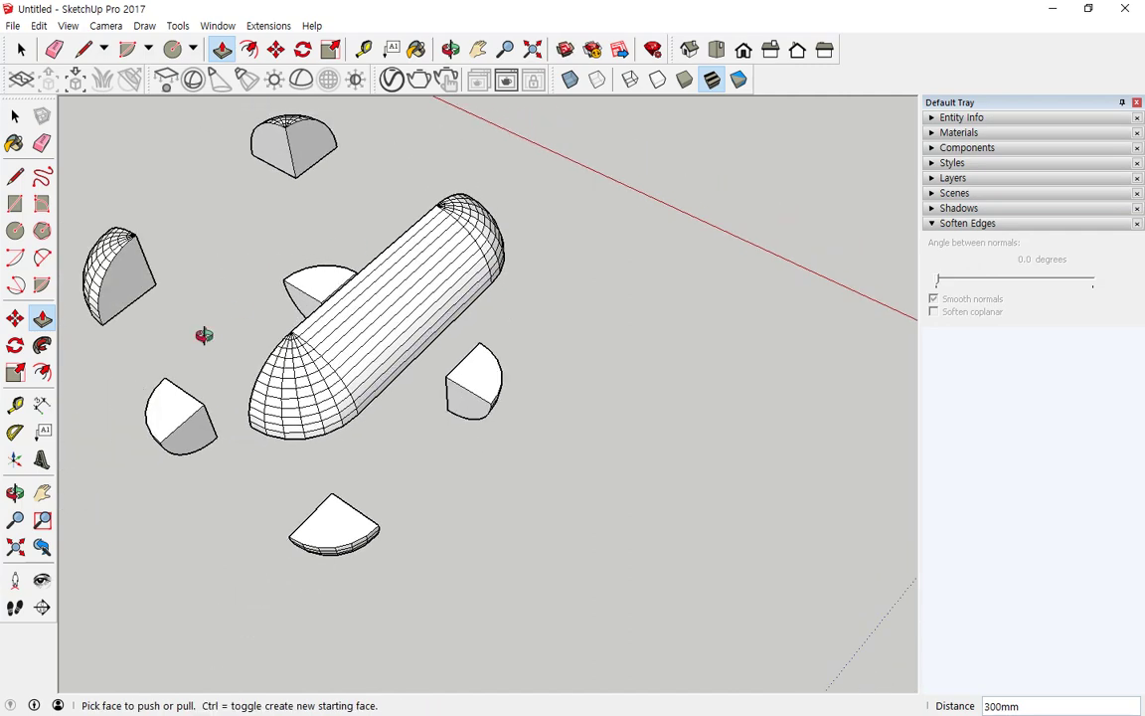
Push/Pull the inner face of the remaining upper pair 300 mm to form the opposite rounded bar
{"action": "middle_click_drag", "start_coordinate": [204, 335], "coordinate": [583, 355]}
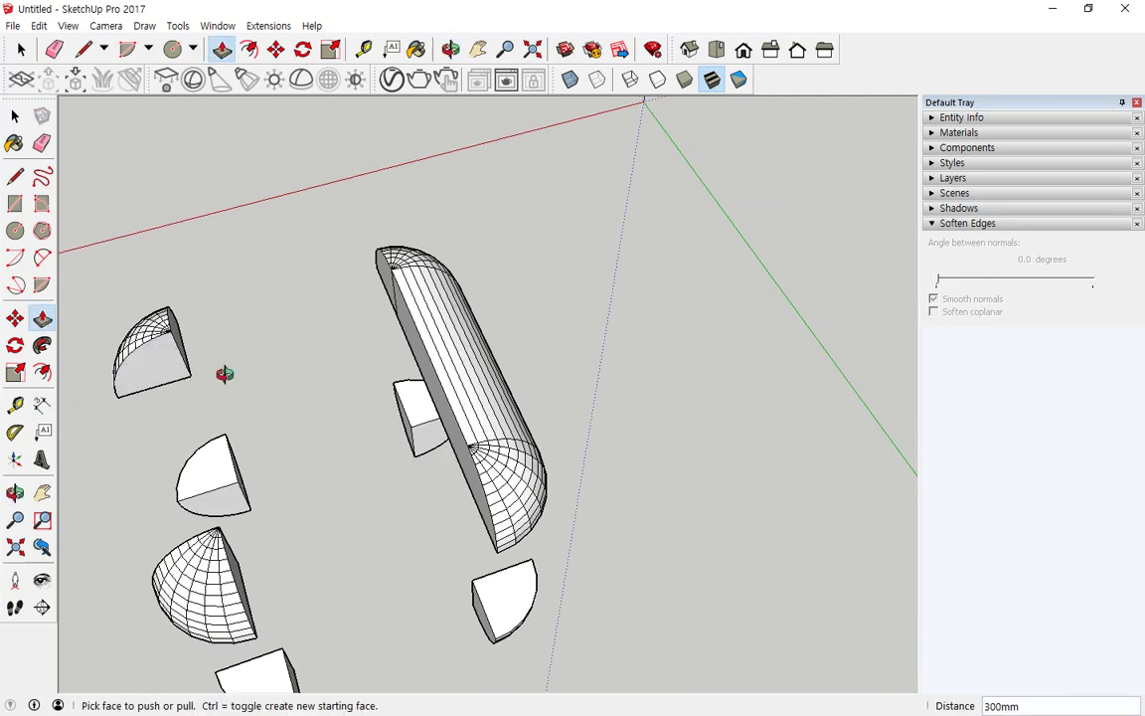
{"action": "middle_click_drag", "start_coordinate": [224, 374], "coordinate": [249, 238]}
{"action": "left_click", "coordinate": [255, 230]}
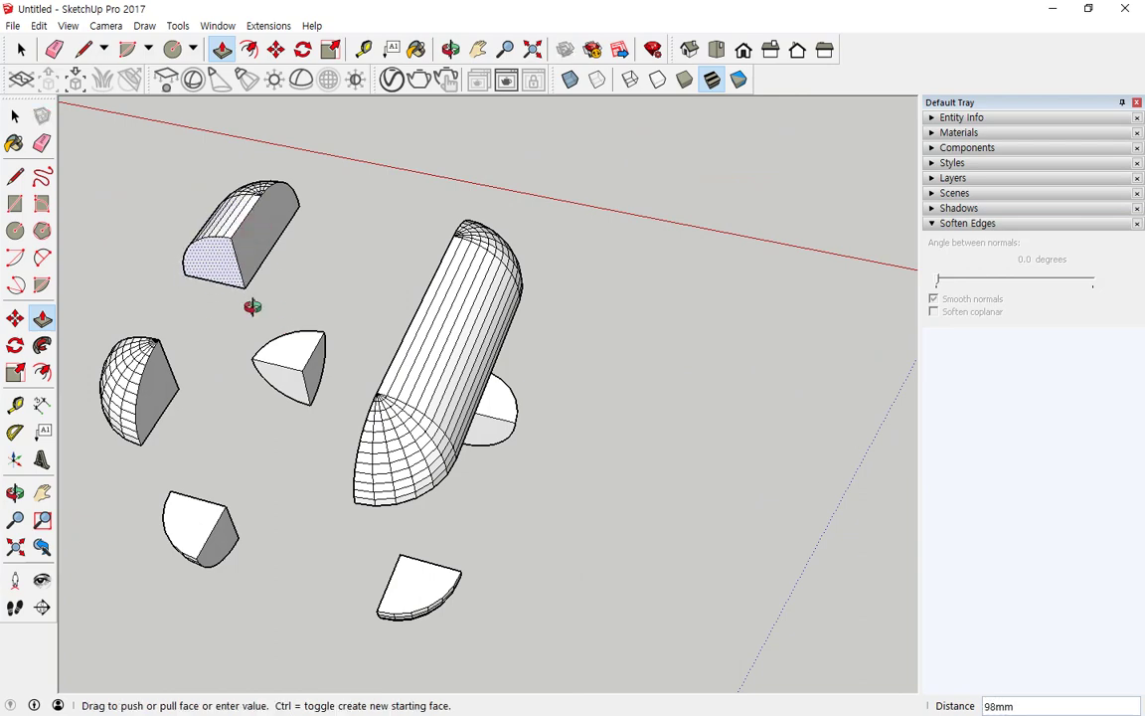
{"action": "middle_click_drag", "start_coordinate": [252, 306], "coordinate": [435, 189]}
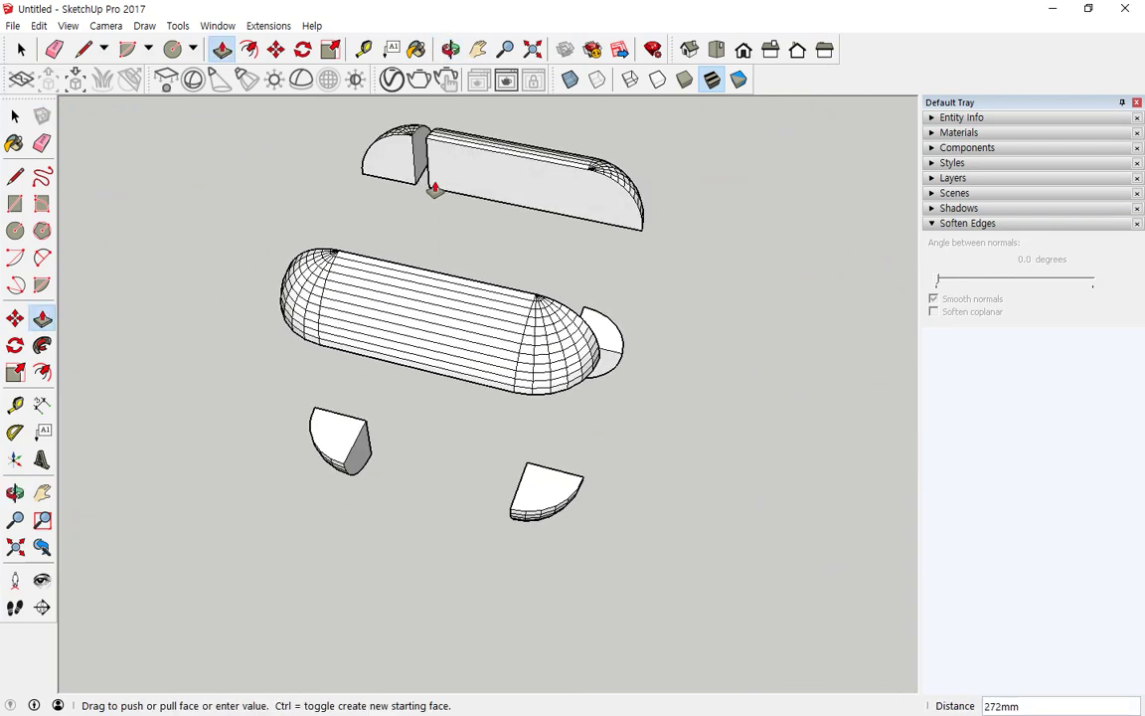
{"action": "left_click", "coordinate": [377, 179]}
Push/Pull an inner face of each lower corner pair 300 mm to join the pairs into two bars
{"action": "middle_click_drag", "start_coordinate": [501, 277], "coordinate": [435, 312]}
{"action": "middle_click_drag", "start_coordinate": [619, 470], "coordinate": [542, 494]}
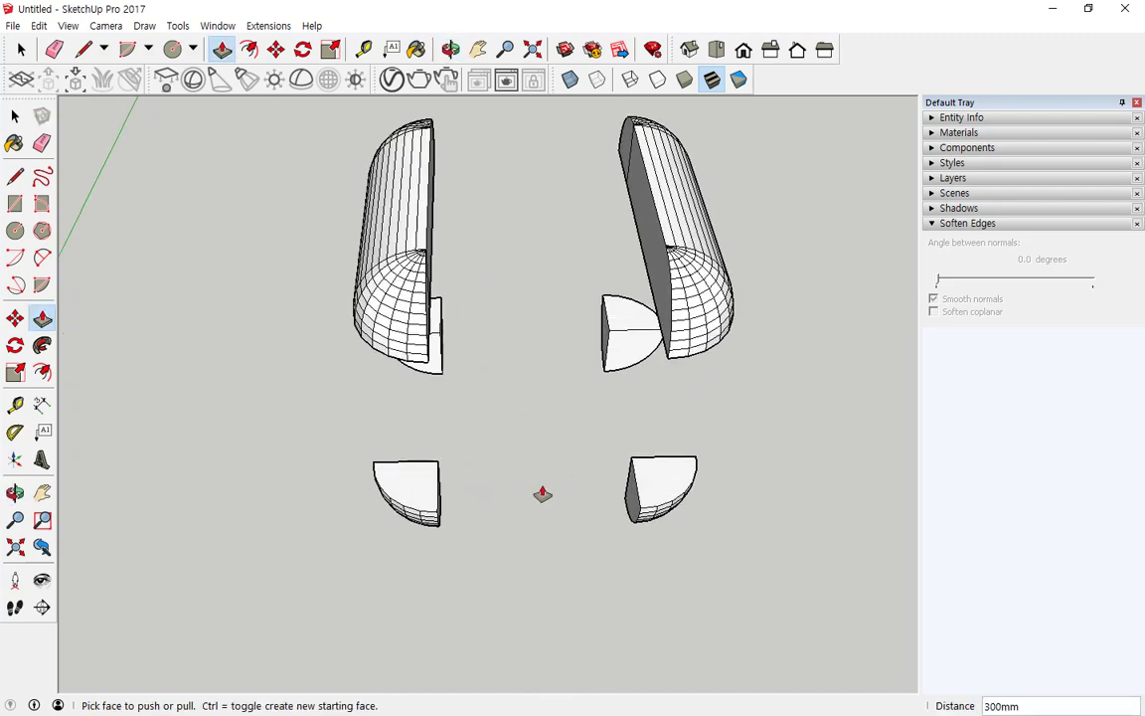
{"action": "scroll", "coordinate": [542, 494], "scroll_direction": "up", "scroll_amount": 3}
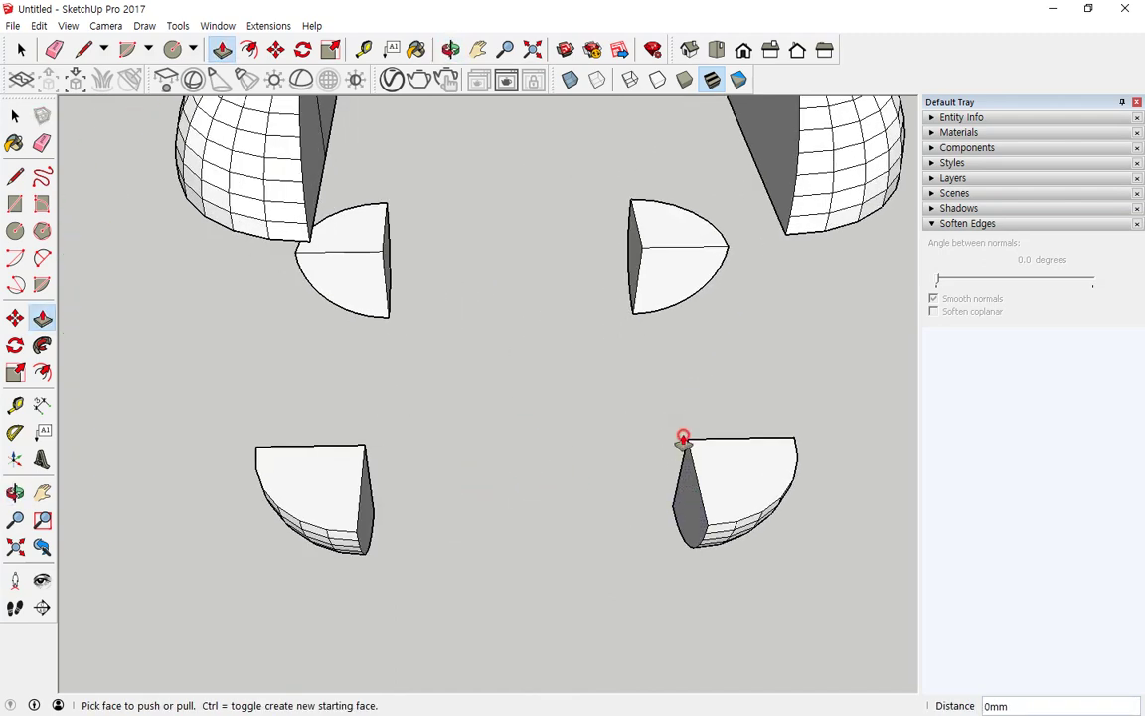
{"action": "left_click", "coordinate": [631, 257]}
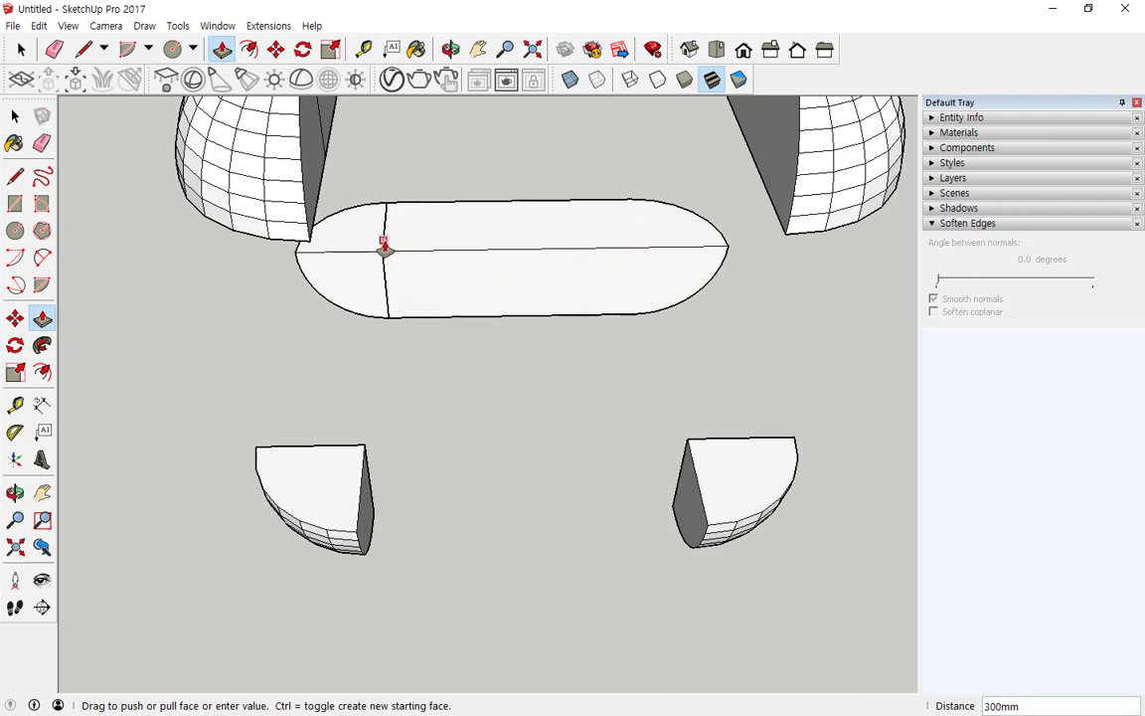
{"action": "left_click", "coordinate": [384, 243]}
{"action": "left_click", "coordinate": [362, 479]}
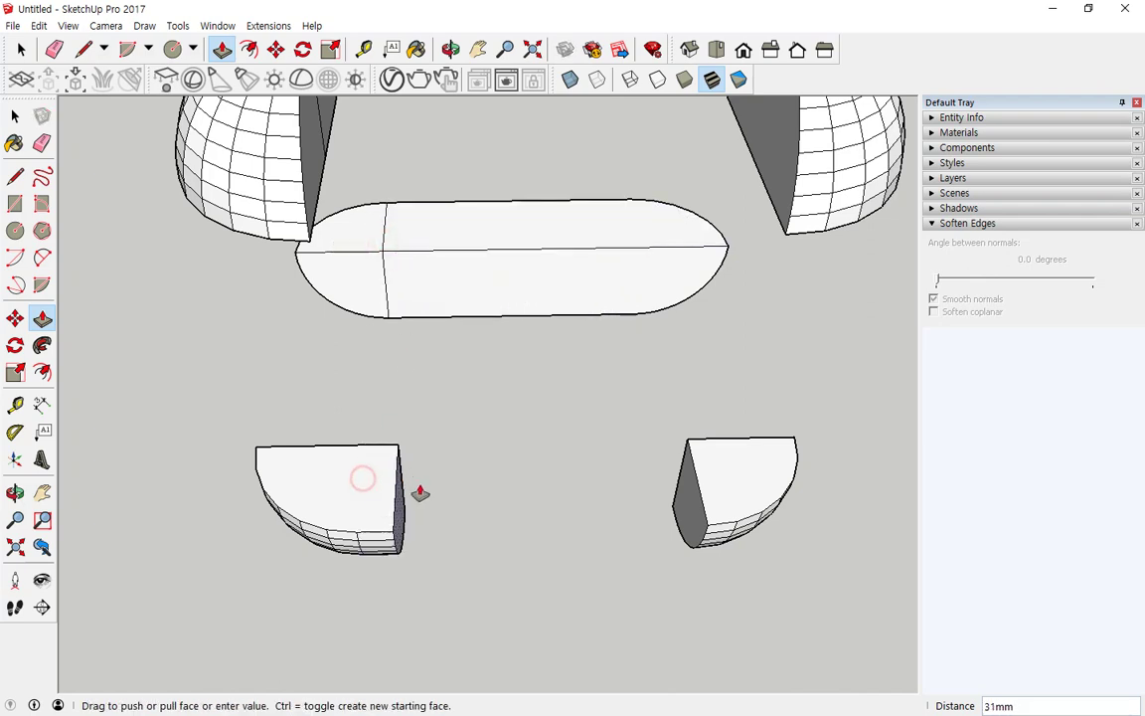
{"action": "left_click", "coordinate": [690, 456]}
Delete the leftover seam edges on the flat faces of the two lower bars
{"action": "middle_click_drag", "start_coordinate": [665, 542], "coordinate": [554, 325]}
{"action": "middle_click_drag", "start_coordinate": [367, 386], "coordinate": [355, 319]}
{"action": "key", "text": "space"}
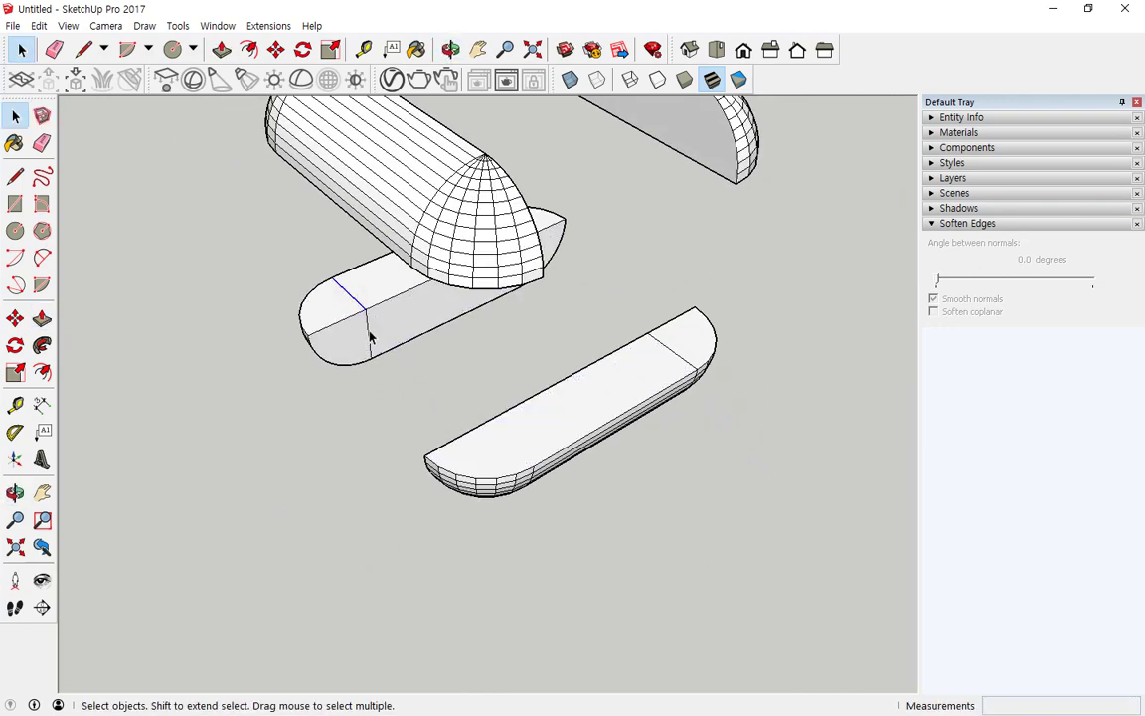
{"action": "key", "text": "Delete"}
{"action": "middle_click_drag", "start_coordinate": [447, 353], "coordinate": [493, 365]}
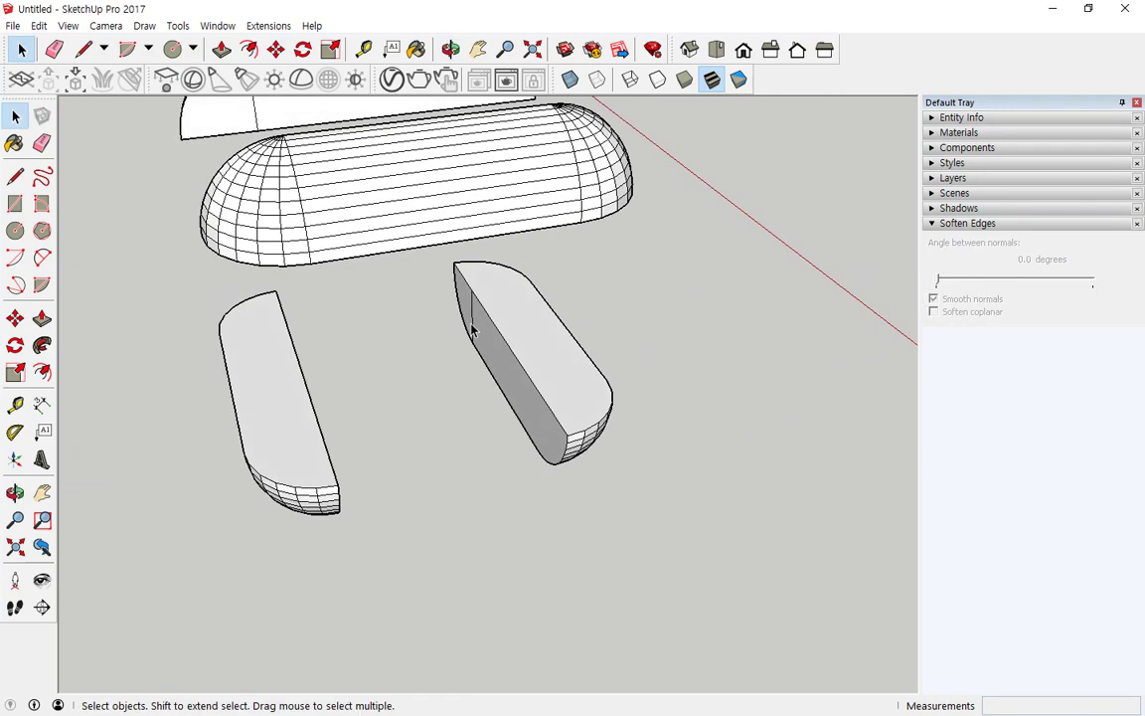
{"action": "left_click", "coordinate": [471, 328]}
{"action": "key", "text": "Delete"}
Push/Pull one lower bar's inner face 300 mm to meet the other bar, and delete the seam edge between them
{"action": "middle_click_drag", "start_coordinate": [419, 433], "coordinate": [234, 377]}
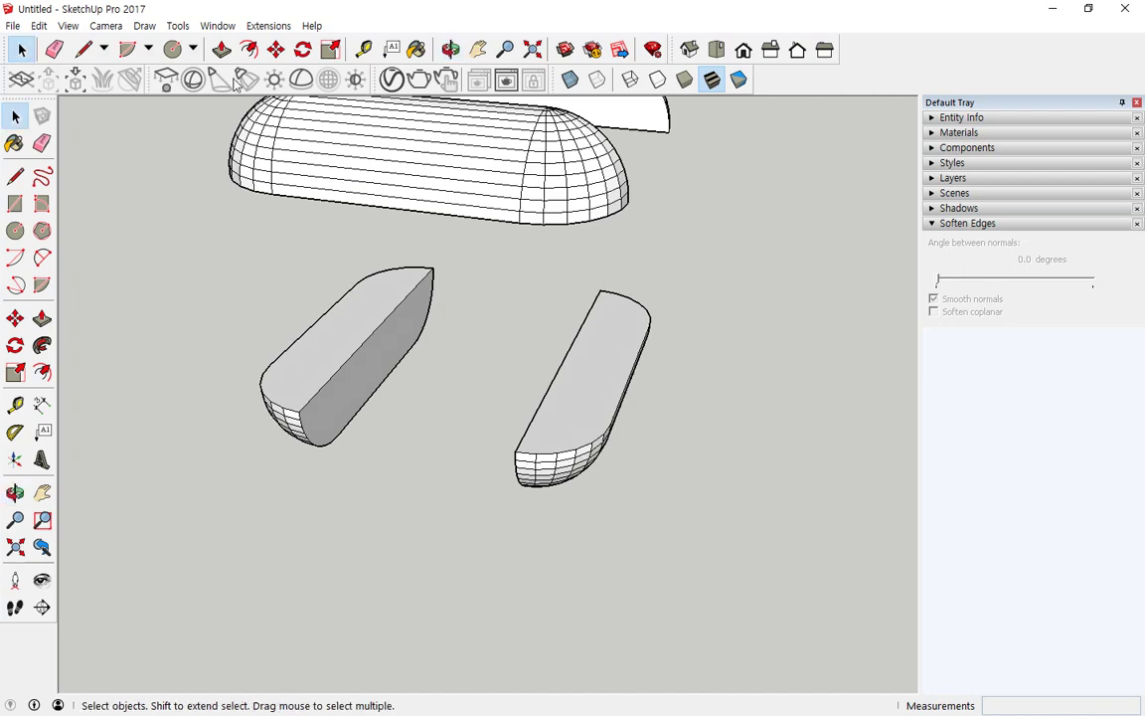
{"action": "left_click", "coordinate": [222, 49]}
{"action": "left_click_drag", "start_coordinate": [388, 329], "coordinate": [558, 379]}
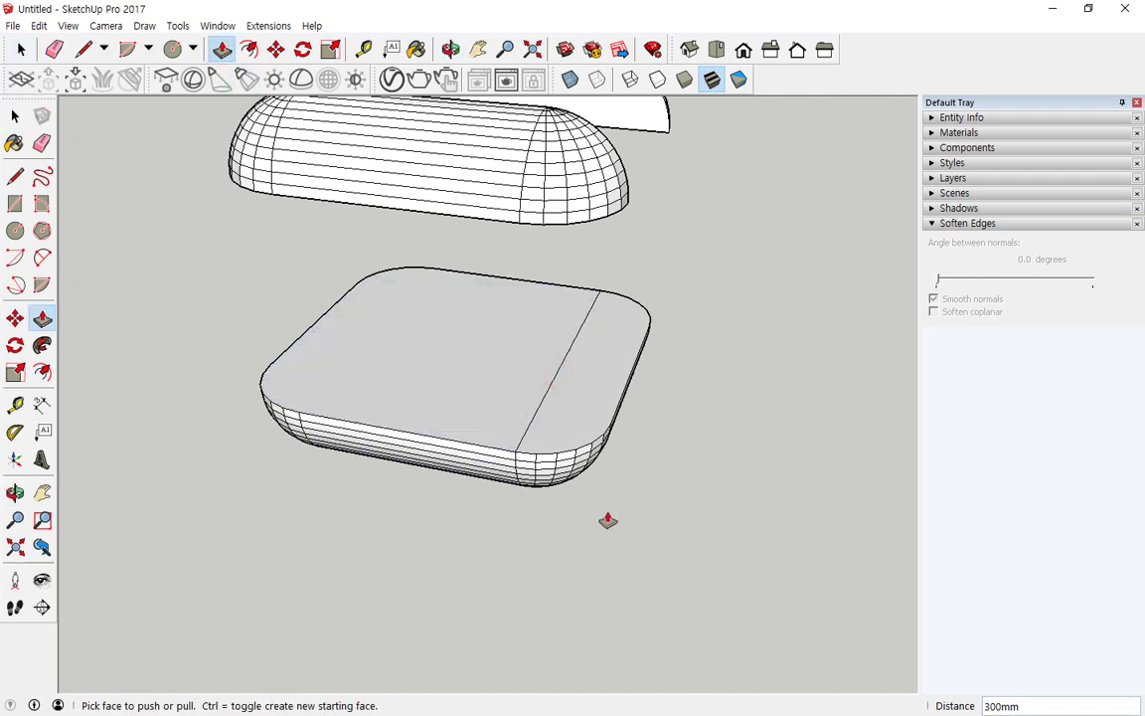
{"action": "key", "text": "space"}
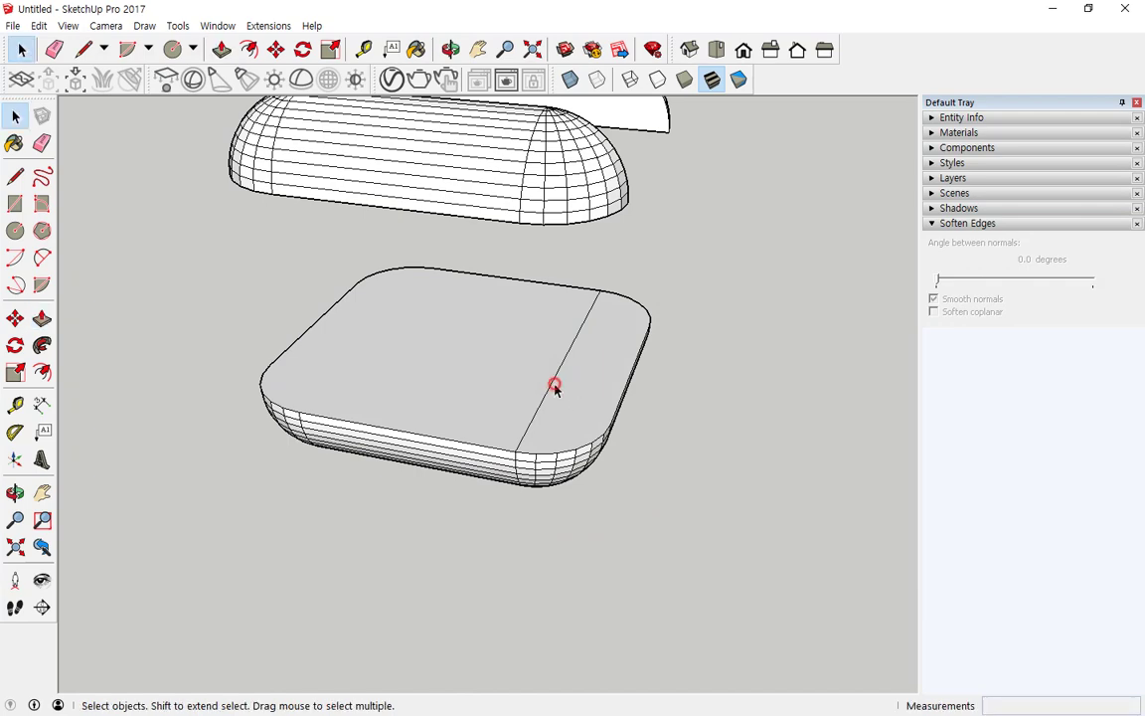
{"action": "left_click", "coordinate": [557, 388]}
{"action": "key", "text": "Delete"}
{"action": "middle_click_drag", "start_coordinate": [684, 228], "coordinate": [358, 343]}
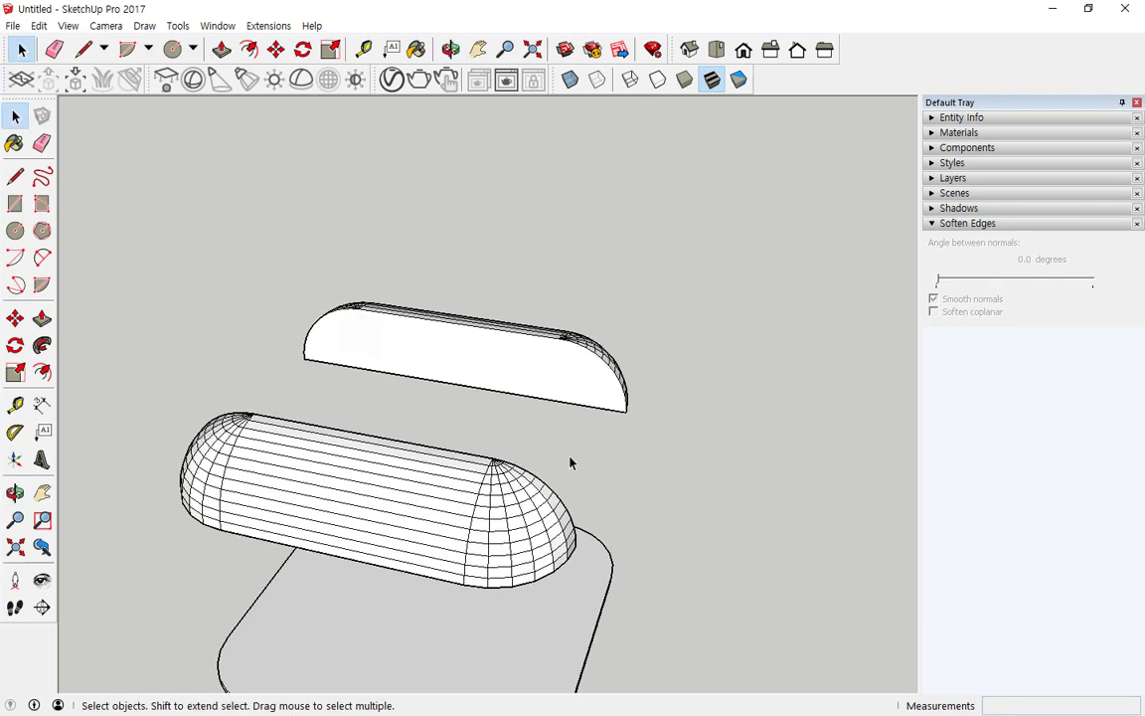
Delete the leftover seam edges on the flat undersides of the two upper bars
{"action": "middle_click_drag", "start_coordinate": [569, 462], "coordinate": [465, 401]}
{"action": "left_click", "coordinate": [444, 438]}
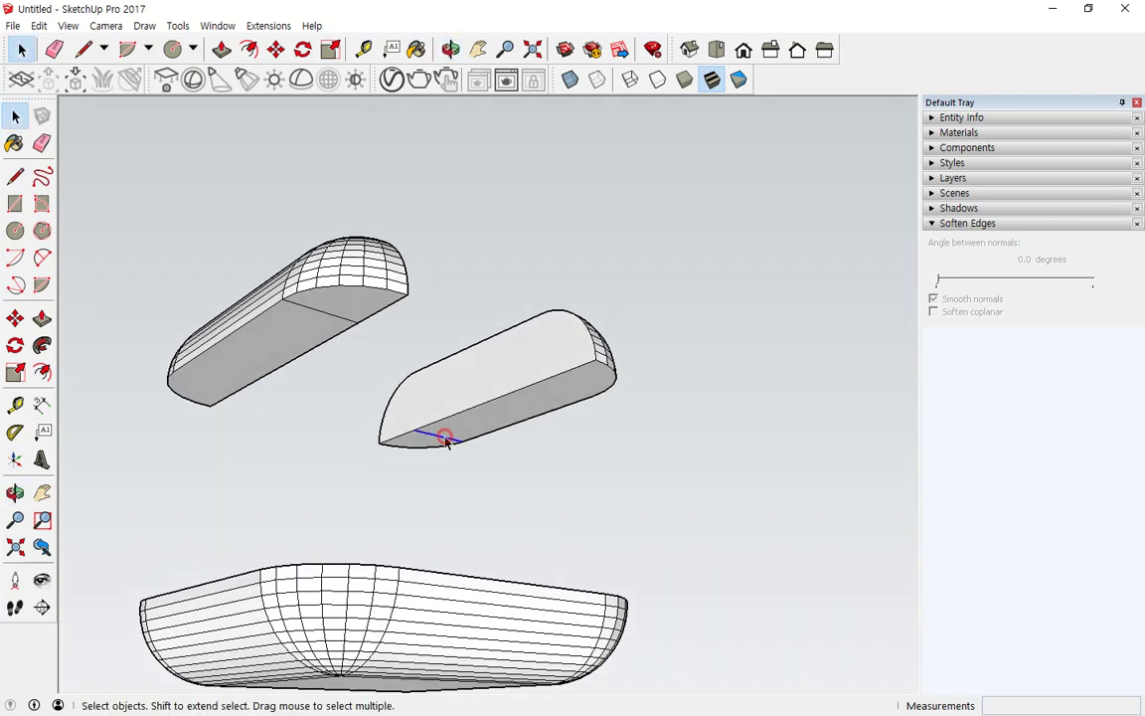
{"action": "key", "text": "Delete"}
{"action": "left_click", "coordinate": [318, 312]}
{"action": "key", "text": "Delete"}
{"action": "middle_click_drag", "start_coordinate": [437, 308], "coordinate": [467, 358]}
{"action": "left_click", "coordinate": [316, 341]}
{"action": "key", "text": "Delete"}
Push/Pull one upper bar's inner face to meet the other bar, and delete the seam edge between them on the underside
{"action": "scroll", "coordinate": [512, 308], "scroll_direction": "up", "scroll_amount": 3}
{"action": "scroll", "coordinate": [527, 296], "scroll_direction": "up", "scroll_amount": 2}
{"action": "left_click", "coordinate": [221, 49]}
{"action": "left_click", "coordinate": [197, 265]}
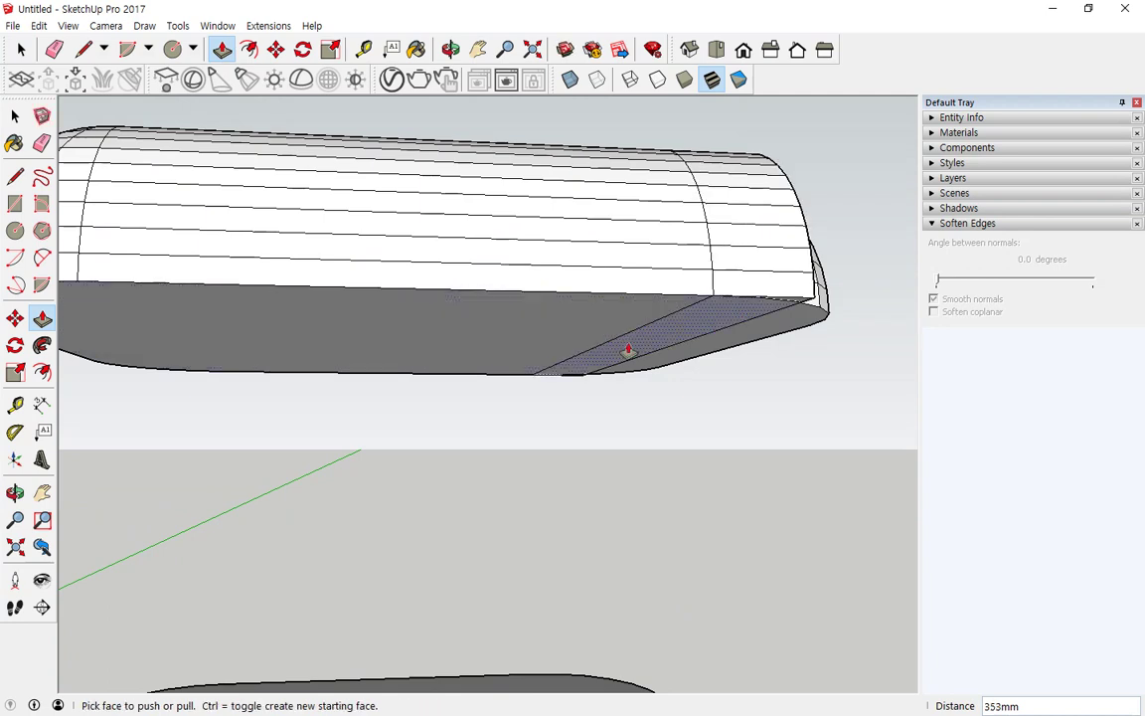
{"action": "key", "text": "Escape"}
{"action": "left_click", "coordinate": [625, 332]}
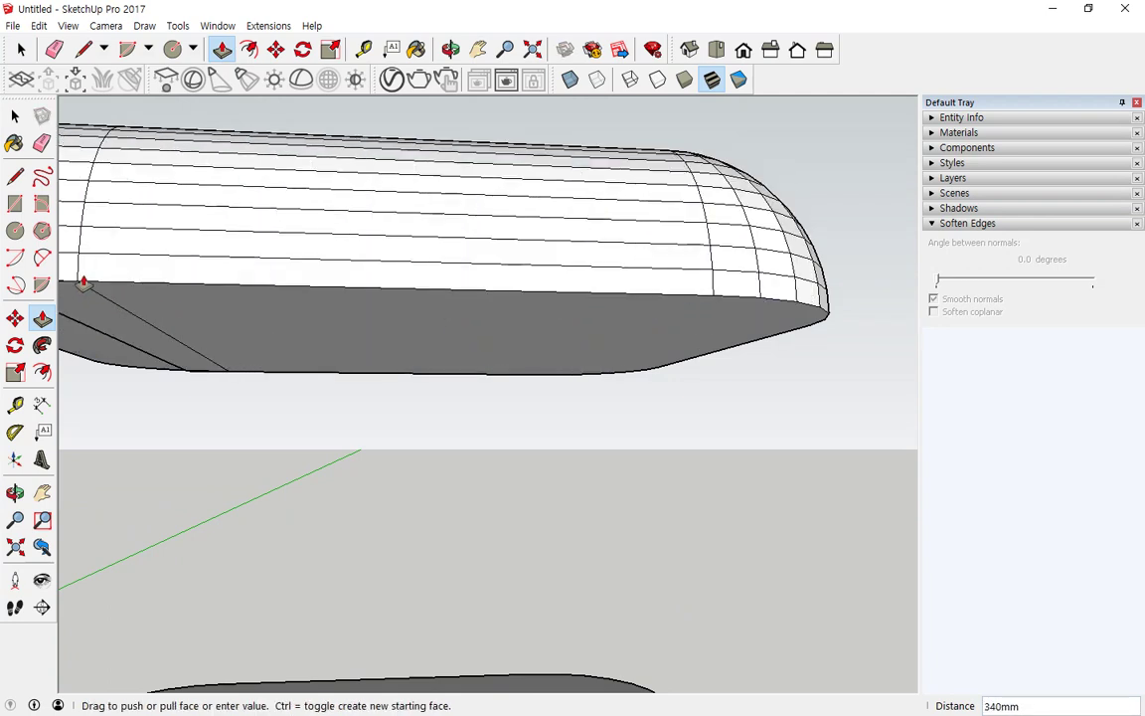
{"action": "left_click", "coordinate": [80, 275]}
{"action": "key", "text": "space"}
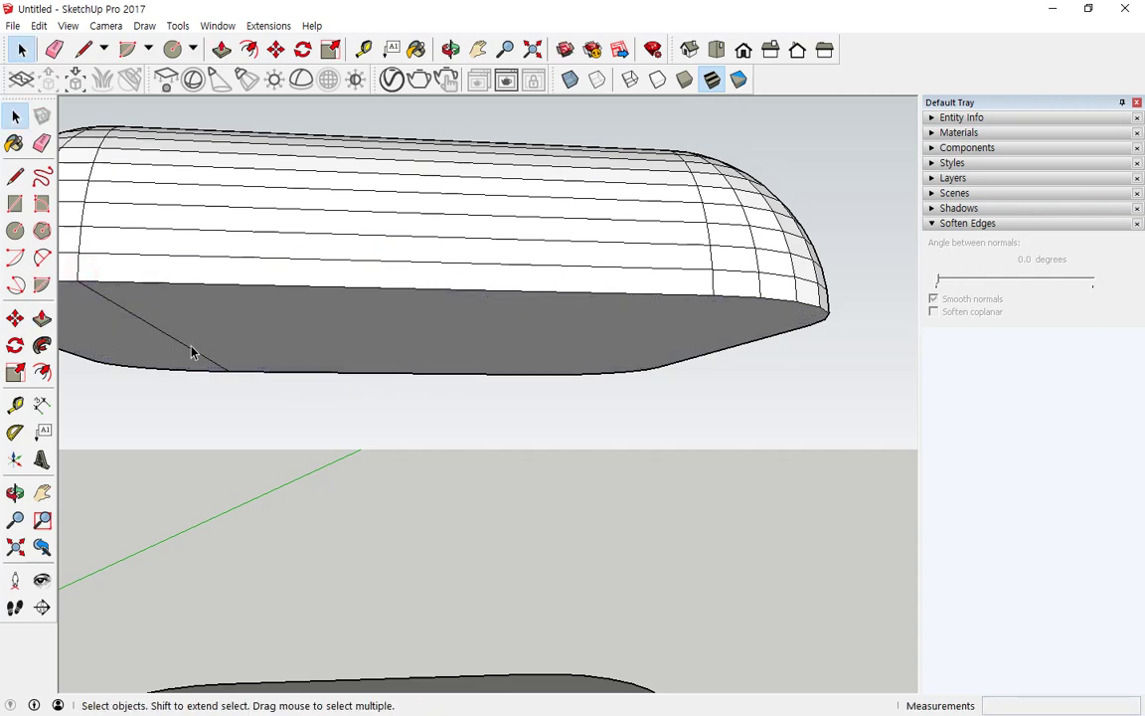
{"action": "left_click", "coordinate": [192, 349]}
{"action": "scroll", "coordinate": [289, 524], "scroll_direction": "down", "scroll_amount": 6}
{"action": "left_click", "coordinate": [352, 542]}
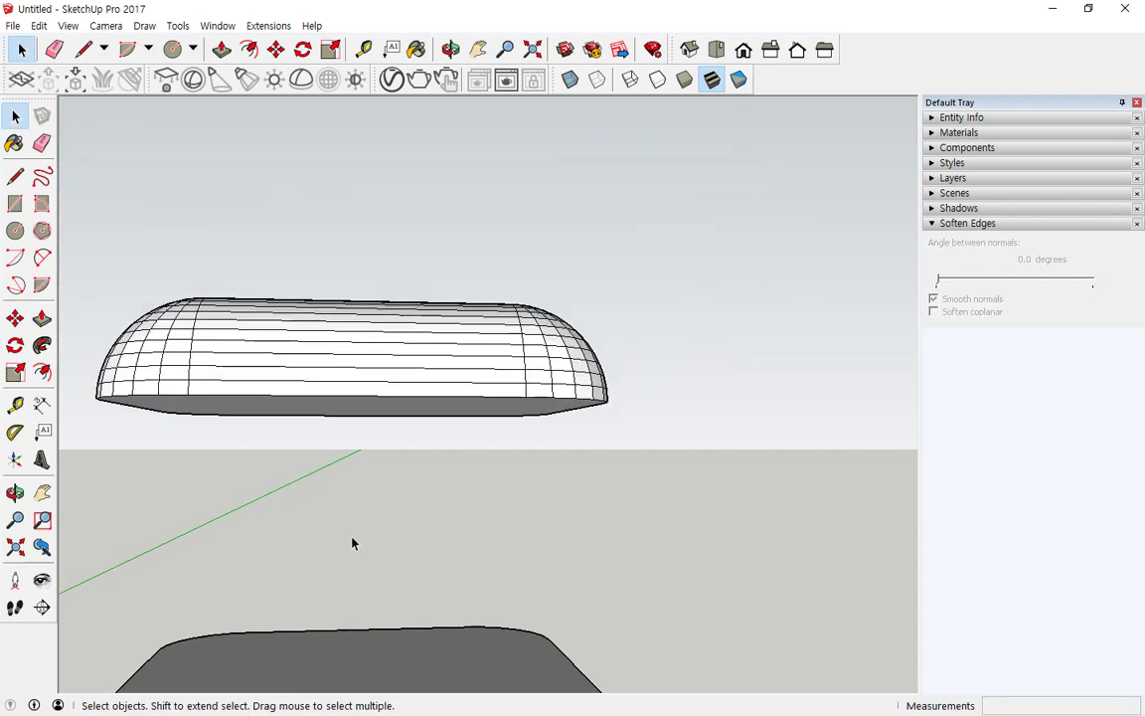
Push/Pull the flat underside of the upper half down to the lower half to close the rounded box
{"action": "middle_click_drag", "start_coordinate": [353, 541], "coordinate": [360, 501]}
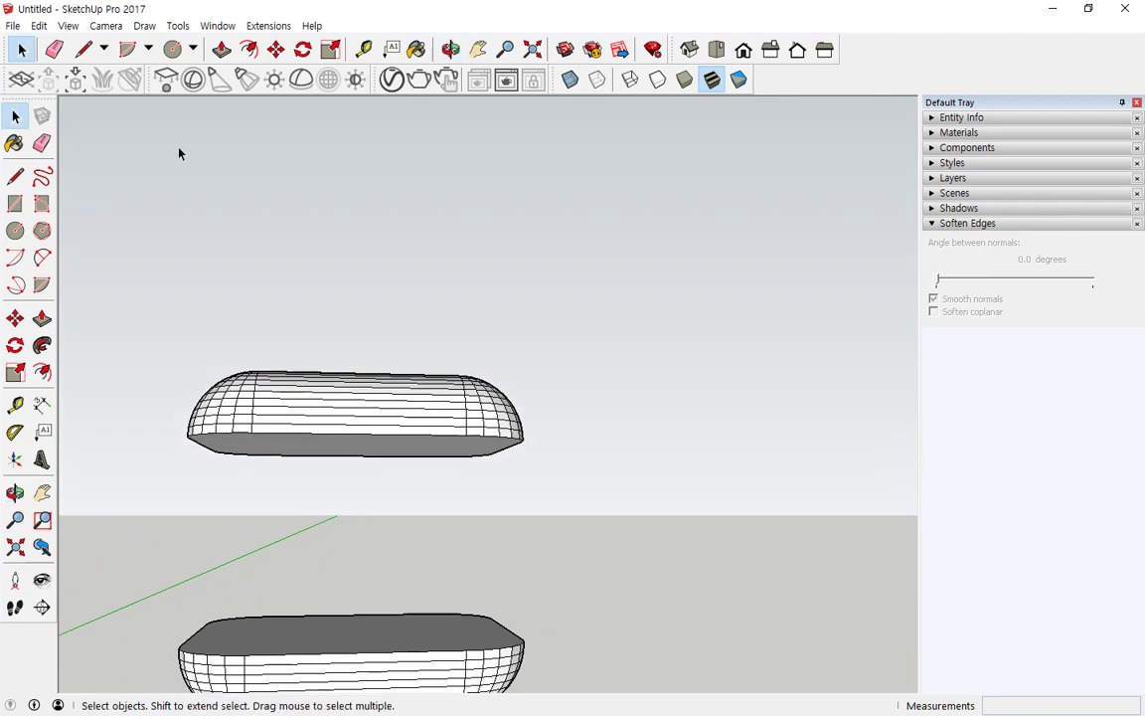
{"action": "left_click", "coordinate": [218, 59]}
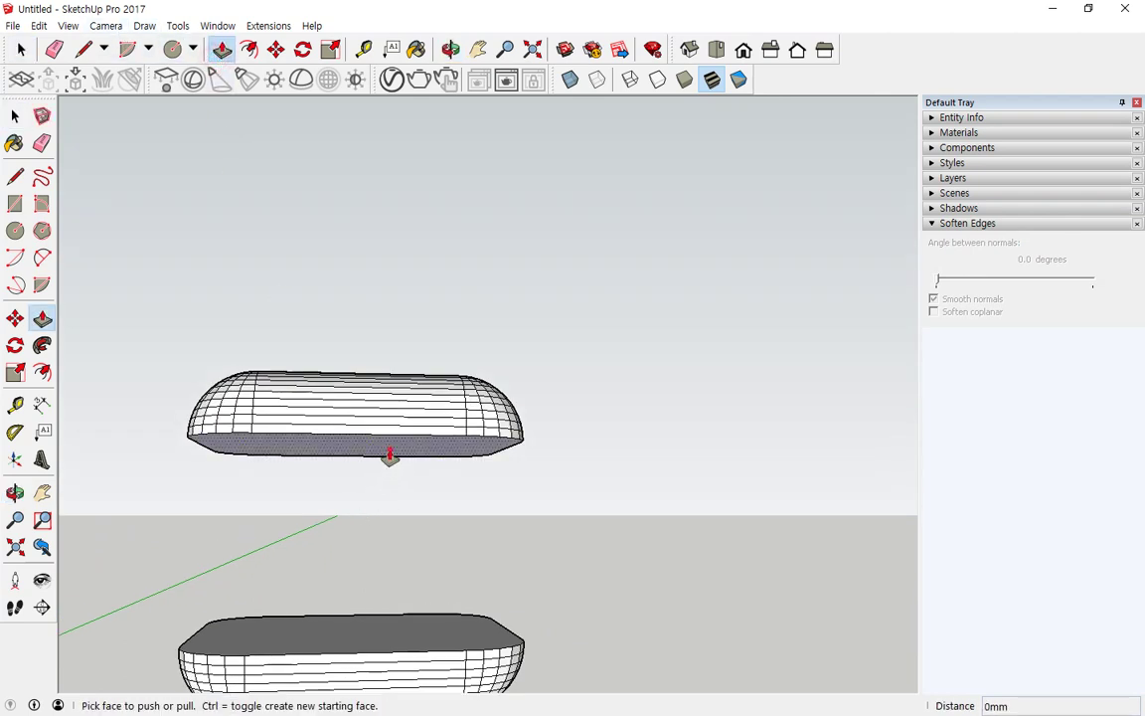
{"action": "left_click_drag", "start_coordinate": [387, 455], "coordinate": [465, 657]}
{"action": "middle_click_drag", "start_coordinate": [641, 523], "coordinate": [152, 559]}
{"action": "scroll", "coordinate": [152, 560], "scroll_direction": "down", "scroll_amount": 1}
{"action": "key", "text": "space"}
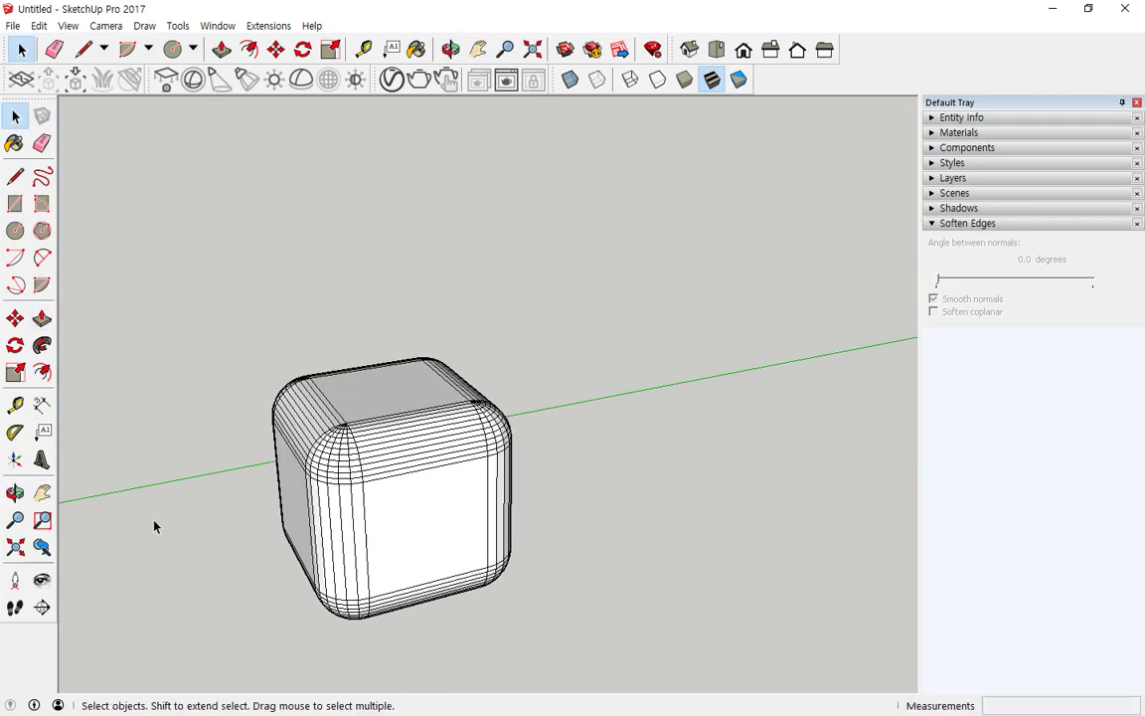
Soften all edges of the rounded box with a 15.5-degree angle between normals and smooth normals on
{"action": "left_click_drag", "start_coordinate": [206, 309], "coordinate": [686, 636]}
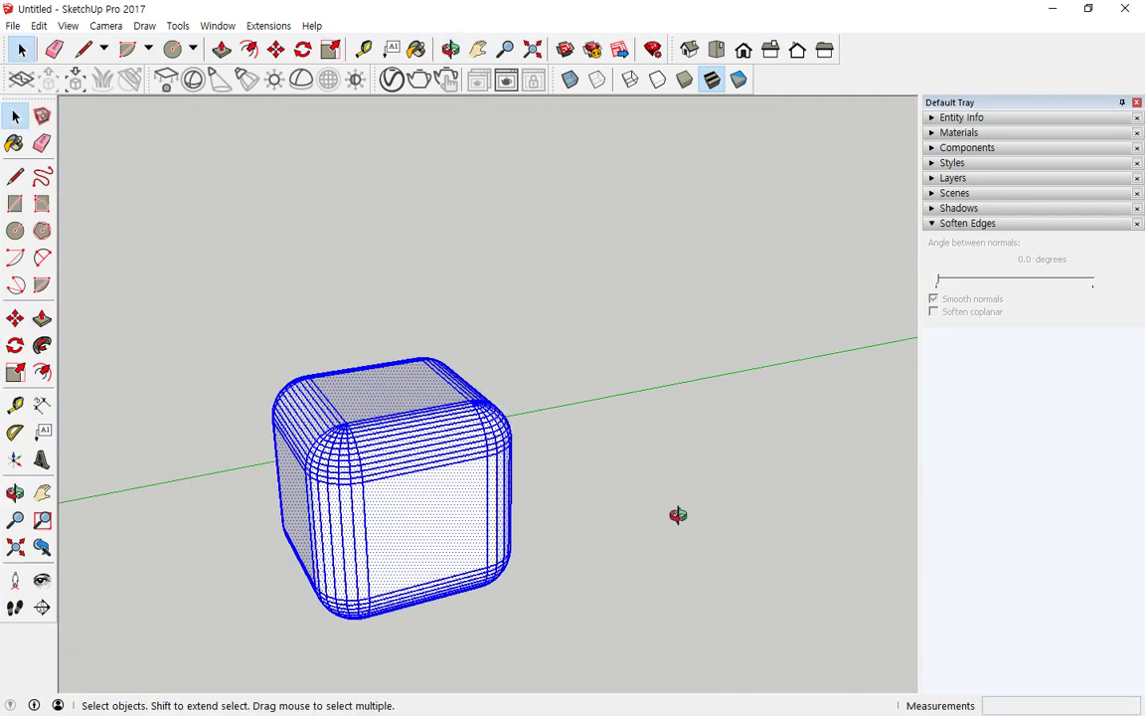
{"action": "middle_click_drag", "start_coordinate": [677, 513], "coordinate": [558, 593]}
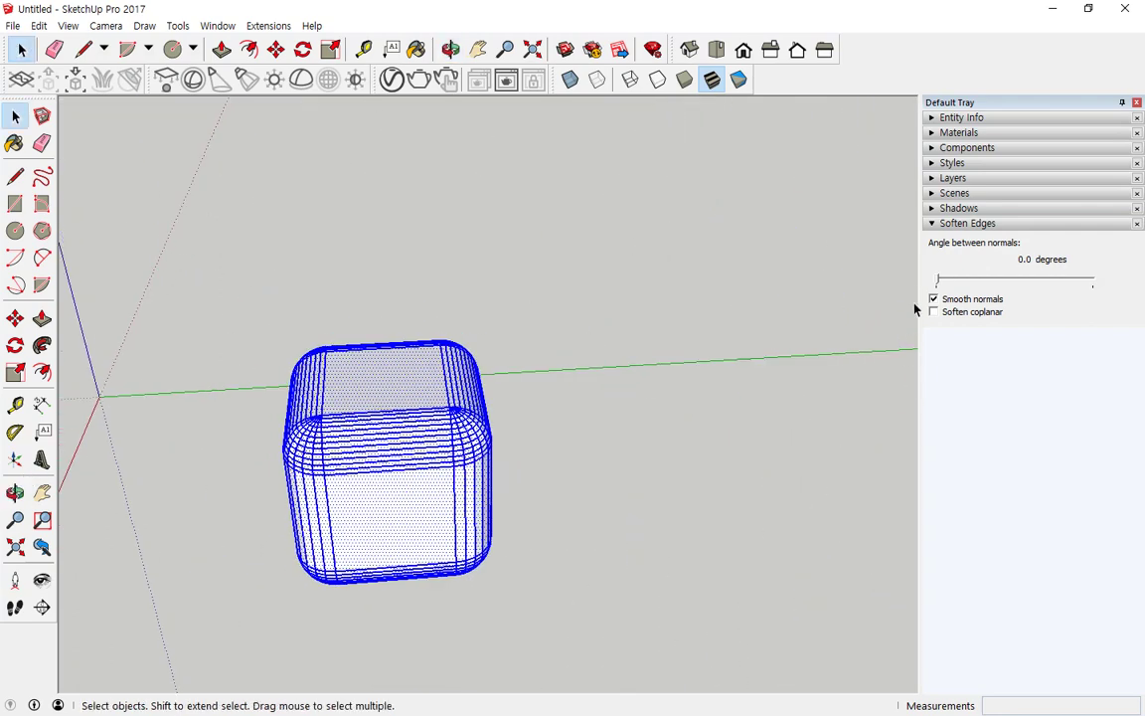
{"action": "mouse_move", "coordinate": [940, 281]}
{"action": "left_mouse_down"}
{"action": "mouse_move", "coordinate": [966, 288]}
{"action": "mouse_move", "coordinate": [951, 286]}
{"action": "left_mouse_up"}
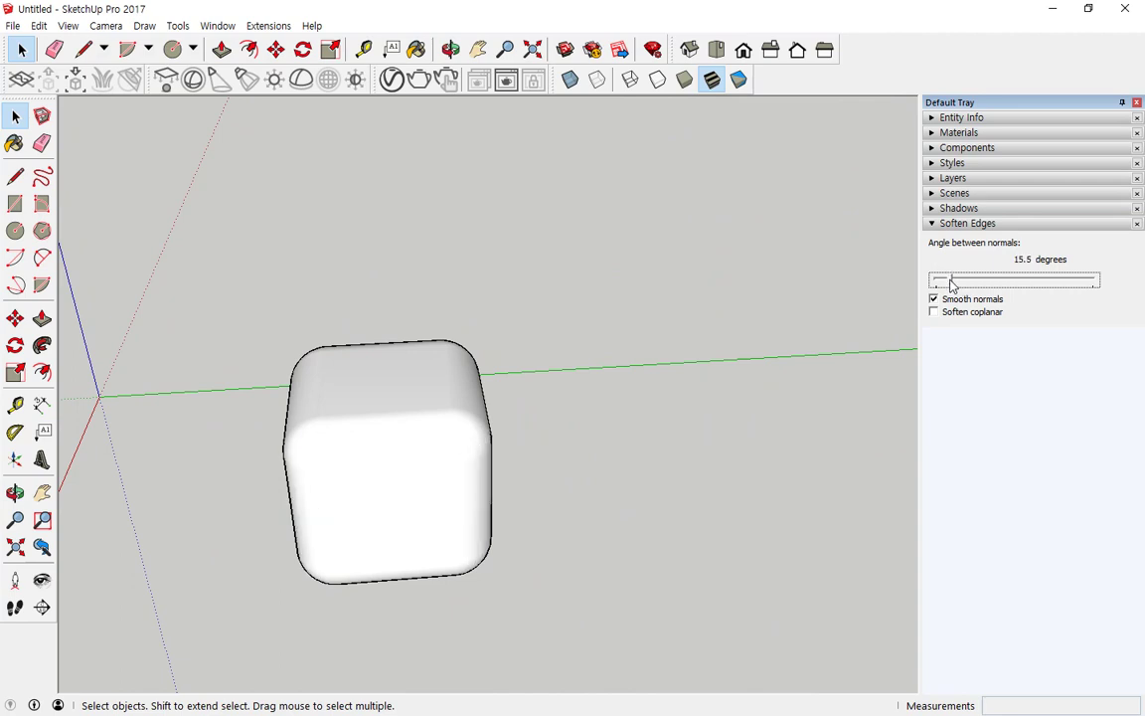
{"action": "middle_click_drag", "start_coordinate": [770, 514], "coordinate": [475, 244]}
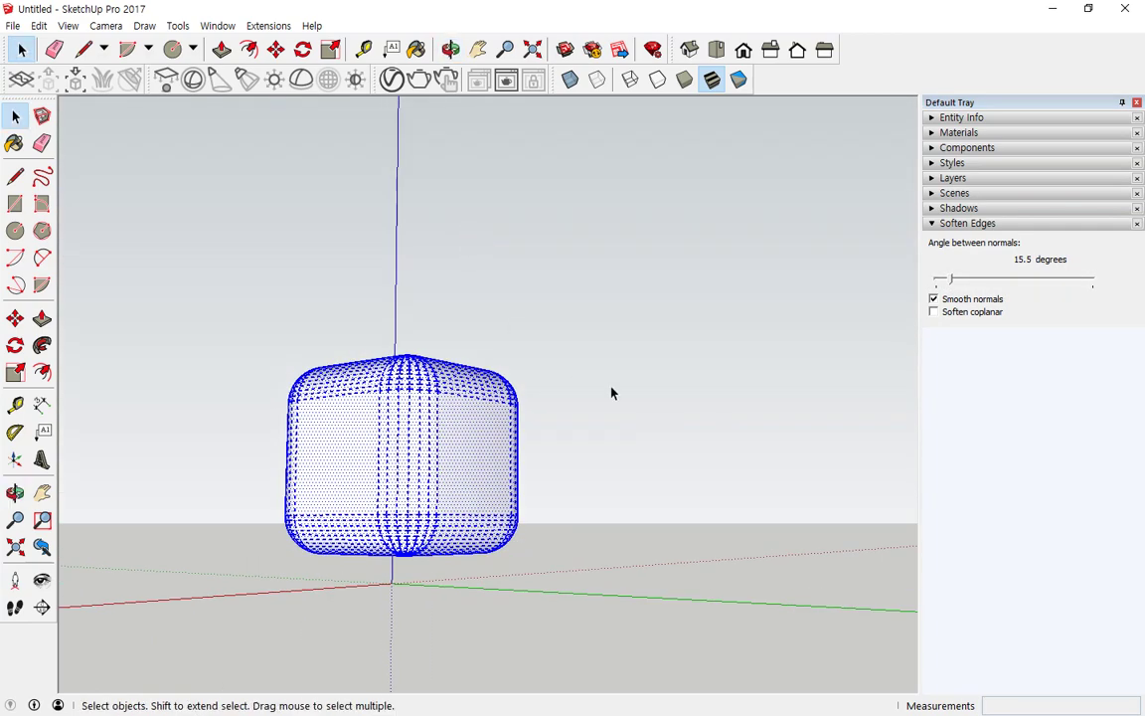
{"action": "middle_click_drag", "start_coordinate": [616, 444], "coordinate": [405, 430]}
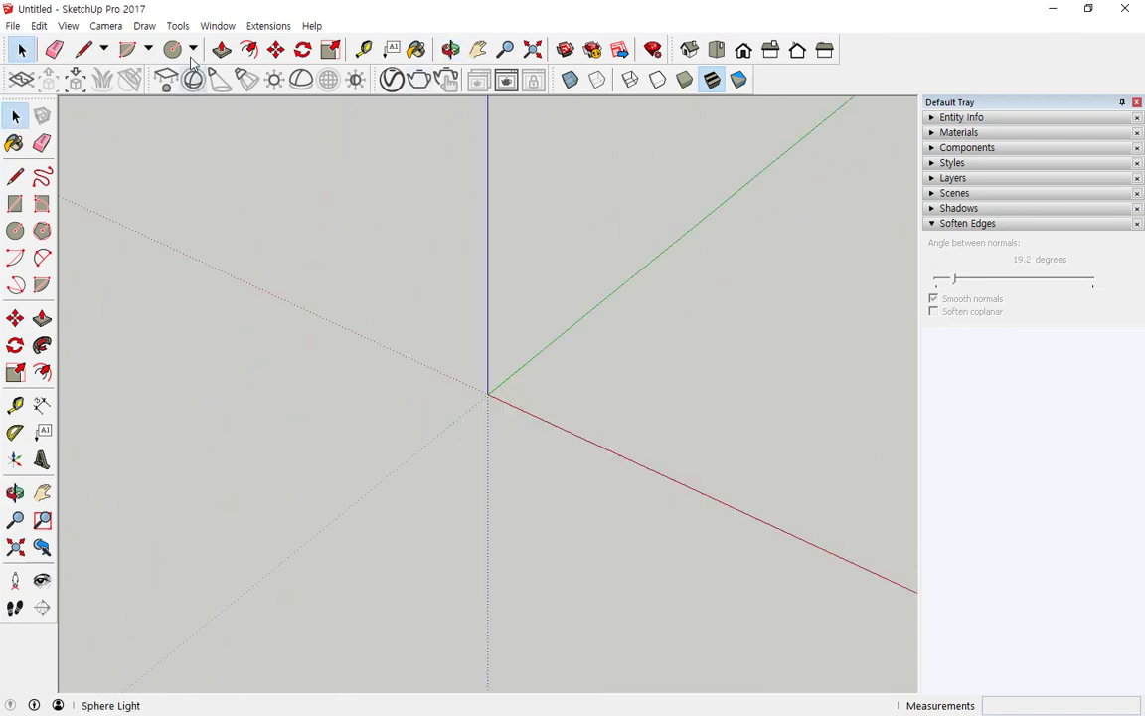
Draw a 500 by 500 mm rectangle on the ground plane starting at the origin
{"action": "left_click", "coordinate": [192, 49]}
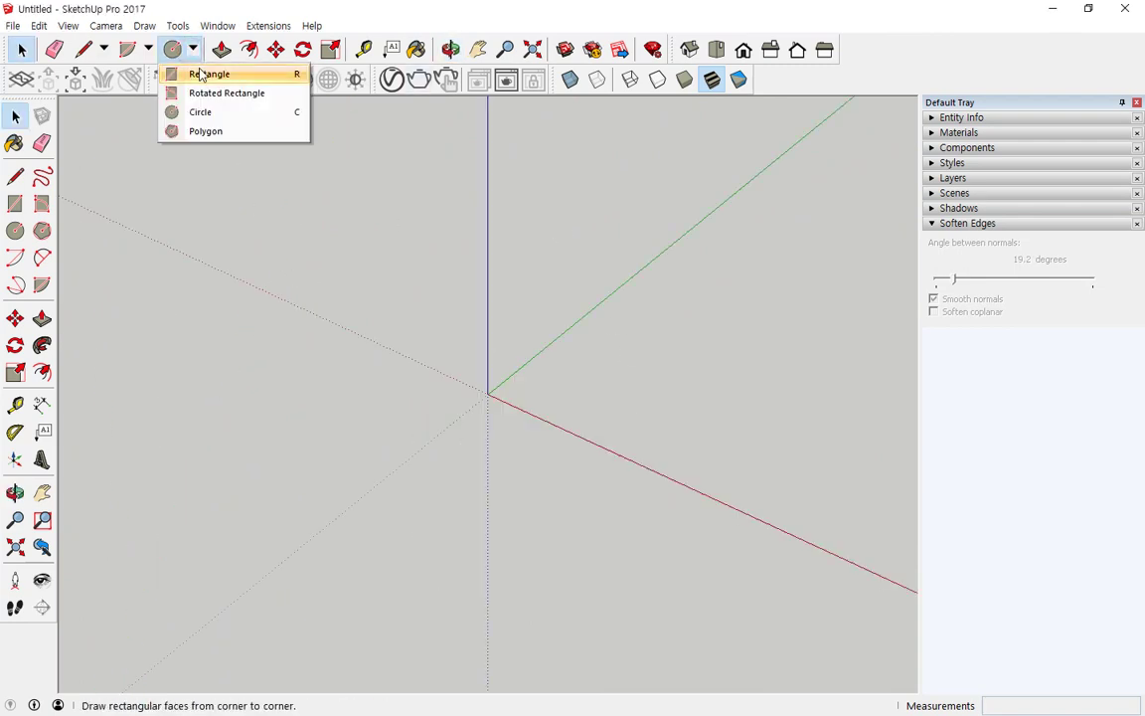
{"action": "left_click", "coordinate": [184, 74]}
{"action": "left_click", "coordinate": [488, 392]}
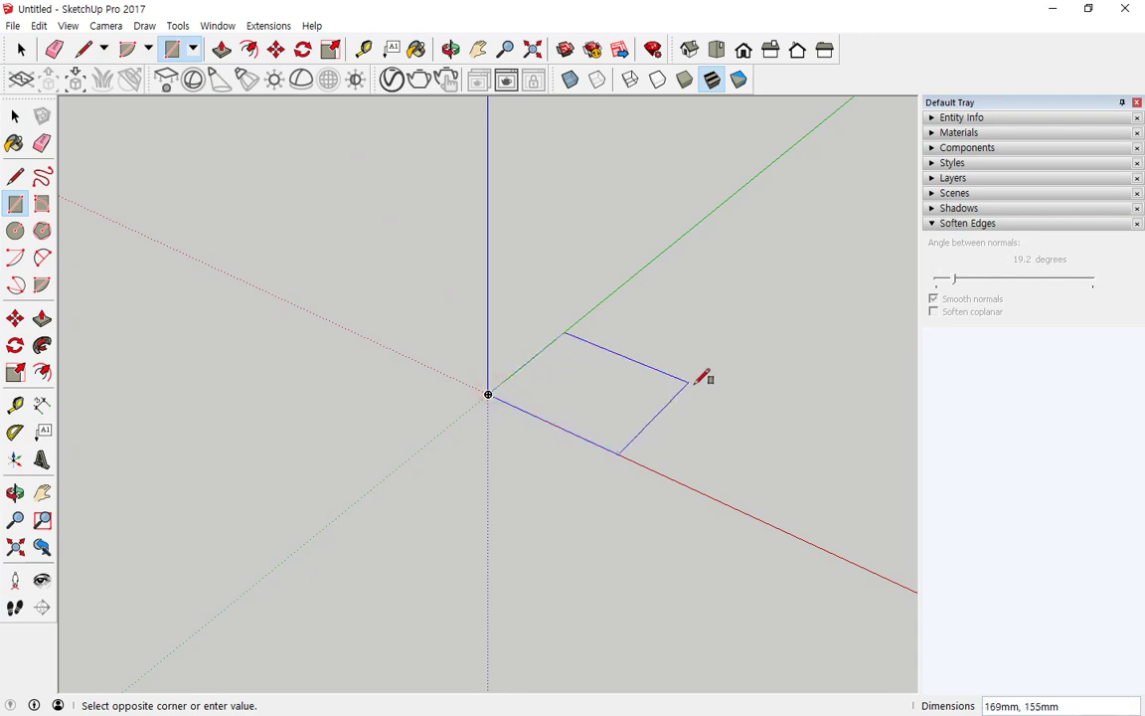
{"action": "type", "text": "500,"}
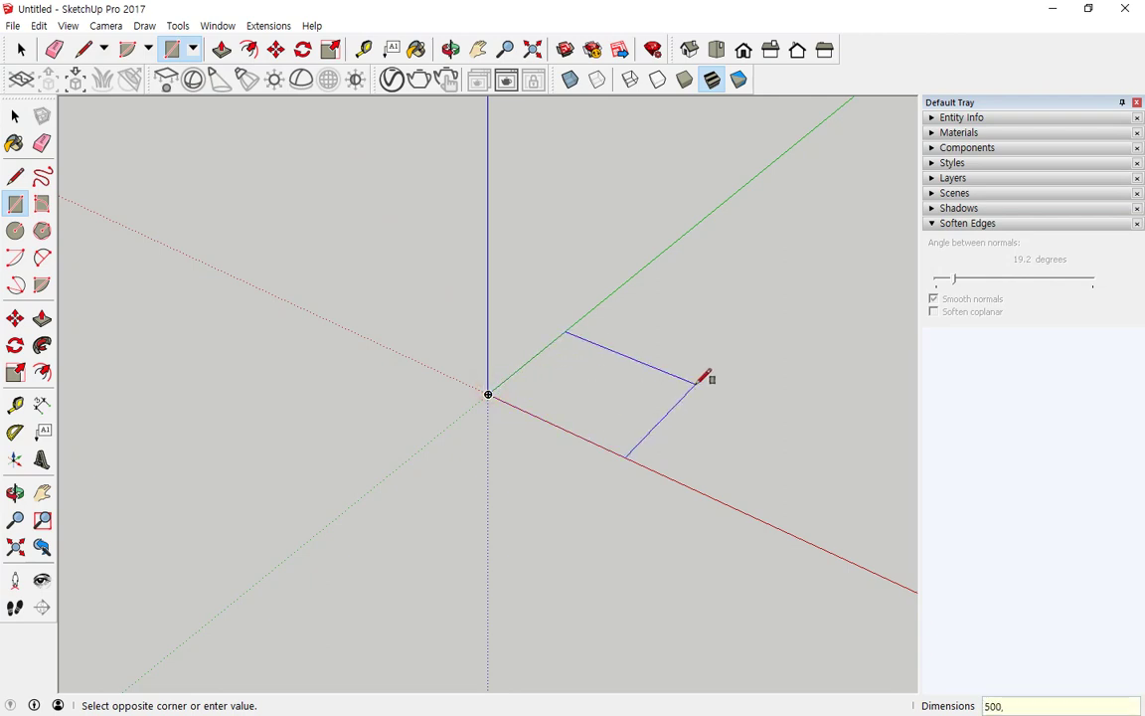
{"action": "type", "text": "500"}
{"action": "key", "text": "Return"}
Push/Pull the square face up 500 mm to form a cube
{"action": "middle_click_drag", "start_coordinate": [712, 375], "coordinate": [389, 143]}
{"action": "left_click", "coordinate": [221, 49]}
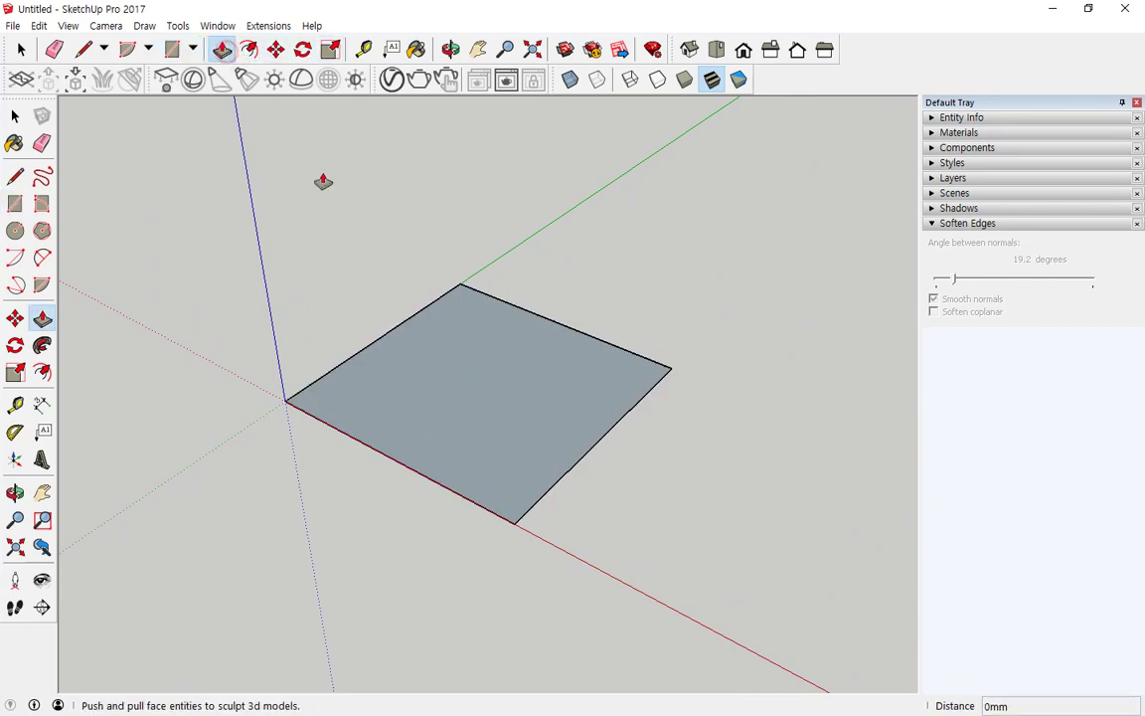
{"action": "left_click", "coordinate": [452, 369]}
{"action": "type", "text": "500"}
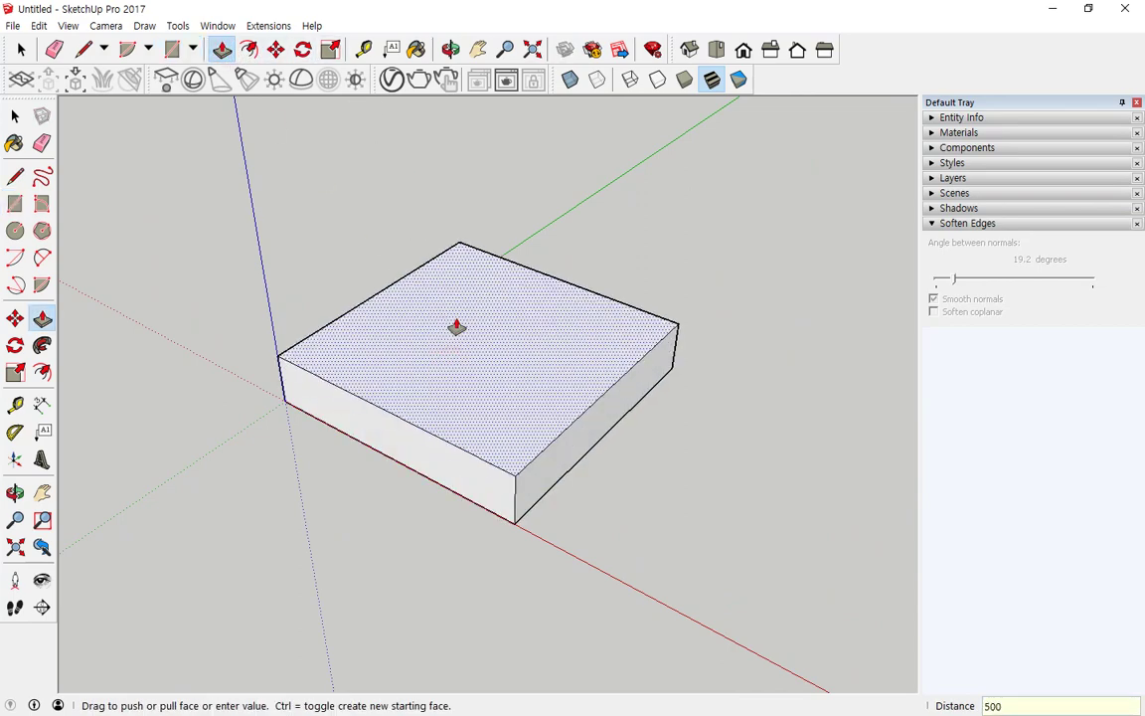
{"action": "key", "text": "Return"}
{"action": "middle_click_drag", "start_coordinate": [422, 247], "coordinate": [335, 520]}
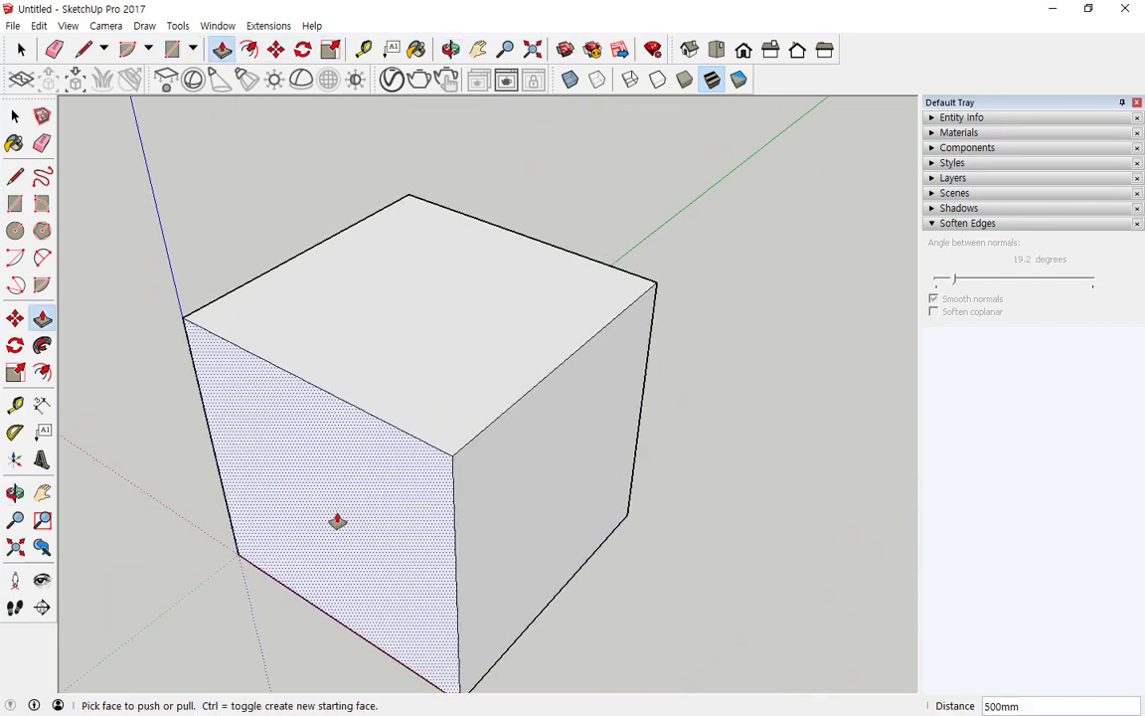
{"action": "key", "text": "space"}
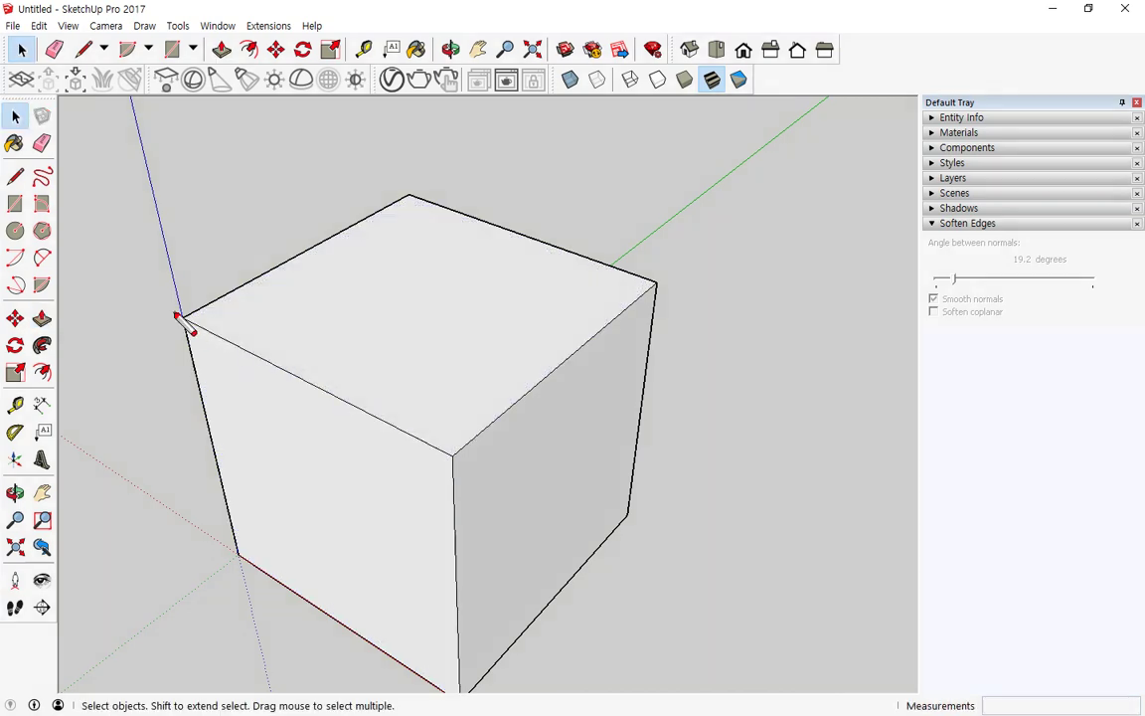
{"action": "left_click_drag", "start_coordinate": [190, 321], "coordinate": [279, 370]}
{"action": "mouse_move", "coordinate": [231, 326]}
{"action": "left_mouse_down"}
{"action": "mouse_move", "coordinate": [231, 368]}
{"action": "mouse_move", "coordinate": [285, 394]}
{"action": "left_mouse_up"}
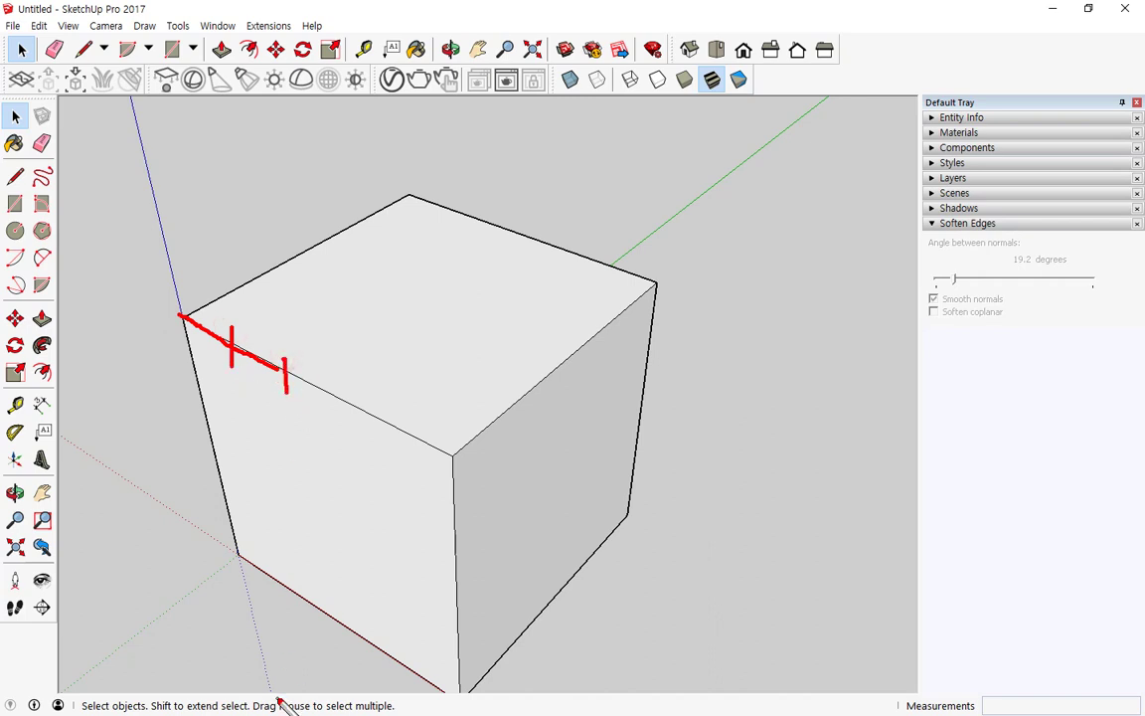
{"action": "key", "text": "Escape"}
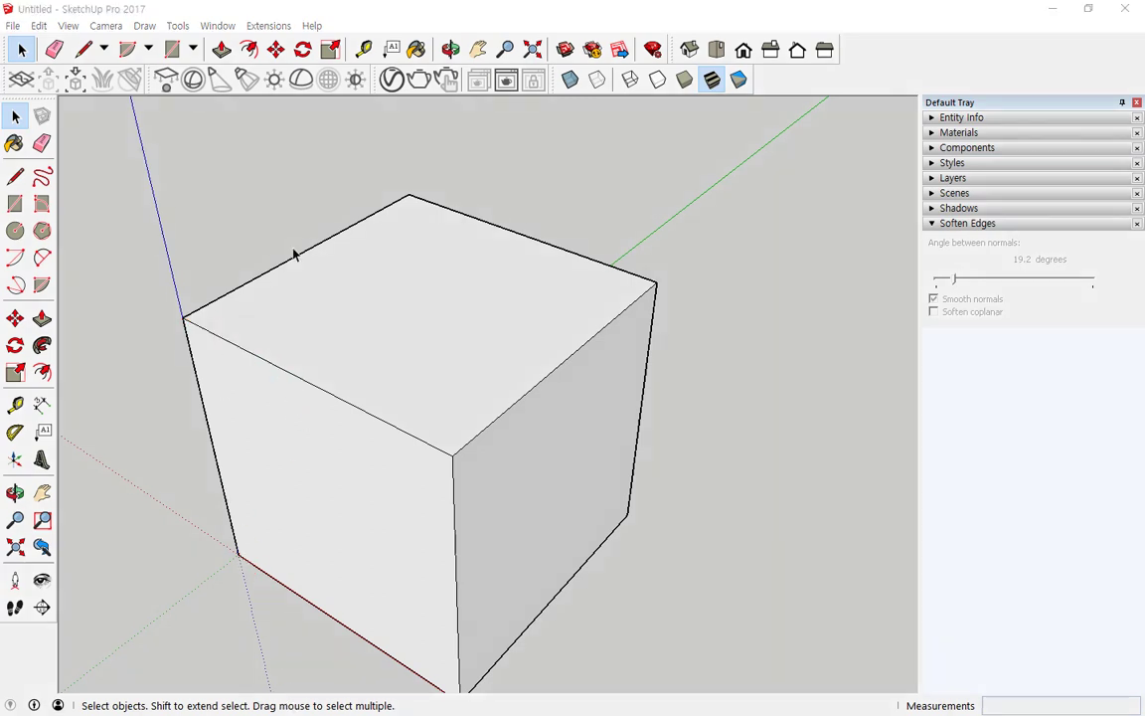
Place two guide points along the cube's upper front edge, 100 mm from the corner on the blue axis and another 100 mm further
{"action": "left_click", "coordinate": [363, 50]}
{"action": "scroll", "coordinate": [189, 298], "scroll_direction": "up", "scroll_amount": 3}
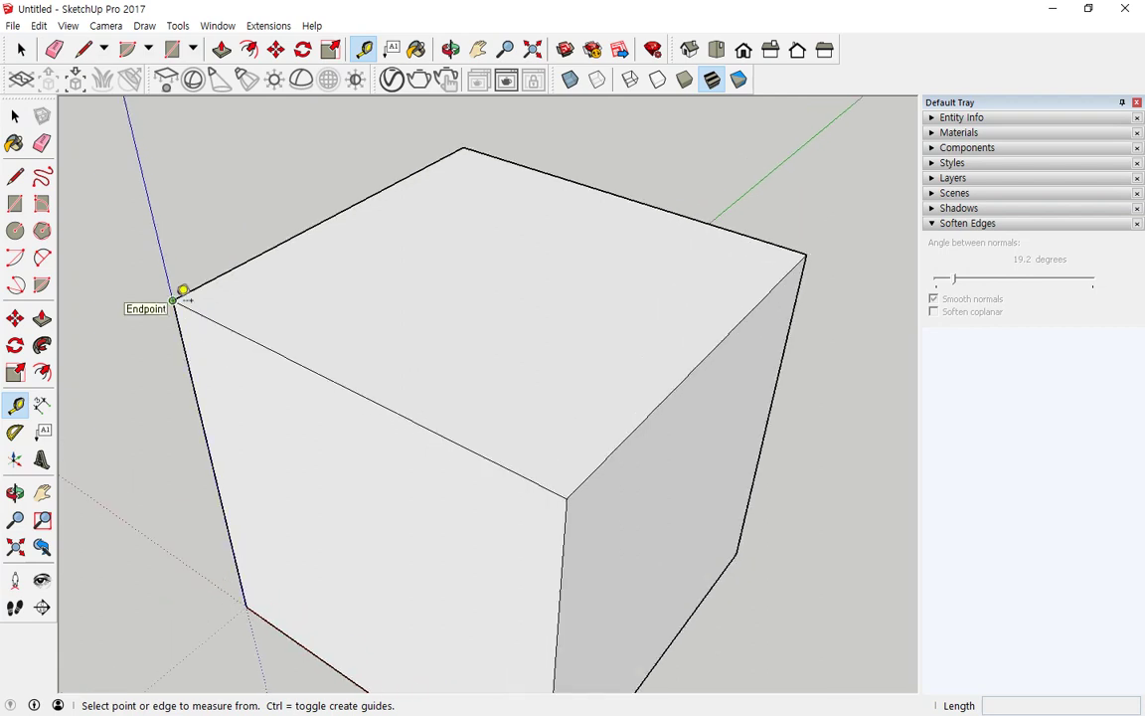
{"action": "left_click", "coordinate": [183, 294]}
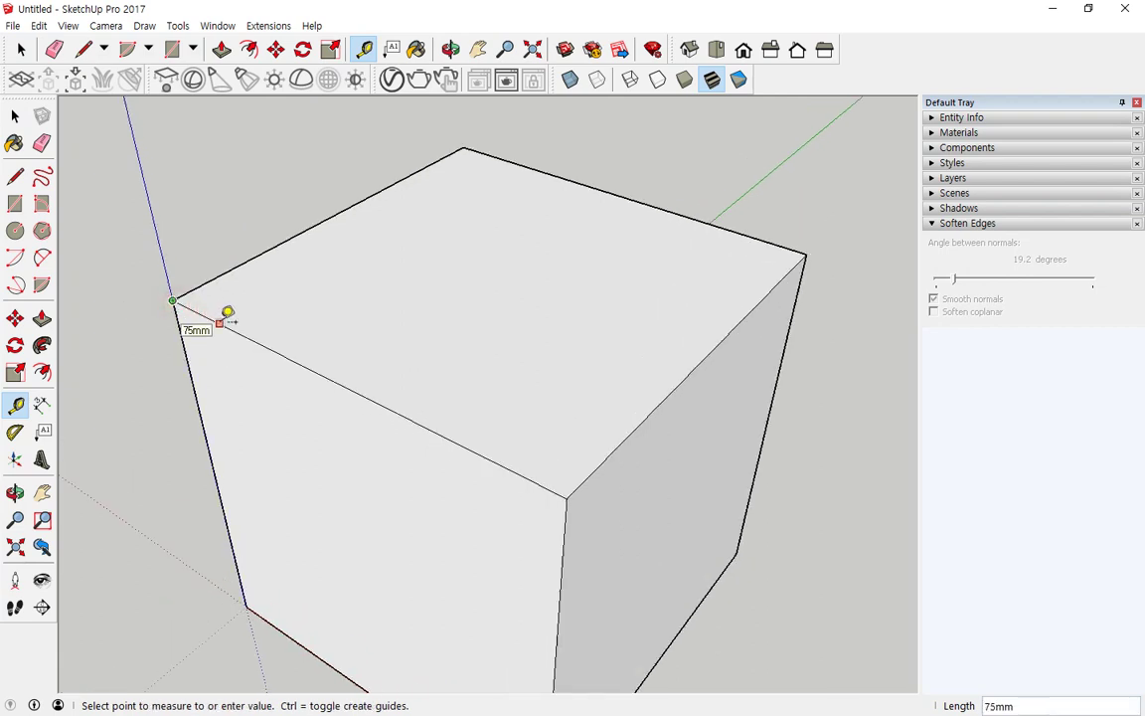
{"action": "type", "text": "0"}
{"action": "key", "text": "Return"}
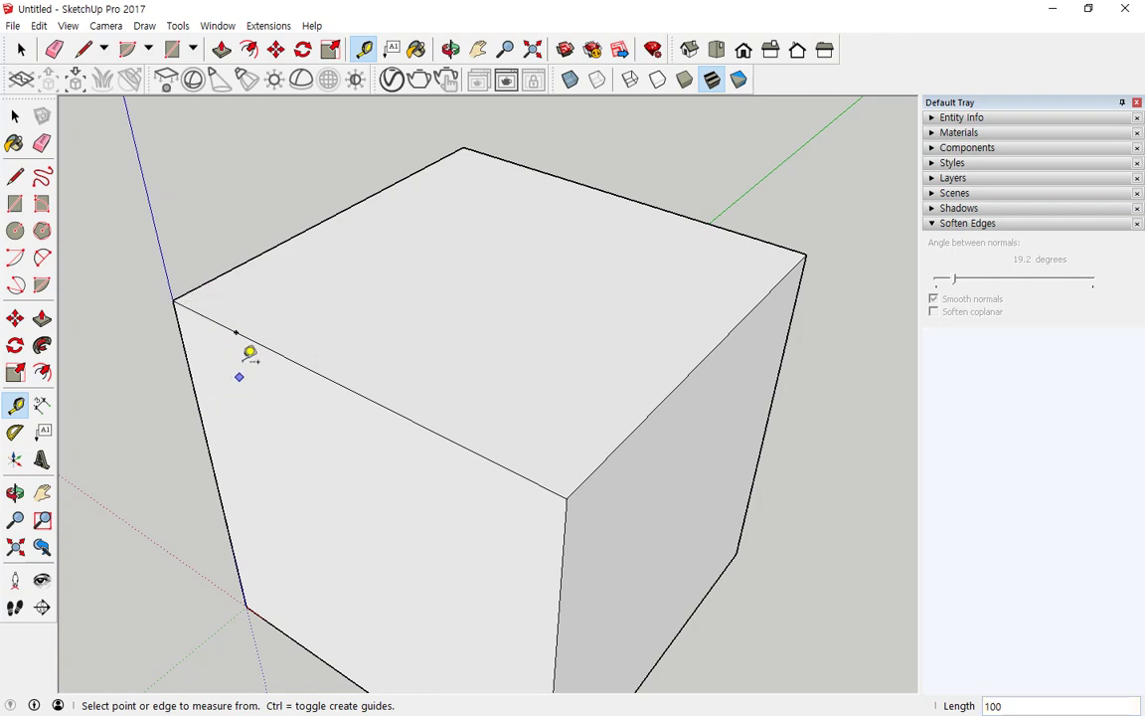
{"action": "left_click", "coordinate": [235, 331]}
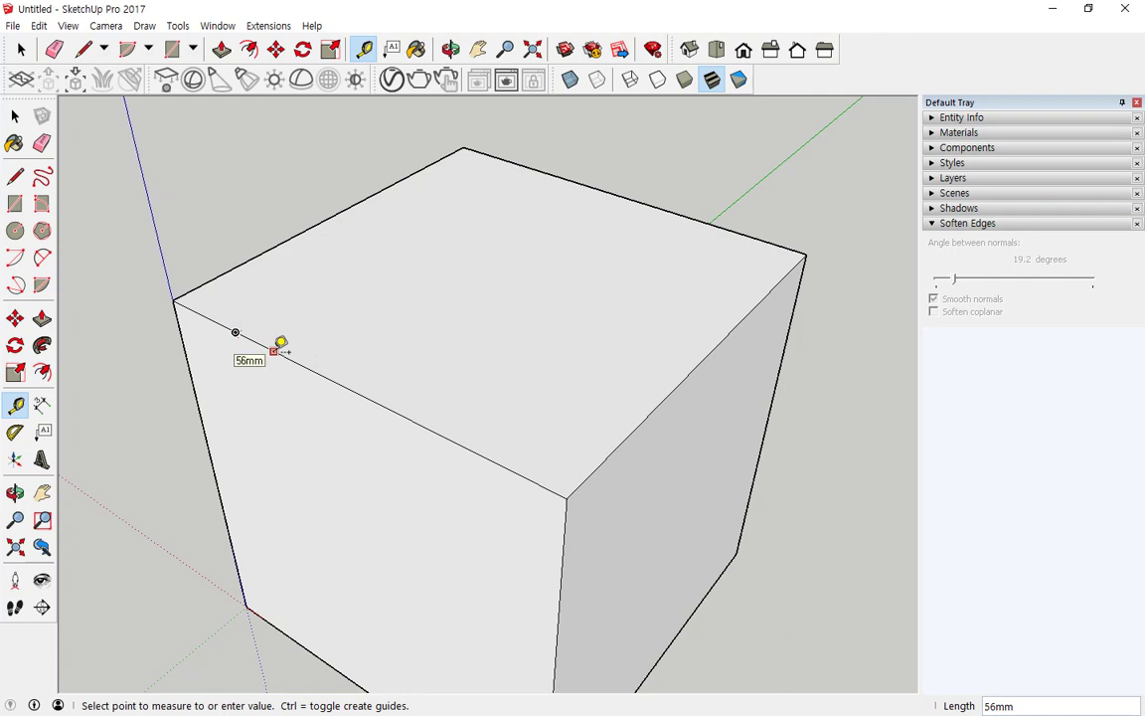
{"action": "type", "text": "100"}
{"action": "key", "text": "Return"}
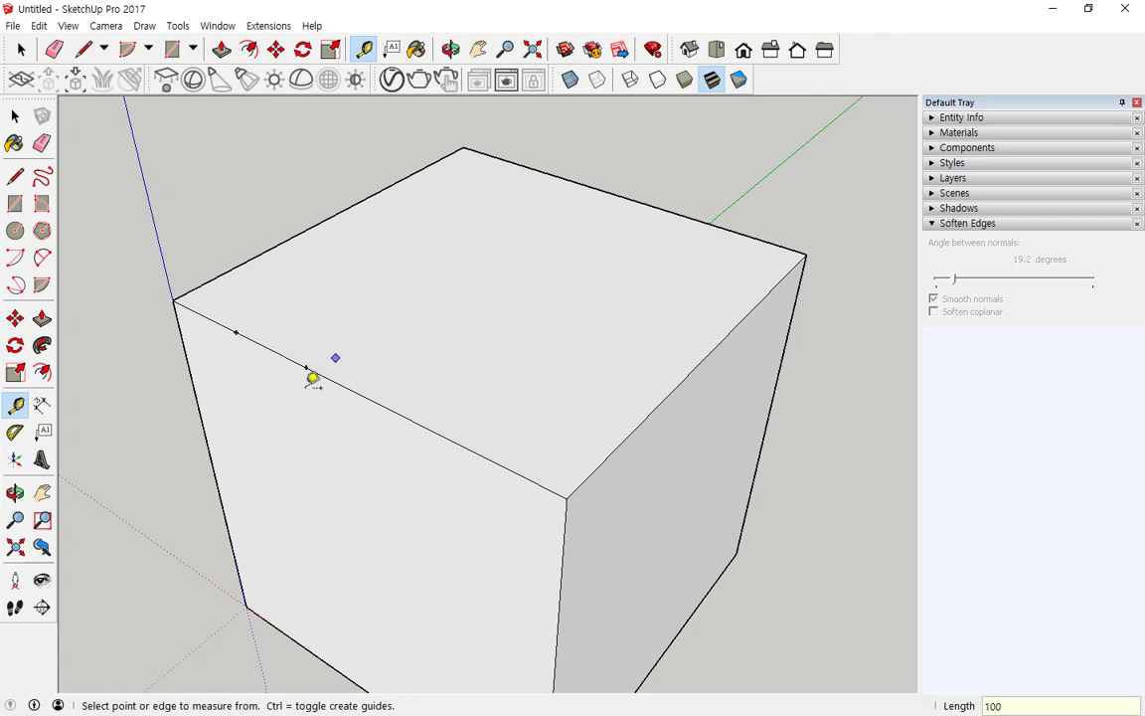
Add guide points 20 mm either side of the first guide point along the edge and 20 mm straight below it on the front face
{"action": "scroll", "coordinate": [249, 334], "scroll_direction": "up", "scroll_amount": 3}
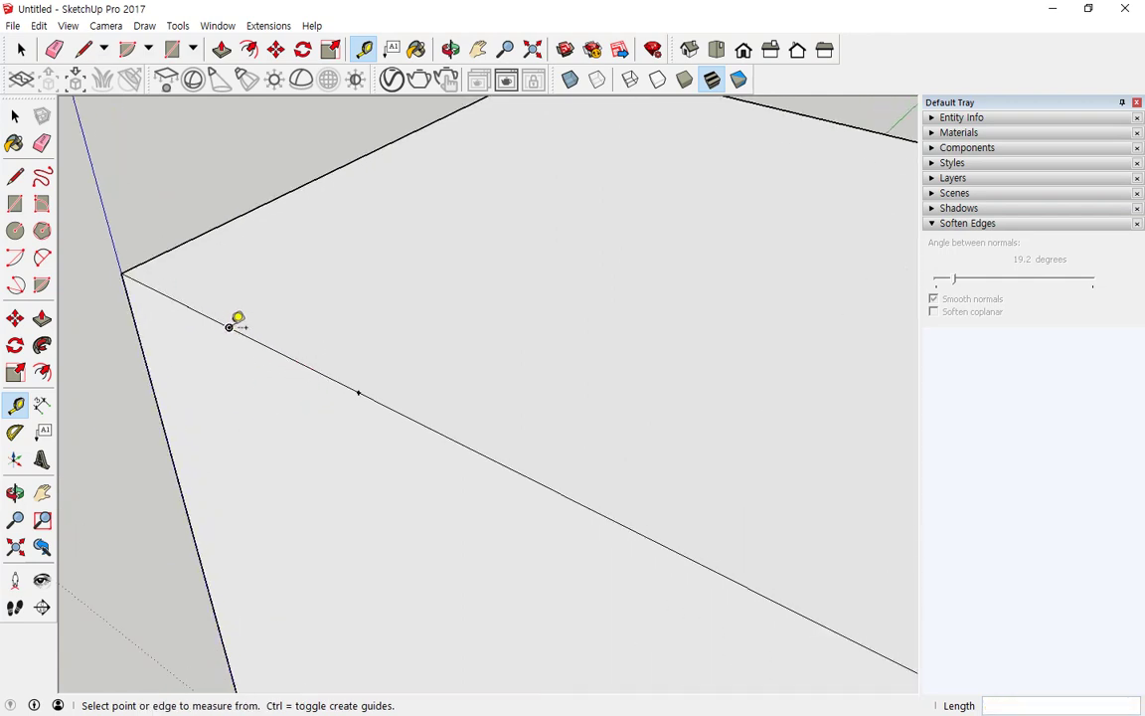
{"action": "left_click", "coordinate": [230, 326]}
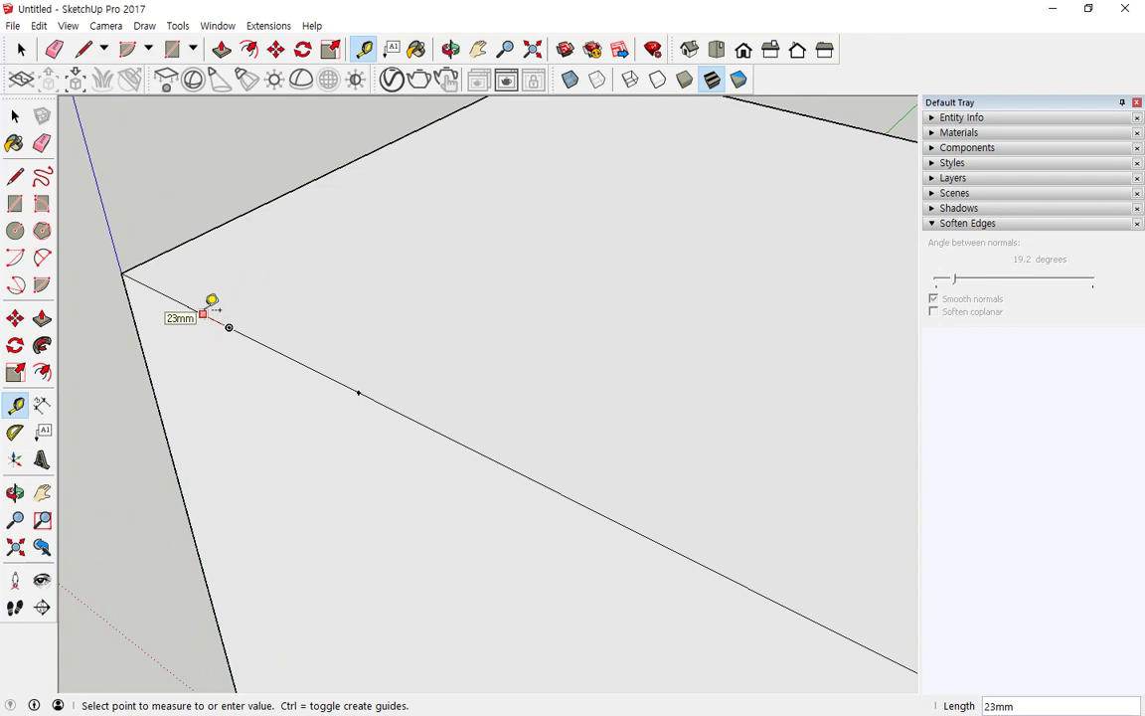
{"action": "type", "text": "20"}
{"action": "key", "text": "Return"}
{"action": "left_click", "coordinate": [230, 326]}
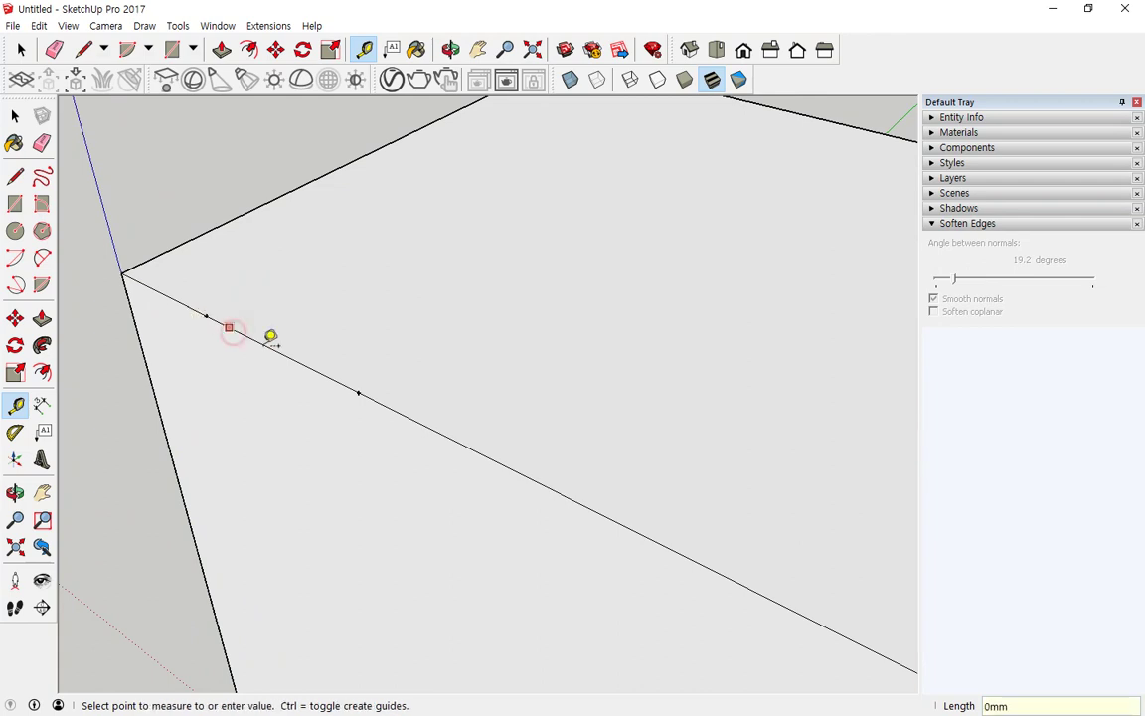
{"action": "key", "text": "Return"}
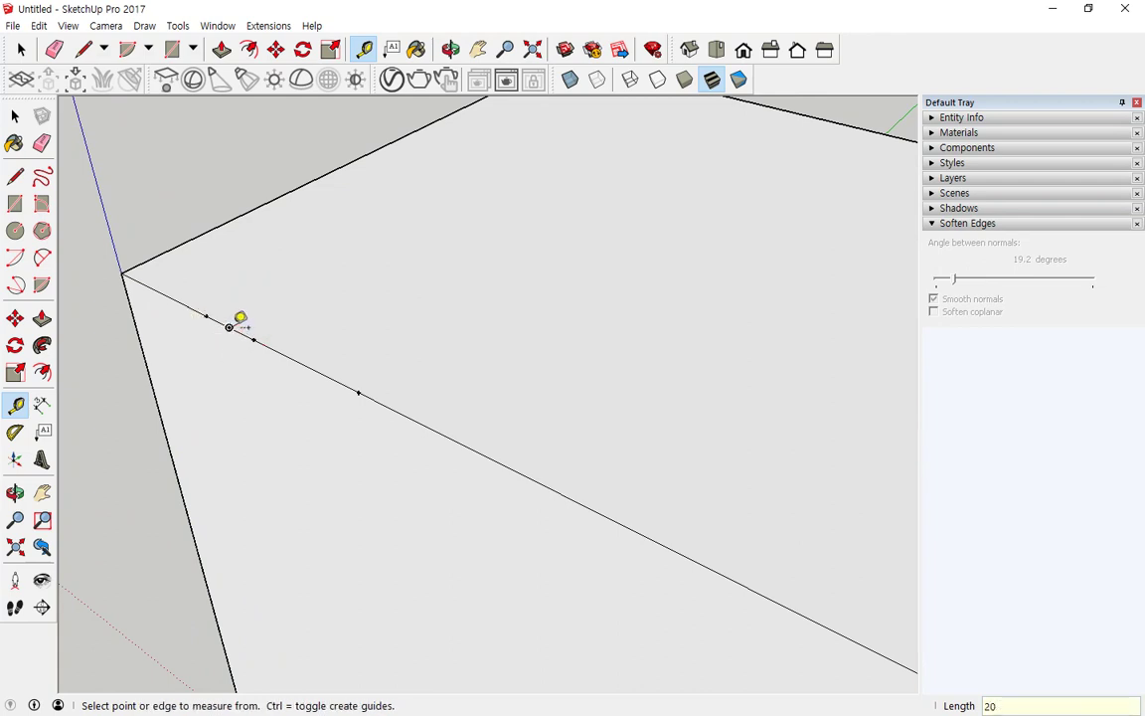
{"action": "left_click", "coordinate": [229, 327]}
{"action": "type", "text": "2"}
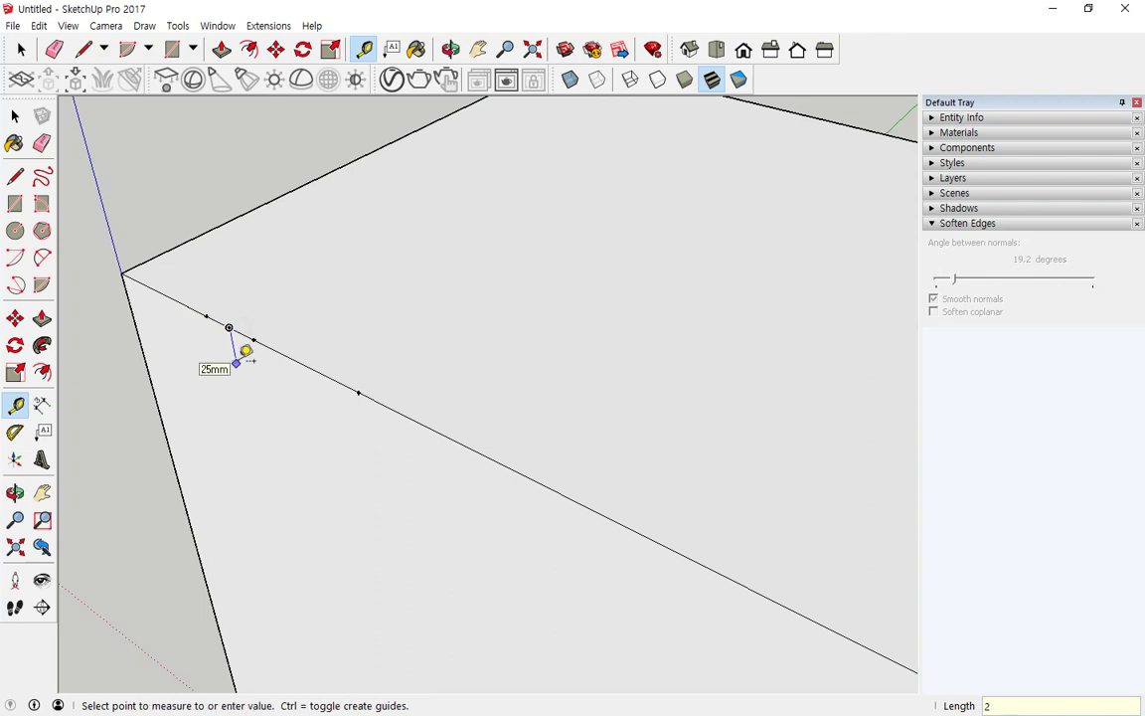
{"action": "type", "text": "0"}
{"action": "key", "text": "Return"}
Draw a triangle on the front face joining the two 20 mm side guide points and the guide point below the edge
{"action": "middle_click_drag", "start_coordinate": [286, 426], "coordinate": [298, 366]}
{"action": "left_click", "coordinate": [85, 51]}
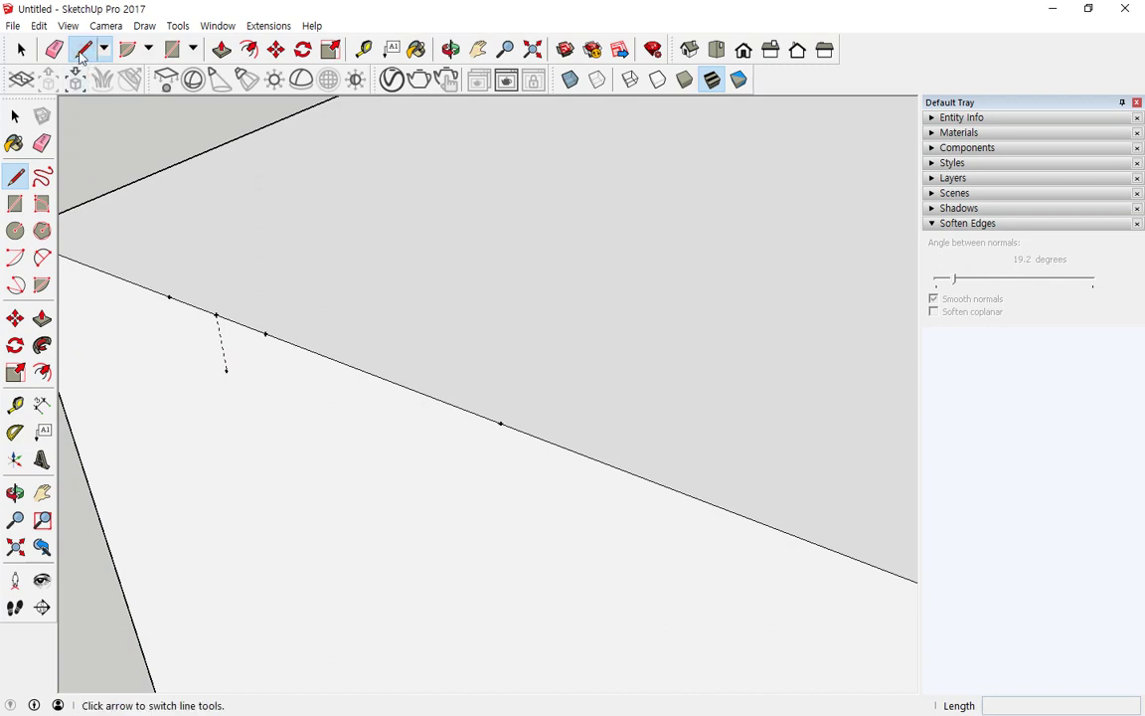
{"action": "left_click", "coordinate": [169, 296]}
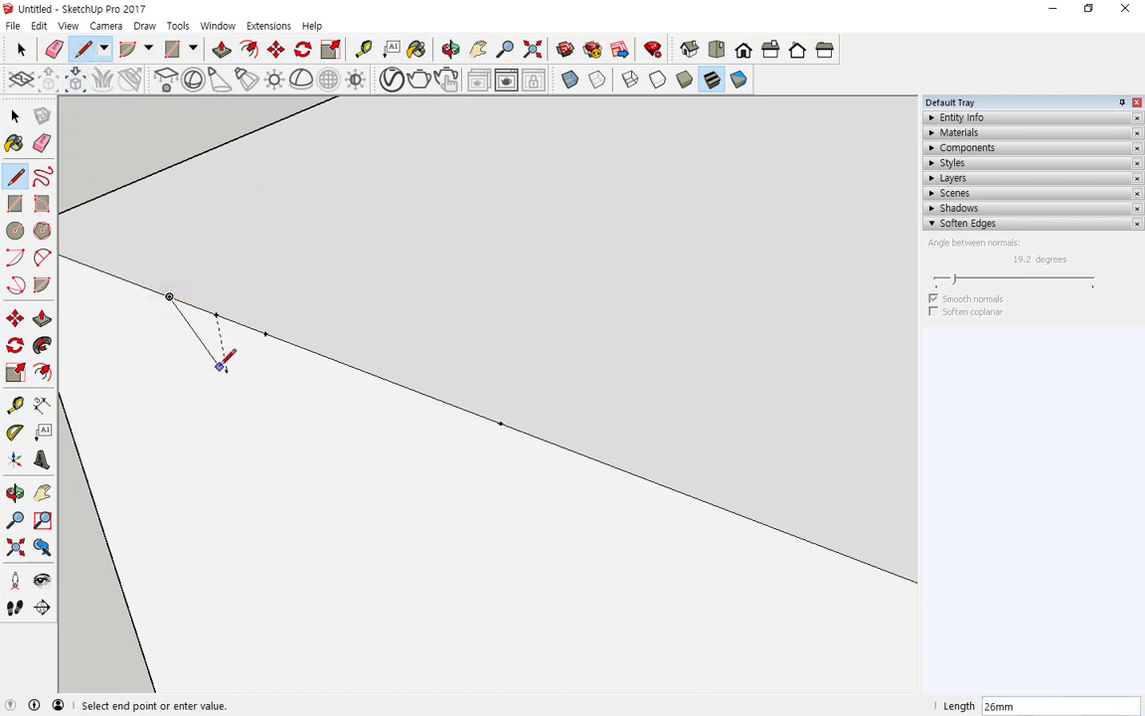
{"action": "left_click", "coordinate": [264, 335]}
{"action": "left_click", "coordinate": [169, 296]}
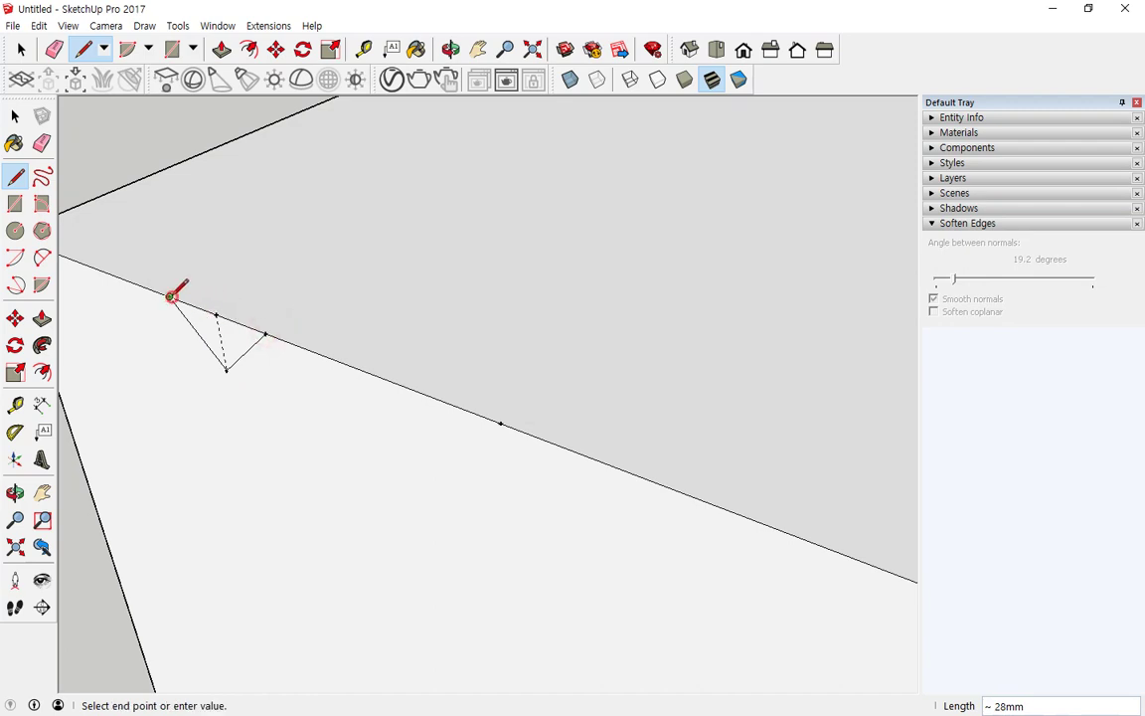
Finish the triangle at the guide point below the edge and select its face on the cube's front
{"action": "left_click", "coordinate": [227, 370]}
{"action": "key", "text": "space"}
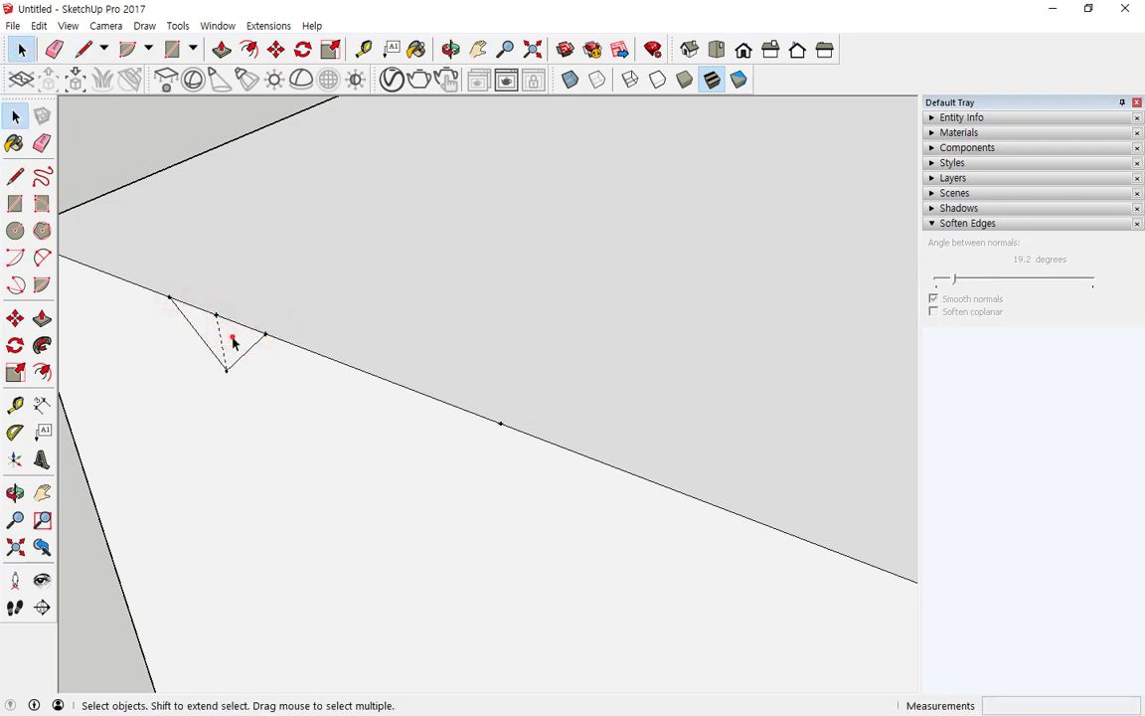
{"action": "left_click", "coordinate": [232, 341]}
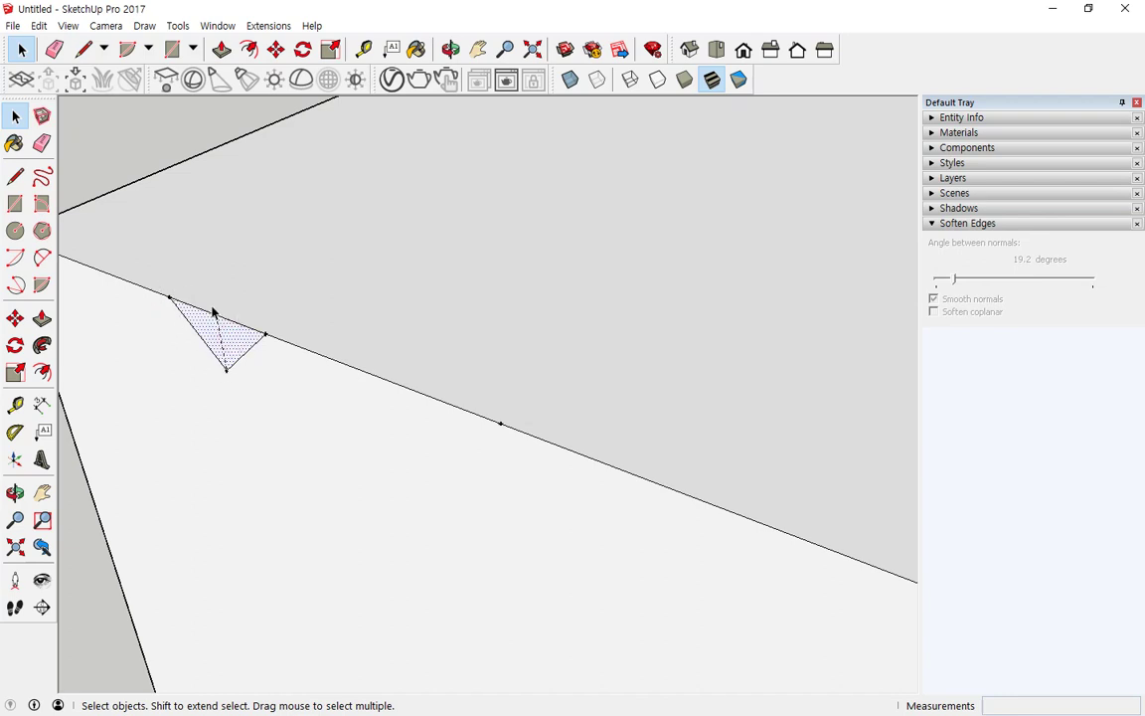
{"action": "key", "text": "ctrl+2"}
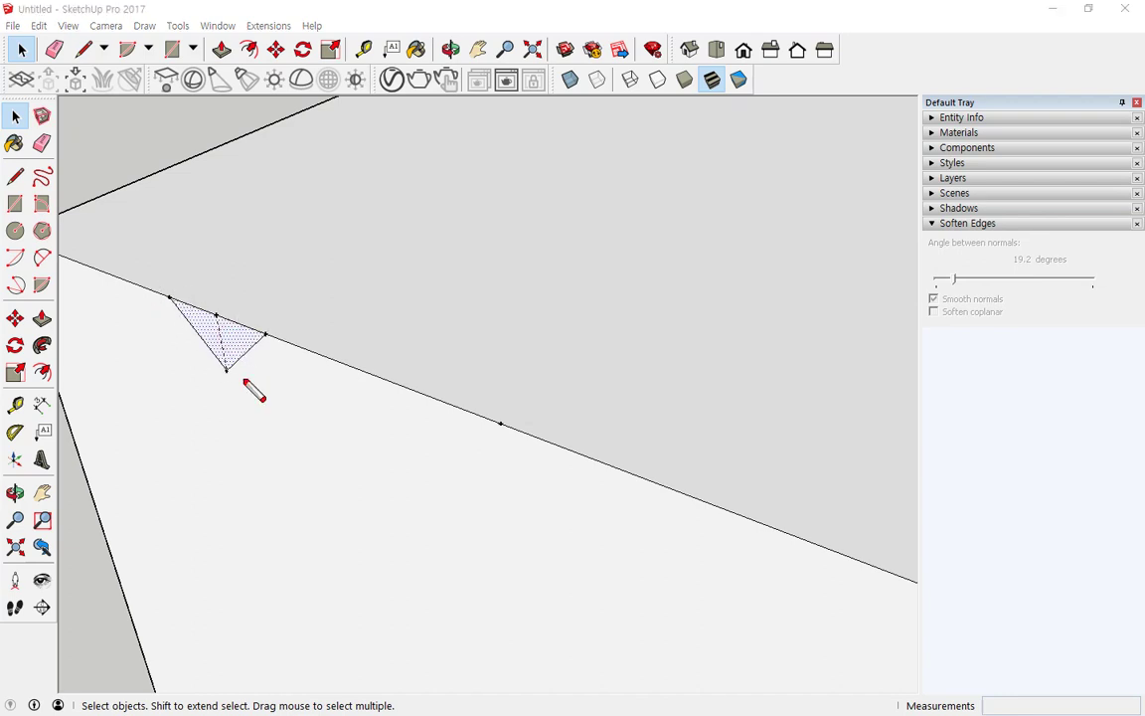
{"action": "mouse_move", "coordinate": [243, 381]}
{"action": "left_mouse_down"}
{"action": "mouse_move", "coordinate": [259, 291]}
{"action": "mouse_move", "coordinate": [247, 371]}
{"action": "left_mouse_up"}
{"action": "mouse_move", "coordinate": [523, 457]}
{"action": "left_mouse_down"}
{"action": "mouse_move", "coordinate": [463, 386]}
{"action": "mouse_move", "coordinate": [501, 462]}
{"action": "left_mouse_up"}
{"action": "key", "text": "Escape"}
{"action": "scroll", "coordinate": [509, 450], "scroll_direction": "down", "scroll_amount": 10}
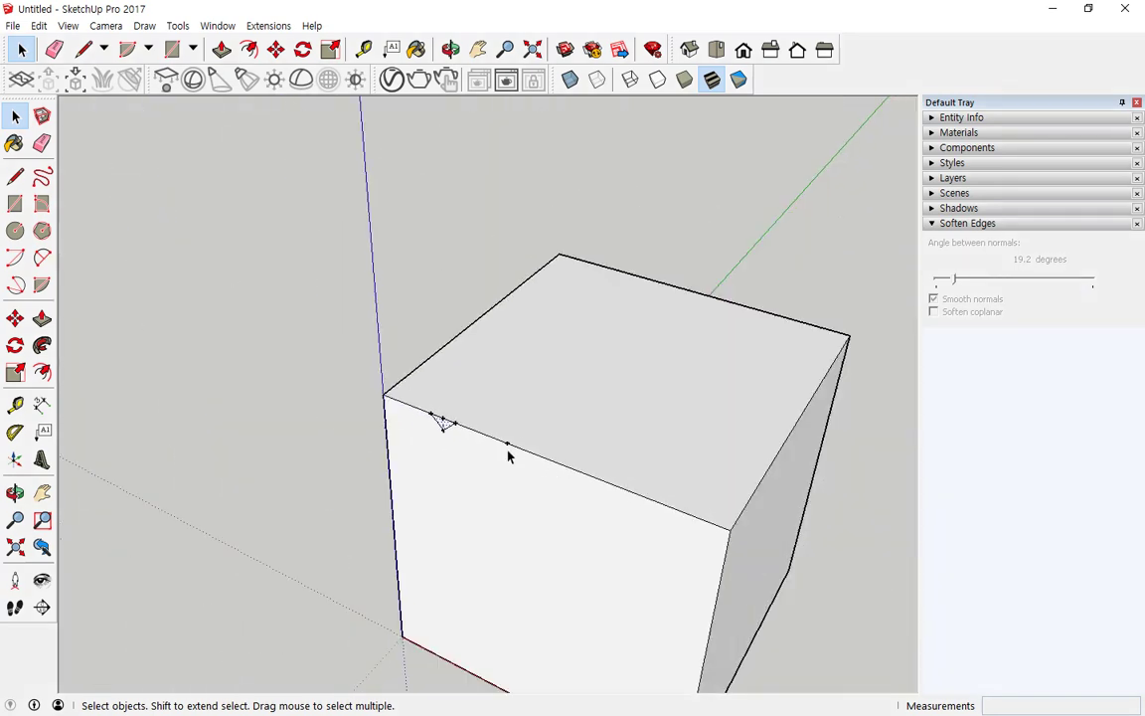
{"action": "mouse_move", "coordinate": [506, 452]}
{"action": "middle_mouse_down"}
{"action": "mouse_move", "coordinate": [588, 448]}
{"action": "mouse_move", "coordinate": [485, 363]}
{"action": "mouse_move", "coordinate": [433, 395]}
{"action": "middle_mouse_up"}
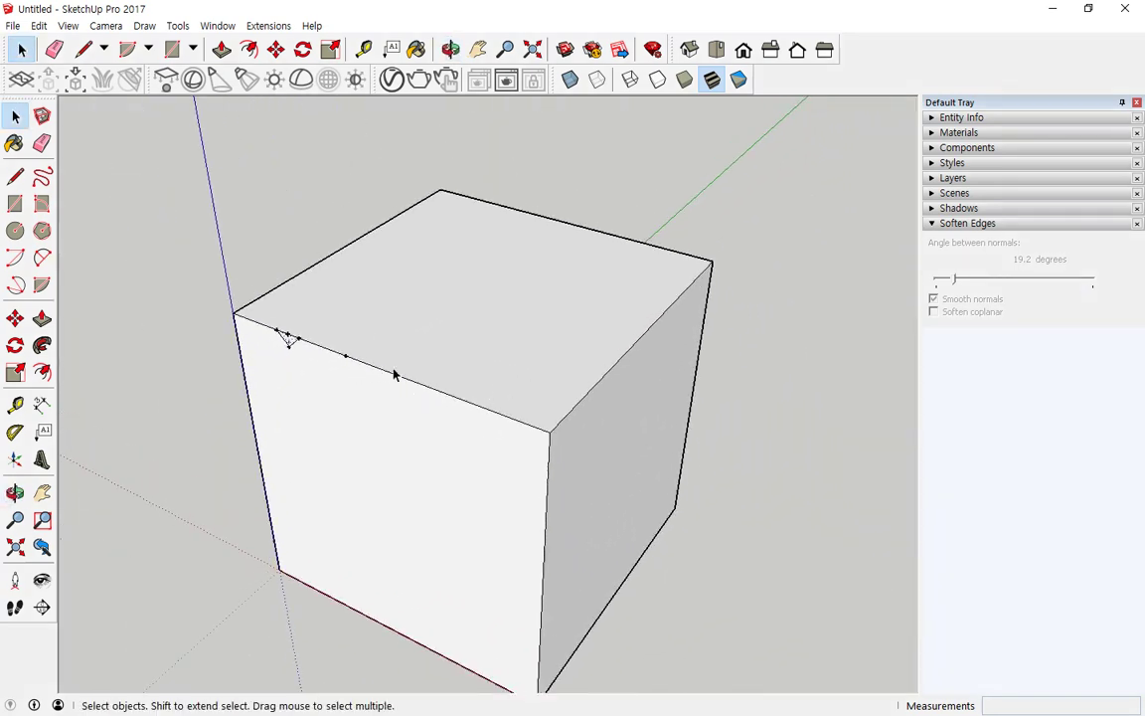
{"action": "left_click_drag", "start_coordinate": [644, 439], "coordinate": [656, 440]}
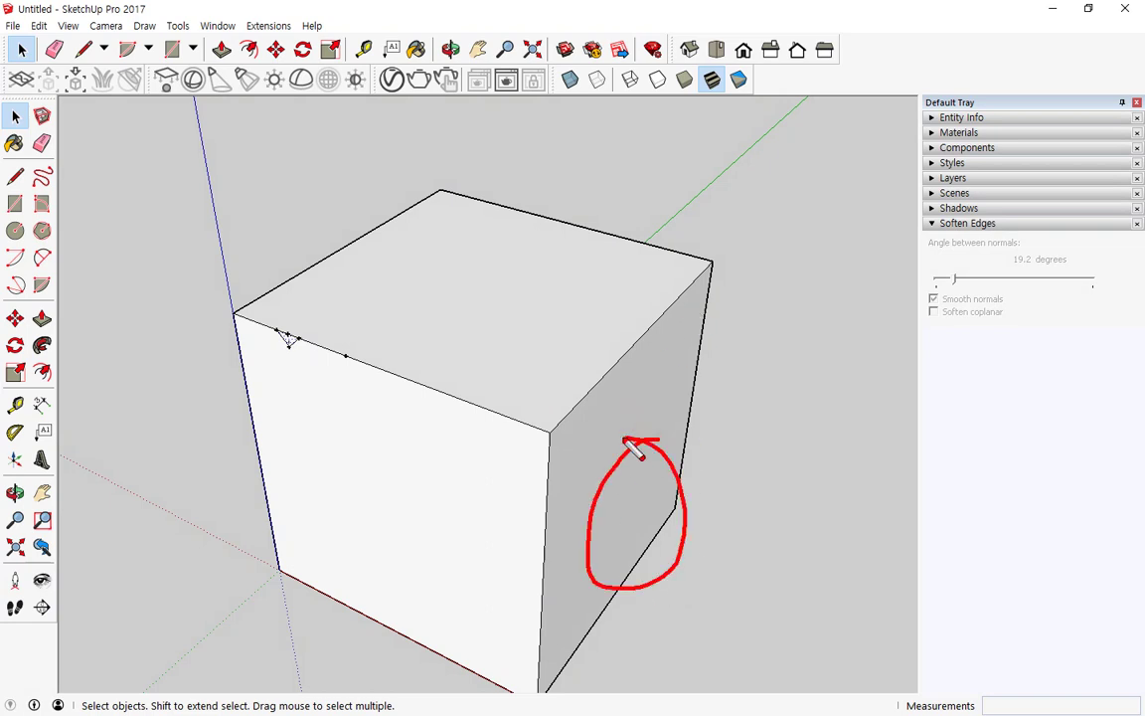
{"action": "left_click_drag", "start_coordinate": [333, 437], "coordinate": [369, 467]}
{"action": "mouse_move", "coordinate": [495, 302]}
{"action": "left_mouse_down"}
{"action": "mouse_move", "coordinate": [426, 259]}
{"action": "mouse_move", "coordinate": [478, 310]}
{"action": "left_mouse_up"}
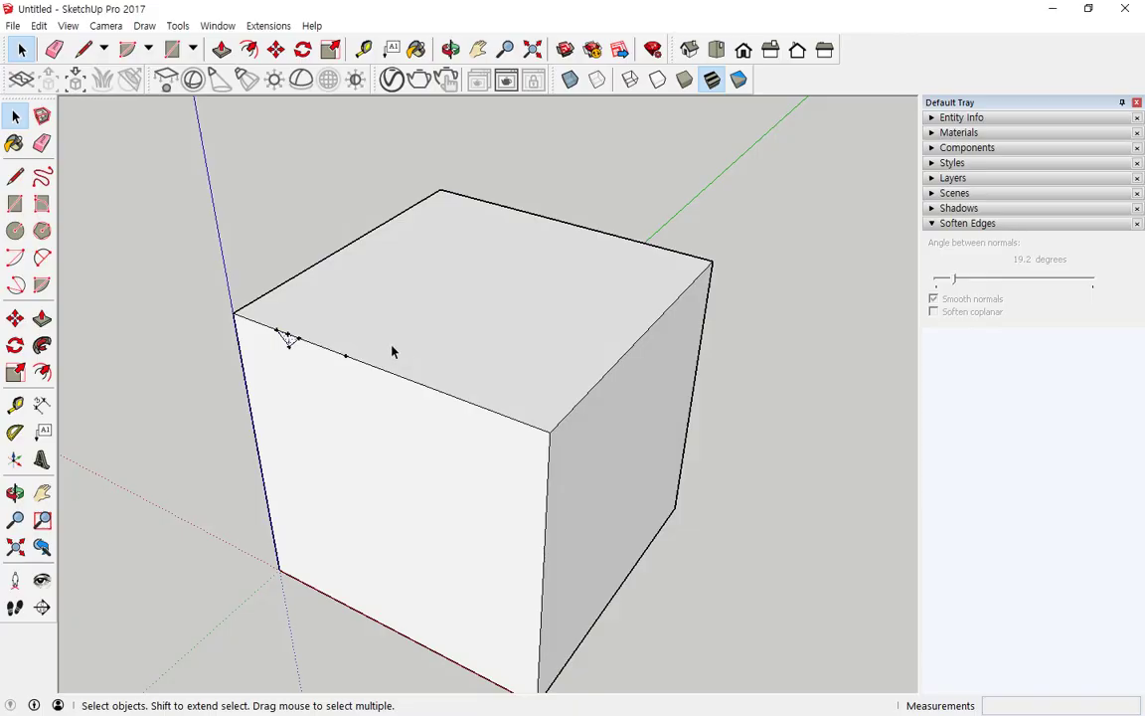
Place guide points along the cube's upper front edge, one 100 mm from the blue-axis corner and another 100 mm further
{"action": "scroll", "coordinate": [336, 336], "scroll_direction": "up", "scroll_amount": 2}
{"action": "scroll", "coordinate": [336, 336], "scroll_direction": "up", "scroll_amount": 1}
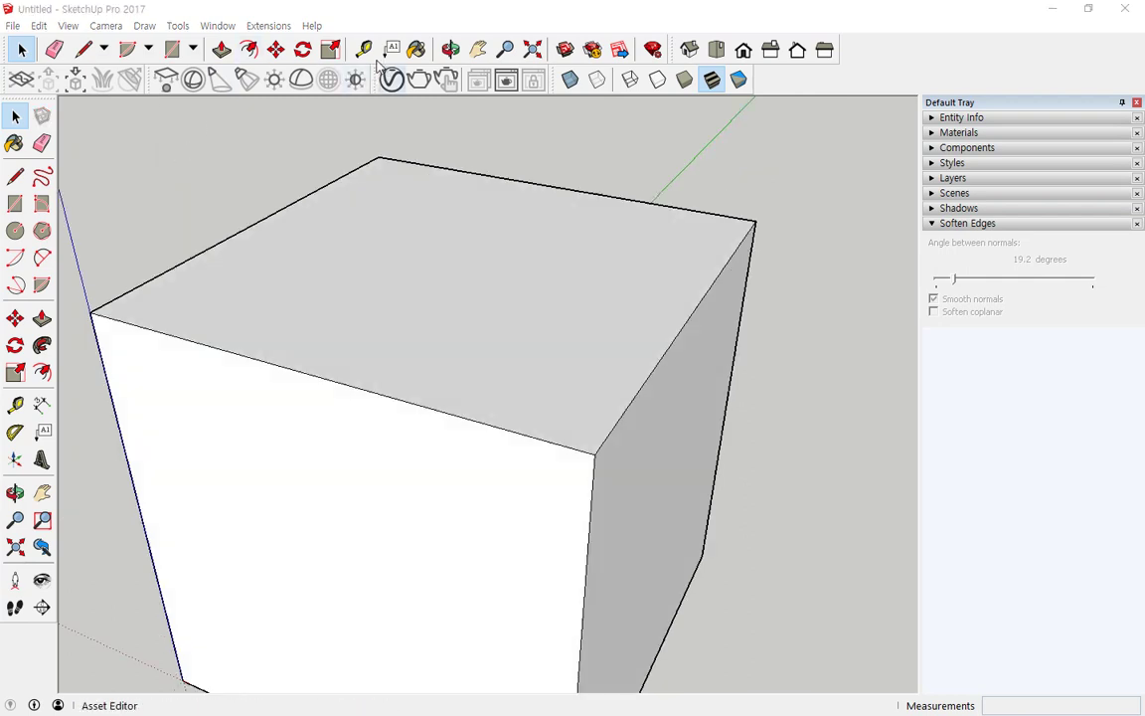
{"action": "left_click", "coordinate": [365, 54]}
{"action": "left_click", "coordinate": [365, 52]}
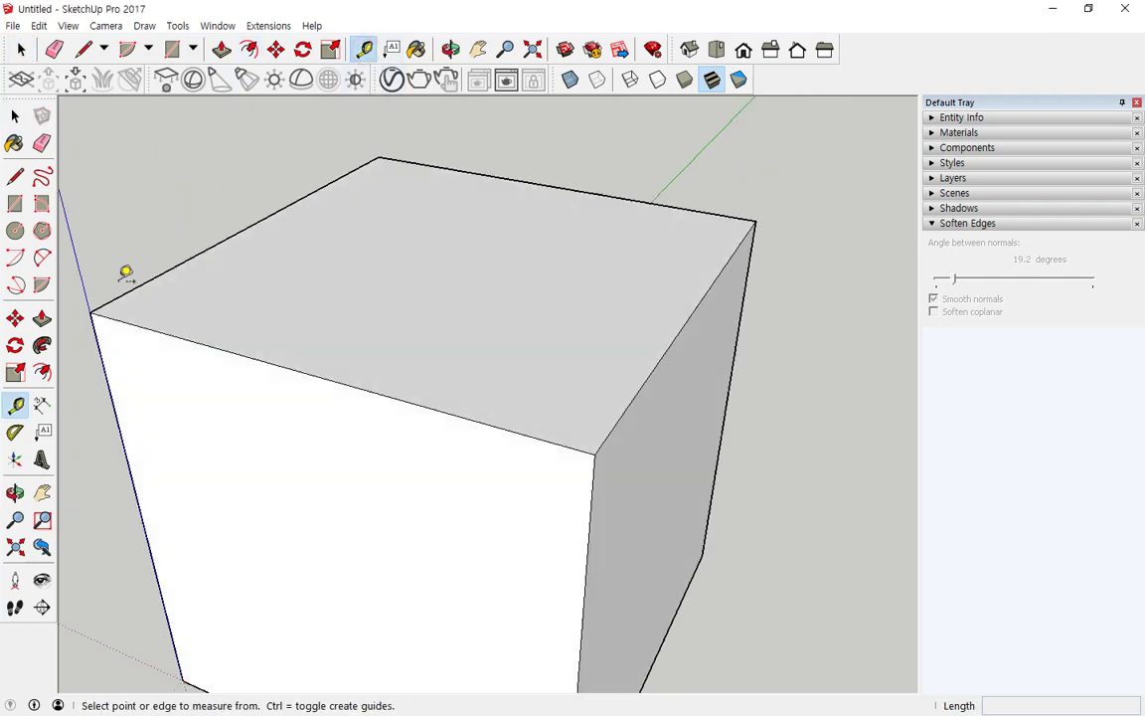
{"action": "left_click", "coordinate": [91, 312]}
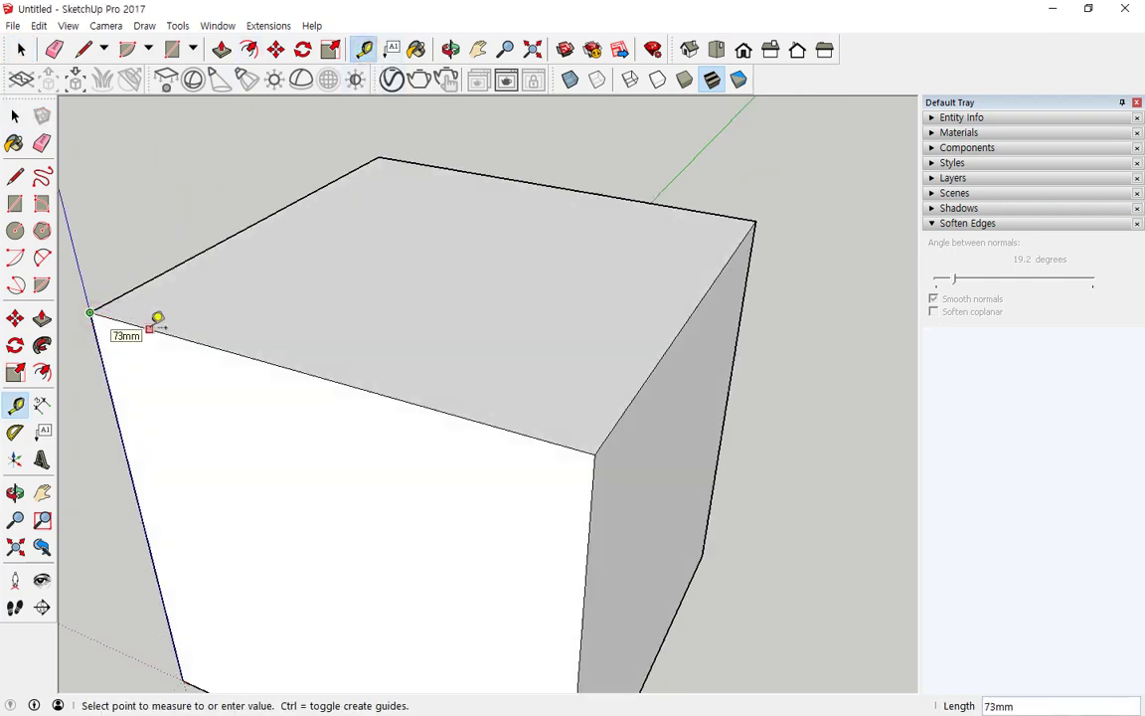
{"action": "type", "text": "100"}
{"action": "key", "text": "Return"}
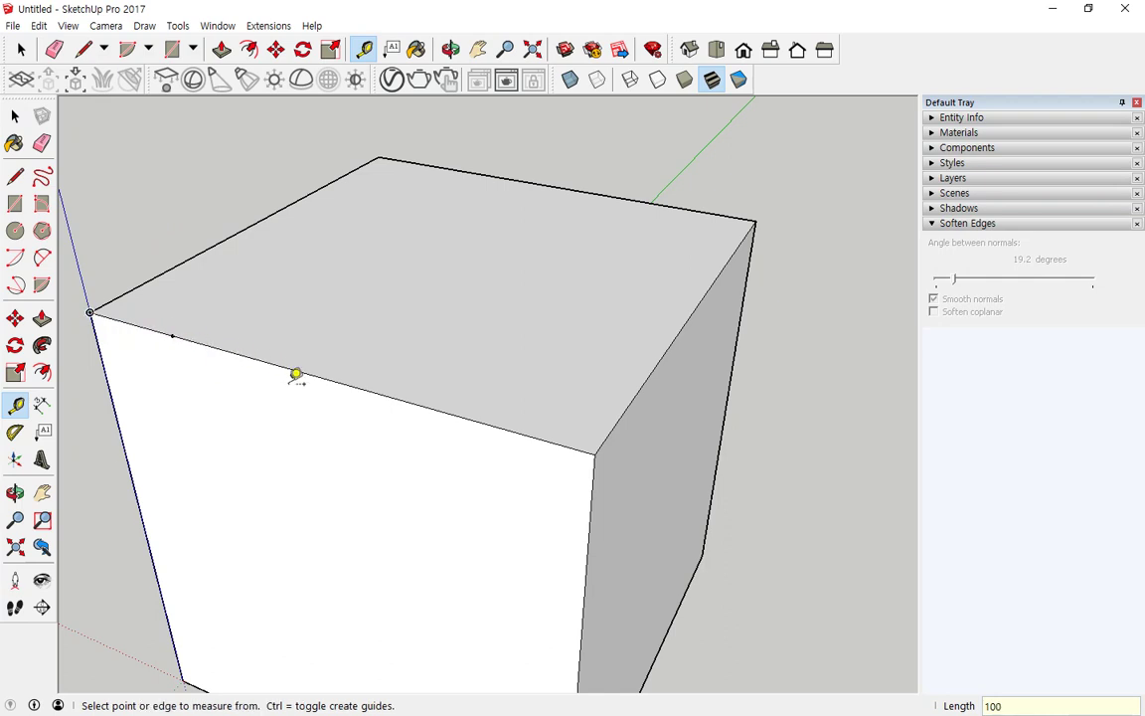
{"action": "left_click", "coordinate": [173, 336]}
{"action": "type", "text": "100"}
{"action": "key", "text": "Return"}
Place a guide point on the top face's side edge opposite the blue axis, 100 mm back from the front corner
{"action": "left_click", "coordinate": [757, 217]}
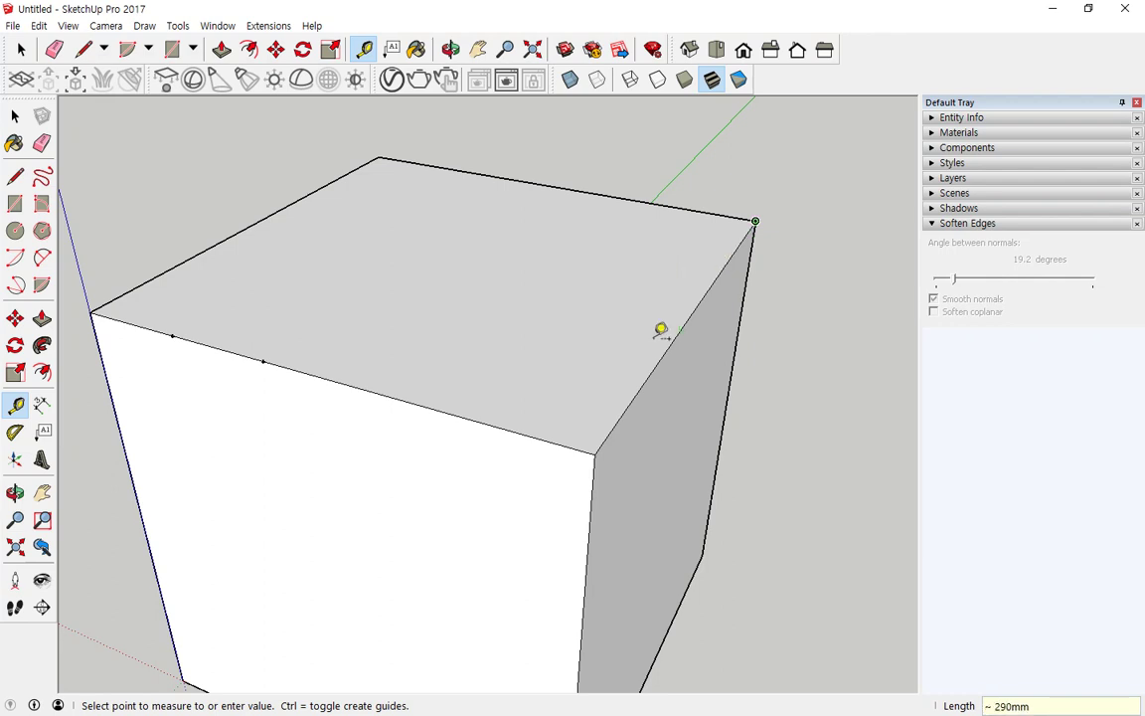
{"action": "left_click", "coordinate": [598, 450]}
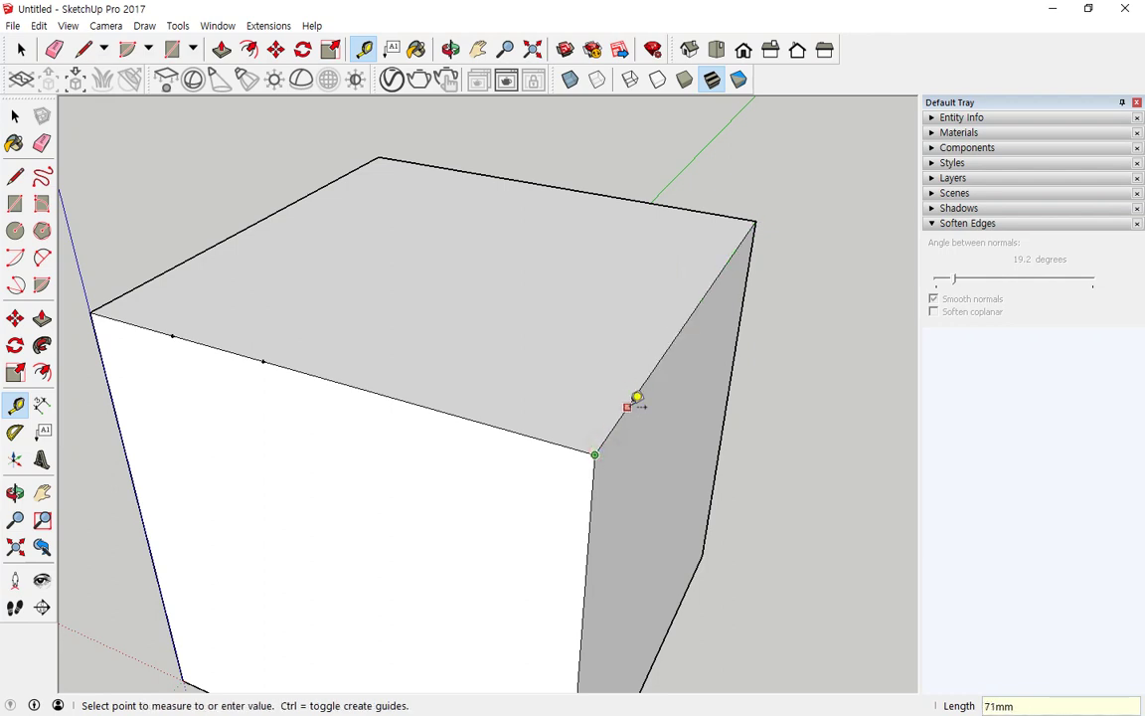
{"action": "left_click", "coordinate": [637, 400]}
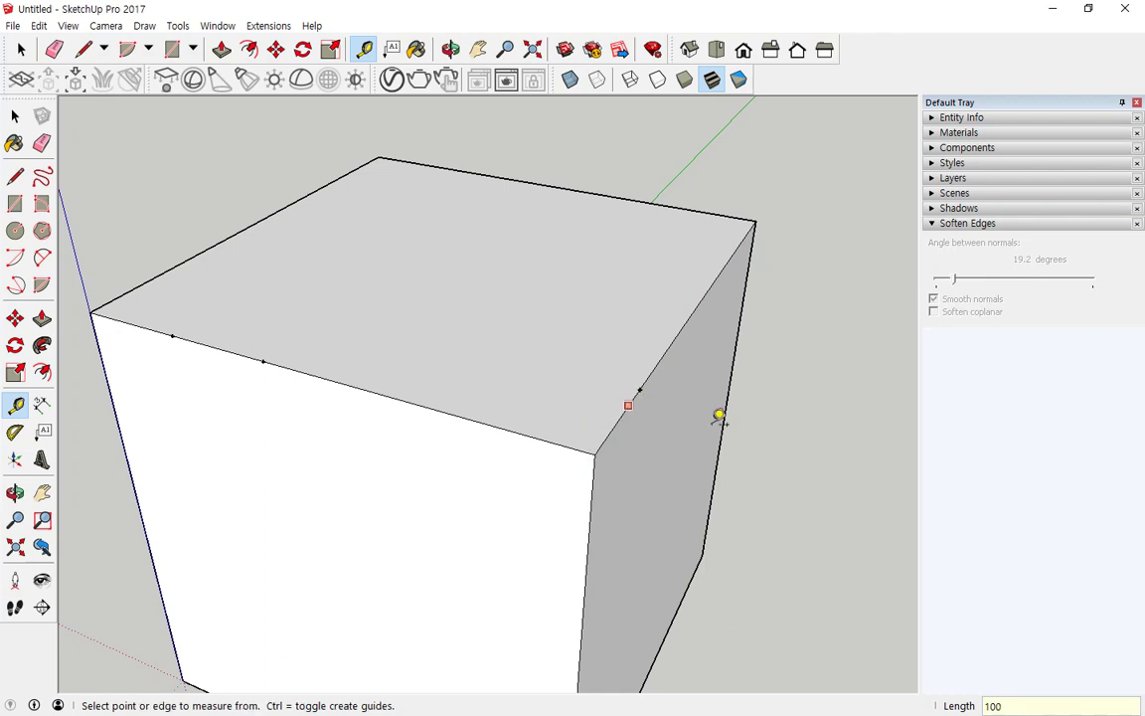
{"action": "key", "text": "ctrl+shift+d"}
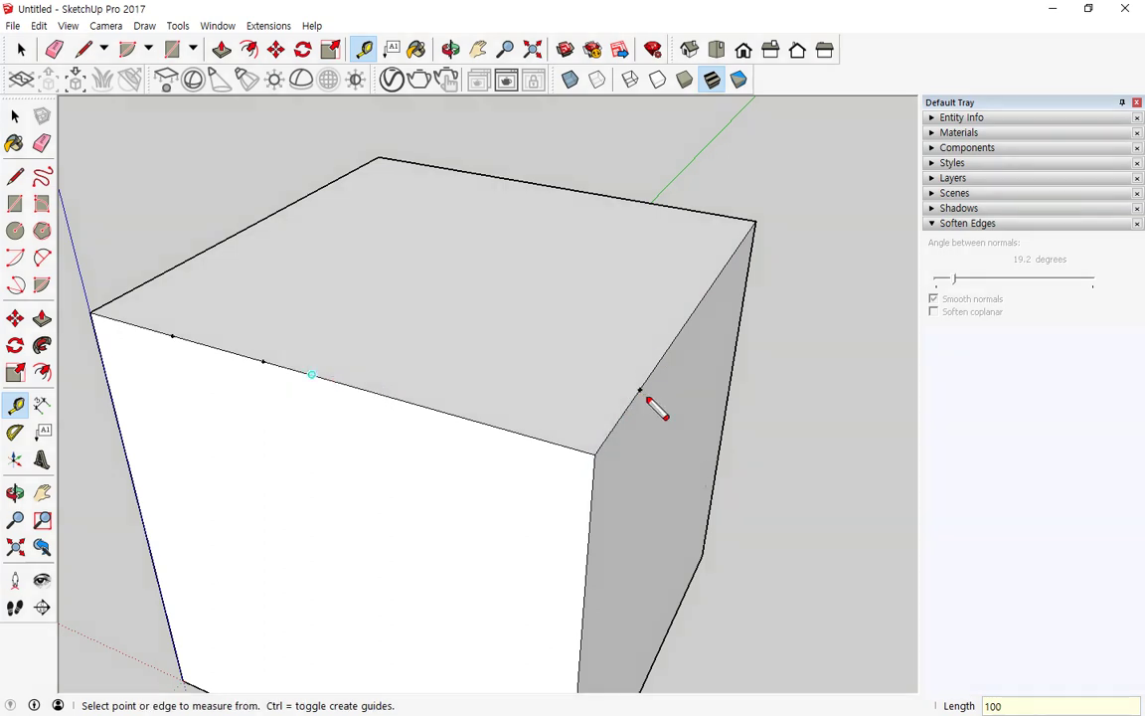
{"action": "mouse_move", "coordinate": [663, 402]}
{"action": "left_mouse_down"}
{"action": "mouse_move", "coordinate": [639, 367]}
{"action": "mouse_move", "coordinate": [637, 393]}
{"action": "left_mouse_up"}
{"action": "mouse_move", "coordinate": [281, 350]}
{"action": "left_mouse_down"}
{"action": "mouse_move", "coordinate": [262, 360]}
{"action": "mouse_move", "coordinate": [278, 374]}
{"action": "left_mouse_up"}
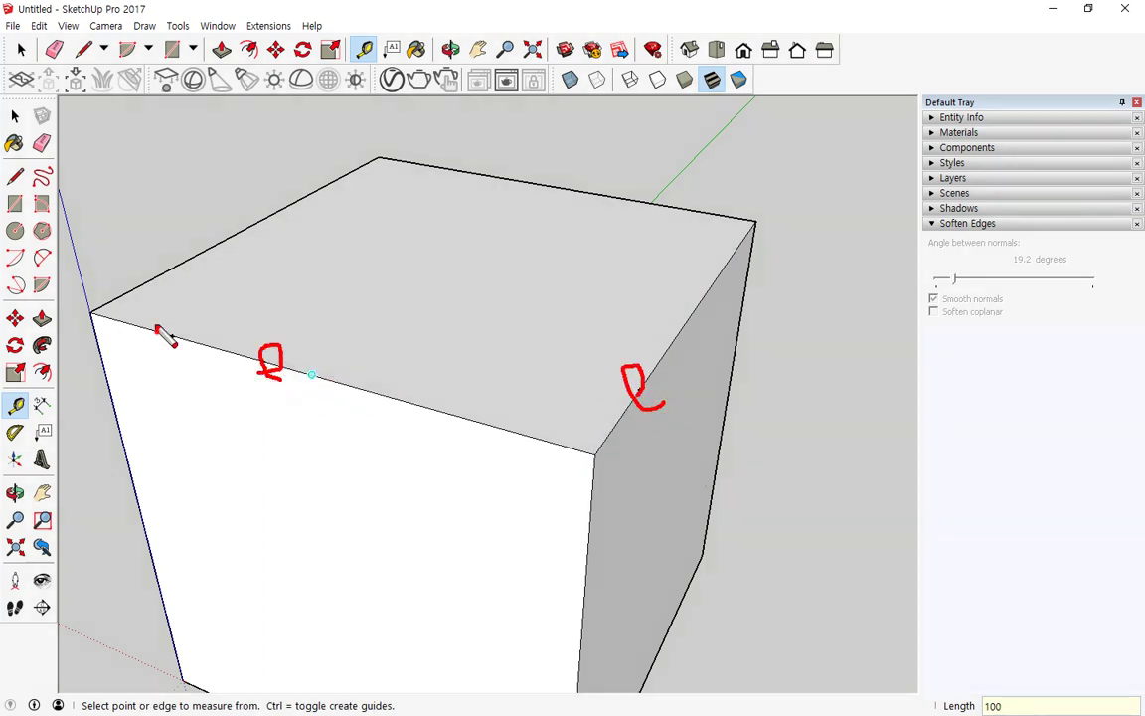
{"action": "left_click_drag", "start_coordinate": [178, 328], "coordinate": [173, 359]}
{"action": "key", "text": "ctrl+shift+d"}
Add guide points 20 mm either side of the first front-edge guide point and 20 mm straight below it on the front face
{"action": "left_click", "coordinate": [169, 331]}
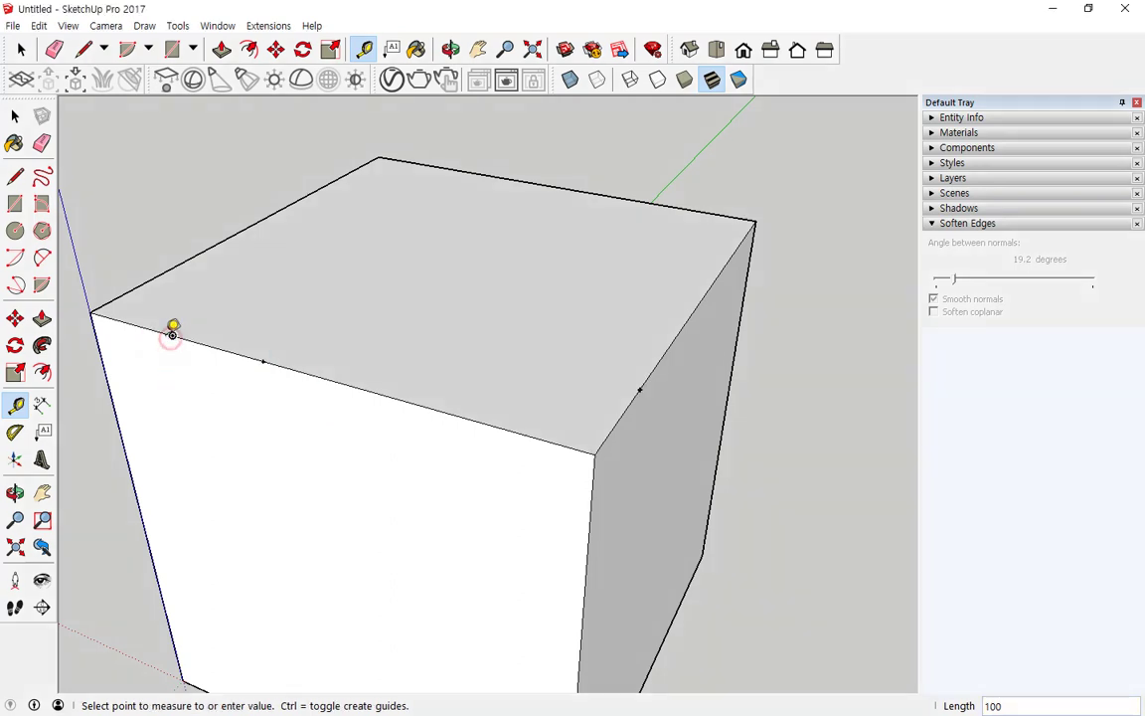
{"action": "left_click", "coordinate": [153, 329]}
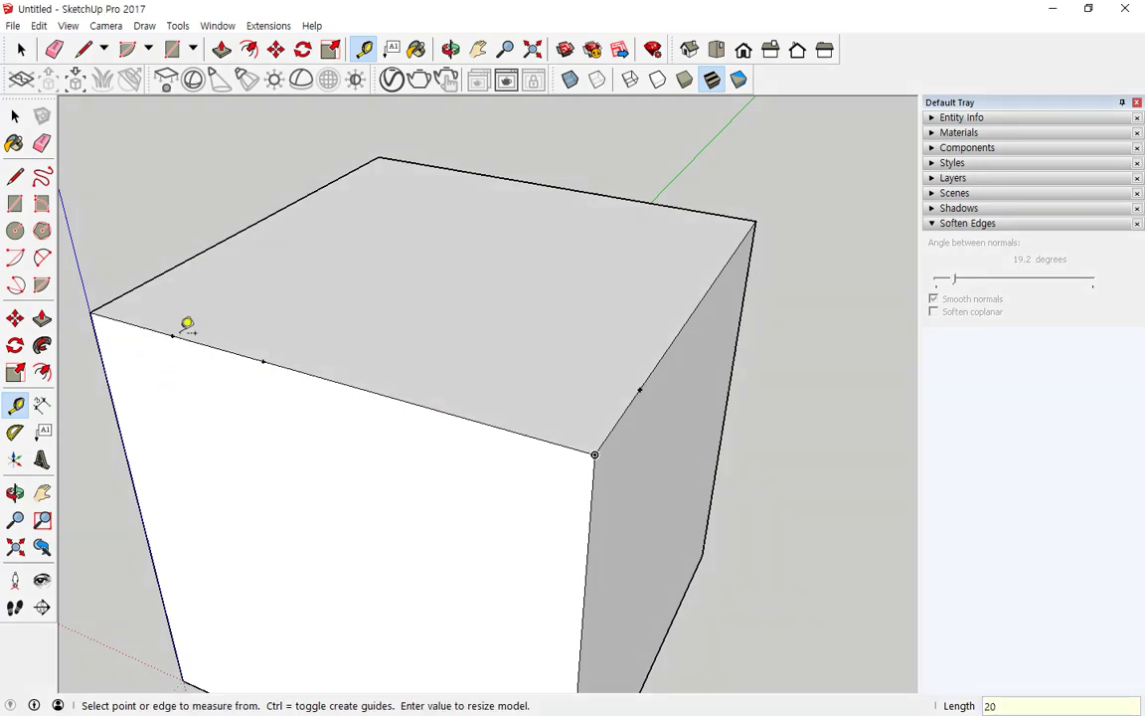
{"action": "left_click", "coordinate": [160, 330]}
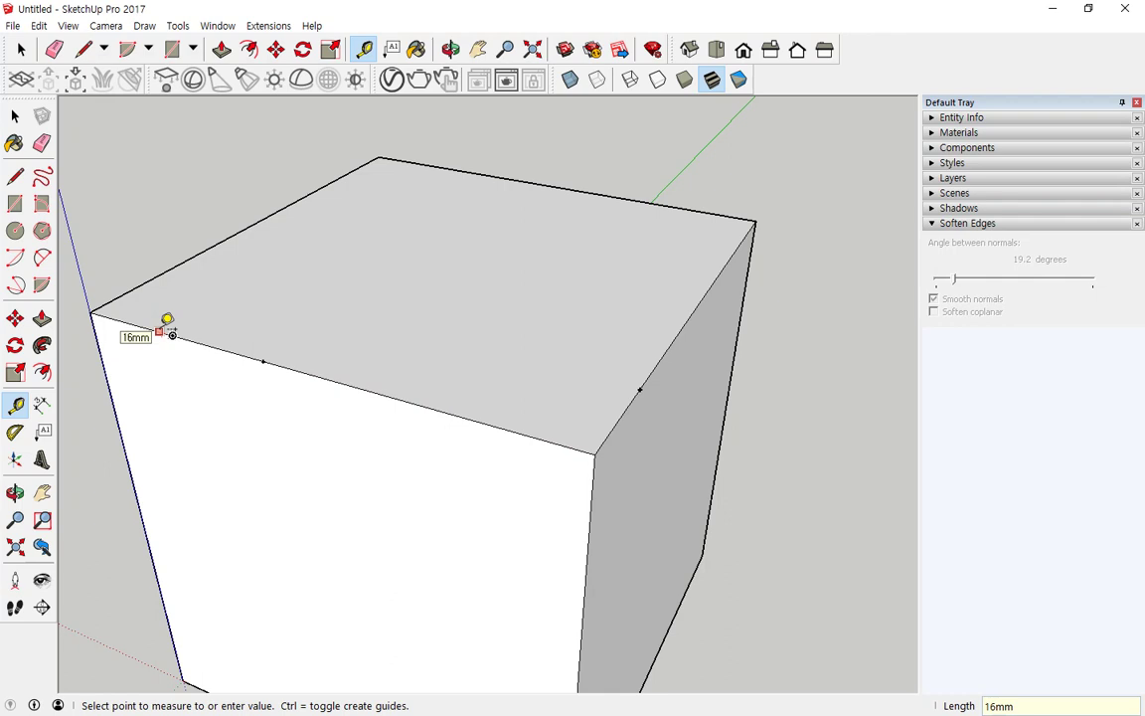
{"action": "left_click", "coordinate": [169, 332]}
{"action": "scroll", "coordinate": [164, 321], "scroll_direction": "up", "scroll_amount": 2}
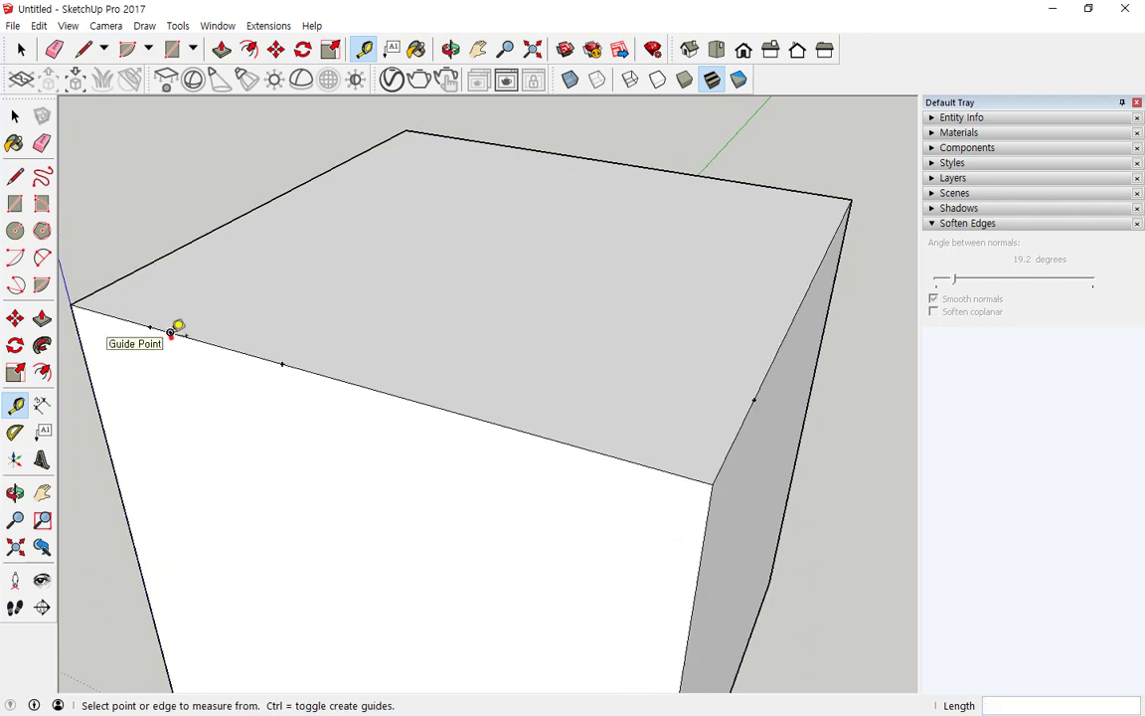
{"action": "left_click", "coordinate": [170, 332]}
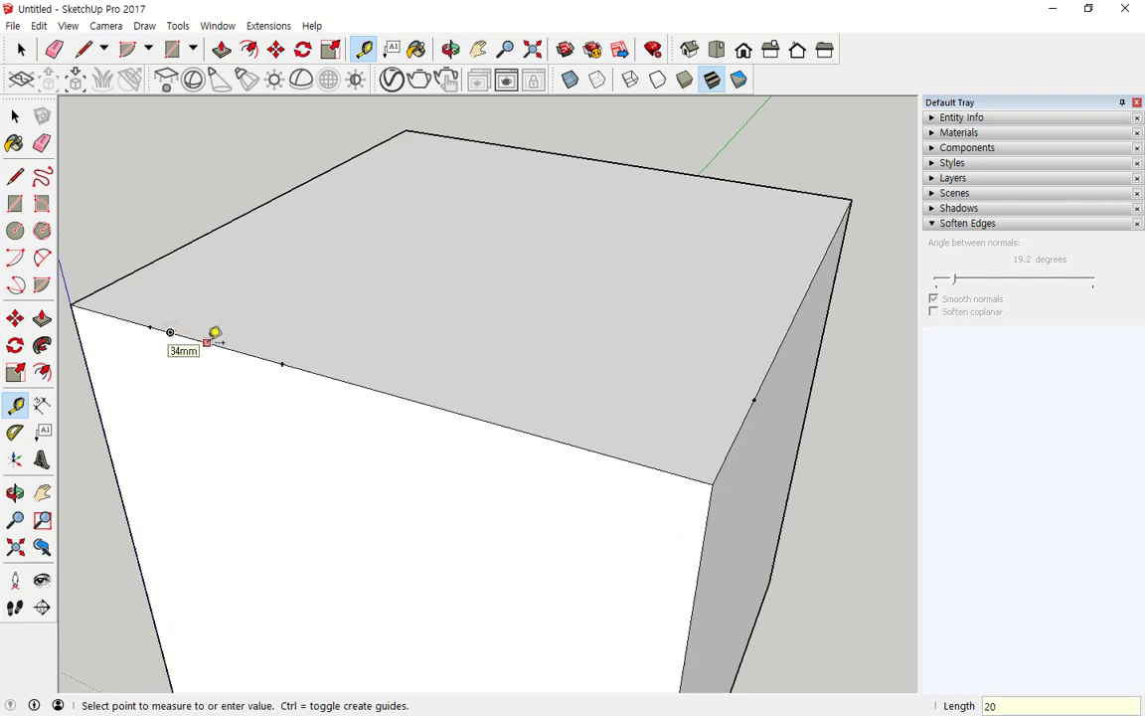
{"action": "left_click", "coordinate": [183, 338]}
{"action": "scroll", "coordinate": [173, 323], "scroll_direction": "up", "scroll_amount": 3}
{"action": "left_click", "coordinate": [170, 327]}
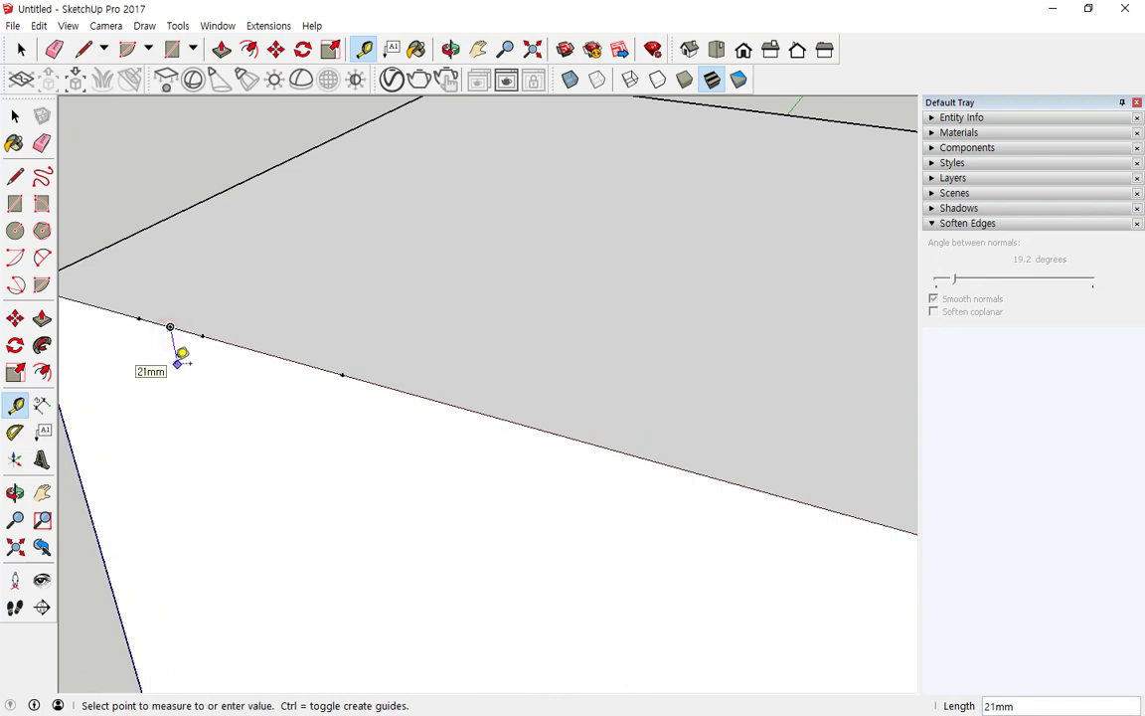
{"action": "left_click", "coordinate": [177, 361]}
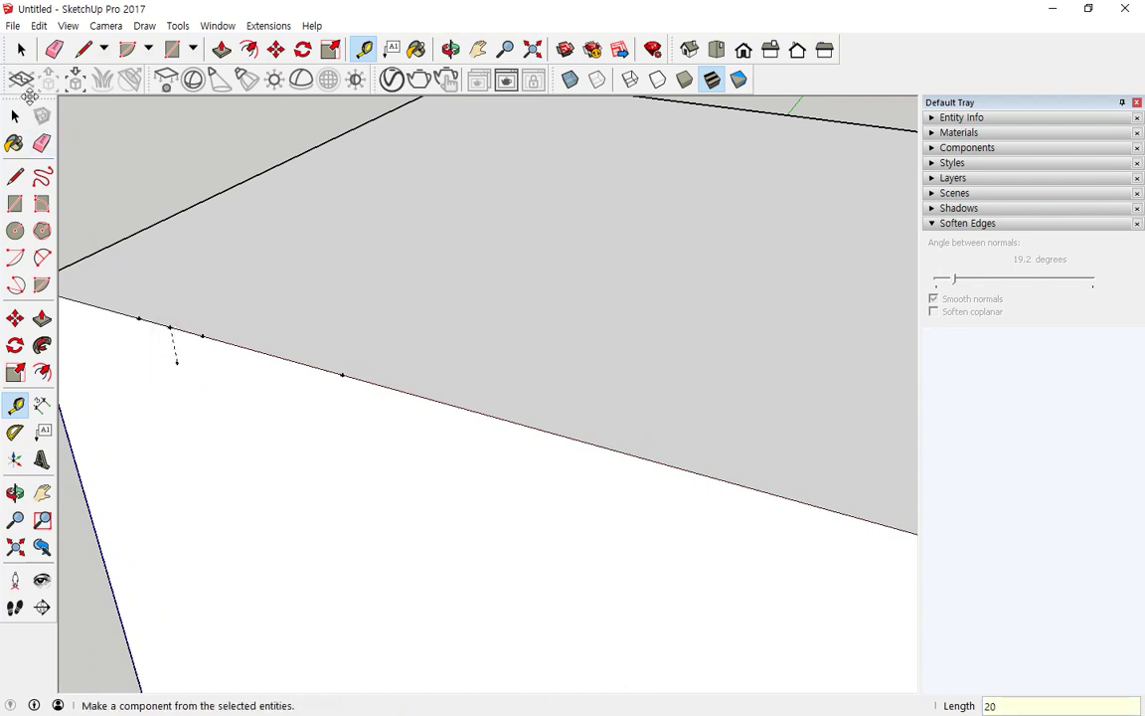
Draw two lines on the front face from the lower guide point to the side guide points, forming a triangle
{"action": "left_click", "coordinate": [82, 49]}
{"action": "left_click", "coordinate": [138, 318]}
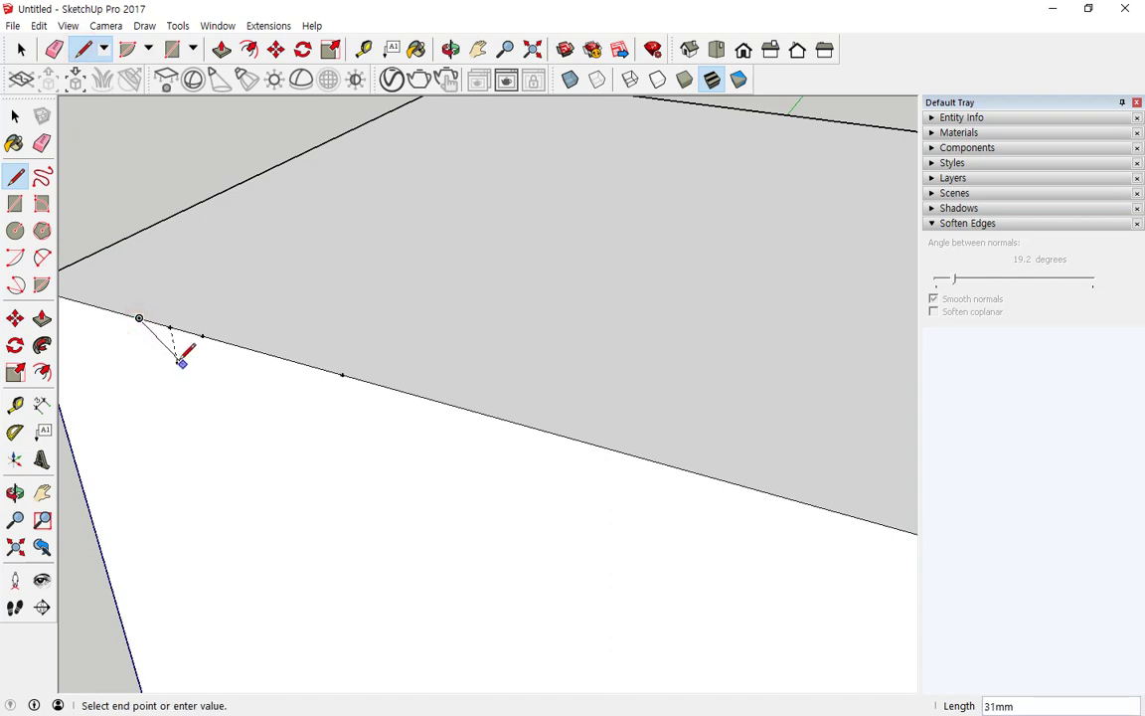
{"action": "left_click", "coordinate": [177, 362]}
{"action": "left_click", "coordinate": [202, 335]}
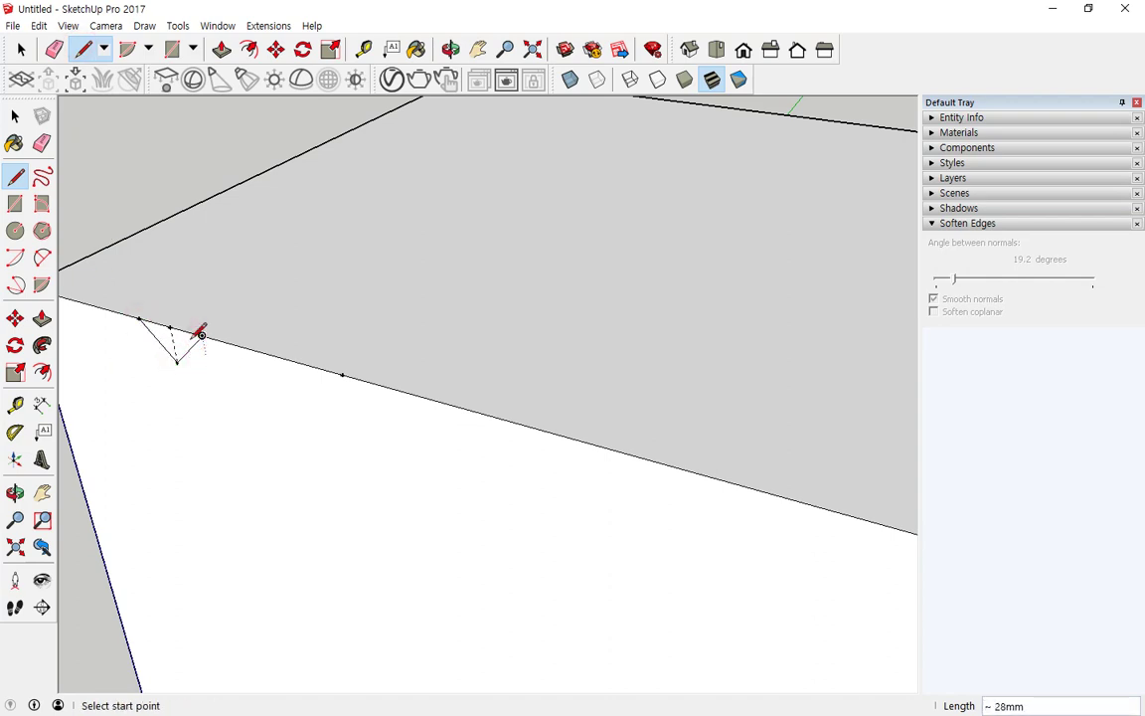
Select the triangle and copy it with Move, taking its lower tip to the second guide point on the front edge
{"action": "key", "text": "space"}
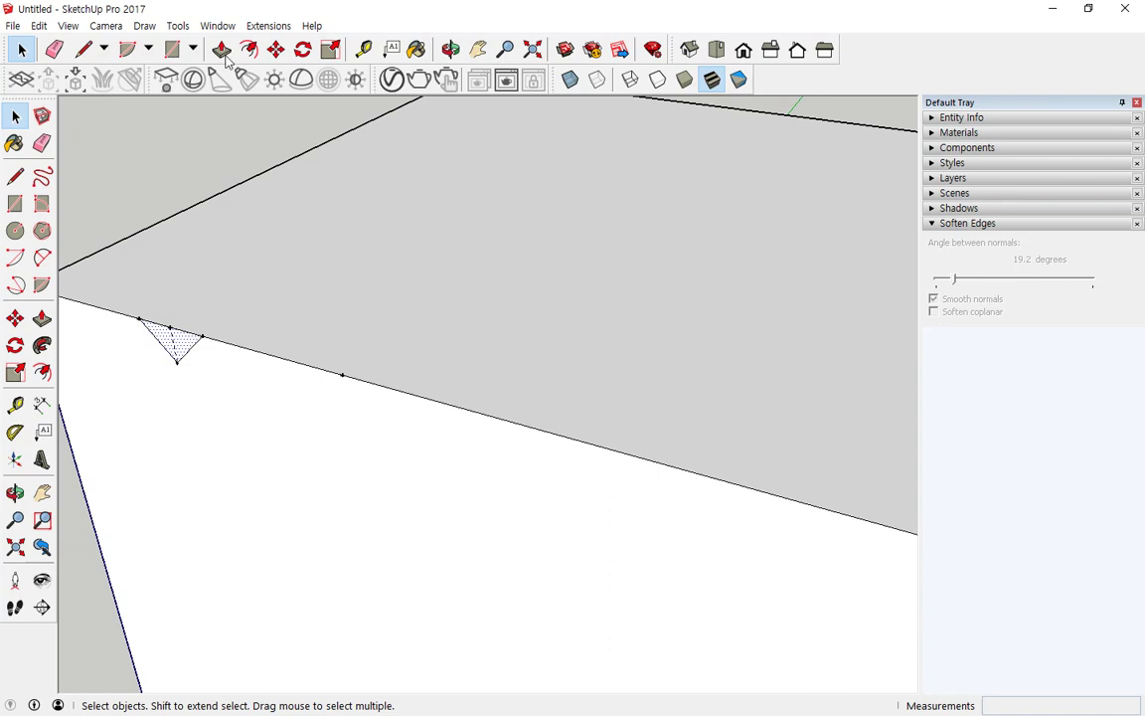
{"action": "left_click", "coordinate": [276, 49]}
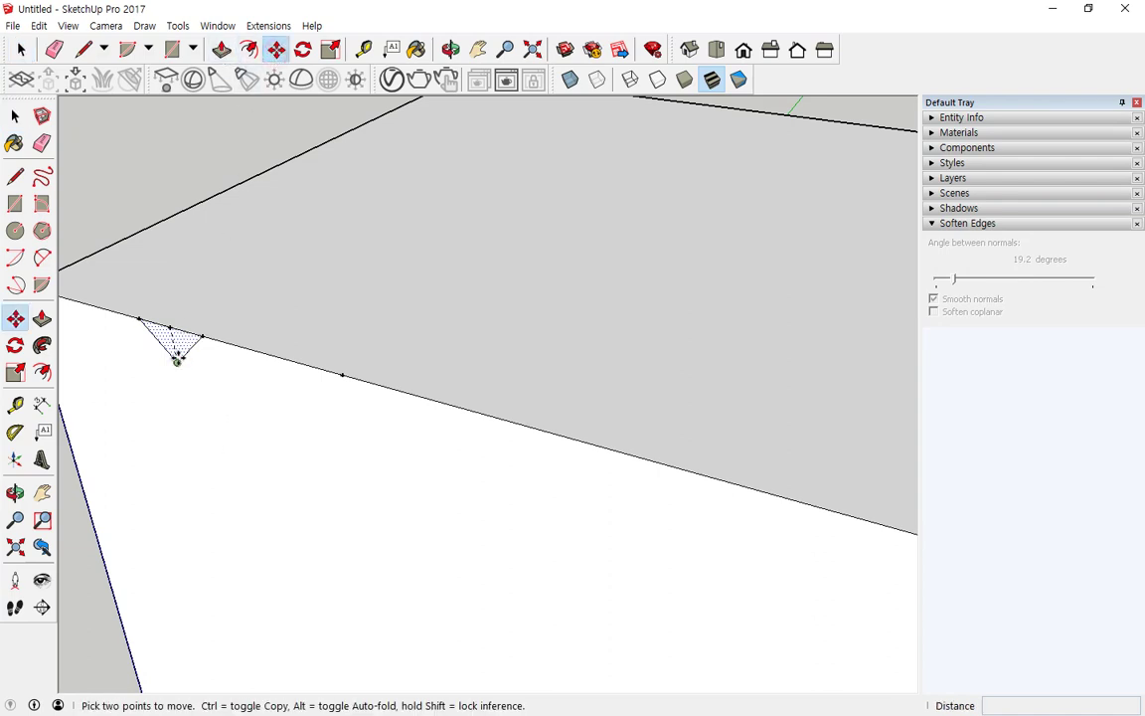
{"action": "left_click", "coordinate": [177, 362]}
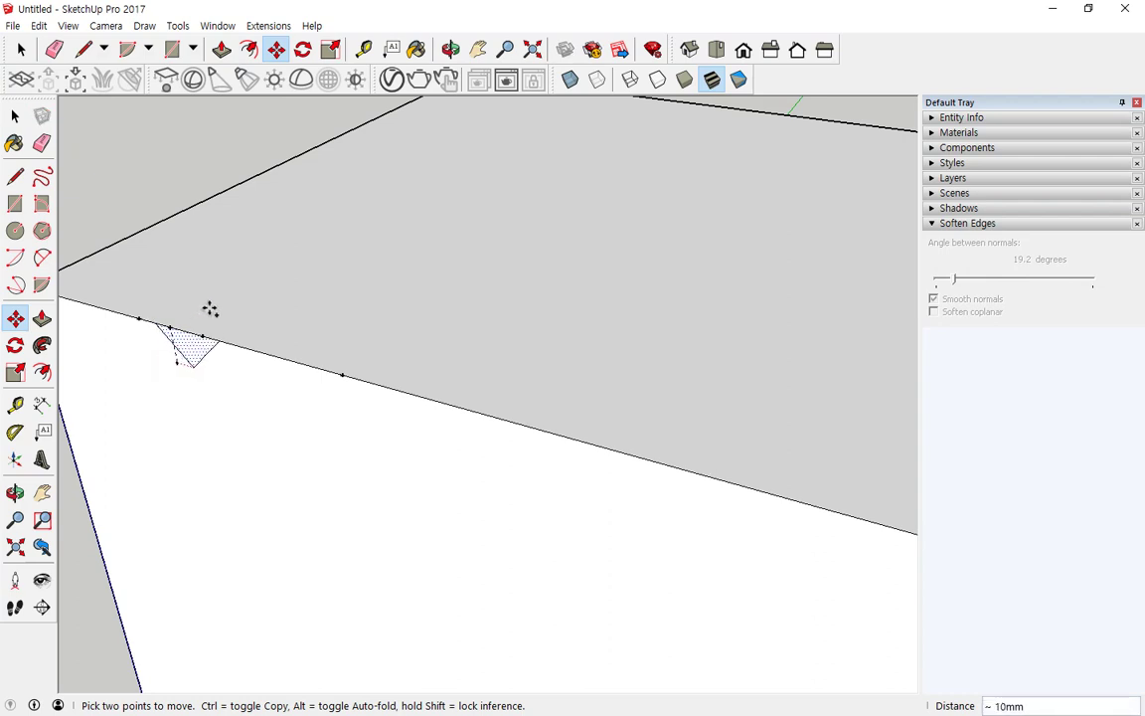
{"action": "key", "text": "ctrl"}
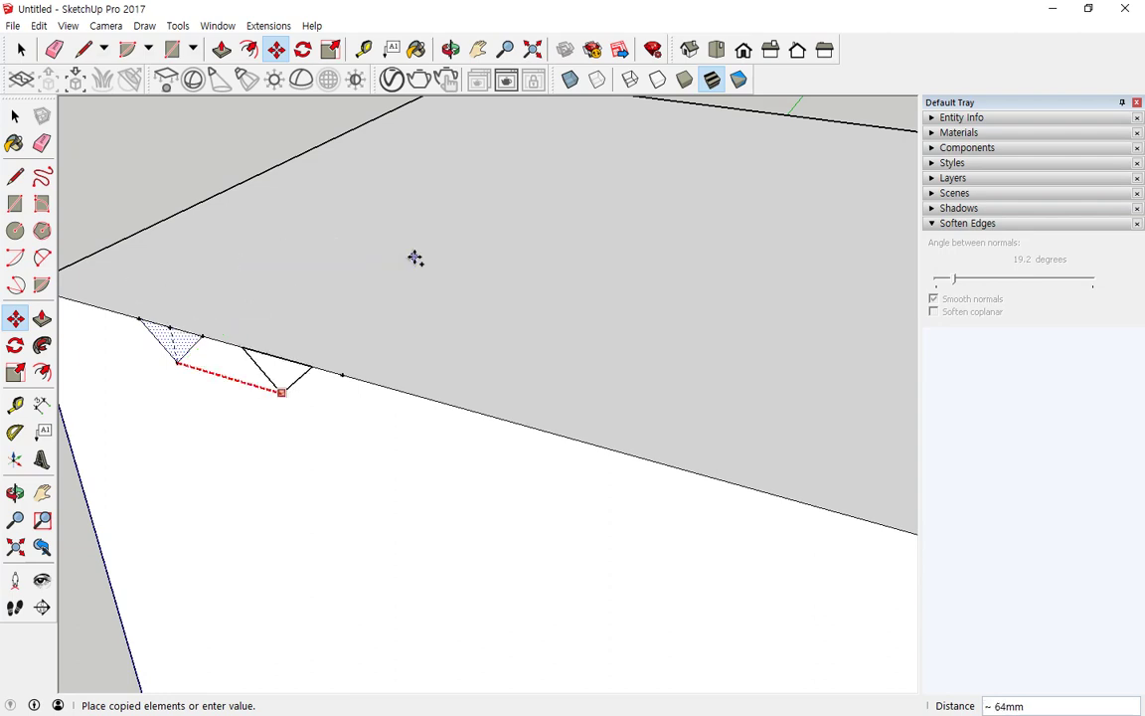
{"action": "left_click", "coordinate": [344, 373]}
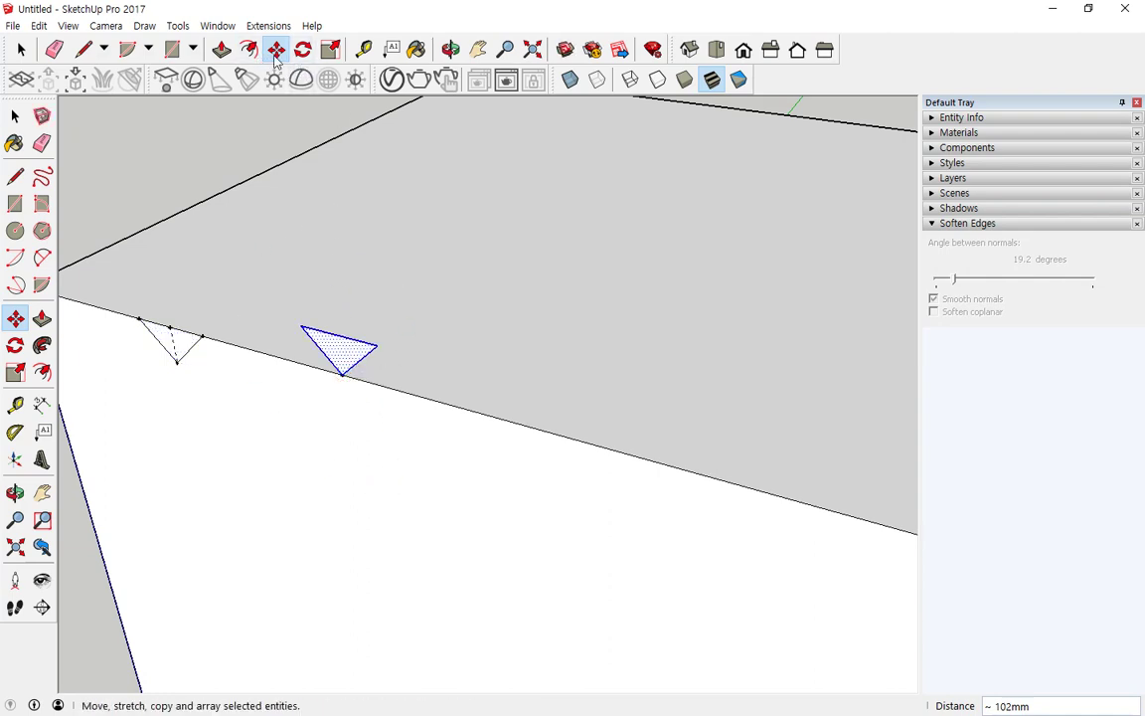
Copy the triangle at the second guide point straight up the blue axis by about 51 mm
{"action": "left_click", "coordinate": [343, 378]}
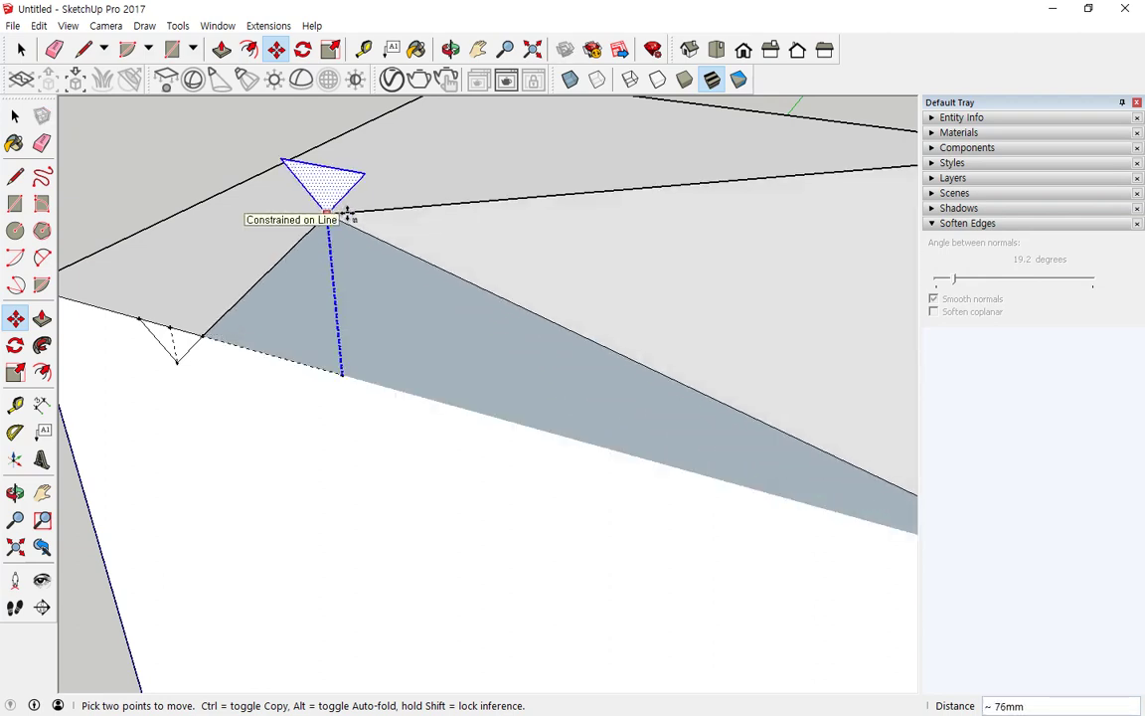
{"action": "key", "text": "ctrl"}
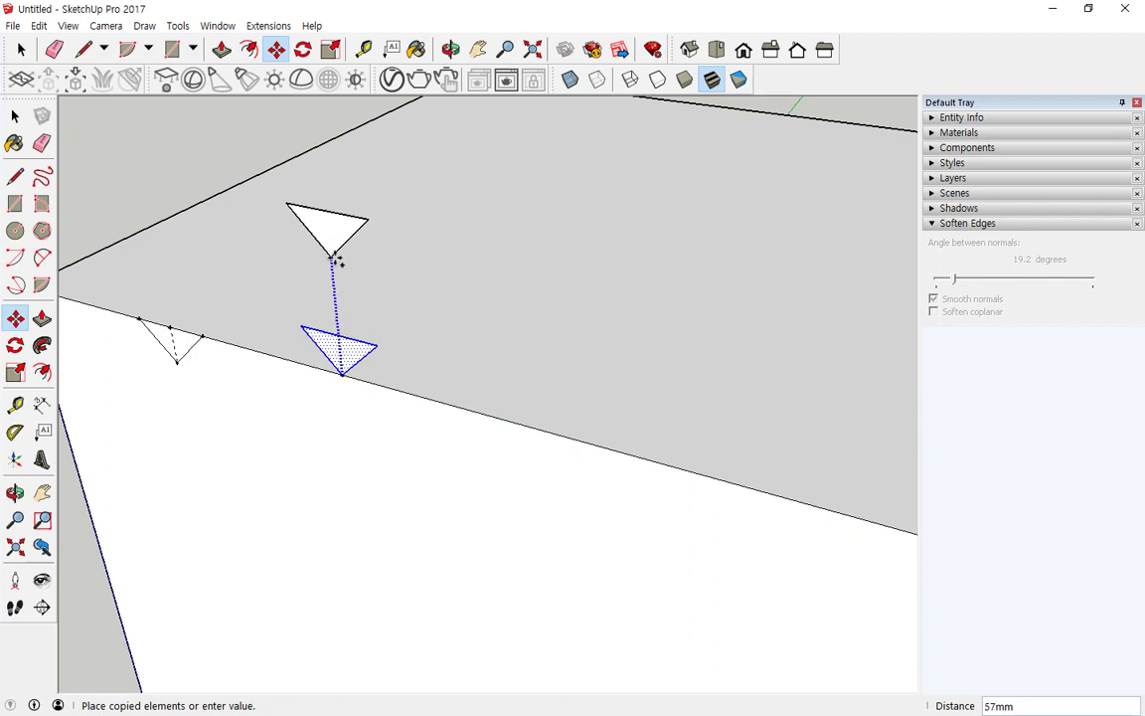
{"action": "left_click", "coordinate": [333, 268]}
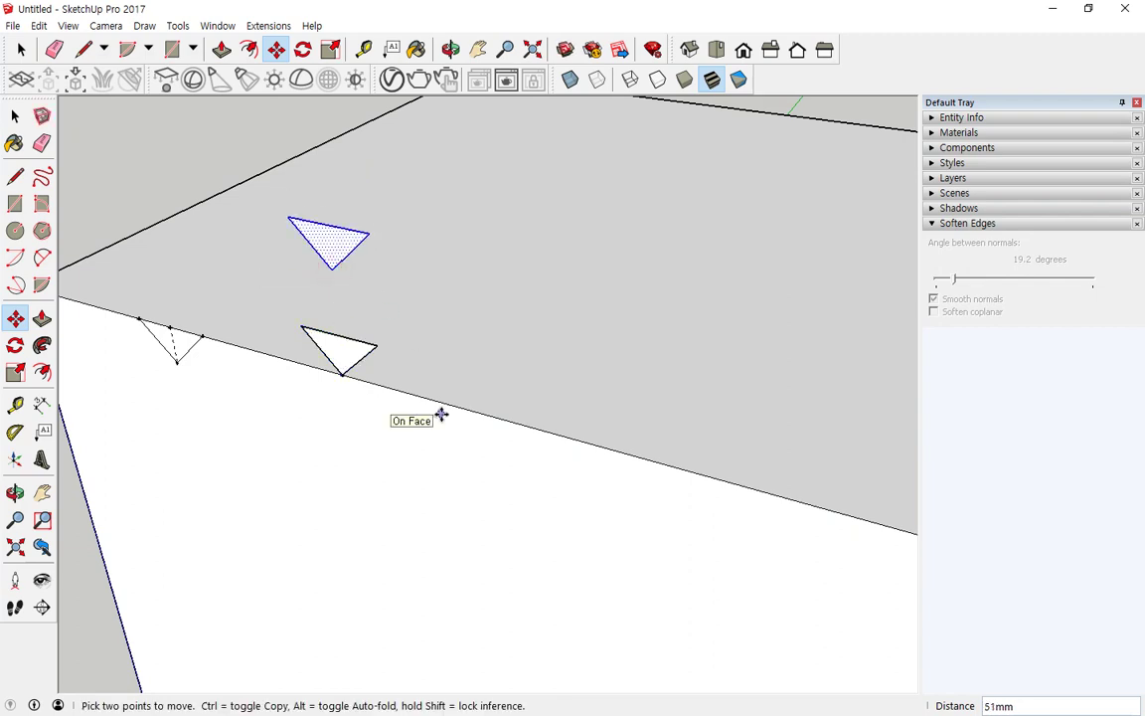
{"action": "left_click", "coordinate": [303, 48]}
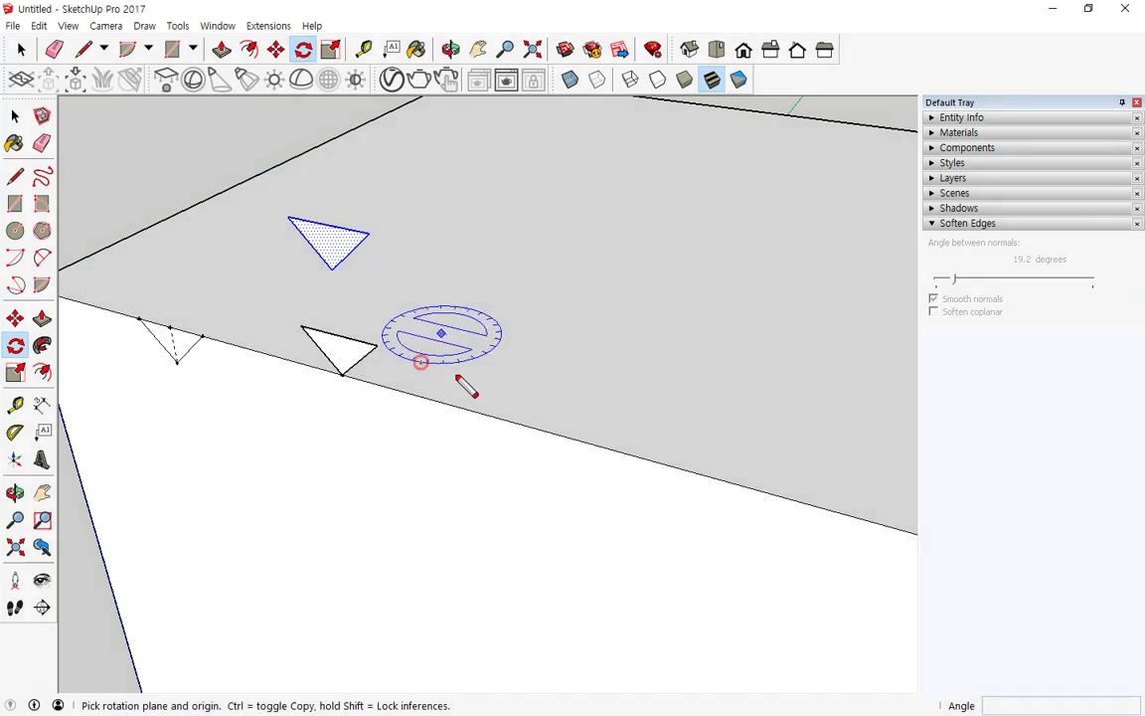
{"action": "mouse_move", "coordinate": [417, 360]}
{"action": "left_mouse_down"}
{"action": "mouse_move", "coordinate": [500, 328]}
{"action": "mouse_move", "coordinate": [447, 298]}
{"action": "mouse_move", "coordinate": [457, 292]}
{"action": "mouse_move", "coordinate": [452, 316]}
{"action": "left_mouse_up"}
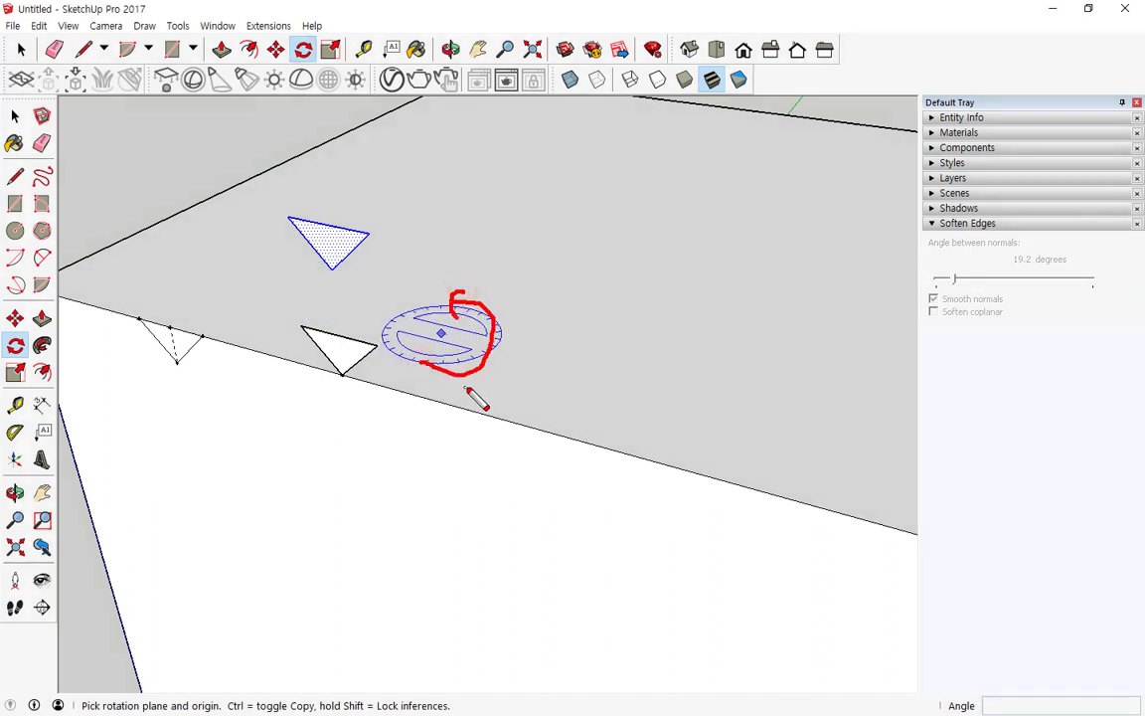
{"action": "key", "text": "Escape"}
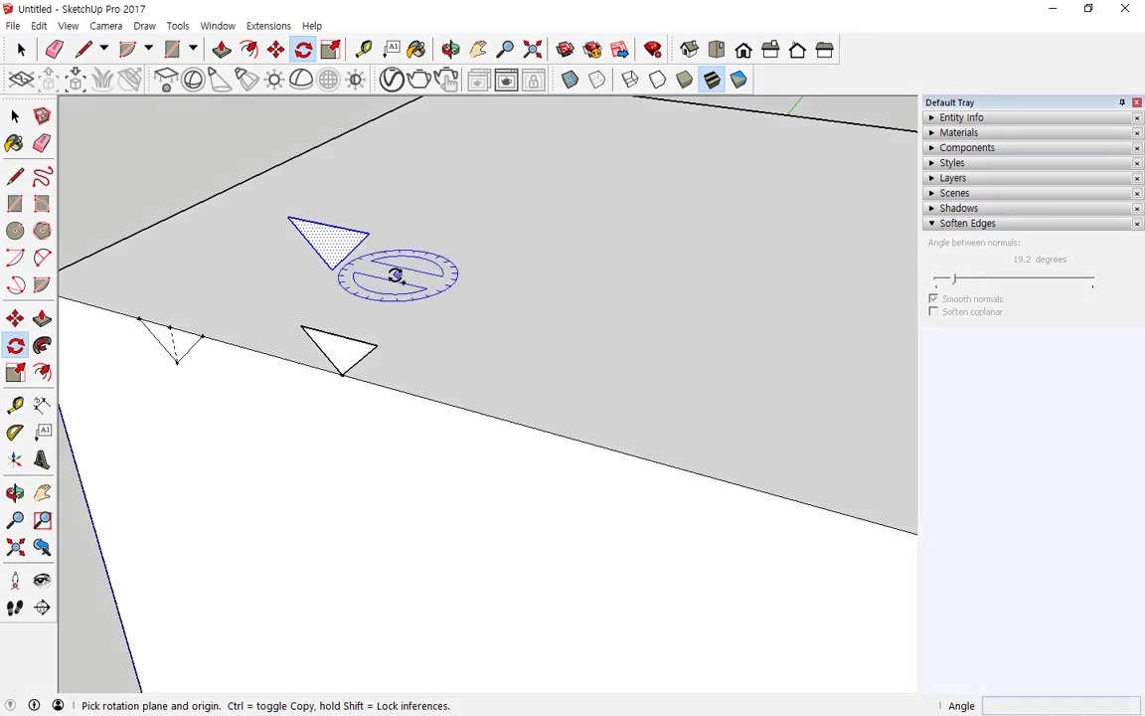
{"action": "key", "text": "Left"}
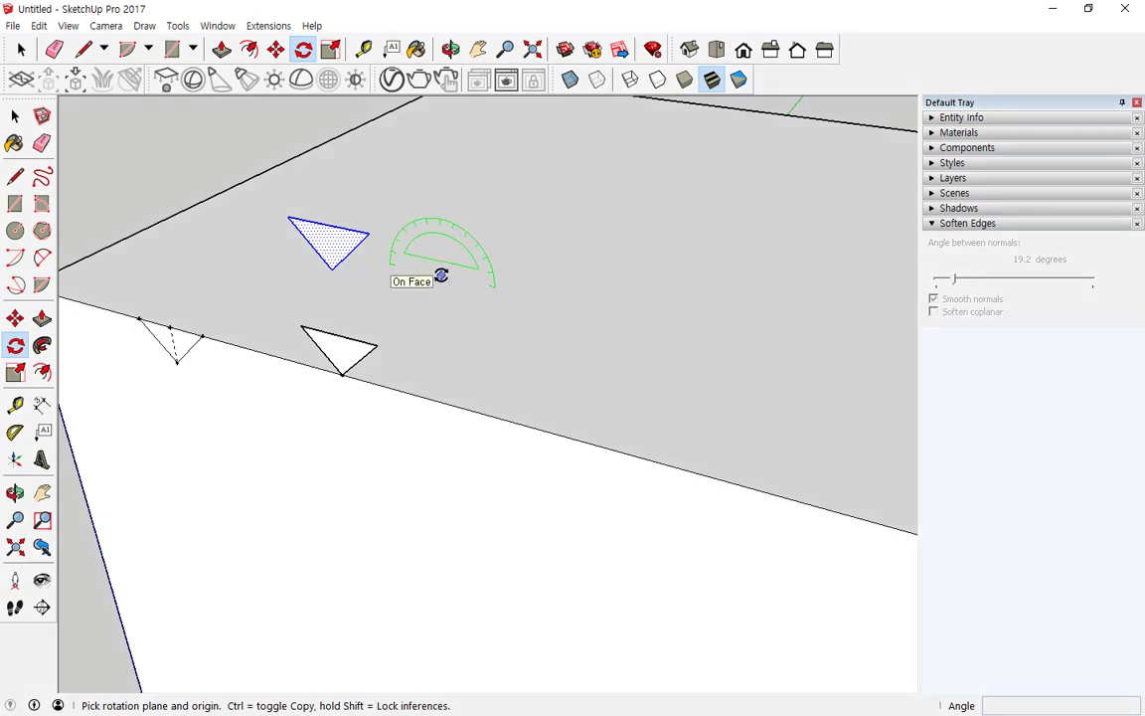
{"action": "mouse_move", "coordinate": [495, 286]}
{"action": "left_mouse_down"}
{"action": "mouse_move", "coordinate": [462, 218]}
{"action": "mouse_move", "coordinate": [375, 251]}
{"action": "left_mouse_up"}
{"action": "key", "text": "Escape"}
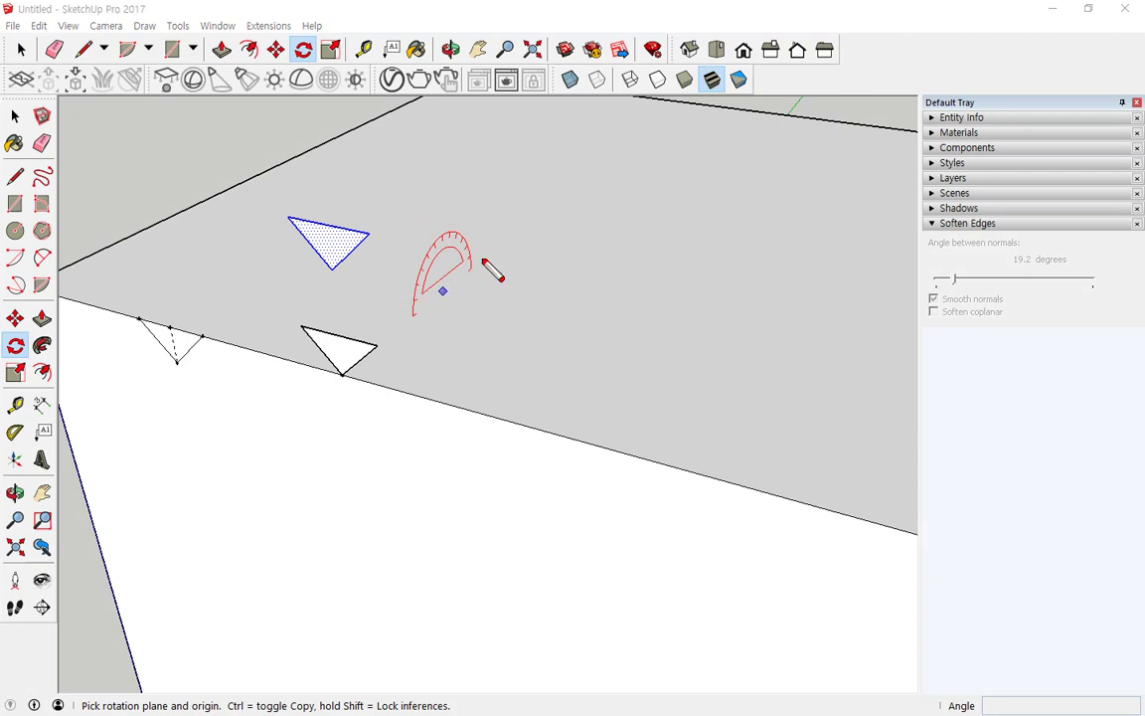
{"action": "mouse_move", "coordinate": [471, 265]}
{"action": "left_mouse_down"}
{"action": "mouse_move", "coordinate": [438, 236]}
{"action": "mouse_move", "coordinate": [423, 316]}
{"action": "mouse_move", "coordinate": [402, 297]}
{"action": "mouse_move", "coordinate": [415, 309]}
{"action": "left_mouse_up"}
{"action": "key", "text": "Escape"}
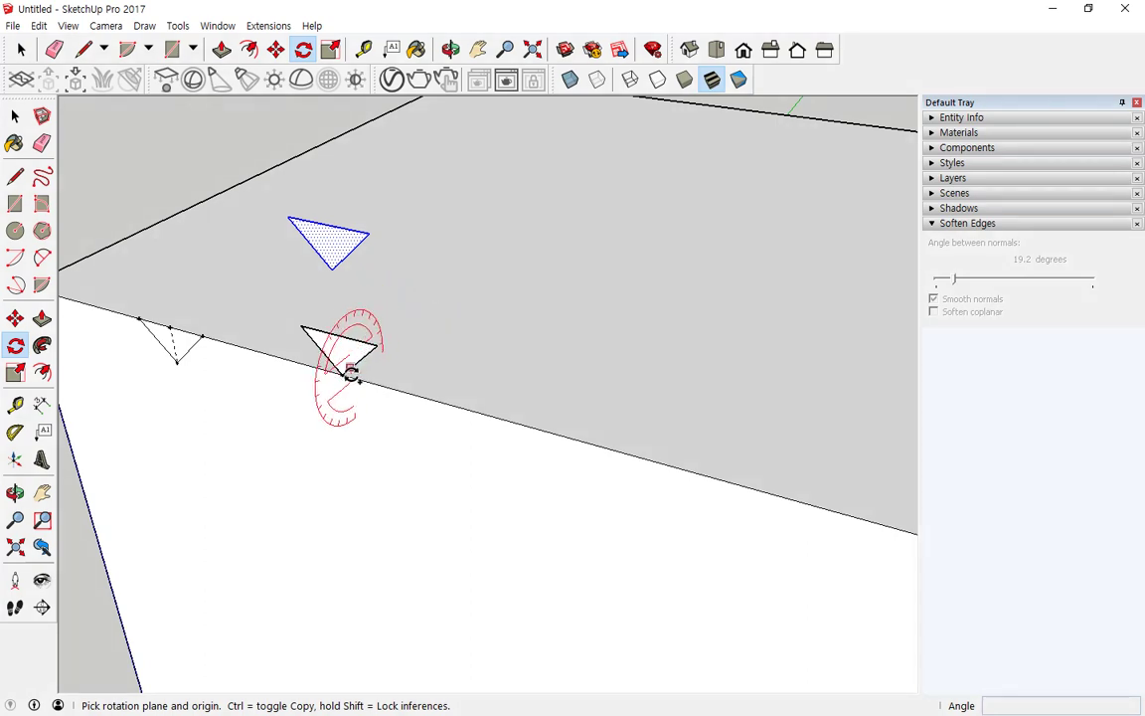
Rotate the triangle at the second front-edge guide point 90 degrees around its lower tip about the red axis, laying it flat outward from the front face
{"action": "key", "text": "space"}
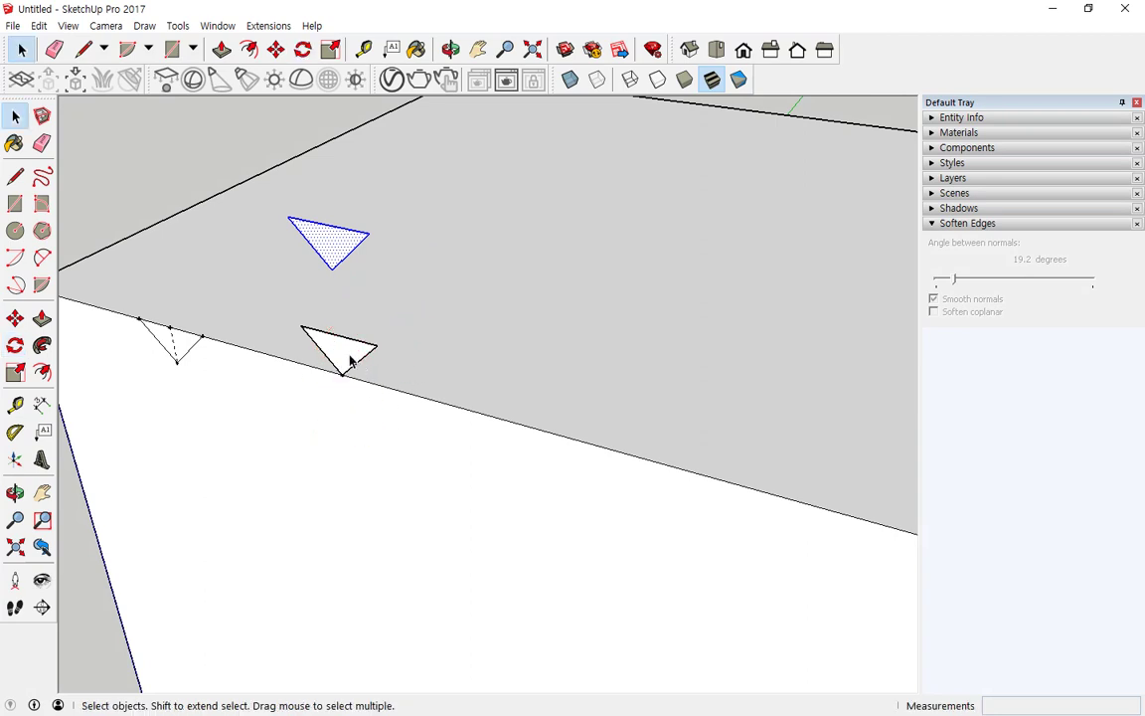
{"action": "left_click", "coordinate": [347, 366]}
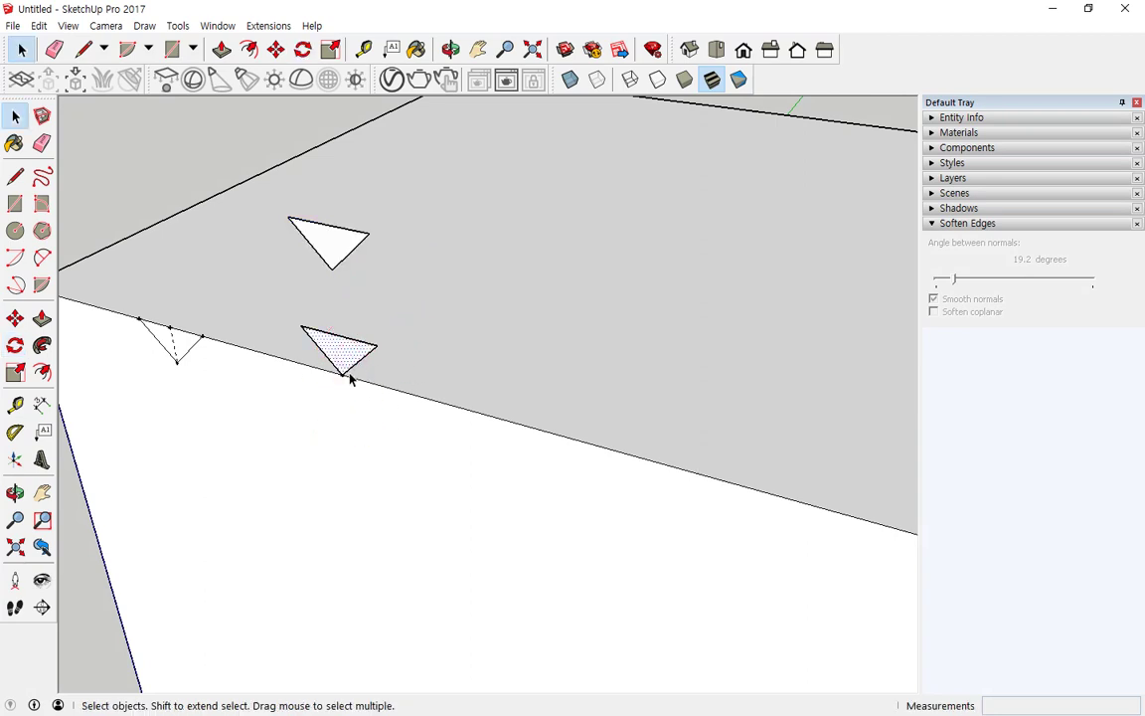
{"action": "left_click", "coordinate": [302, 48]}
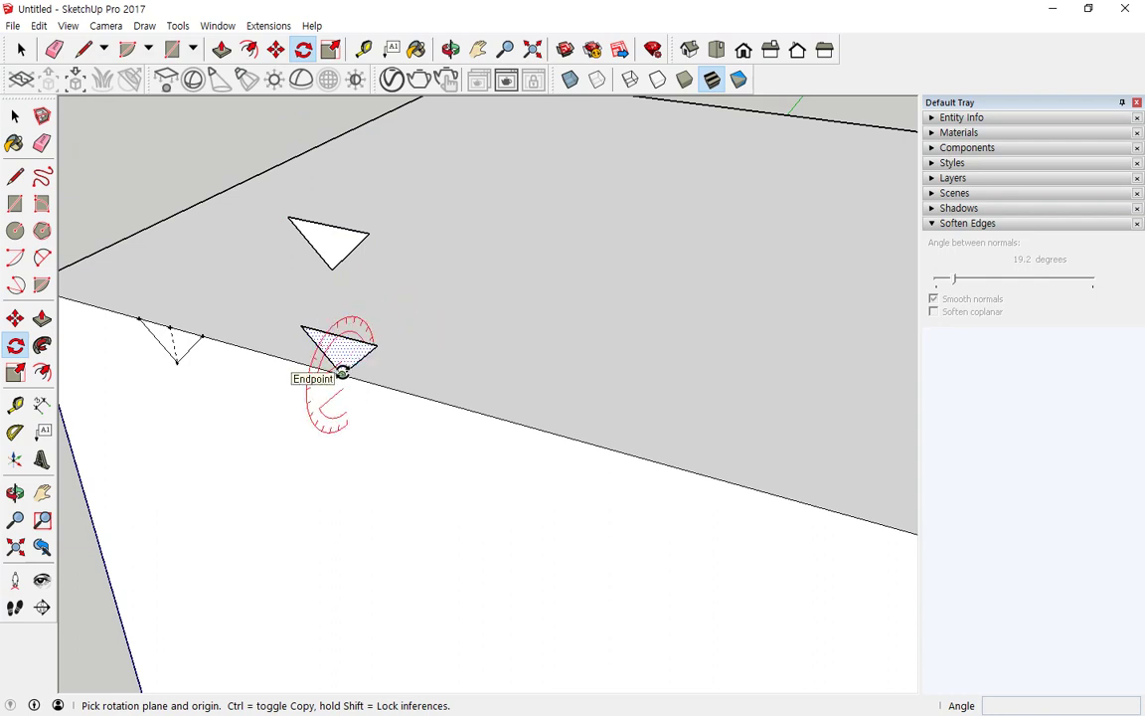
{"action": "left_click", "coordinate": [342, 373]}
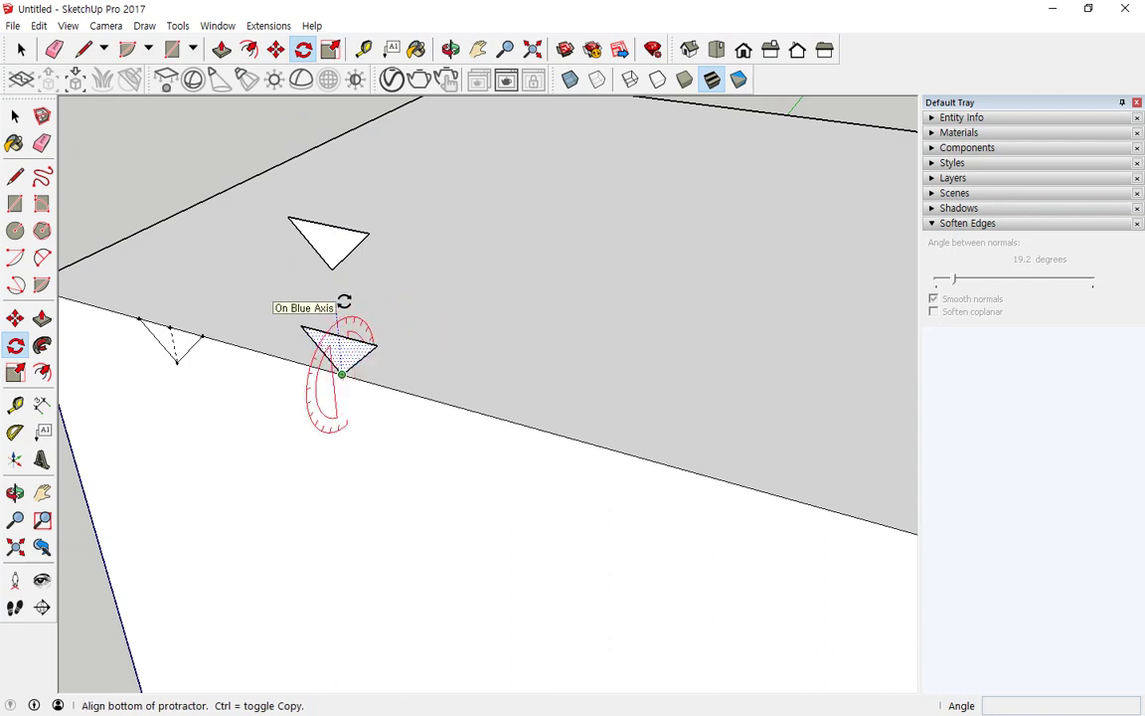
{"action": "left_click", "coordinate": [344, 300]}
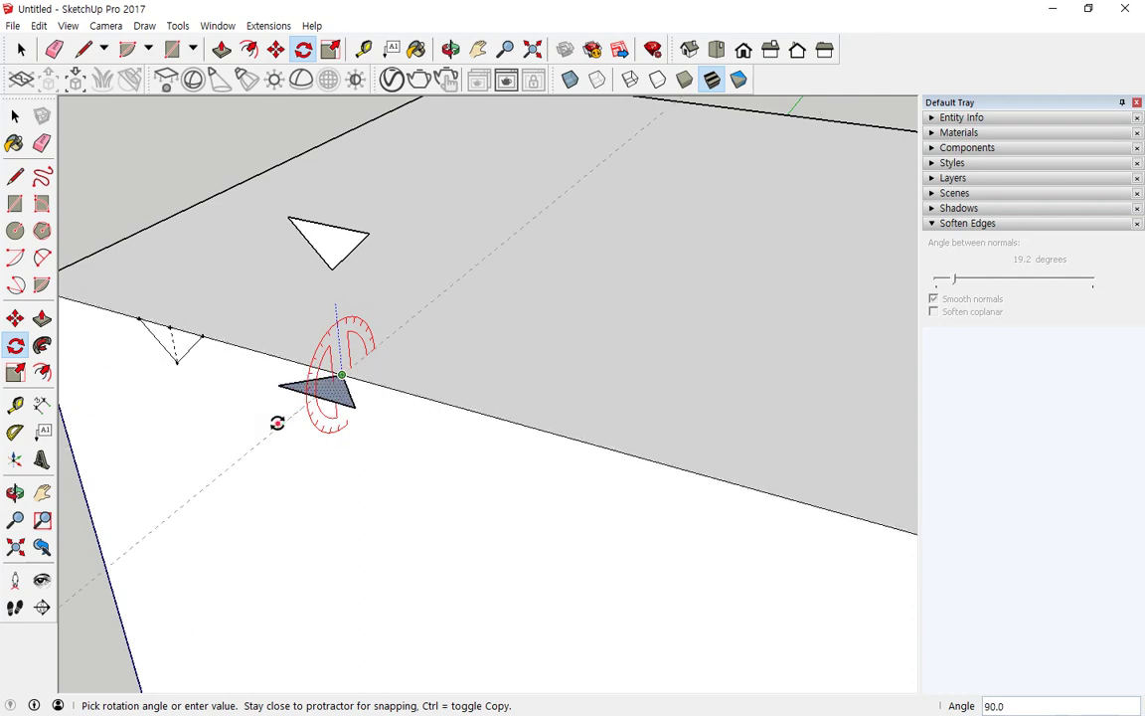
{"action": "left_click", "coordinate": [276, 422]}
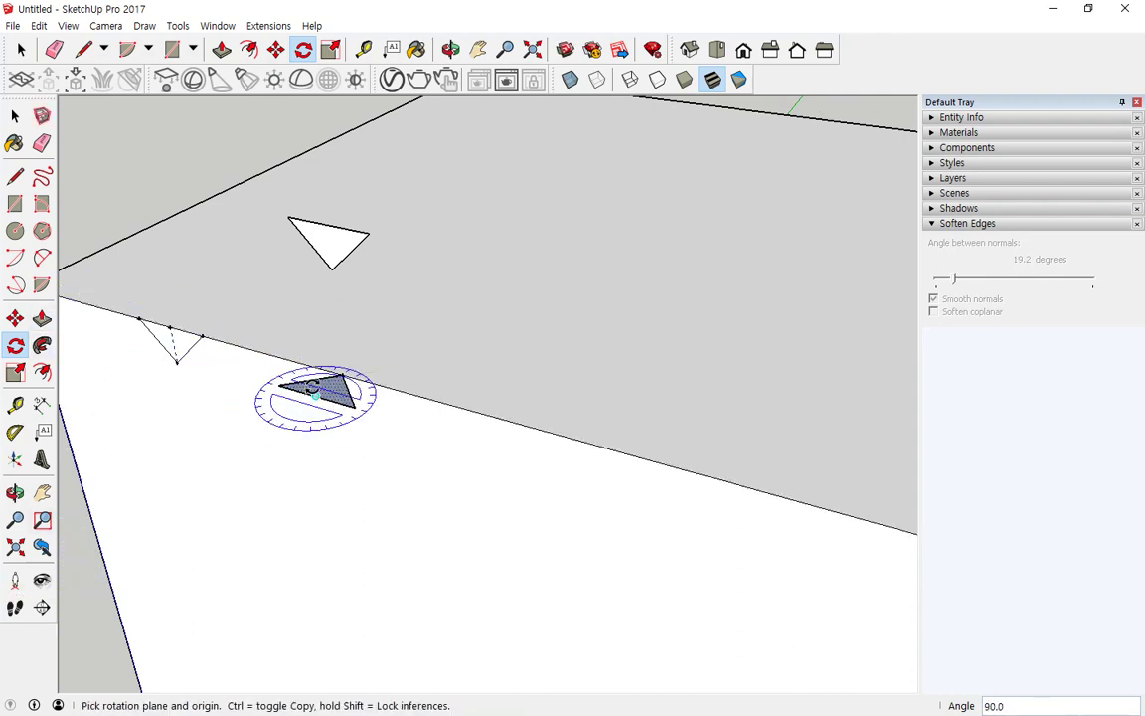
Copy the flat triangle about 48 mm along the green axis, away from the front face
{"action": "left_click", "coordinate": [276, 49]}
{"action": "left_click", "coordinate": [342, 375]}
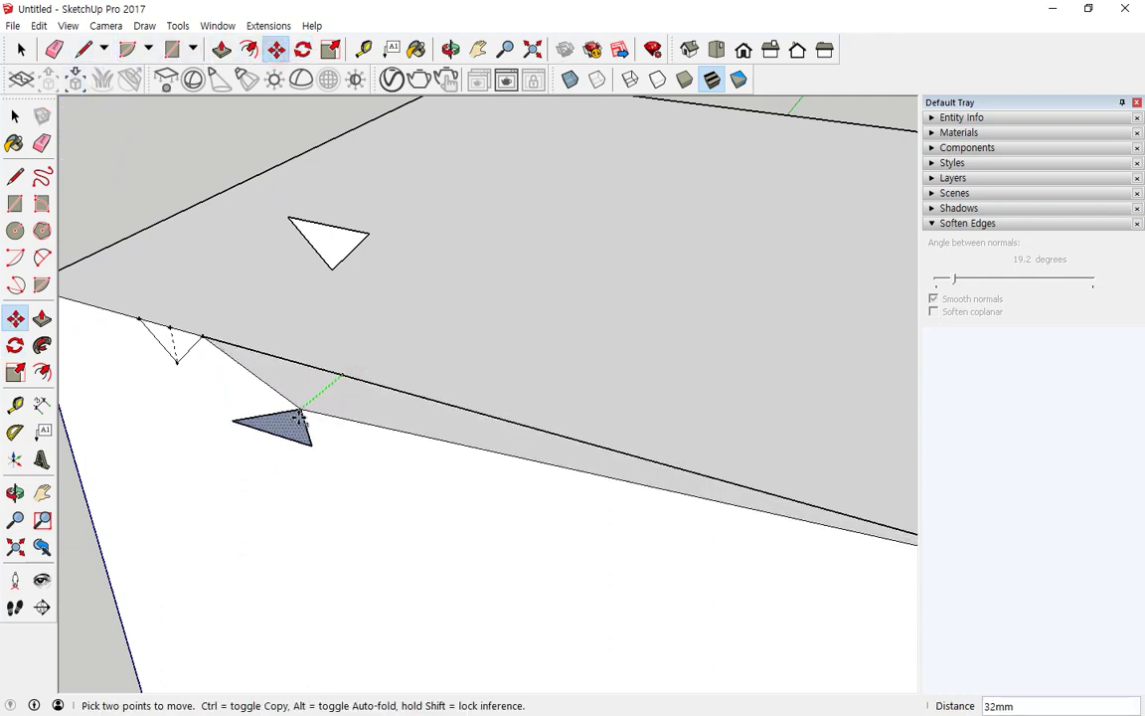
{"action": "key", "text": "ctrl"}
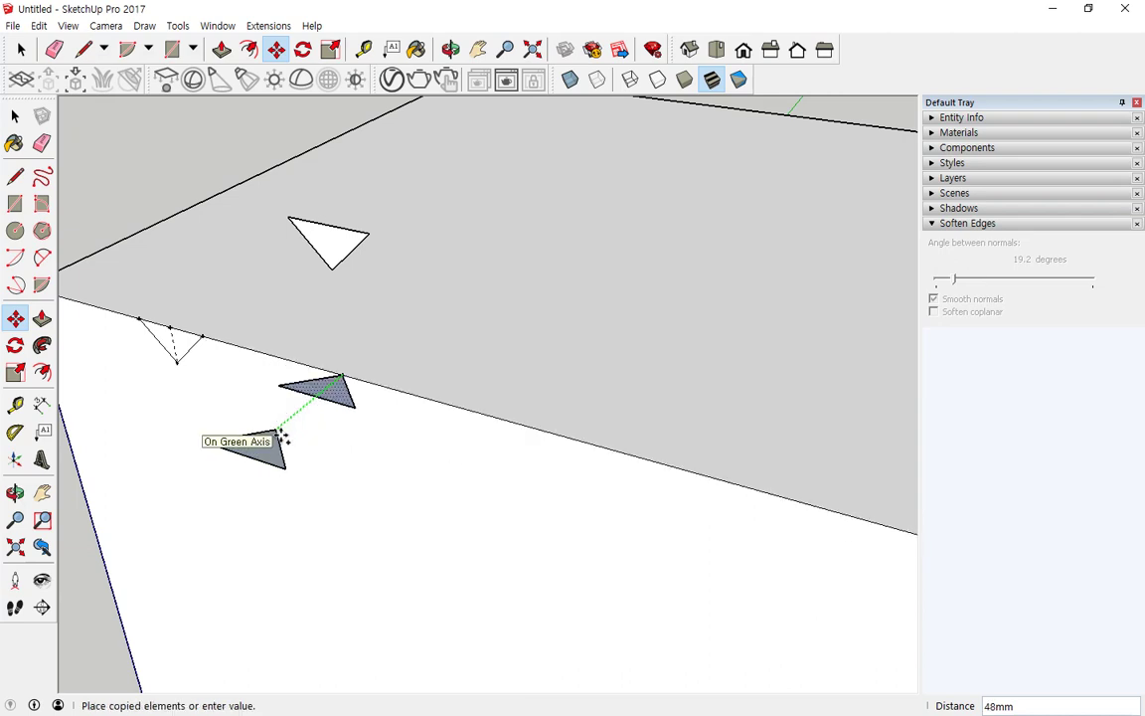
{"action": "left_click", "coordinate": [283, 455]}
Select the flat triangle at the front-edge guide point and copy it by its tip to the guide point on the adjoining top edge
{"action": "key", "text": "space"}
{"action": "left_click", "coordinate": [329, 397]}
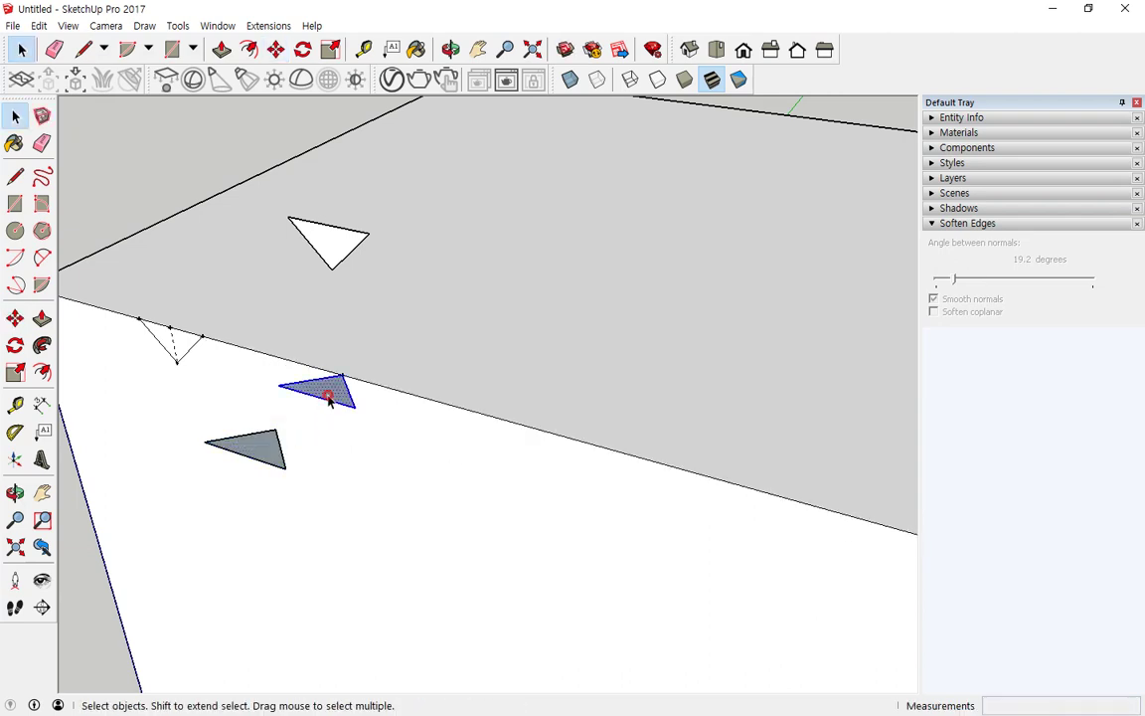
{"action": "scroll", "coordinate": [325, 335], "scroll_direction": "down", "scroll_amount": 5}
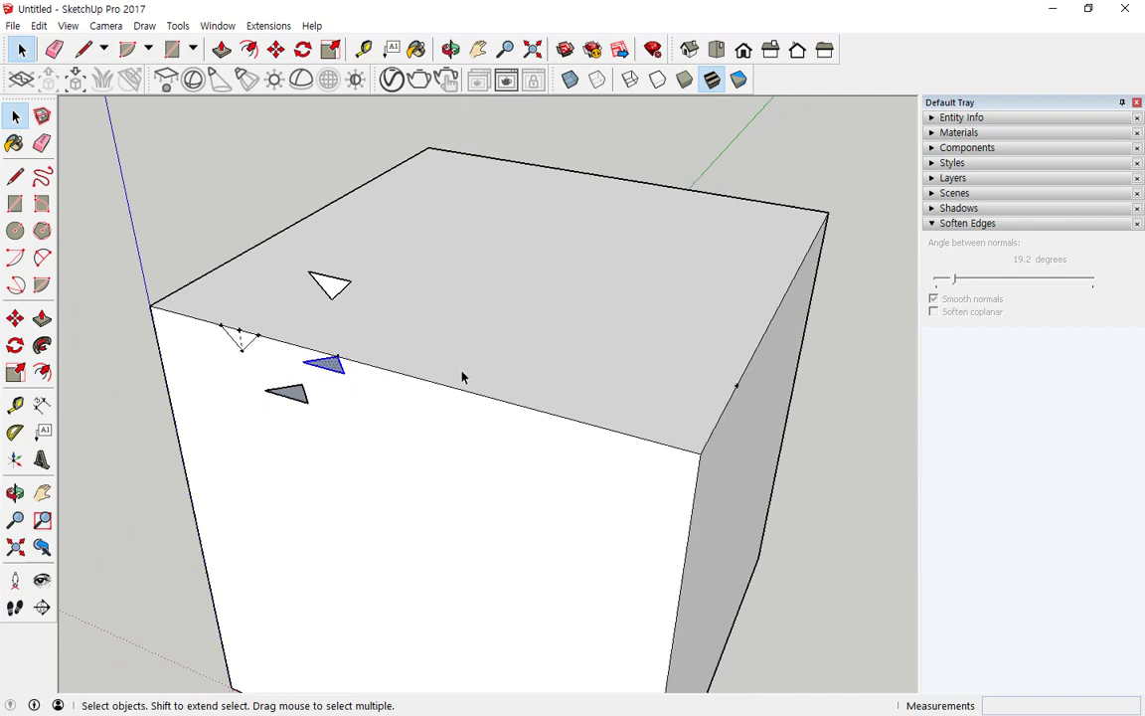
{"action": "middle_click_drag", "start_coordinate": [460, 376], "coordinate": [580, 466]}
{"action": "key", "text": "ctrl+alt+d"}
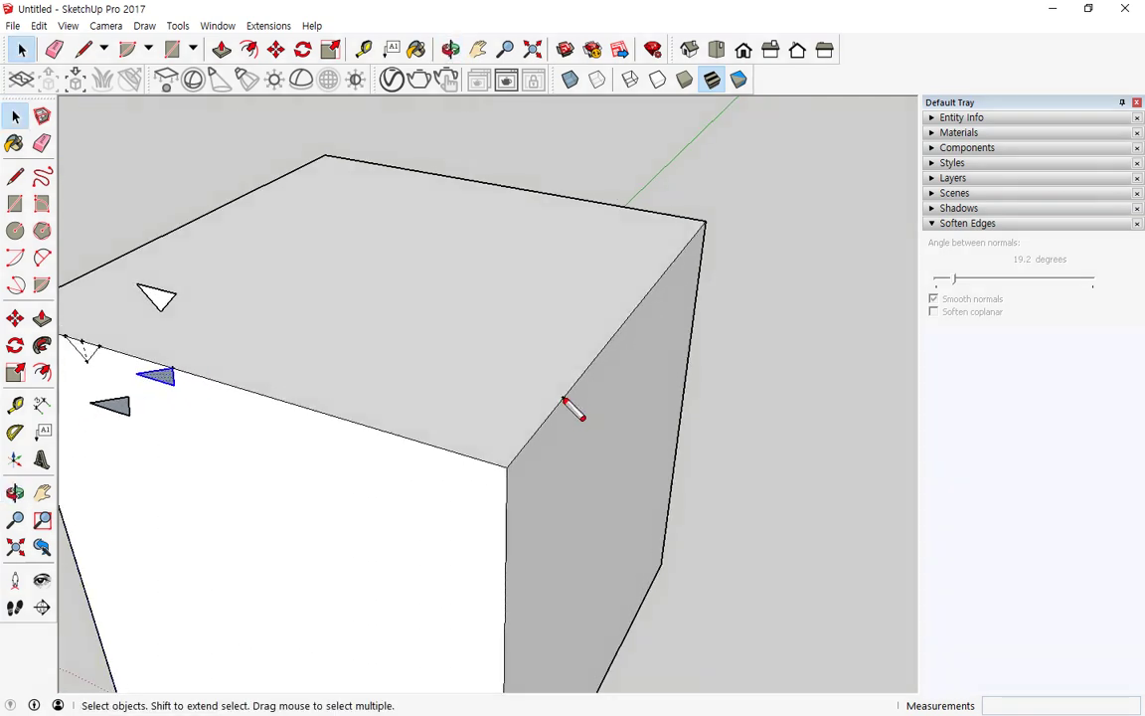
{"action": "mouse_move", "coordinate": [563, 398]}
{"action": "left_mouse_down"}
{"action": "mouse_move", "coordinate": [597, 402]}
{"action": "mouse_move", "coordinate": [575, 412]}
{"action": "mouse_move", "coordinate": [654, 450]}
{"action": "mouse_move", "coordinate": [548, 480]}
{"action": "mouse_move", "coordinate": [651, 377]}
{"action": "left_mouse_up"}
{"action": "key", "text": "Escape"}
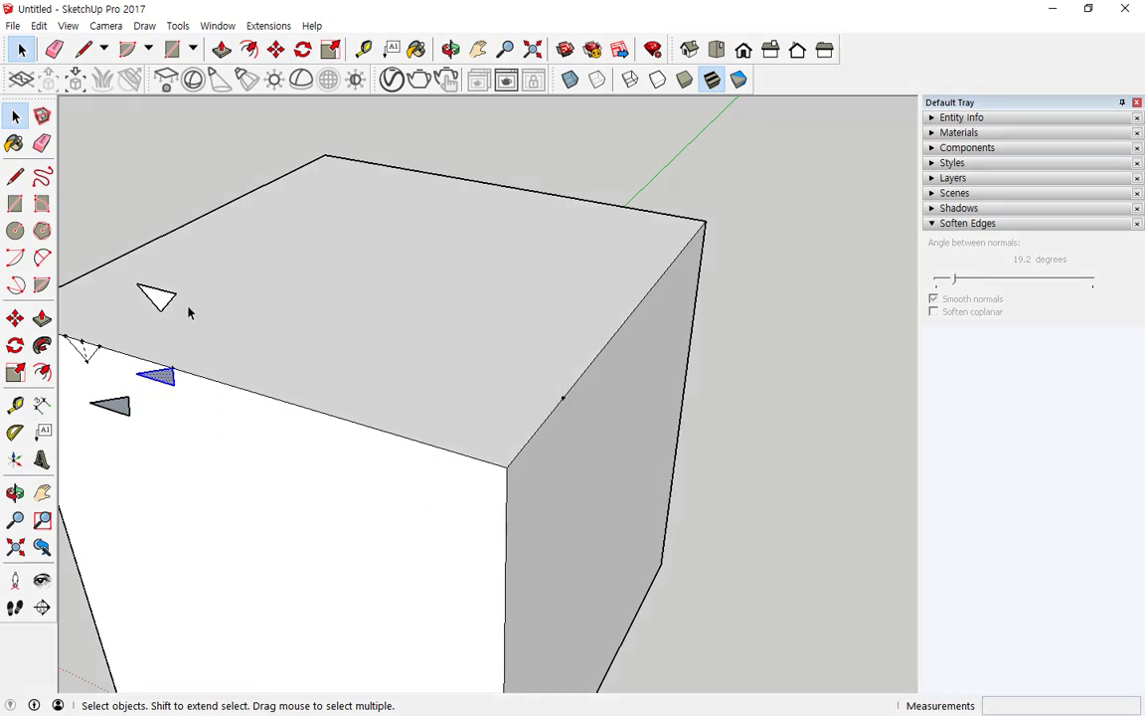
{"action": "left_click", "coordinate": [275, 49]}
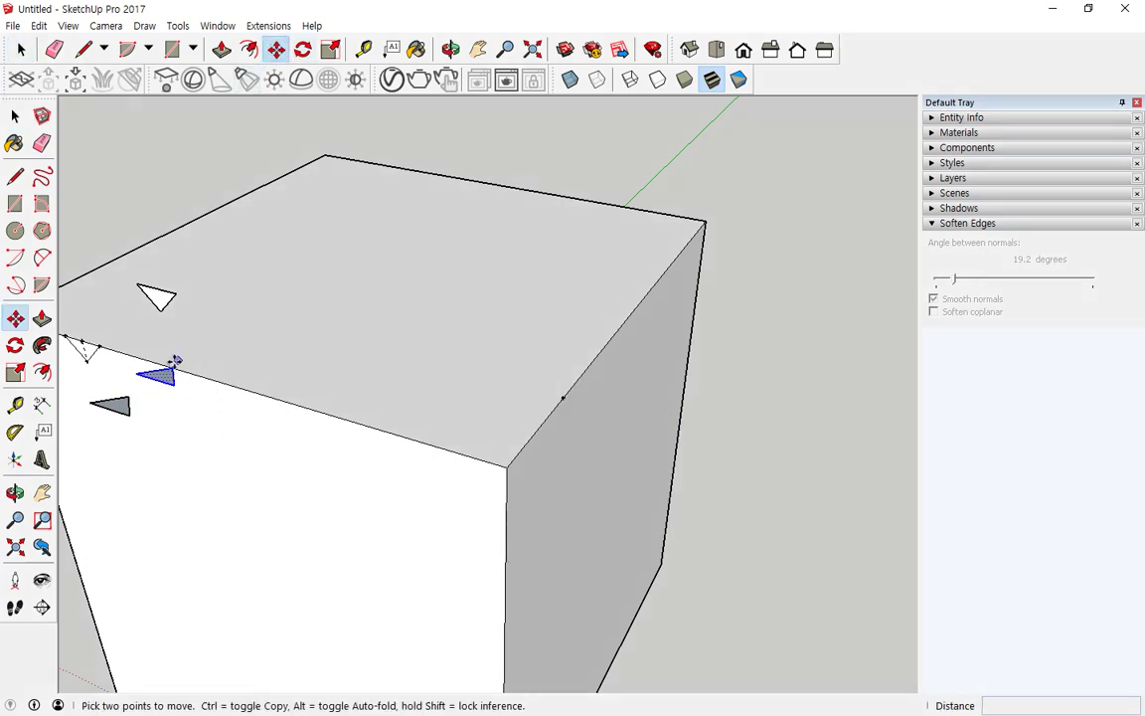
{"action": "left_click", "coordinate": [172, 368]}
{"action": "key", "text": "ctrl"}
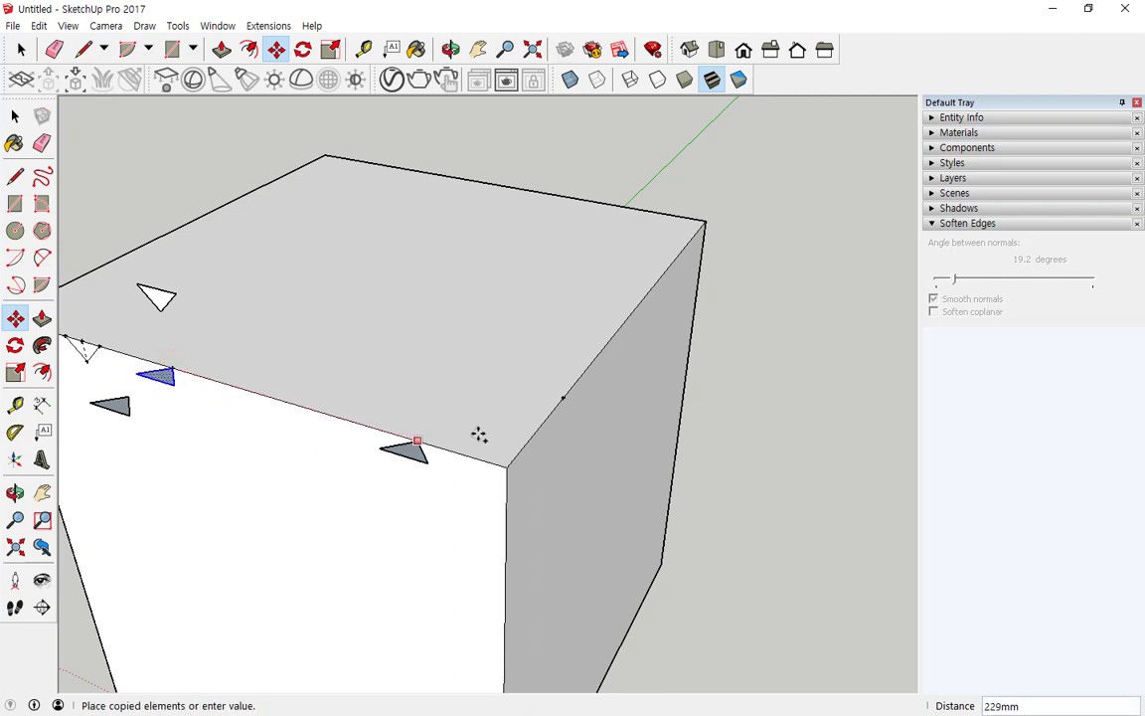
{"action": "left_click", "coordinate": [566, 402]}
Make a copy of the flat triangle on the adjoining edge rotated 90 degrees about the blue axis around that edge's guide point
{"action": "scroll", "coordinate": [572, 418], "scroll_direction": "up", "scroll_amount": 2}
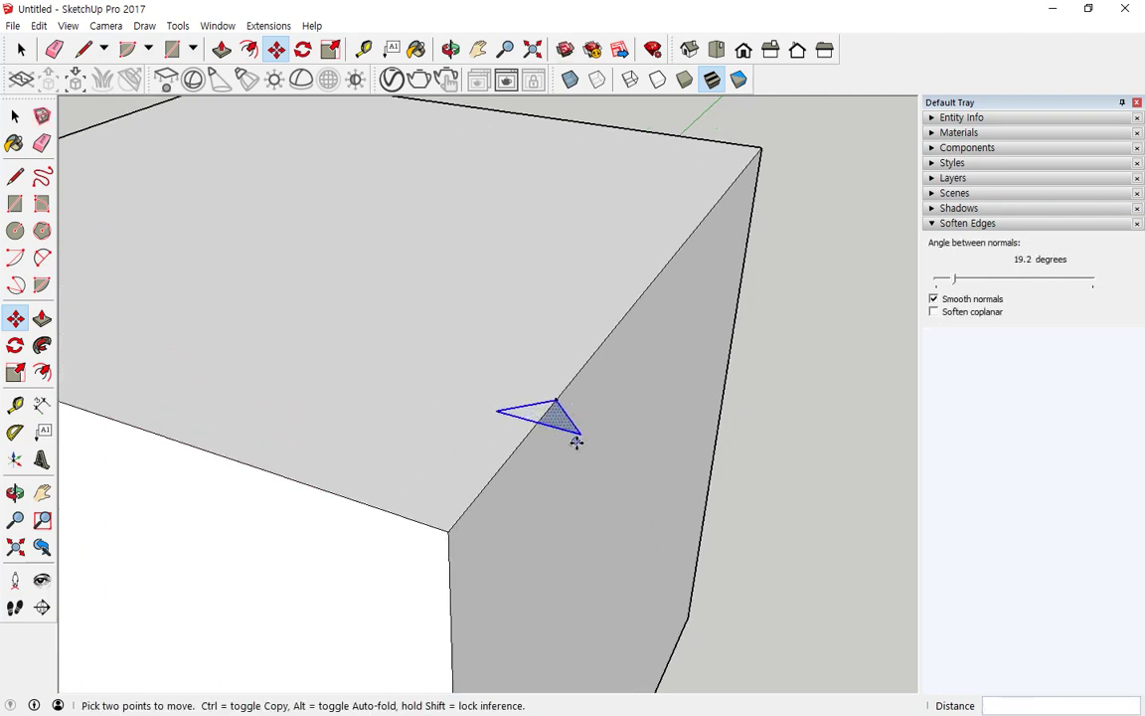
{"action": "left_click", "coordinate": [303, 48]}
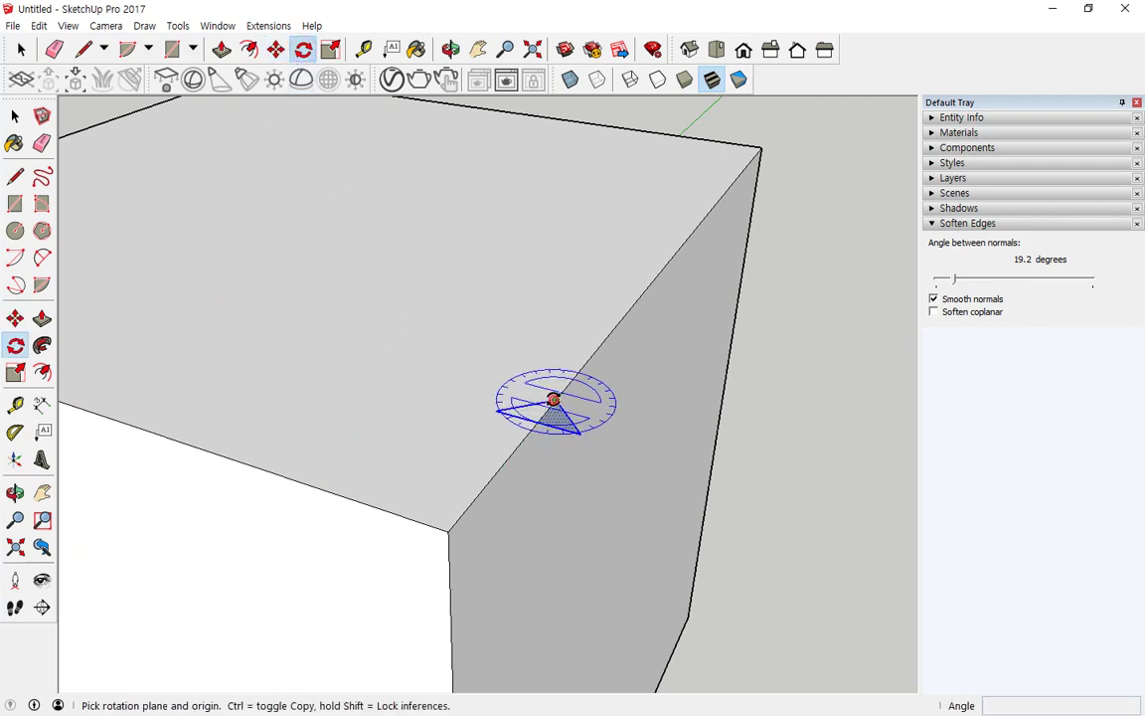
{"action": "left_click", "coordinate": [554, 399]}
{"action": "left_click", "coordinate": [527, 435]}
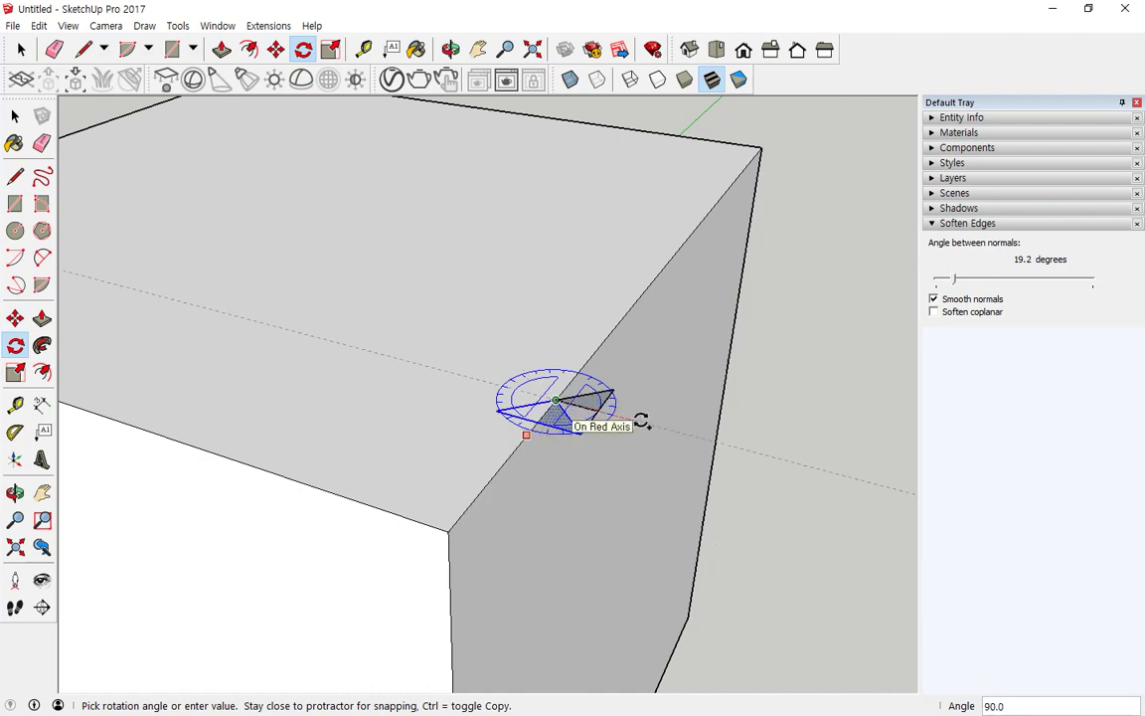
{"action": "left_click", "coordinate": [641, 421]}
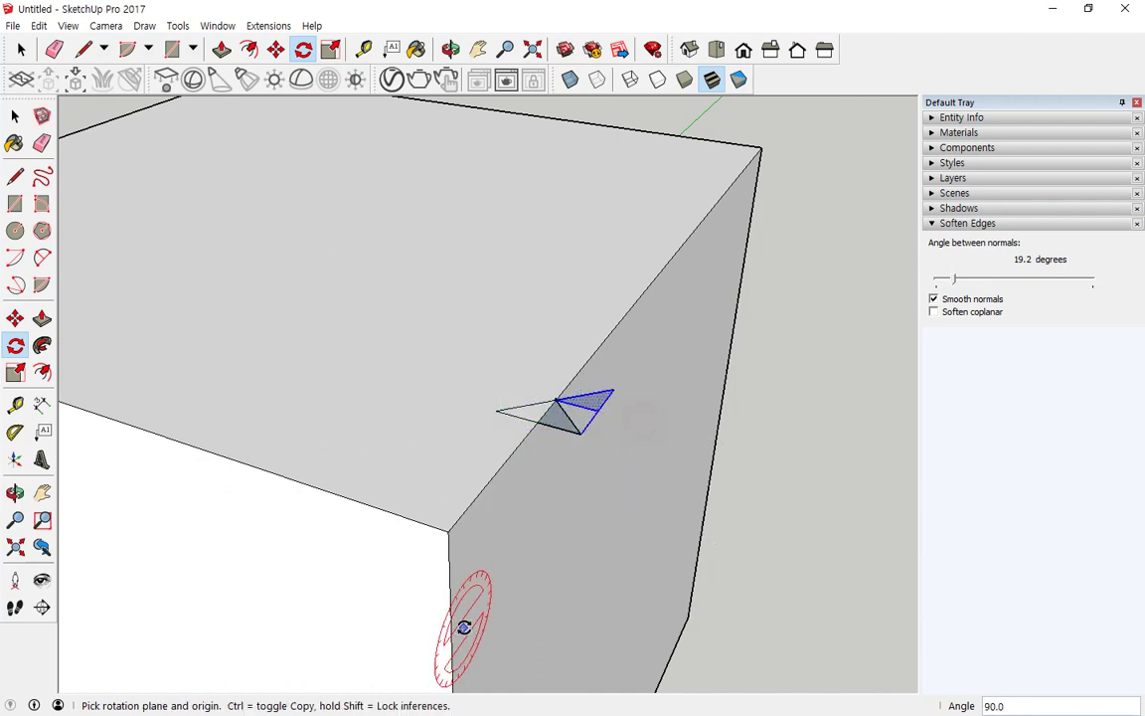
Try to copy the rotated triangle about 38 mm out from the side face, and undo that copy and the rotated copy
{"action": "left_click", "coordinate": [276, 50]}
{"action": "key", "text": "ctrl"}
{"action": "left_click", "coordinate": [555, 401]}
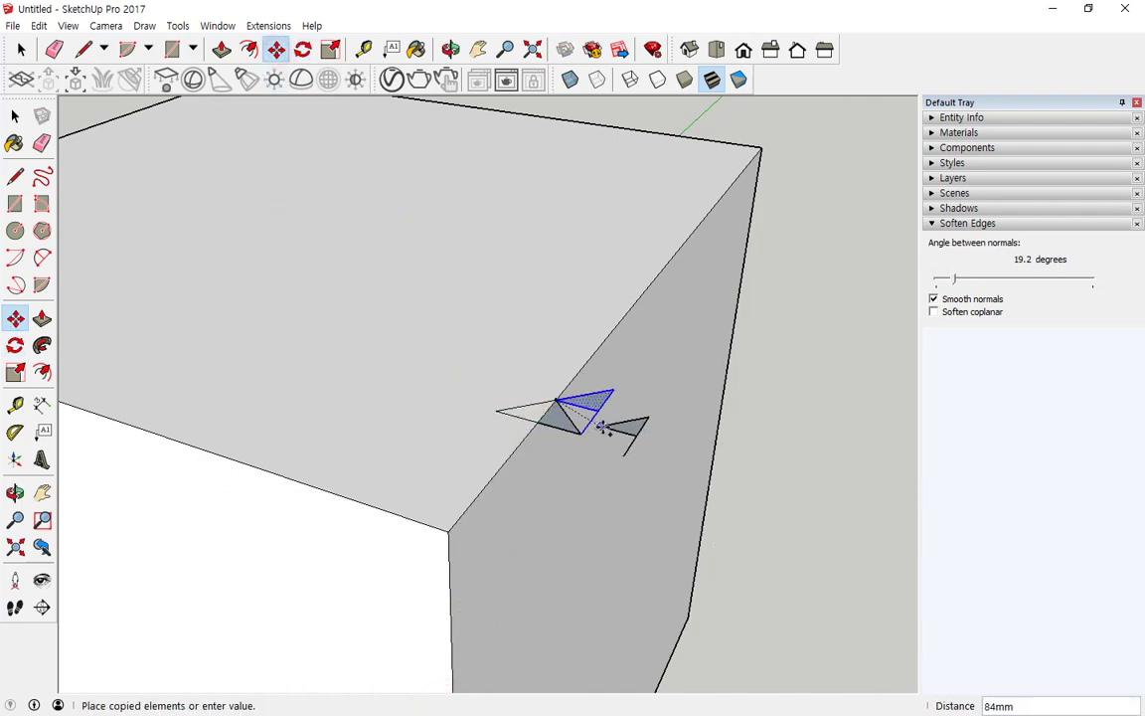
{"action": "left_click", "coordinate": [636, 421]}
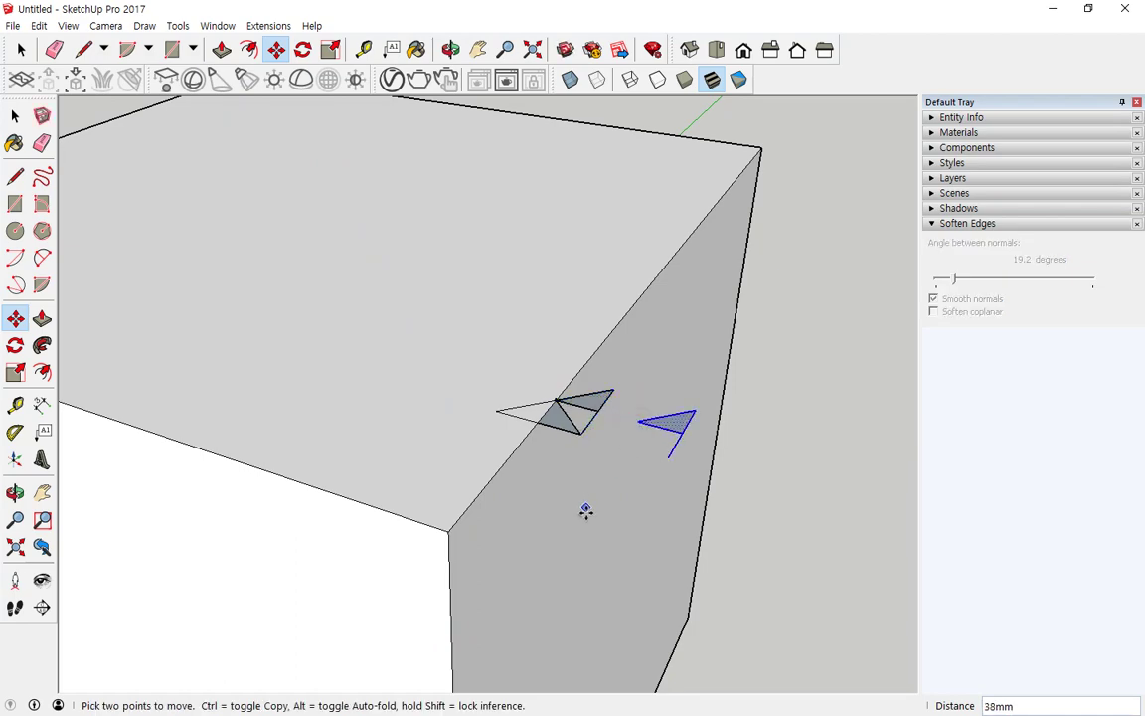
{"action": "key", "text": "ctrl+z"}
{"action": "key", "text": "space"}
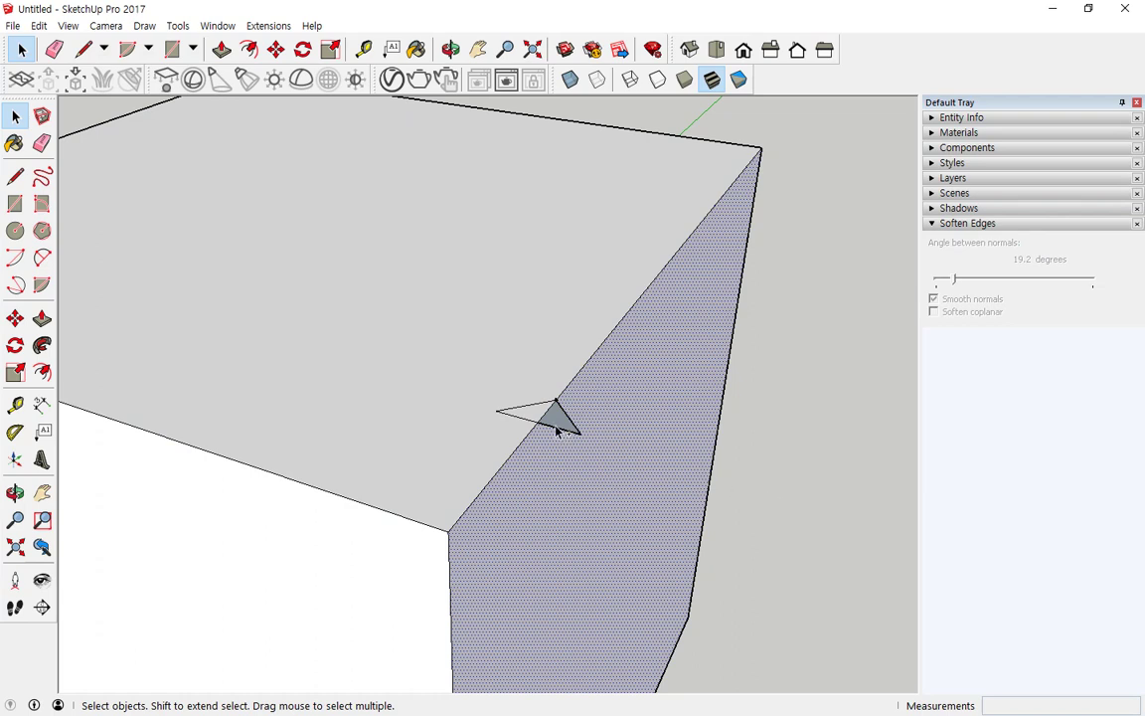
Copy the floating upright triangle with Move, taking the front-edge guide point as base and the adjoining edge's guide point as target
{"action": "middle_click_drag", "start_coordinate": [485, 466], "coordinate": [314, 460]}
{"action": "scroll", "coordinate": [314, 459], "scroll_direction": "up", "scroll_amount": 1}
{"action": "left_click", "coordinate": [283, 376]}
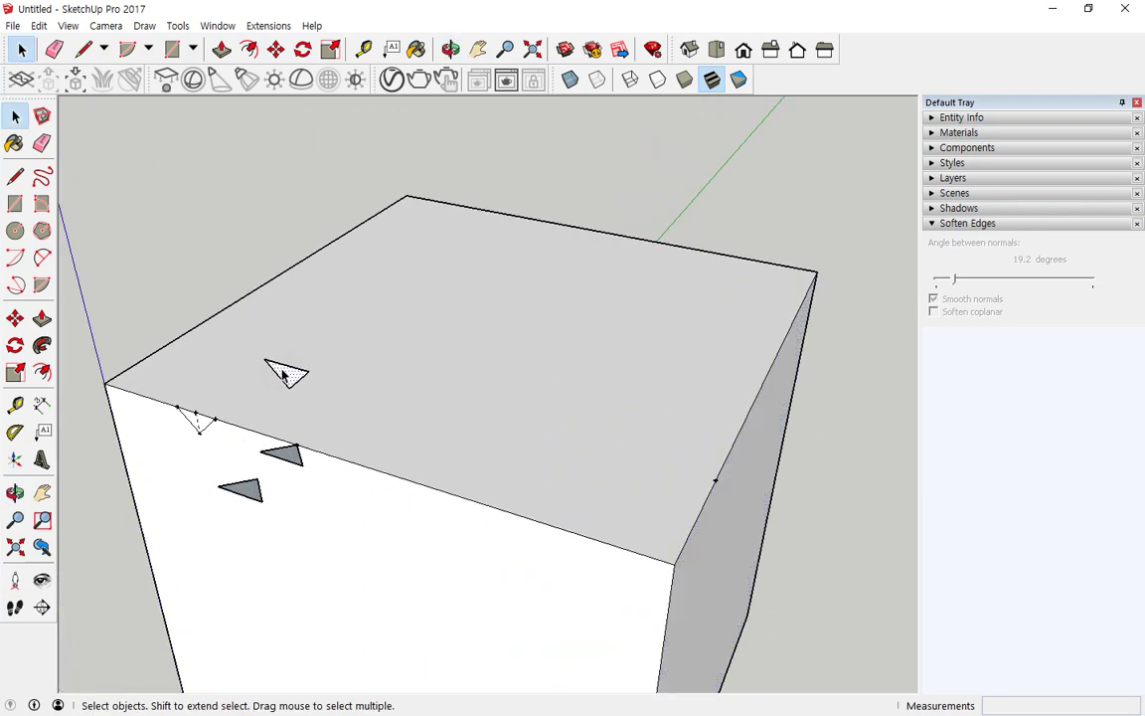
{"action": "left_click", "coordinate": [275, 49]}
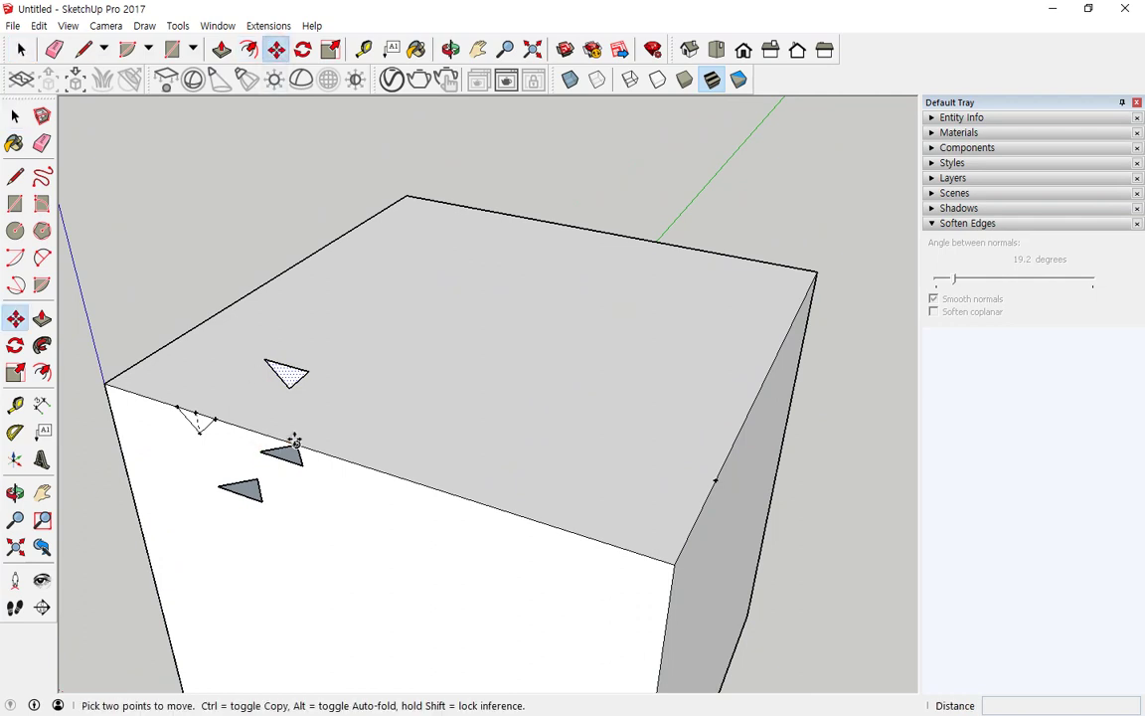
{"action": "key", "text": "ctrl"}
{"action": "left_click", "coordinate": [298, 438]}
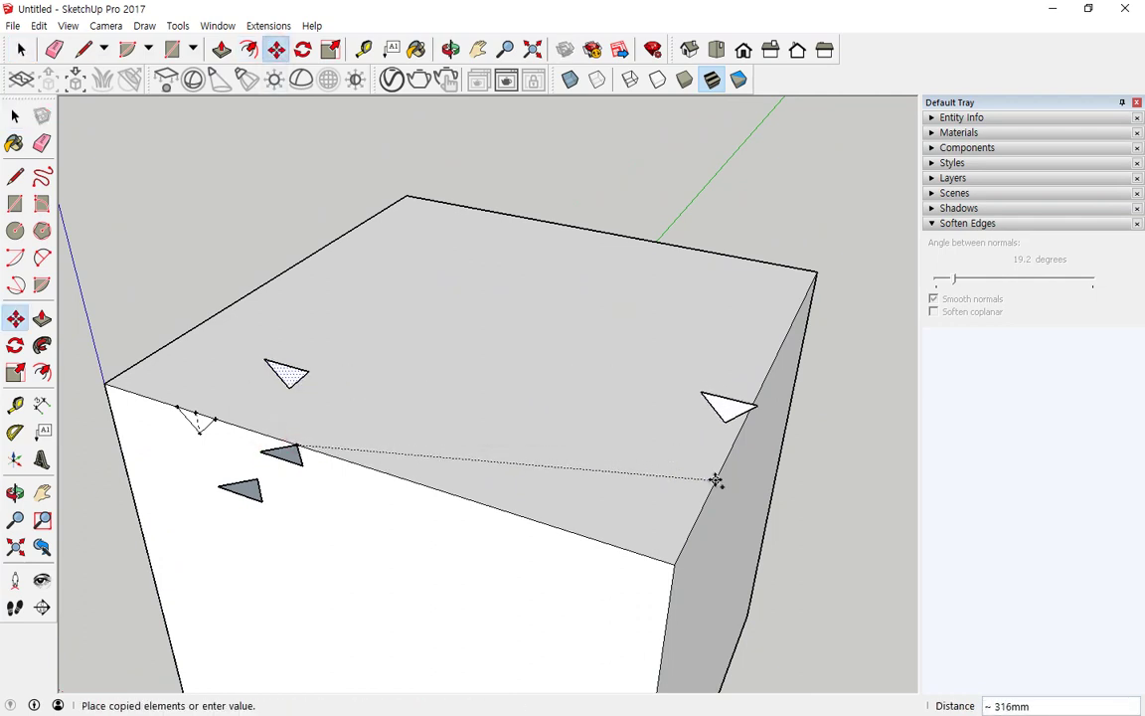
{"action": "left_click", "coordinate": [716, 480]}
Delete the flat triangle touching the second guide point on the front edge
{"action": "middle_click_drag", "start_coordinate": [473, 491], "coordinate": [352, 511]}
{"action": "key", "text": "space"}
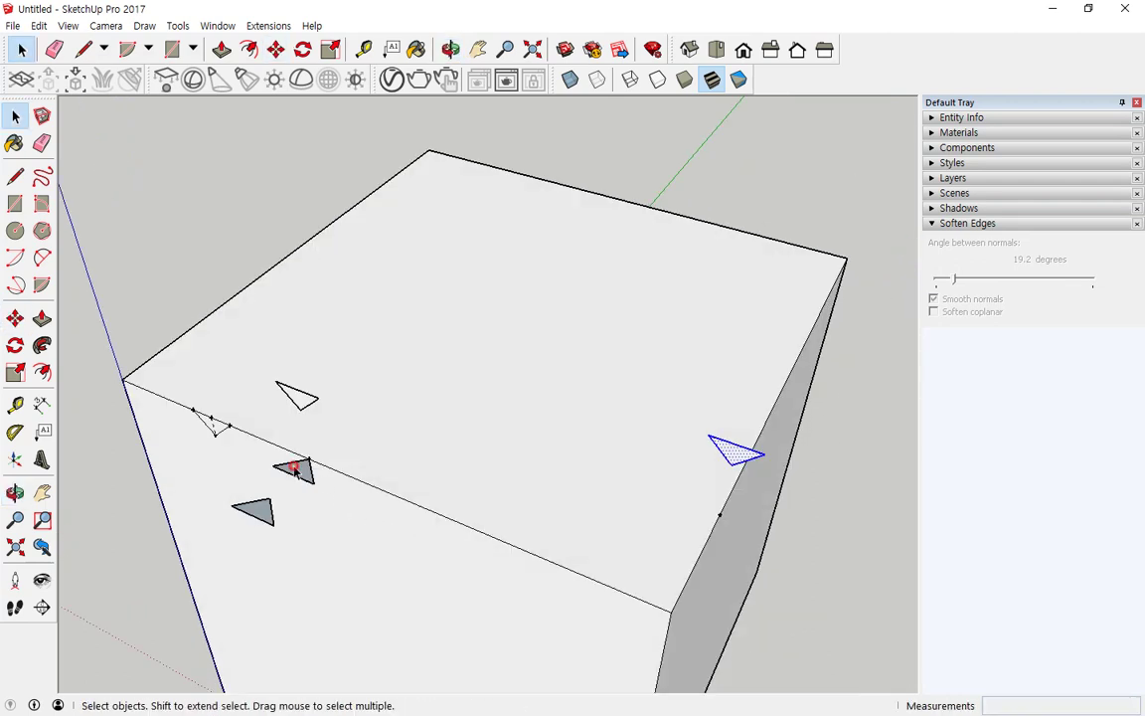
{"action": "key", "text": "Delete"}
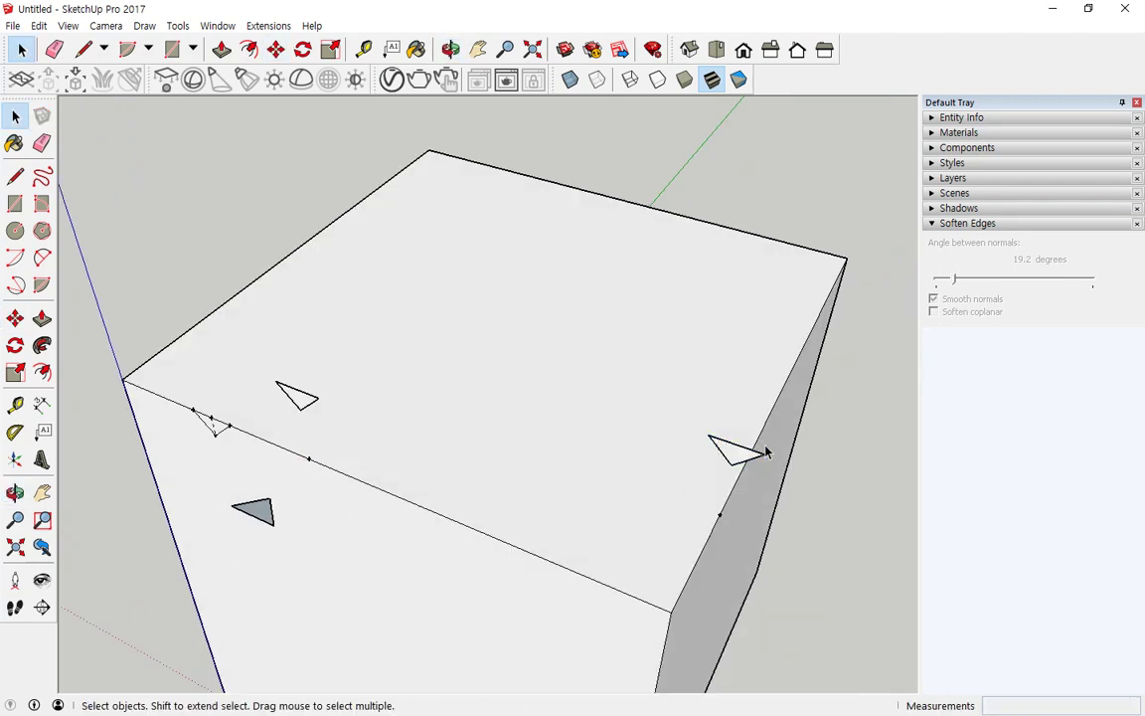
Rotate the triangle above the adjoining edge 90 degrees about the blue axis around that edge's guide point
{"action": "scroll", "coordinate": [766, 453], "scroll_direction": "up", "scroll_amount": 3}
{"action": "key", "text": "e"}
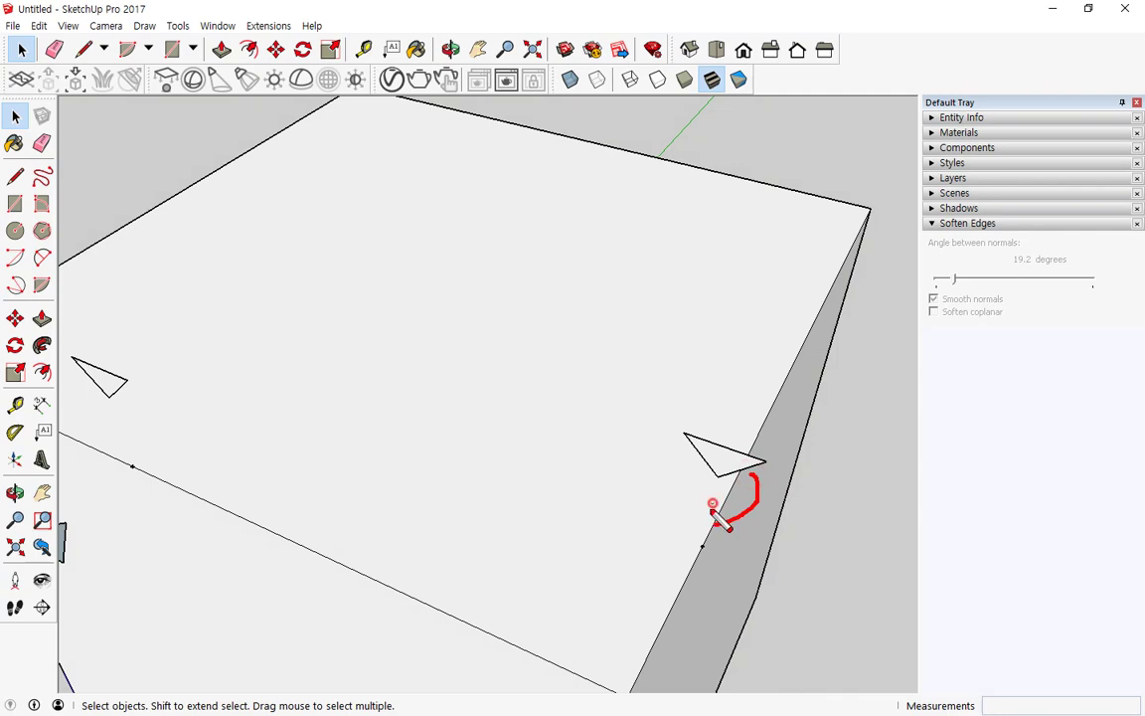
{"action": "left_click", "coordinate": [304, 49]}
{"action": "key", "text": "space"}
{"action": "left_click", "coordinate": [722, 460]}
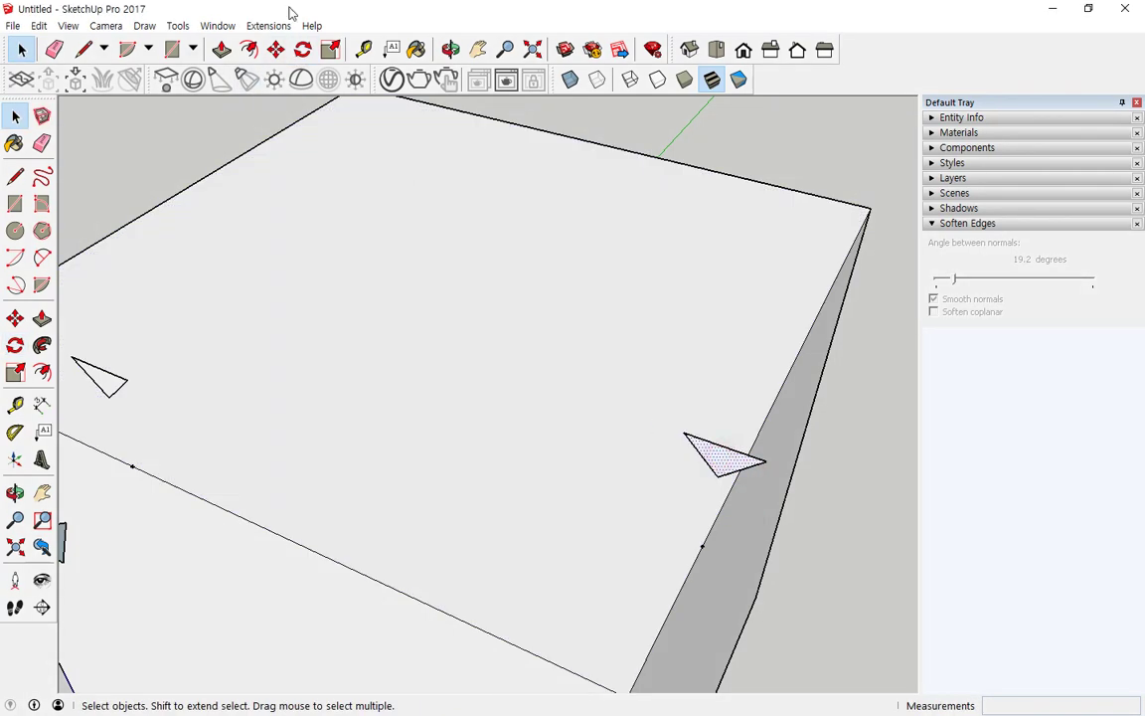
{"action": "left_click", "coordinate": [304, 49]}
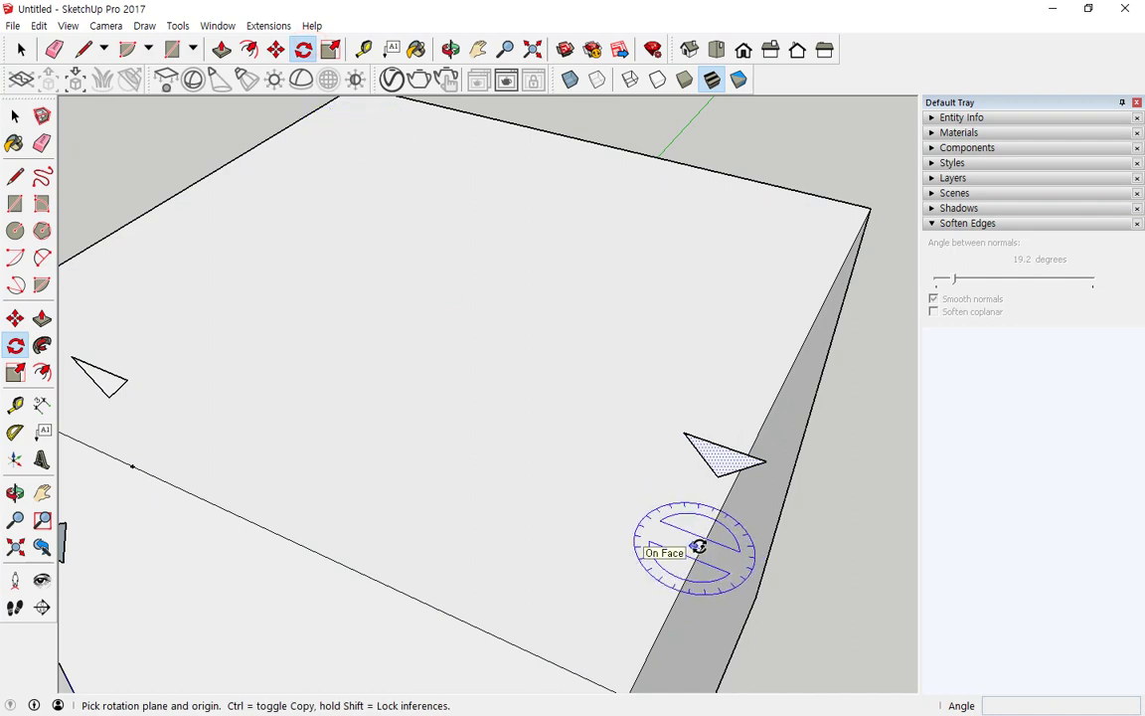
{"action": "left_click", "coordinate": [703, 545]}
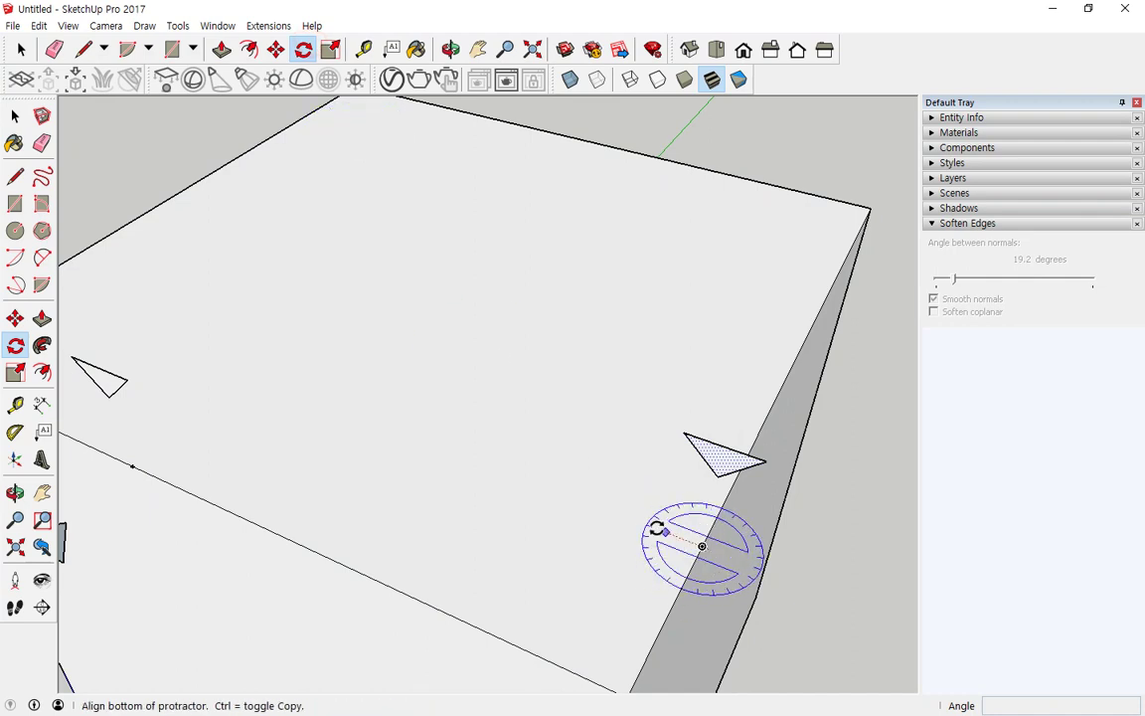
{"action": "left_click", "coordinate": [665, 531]}
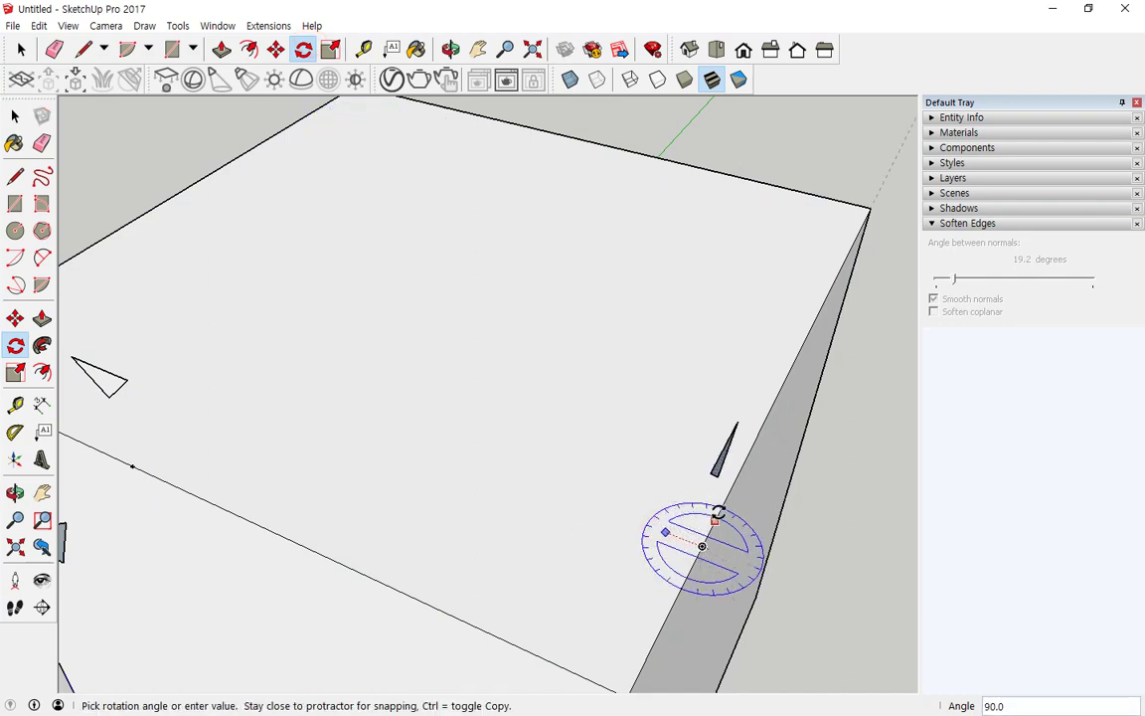
{"action": "left_click", "coordinate": [718, 513]}
Rotate the same triangle 90 degrees about the green axis around the adjoining edge's guide point, so it floats off the side face
{"action": "middle_click_drag", "start_coordinate": [646, 596], "coordinate": [491, 444]}
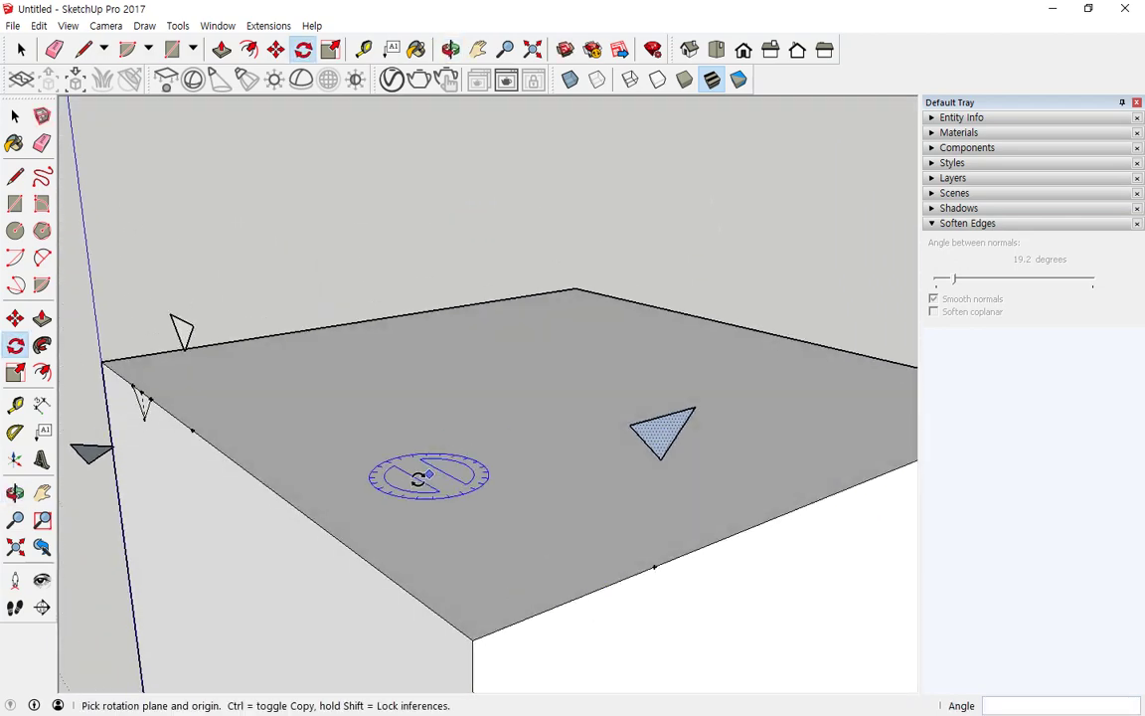
{"action": "middle_click_drag", "start_coordinate": [421, 475], "coordinate": [555, 486]}
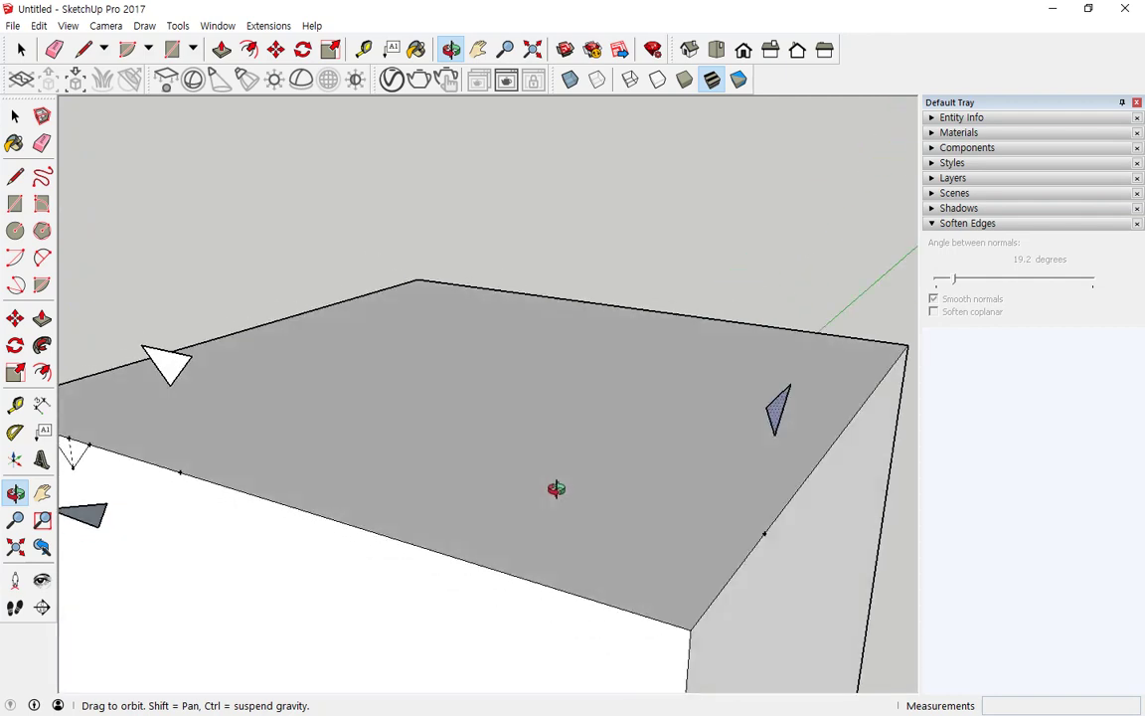
{"action": "left_click", "coordinate": [764, 534]}
{"action": "left_click", "coordinate": [770, 438]}
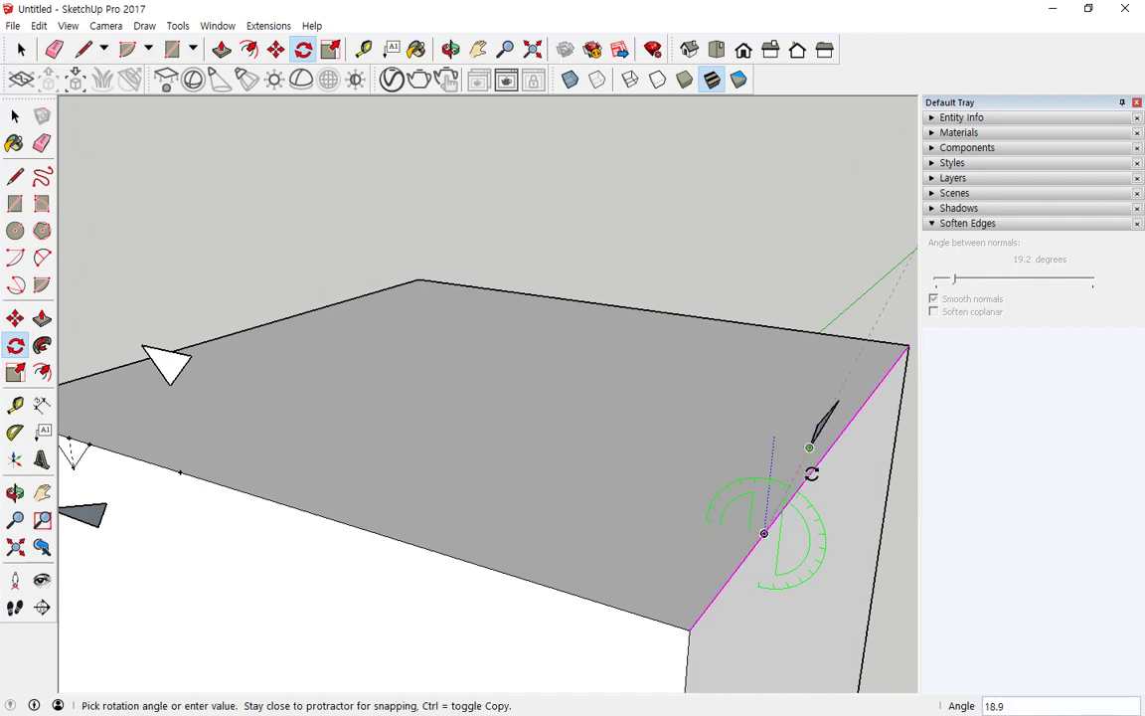
{"action": "left_click", "coordinate": [845, 554]}
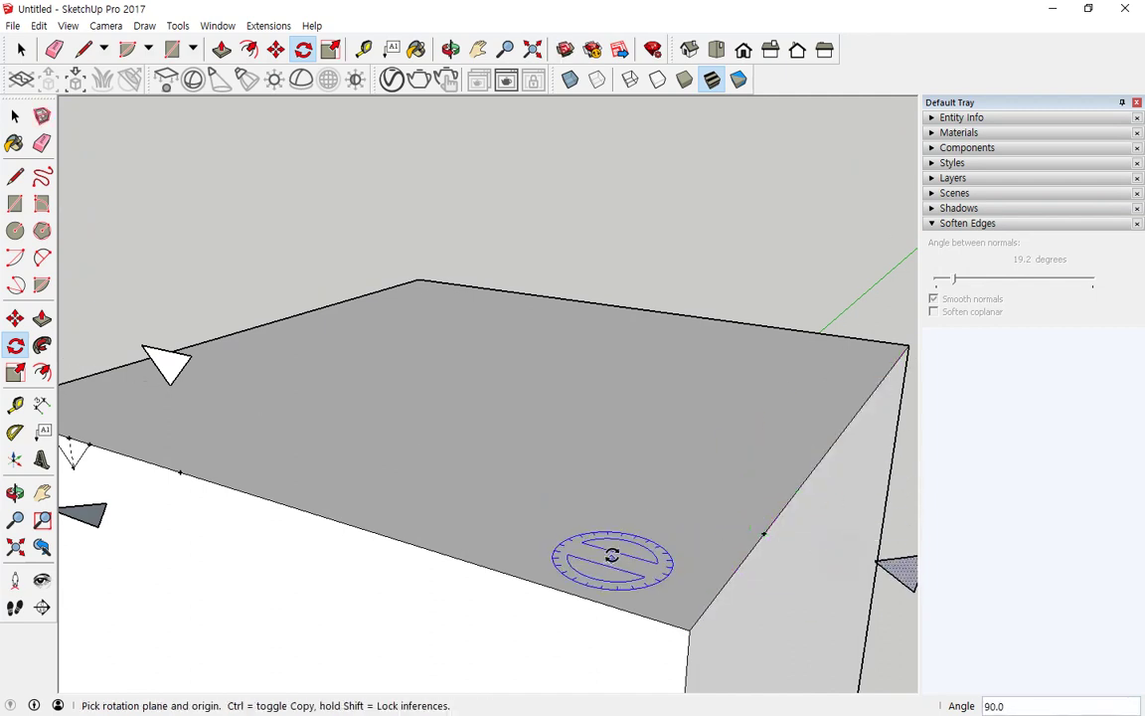
{"action": "scroll", "coordinate": [542, 503], "scroll_direction": "down", "scroll_amount": 1}
{"action": "mouse_move", "coordinate": [408, 482]}
{"action": "left_mouse_down"}
{"action": "mouse_move", "coordinate": [489, 515]}
{"action": "mouse_move", "coordinate": [628, 517]}
{"action": "left_mouse_up"}
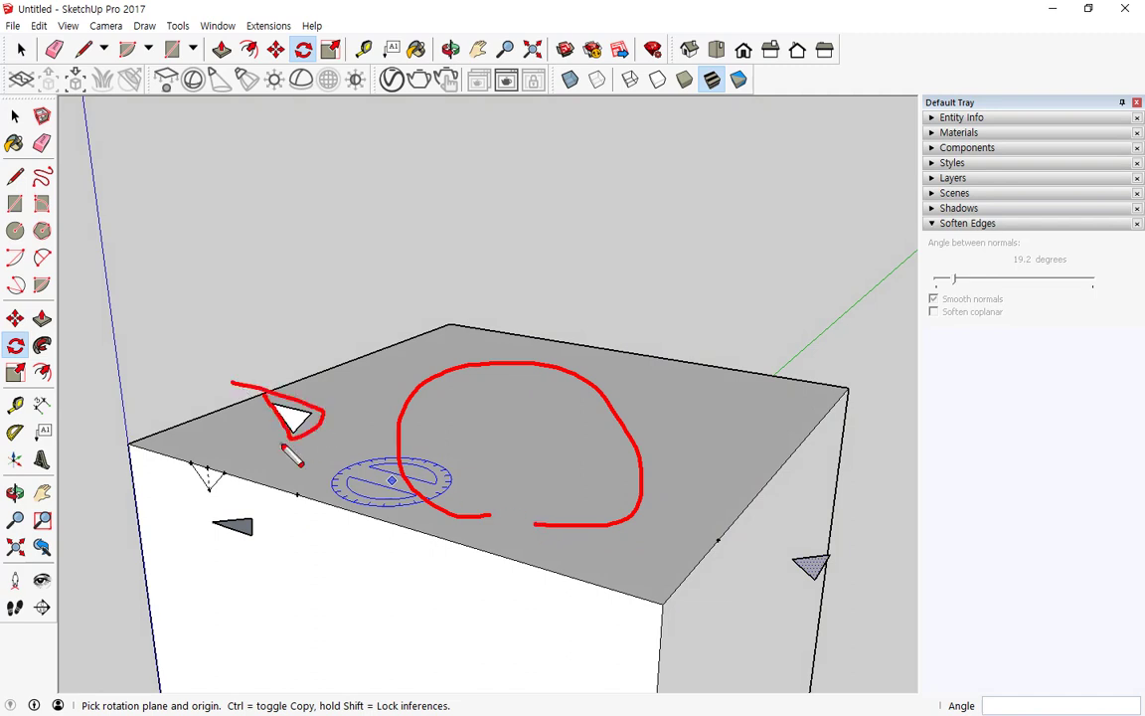
{"action": "key", "text": "e"}
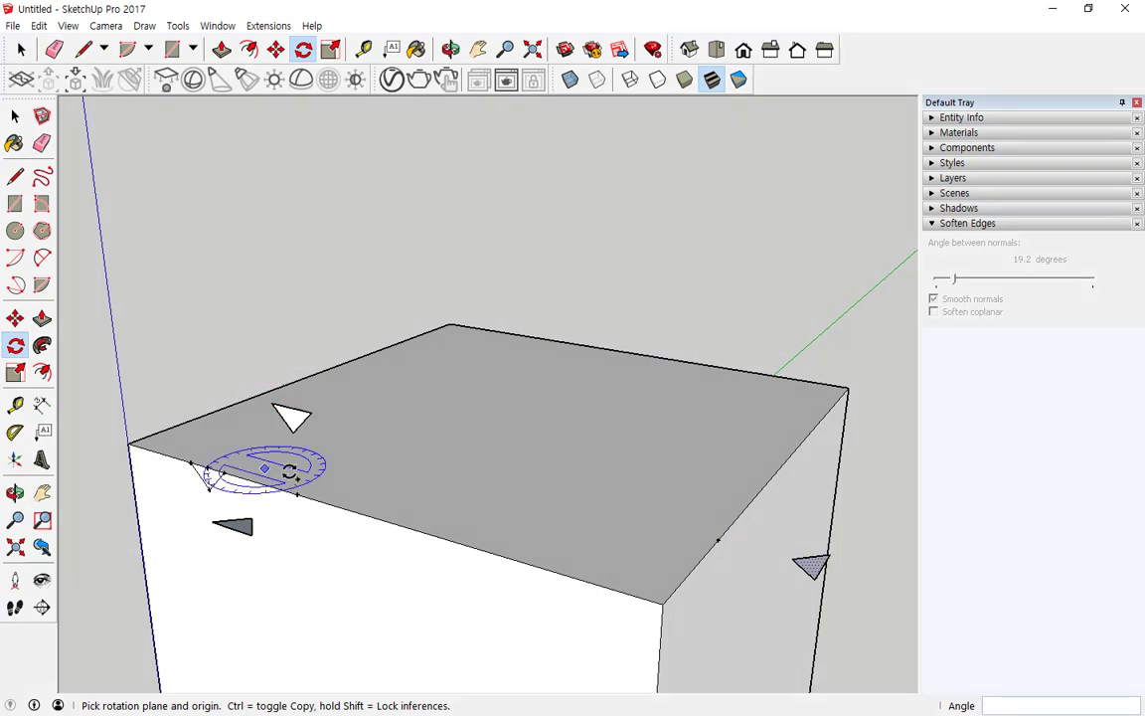
{"action": "left_click_drag", "start_coordinate": [293, 569], "coordinate": [434, 648]}
{"action": "left_click_drag", "start_coordinate": [467, 579], "coordinate": [298, 589]}
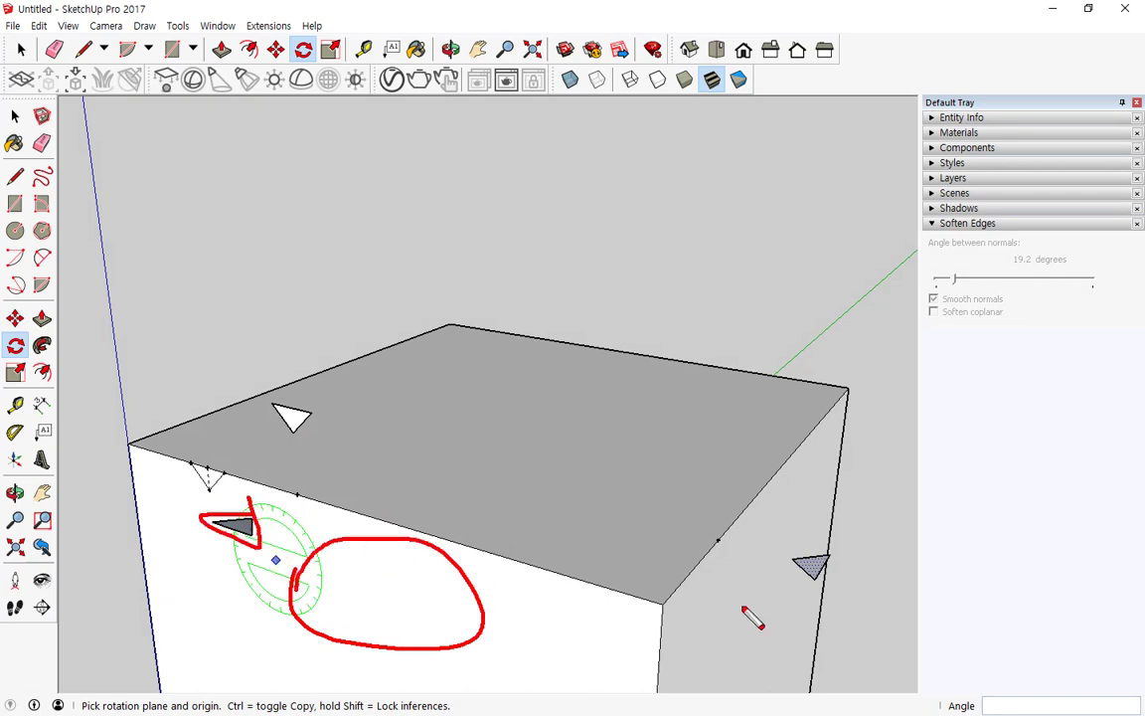
{"action": "left_click_drag", "start_coordinate": [702, 645], "coordinate": [727, 632]}
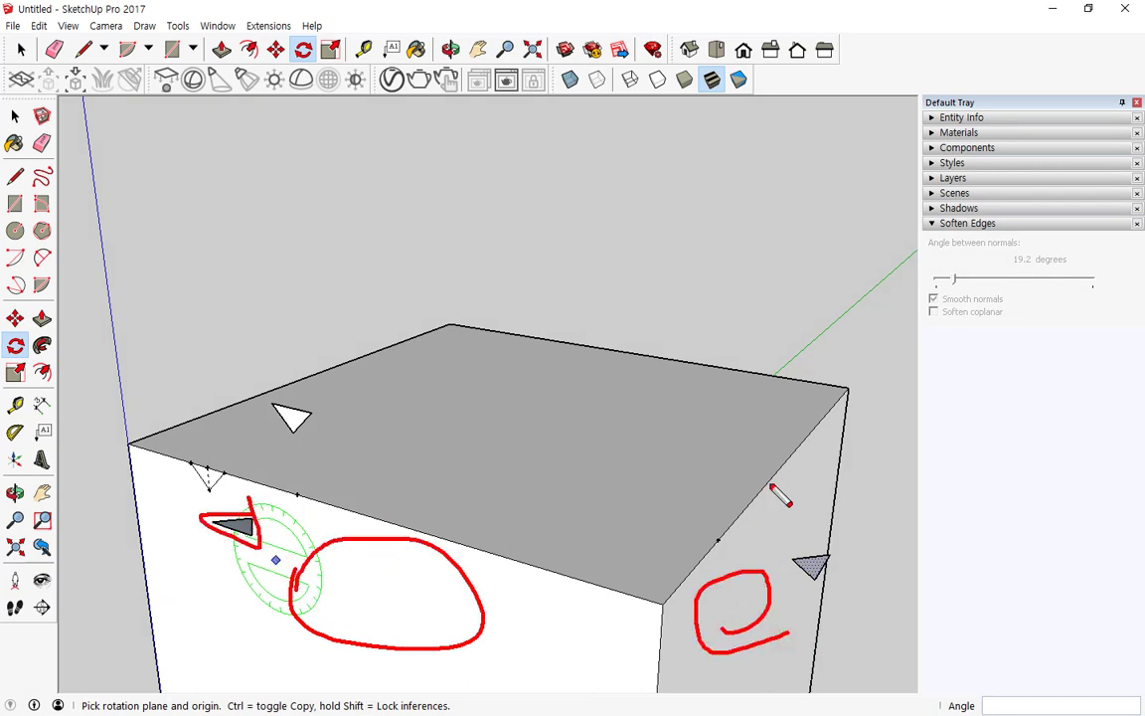
{"action": "mouse_move", "coordinate": [787, 482]}
{"action": "left_mouse_down"}
{"action": "mouse_move", "coordinate": [733, 616]}
{"action": "mouse_move", "coordinate": [742, 626]}
{"action": "left_mouse_up"}
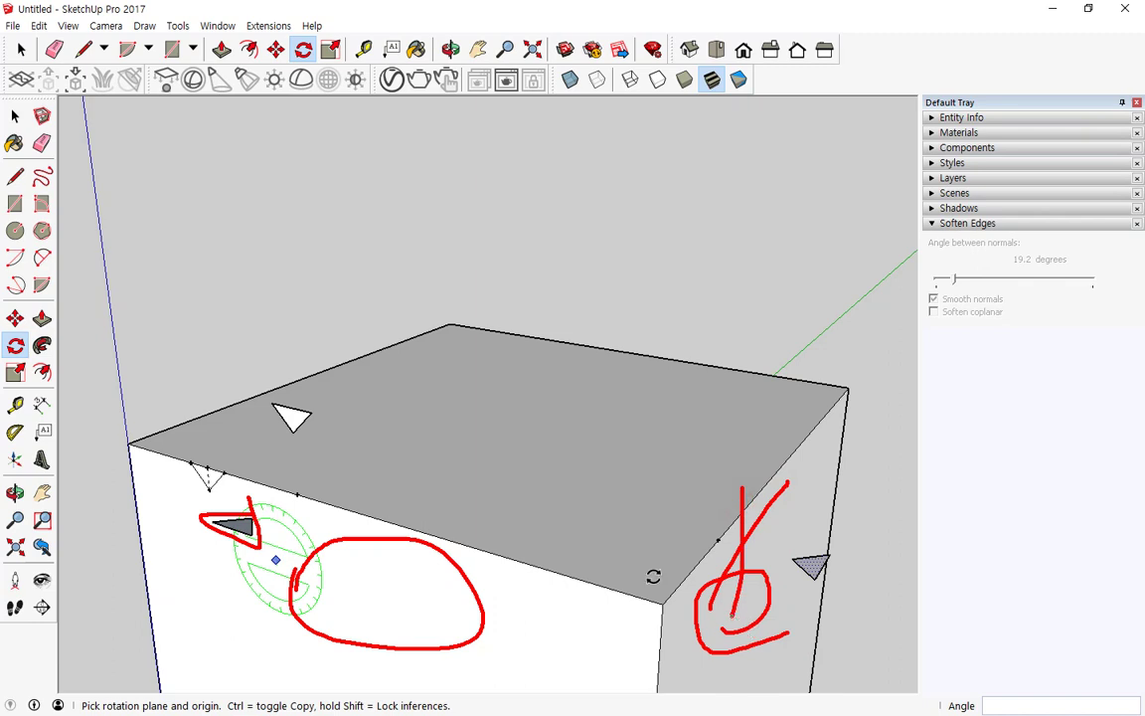
{"action": "scroll", "coordinate": [636, 564], "scroll_direction": "down", "scroll_amount": 2}
{"action": "mouse_move", "coordinate": [639, 568]}
{"action": "middle_mouse_down"}
{"action": "mouse_move", "coordinate": [510, 473]}
{"action": "mouse_move", "coordinate": [581, 465]}
{"action": "middle_mouse_up"}
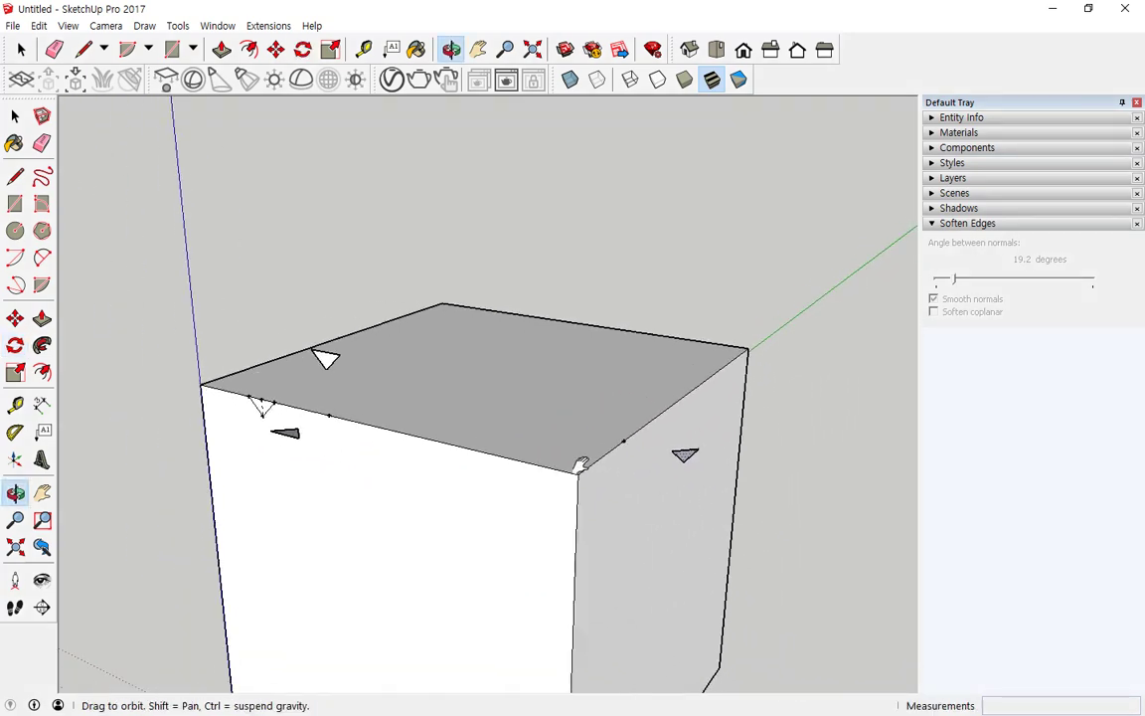
Try to sweep the triangle on the front top edge around the cube's outer edges with Follow Me, and undo the sweep
{"action": "key", "text": "space"}
{"action": "scroll", "coordinate": [174, 292], "scroll_direction": "up", "scroll_amount": 4}
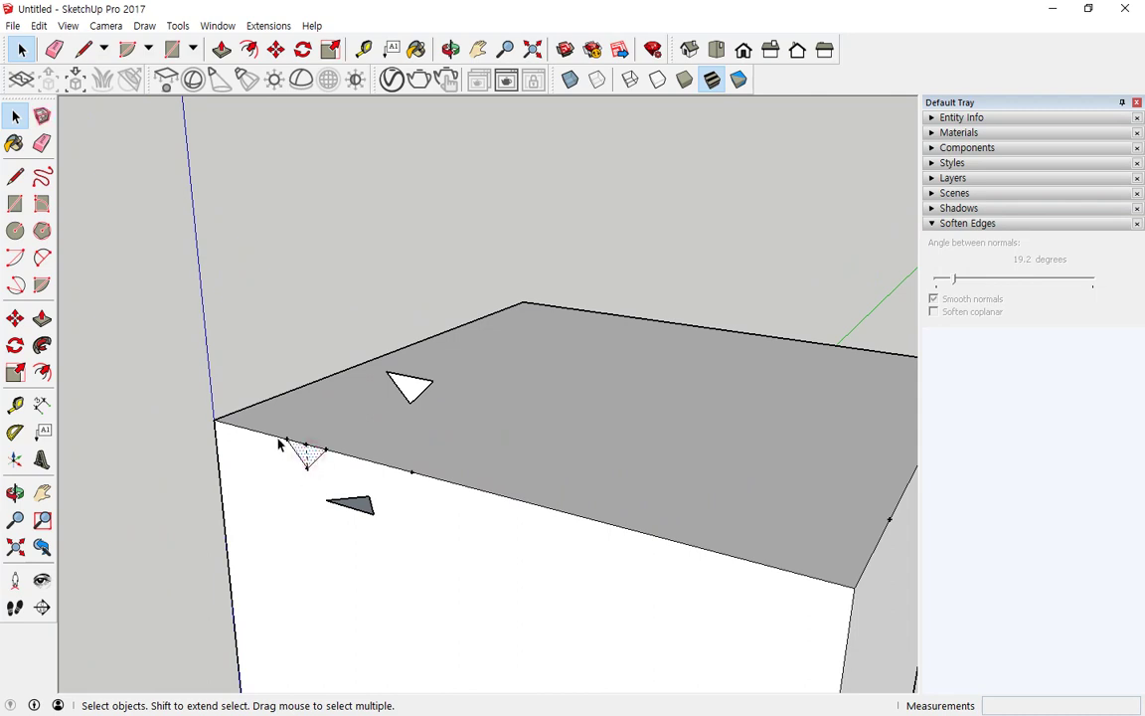
{"action": "left_click", "coordinate": [42, 345]}
{"action": "scroll", "coordinate": [217, 465], "scroll_direction": "down", "scroll_amount": 3}
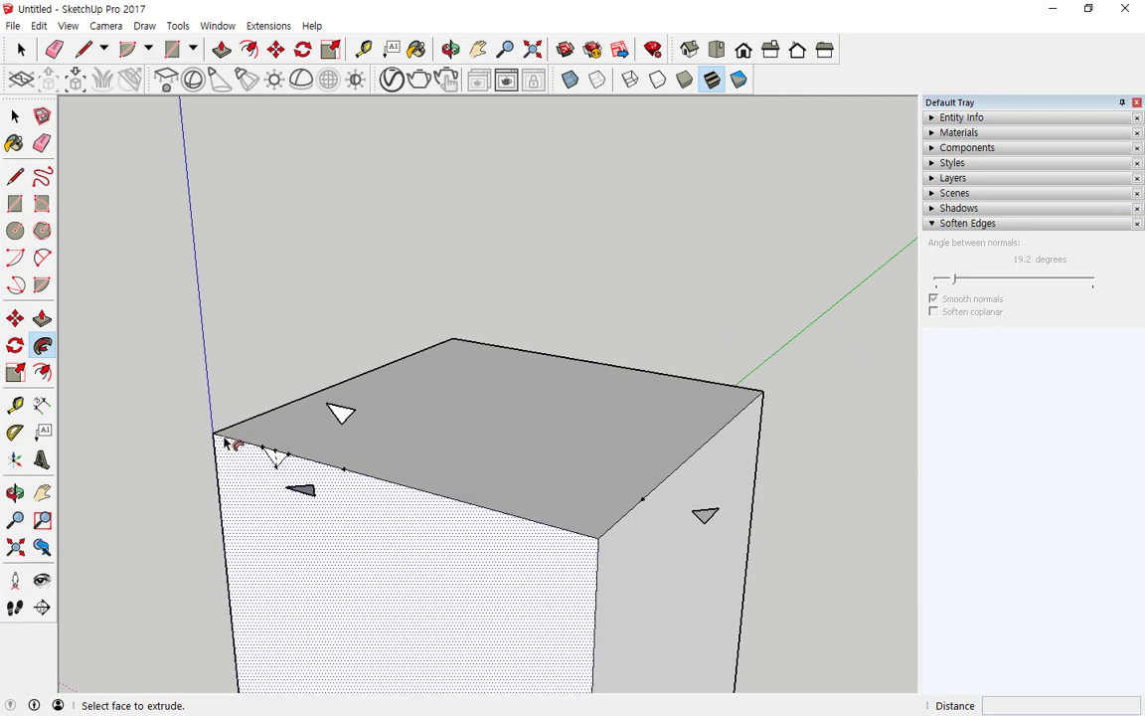
{"action": "left_click", "coordinate": [266, 479]}
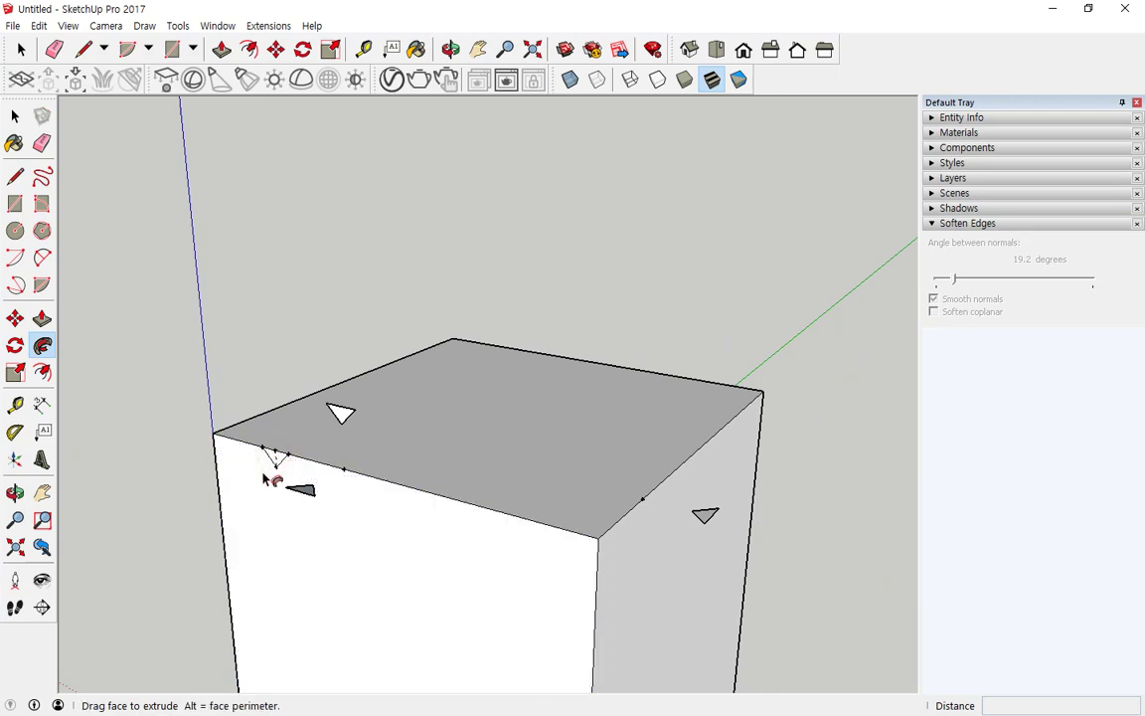
{"action": "left_click", "coordinate": [276, 457]}
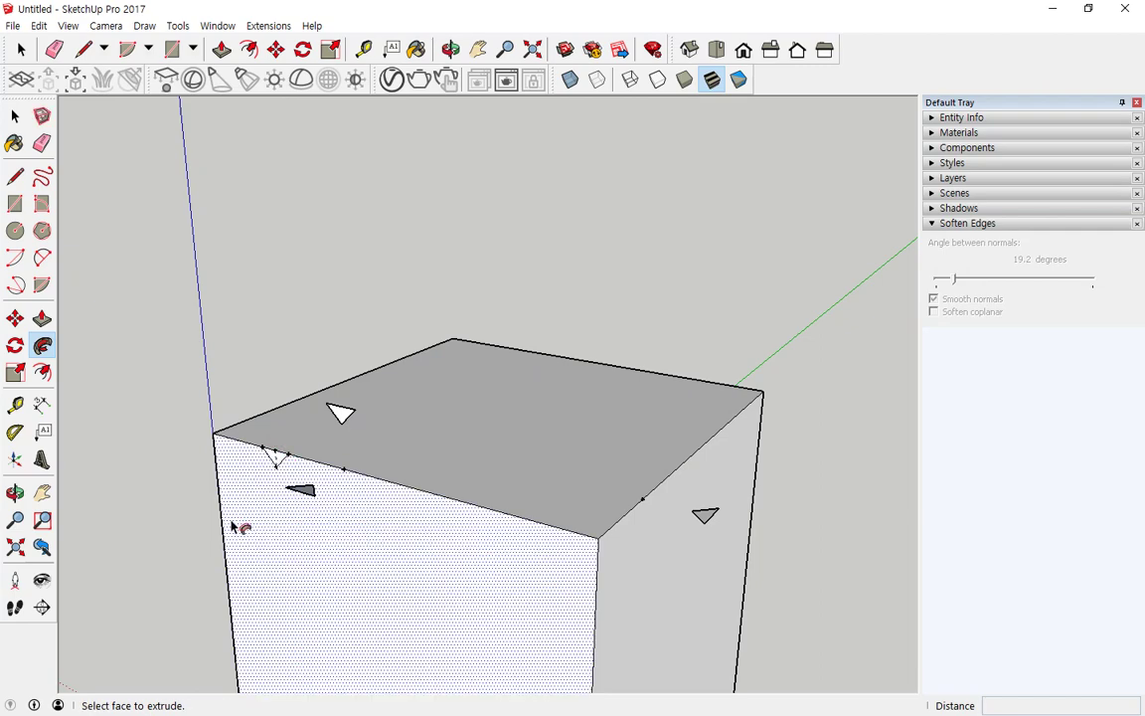
{"action": "scroll", "coordinate": [227, 508], "scroll_direction": "down", "scroll_amount": 3}
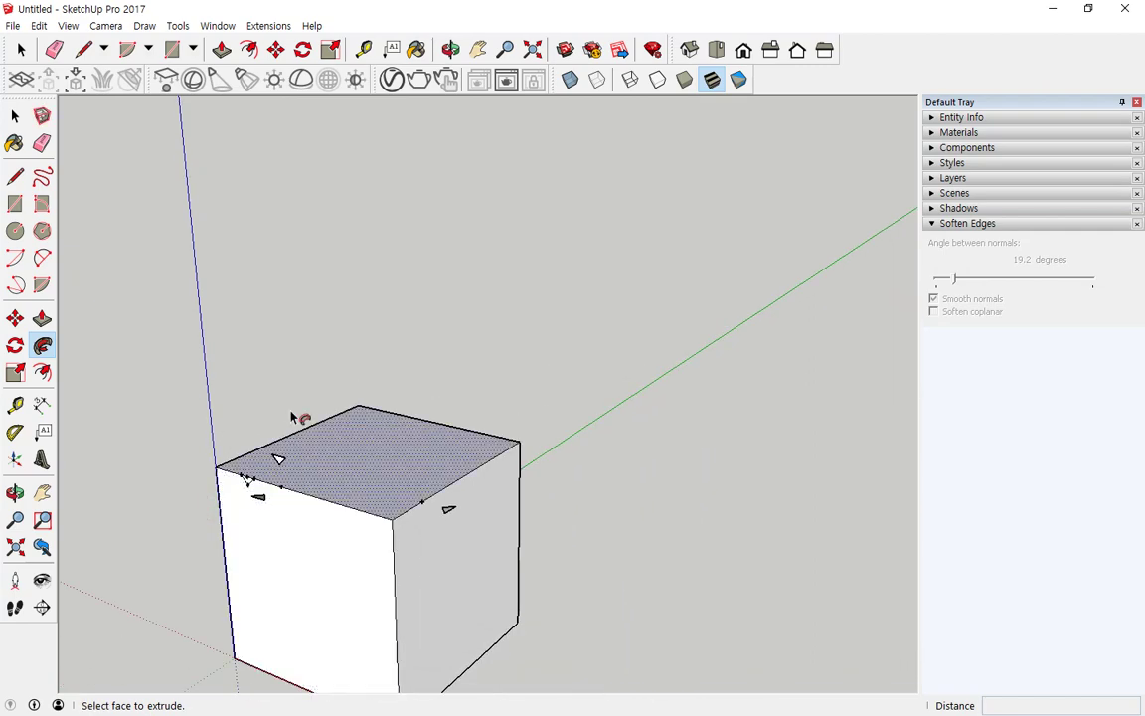
{"action": "middle_click_drag", "start_coordinate": [299, 417], "coordinate": [339, 264]}
{"action": "scroll", "coordinate": [290, 355], "scroll_direction": "up", "scroll_amount": 3}
{"action": "left_click", "coordinate": [280, 335]}
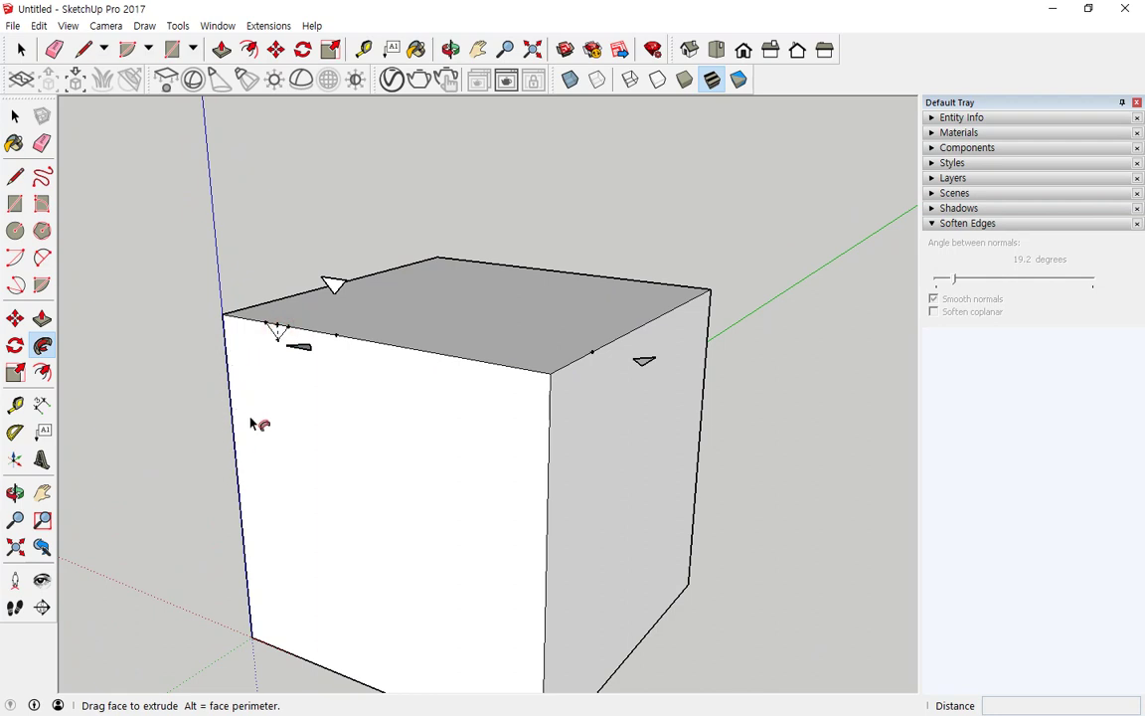
{"action": "scroll", "coordinate": [384, 273], "scroll_direction": "up", "scroll_amount": 3}
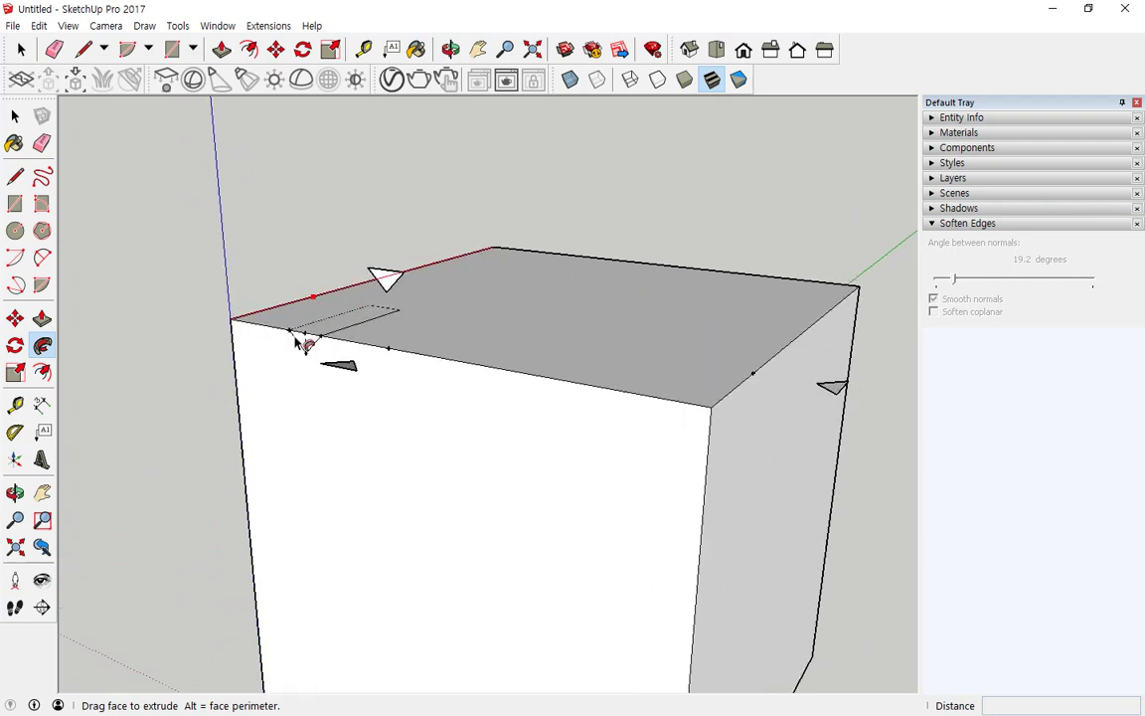
{"action": "middle_click_drag", "start_coordinate": [529, 245], "coordinate": [421, 235]}
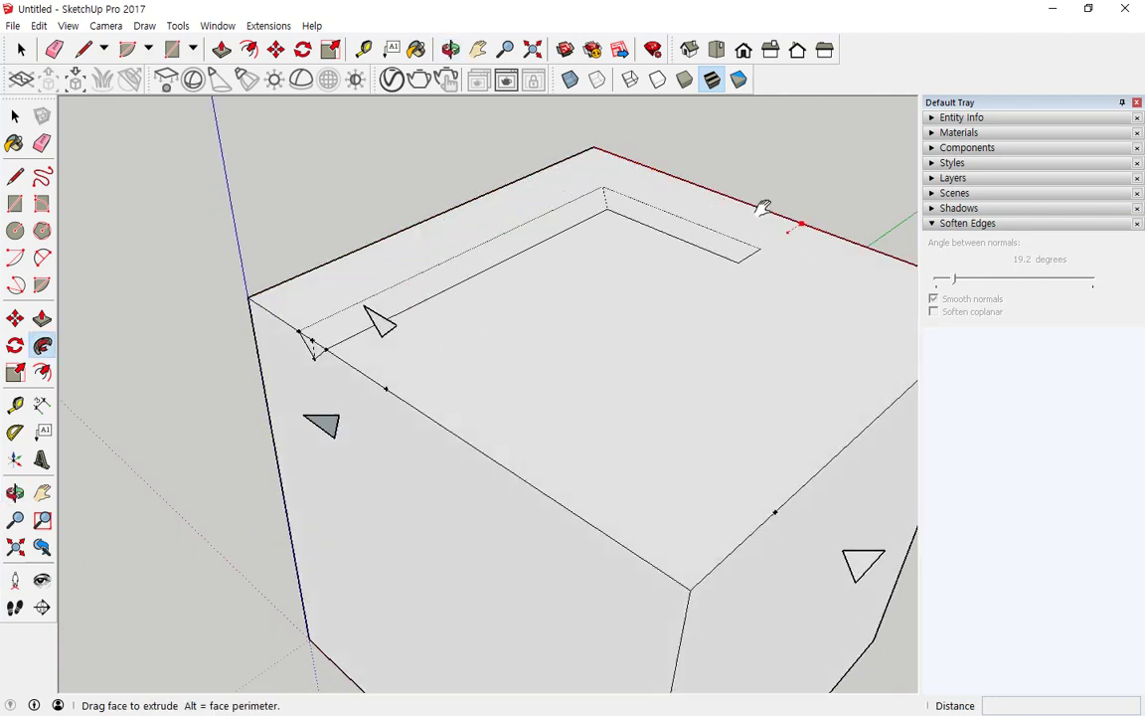
{"action": "mouse_move", "coordinate": [762, 205]}
{"action": "middle_mouse_down"}
{"action": "mouse_move", "coordinate": [609, 153]}
{"action": "mouse_move", "coordinate": [779, 205]}
{"action": "middle_mouse_up"}
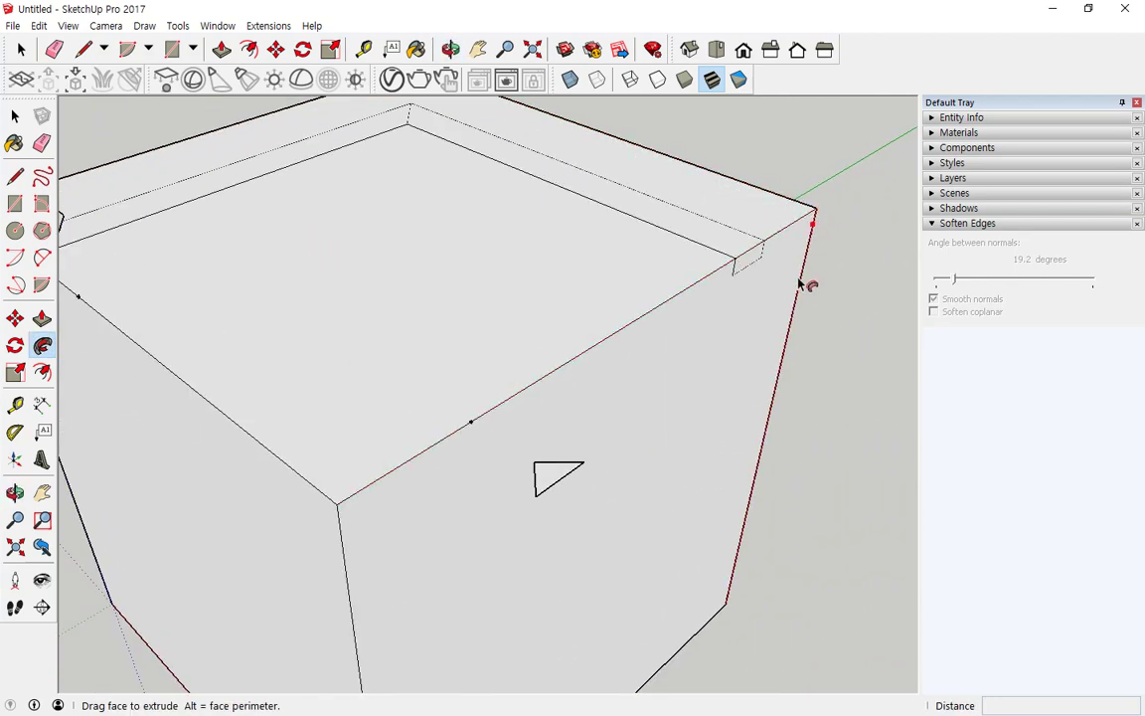
{"action": "middle_click_drag", "start_coordinate": [742, 424], "coordinate": [781, 258]}
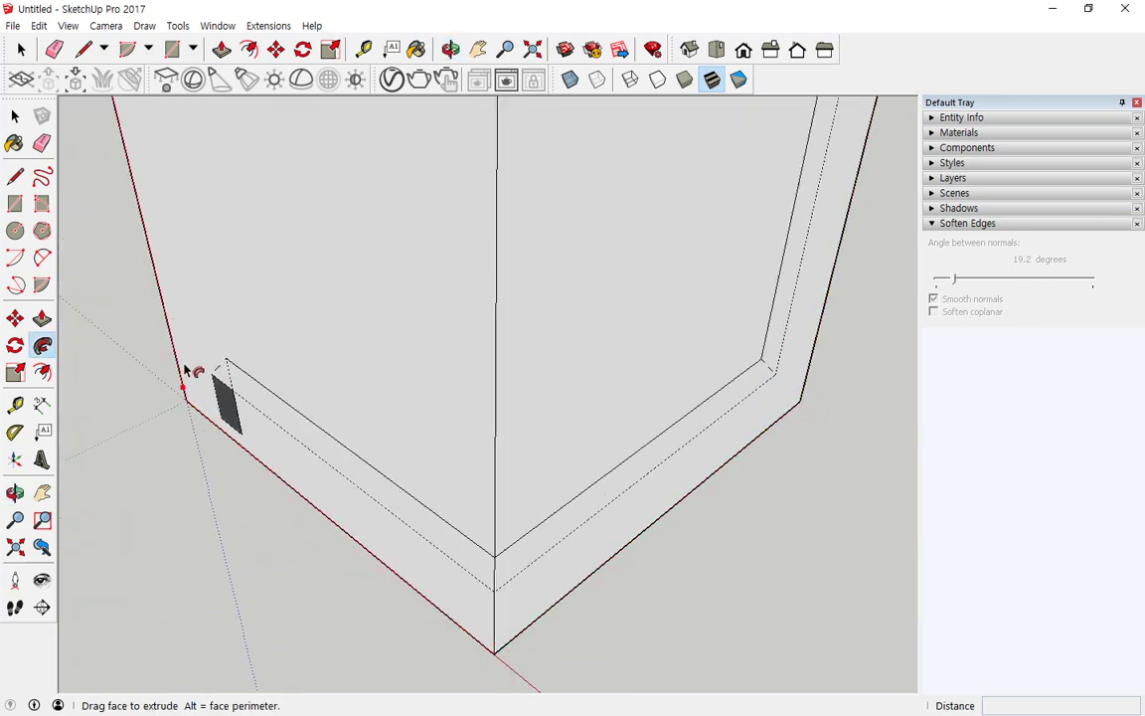
{"action": "middle_click_drag", "start_coordinate": [179, 161], "coordinate": [229, 427]}
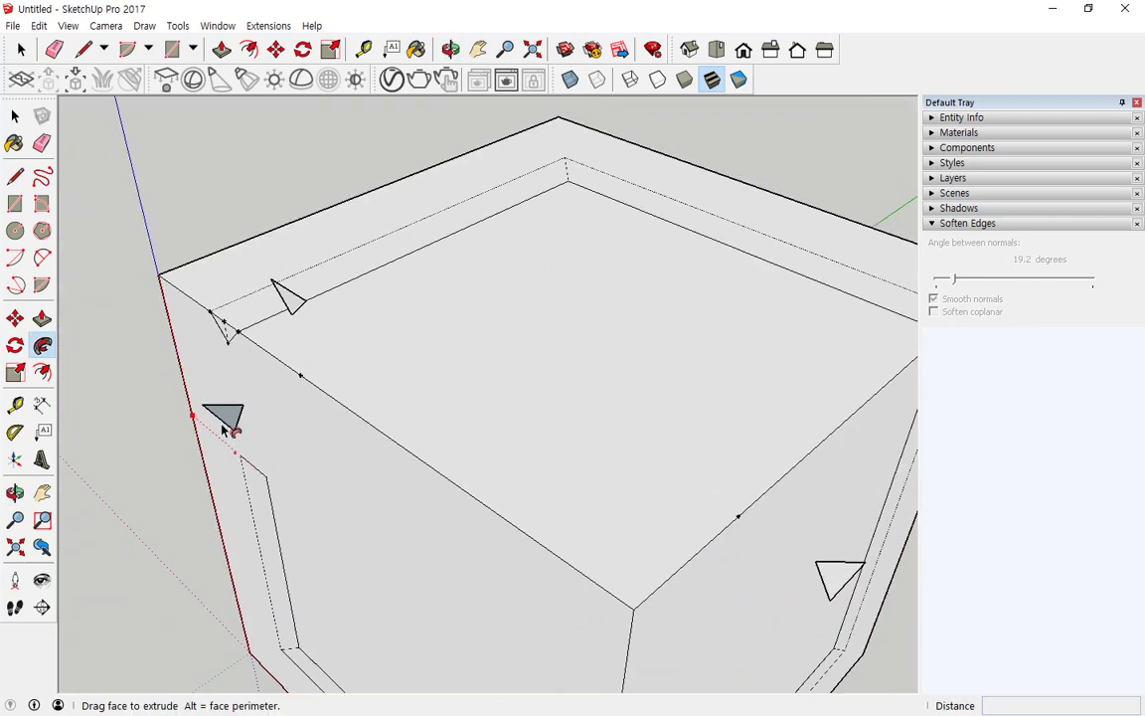
{"action": "left_click", "coordinate": [220, 322]}
{"action": "middle_click_drag", "start_coordinate": [161, 360], "coordinate": [243, 389]}
{"action": "key", "text": "ctrl+z"}
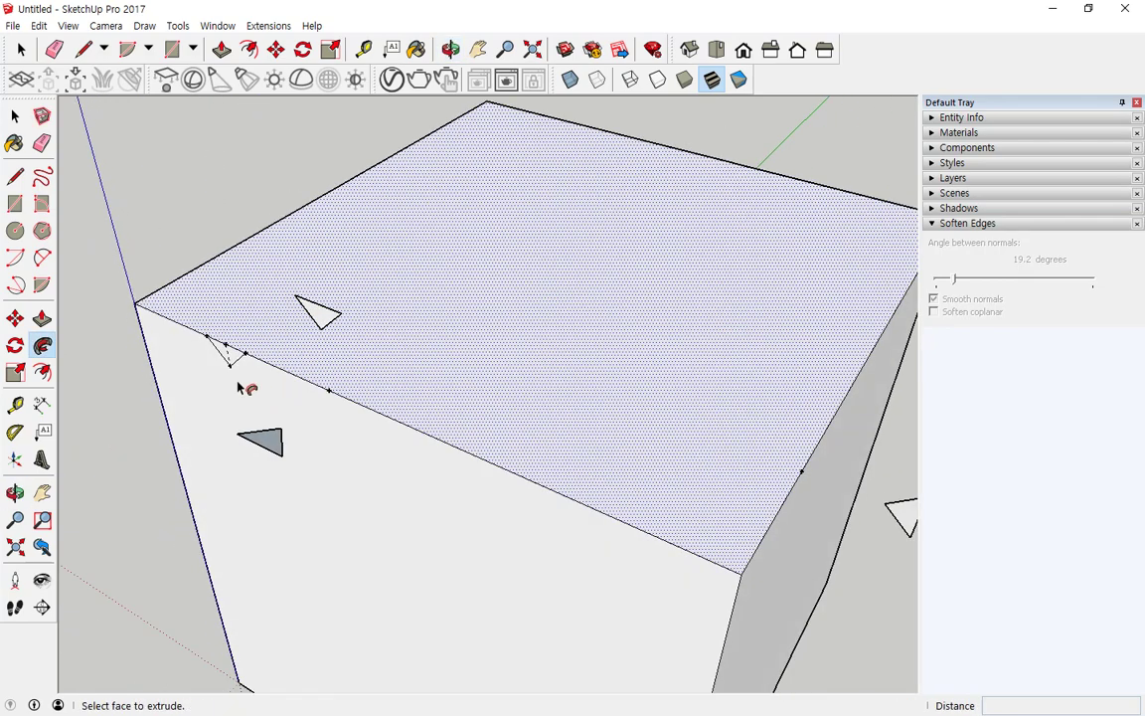
Sweep the triangle on the front top edge along the outer edges of the top, side and front faces with Follow Me
{"action": "left_click_drag", "start_coordinate": [272, 278], "coordinate": [287, 220]}
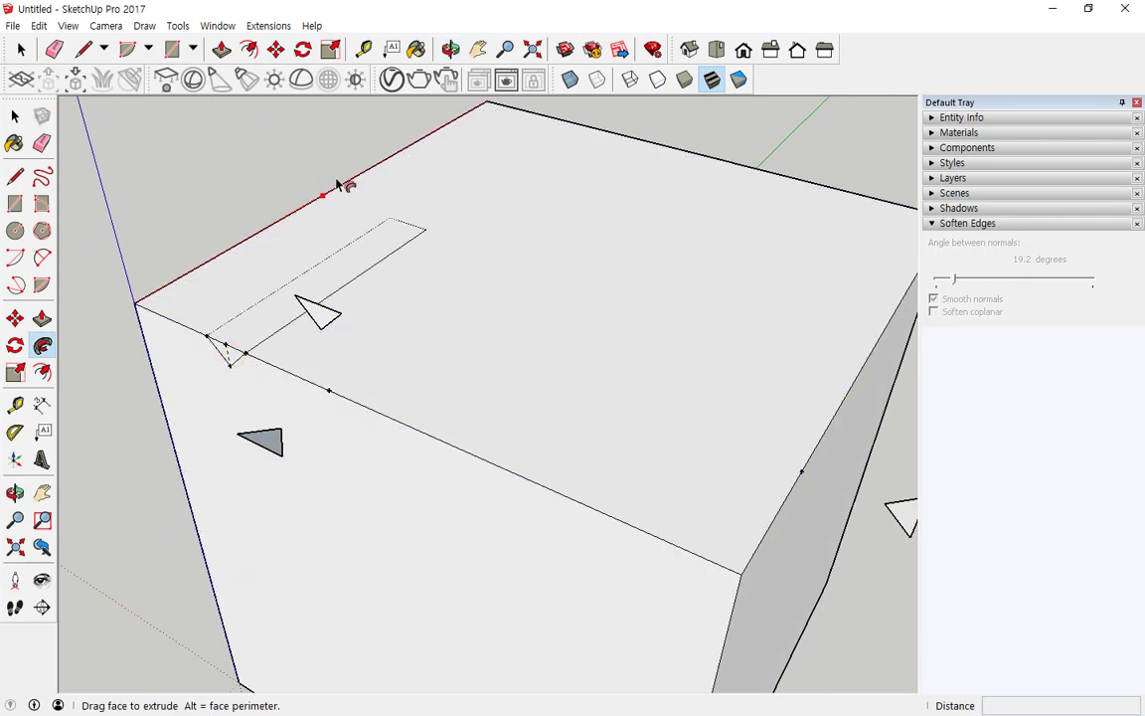
{"action": "mouse_move", "coordinate": [444, 104]}
{"action": "left_mouse_down"}
{"action": "mouse_move", "coordinate": [546, 120]}
{"action": "mouse_move", "coordinate": [832, 225]}
{"action": "left_mouse_up"}
{"action": "middle_click_drag", "start_coordinate": [833, 225], "coordinate": [740, 214]}
{"action": "mouse_move", "coordinate": [741, 214]}
{"action": "left_mouse_down"}
{"action": "mouse_move", "coordinate": [846, 258]}
{"action": "mouse_move", "coordinate": [736, 628]}
{"action": "mouse_move", "coordinate": [395, 682]}
{"action": "mouse_move", "coordinate": [235, 553]}
{"action": "mouse_move", "coordinate": [227, 410]}
{"action": "left_mouse_up"}
{"action": "mouse_move", "coordinate": [211, 294]}
{"action": "left_mouse_down"}
{"action": "mouse_move", "coordinate": [207, 278]}
{"action": "mouse_move", "coordinate": [218, 289]}
{"action": "mouse_move", "coordinate": [179, 332]}
{"action": "mouse_move", "coordinate": [176, 284]}
{"action": "mouse_move", "coordinate": [158, 254]}
{"action": "left_mouse_up"}
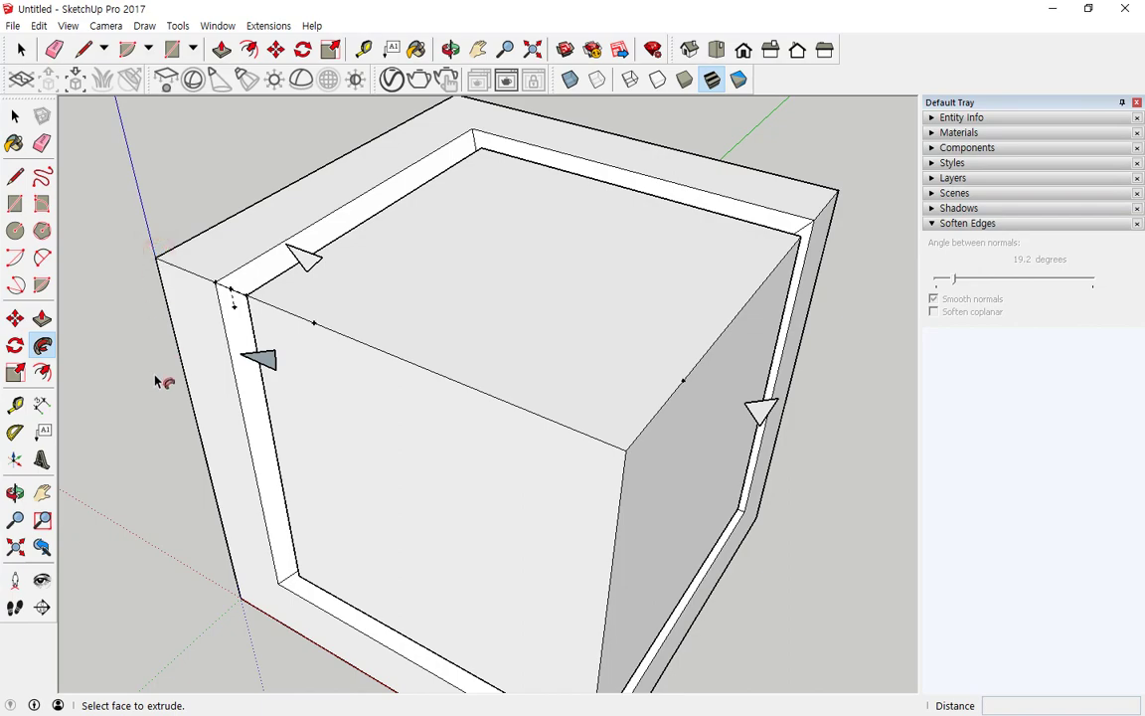
Try to sweep the triangle floating above the top face around that face's inner edges with Follow Me
{"action": "middle_click_drag", "start_coordinate": [156, 381], "coordinate": [139, 473]}
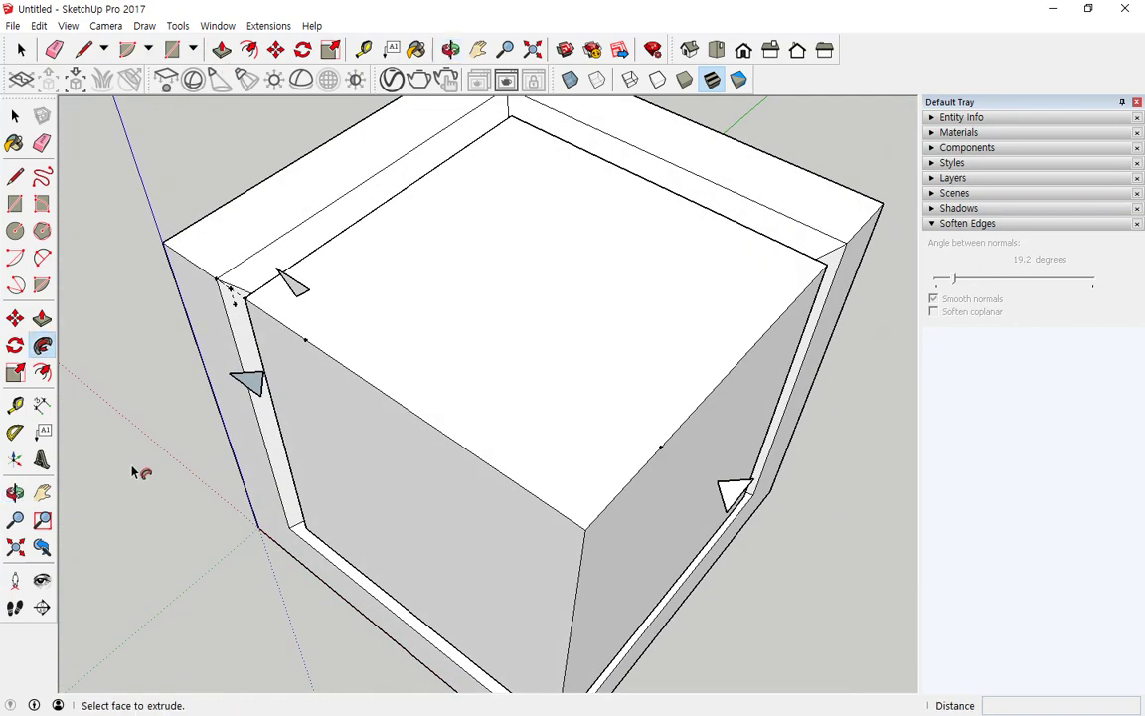
{"action": "scroll", "coordinate": [324, 350], "scroll_direction": "up", "scroll_amount": 1}
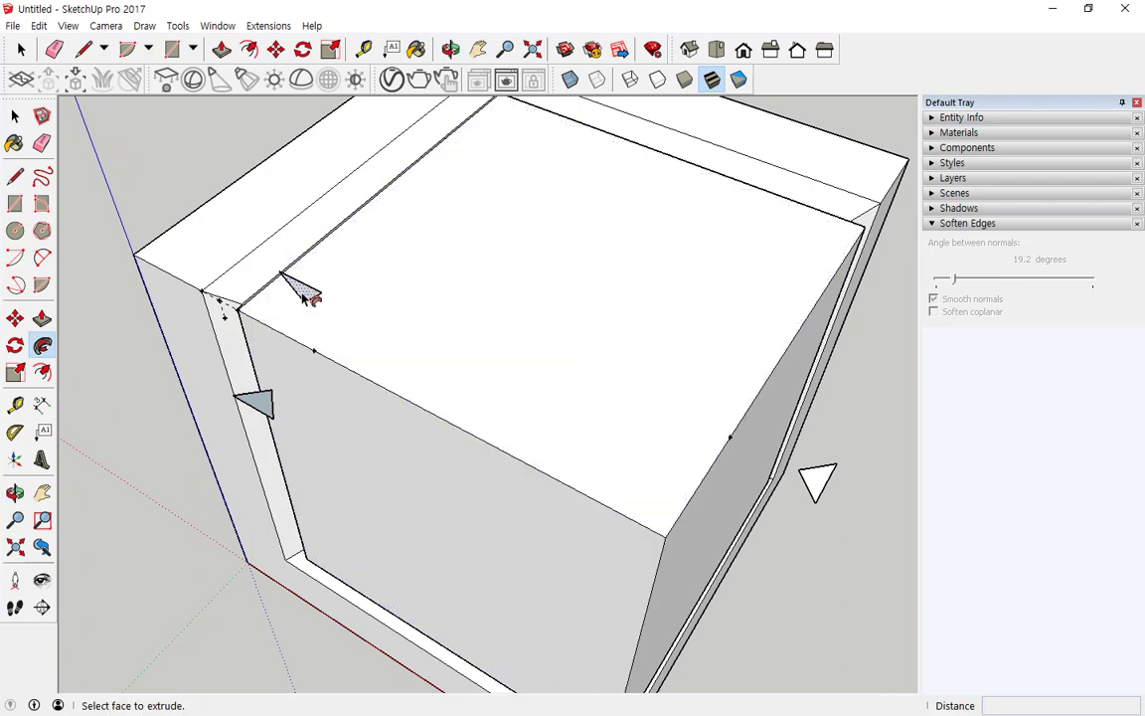
{"action": "middle_click_drag", "start_coordinate": [337, 266], "coordinate": [383, 258]}
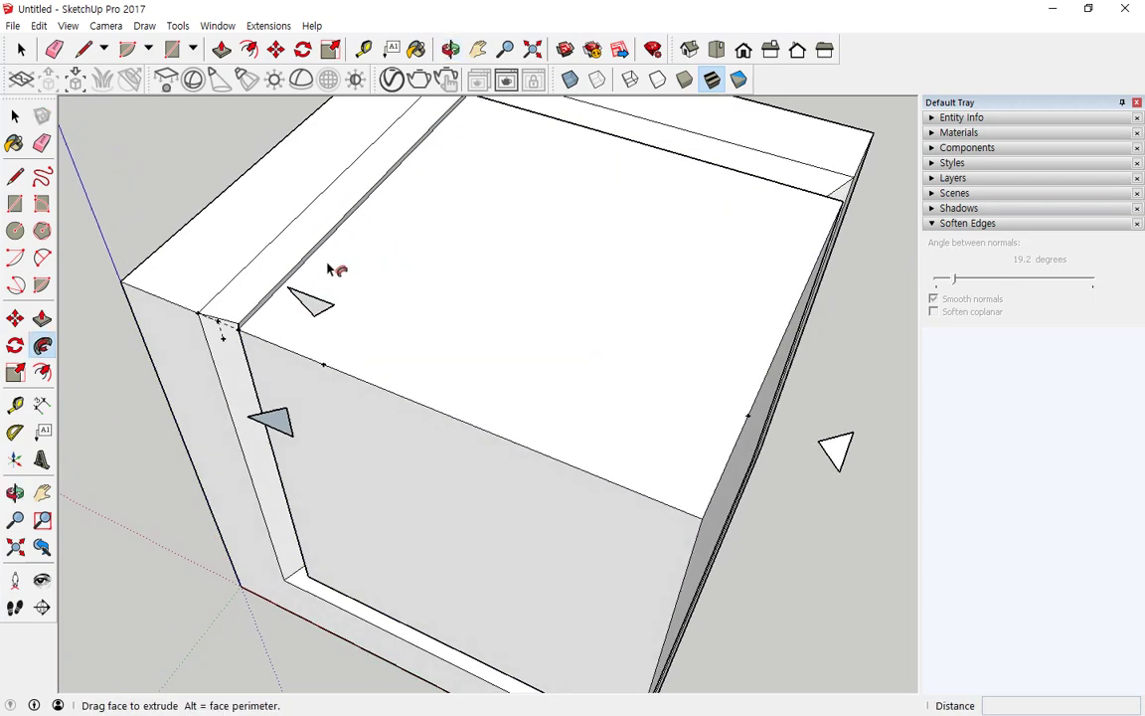
{"action": "mouse_move", "coordinate": [579, 126]}
{"action": "left_mouse_down"}
{"action": "mouse_move", "coordinate": [813, 206]}
{"action": "mouse_move", "coordinate": [782, 377]}
{"action": "mouse_move", "coordinate": [716, 462]}
{"action": "mouse_move", "coordinate": [653, 509]}
{"action": "mouse_move", "coordinate": [339, 395]}
{"action": "left_mouse_up"}
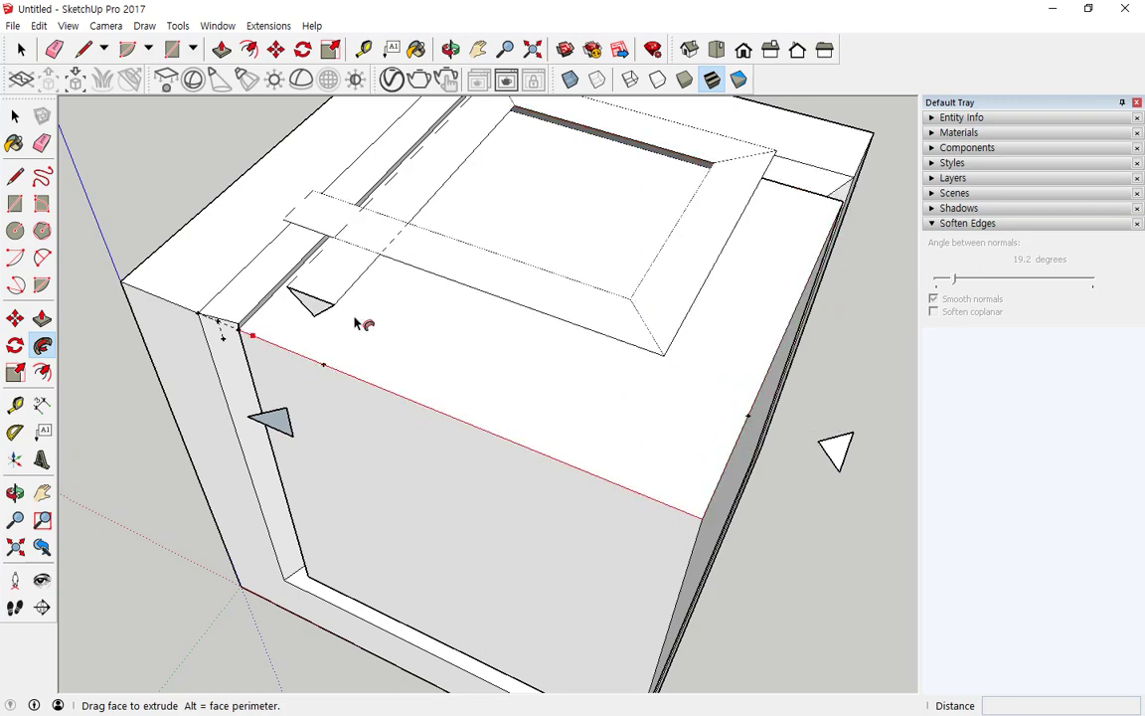
{"action": "scroll", "coordinate": [443, 282], "scroll_direction": "down", "scroll_amount": 2}
{"action": "middle_click_drag", "start_coordinate": [408, 230], "coordinate": [401, 414]}
{"action": "mouse_move", "coordinate": [386, 312]}
{"action": "left_mouse_down"}
{"action": "mouse_move", "coordinate": [261, 445]}
{"action": "mouse_move", "coordinate": [253, 469]}
{"action": "mouse_move", "coordinate": [241, 436]}
{"action": "left_mouse_up"}
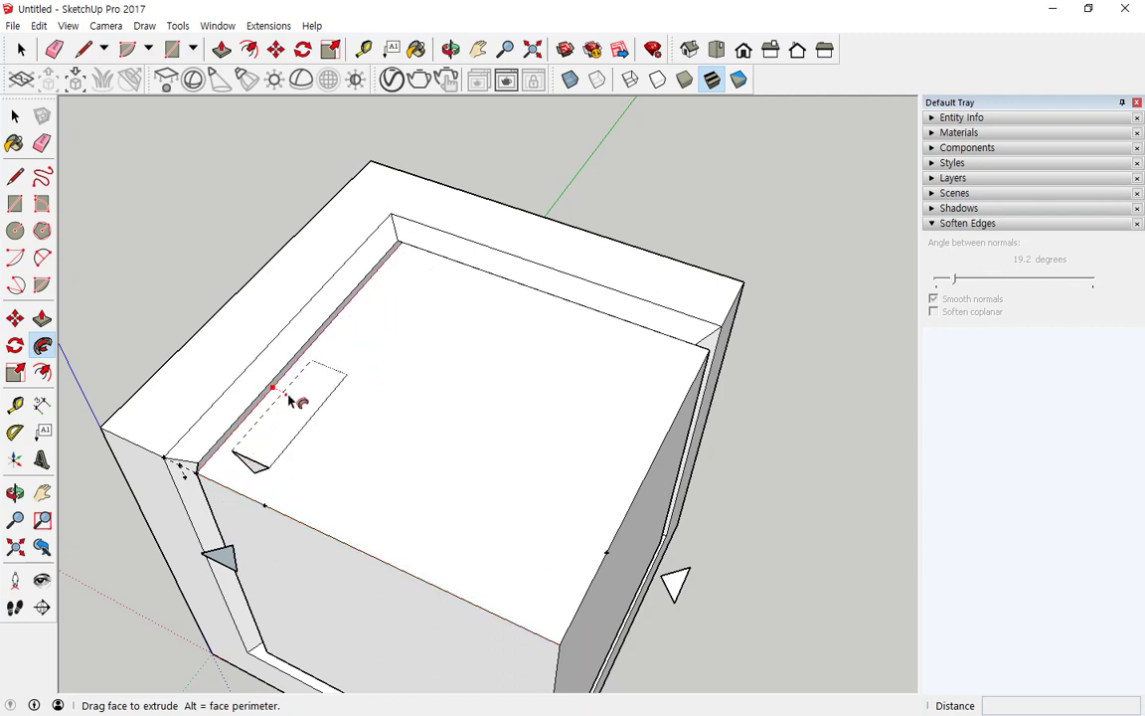
{"action": "left_click_drag", "start_coordinate": [403, 250], "coordinate": [549, 295]}
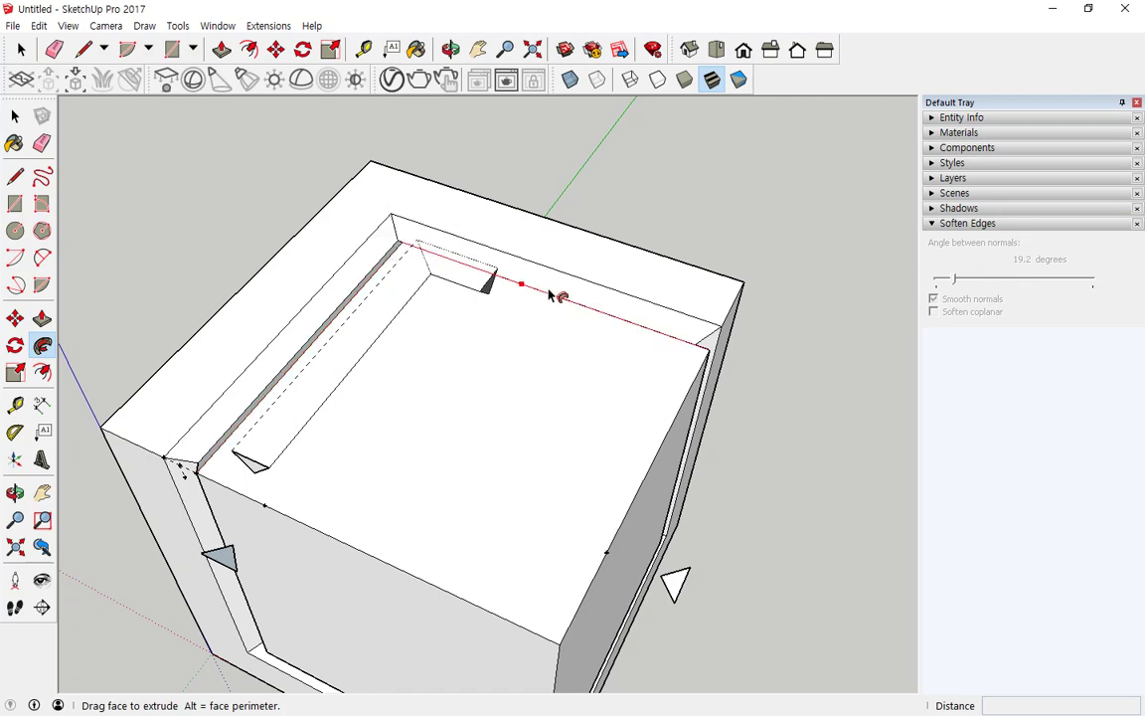
{"action": "middle_click_drag", "start_coordinate": [604, 316], "coordinate": [270, 287]}
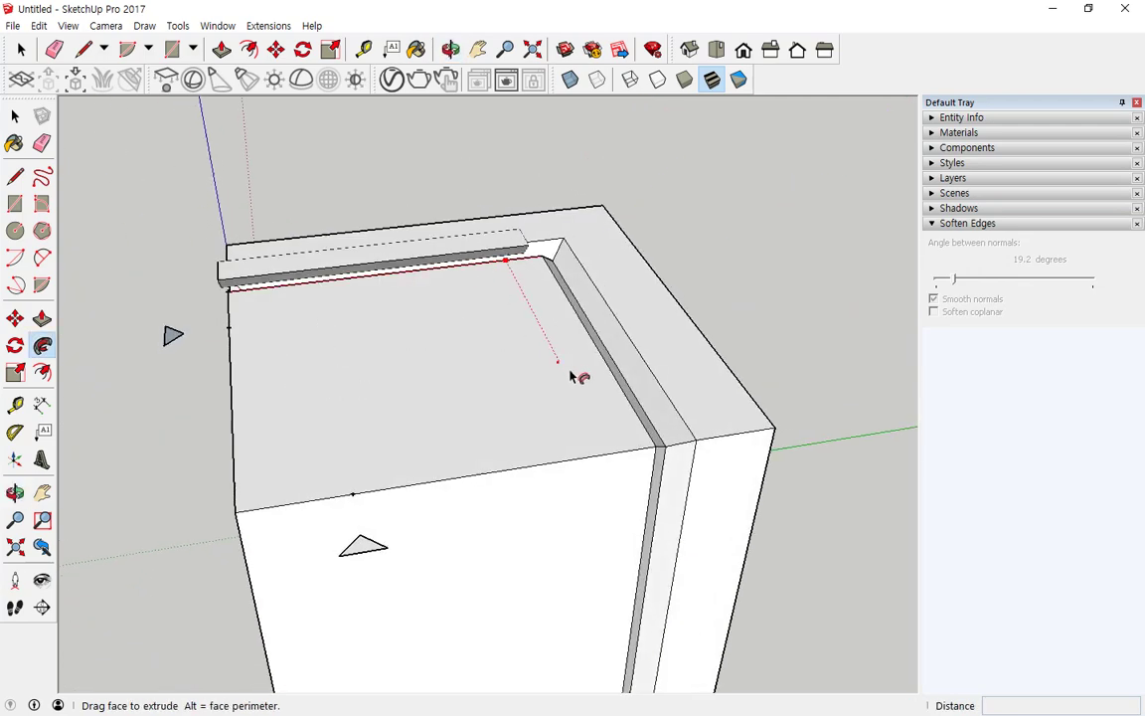
{"action": "mouse_move", "coordinate": [646, 410]}
{"action": "left_mouse_down"}
{"action": "mouse_move", "coordinate": [649, 452]}
{"action": "mouse_move", "coordinate": [247, 498]}
{"action": "mouse_move", "coordinate": [235, 365]}
{"action": "left_mouse_up"}
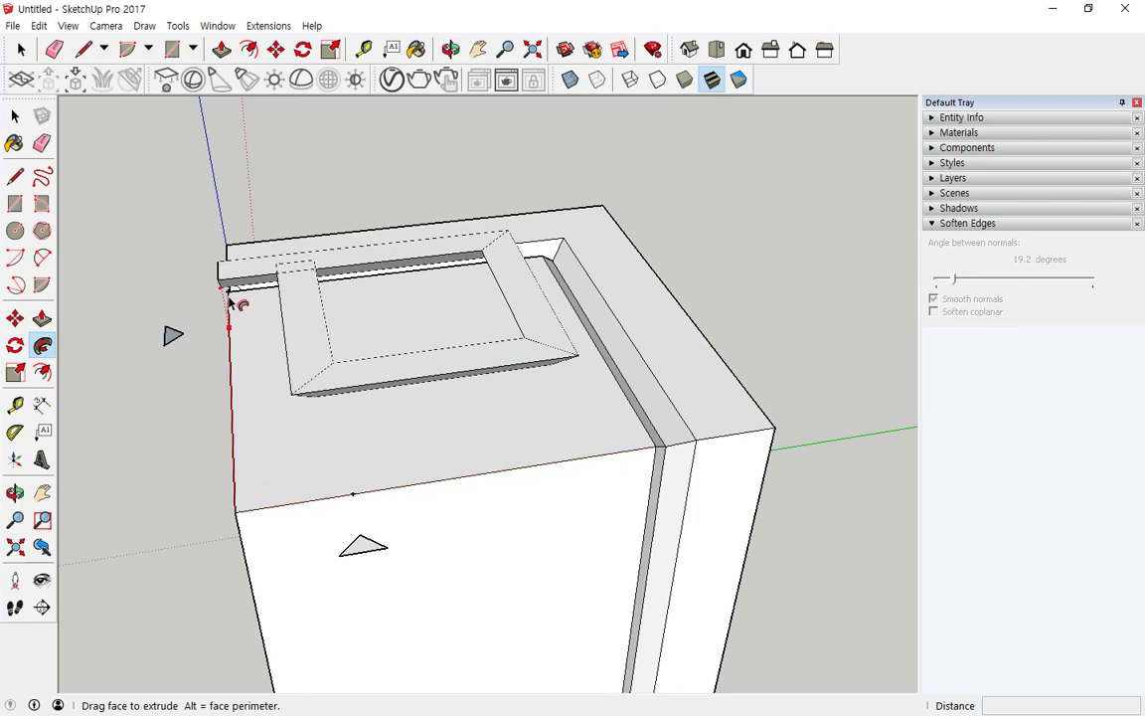
{"action": "mouse_move", "coordinate": [229, 299]}
{"action": "left_mouse_down"}
{"action": "mouse_move", "coordinate": [281, 294]}
{"action": "mouse_move", "coordinate": [235, 307]}
{"action": "left_mouse_up"}
{"action": "middle_click_drag", "start_coordinate": [236, 307], "coordinate": [477, 348]}
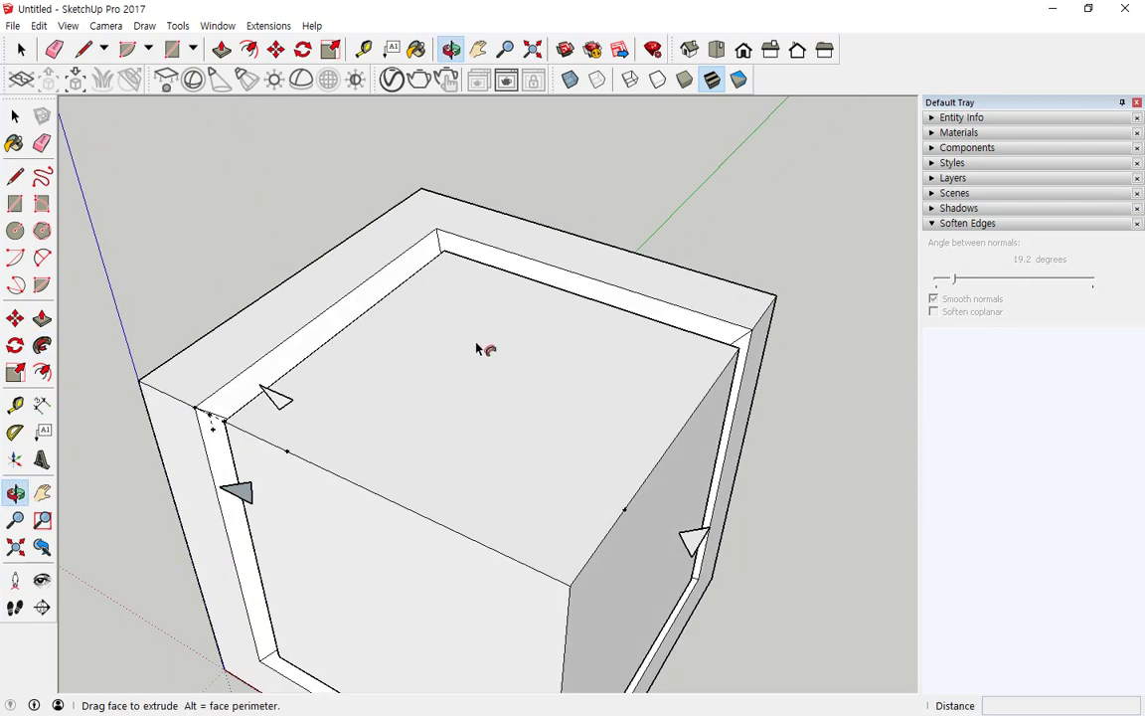
{"action": "mouse_move", "coordinate": [477, 348]}
{"action": "left_mouse_down"}
{"action": "mouse_move", "coordinate": [350, 366]}
{"action": "mouse_move", "coordinate": [308, 390]}
{"action": "mouse_move", "coordinate": [323, 477]}
{"action": "left_mouse_up"}
{"action": "middle_click_drag", "start_coordinate": [323, 477], "coordinate": [260, 454]}
{"action": "scroll", "coordinate": [263, 452], "scroll_direction": "up", "scroll_amount": 3}
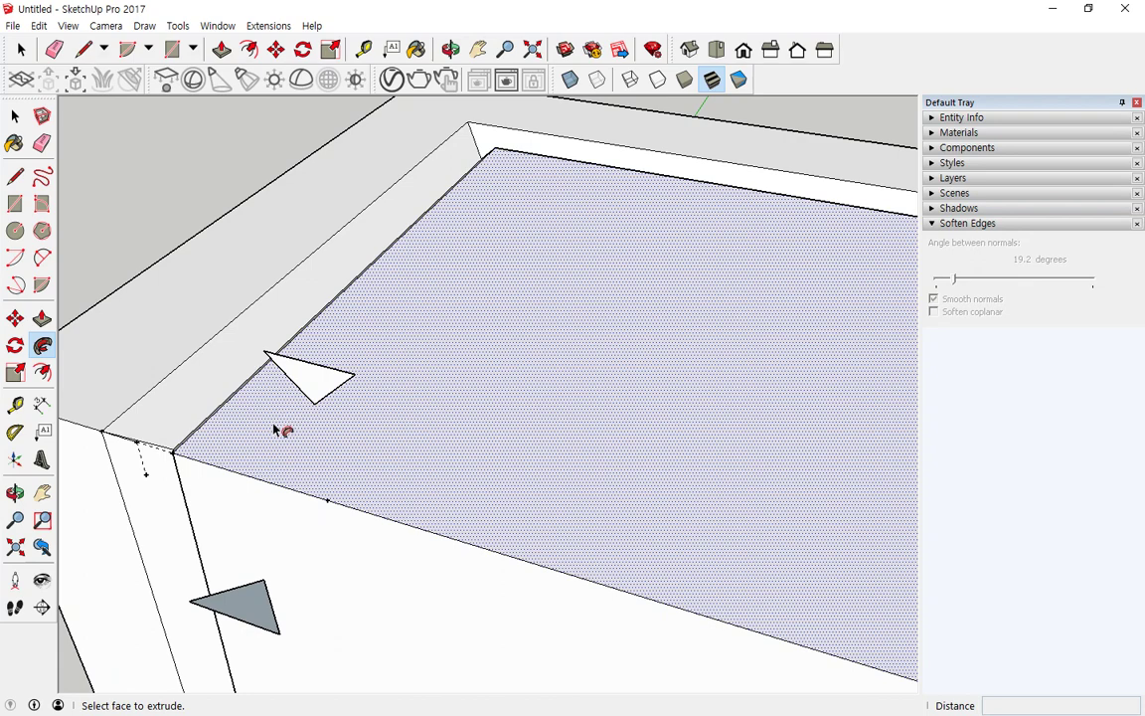
Move the triangle floating above the top face by its lower tip onto the guide point on the front top edge
{"action": "left_click", "coordinate": [275, 49]}
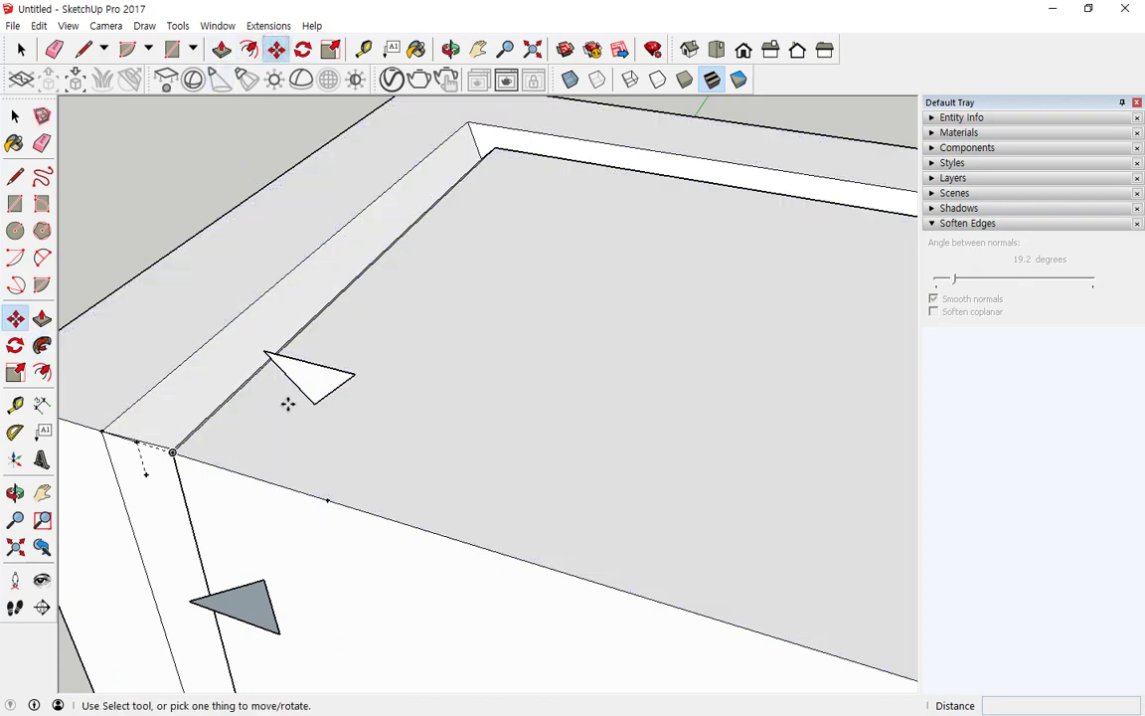
{"action": "left_click", "coordinate": [325, 383]}
{"action": "key", "text": "Escape"}
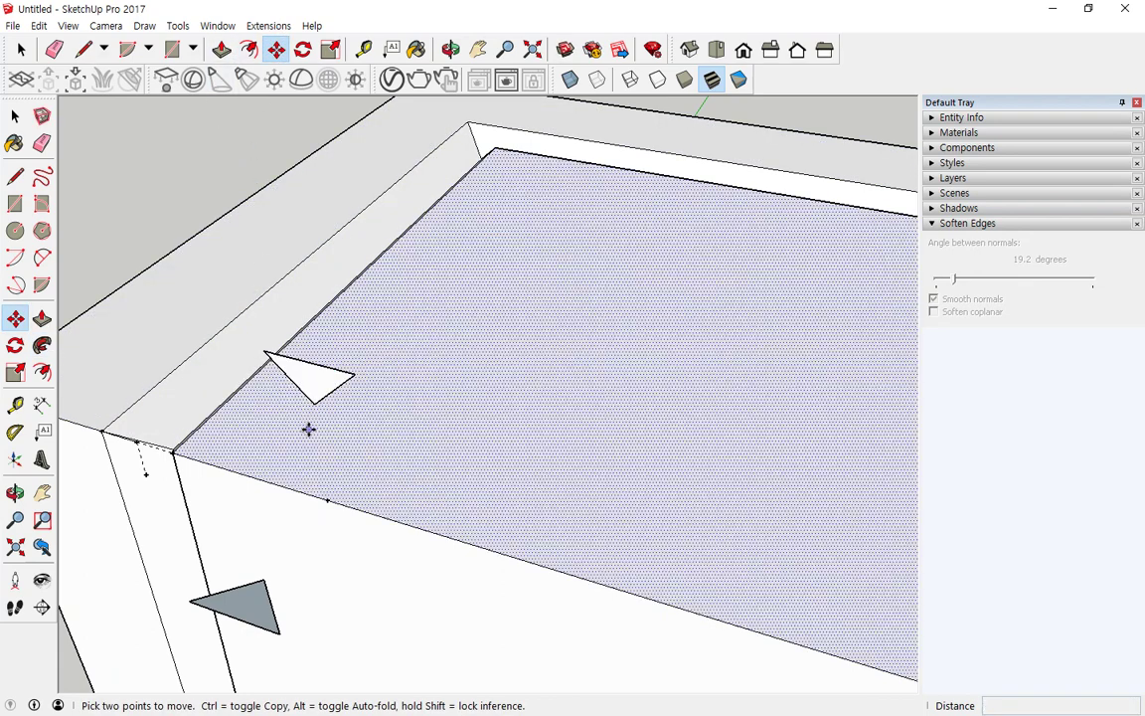
{"action": "left_click", "coordinate": [314, 404]}
{"action": "key", "text": "Escape"}
{"action": "key", "text": "space"}
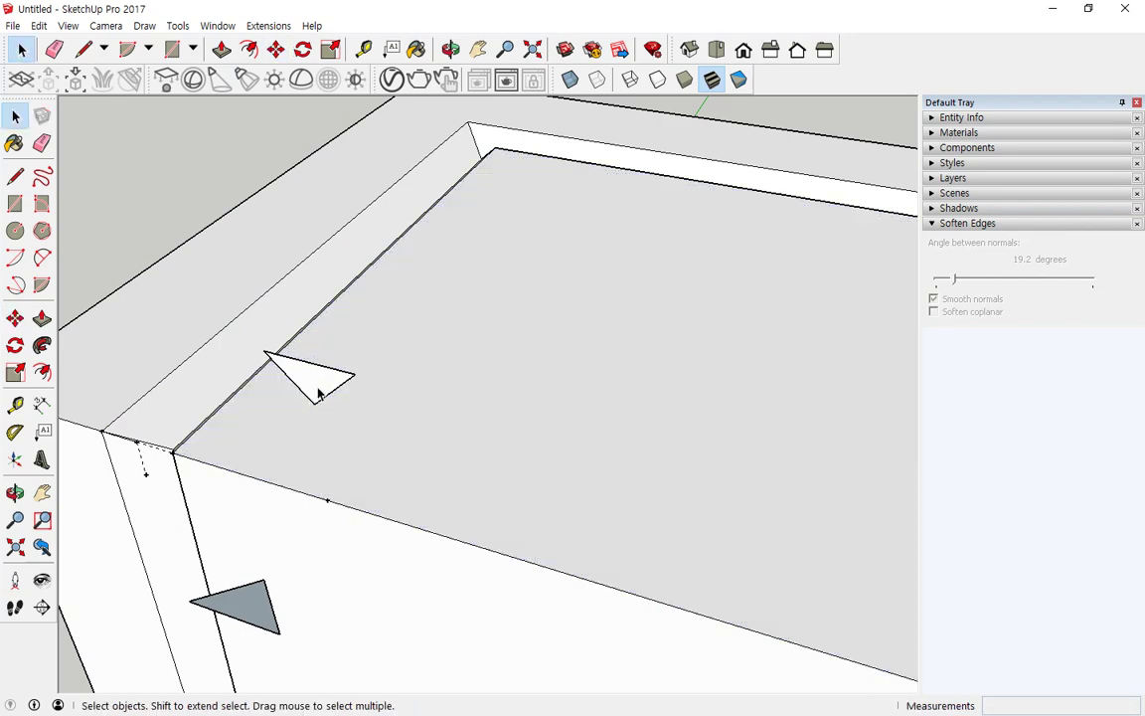
{"action": "left_click", "coordinate": [318, 395]}
{"action": "left_click", "coordinate": [276, 49]}
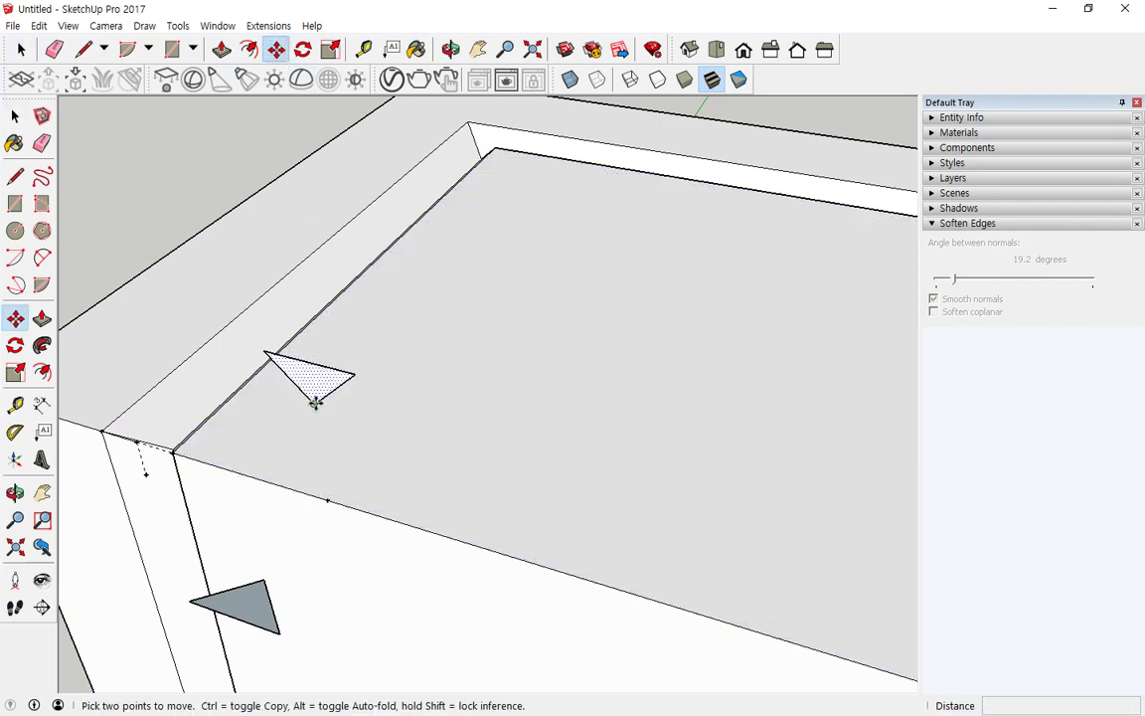
{"action": "left_click", "coordinate": [314, 402]}
{"action": "left_click", "coordinate": [325, 500]}
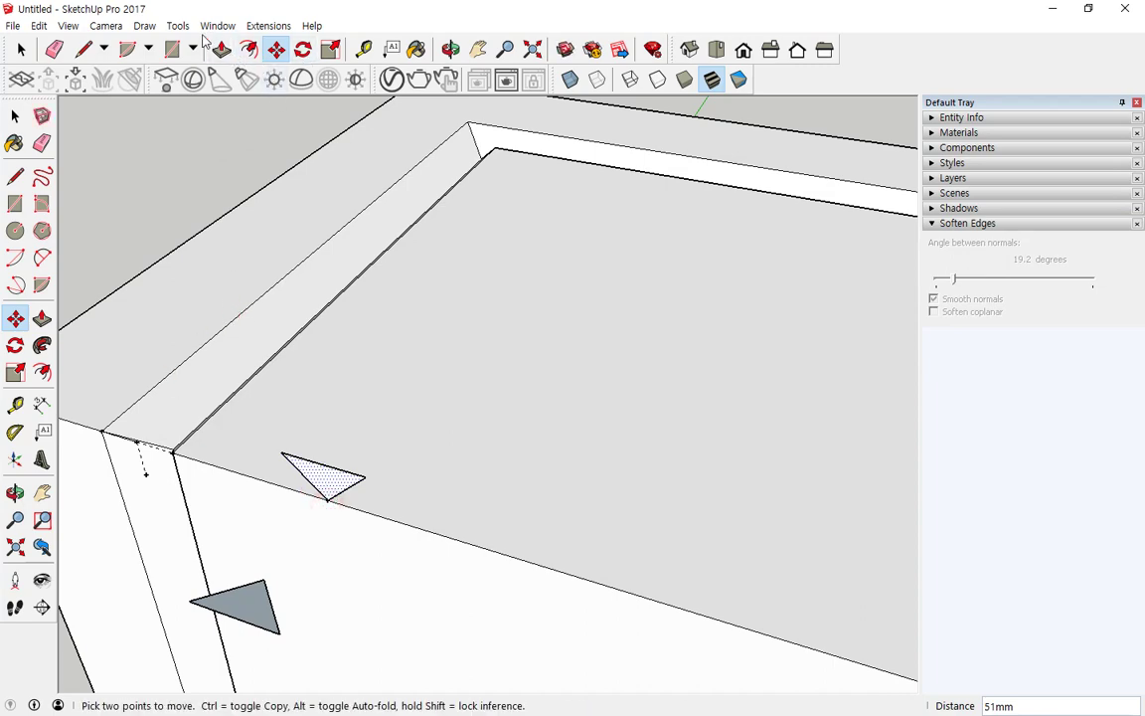
Try to sweep the repositioned triangle around the top face's inner edges with Follow Me, then restore its floating position
{"action": "left_click", "coordinate": [43, 347]}
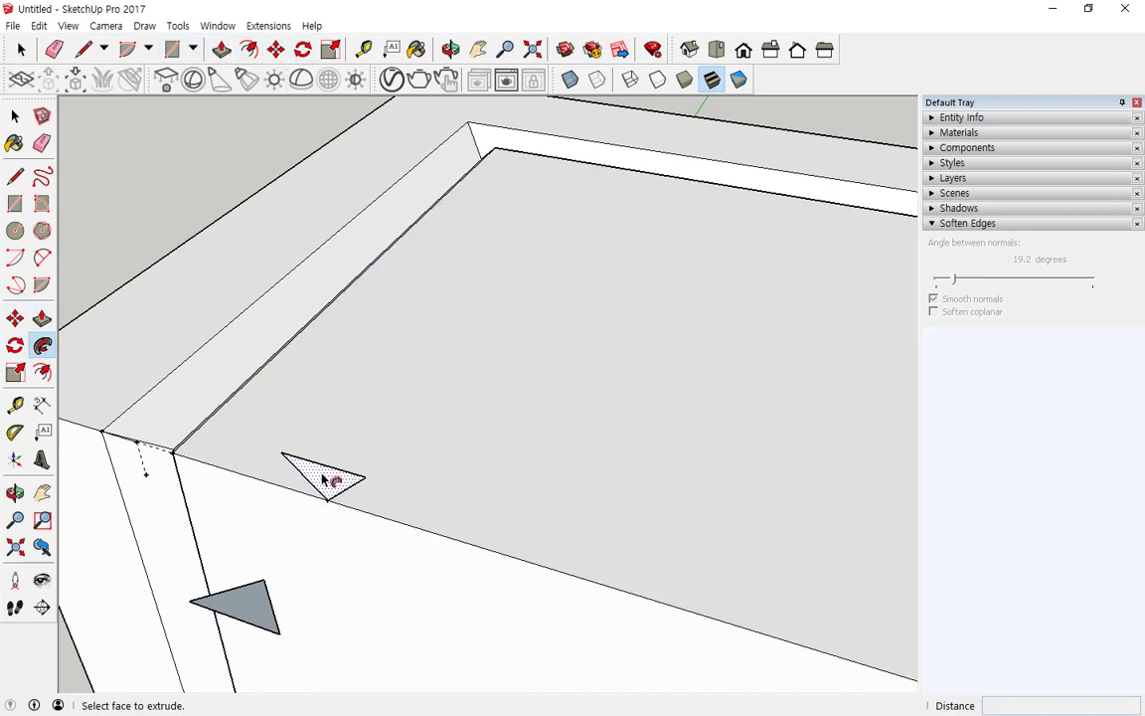
{"action": "left_click", "coordinate": [329, 476]}
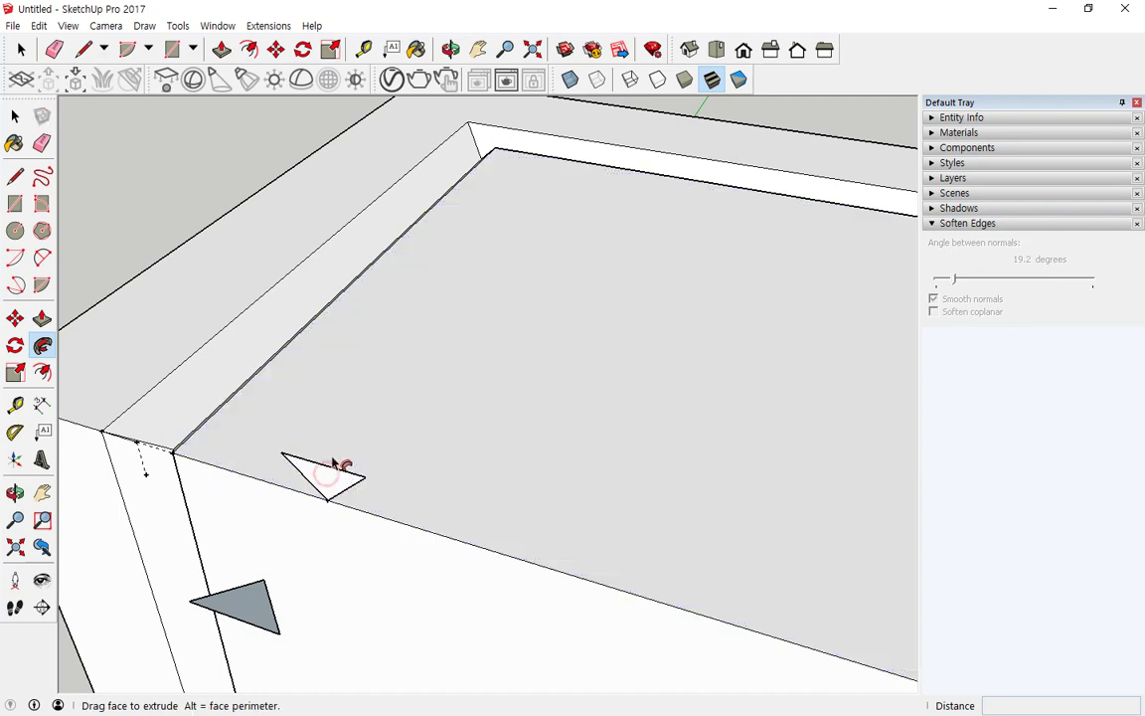
{"action": "left_click", "coordinate": [333, 480]}
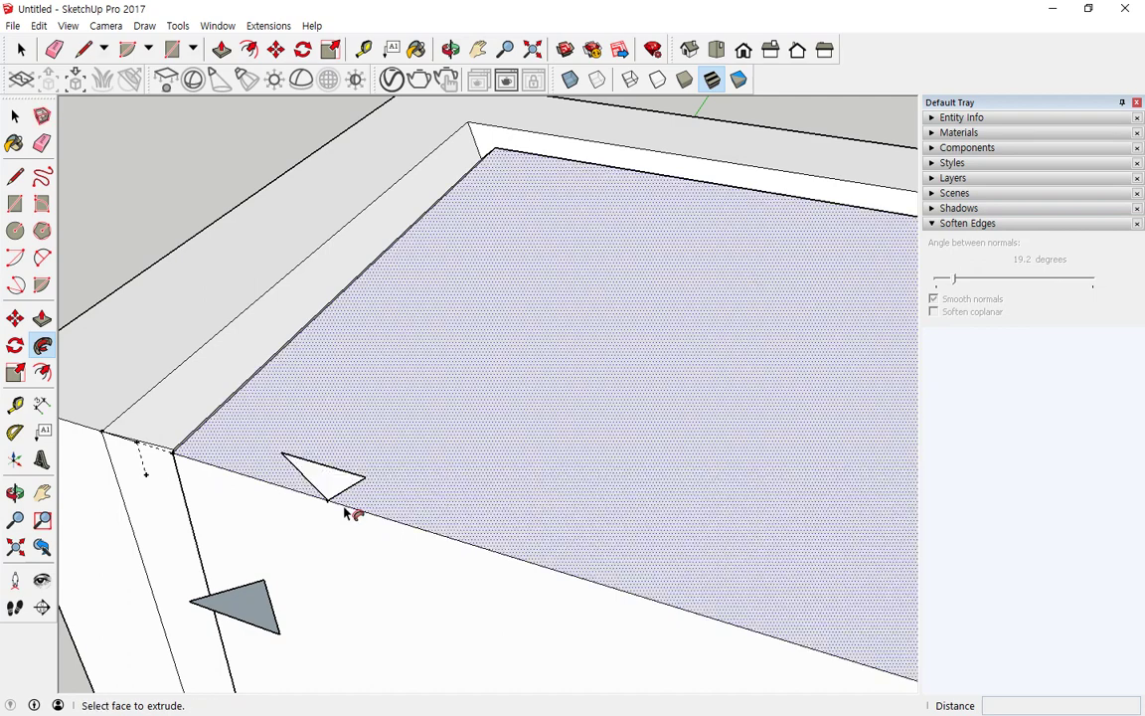
{"action": "left_click", "coordinate": [333, 501]}
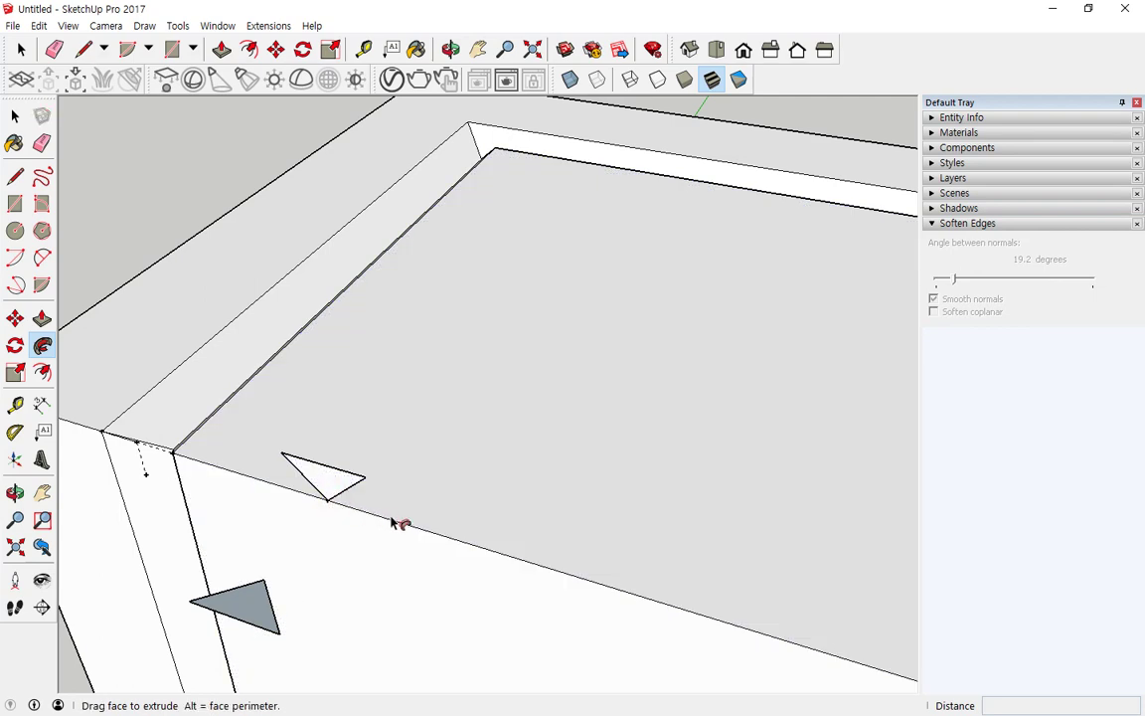
{"action": "scroll", "coordinate": [393, 524], "scroll_direction": "down", "scroll_amount": 2}
{"action": "key", "text": "Escape"}
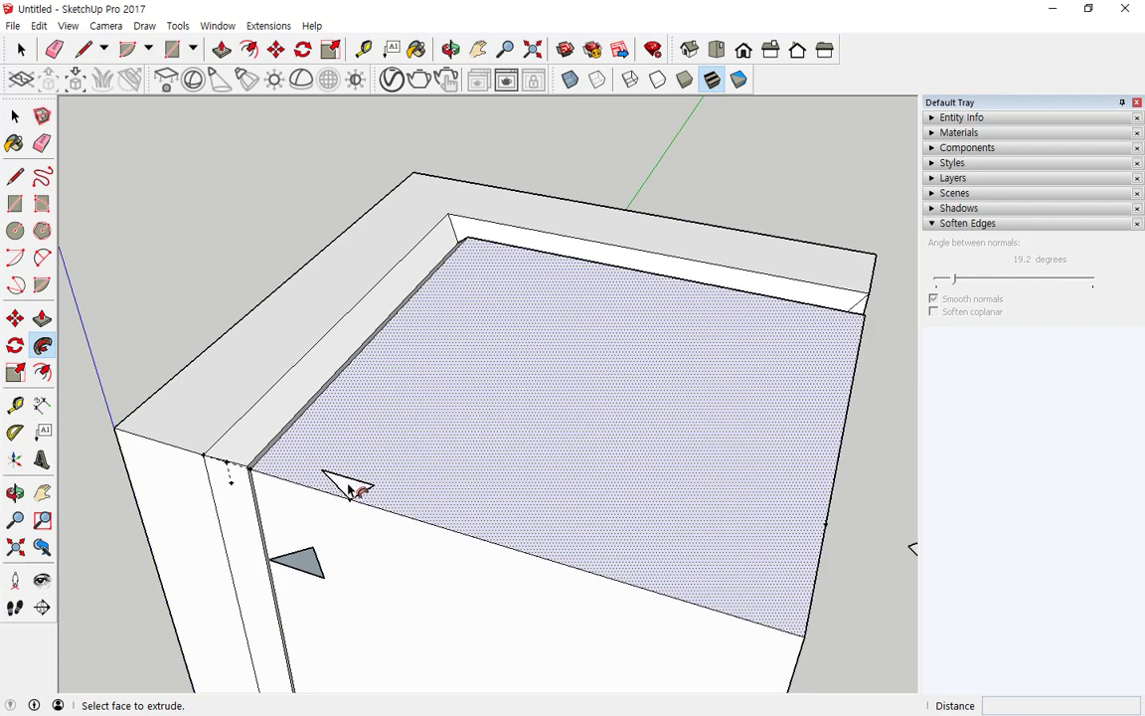
{"action": "left_click", "coordinate": [349, 489]}
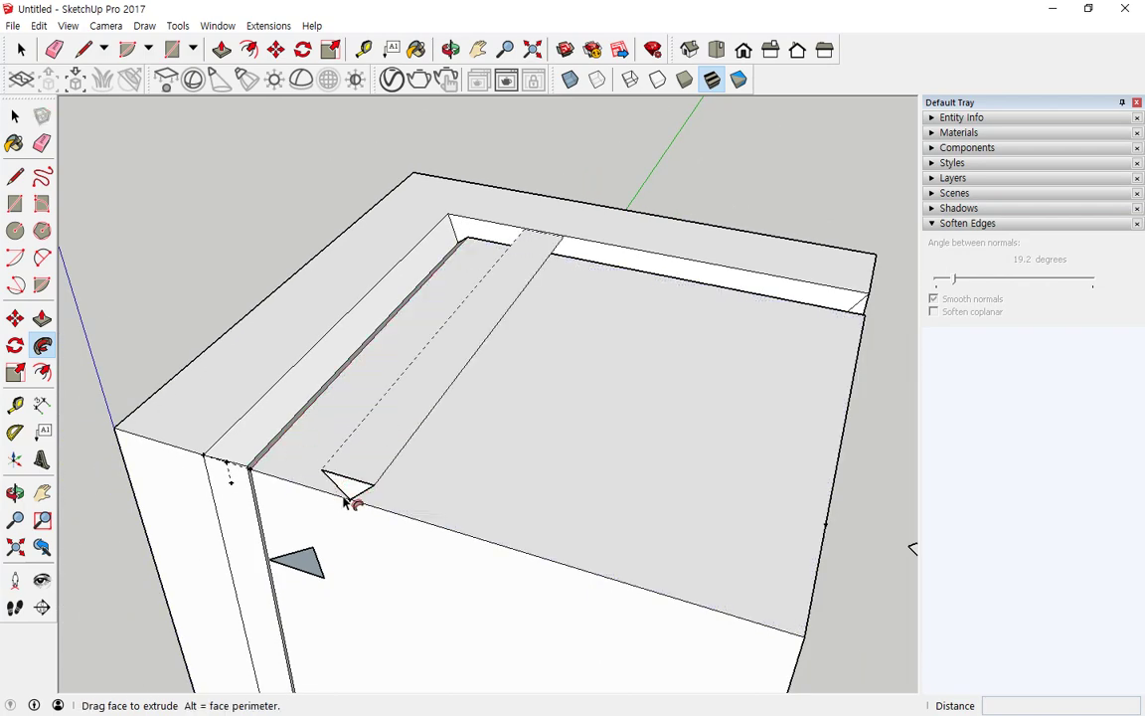
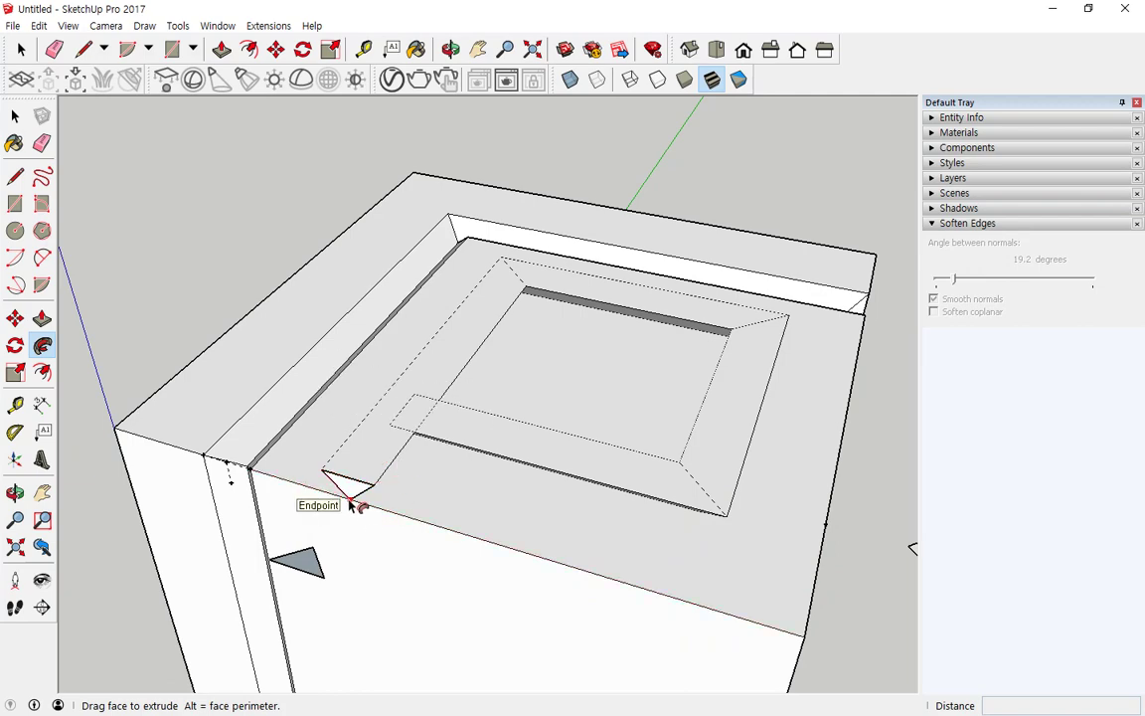
{"action": "middle_click_drag", "start_coordinate": [355, 452], "coordinate": [308, 365]}
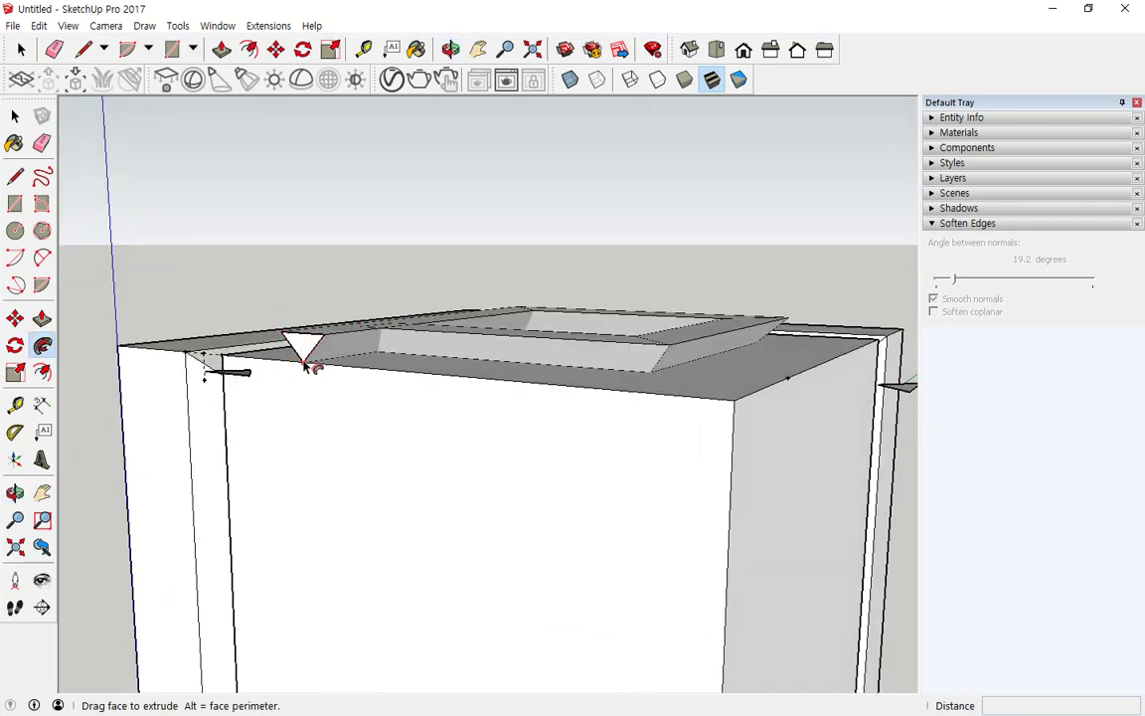
{"action": "middle_click_drag", "start_coordinate": [239, 361], "coordinate": [306, 402]}
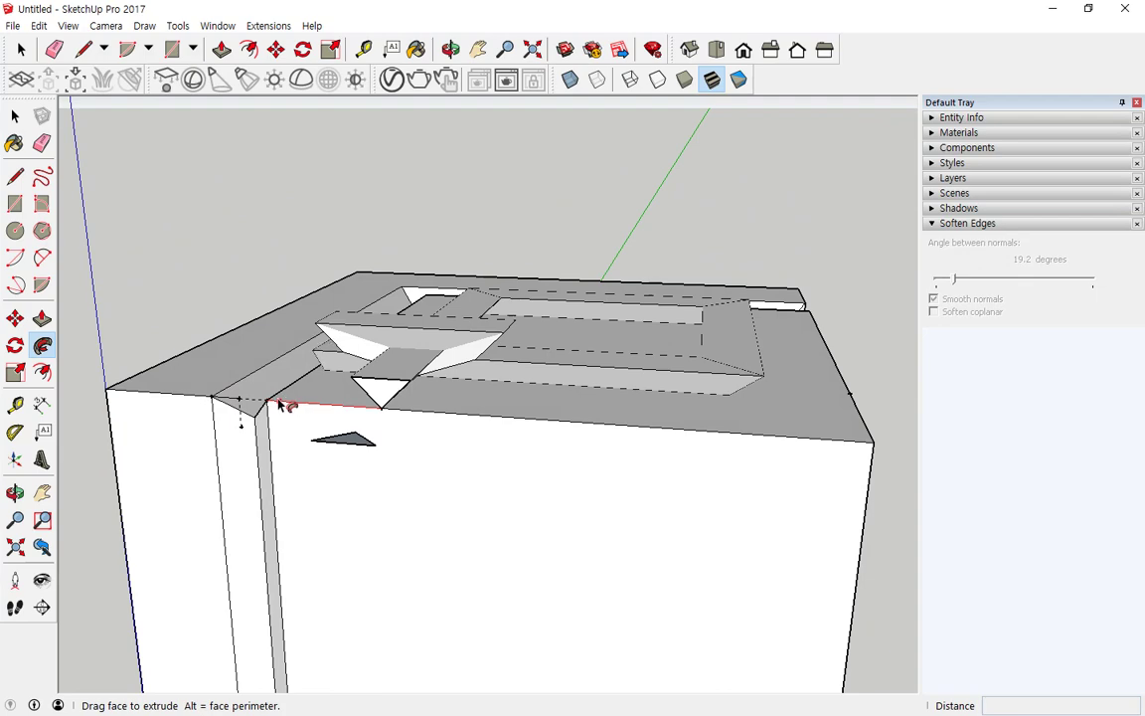
{"action": "left_click", "coordinate": [268, 402]}
{"action": "middle_click_drag", "start_coordinate": [412, 403], "coordinate": [159, 429]}
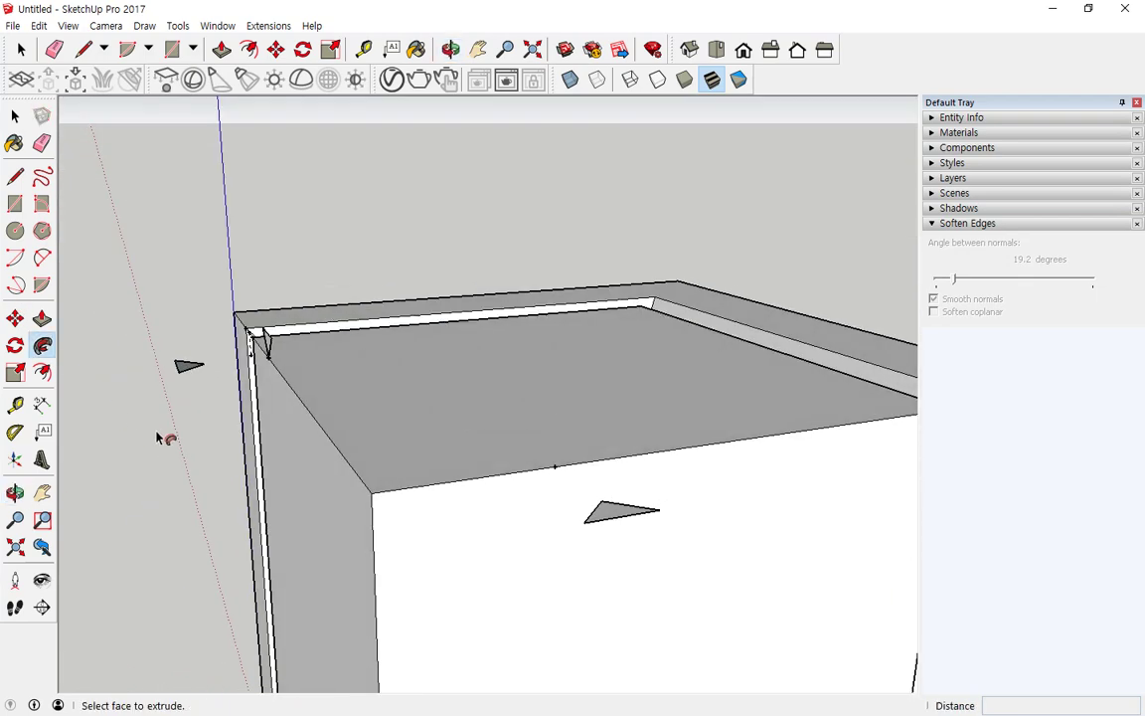
{"action": "middle_click_drag", "start_coordinate": [209, 395], "coordinate": [366, 511]}
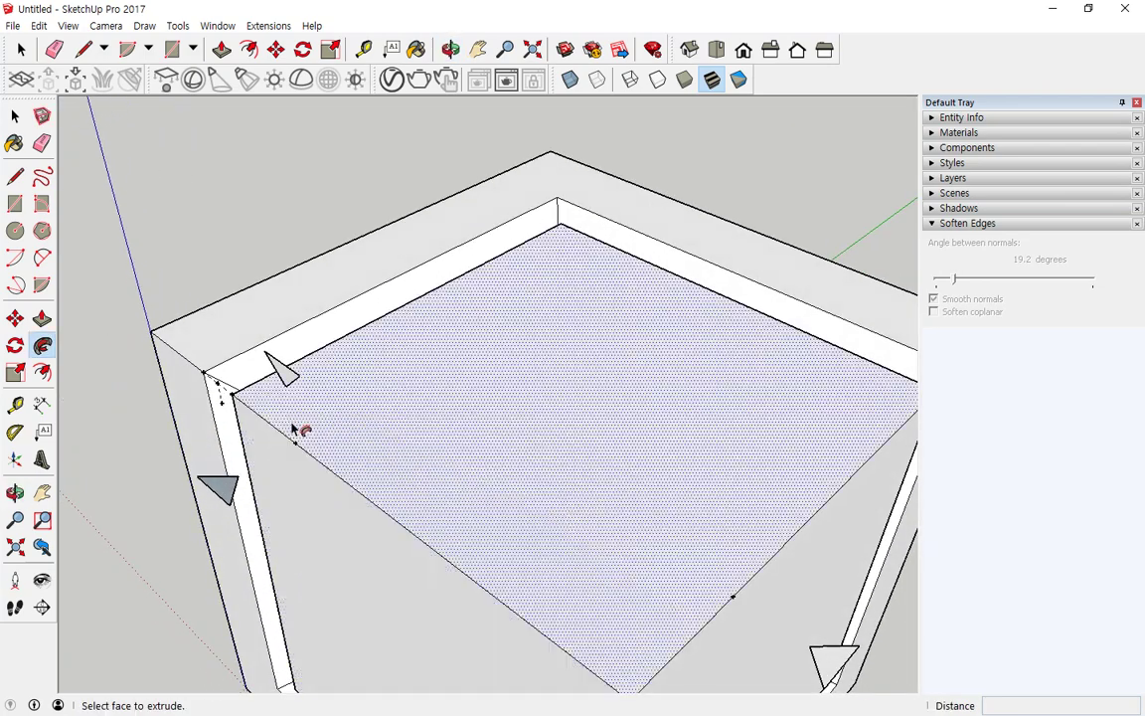
Try to sweep the triangle floating off the front face around that face's edges with Follow Me
{"action": "middle_click_drag", "start_coordinate": [299, 429], "coordinate": [390, 483]}
{"action": "left_click", "coordinate": [360, 463]}
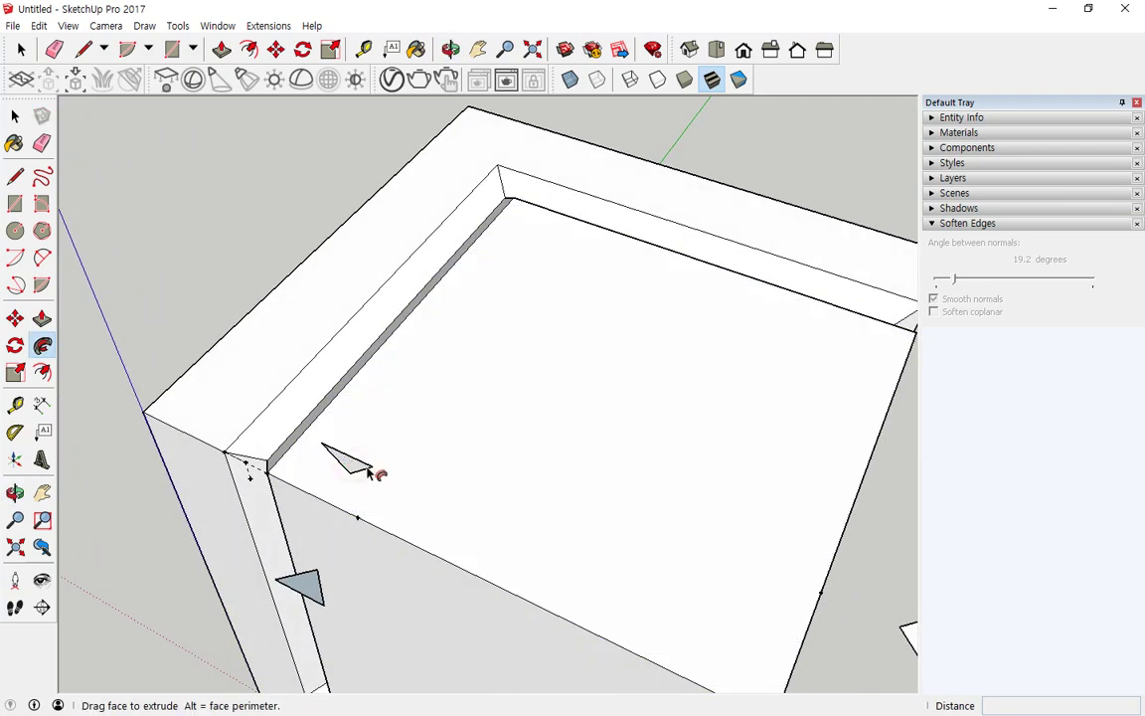
{"action": "middle_click_drag", "start_coordinate": [414, 319], "coordinate": [440, 194]}
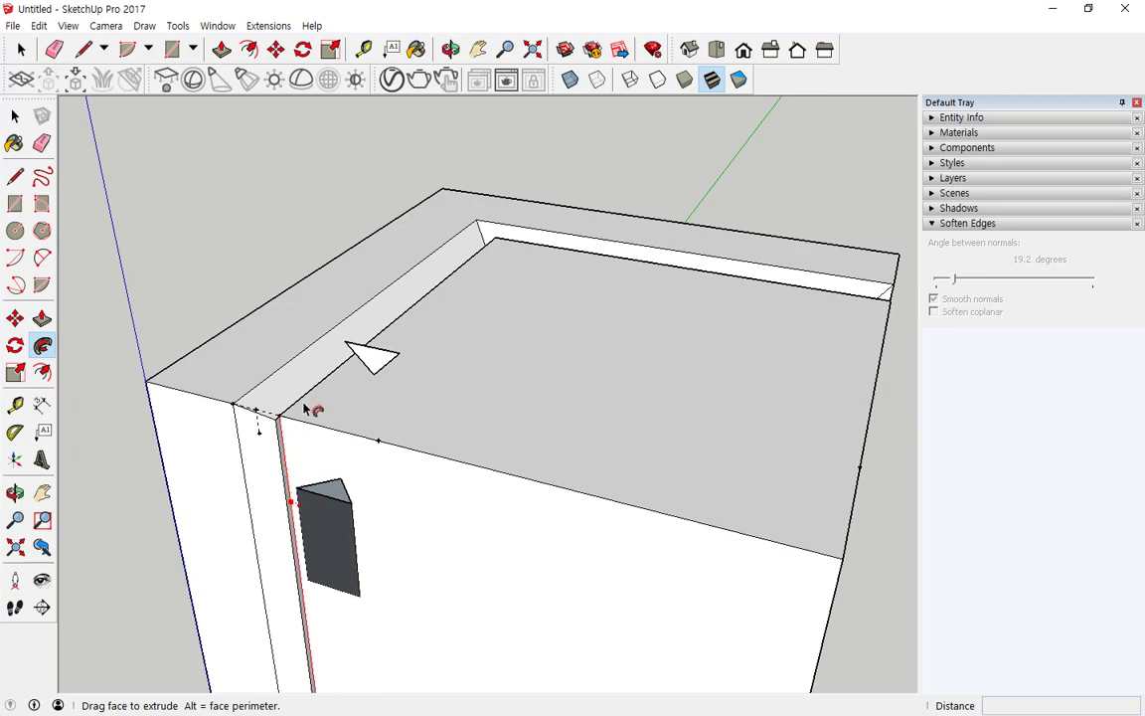
{"action": "middle_click_drag", "start_coordinate": [305, 408], "coordinate": [303, 347]}
{"action": "scroll", "coordinate": [351, 602], "scroll_direction": "down", "scroll_amount": 2}
{"action": "middle_click_drag", "start_coordinate": [462, 623], "coordinate": [437, 359], "text": "shift"}
{"action": "middle_click_drag", "start_coordinate": [417, 429], "coordinate": [293, 563]}
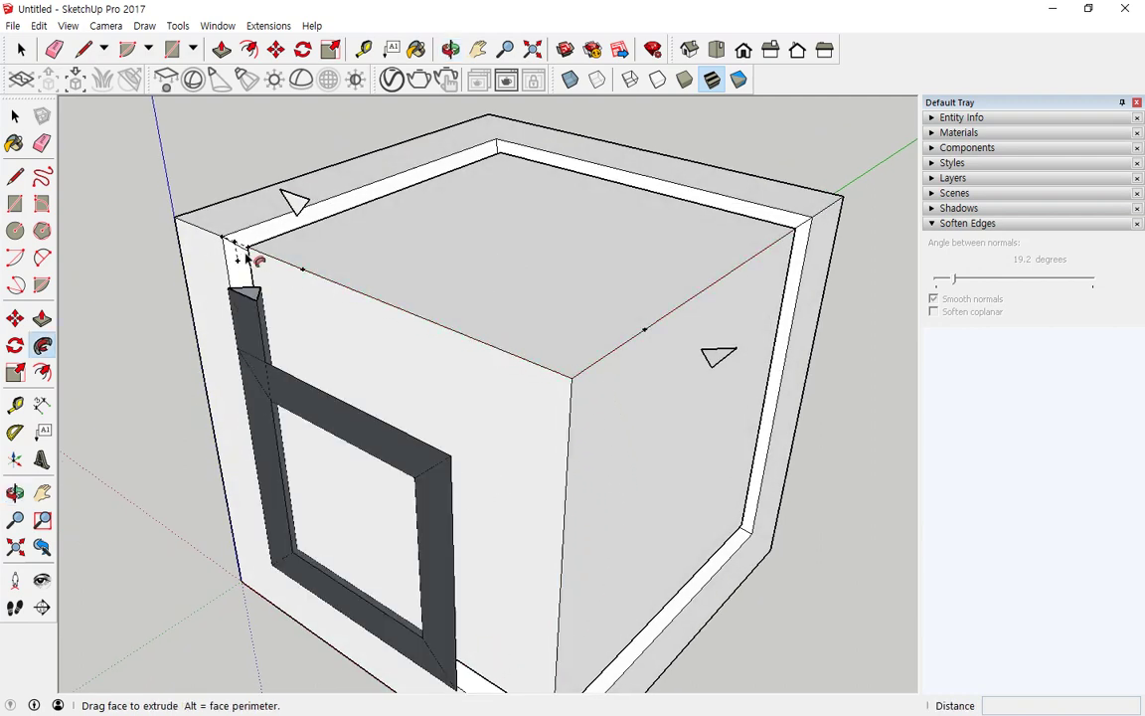
{"action": "middle_click_drag", "start_coordinate": [243, 253], "coordinate": [308, 335]}
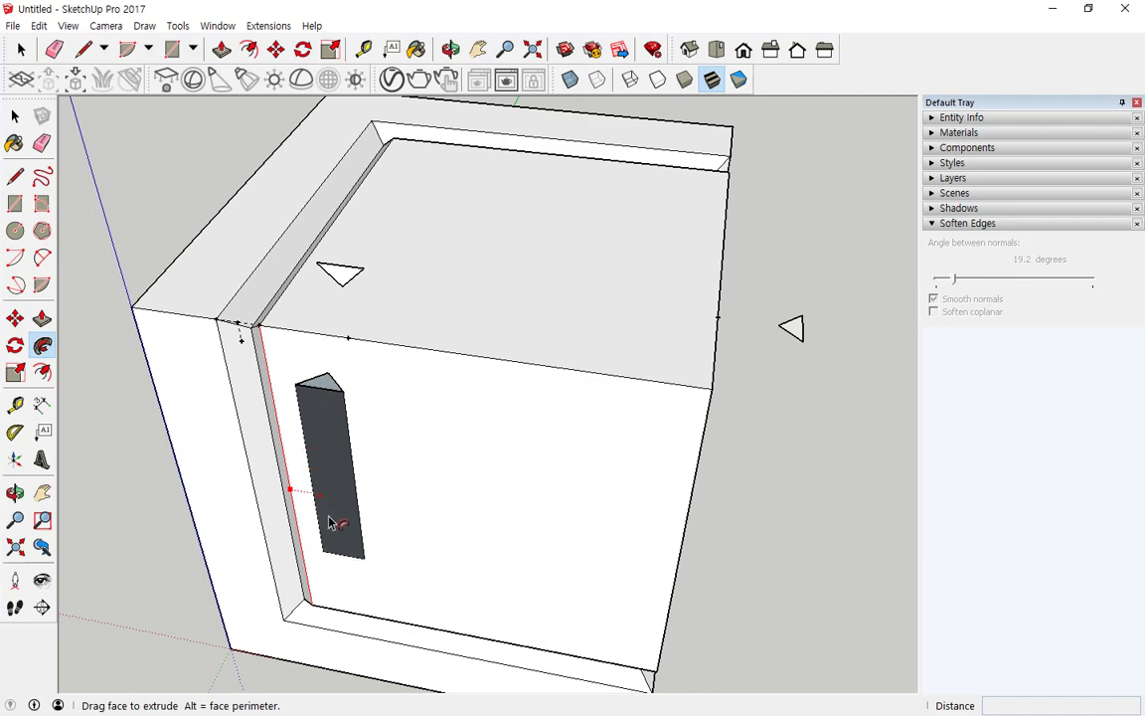
{"action": "key", "text": "Escape"}
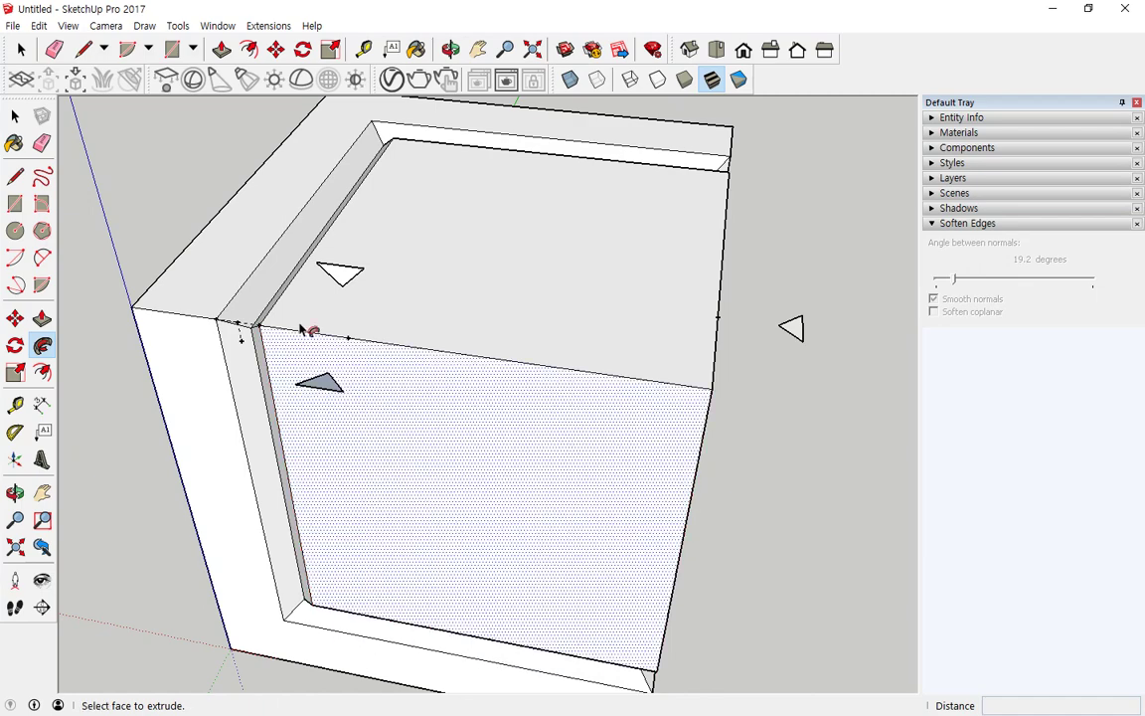
{"action": "key", "text": "ctrl+shift+d"}
{"action": "mouse_move", "coordinate": [263, 303]}
{"action": "left_mouse_down"}
{"action": "mouse_move", "coordinate": [429, 100]}
{"action": "mouse_move", "coordinate": [732, 224]}
{"action": "mouse_move", "coordinate": [646, 676]}
{"action": "mouse_move", "coordinate": [252, 328]}
{"action": "mouse_move", "coordinate": [257, 274]}
{"action": "left_mouse_up"}
{"action": "key", "text": "Escape"}
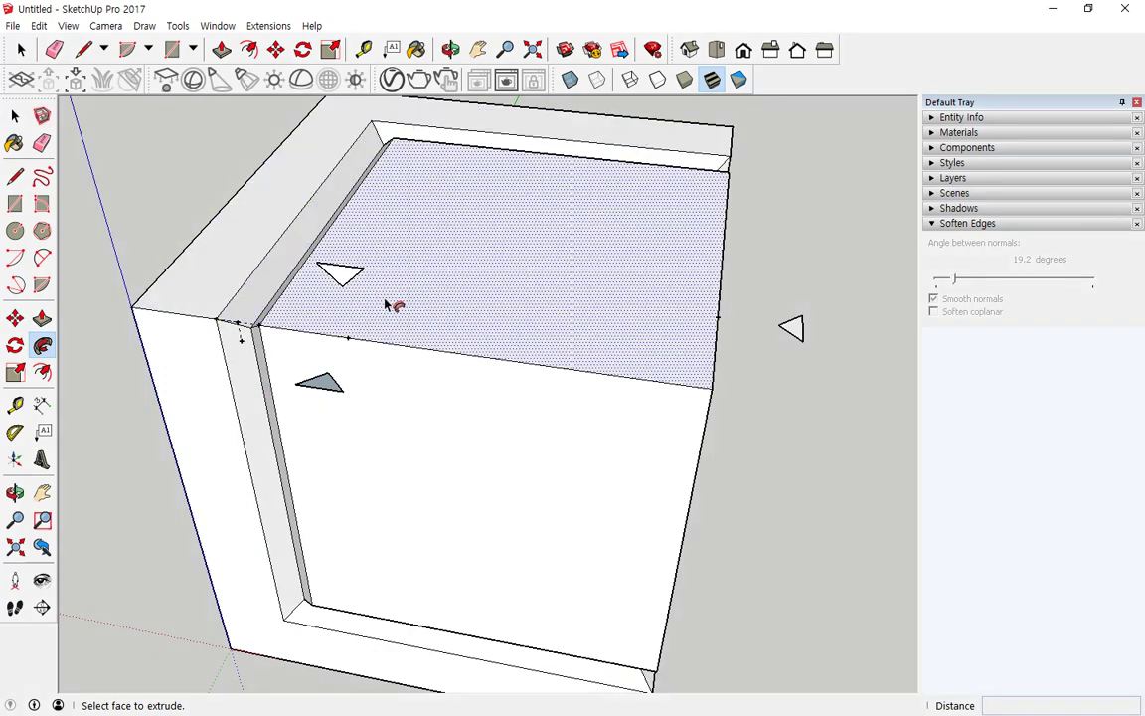
{"action": "left_click", "coordinate": [349, 378]}
{"action": "left_click", "coordinate": [301, 236]}
{"action": "key", "text": "ctrl+z"}
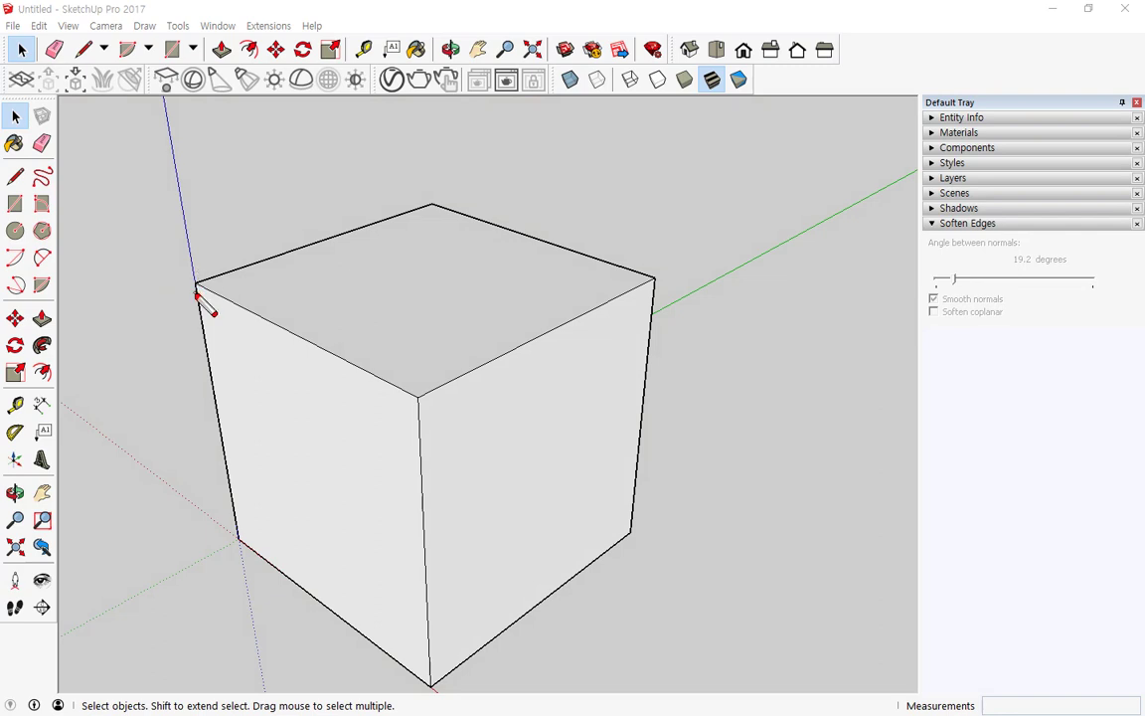
{"action": "left_click_drag", "start_coordinate": [196, 286], "coordinate": [241, 321]}
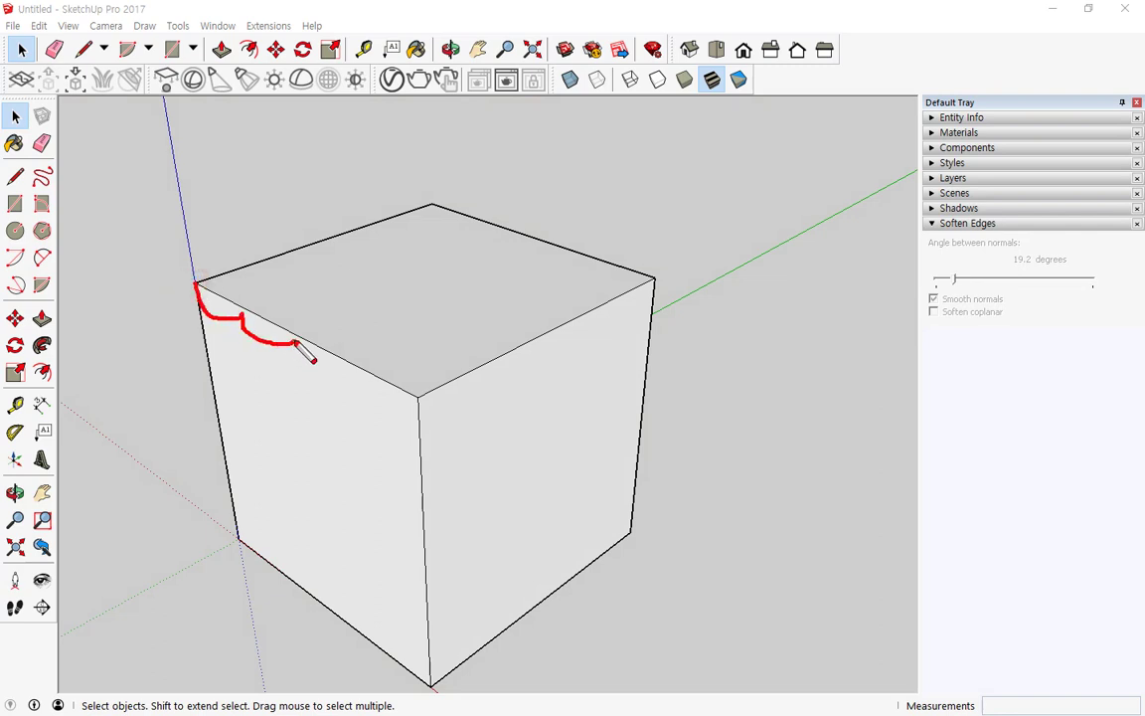
{"action": "scroll", "coordinate": [199, 295], "scroll_direction": "up", "scroll_amount": 5}
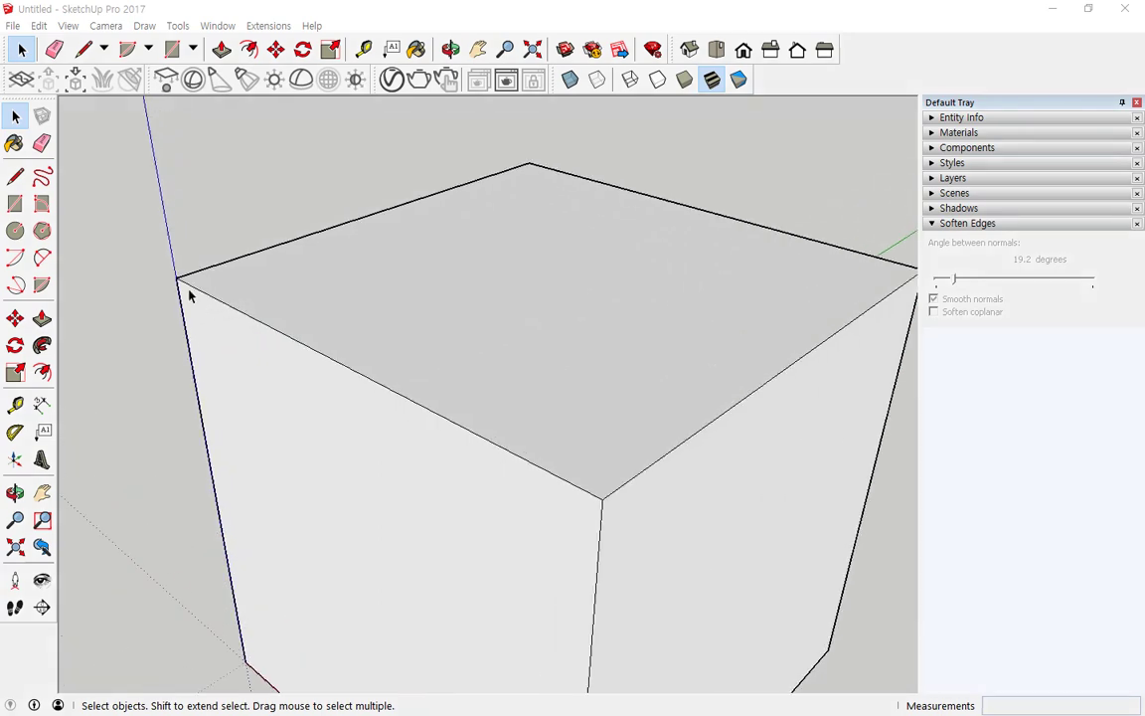
{"action": "left_click_drag", "start_coordinate": [176, 279], "coordinate": [334, 360]}
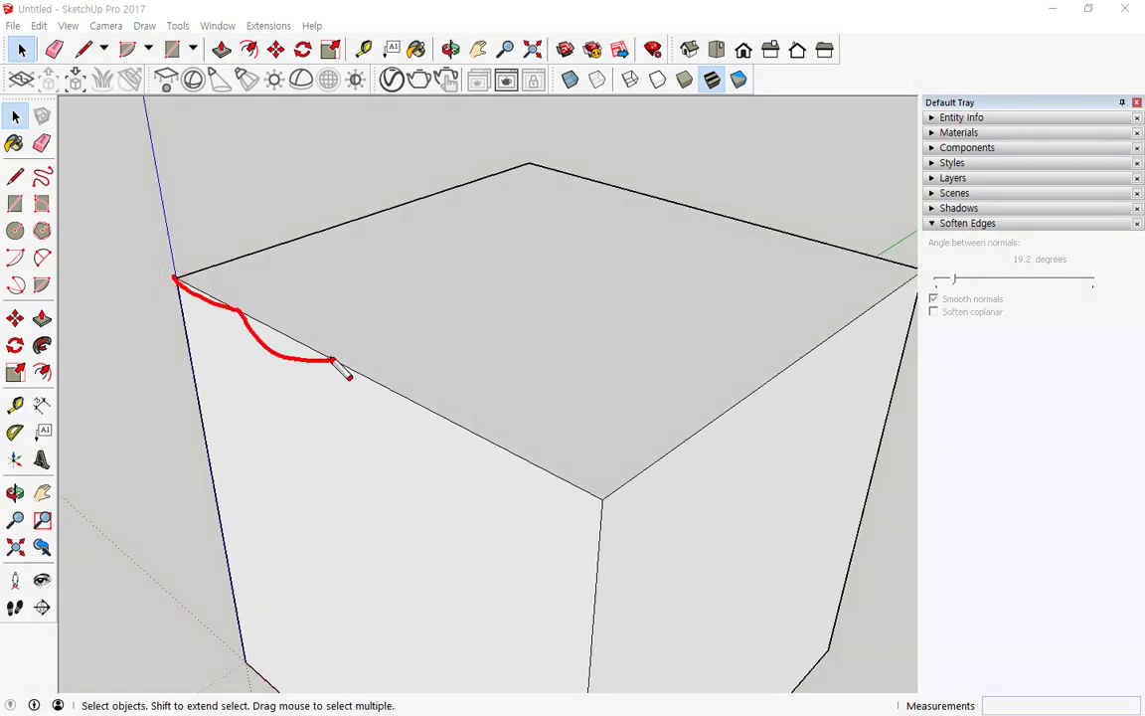
{"action": "key", "text": "Escape"}
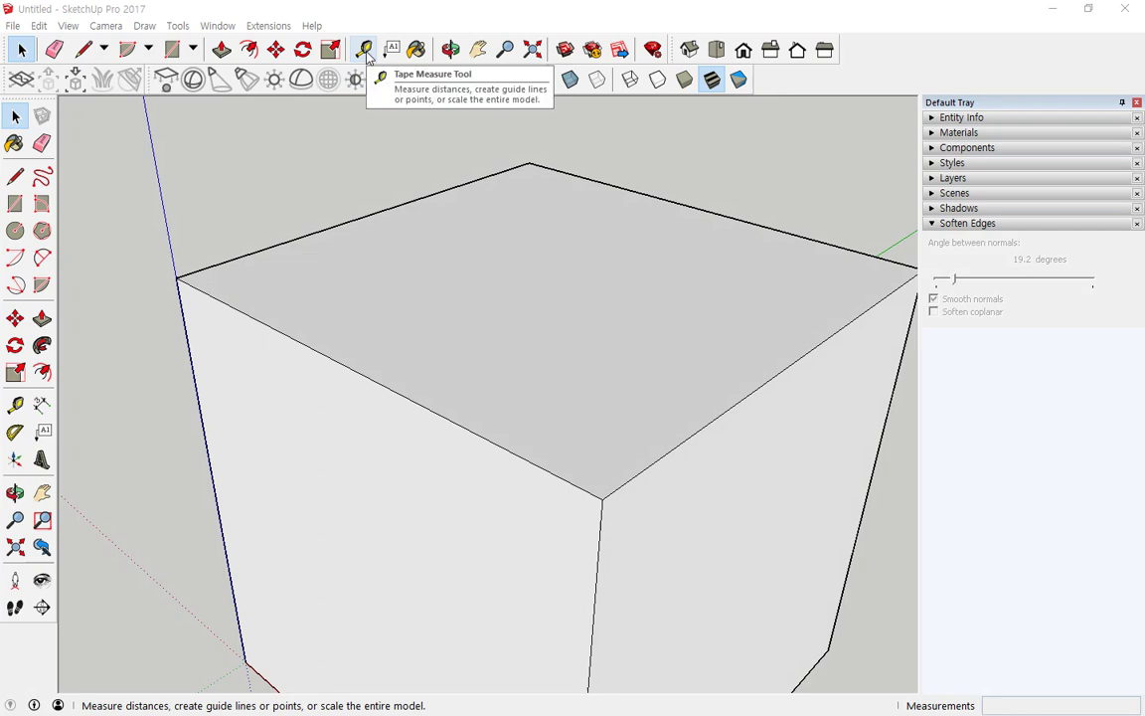
{"action": "left_click", "coordinate": [364, 50]}
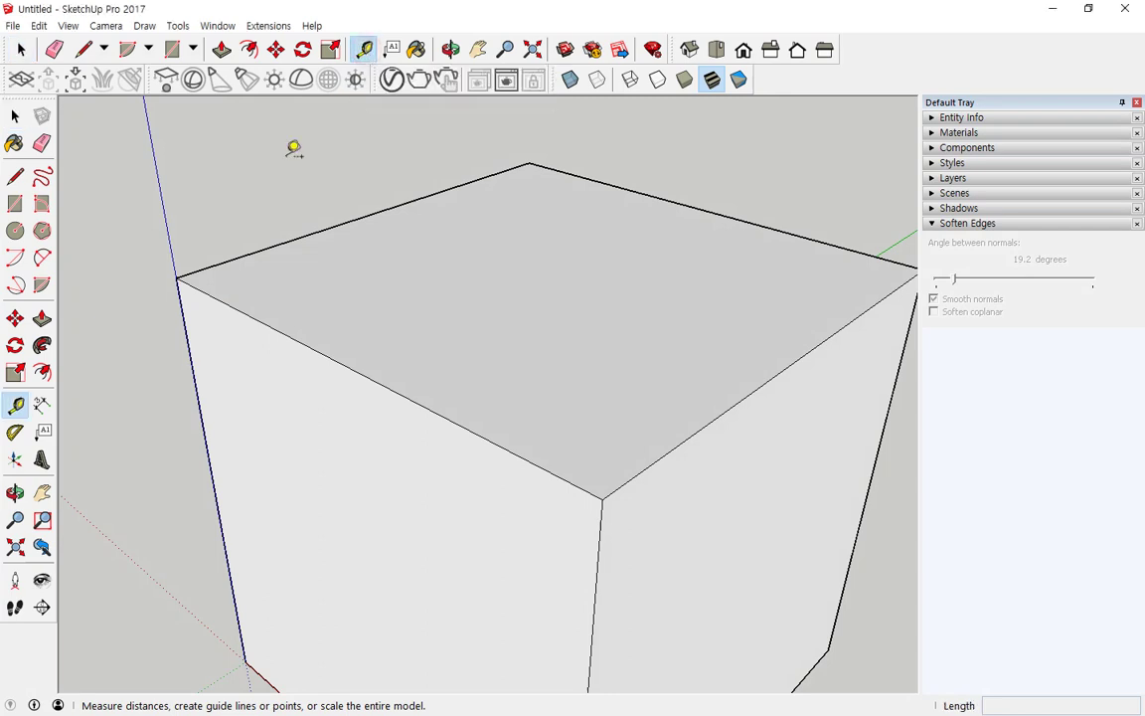
{"action": "left_click", "coordinate": [271, 246]}
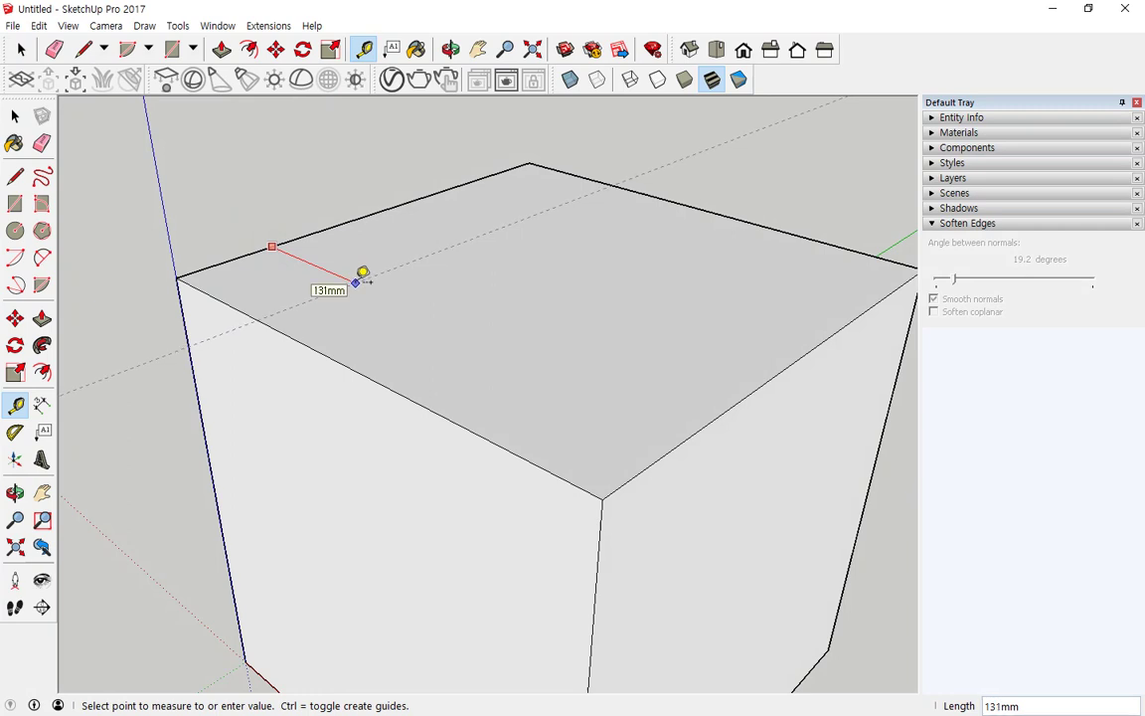
{"action": "left_click", "coordinate": [356, 282]}
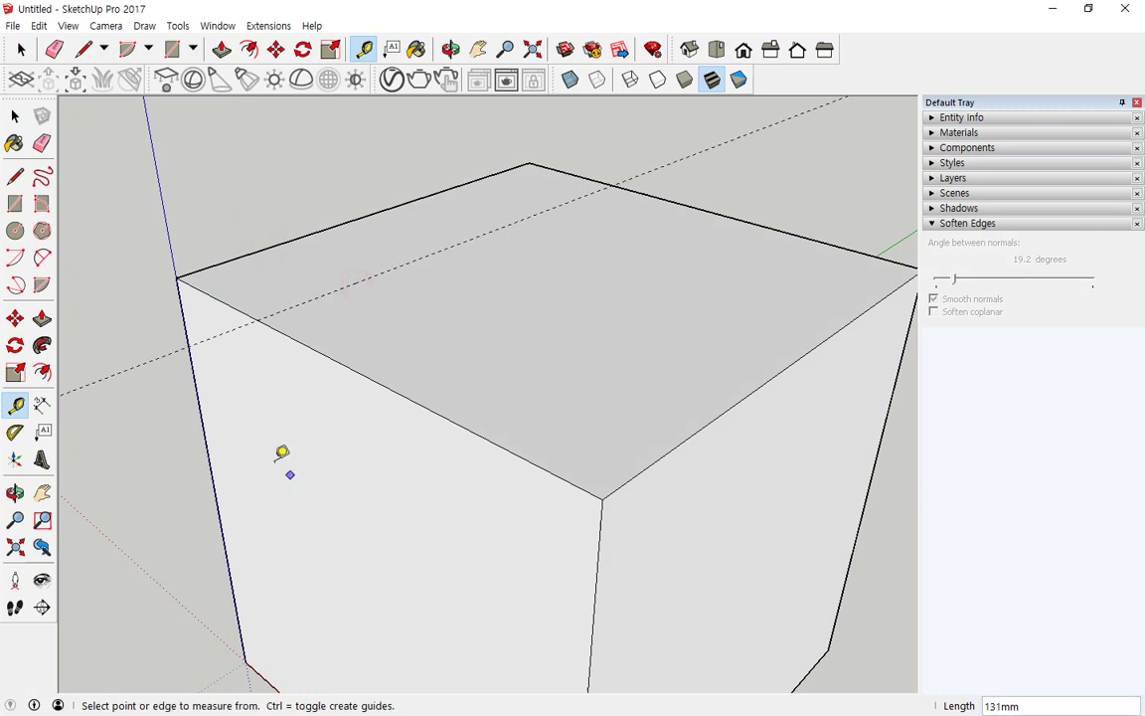
Place guide points on the cube's front top edge 100 mm from the corner on the blue axis and 100 mm further along
{"action": "left_click", "coordinate": [177, 278]}
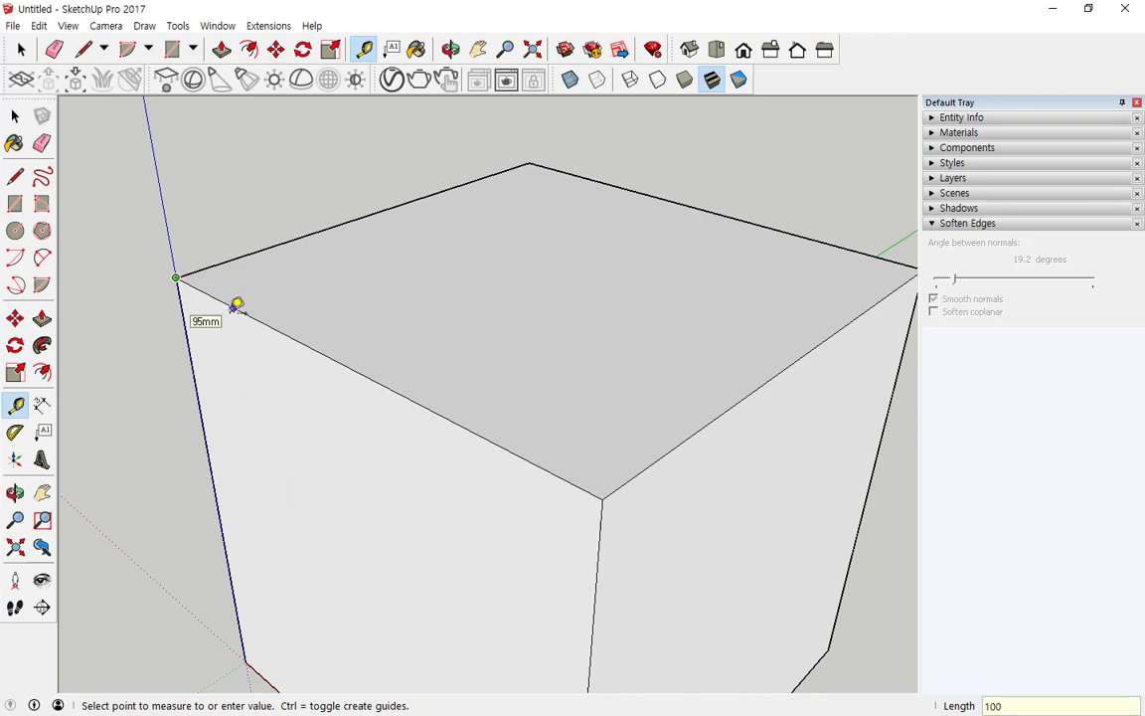
{"action": "key", "text": "Return"}
{"action": "scroll", "coordinate": [247, 330], "scroll_direction": "up", "scroll_amount": 3}
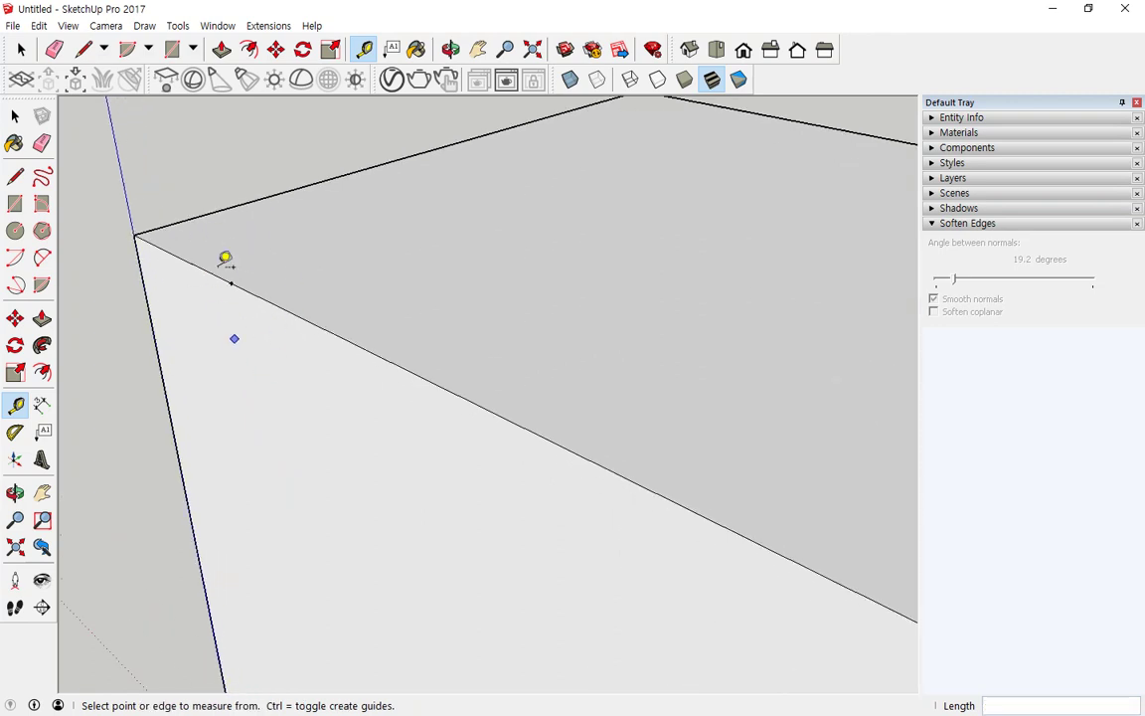
{"action": "left_click", "coordinate": [231, 282]}
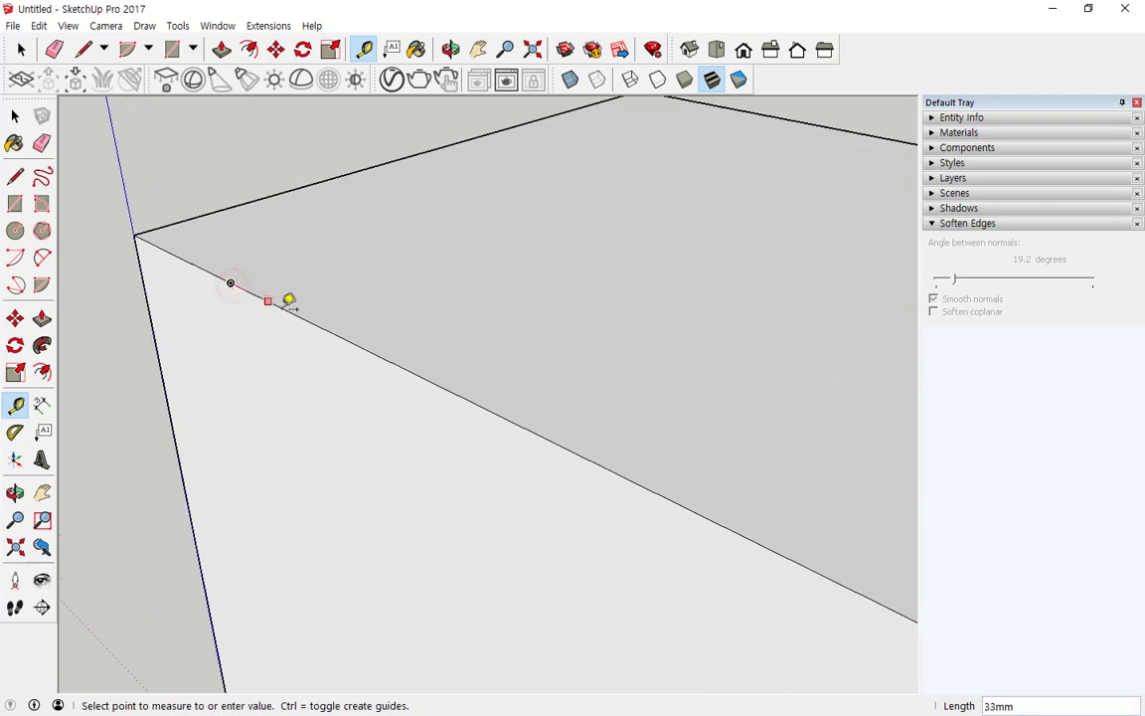
{"action": "type", "text": "100"}
{"action": "key", "text": "Return"}
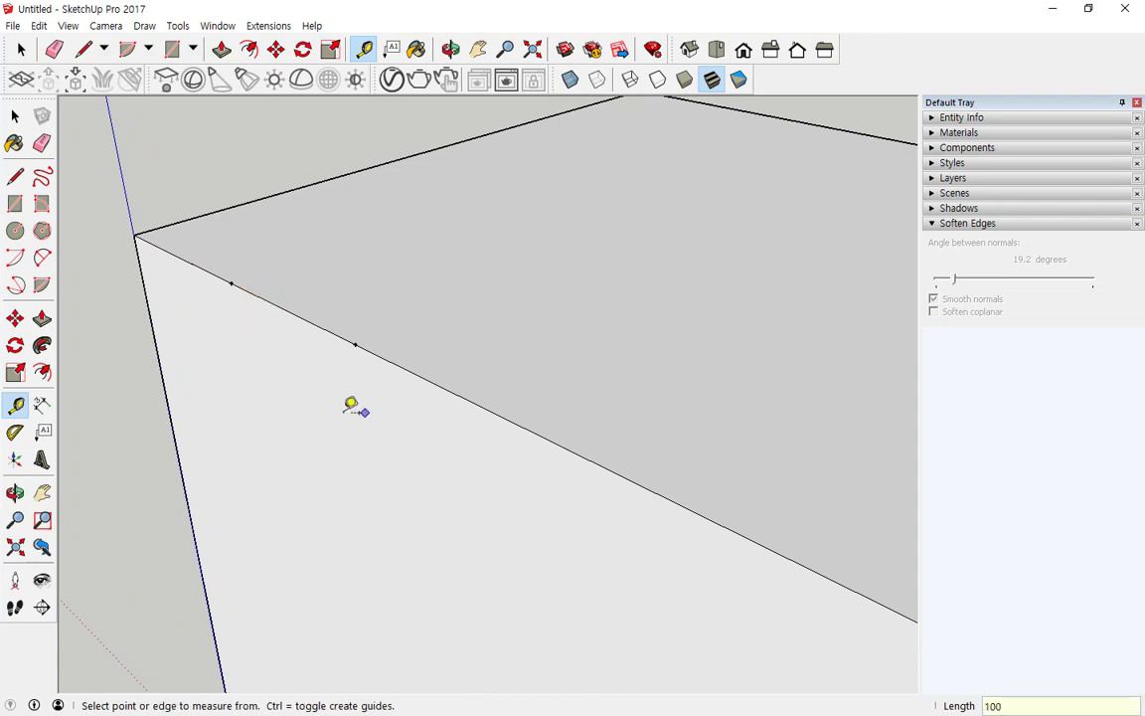
Place guide points on the front top edge 20 mm to either side of the first 100 mm guide point
{"action": "mouse_move", "coordinate": [241, 236]}
{"action": "middle_mouse_down"}
{"action": "mouse_move", "coordinate": [237, 354]}
{"action": "mouse_move", "coordinate": [114, 247]}
{"action": "middle_mouse_up"}
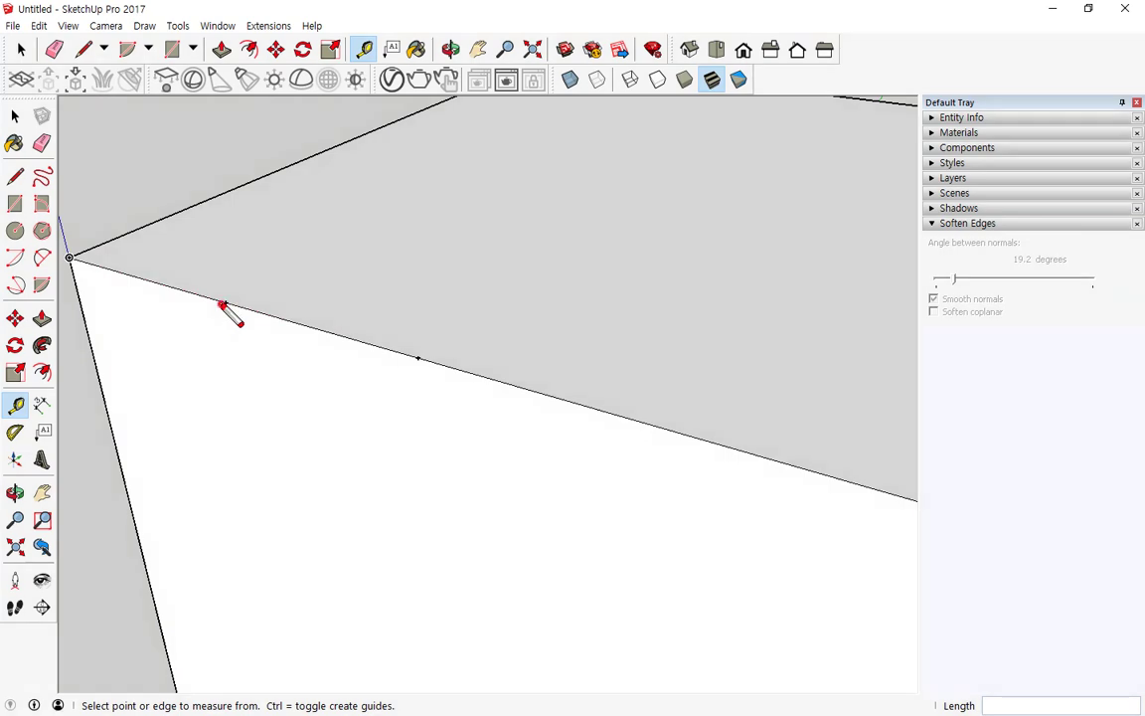
{"action": "mouse_move", "coordinate": [226, 303]}
{"action": "left_mouse_down"}
{"action": "mouse_move", "coordinate": [278, 318]}
{"action": "mouse_move", "coordinate": [246, 324]}
{"action": "mouse_move", "coordinate": [224, 349]}
{"action": "mouse_move", "coordinate": [238, 351]}
{"action": "left_mouse_up"}
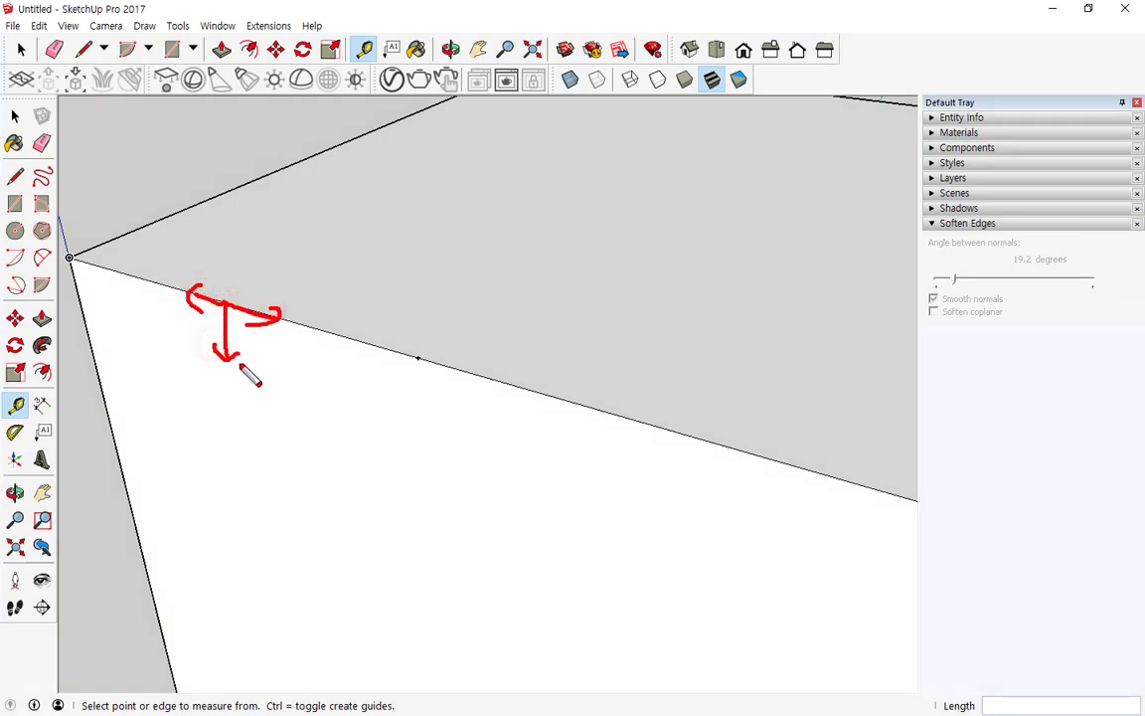
{"action": "key", "text": "Escape"}
{"action": "left_click", "coordinate": [226, 301]}
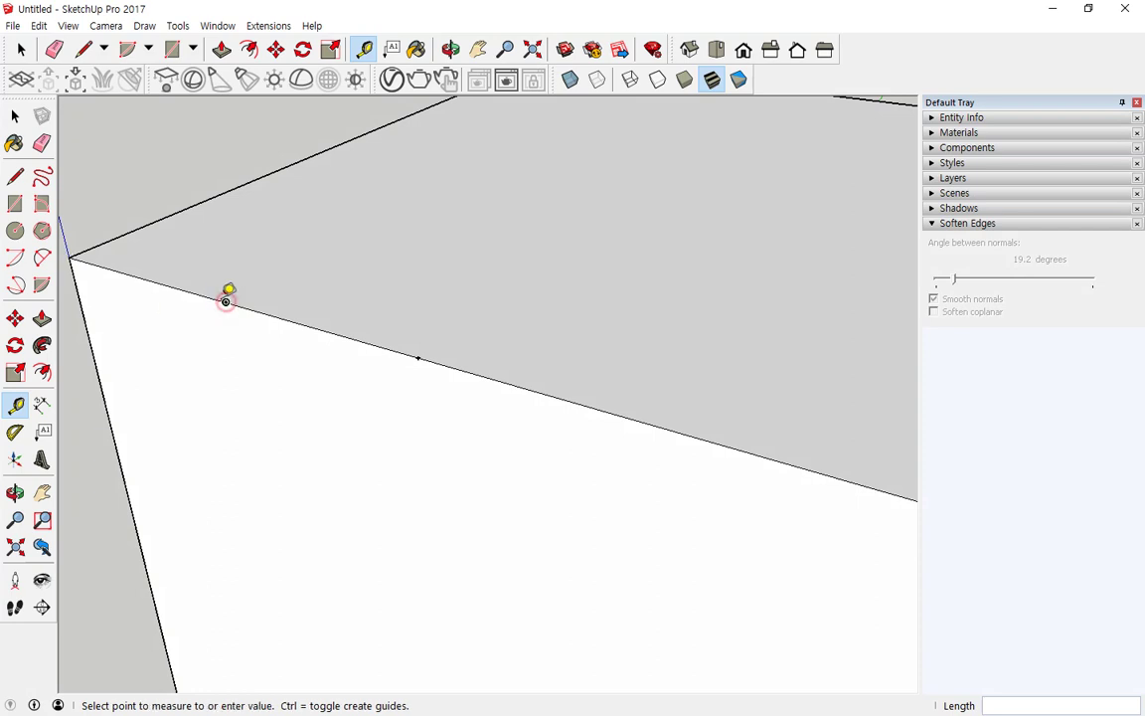
{"action": "left_click", "coordinate": [194, 295]}
{"action": "type", "text": "20"}
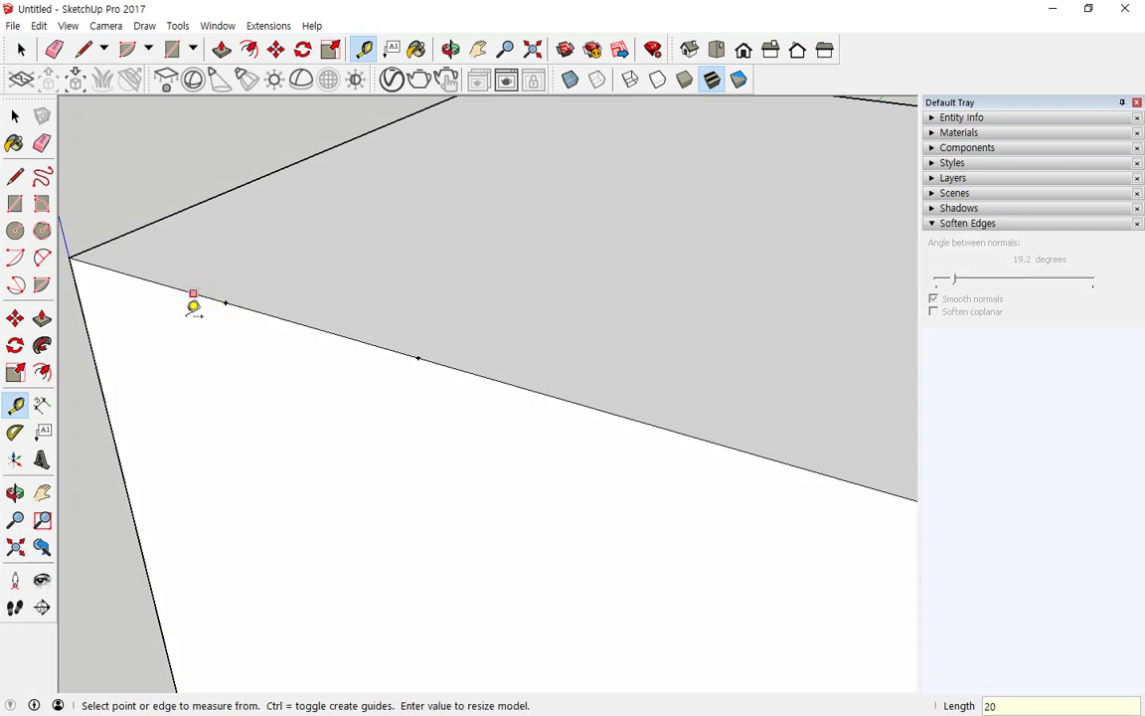
{"action": "left_click", "coordinate": [226, 301]}
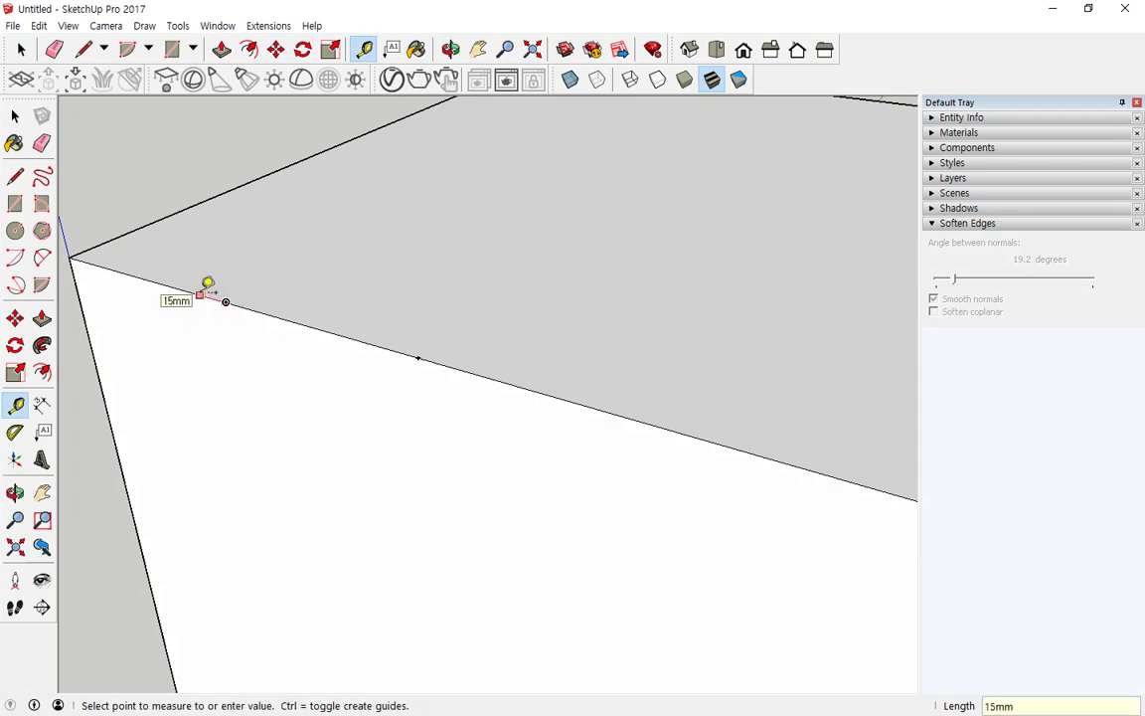
{"action": "key", "text": "Escape"}
{"action": "left_click", "coordinate": [227, 301]}
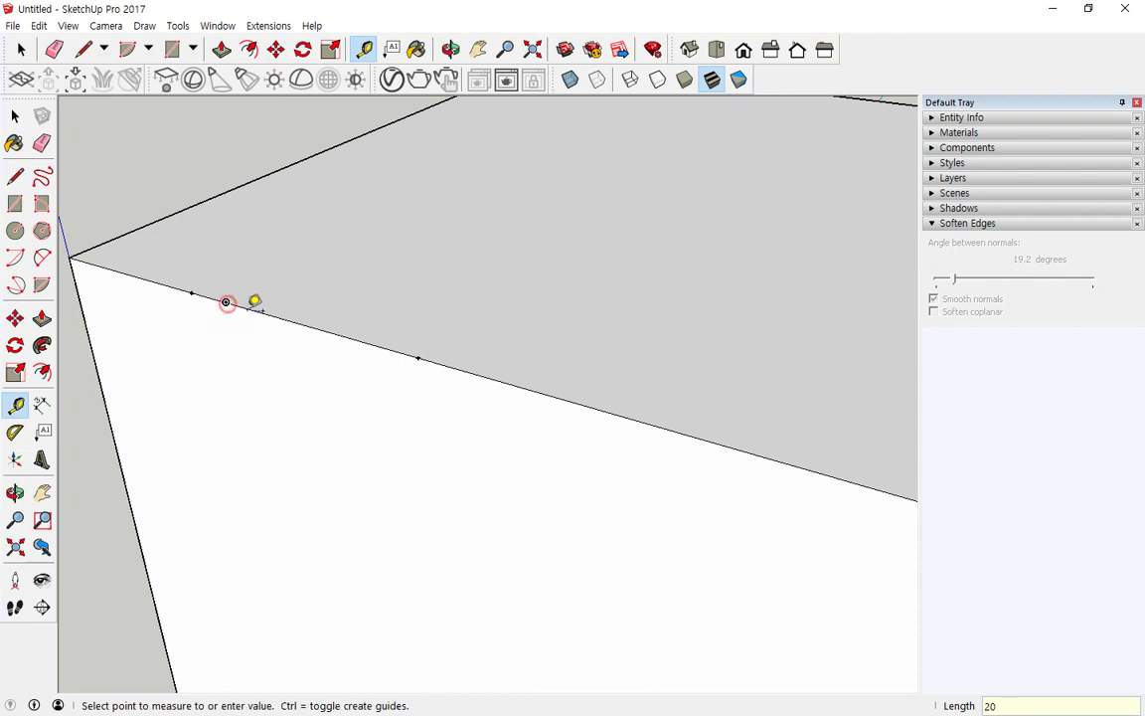
{"action": "left_click", "coordinate": [256, 311]}
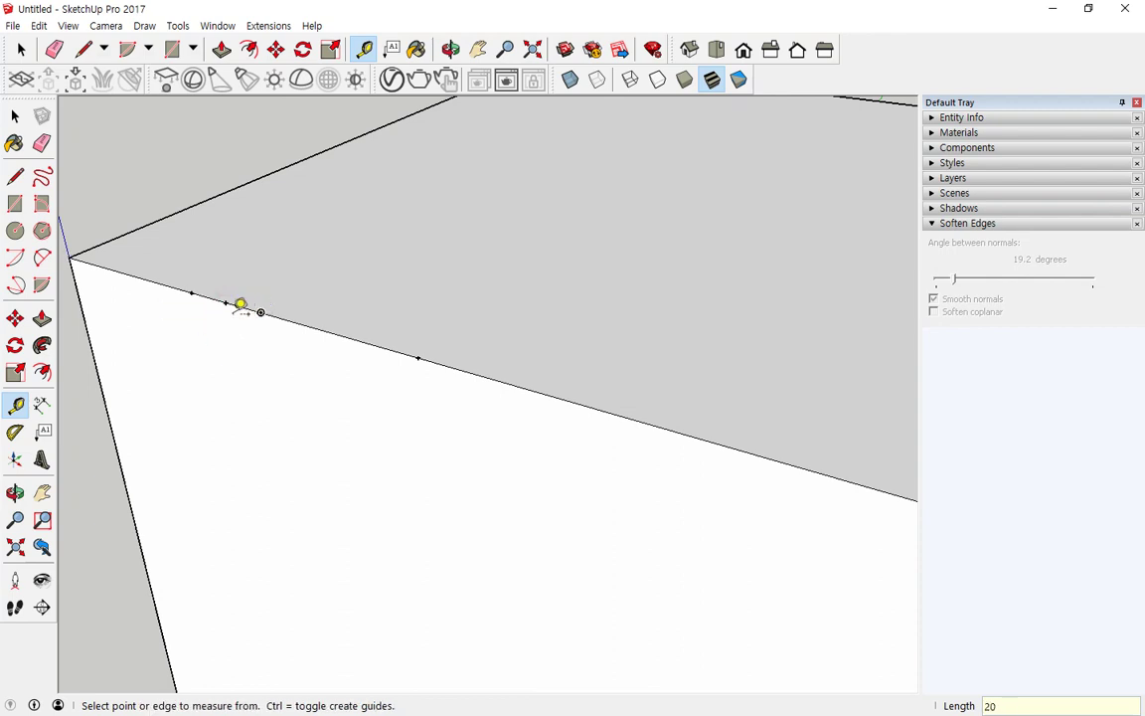
Place a guide point on the front face 20 mm straight below the first 100 mm guide point
{"action": "left_click", "coordinate": [227, 300]}
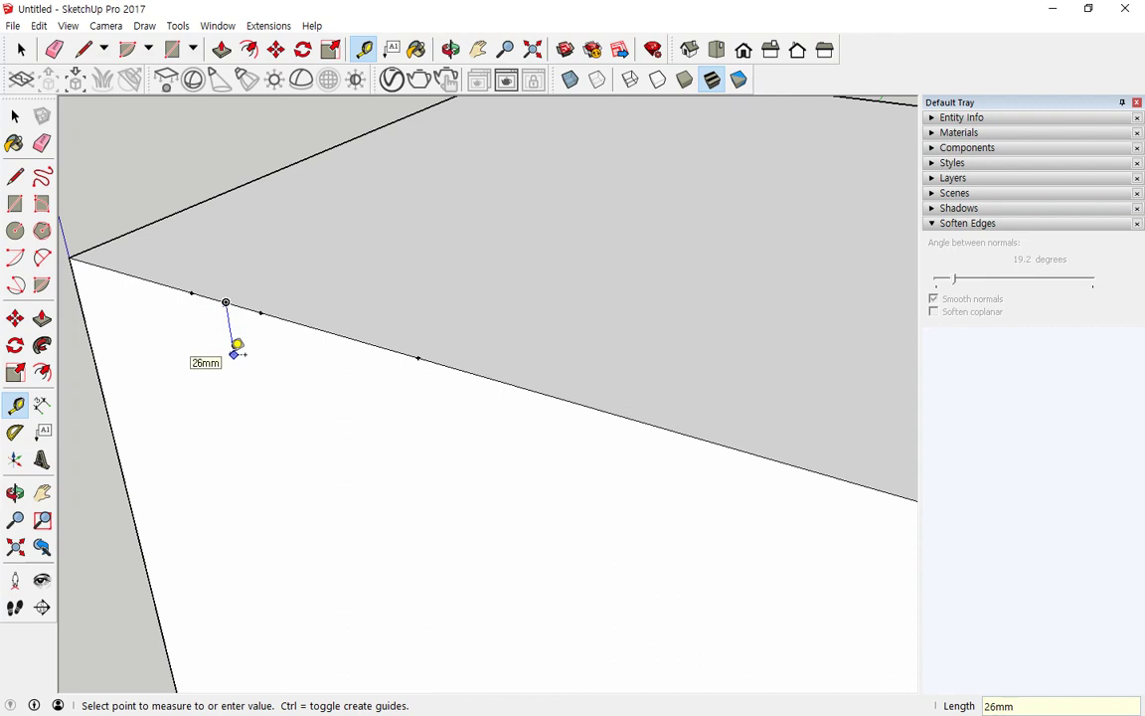
{"action": "left_click", "coordinate": [236, 345]}
{"action": "type", "text": "20"}
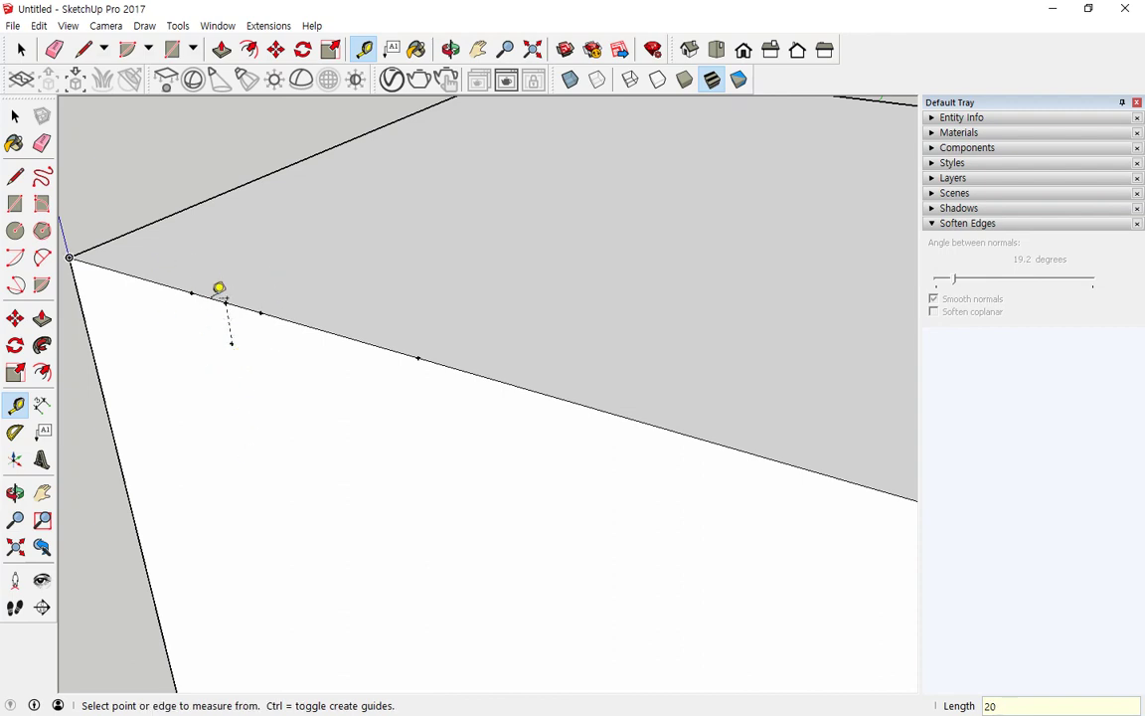
Draw a downward-pointing triangle on the front face by connecting the two side guide points to the lower one, and select its face
{"action": "scroll", "coordinate": [211, 297], "scroll_direction": "up", "scroll_amount": 1}
{"action": "scroll", "coordinate": [213, 321], "scroll_direction": "up", "scroll_amount": 2}
{"action": "middle_click_drag", "start_coordinate": [334, 289], "coordinate": [417, 314], "text": "shift"}
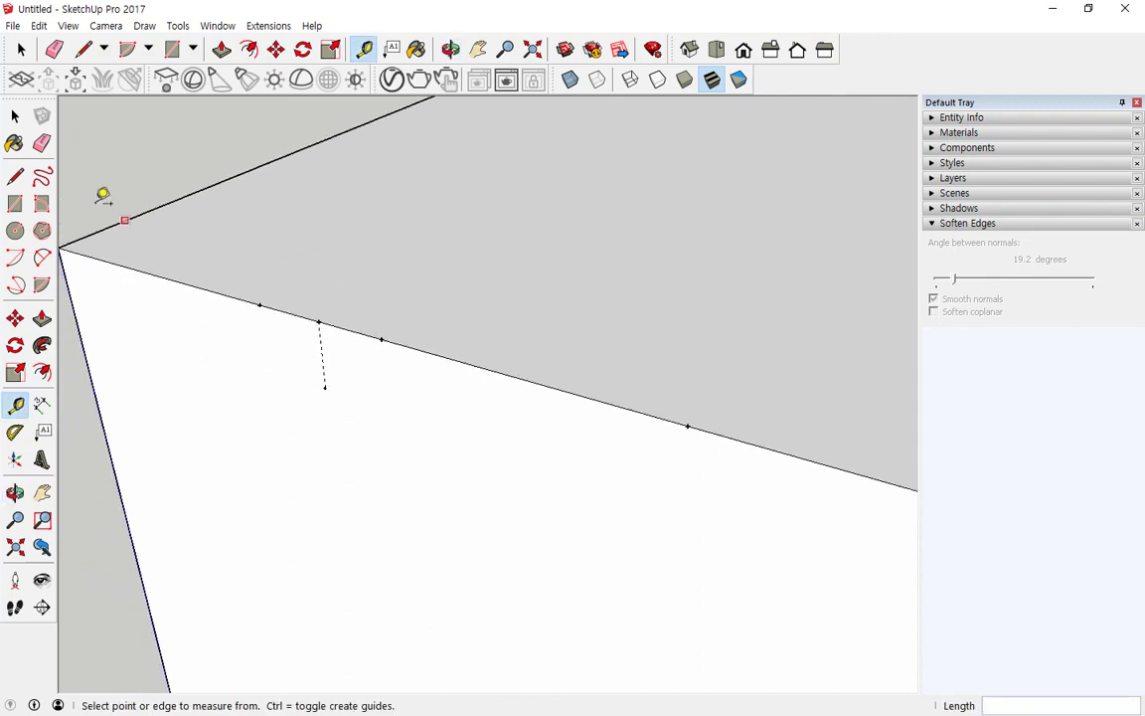
{"action": "left_click", "coordinate": [84, 48]}
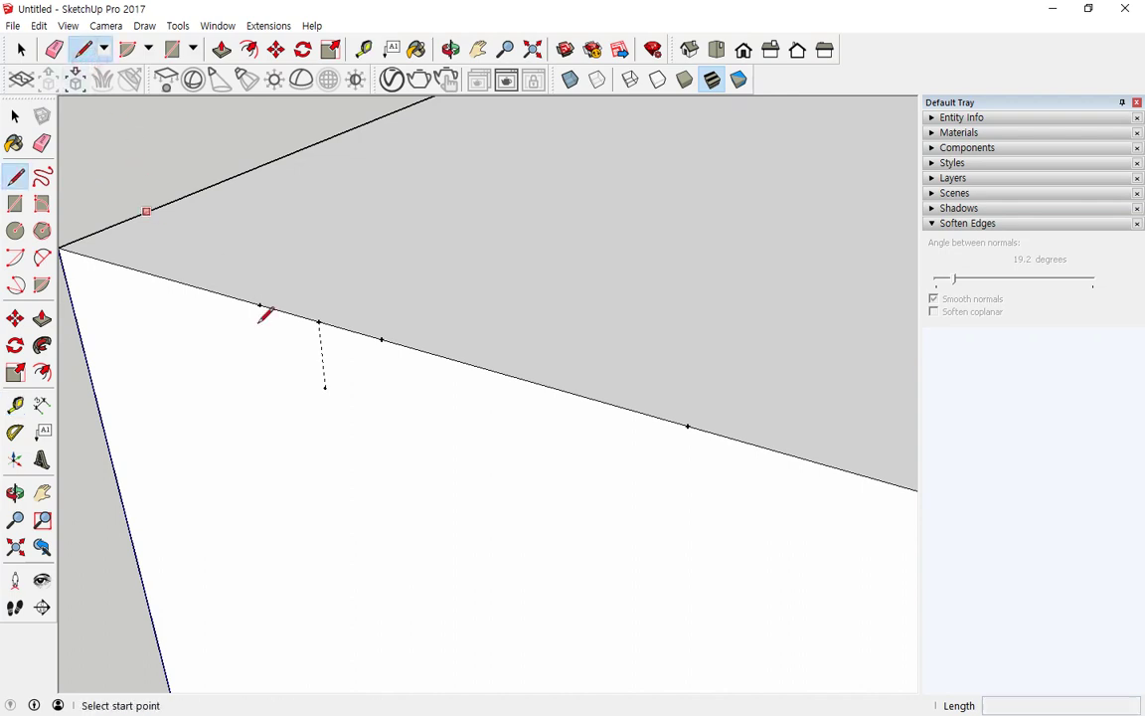
{"action": "left_click", "coordinate": [260, 305]}
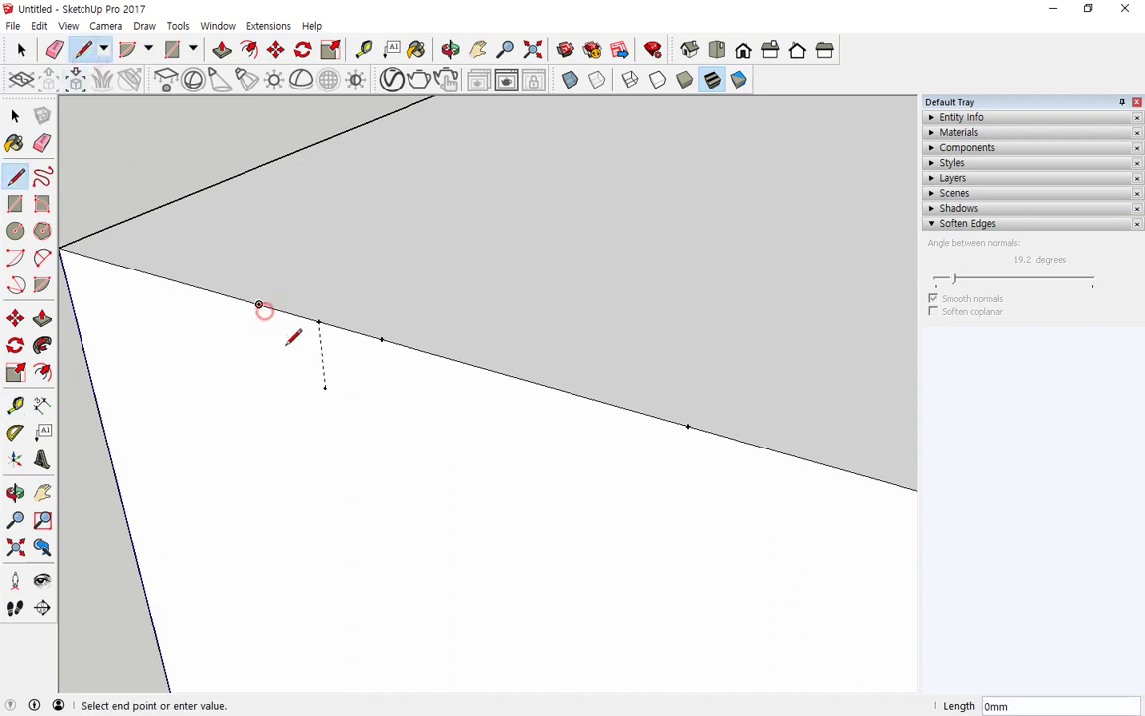
{"action": "left_click", "coordinate": [325, 386]}
{"action": "left_click", "coordinate": [383, 338]}
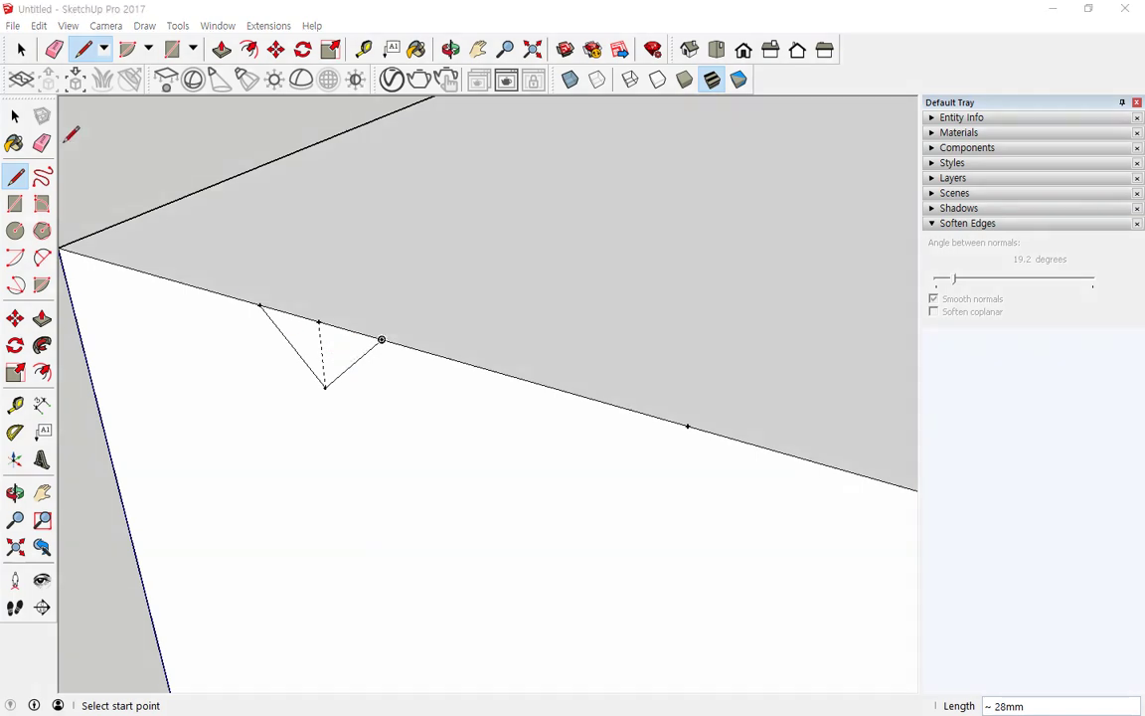
{"action": "left_click", "coordinate": [20, 118]}
{"action": "left_click", "coordinate": [298, 328]}
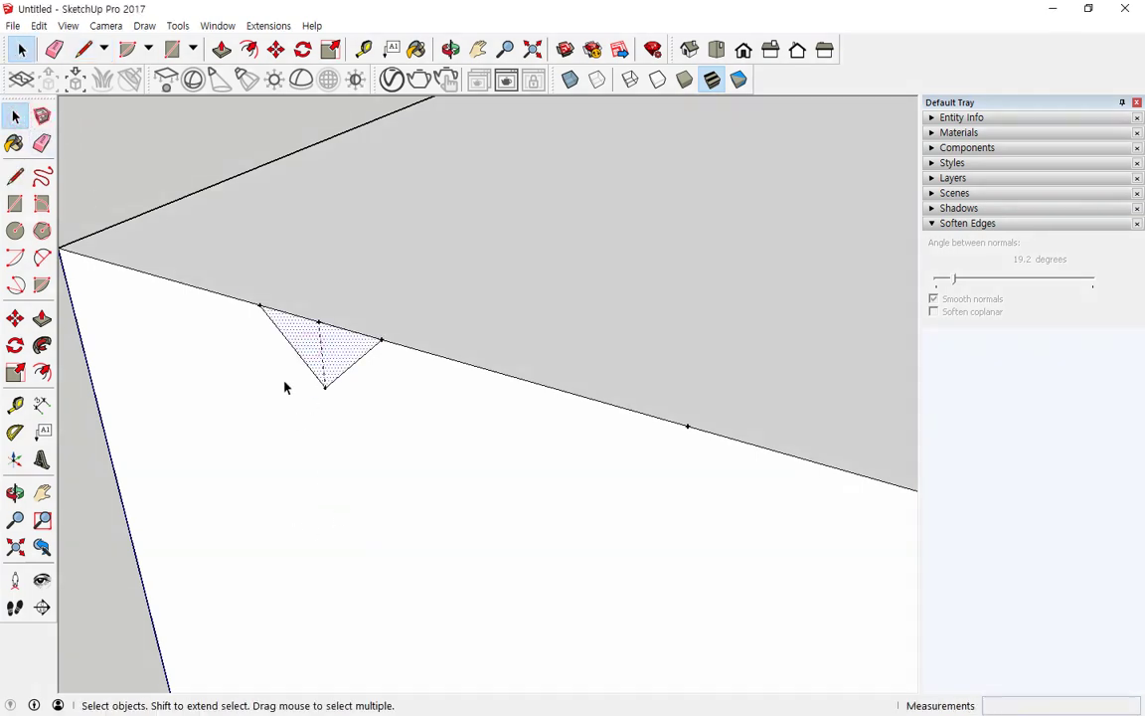
{"action": "scroll", "coordinate": [284, 387], "scroll_direction": "down", "scroll_amount": 3}
{"action": "middle_click_drag", "start_coordinate": [273, 360], "coordinate": [527, 115]}
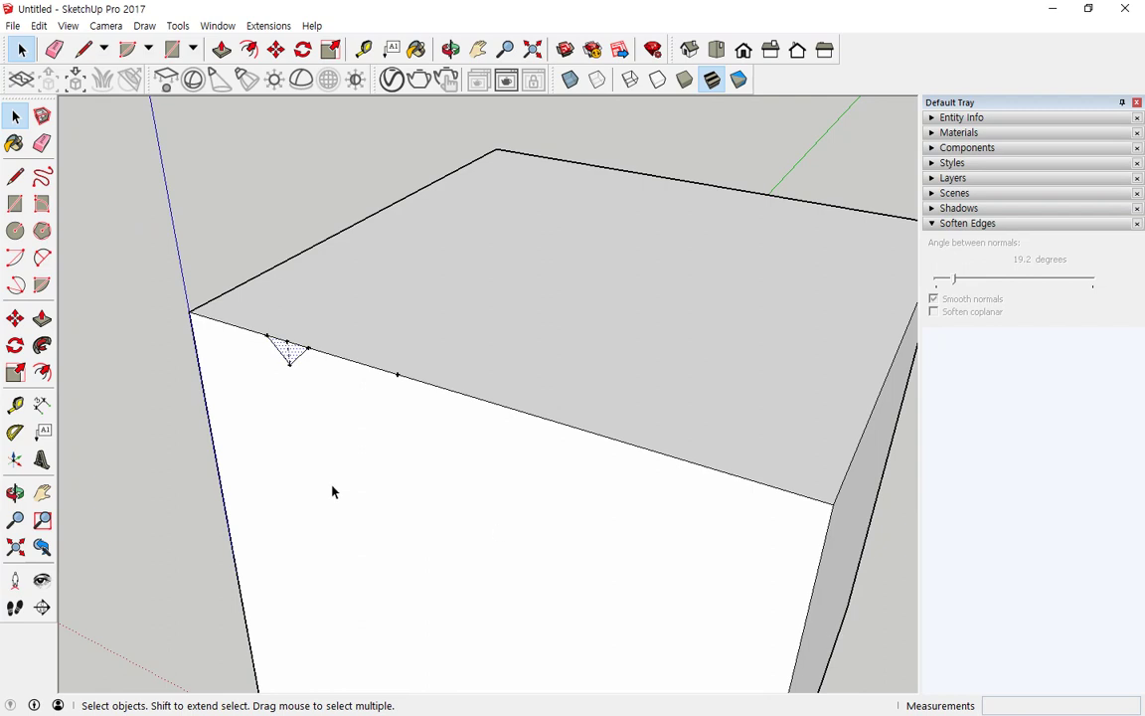
{"action": "scroll", "coordinate": [319, 327], "scroll_direction": "up", "scroll_amount": 5}
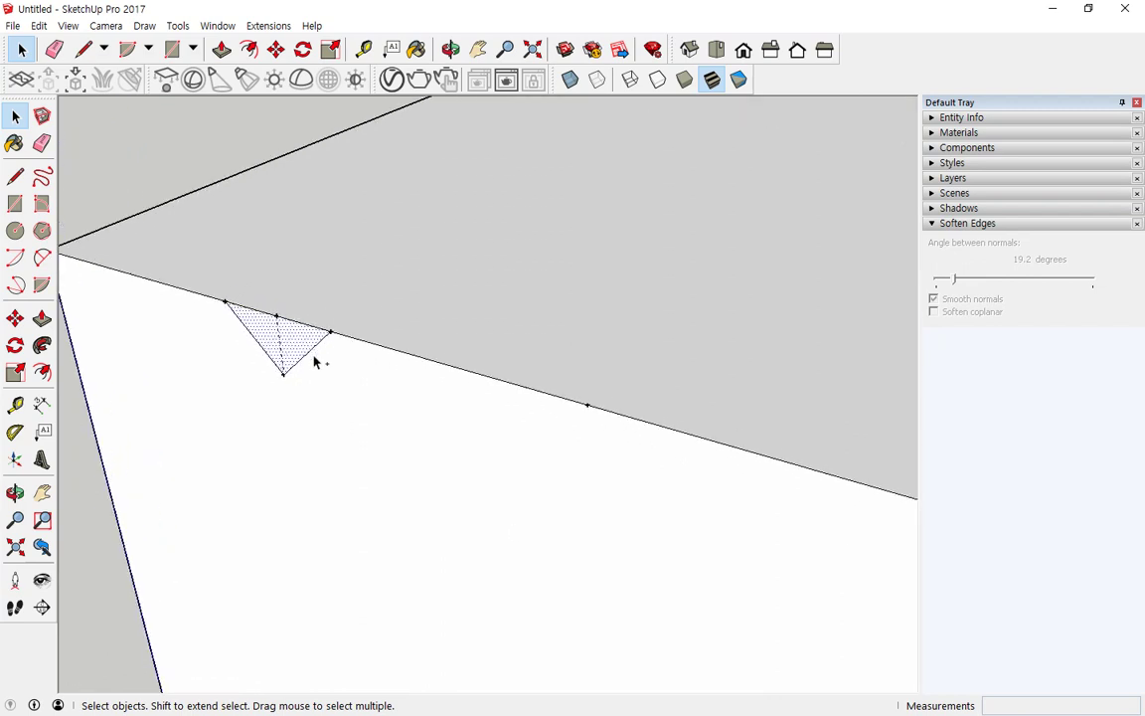
{"action": "key", "text": "ctrl+alt+d"}
{"action": "mouse_move", "coordinate": [316, 393]}
{"action": "left_mouse_down"}
{"action": "mouse_move", "coordinate": [214, 287]}
{"action": "mouse_move", "coordinate": [364, 400]}
{"action": "mouse_move", "coordinate": [339, 403]}
{"action": "left_mouse_up"}
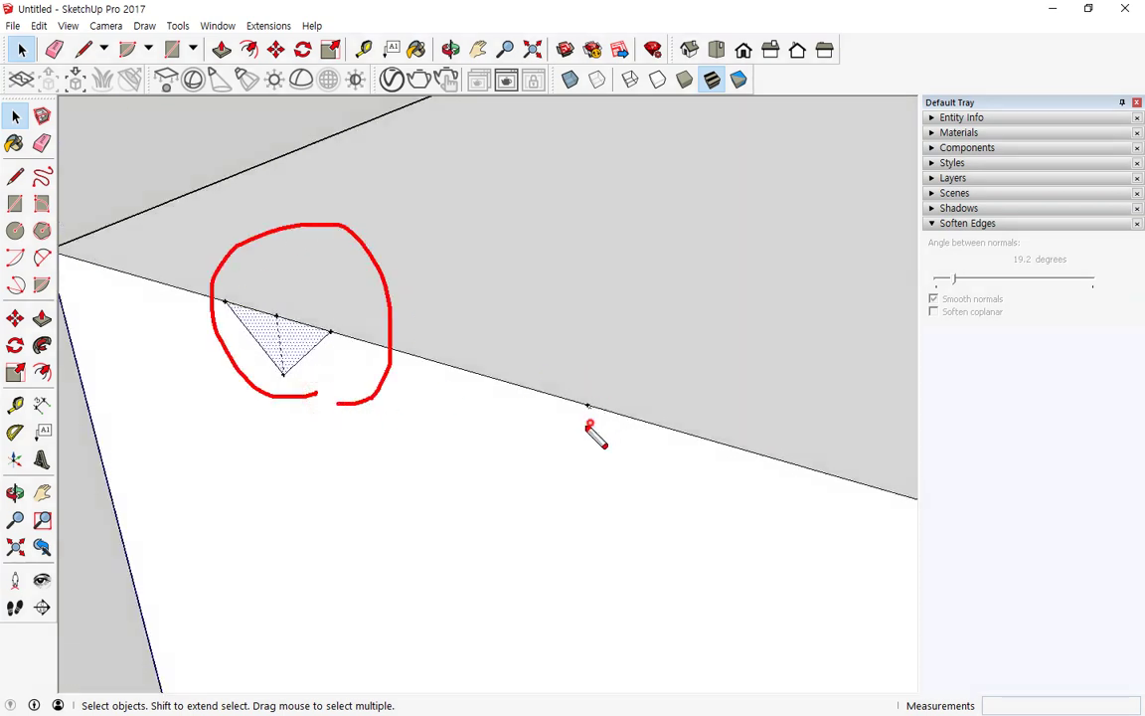
{"action": "mouse_move", "coordinate": [563, 416]}
{"action": "left_mouse_down"}
{"action": "mouse_move", "coordinate": [641, 375]}
{"action": "mouse_move", "coordinate": [612, 422]}
{"action": "left_mouse_up"}
{"action": "key", "text": "Escape"}
Place a guide point on the side face's top edge 100 mm from the corner it shares with the front face
{"action": "scroll", "coordinate": [614, 465], "scroll_direction": "down", "scroll_amount": 3}
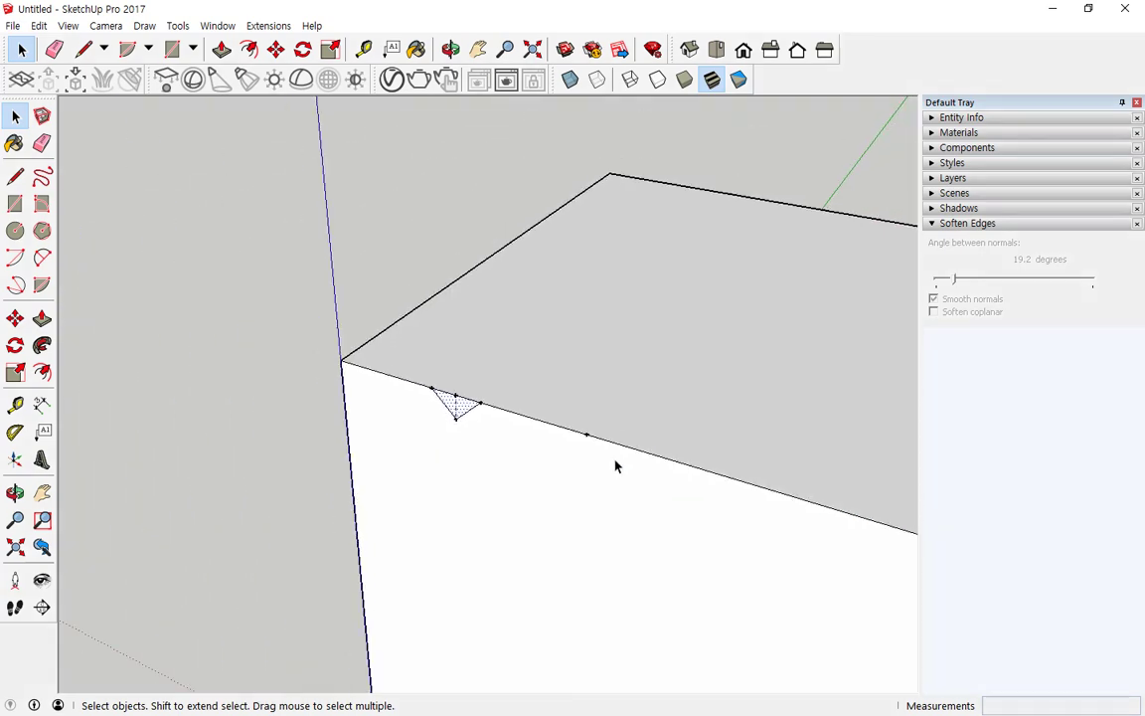
{"action": "middle_click_drag", "start_coordinate": [614, 466], "coordinate": [571, 448]}
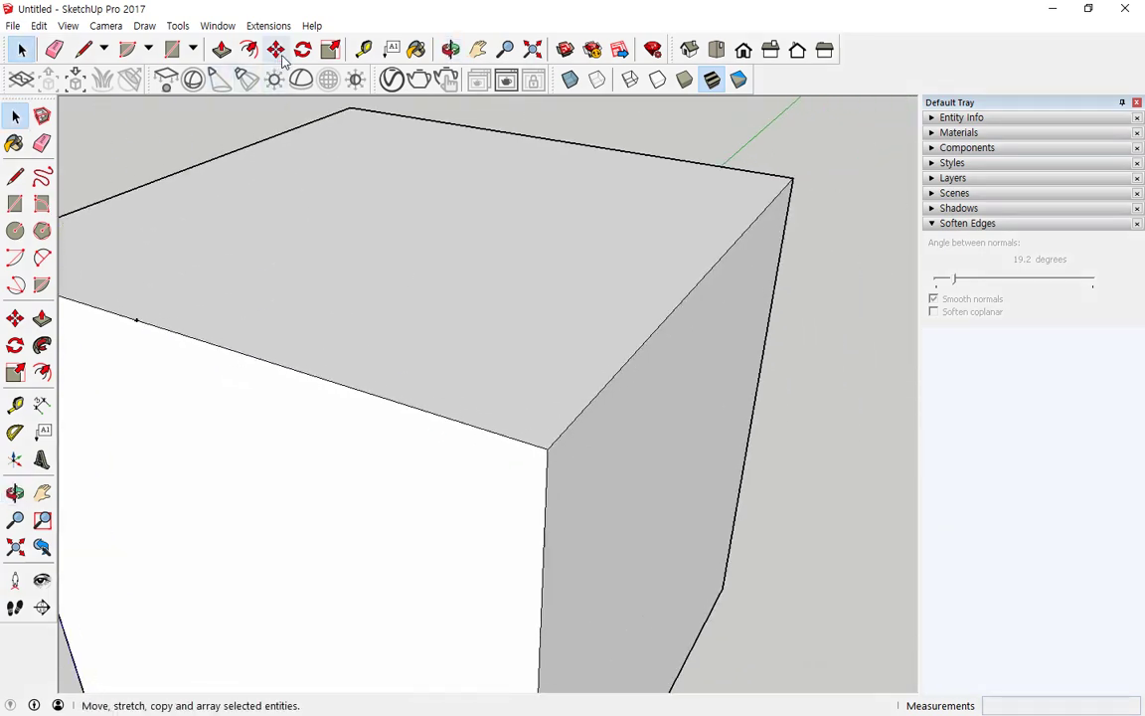
{"action": "left_click", "coordinate": [364, 49]}
{"action": "left_click", "coordinate": [549, 447]}
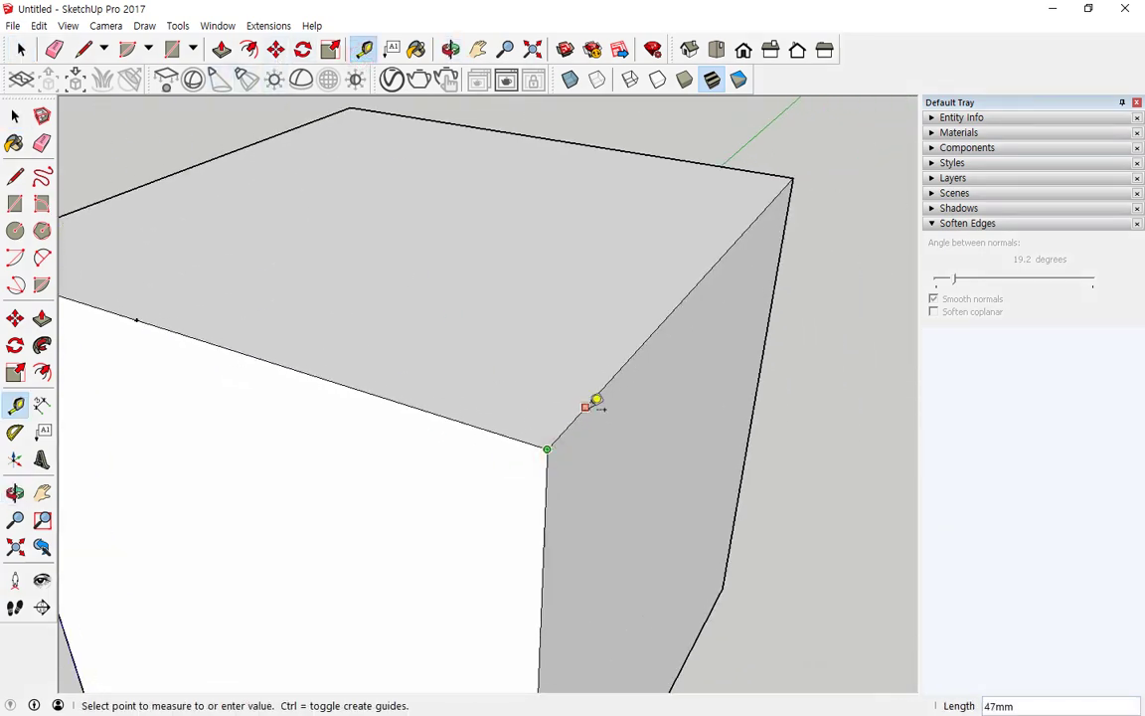
{"action": "type", "text": "100"}
{"action": "key", "text": "Return"}
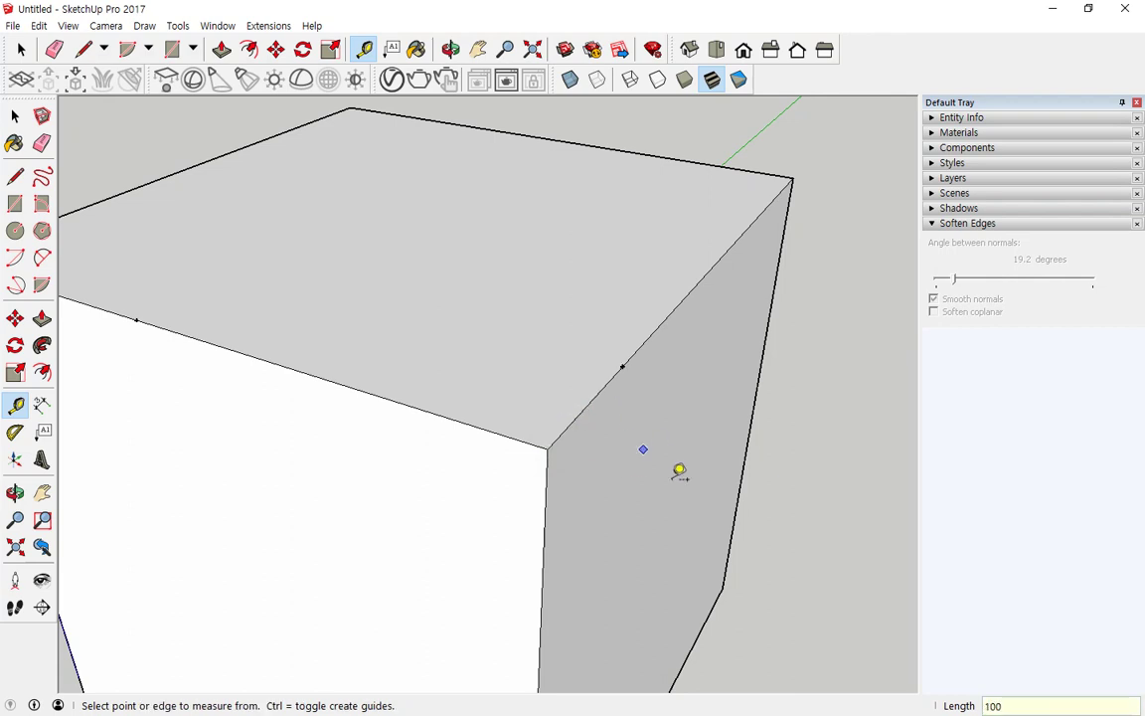
{"action": "mouse_move", "coordinate": [597, 301]}
{"action": "left_mouse_down"}
{"action": "mouse_move", "coordinate": [621, 403]}
{"action": "mouse_move", "coordinate": [636, 400]}
{"action": "left_mouse_up"}
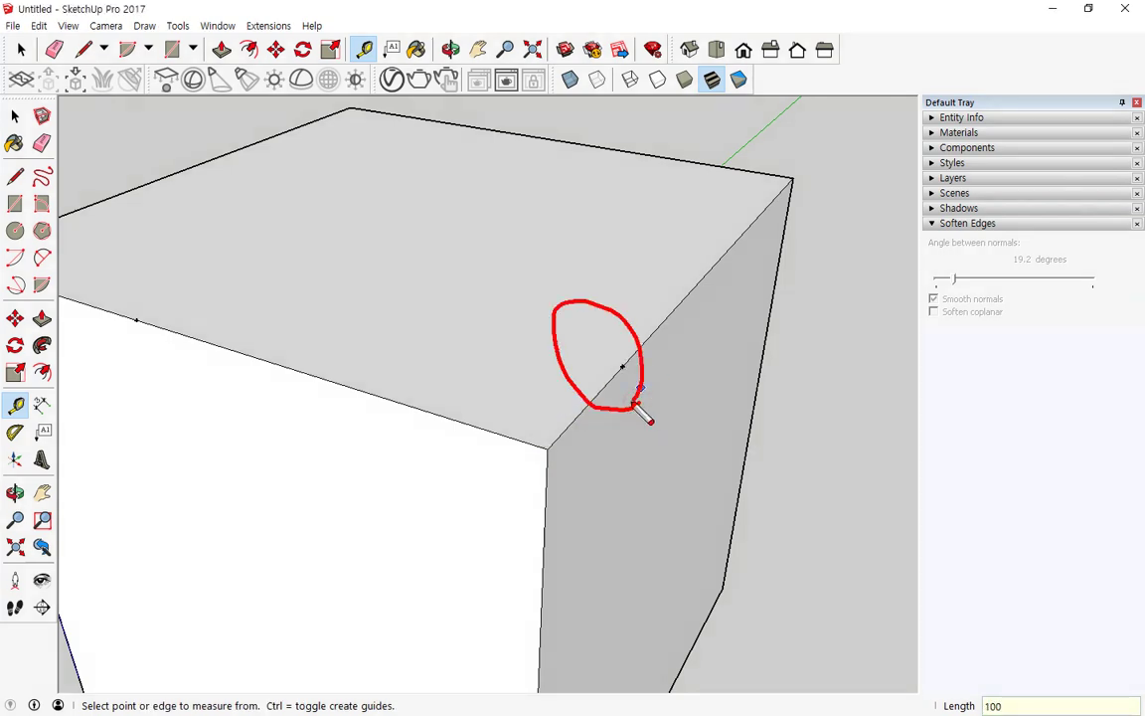
{"action": "mouse_move", "coordinate": [224, 350]}
{"action": "middle_mouse_down"}
{"action": "mouse_move", "coordinate": [166, 327]}
{"action": "mouse_move", "coordinate": [240, 337]}
{"action": "mouse_move", "coordinate": [284, 323]}
{"action": "middle_mouse_up"}
{"action": "scroll", "coordinate": [284, 323], "scroll_direction": "up", "scroll_amount": 4}
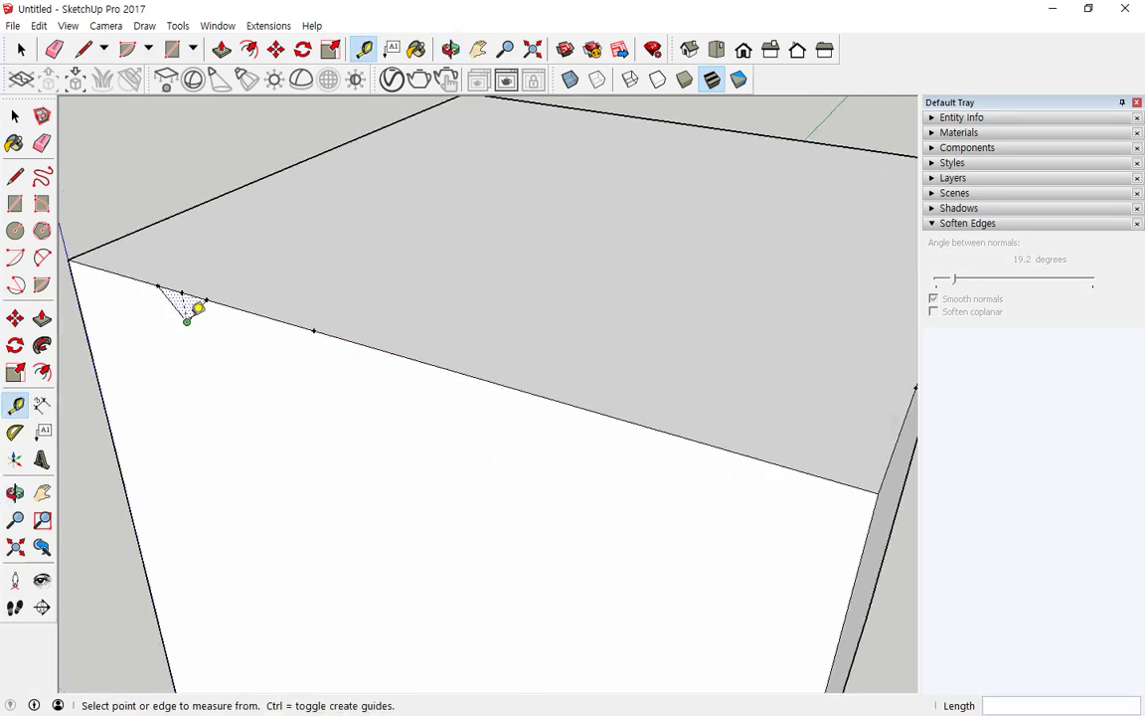
{"action": "mouse_move", "coordinate": [208, 344]}
{"action": "left_mouse_down"}
{"action": "mouse_move", "coordinate": [211, 260]}
{"action": "mouse_move", "coordinate": [238, 365]}
{"action": "left_mouse_up"}
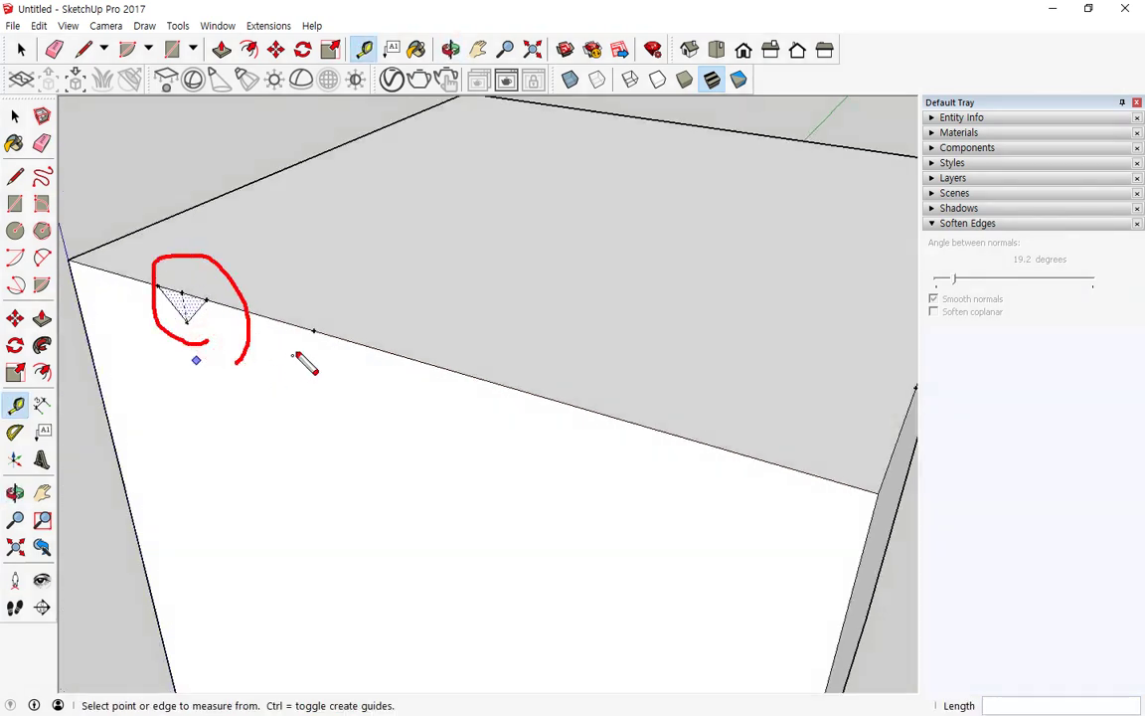
{"action": "mouse_move", "coordinate": [310, 338]}
{"action": "left_mouse_down"}
{"action": "mouse_move", "coordinate": [271, 363]}
{"action": "mouse_move", "coordinate": [312, 397]}
{"action": "mouse_move", "coordinate": [237, 370]}
{"action": "left_mouse_up"}
{"action": "key", "text": "Escape"}
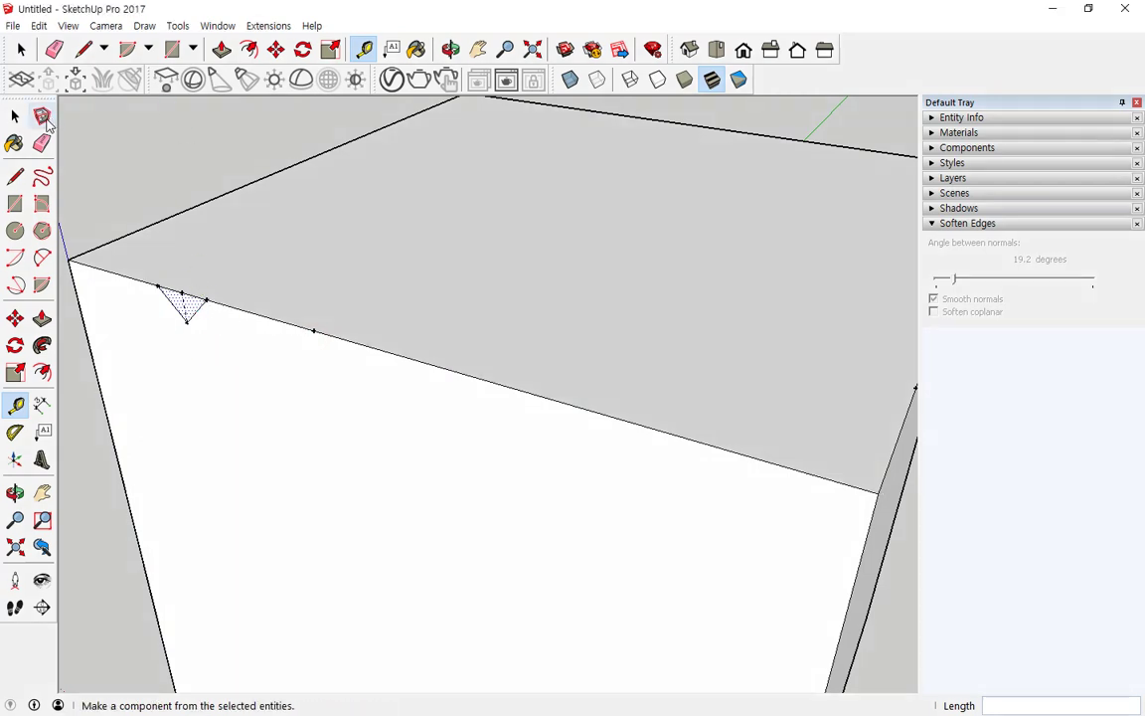
Copy the front-face triangle 100 mm along the edge to the second guide point, and copy that one 26 mm straight out in front of the cube
{"action": "left_click", "coordinate": [276, 48]}
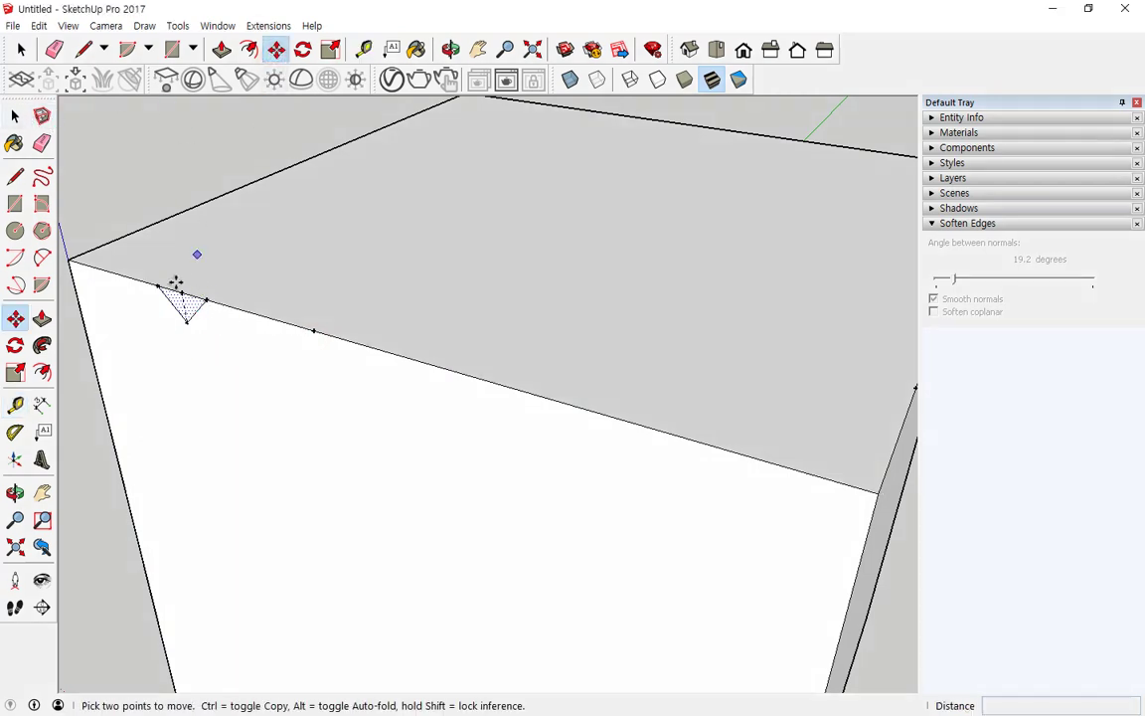
{"action": "key", "text": "ctrl"}
{"action": "left_click", "coordinate": [184, 297]}
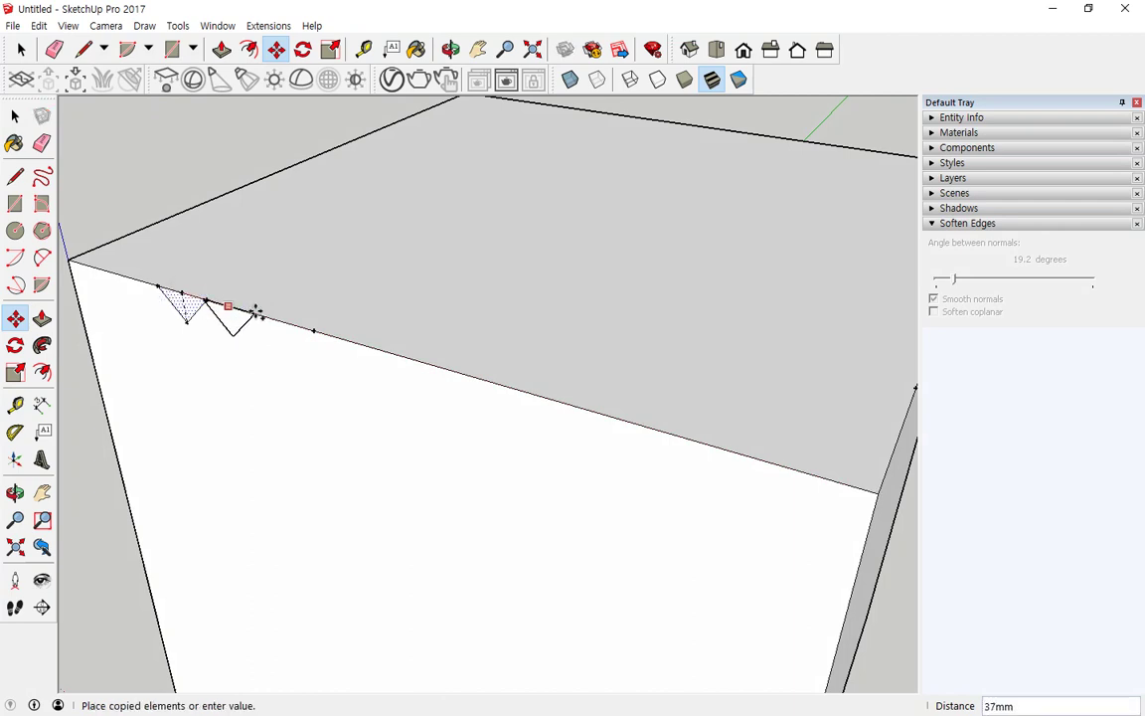
{"action": "left_click", "coordinate": [312, 329]}
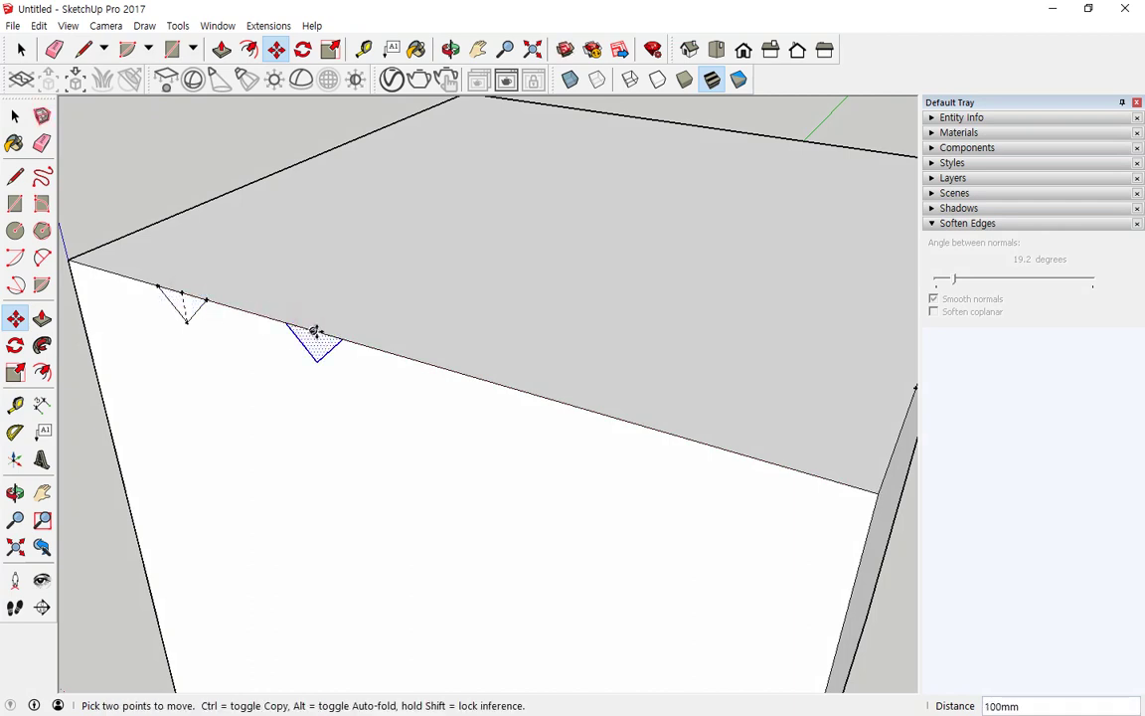
{"action": "left_click", "coordinate": [315, 331]}
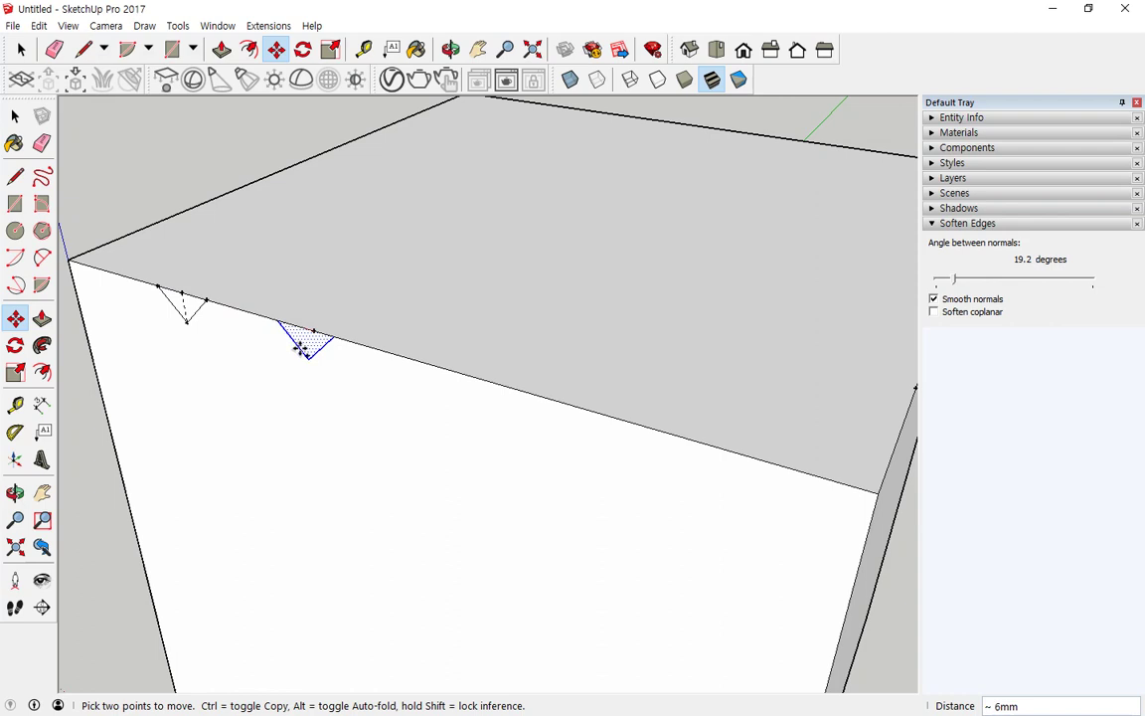
{"action": "left_click", "coordinate": [290, 356]}
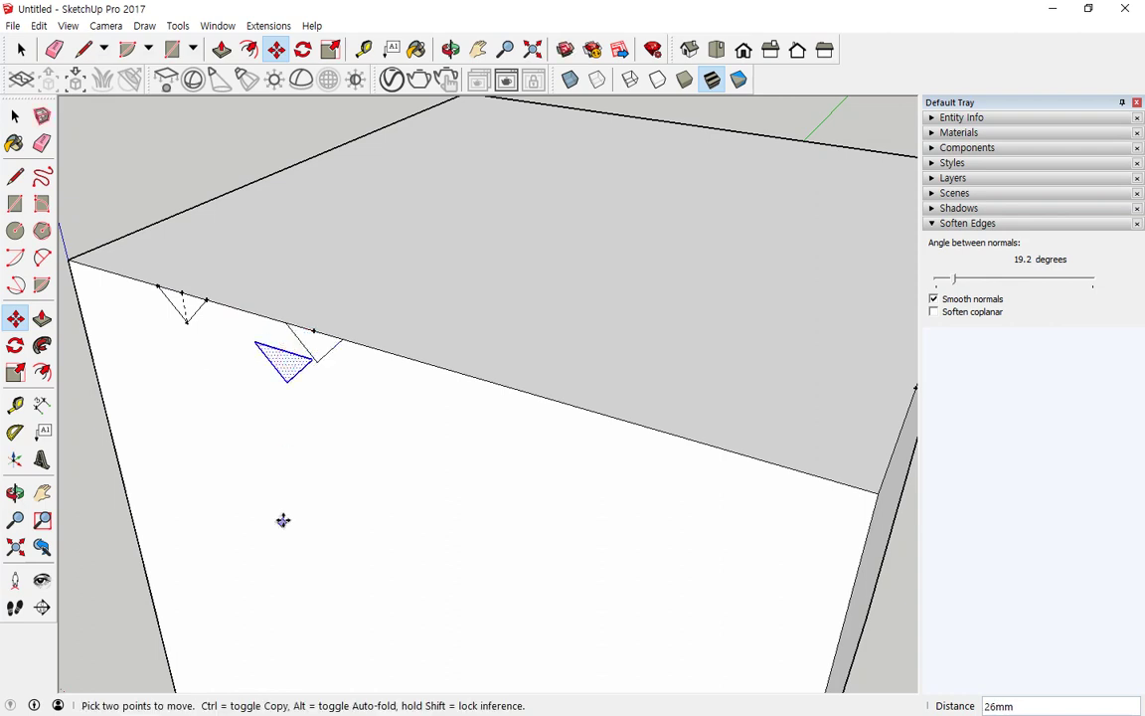
{"action": "mouse_move", "coordinate": [309, 361]}
{"action": "middle_mouse_down"}
{"action": "mouse_move", "coordinate": [227, 384]}
{"action": "mouse_move", "coordinate": [281, 296]}
{"action": "mouse_move", "coordinate": [371, 299]}
{"action": "mouse_move", "coordinate": [371, 322]}
{"action": "mouse_move", "coordinate": [473, 266]}
{"action": "middle_mouse_up"}
{"action": "left_click_drag", "start_coordinate": [308, 329], "coordinate": [332, 381]}
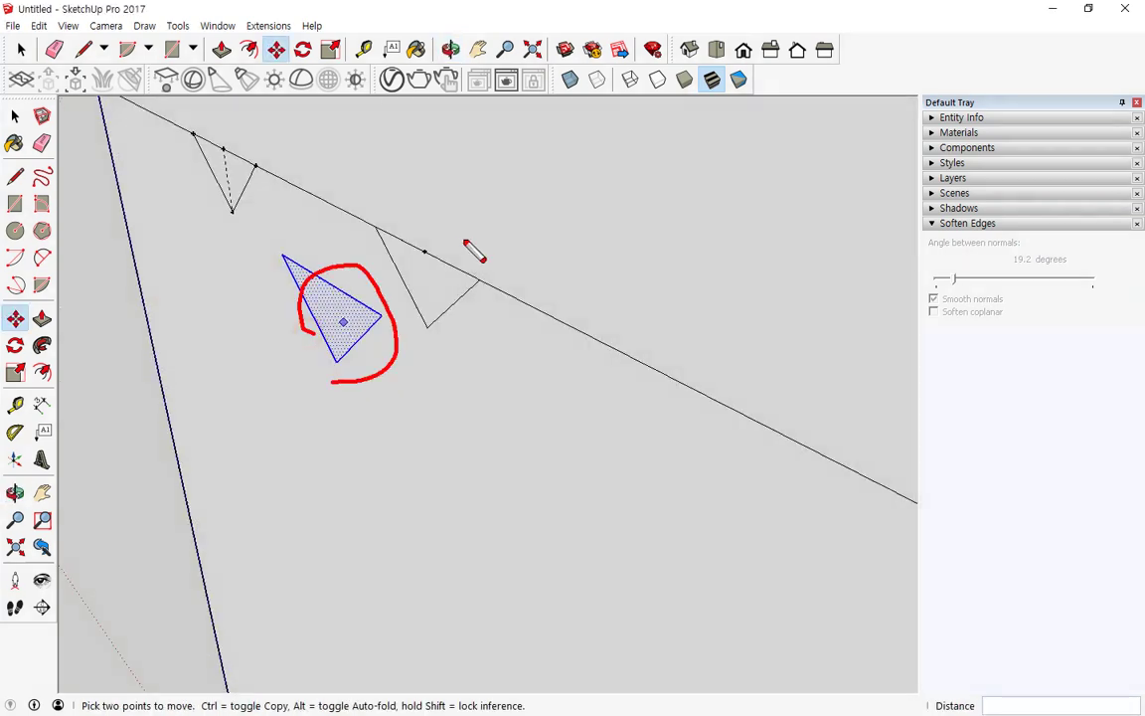
{"action": "mouse_move", "coordinate": [464, 242]}
{"action": "left_mouse_down"}
{"action": "mouse_move", "coordinate": [529, 171]}
{"action": "mouse_move", "coordinate": [596, 127]}
{"action": "mouse_move", "coordinate": [571, 203]}
{"action": "left_mouse_up"}
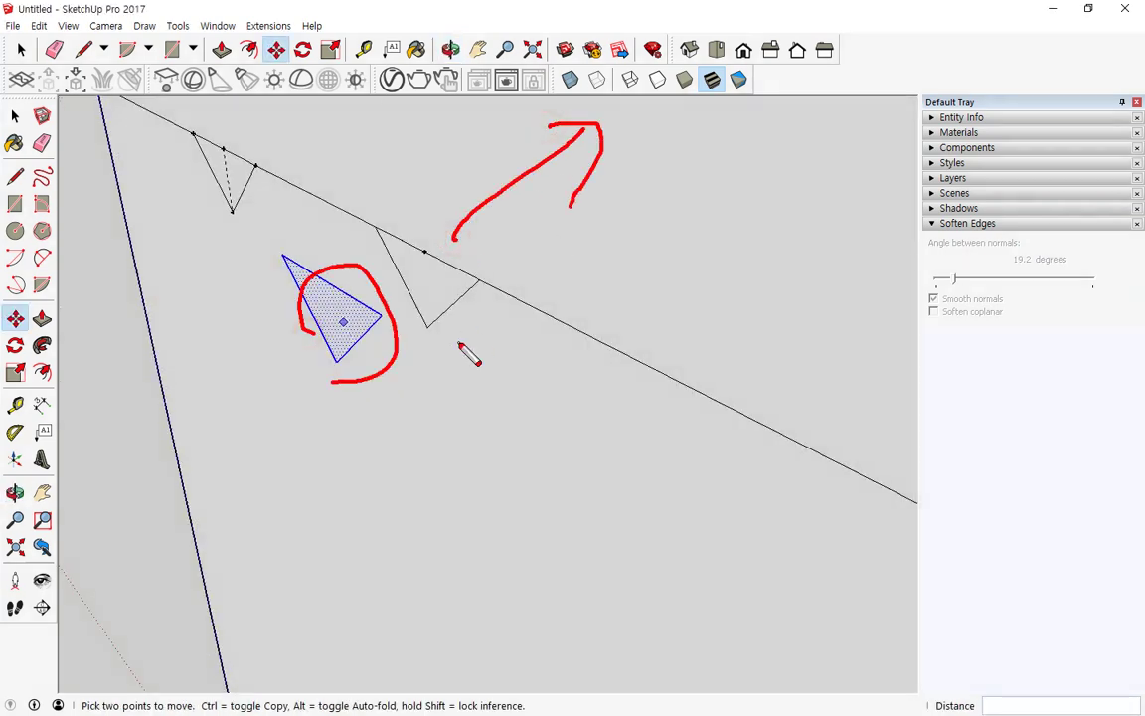
{"action": "key", "text": "Escape"}
Rotate a copy of the free-standing triangle 90 degrees about its upper edge so that it lies horizontally
{"action": "mouse_move", "coordinate": [455, 340]}
{"action": "middle_mouse_down"}
{"action": "mouse_move", "coordinate": [475, 386]}
{"action": "mouse_move", "coordinate": [481, 327]}
{"action": "mouse_move", "coordinate": [450, 290]}
{"action": "middle_mouse_up"}
{"action": "key", "text": "space"}
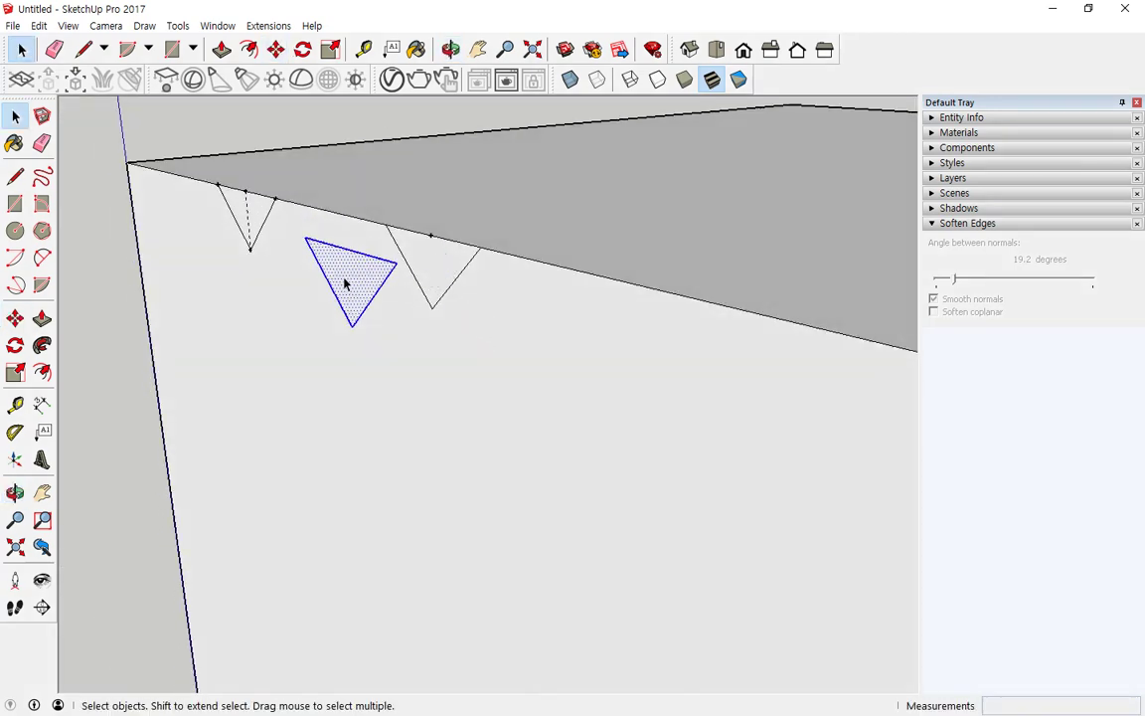
{"action": "left_click", "coordinate": [303, 48]}
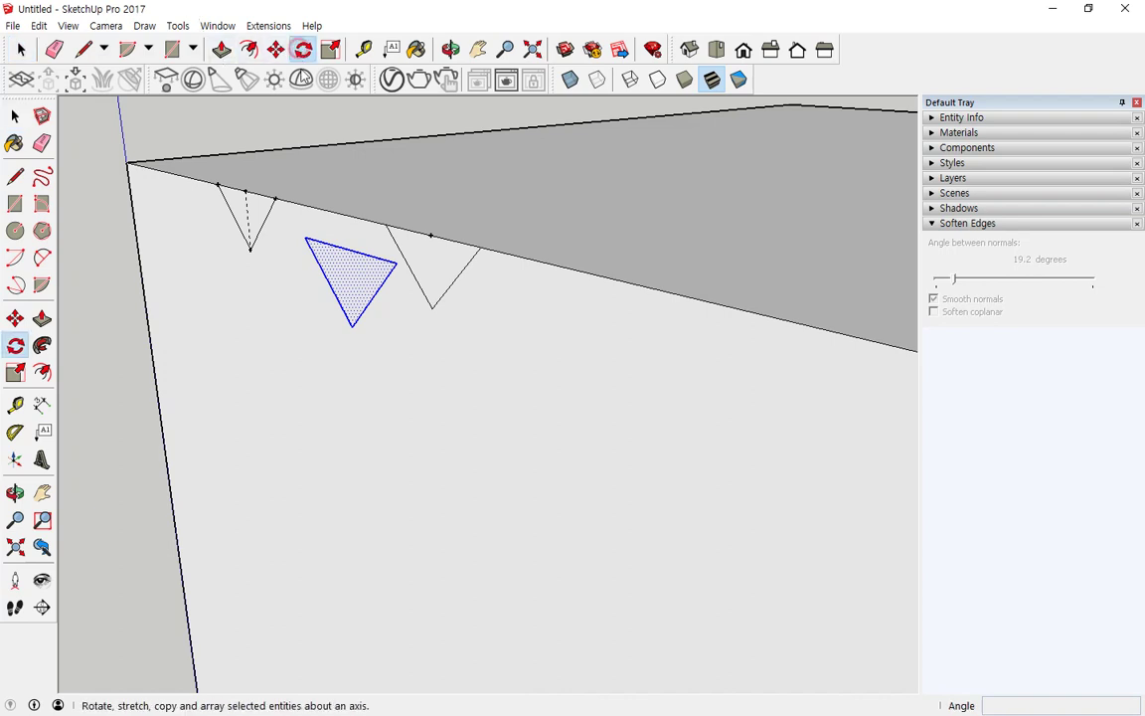
{"action": "left_click", "coordinate": [346, 247]}
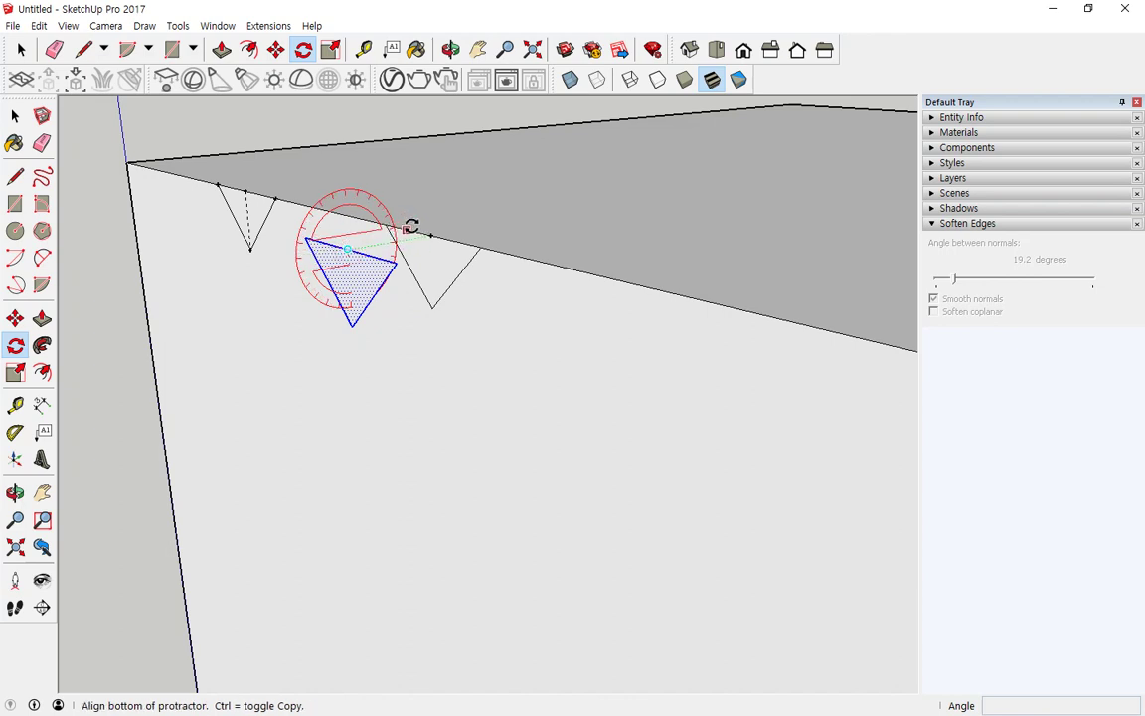
{"action": "left_click", "coordinate": [413, 224]}
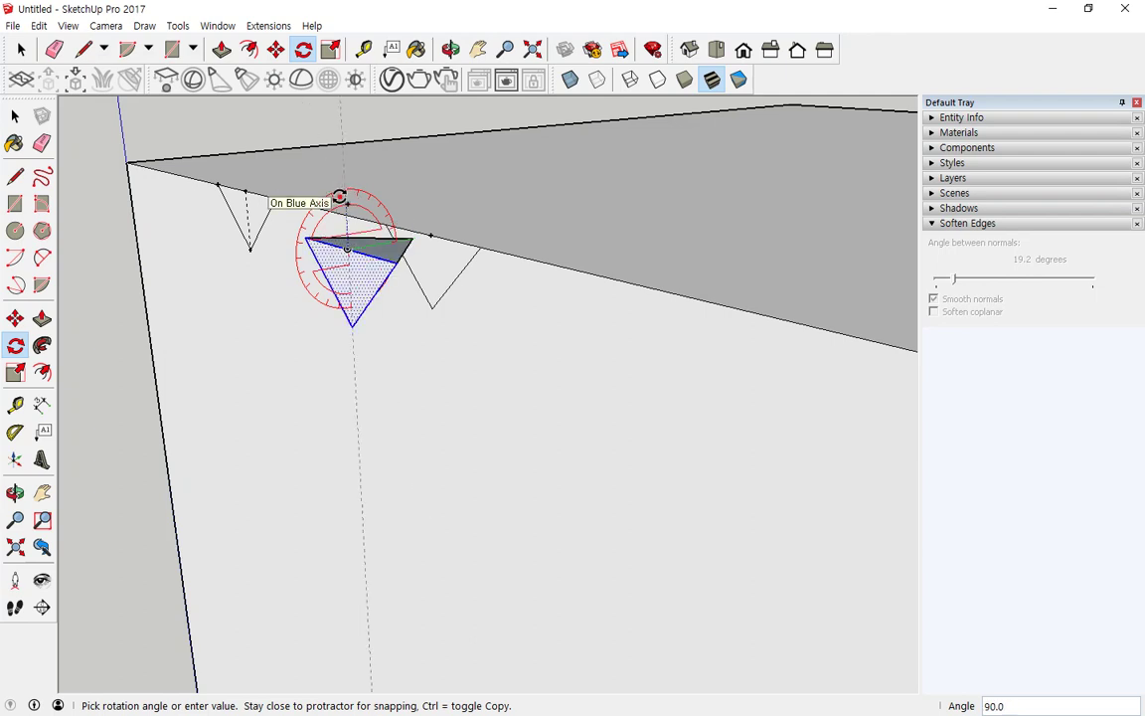
{"action": "left_click", "coordinate": [332, 196]}
{"action": "middle_click_drag", "start_coordinate": [504, 233], "coordinate": [336, 314]}
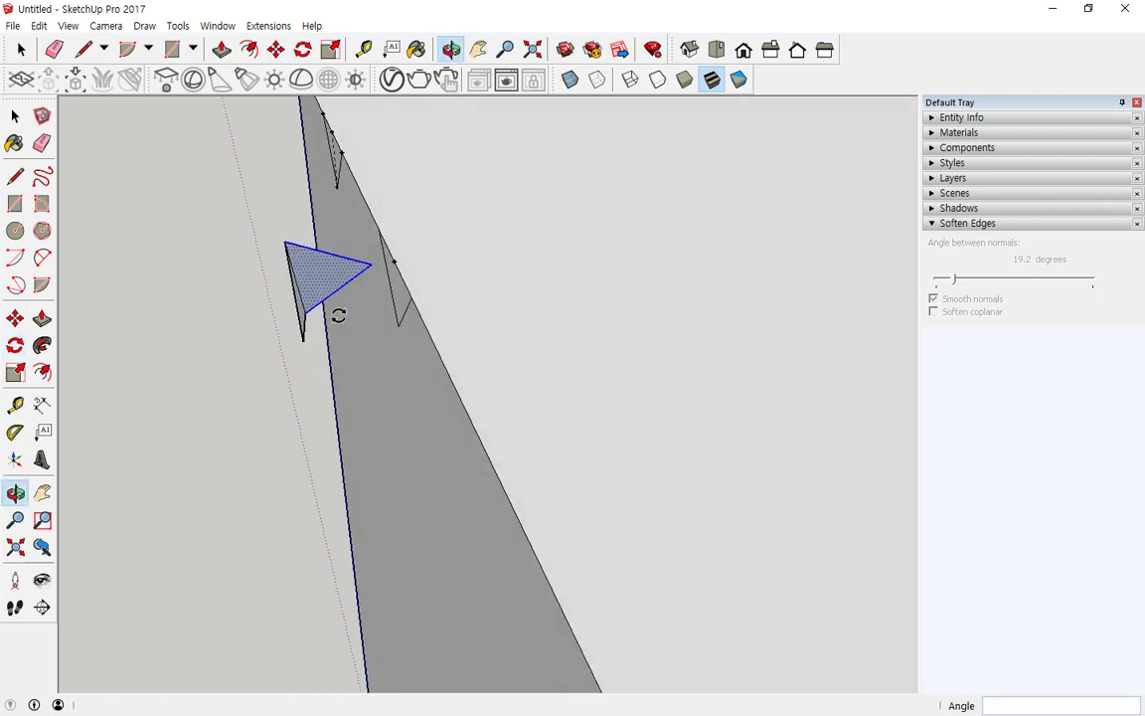
Copy the horizontal triangle 26 mm back onto the second guide point on the cube's front top edge
{"action": "key", "text": "space"}
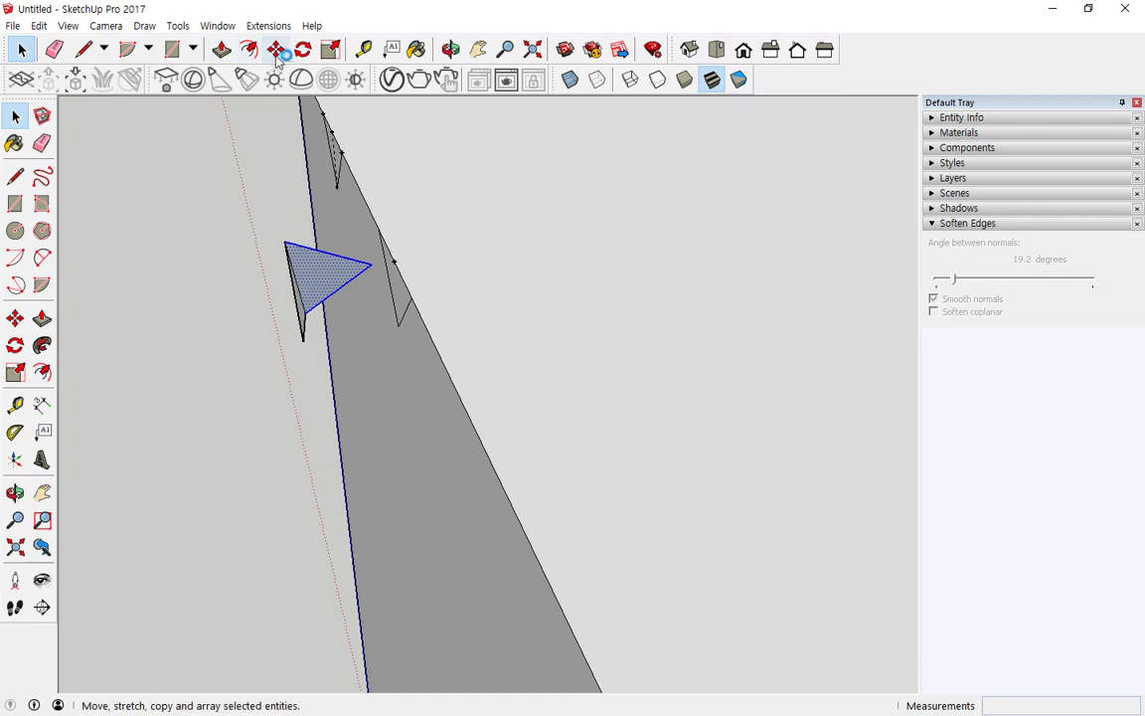
{"action": "left_click", "coordinate": [279, 51]}
{"action": "left_click", "coordinate": [294, 275]}
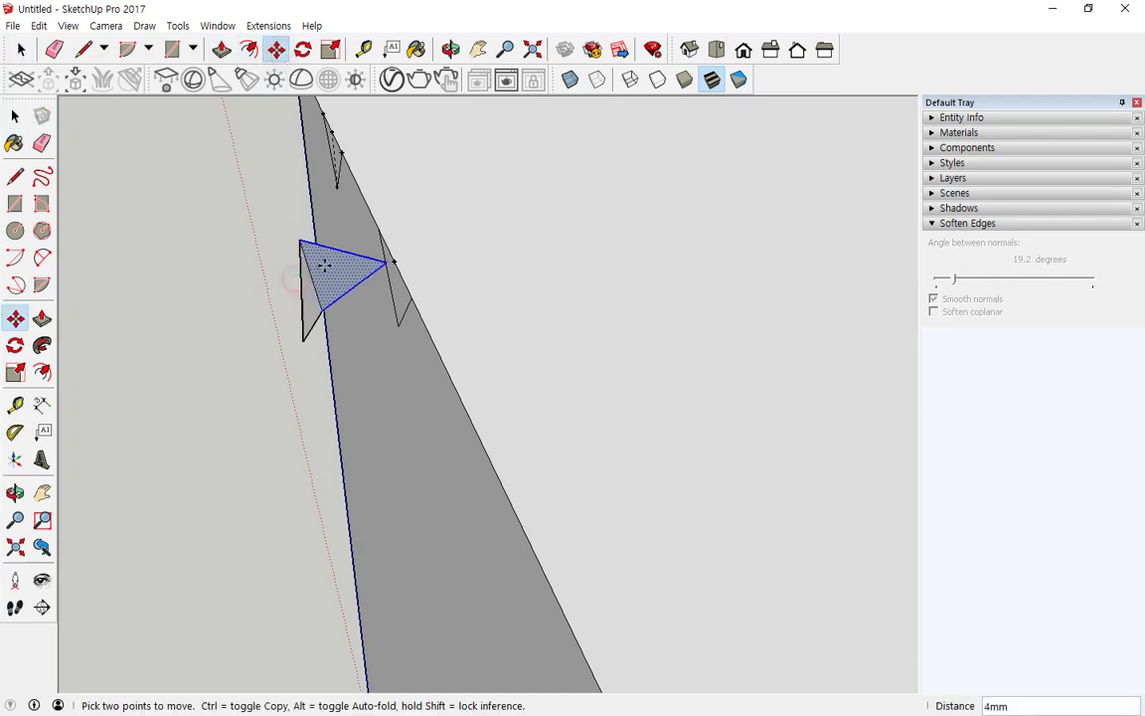
{"action": "key", "text": "ctrl"}
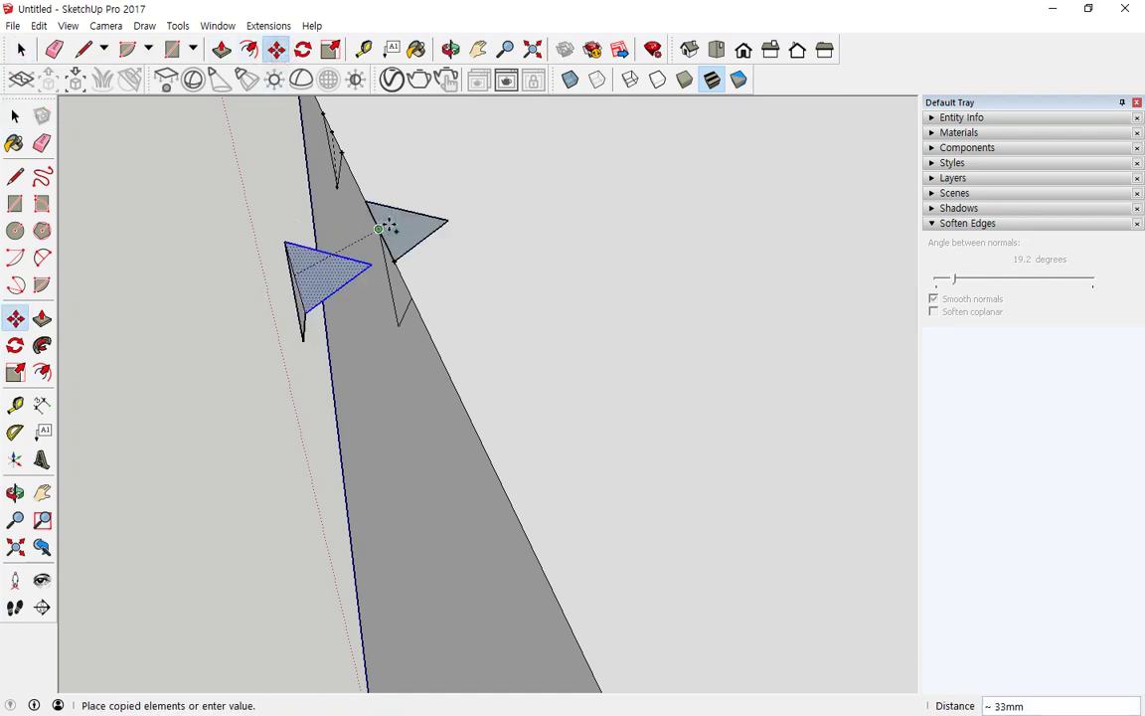
{"action": "middle_click_drag", "start_coordinate": [395, 256], "coordinate": [537, 228]}
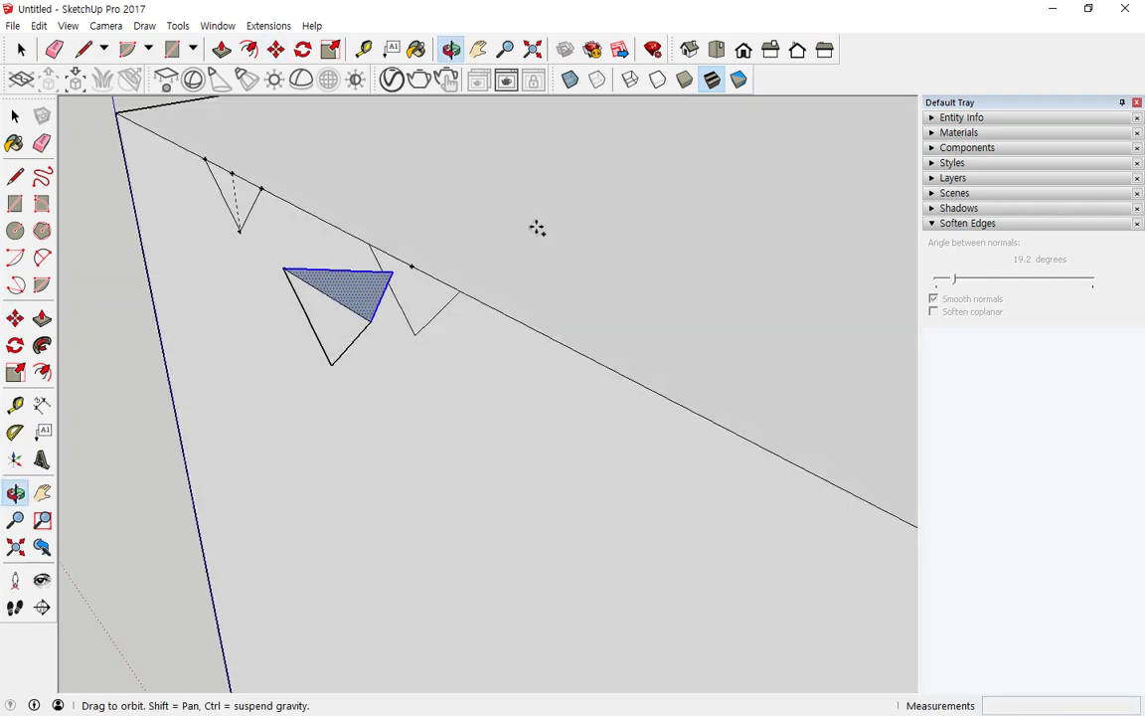
{"action": "left_click", "coordinate": [414, 266]}
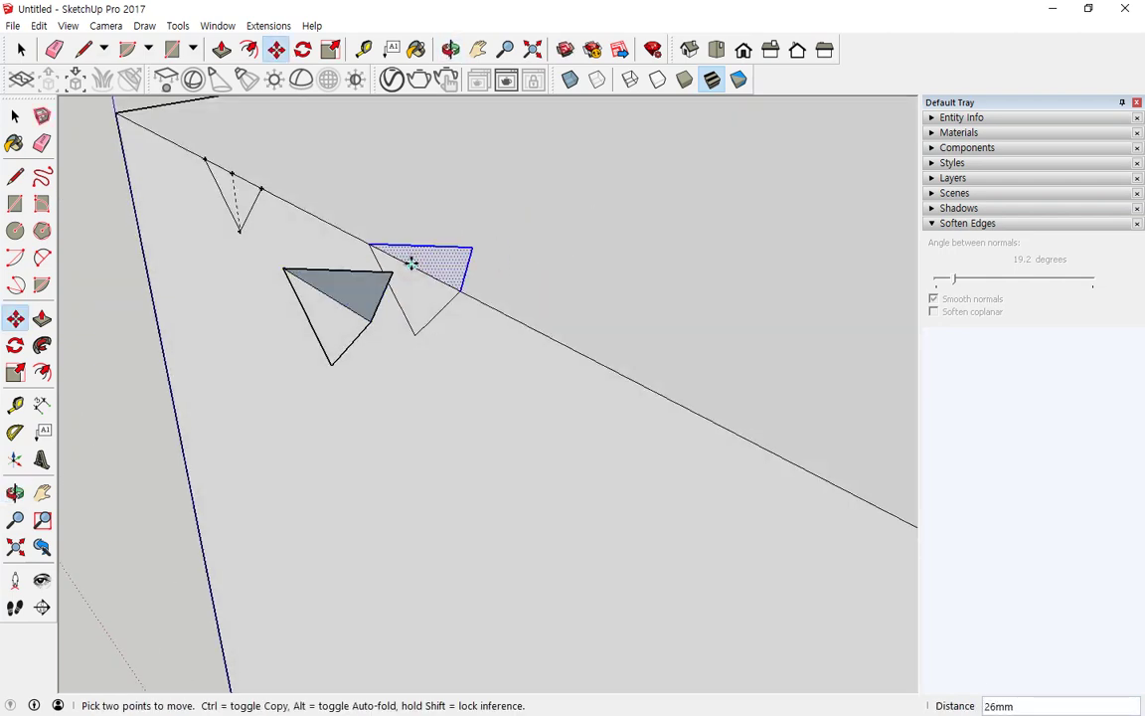
Copy the horizontal triangle at the second guide point straight up so that it floats above the cube
{"action": "left_click", "coordinate": [410, 261]}
{"action": "key", "text": "ctrl"}
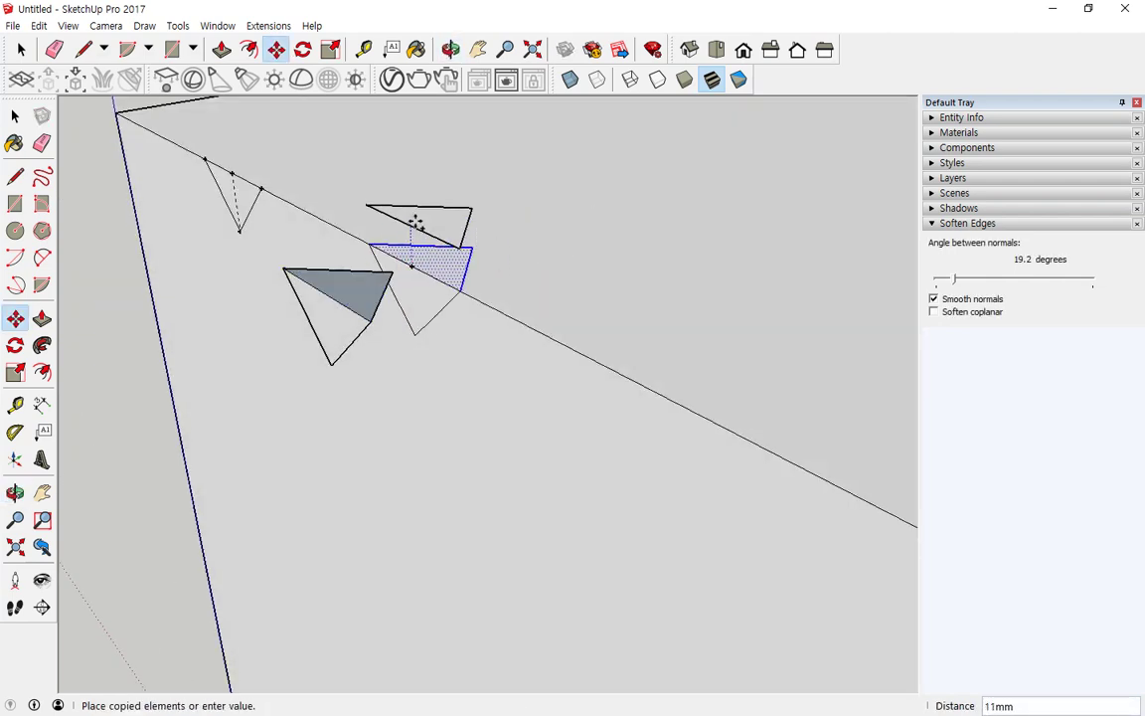
{"action": "left_click", "coordinate": [416, 215]}
{"action": "key", "text": "space"}
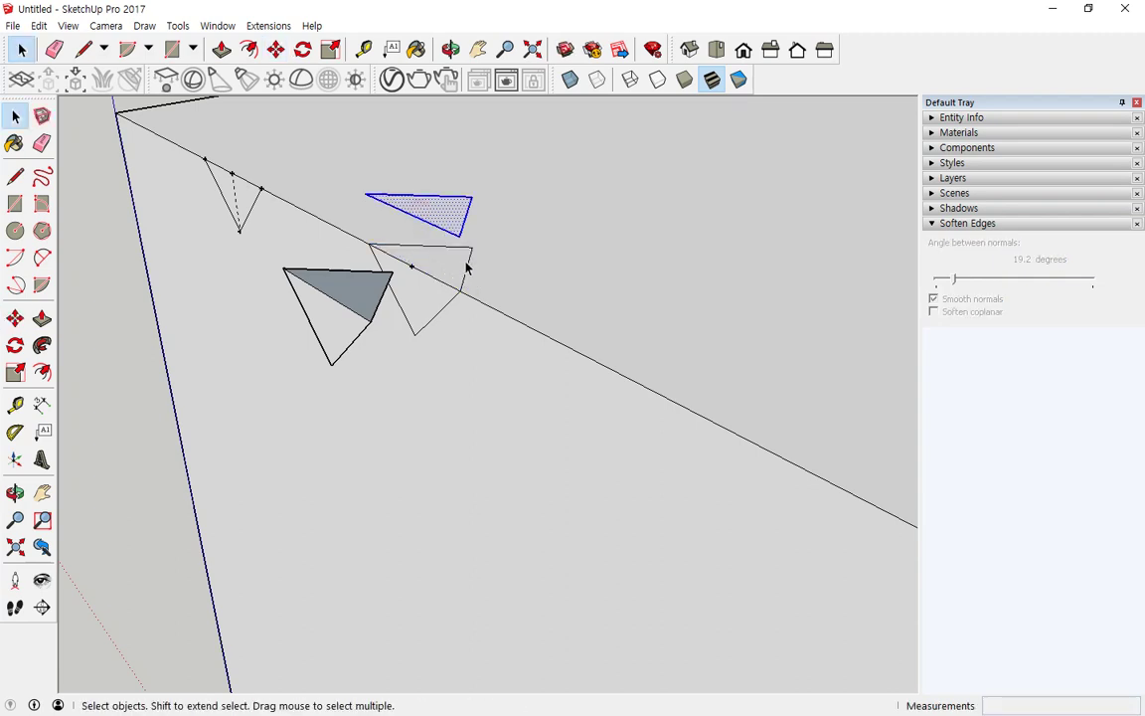
Delete both triangles at the second guide point and the horizontal triangle attached to the free-standing one in front of the cube
{"action": "left_click", "coordinate": [468, 264]}
{"action": "left_click", "coordinate": [449, 249]}
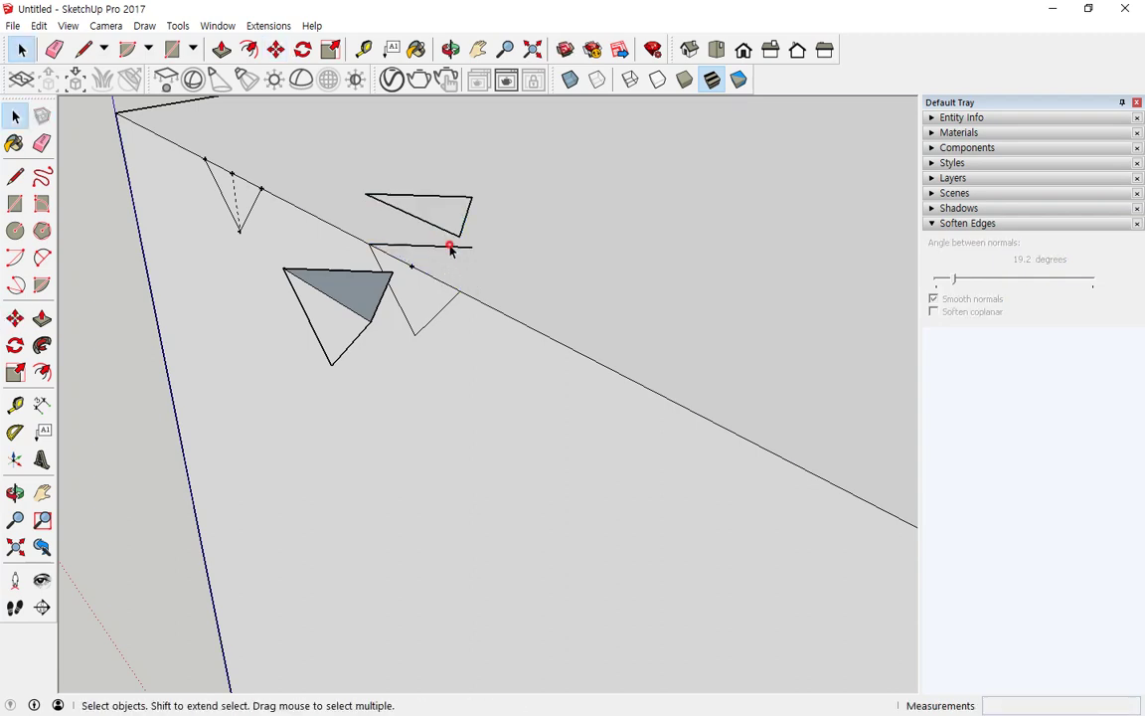
{"action": "key", "text": "Delete"}
{"action": "left_click", "coordinate": [431, 255]}
{"action": "left_click", "coordinate": [423, 246]}
{"action": "double_click", "coordinate": [373, 291]}
{"action": "key", "text": "Delete"}
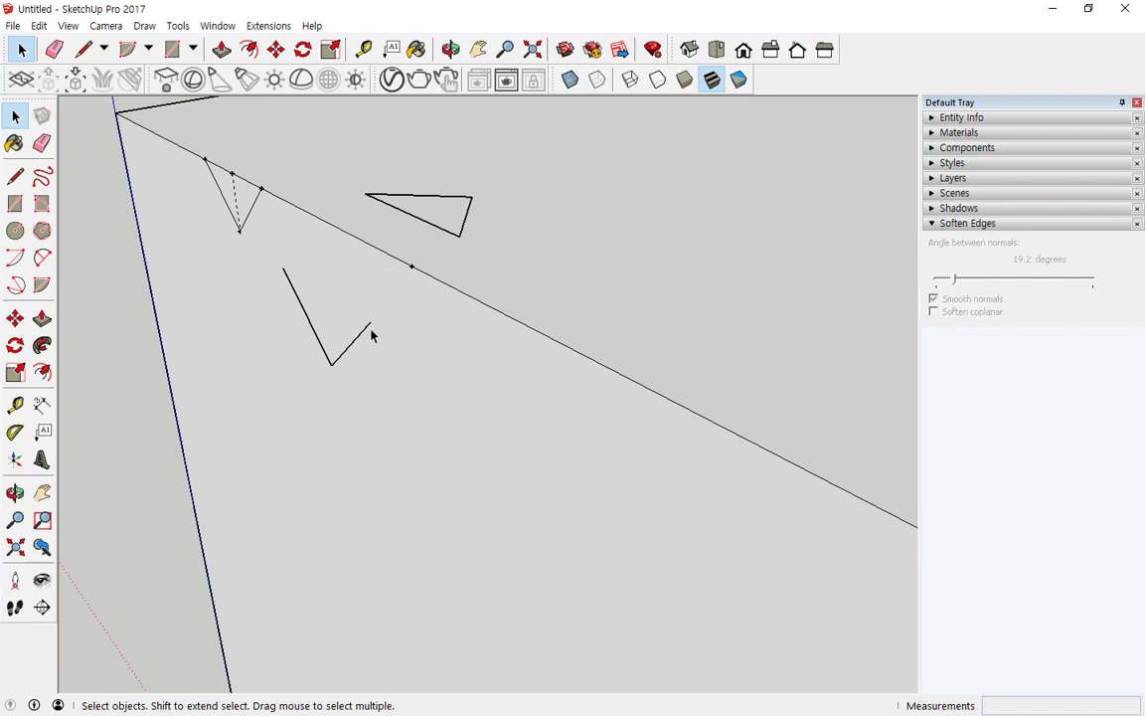
Draw a 40 mm line between the open ends of the free-standing vertical triangle to close its face again
{"action": "left_click", "coordinate": [83, 49]}
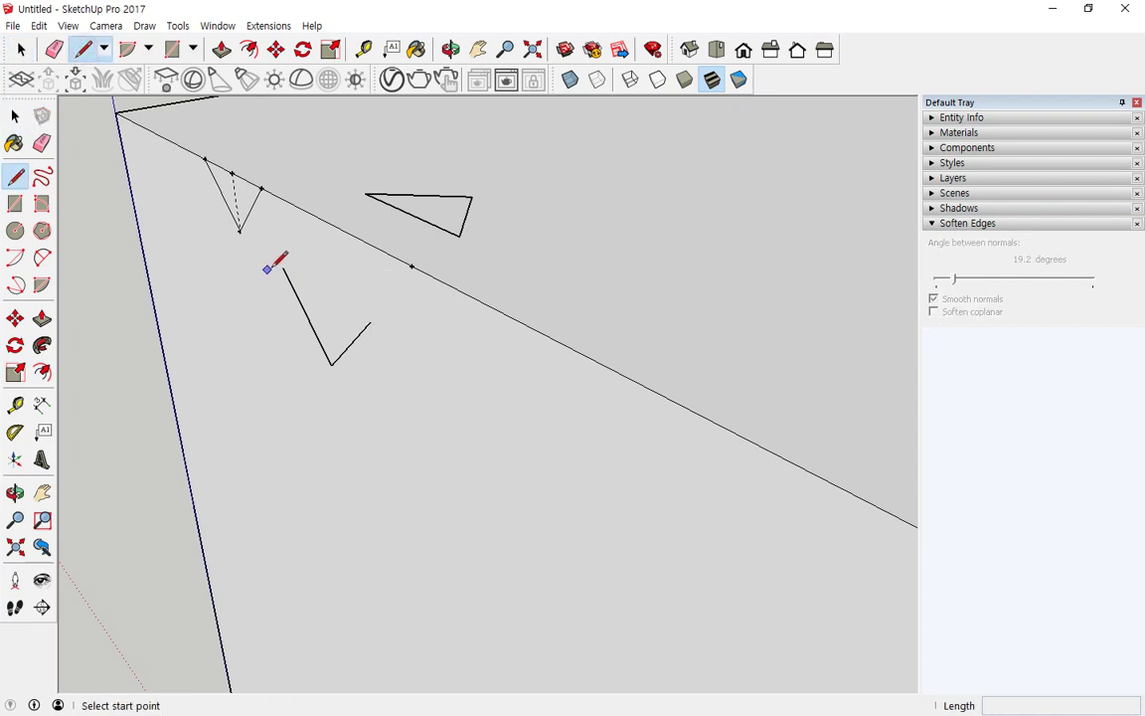
{"action": "left_click", "coordinate": [284, 267]}
{"action": "left_click", "coordinate": [374, 318]}
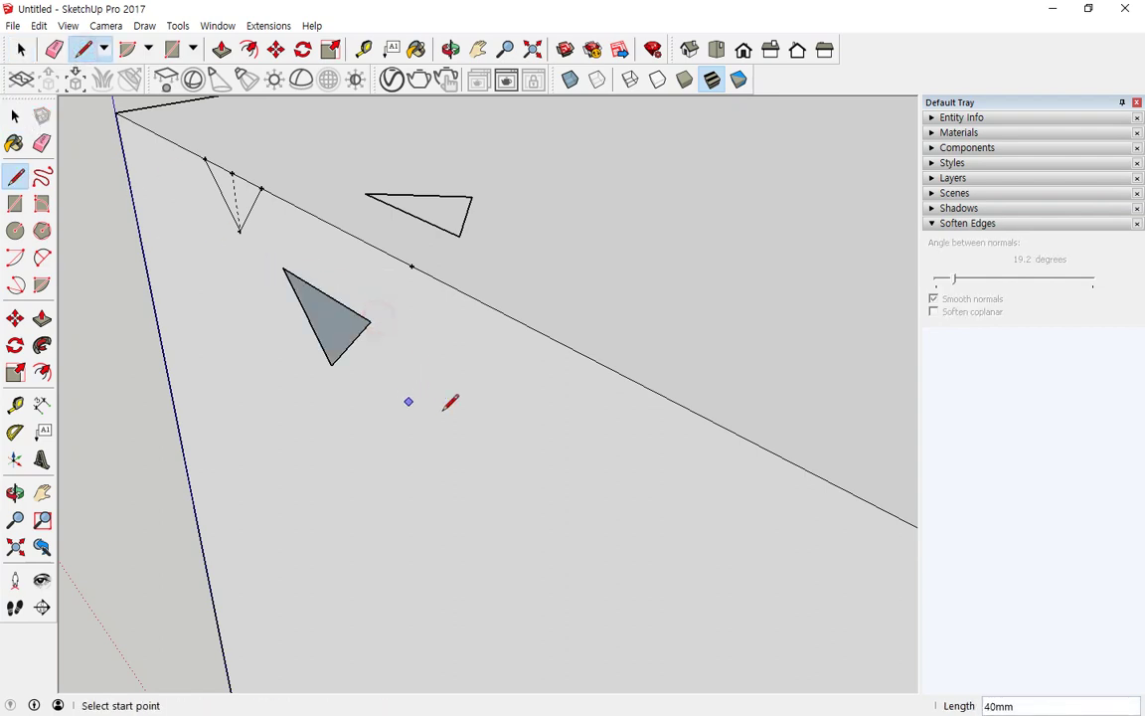
{"action": "middle_click_drag", "start_coordinate": [449, 401], "coordinate": [408, 349]}
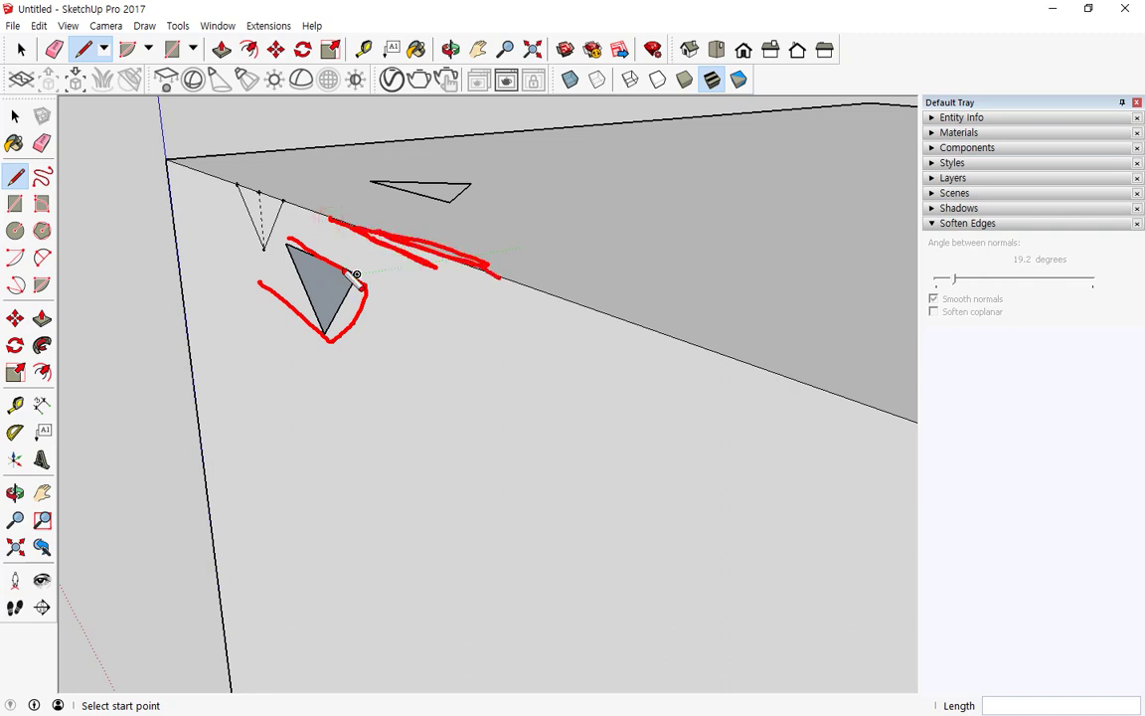
{"action": "left_click_drag", "start_coordinate": [356, 274], "coordinate": [639, 217]}
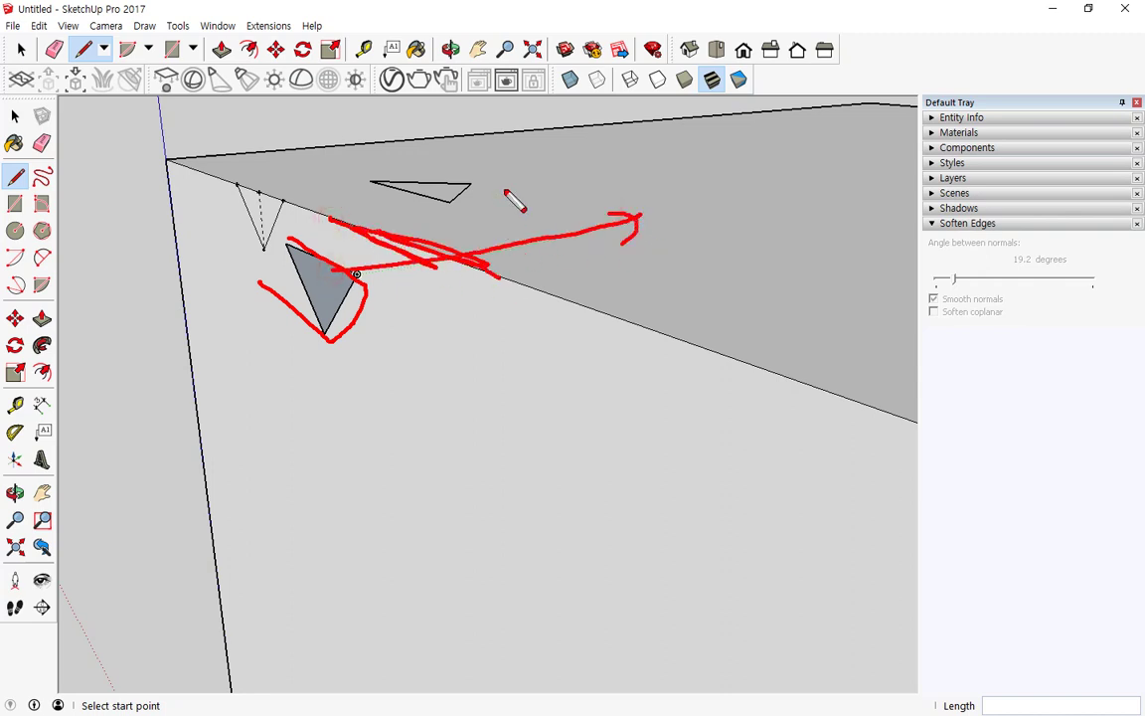
{"action": "middle_click_drag", "start_coordinate": [534, 187], "coordinate": [485, 271]}
{"action": "left_click_drag", "start_coordinate": [408, 249], "coordinate": [455, 223]}
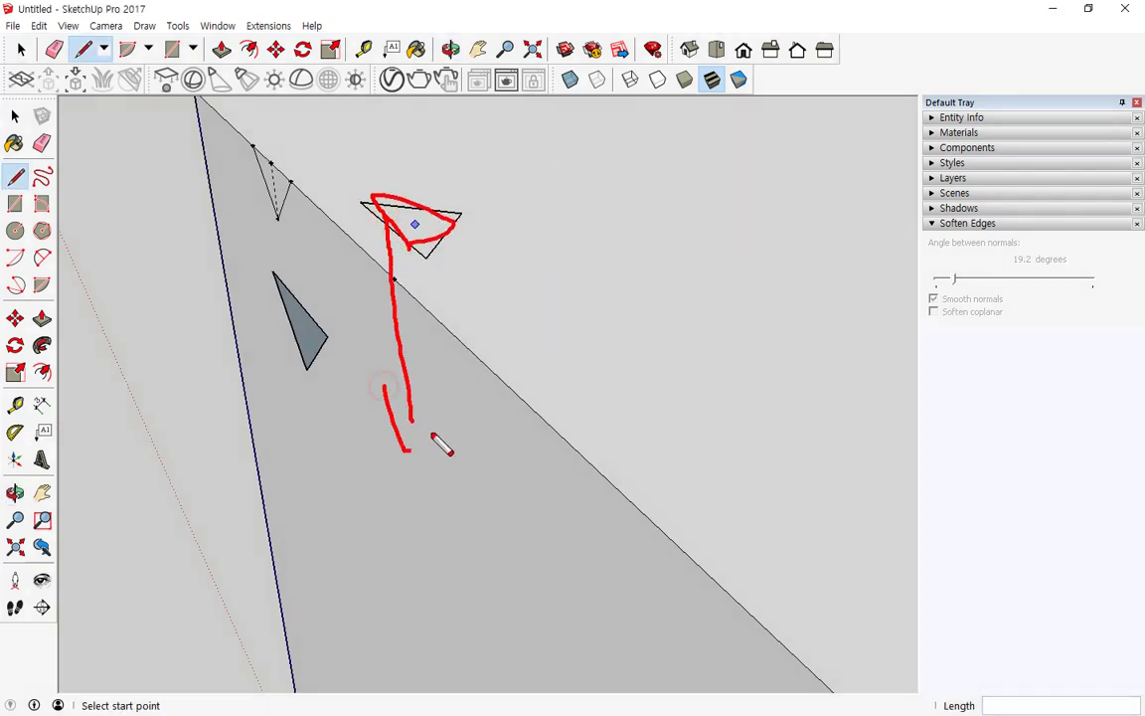
{"action": "mouse_move", "coordinate": [467, 397]}
{"action": "middle_mouse_down"}
{"action": "mouse_move", "coordinate": [461, 379]}
{"action": "mouse_move", "coordinate": [524, 379]}
{"action": "mouse_move", "coordinate": [670, 409]}
{"action": "mouse_move", "coordinate": [404, 298]}
{"action": "middle_mouse_up"}
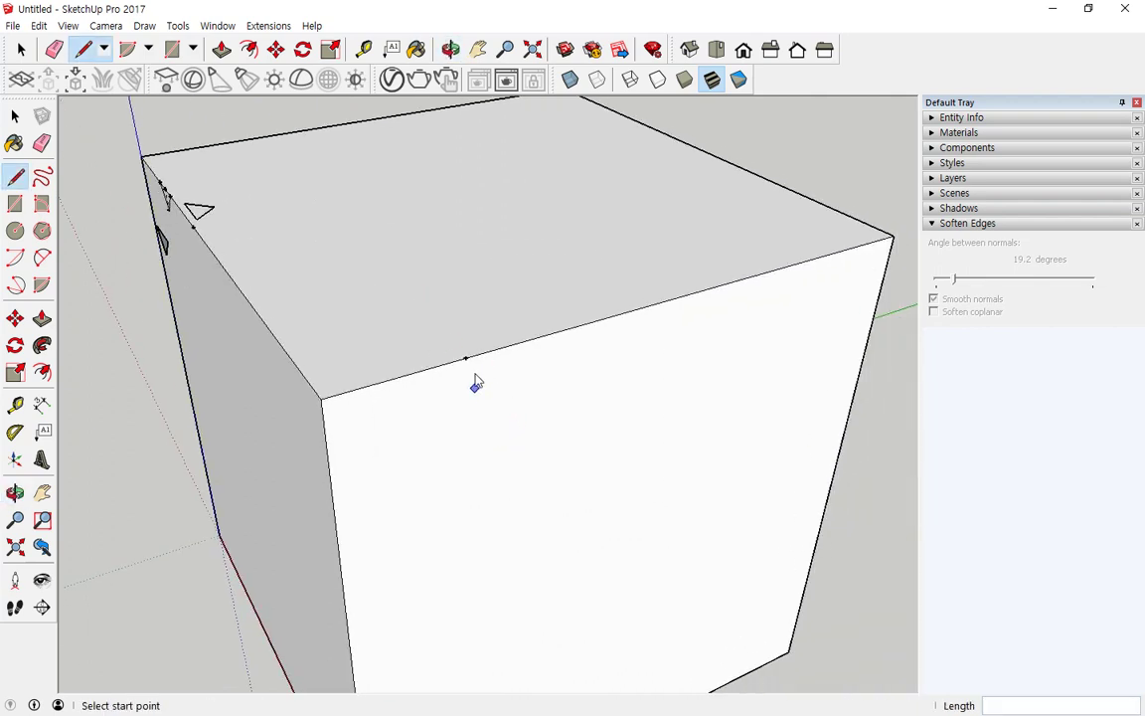
{"action": "mouse_move", "coordinate": [469, 399]}
{"action": "left_mouse_down"}
{"action": "mouse_move", "coordinate": [480, 527]}
{"action": "mouse_move", "coordinate": [507, 515]}
{"action": "left_mouse_up"}
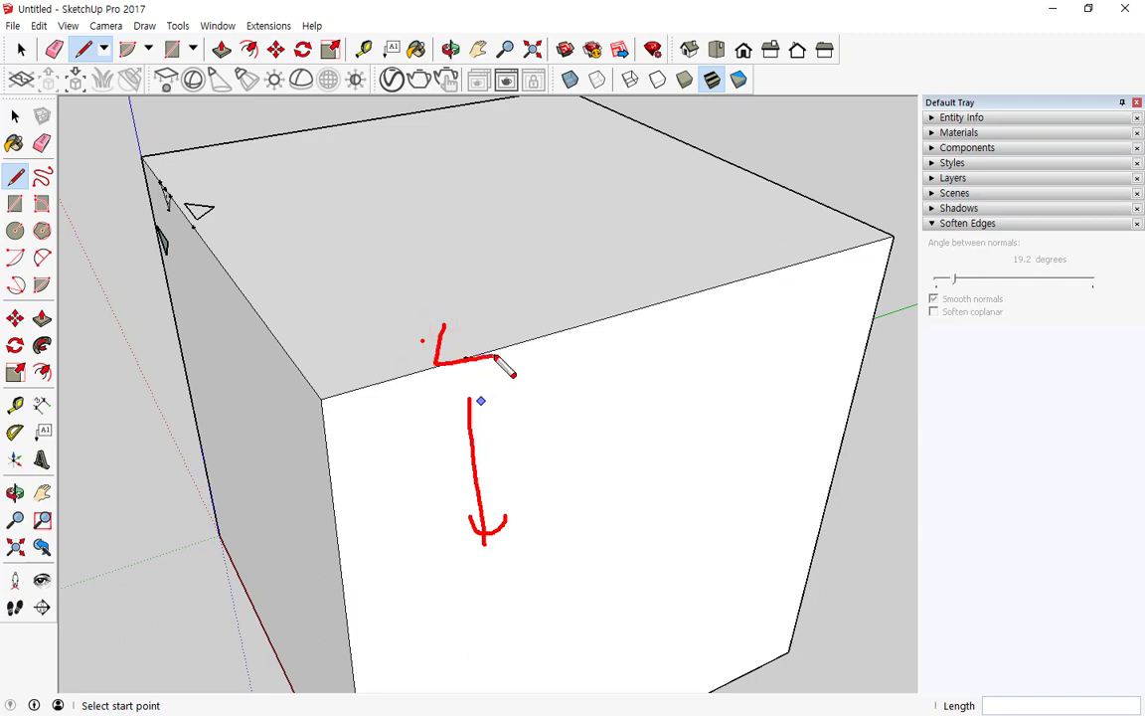
Try to copy the floating horizontal triangle from the front edge toward the guide point on the cube's right top edge
{"action": "scroll", "coordinate": [204, 211], "scroll_direction": "up", "scroll_amount": 3}
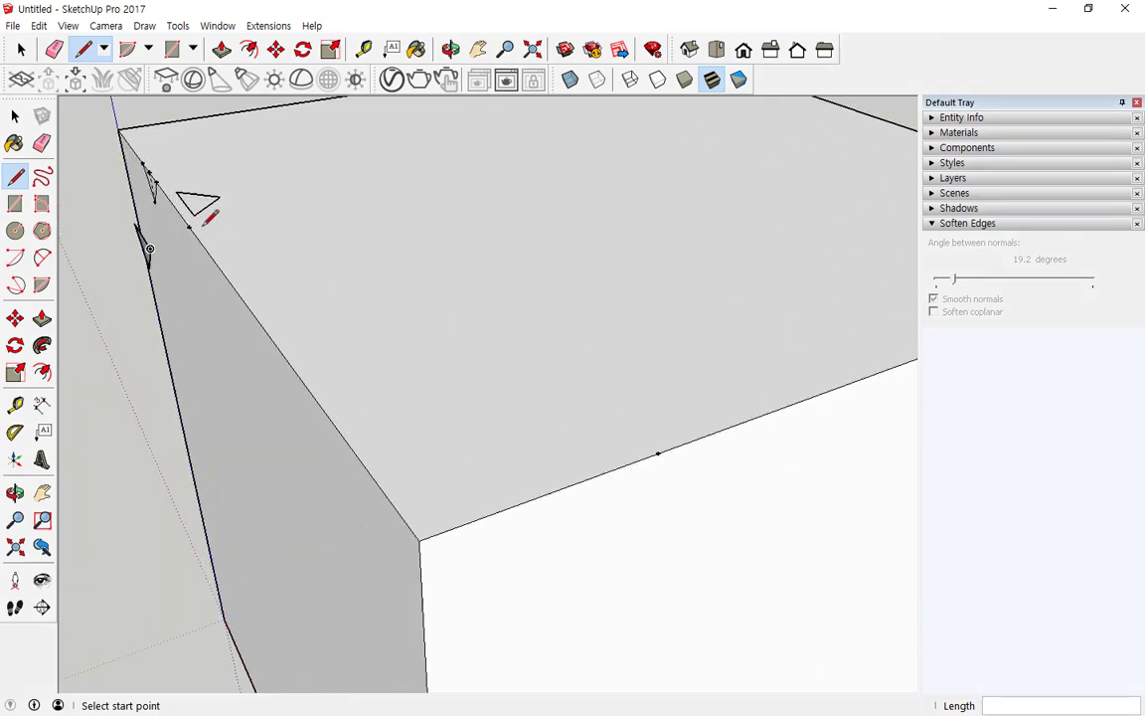
{"action": "key", "text": "space"}
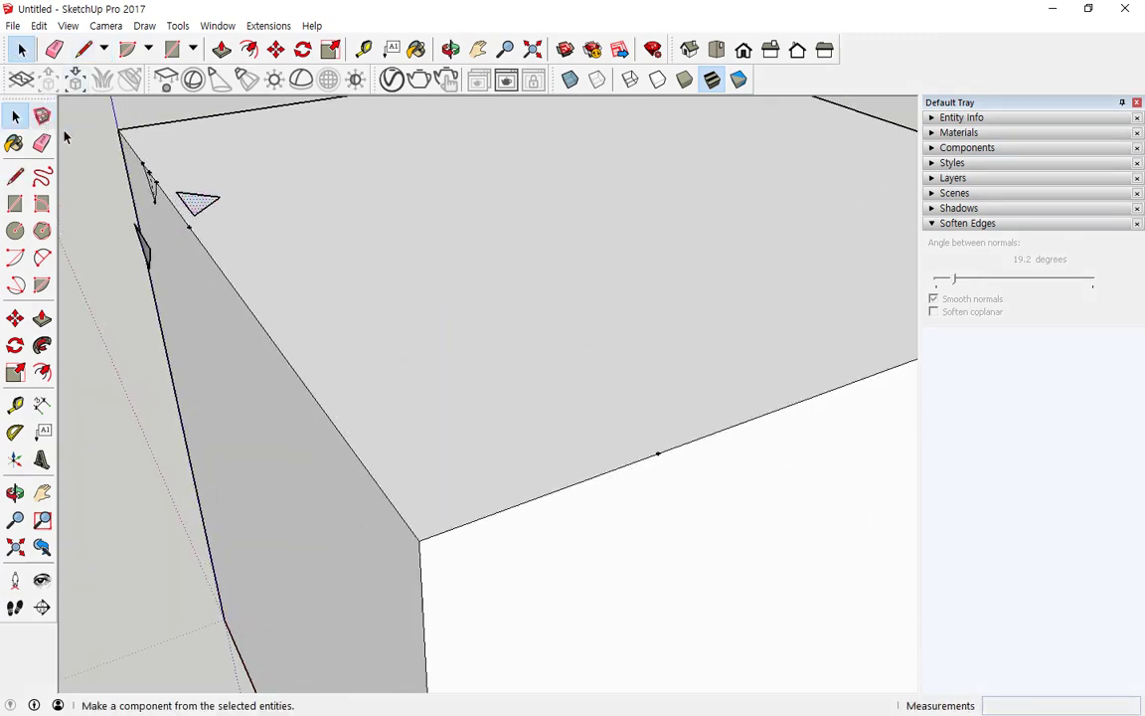
{"action": "left_click", "coordinate": [275, 49]}
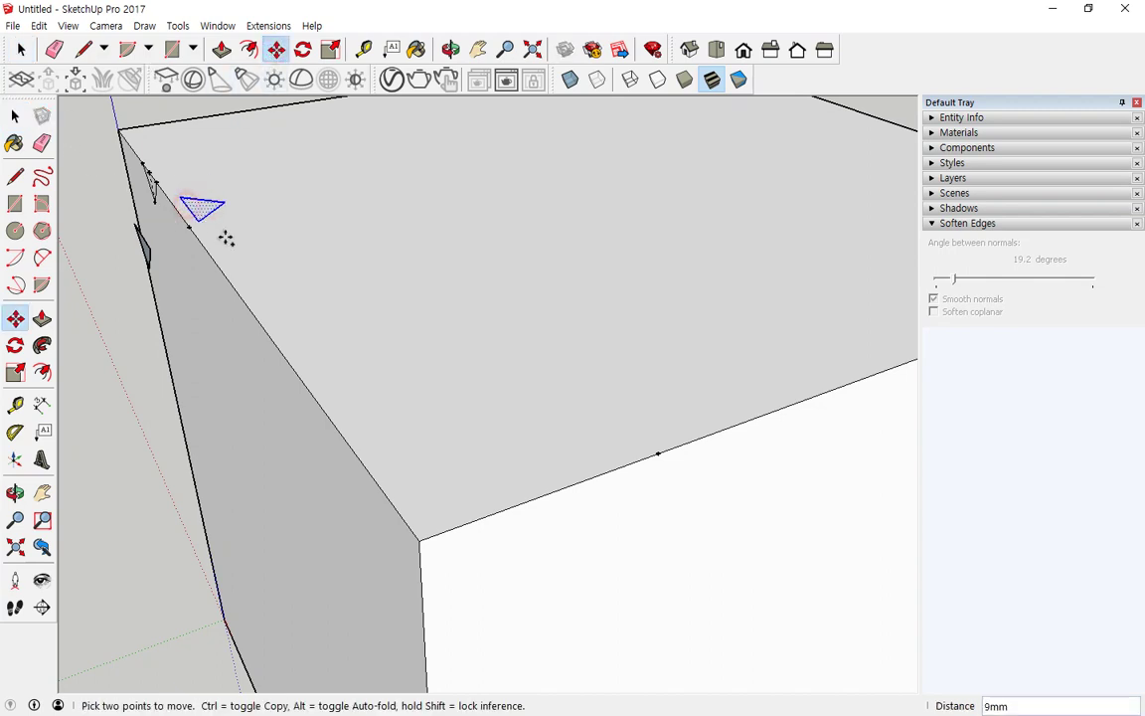
{"action": "key", "text": "ctrl"}
{"action": "left_click", "coordinate": [188, 205]}
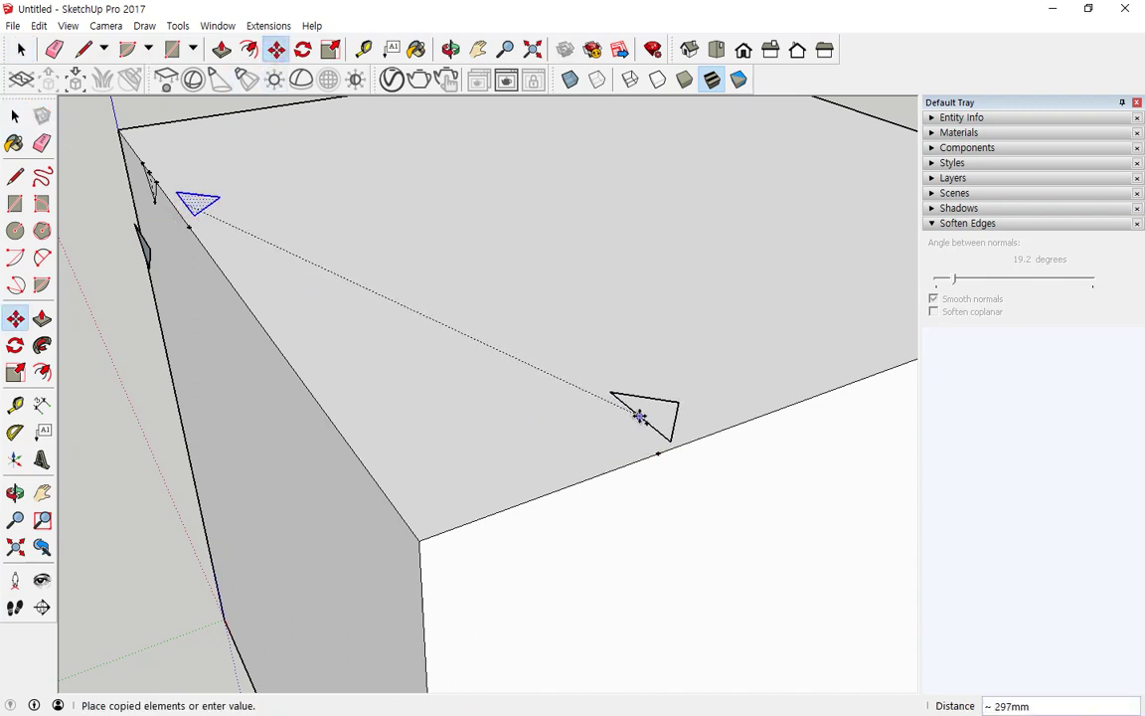
{"action": "left_click", "coordinate": [632, 402]}
{"action": "scroll", "coordinate": [661, 415], "scroll_direction": "up", "scroll_amount": 2}
{"action": "middle_click_drag", "start_coordinate": [651, 410], "coordinate": [688, 511]}
{"action": "key", "text": "ctrl+z"}
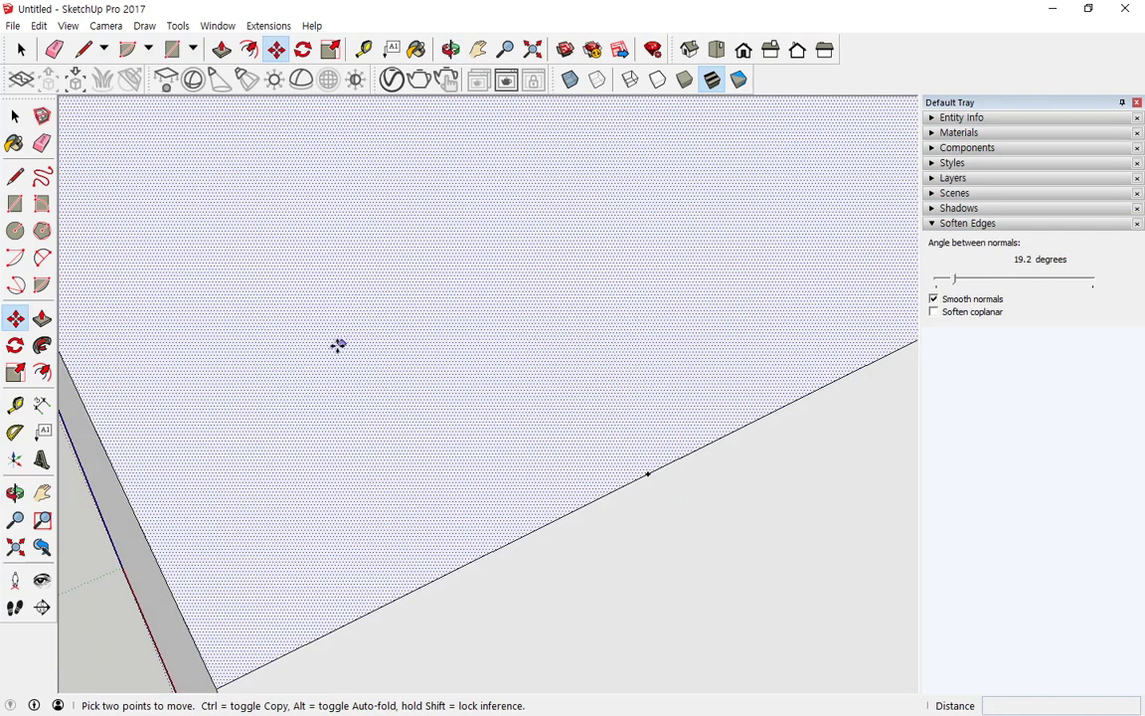
Copy the floating horizontal triangle about 261 mm along the front top edge toward the cube's right corner
{"action": "scroll", "coordinate": [328, 340], "scroll_direction": "down", "scroll_amount": 3}
{"action": "middle_click_drag", "start_coordinate": [110, 174], "coordinate": [370, 284], "text": "shift"}
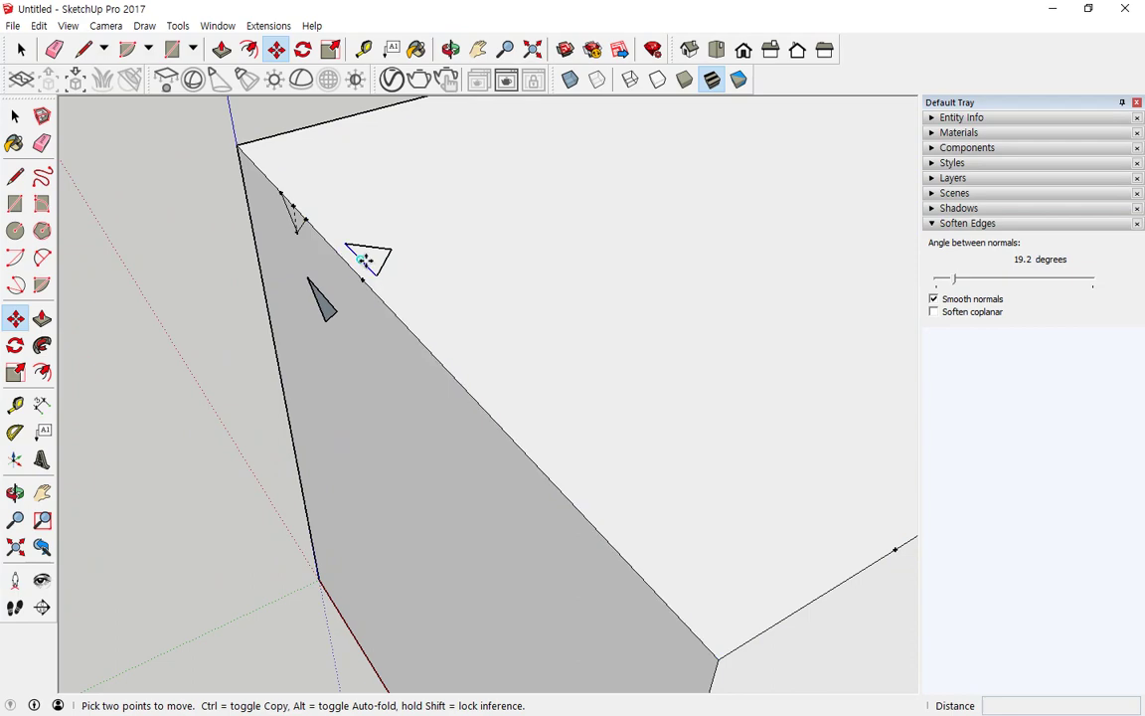
{"action": "left_click", "coordinate": [363, 261]}
{"action": "key", "text": "Escape"}
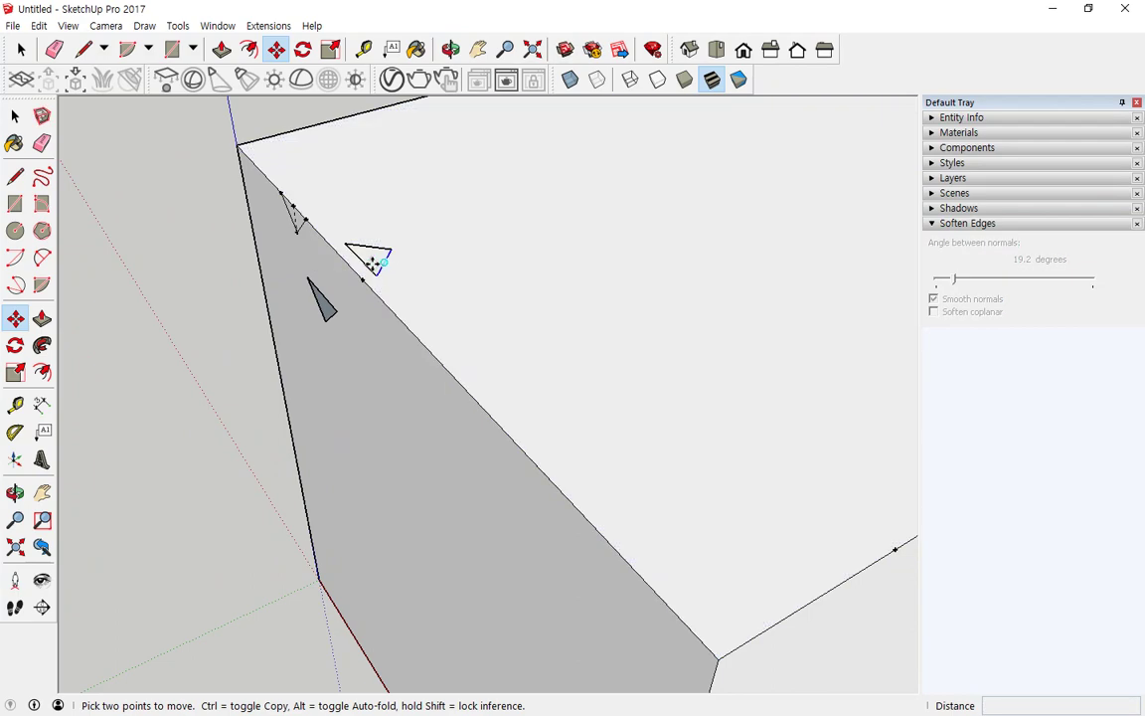
{"action": "key", "text": "space"}
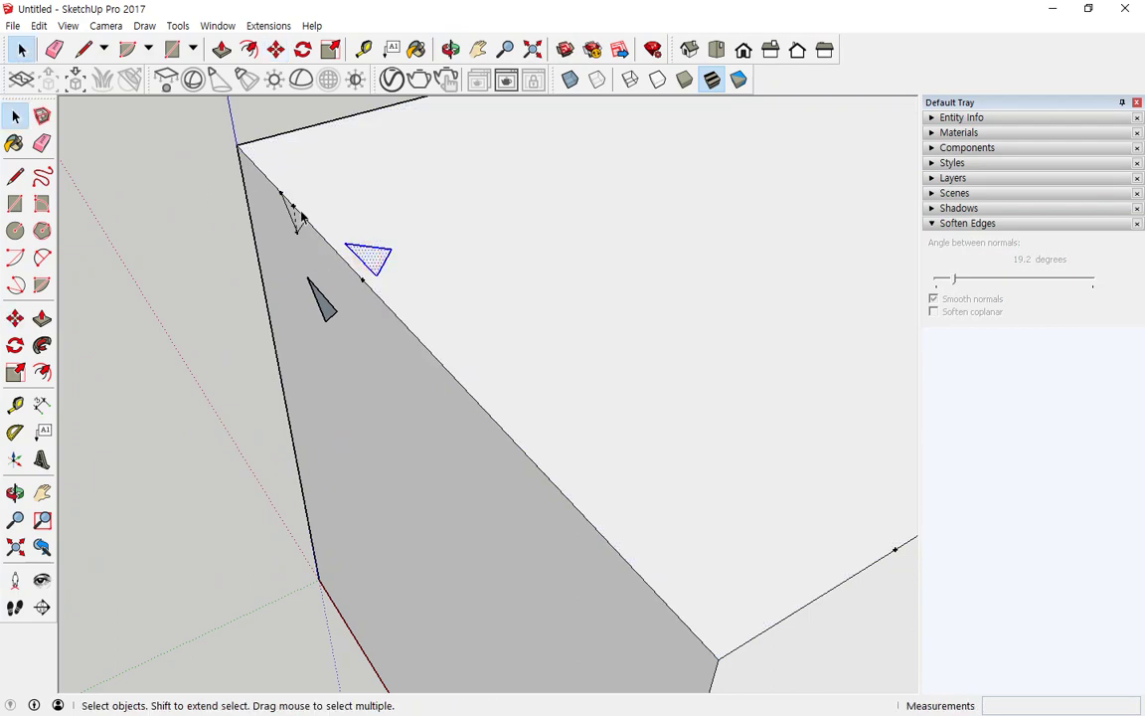
{"action": "left_click", "coordinate": [276, 49]}
{"action": "left_click", "coordinate": [364, 261]}
{"action": "key", "text": "ctrl"}
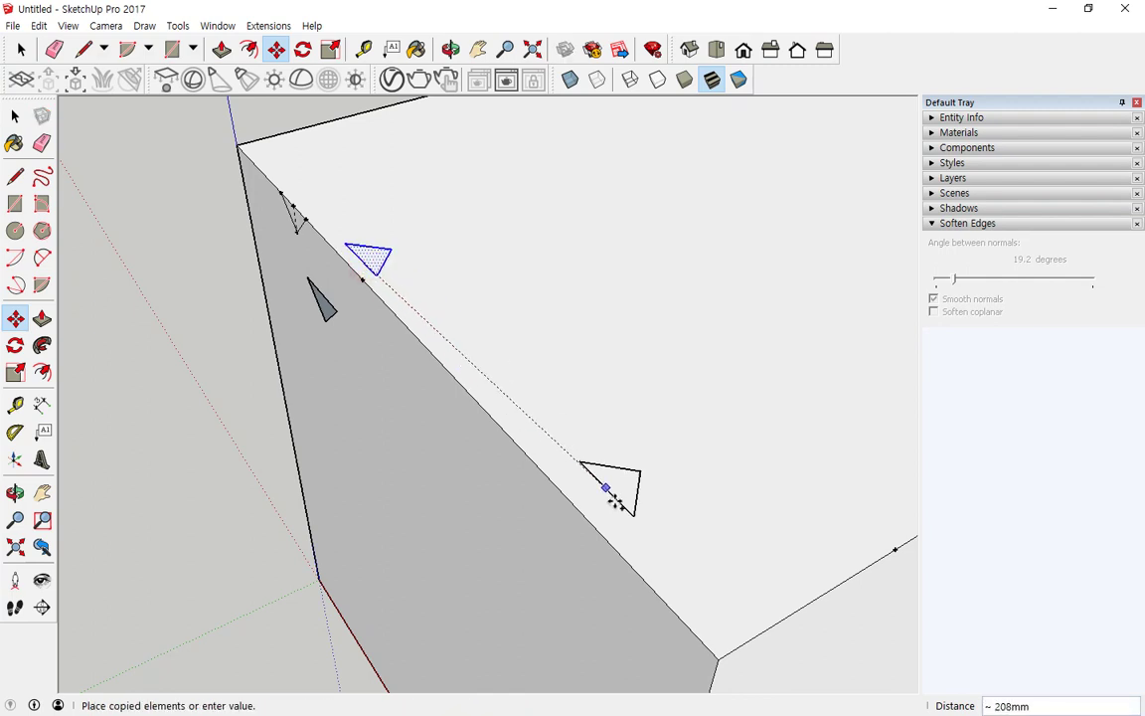
{"action": "left_click", "coordinate": [657, 565]}
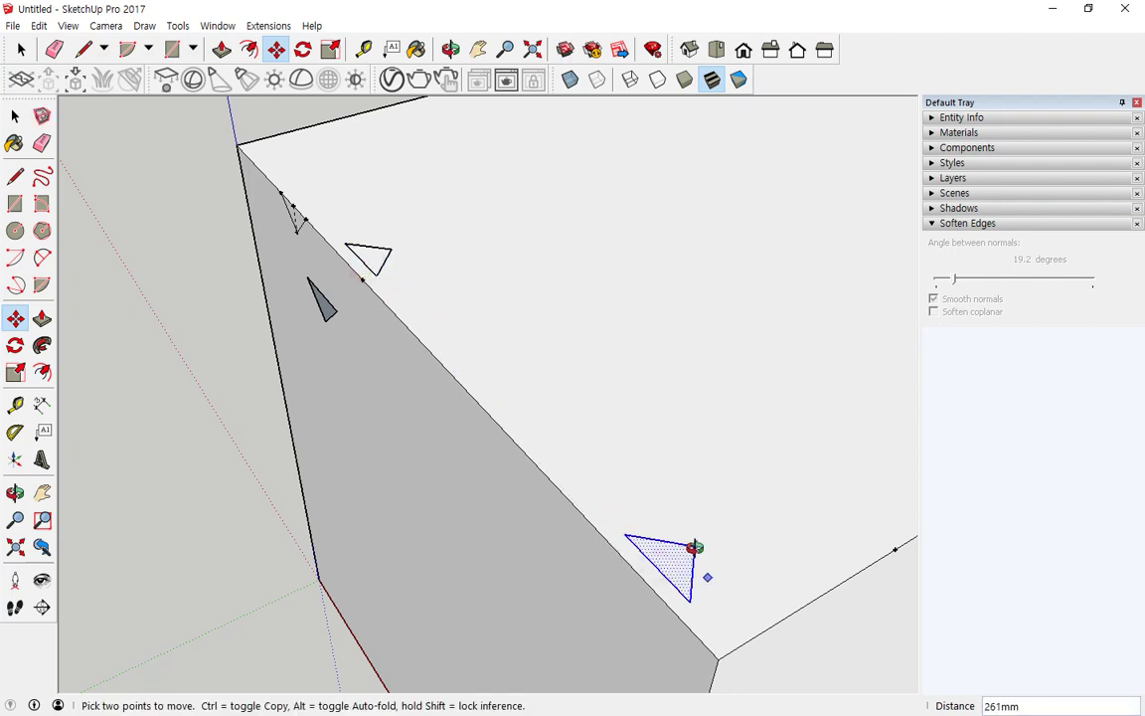
Rotate the copied triangle 90 degrees about the midpoint of its long side so that side runs parallel to the green axis
{"action": "middle_click_drag", "start_coordinate": [693, 548], "coordinate": [605, 428]}
{"action": "scroll", "coordinate": [599, 425], "scroll_direction": "up", "scroll_amount": 2}
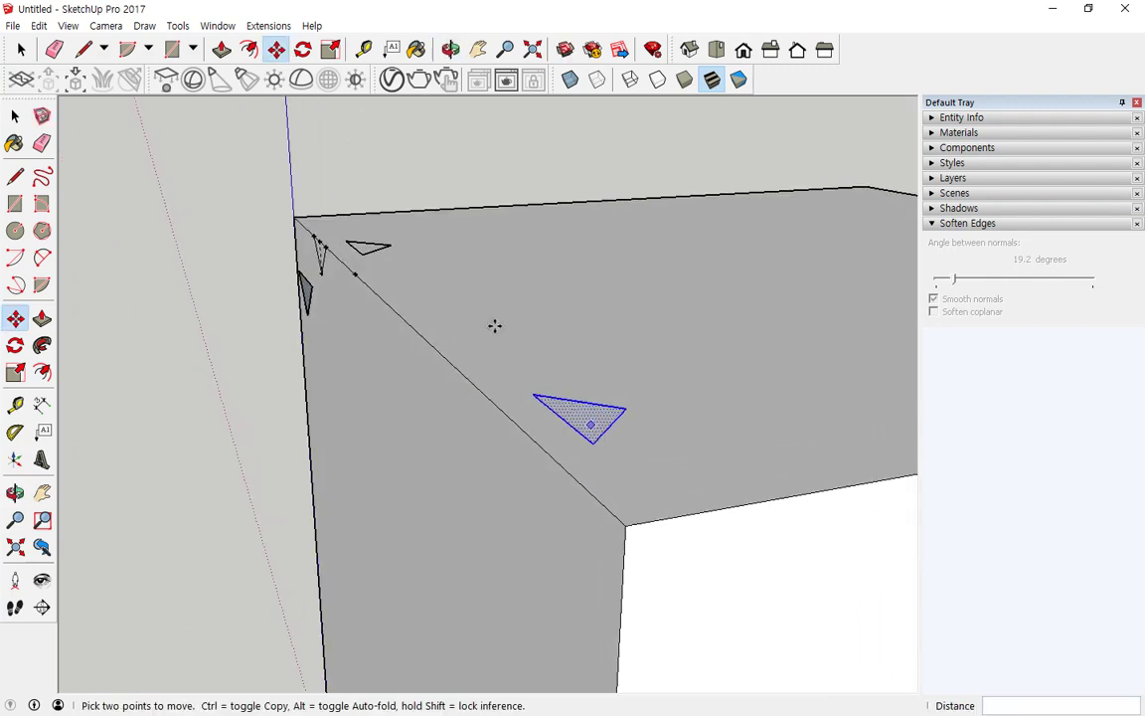
{"action": "left_click", "coordinate": [303, 48]}
{"action": "left_click", "coordinate": [563, 415]}
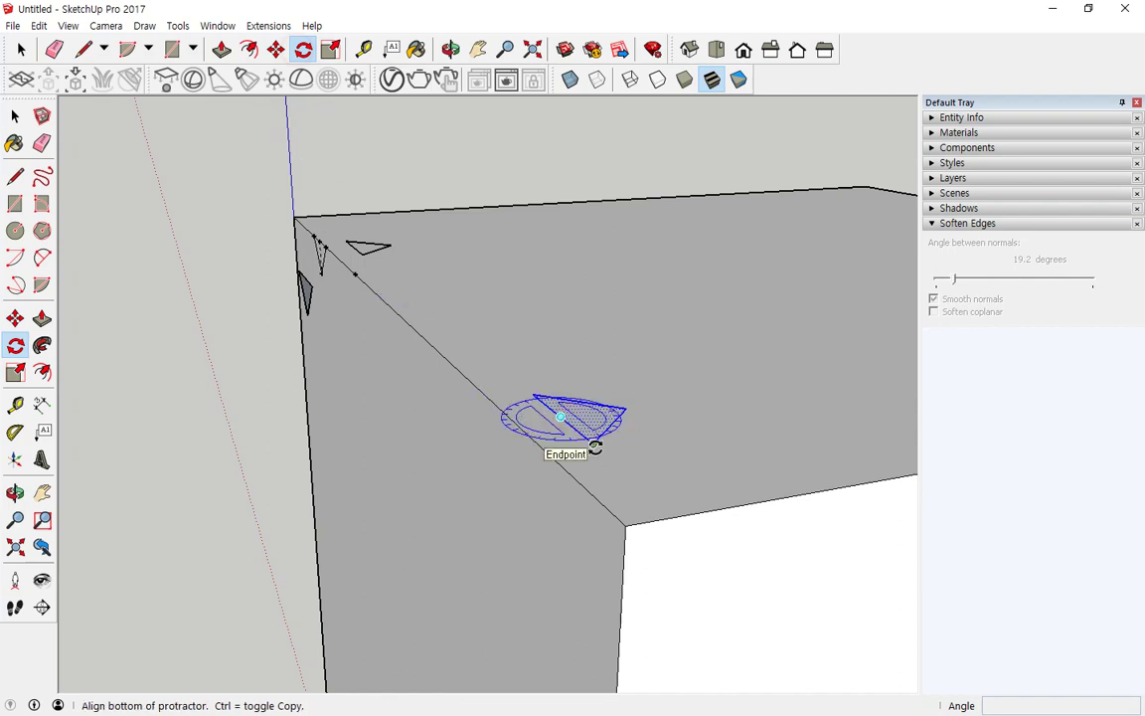
{"action": "left_click", "coordinate": [594, 447]}
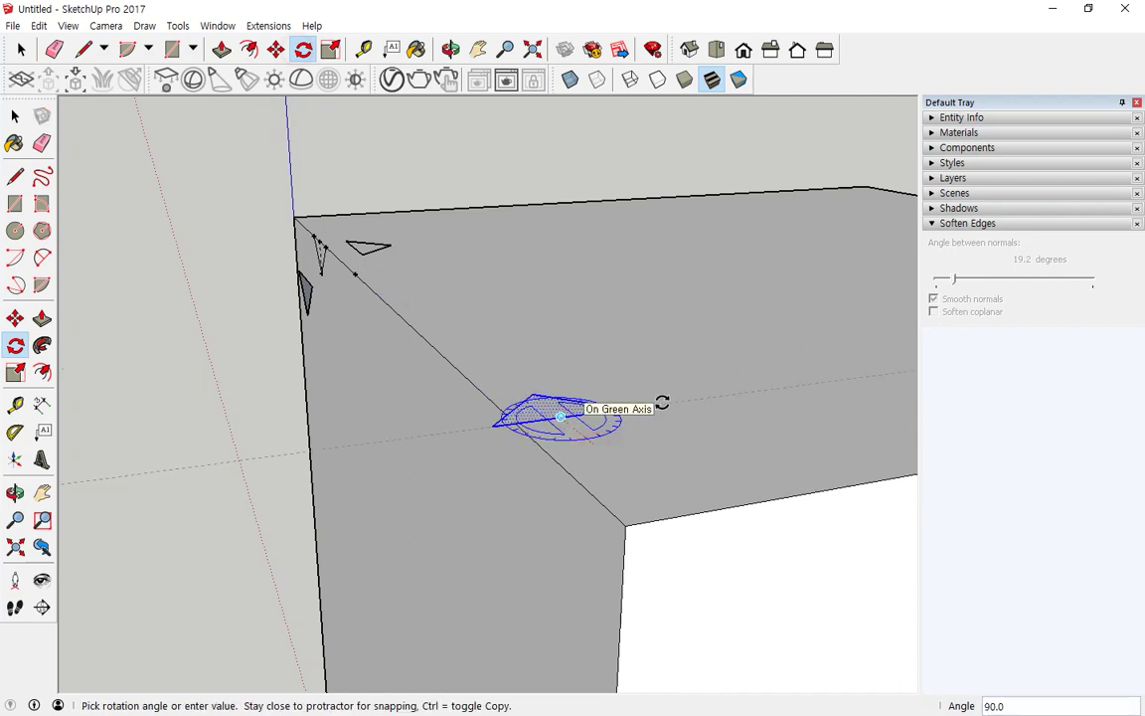
{"action": "left_click", "coordinate": [662, 402]}
Move the rotated triangle by its long side's midpoint onto the guide point on the cube's right top edge
{"action": "middle_click_drag", "start_coordinate": [702, 430], "coordinate": [657, 483]}
{"action": "scroll", "coordinate": [511, 485], "scroll_direction": "up", "scroll_amount": 2}
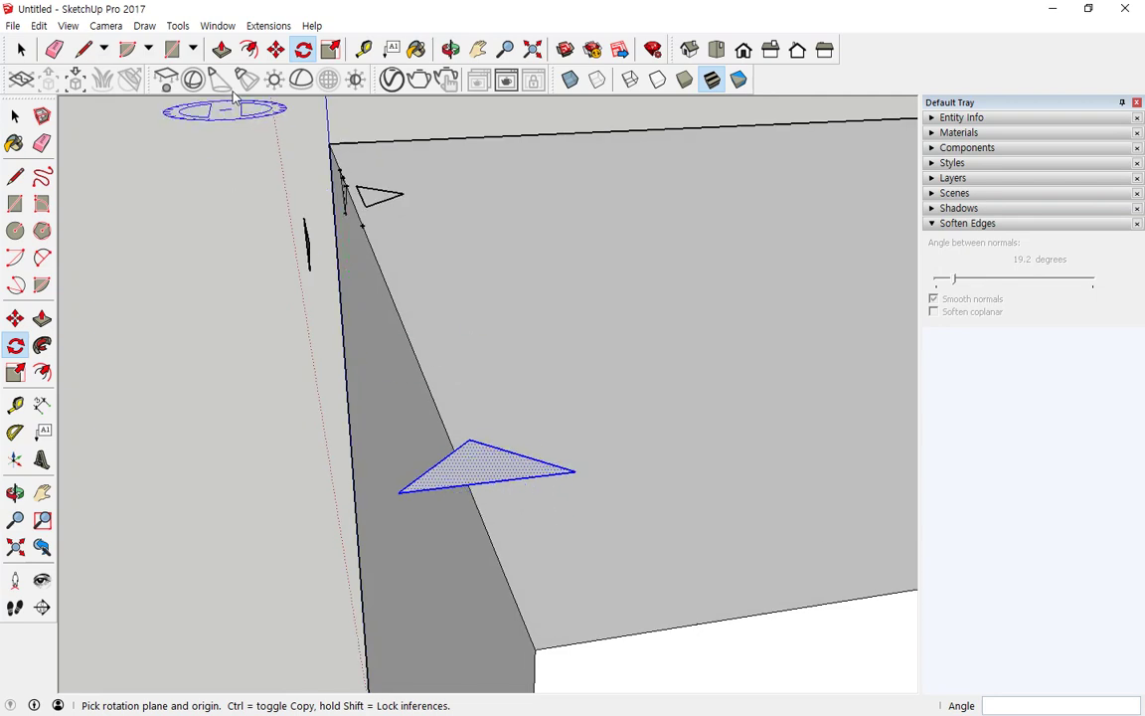
{"action": "left_click", "coordinate": [275, 49]}
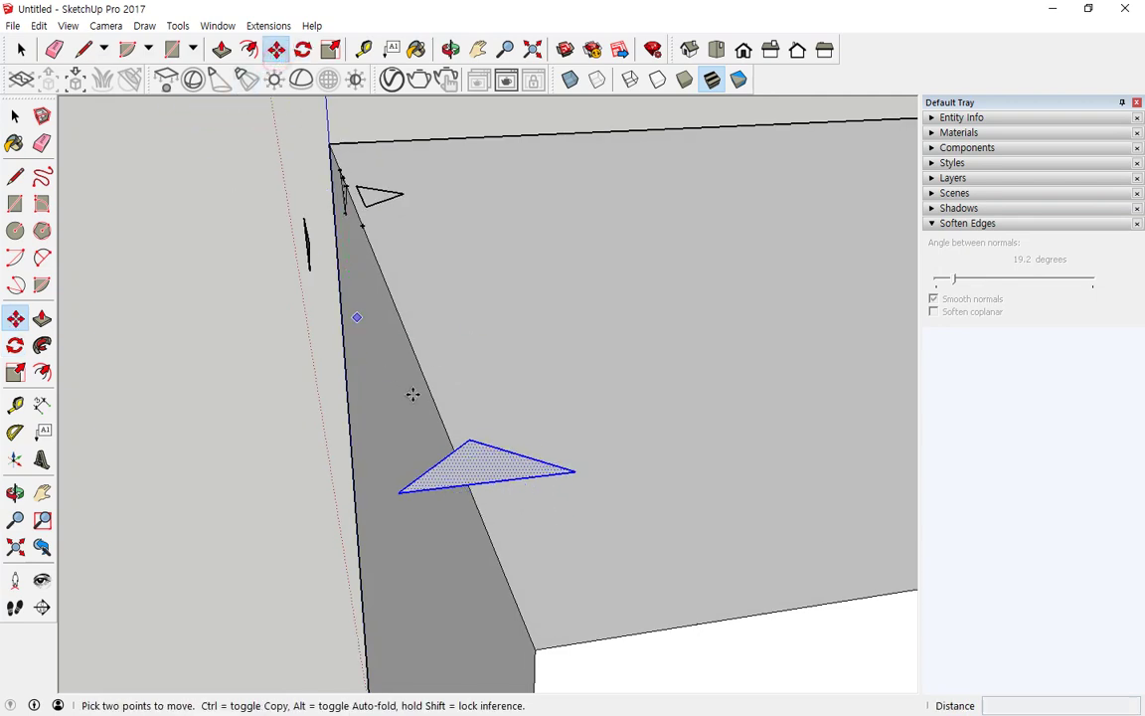
{"action": "left_click", "coordinate": [491, 481]}
{"action": "middle_click_drag", "start_coordinate": [789, 527], "coordinate": [527, 478]}
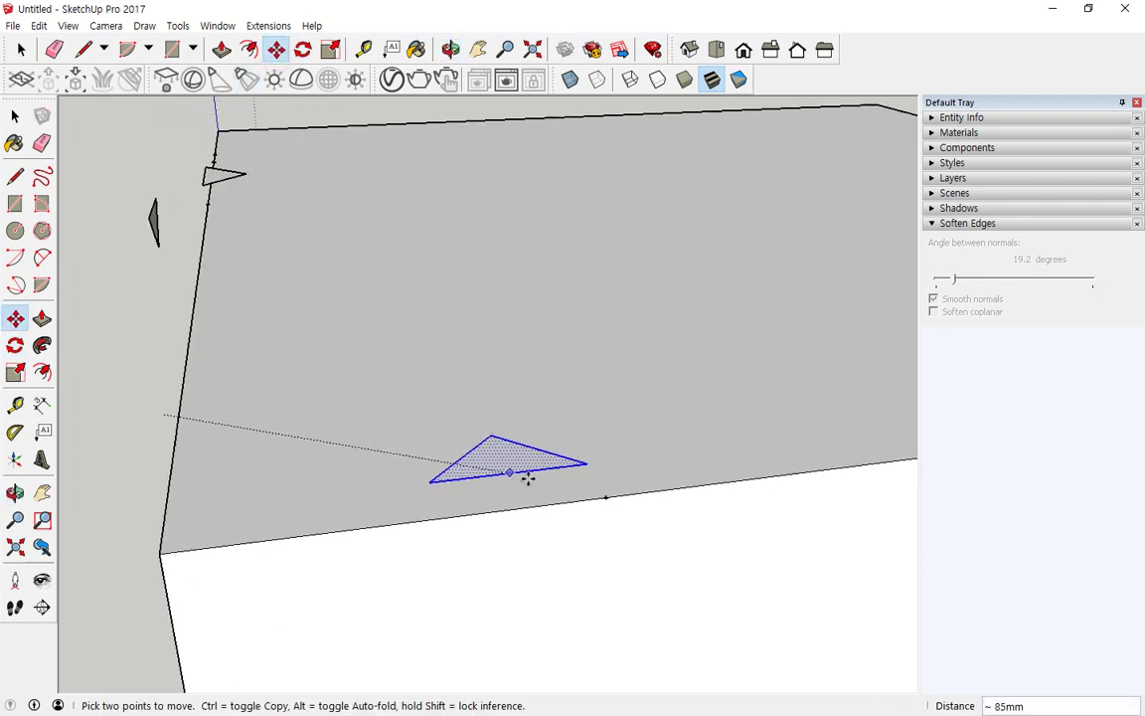
{"action": "left_click", "coordinate": [609, 499]}
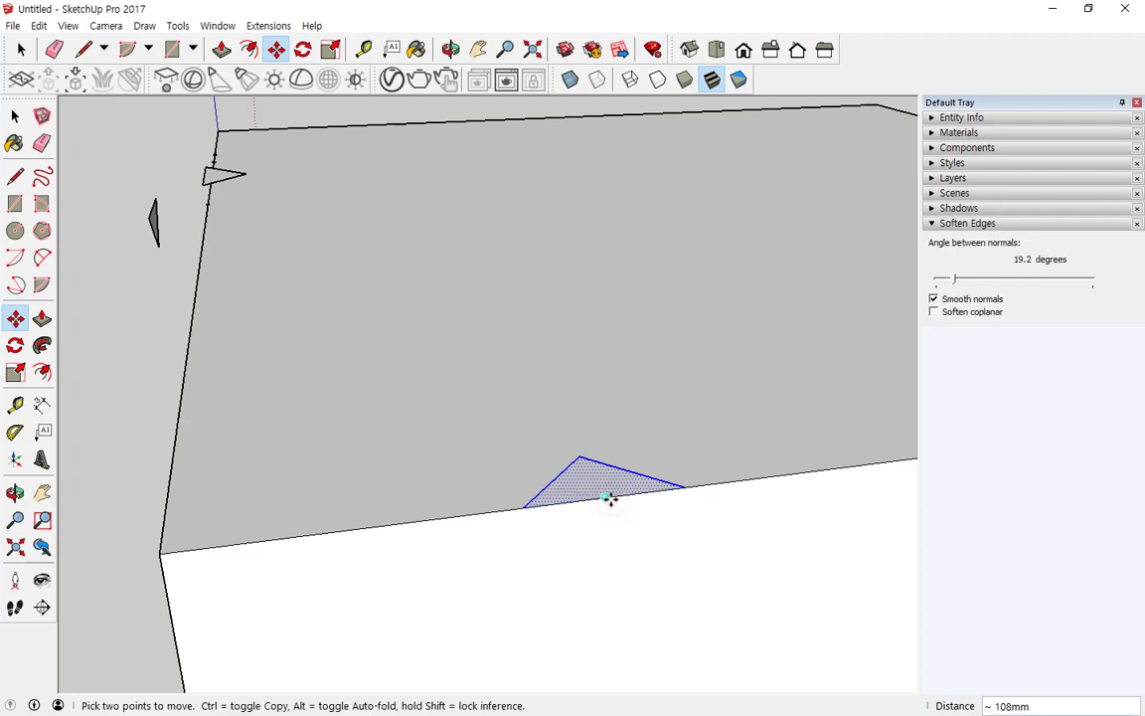
Copy the triangle at the right edge's guide point straight up by about 12 mm so it floats above the cube
{"action": "key", "text": "ctrl"}
{"action": "left_click", "coordinate": [606, 489]}
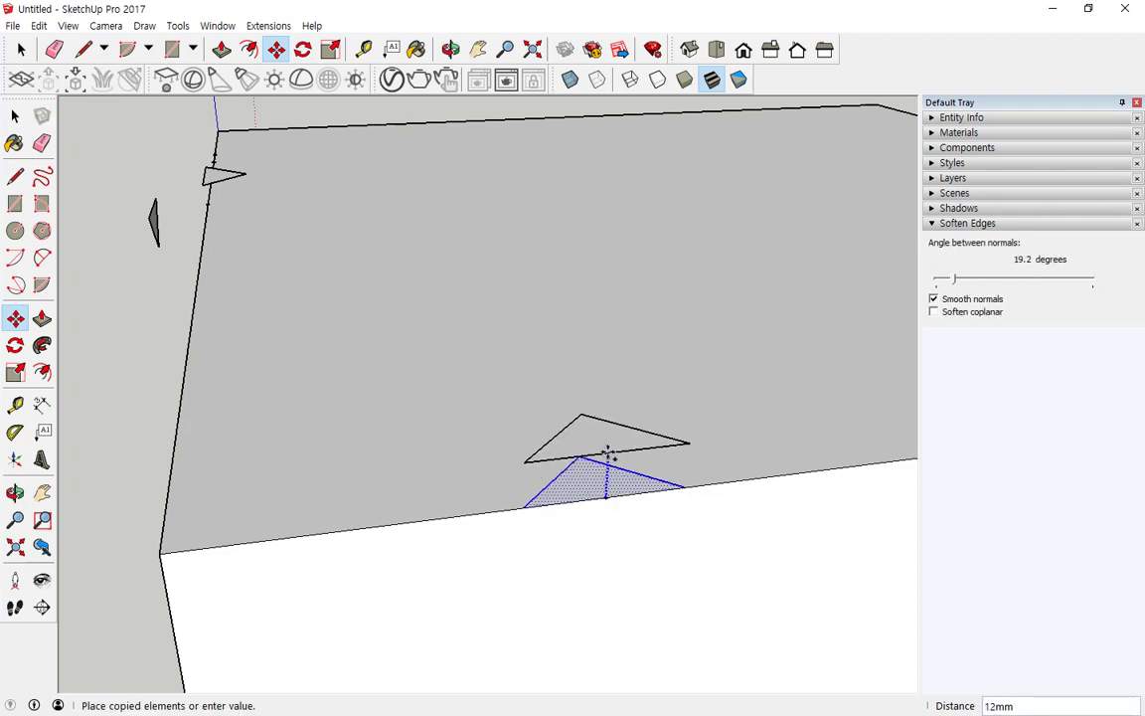
{"action": "left_click", "coordinate": [608, 452]}
Delete the lower triangle lying on the top face at the right edge, keeping the floating copy
{"action": "scroll", "coordinate": [628, 487], "scroll_direction": "up", "scroll_amount": 2}
{"action": "key", "text": "space"}
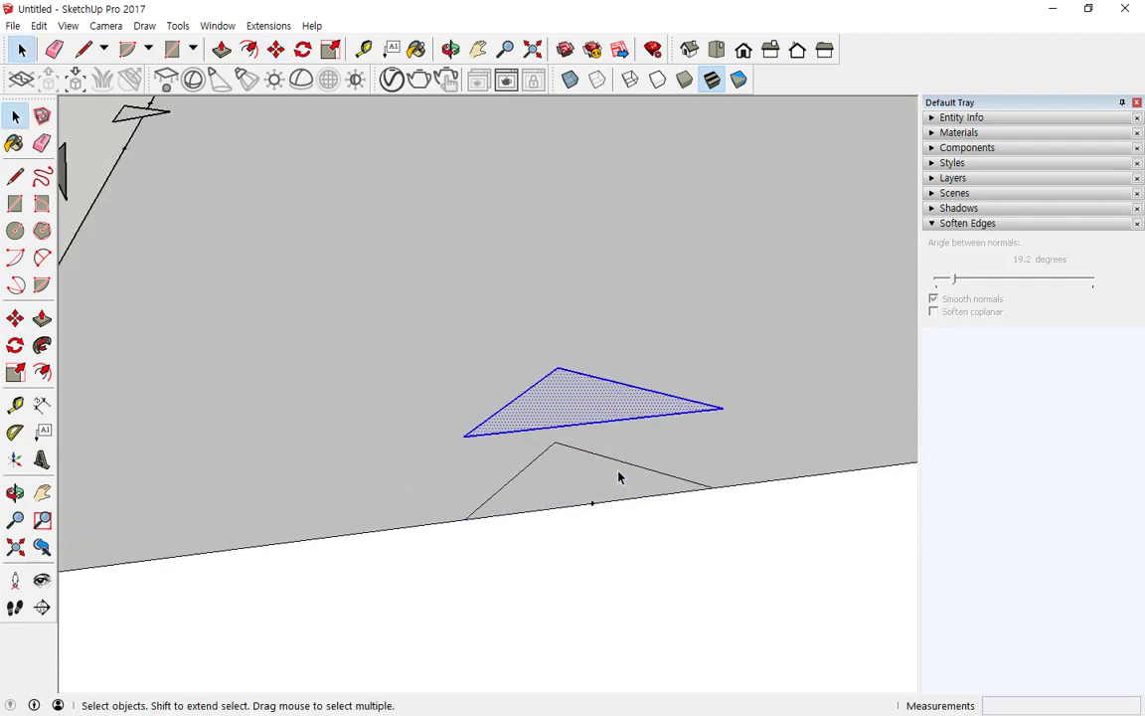
{"action": "left_click", "coordinate": [619, 467]}
{"action": "key", "text": "Delete"}
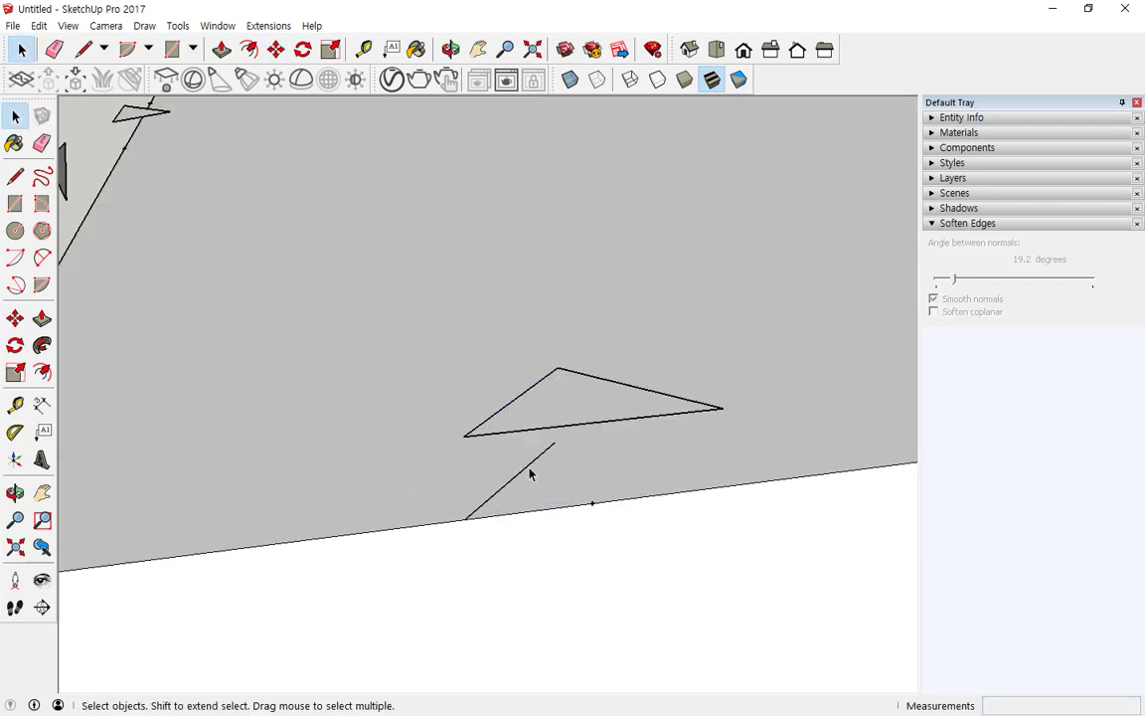
{"action": "middle_click_drag", "start_coordinate": [516, 493], "coordinate": [388, 456]}
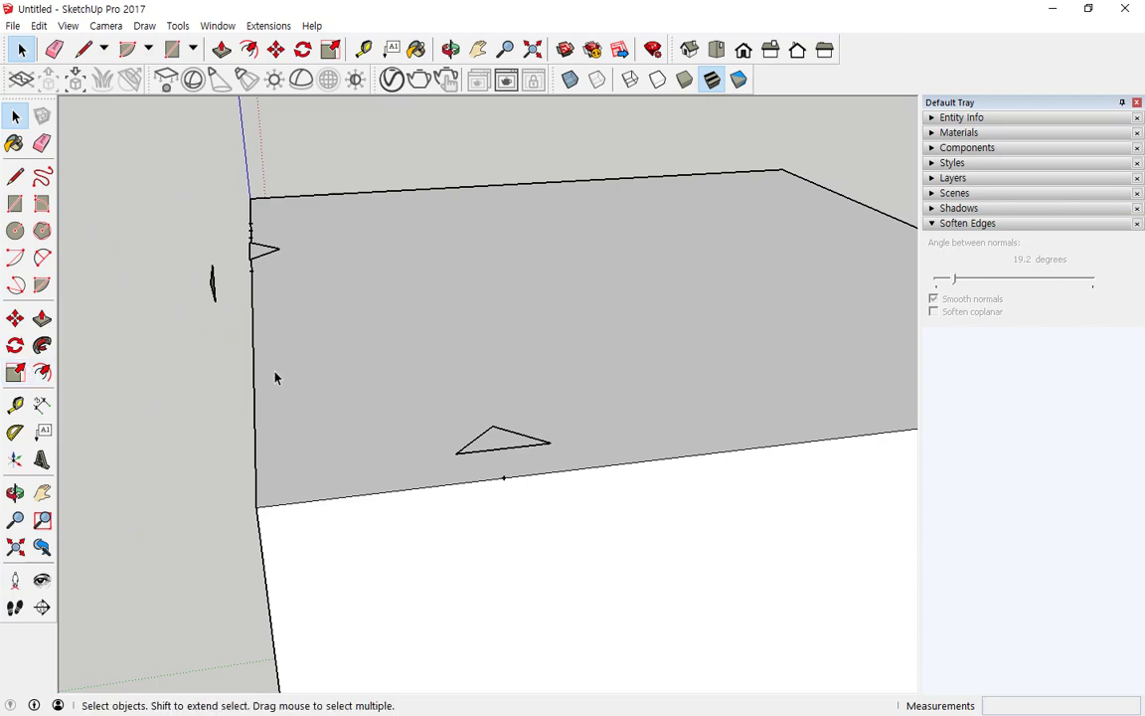
Cut a V-groove with Follow Me, using the outer cube edges as the path and the vertical triangle on the front face as the profile
{"action": "middle_click_drag", "start_coordinate": [325, 383], "coordinate": [439, 390]}
{"action": "scroll", "coordinate": [332, 325], "scroll_direction": "down", "scroll_amount": 3}
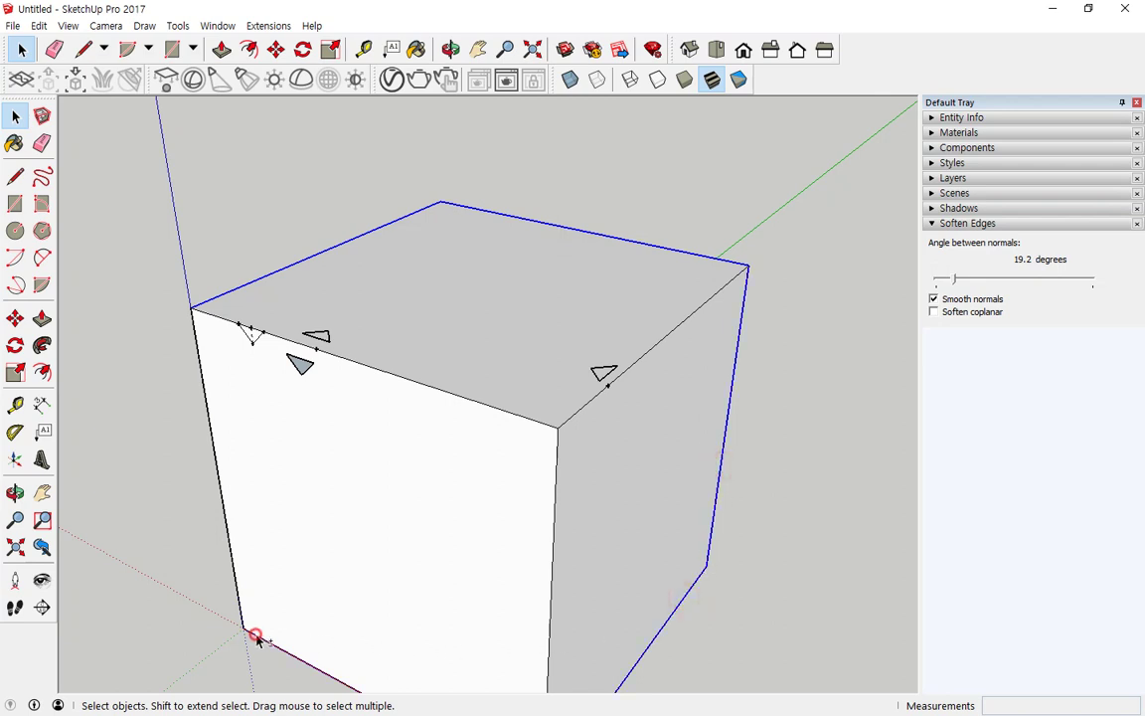
{"action": "scroll", "coordinate": [337, 618], "scroll_direction": "down", "scroll_amount": 3}
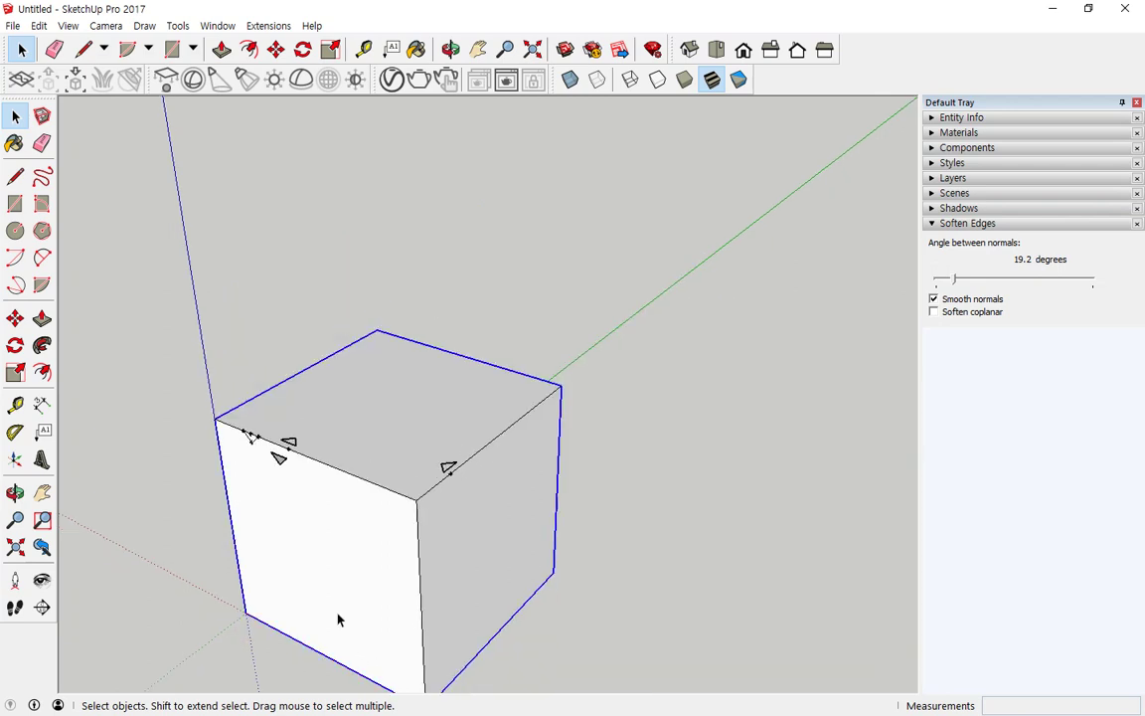
{"action": "middle_click_drag", "start_coordinate": [337, 618], "coordinate": [327, 475]}
{"action": "scroll", "coordinate": [228, 308], "scroll_direction": "up", "scroll_amount": 5}
{"action": "left_click", "coordinate": [42, 345]}
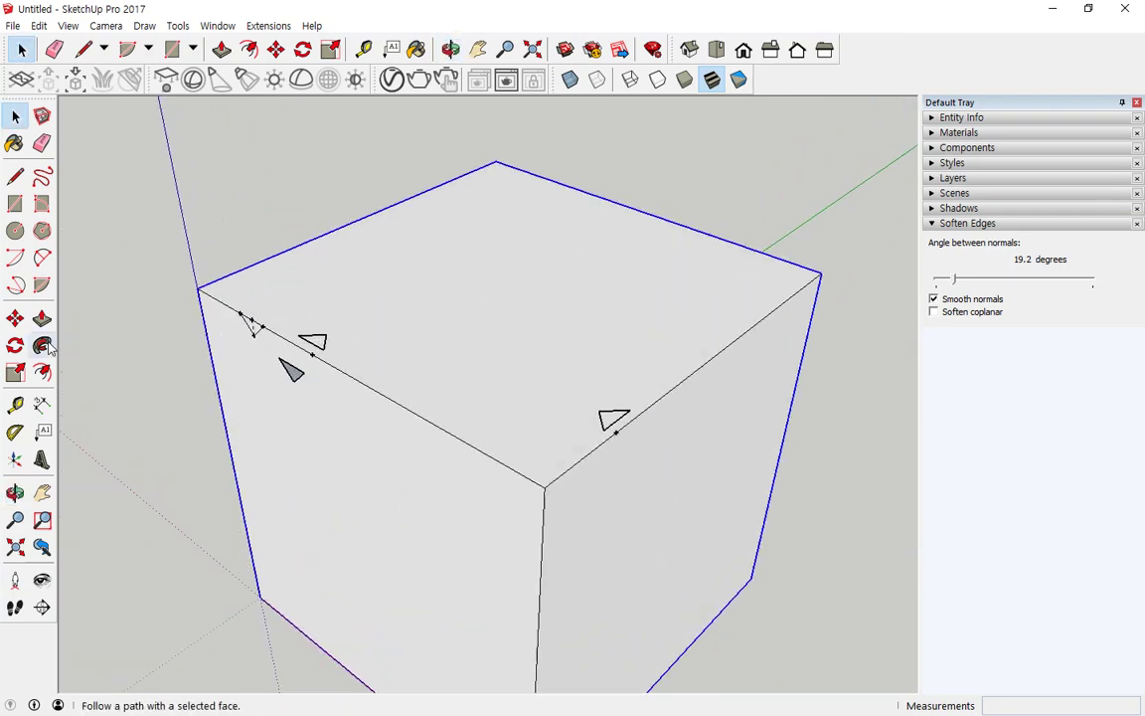
{"action": "scroll", "coordinate": [199, 340], "scroll_direction": "up", "scroll_amount": 4}
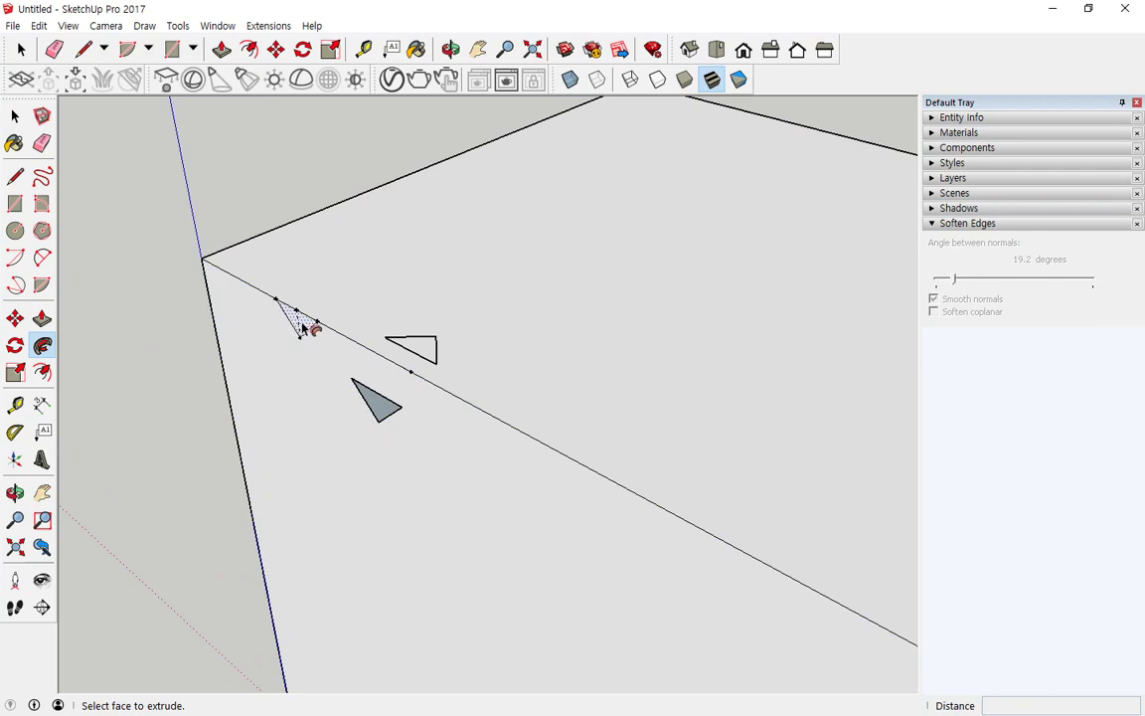
{"action": "left_click", "coordinate": [300, 325]}
{"action": "middle_click_drag", "start_coordinate": [266, 384], "coordinate": [507, 385]}
{"action": "scroll", "coordinate": [680, 376], "scroll_direction": "down", "scroll_amount": 2}
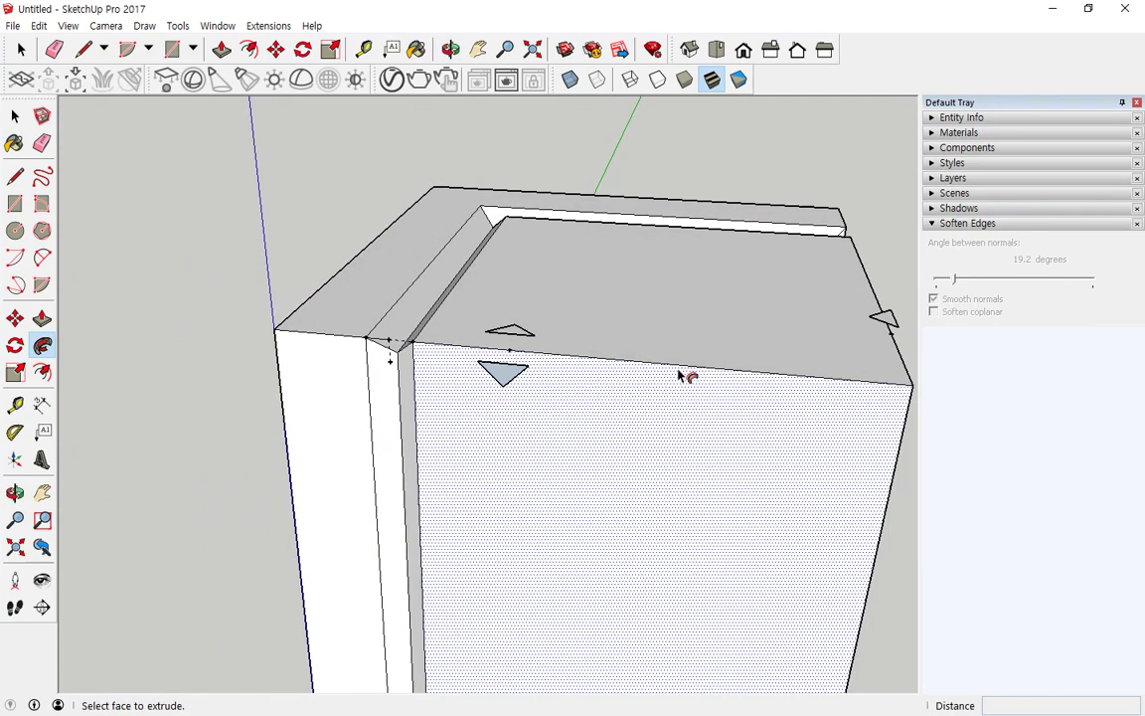
{"action": "middle_click_drag", "start_coordinate": [680, 375], "coordinate": [462, 353]}
{"action": "middle_click_drag", "start_coordinate": [608, 325], "coordinate": [408, 344]}
{"action": "key", "text": "ctrl+2"}
{"action": "left_click_drag", "start_coordinate": [289, 440], "coordinate": [287, 394]}
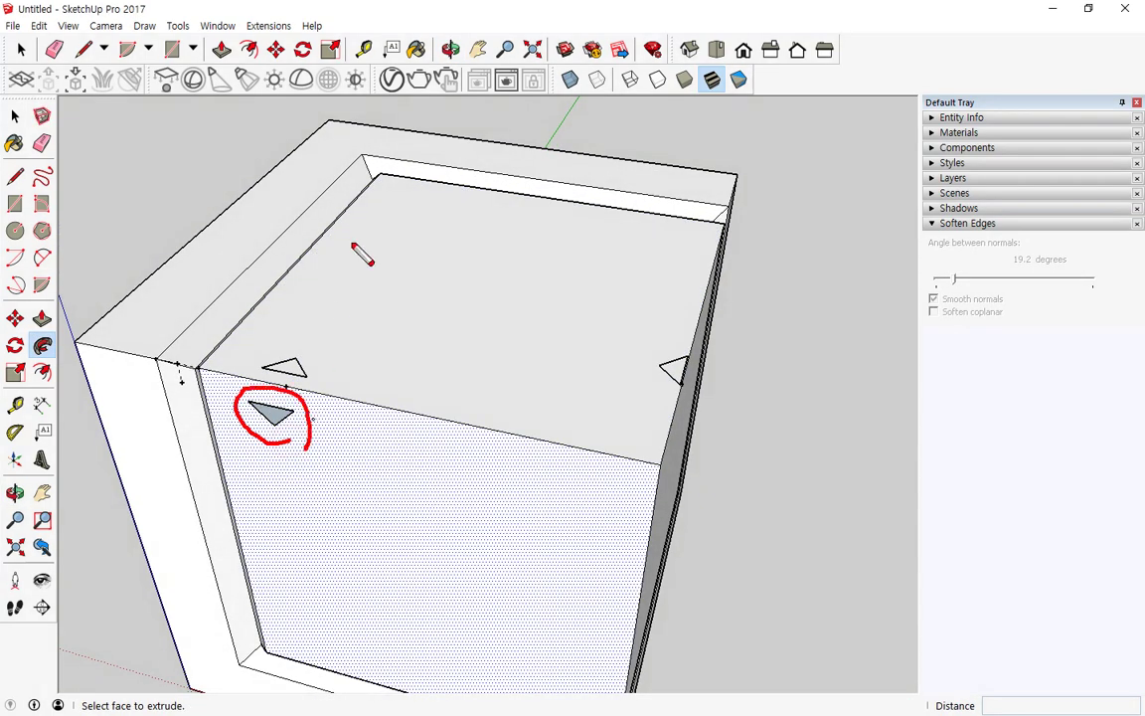
{"action": "mouse_move", "coordinate": [390, 202]}
{"action": "left_mouse_down"}
{"action": "mouse_move", "coordinate": [371, 256]}
{"action": "mouse_move", "coordinate": [402, 212]}
{"action": "mouse_move", "coordinate": [390, 209]}
{"action": "left_mouse_up"}
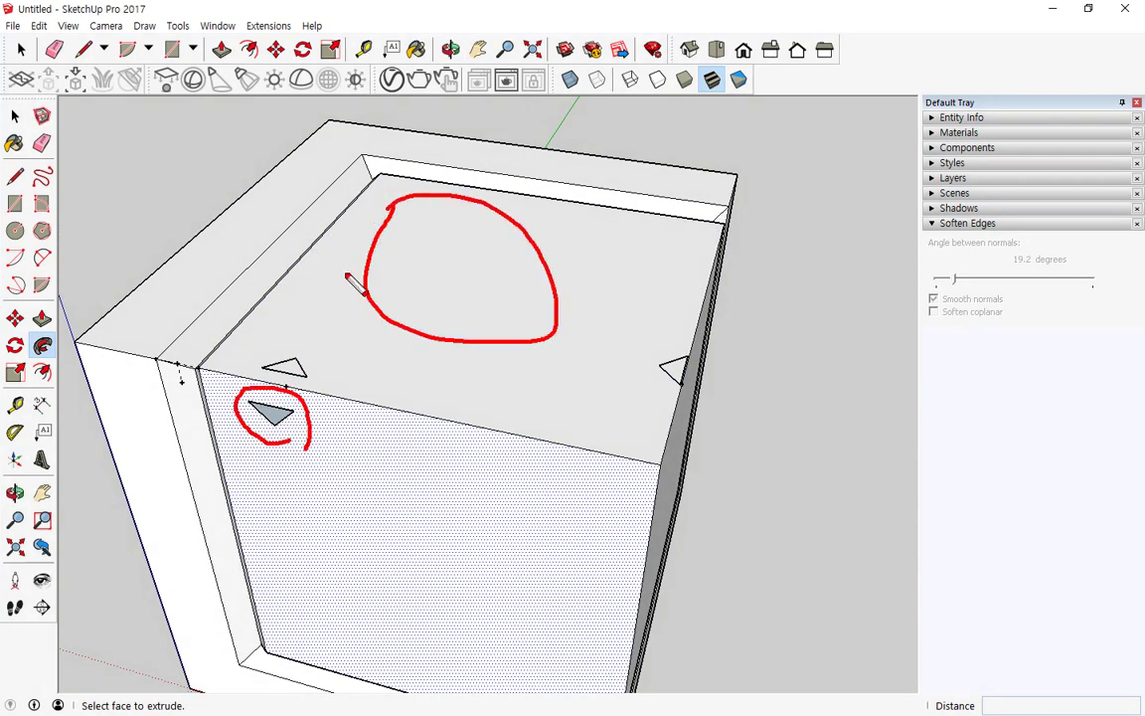
{"action": "key", "text": "Escape"}
Run Follow Me with the free-standing vertical triangle along the edges bordering the top face inside the groove
{"action": "middle_click_drag", "start_coordinate": [352, 289], "coordinate": [404, 292]}
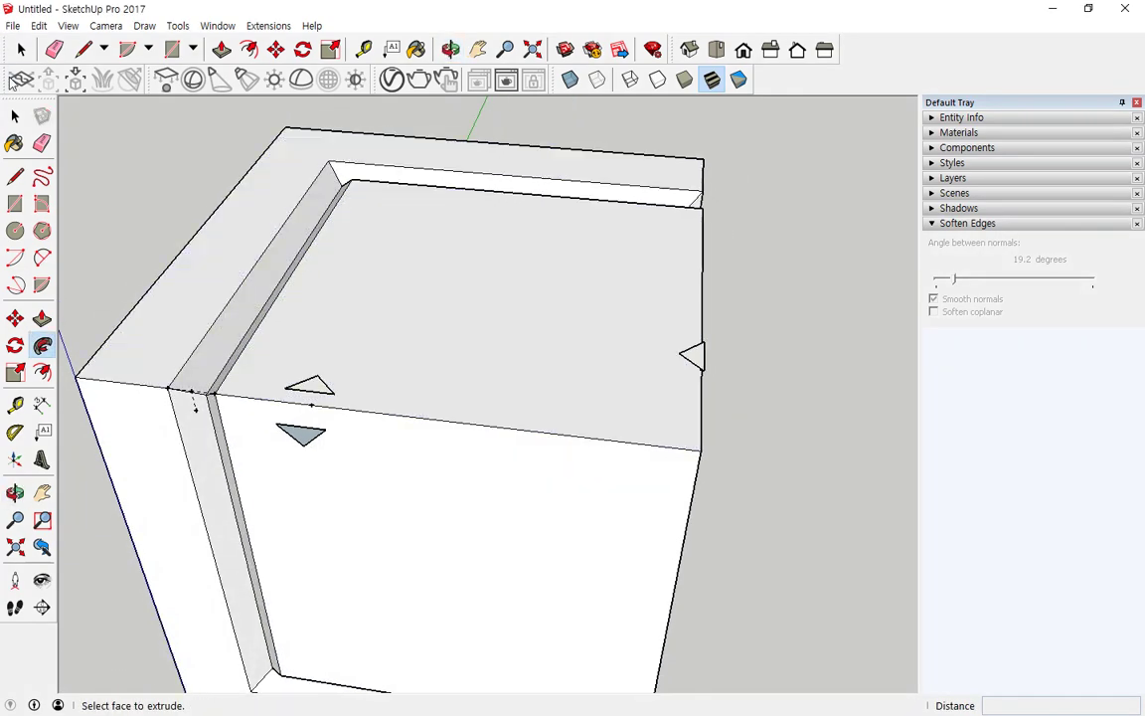
{"action": "left_click", "coordinate": [15, 116]}
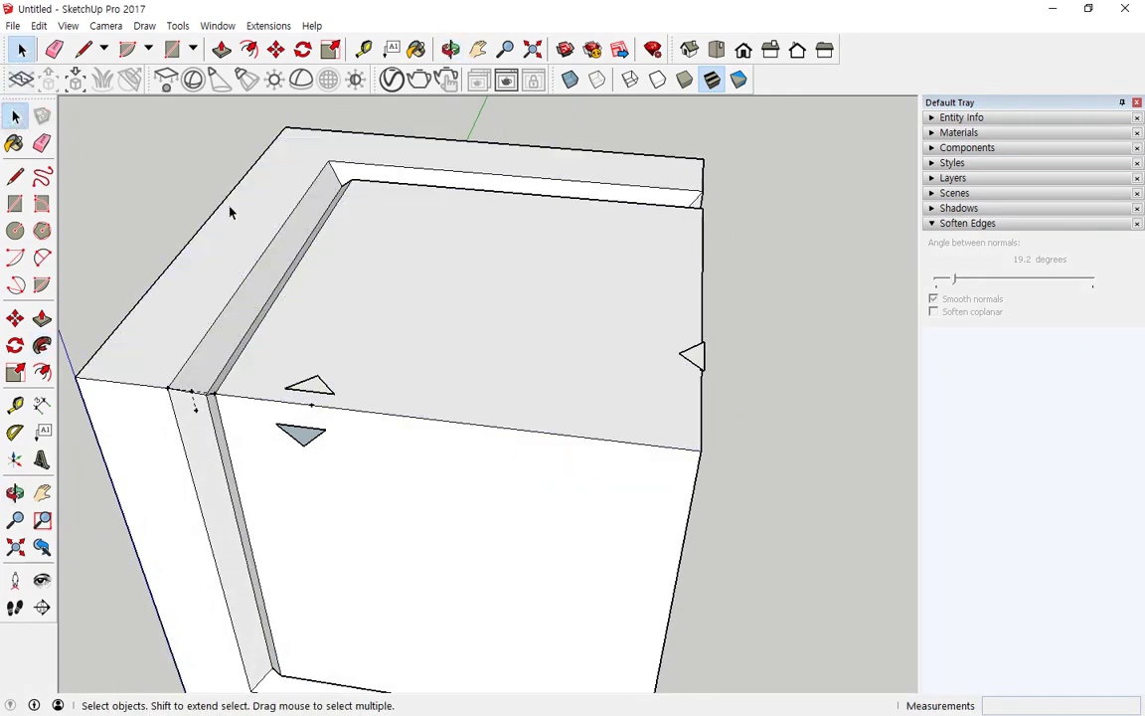
{"action": "left_click", "coordinate": [302, 263]}
{"action": "left_click", "coordinate": [474, 194], "text": "shift"}
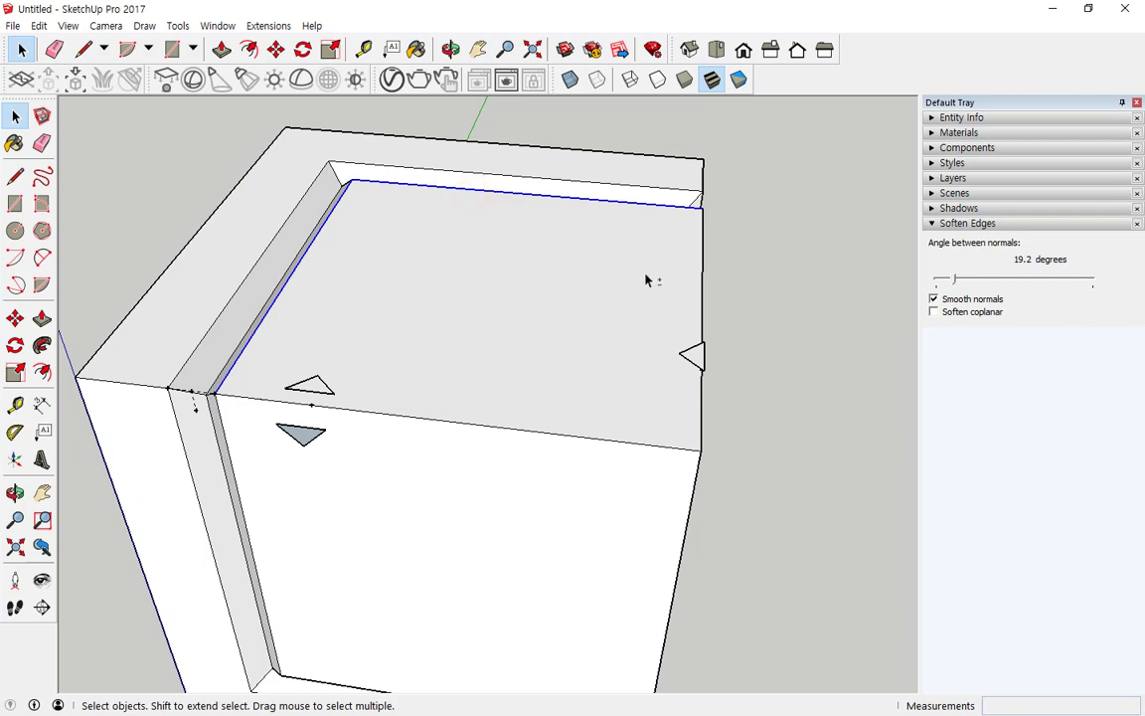
{"action": "left_click", "coordinate": [497, 428], "text": "shift"}
{"action": "left_click", "coordinate": [42, 345]}
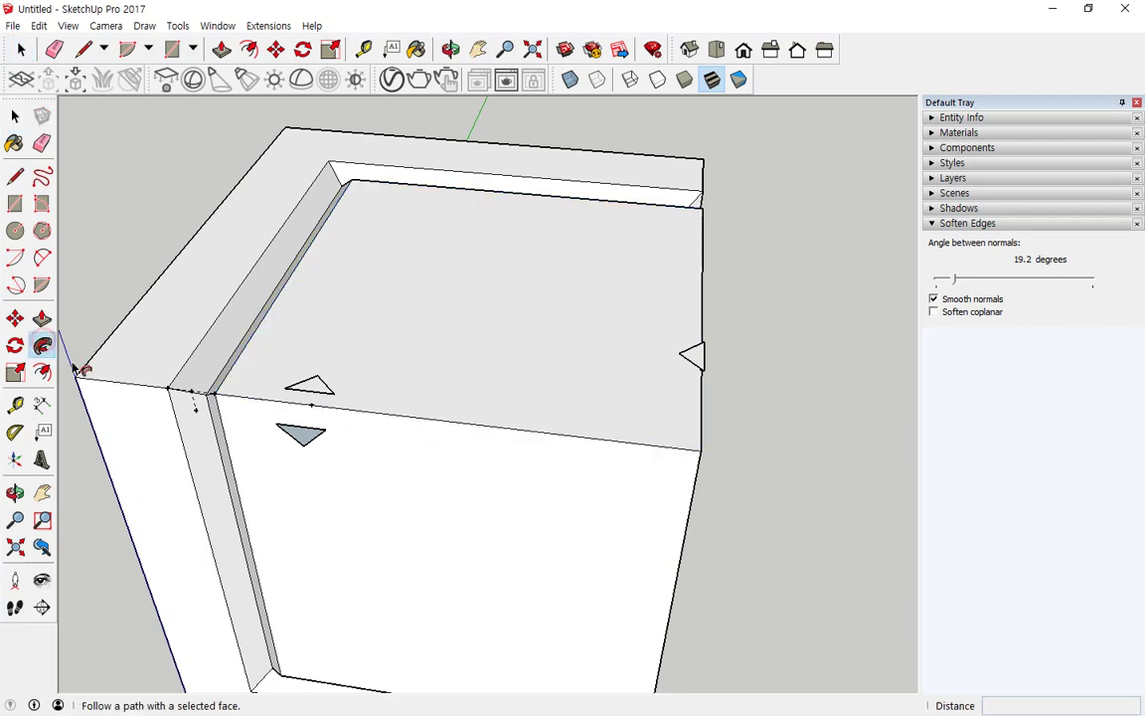
{"action": "left_click", "coordinate": [300, 435]}
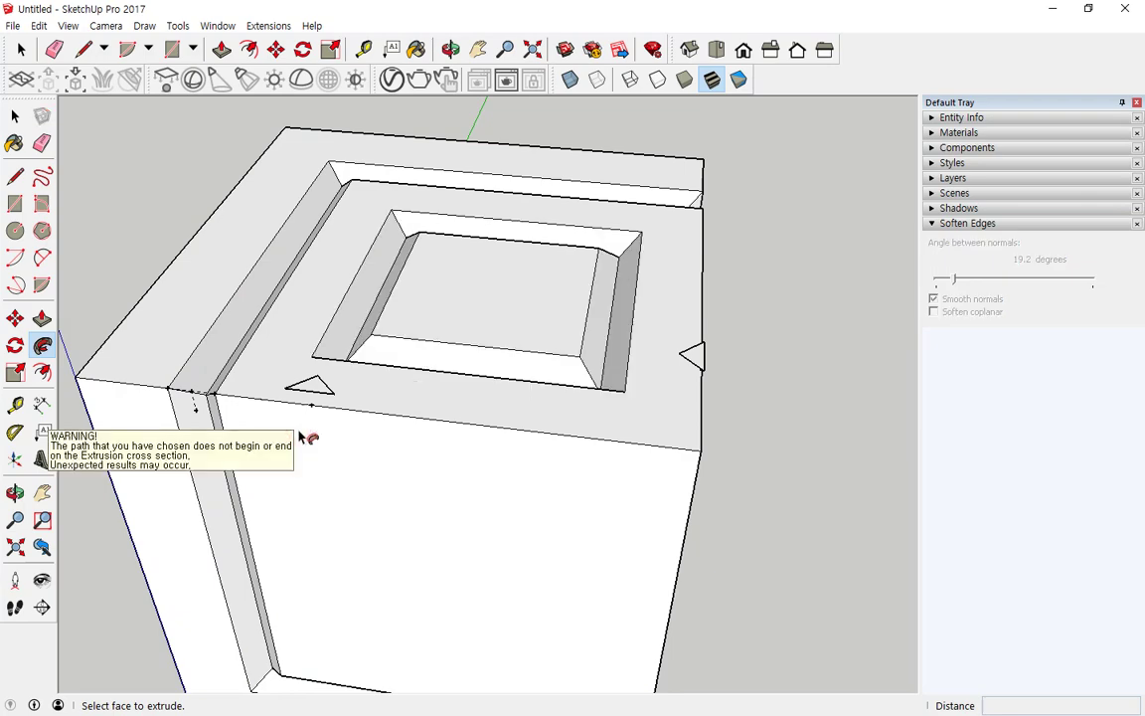
{"action": "middle_click_drag", "start_coordinate": [434, 447], "coordinate": [192, 307]}
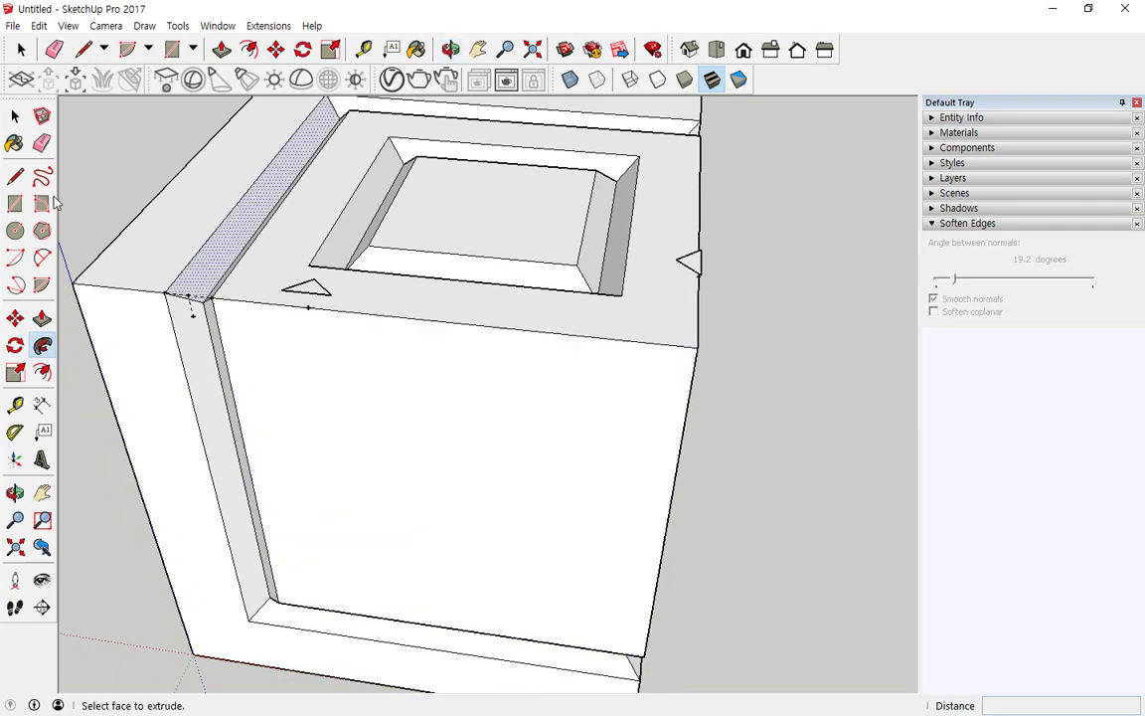
Run Follow Me with the free-standing horizontal triangle near the front edge along the four edges bordering the front face inside the groove
{"action": "left_click", "coordinate": [15, 116]}
{"action": "left_click", "coordinate": [16, 117]}
{"action": "left_click", "coordinate": [231, 378]}
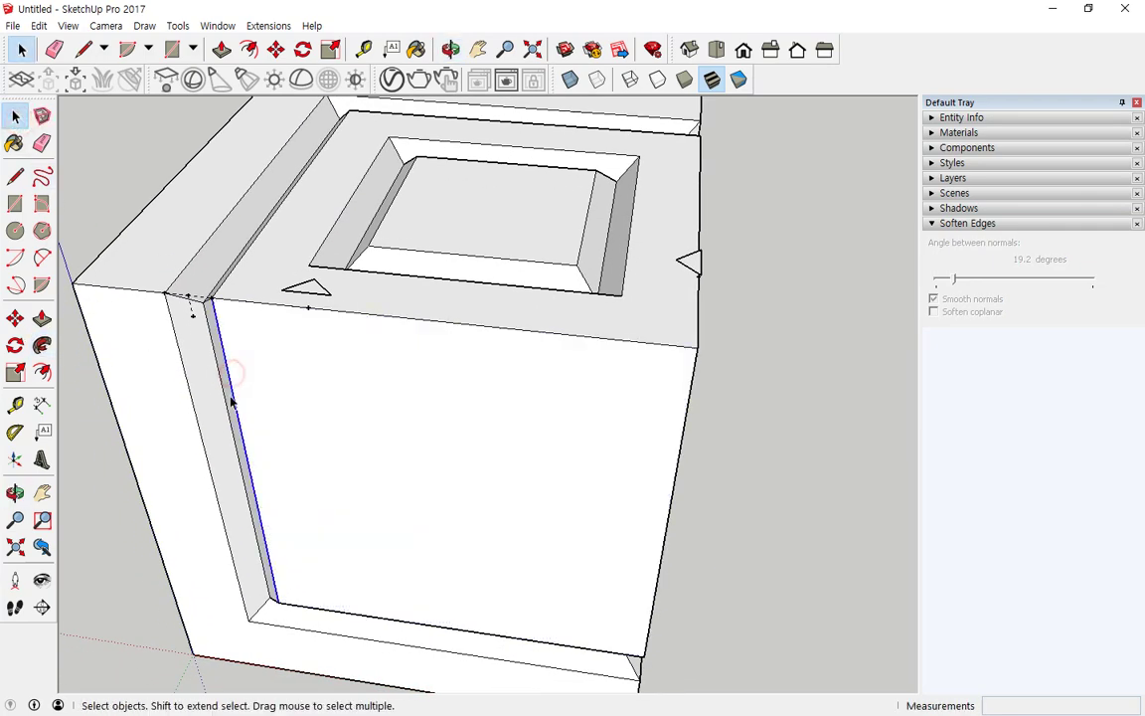
{"action": "left_click", "coordinate": [659, 581], "text": "shift"}
{"action": "left_click", "coordinate": [583, 342], "text": "shift"}
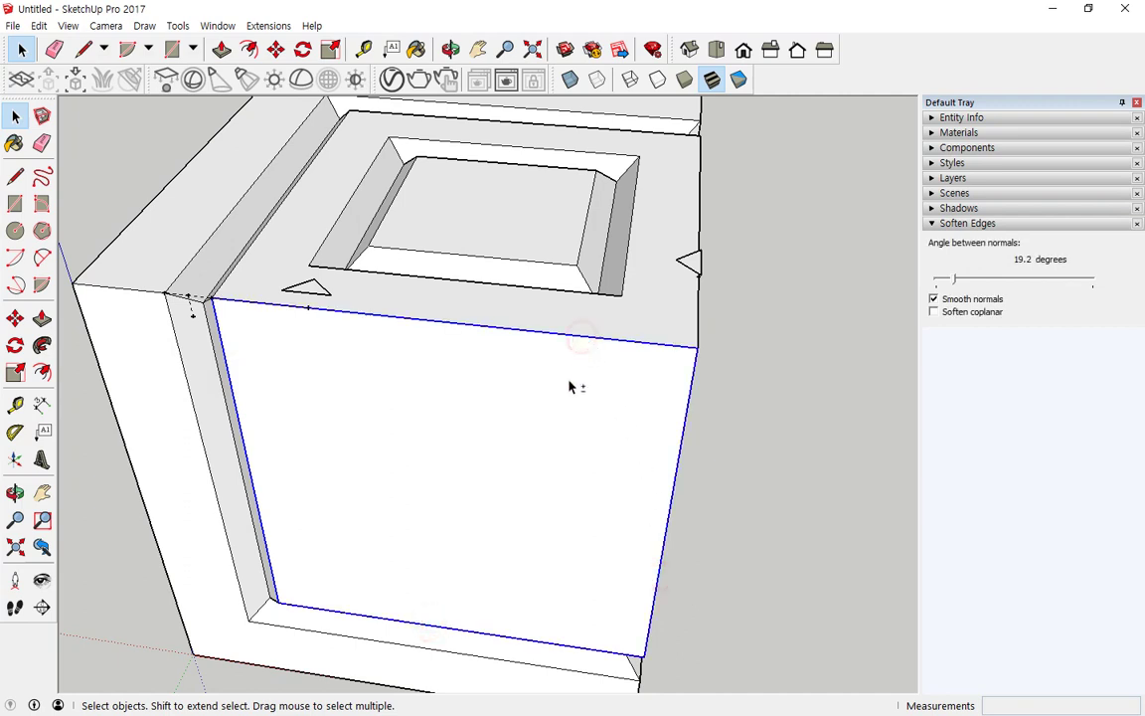
{"action": "left_click", "coordinate": [41, 345]}
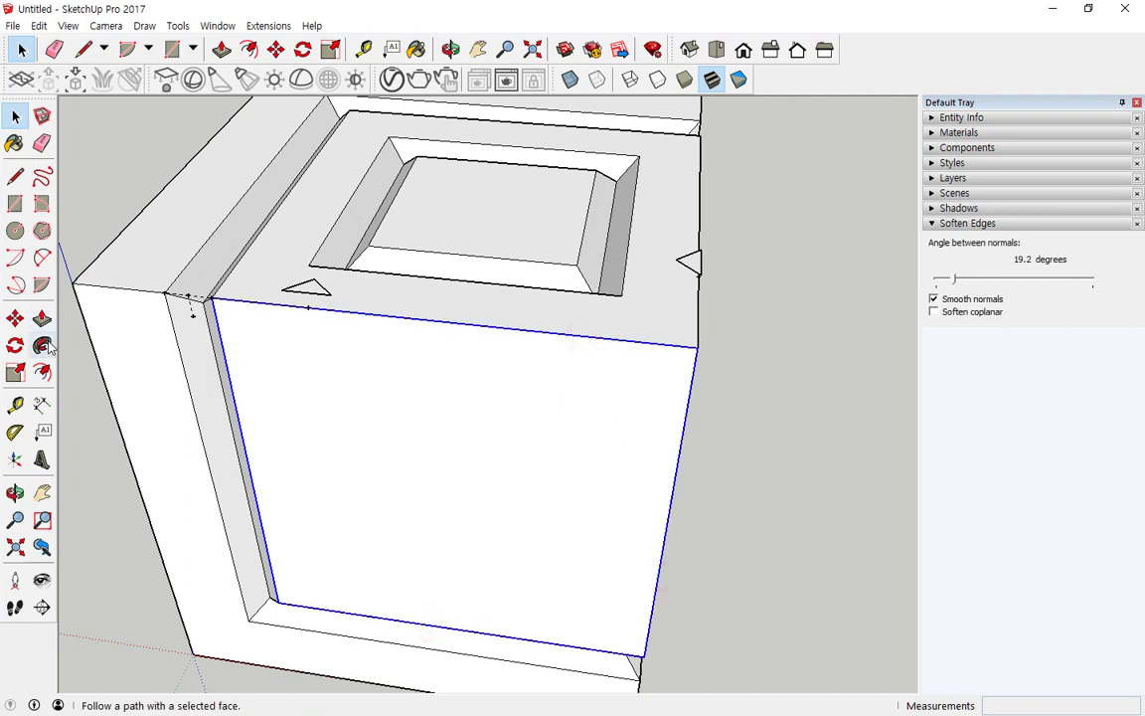
{"action": "left_click", "coordinate": [312, 296]}
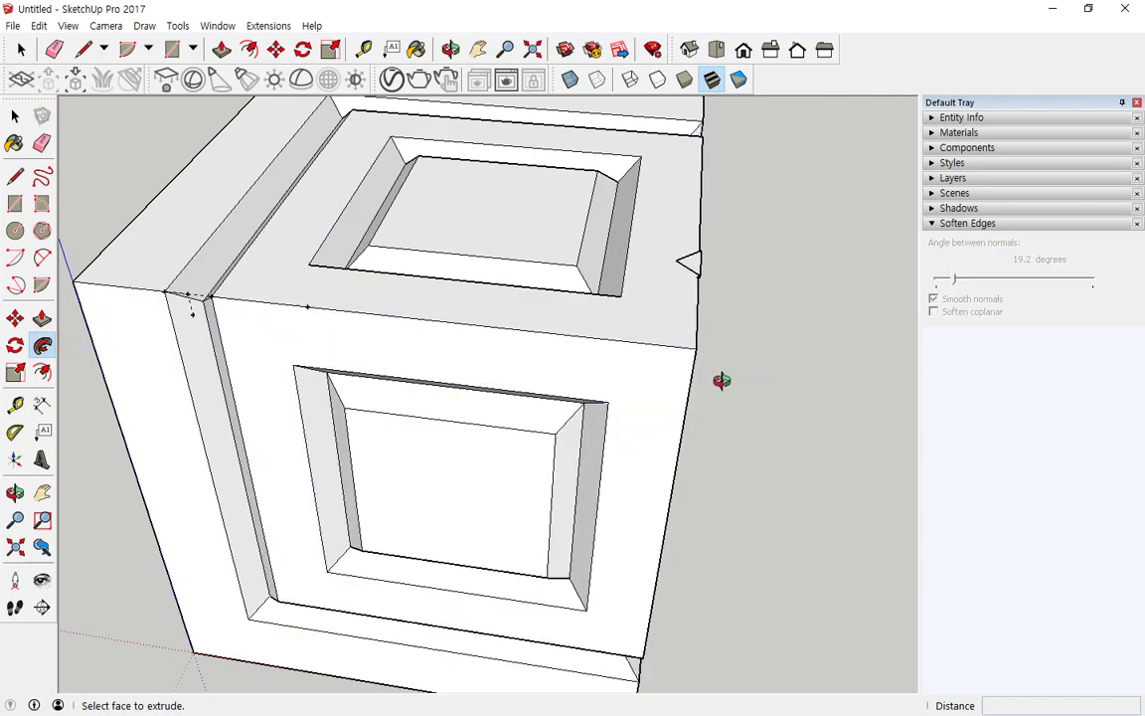
Run Follow Me with the free-standing horizontal triangle near the right edge along the four edges bordering the right face inside the groove
{"action": "middle_click_drag", "start_coordinate": [720, 378], "coordinate": [203, 203]}
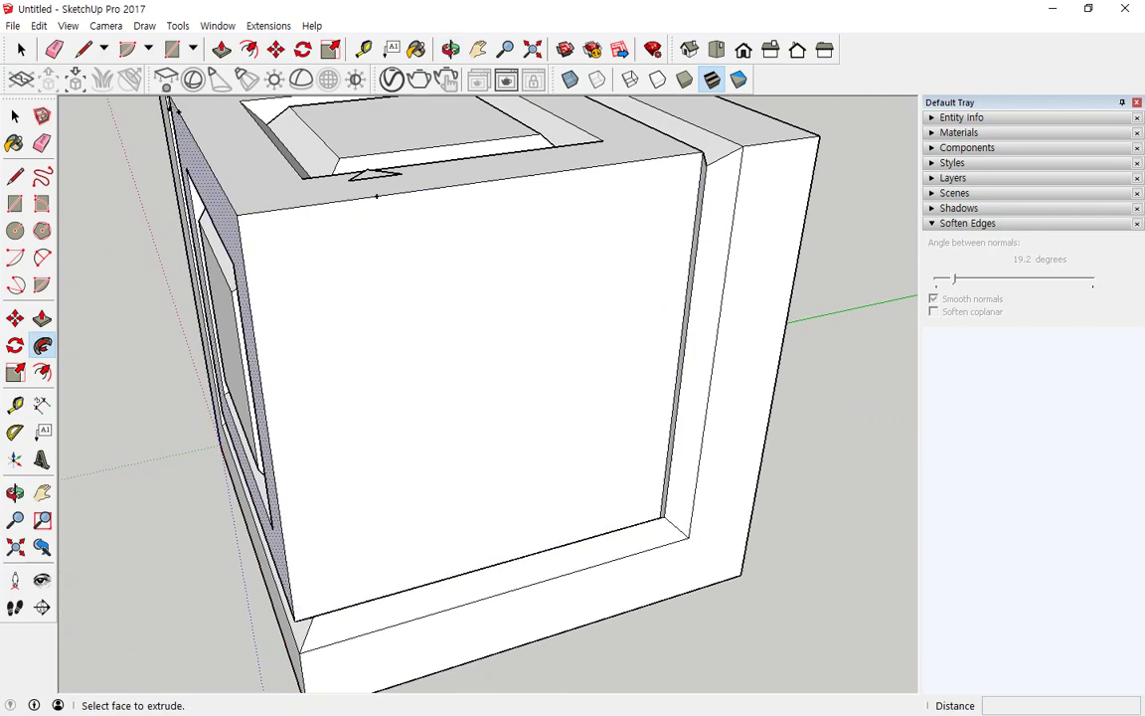
{"action": "left_click", "coordinate": [15, 117]}
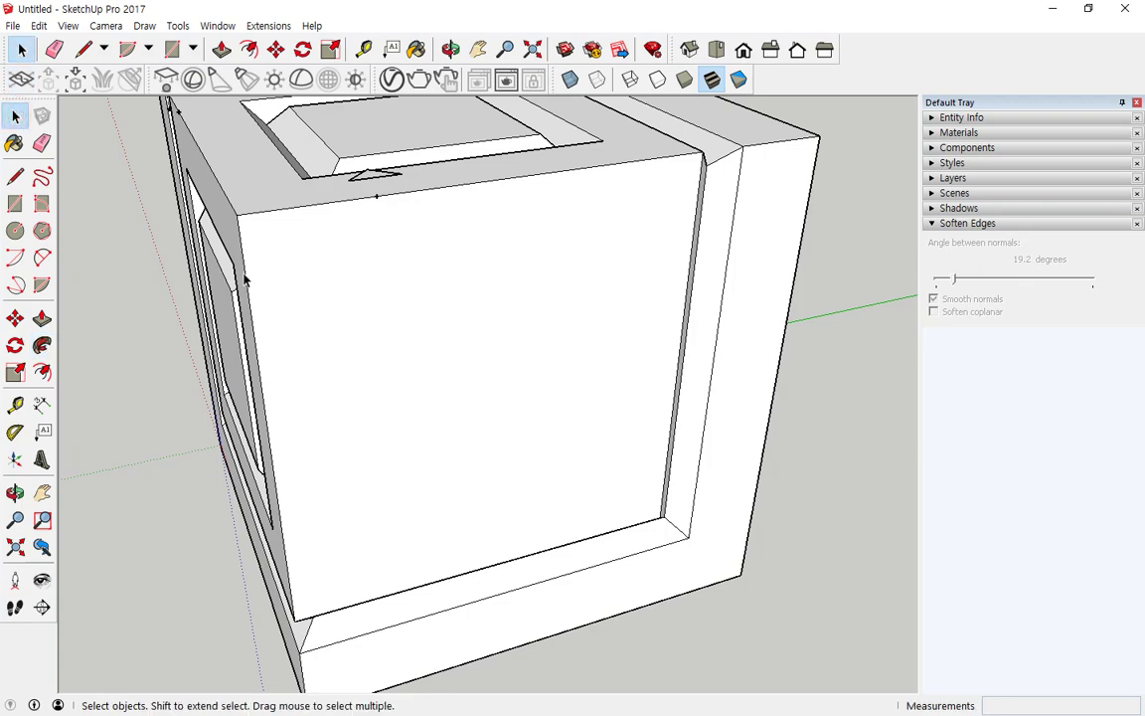
{"action": "left_click", "coordinate": [249, 285]}
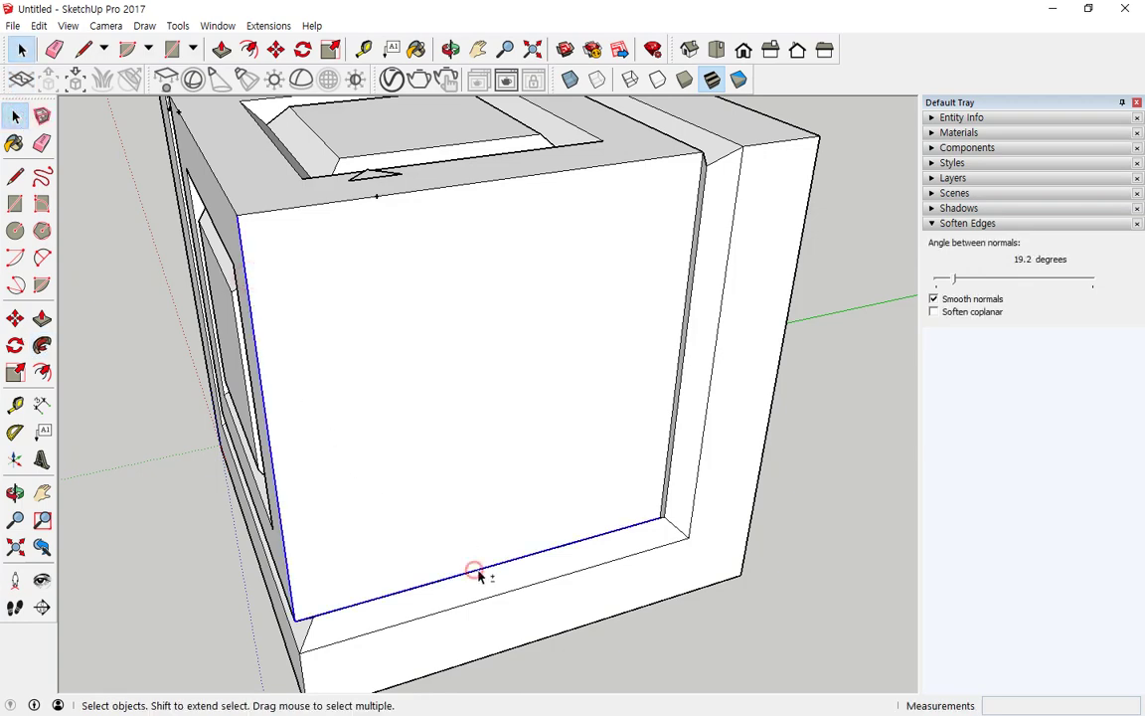
{"action": "left_click", "coordinate": [672, 415], "text": "shift"}
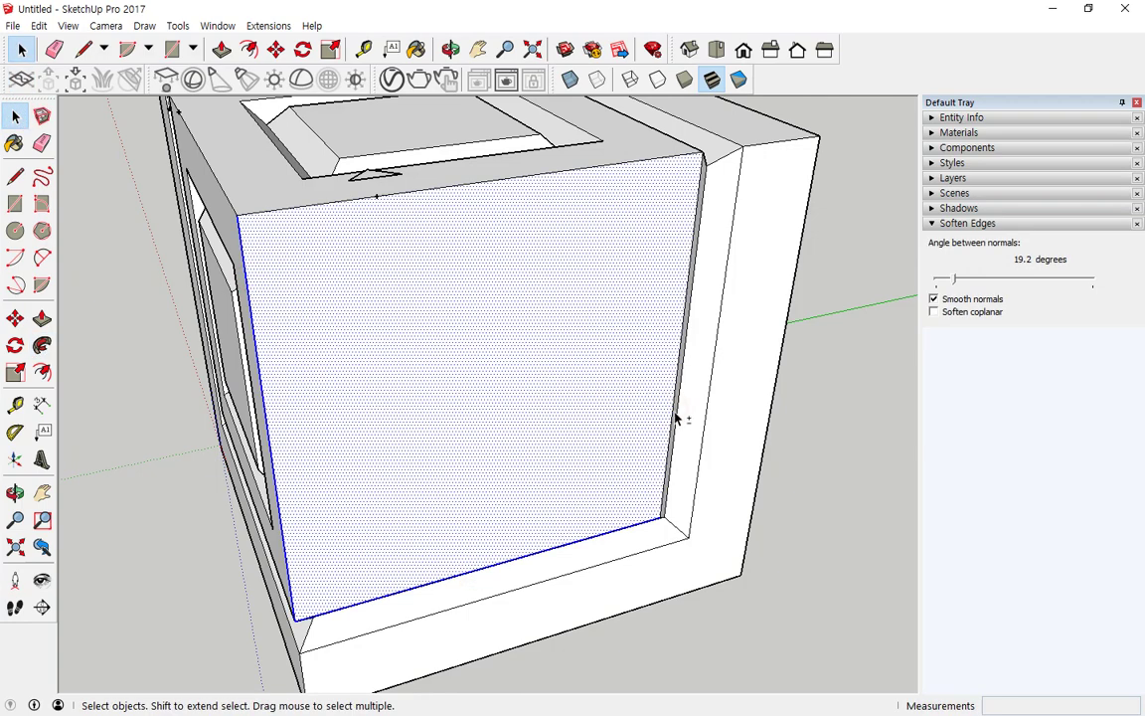
{"action": "left_click", "coordinate": [674, 407], "text": "shift"}
{"action": "left_click", "coordinate": [644, 388], "text": "shift"}
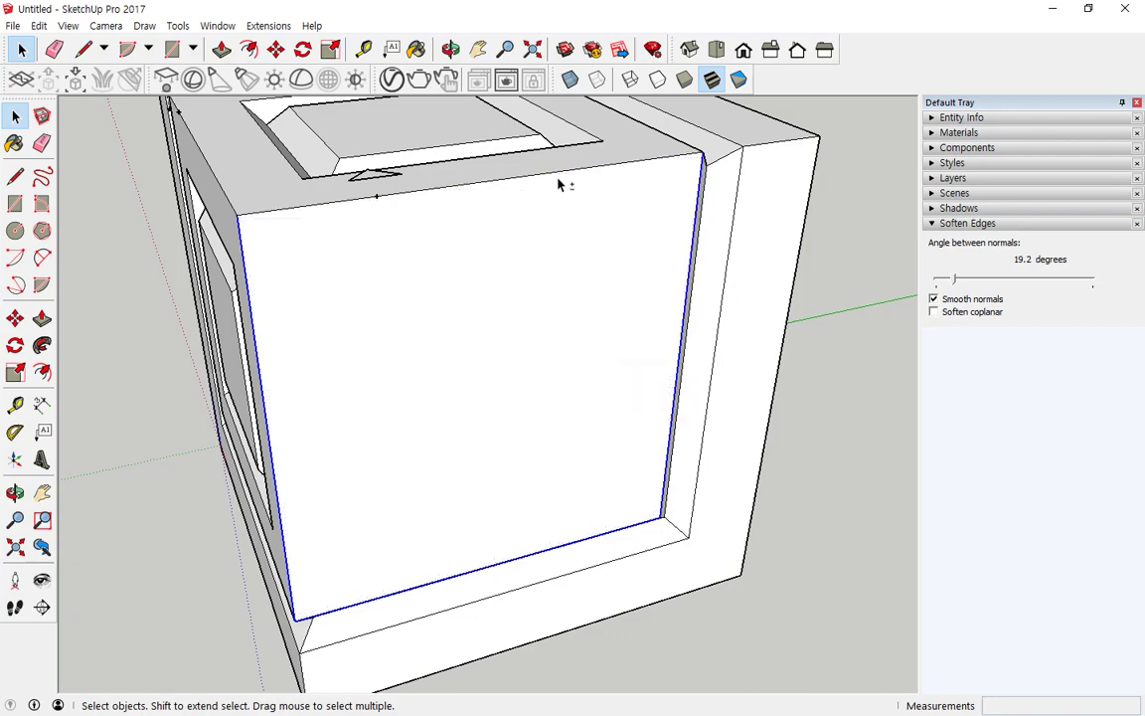
{"action": "middle_click_drag", "start_coordinate": [442, 356], "coordinate": [521, 447]}
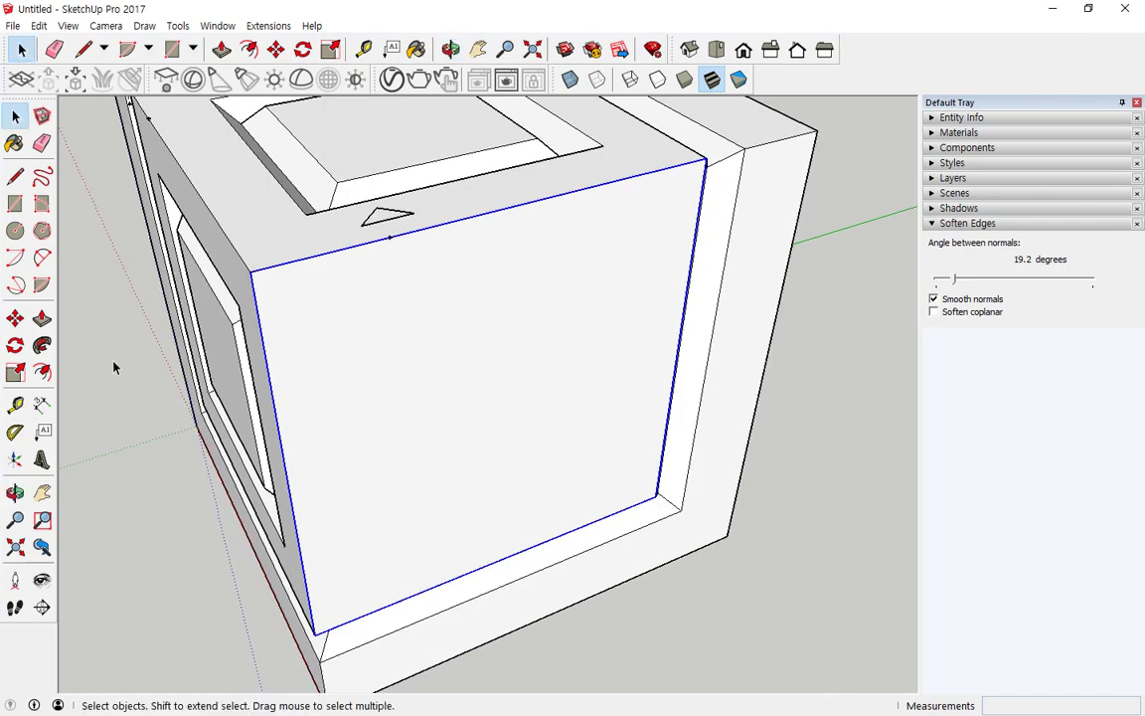
{"action": "left_click", "coordinate": [45, 348]}
{"action": "left_click", "coordinate": [385, 220]}
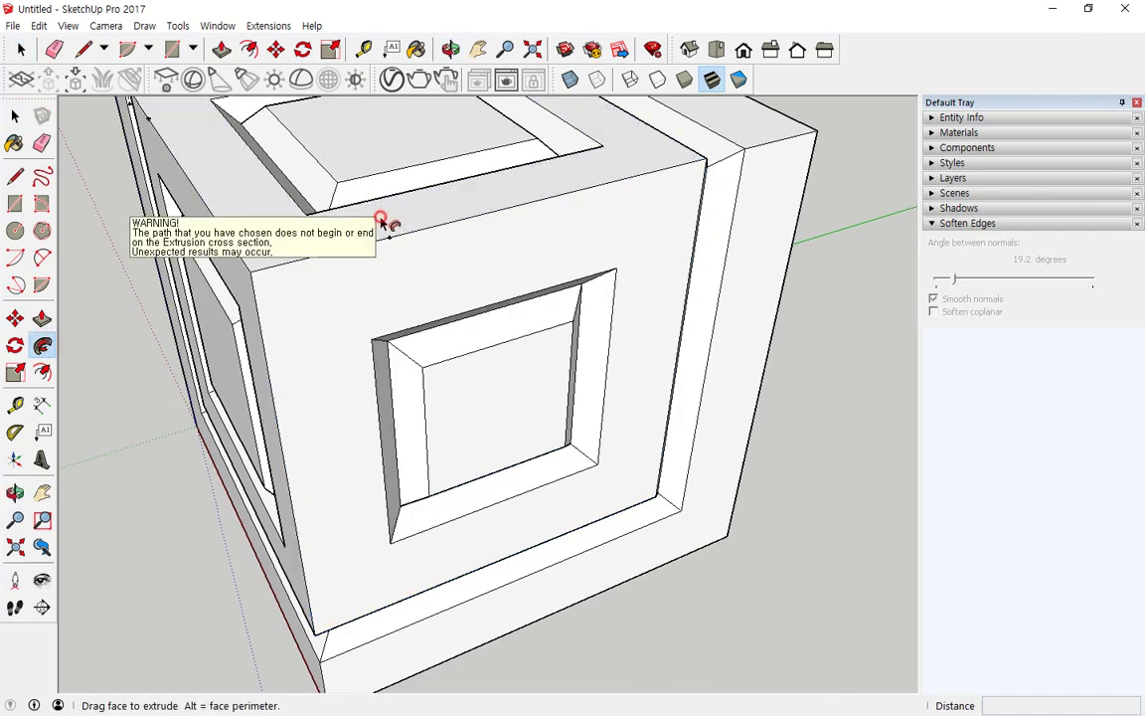
{"action": "middle_click_drag", "start_coordinate": [384, 227], "coordinate": [686, 436]}
{"action": "middle_click_drag", "start_coordinate": [133, 397], "coordinate": [436, 459]}
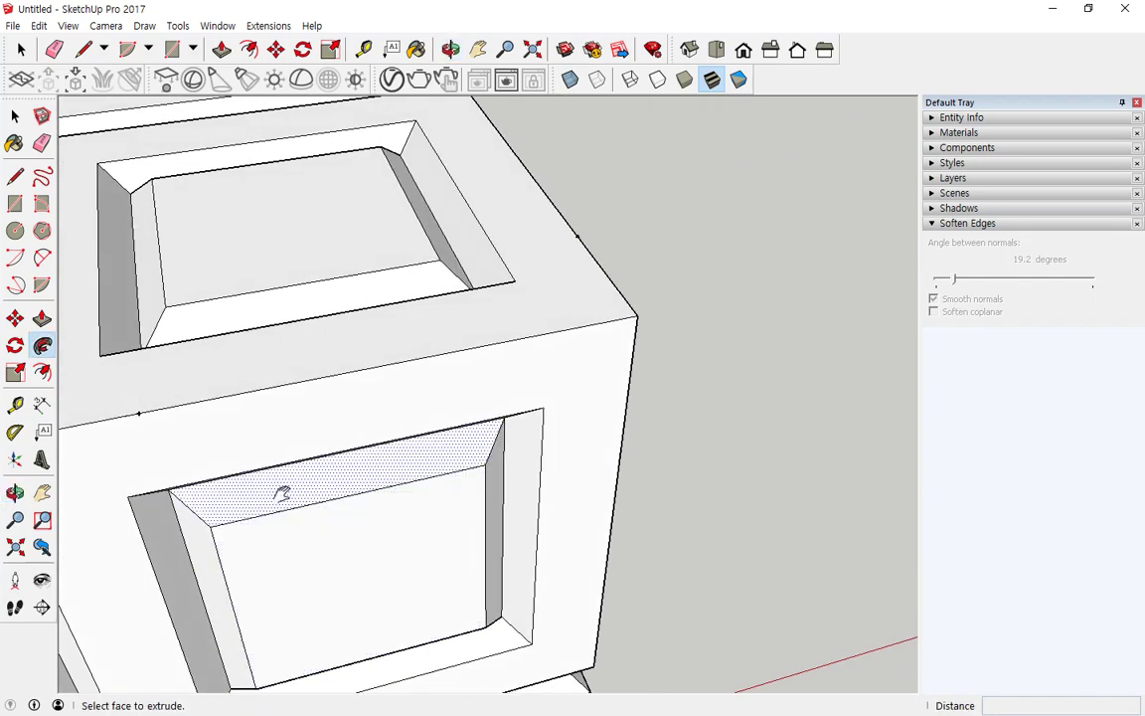
{"action": "middle_click_drag", "start_coordinate": [281, 493], "coordinate": [352, 473]}
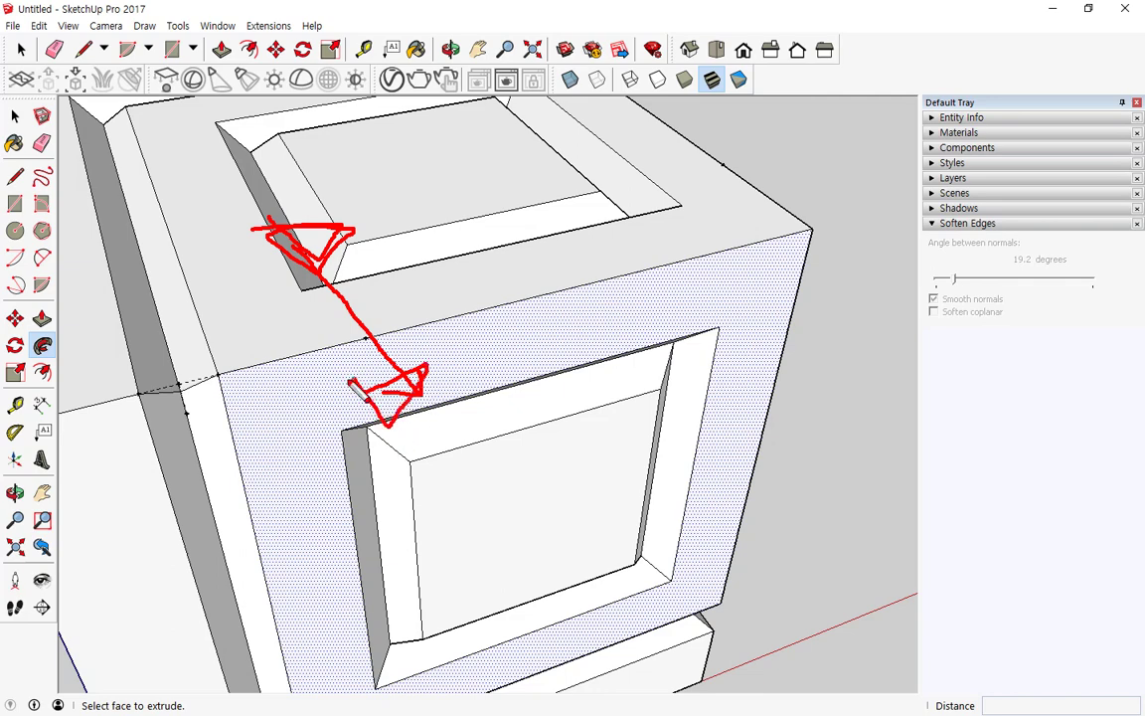
{"action": "key", "text": "Escape"}
{"action": "scroll", "coordinate": [360, 418], "scroll_direction": "down", "scroll_amount": 2}
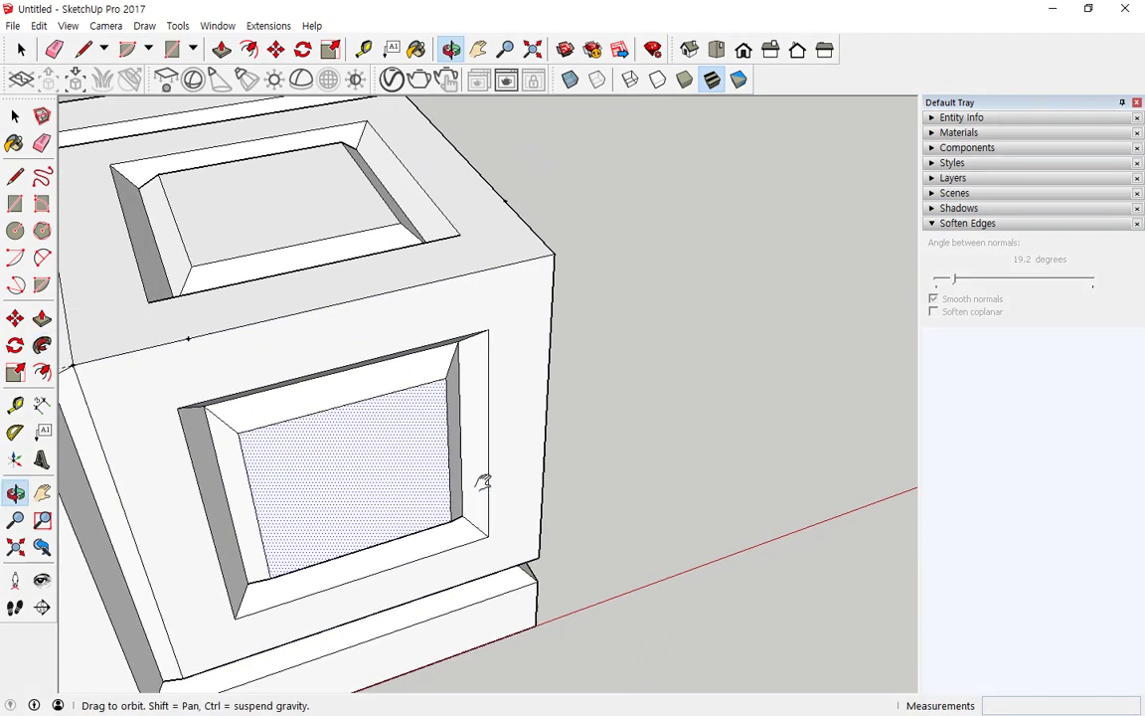